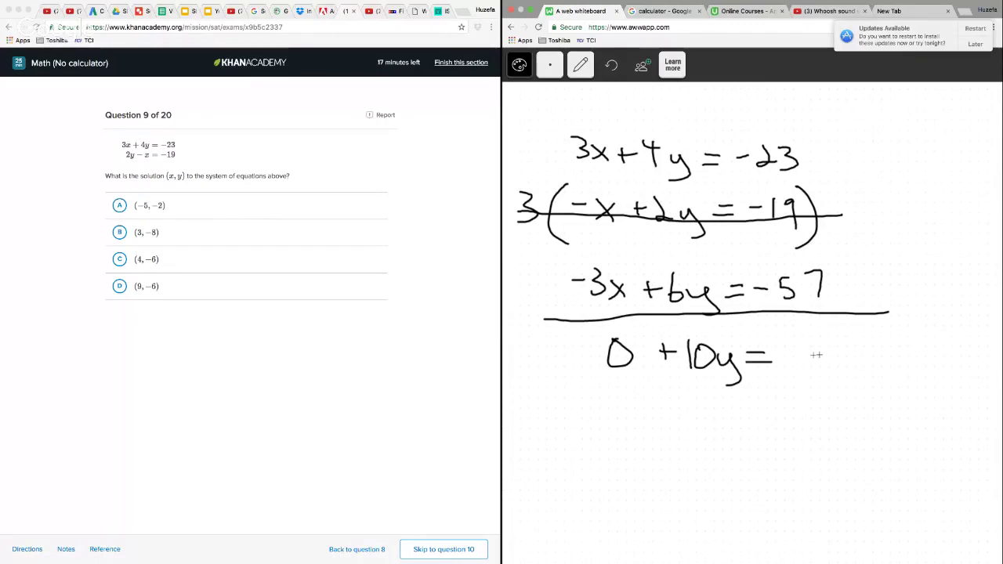
Complete the whiteboard equation with −80 and divide both sides by 10
{"action": "mouse_move", "coordinate": [830, 347]}
{"action": "left_mouse_down"}
{"action": "mouse_move", "coordinate": [817, 362]}
{"action": "mouse_move", "coordinate": [825, 348]}
{"action": "left_mouse_up"}
{"action": "mouse_move", "coordinate": [848, 344]}
{"action": "left_mouse_down"}
{"action": "mouse_move", "coordinate": [839, 362]}
{"action": "mouse_move", "coordinate": [848, 343]}
{"action": "left_mouse_up"}
{"action": "left_click_drag", "start_coordinate": [677, 381], "coordinate": [754, 384]}
{"action": "left_click_drag", "start_coordinate": [704, 399], "coordinate": [702, 423]}
{"action": "mouse_move", "coordinate": [725, 403]}
{"action": "left_mouse_down"}
{"action": "mouse_move", "coordinate": [725, 424]}
{"action": "mouse_move", "coordinate": [723, 403]}
{"action": "left_mouse_up"}
{"action": "left_click_drag", "start_coordinate": [813, 381], "coordinate": [864, 379]}
{"action": "mouse_move", "coordinate": [832, 393]}
{"action": "left_mouse_down"}
{"action": "mouse_move", "coordinate": [833, 418]}
{"action": "mouse_move", "coordinate": [853, 398]}
{"action": "left_mouse_up"}
Write y = −8 below the division and draw an arrow from it up to the first equation
{"action": "mouse_move", "coordinate": [568, 436]}
{"action": "left_mouse_down"}
{"action": "mouse_move", "coordinate": [591, 439]}
{"action": "mouse_move", "coordinate": [585, 469]}
{"action": "mouse_move", "coordinate": [627, 439]}
{"action": "left_mouse_up"}
{"action": "left_click_drag", "start_coordinate": [610, 445], "coordinate": [629, 445]}
{"action": "mouse_move", "coordinate": [634, 441]}
{"action": "left_mouse_down"}
{"action": "mouse_move", "coordinate": [651, 440]}
{"action": "mouse_move", "coordinate": [660, 425]}
{"action": "left_mouse_up"}
{"action": "mouse_move", "coordinate": [660, 426]}
{"action": "left_mouse_down"}
{"action": "mouse_move", "coordinate": [663, 447]}
{"action": "mouse_move", "coordinate": [660, 428]}
{"action": "left_mouse_up"}
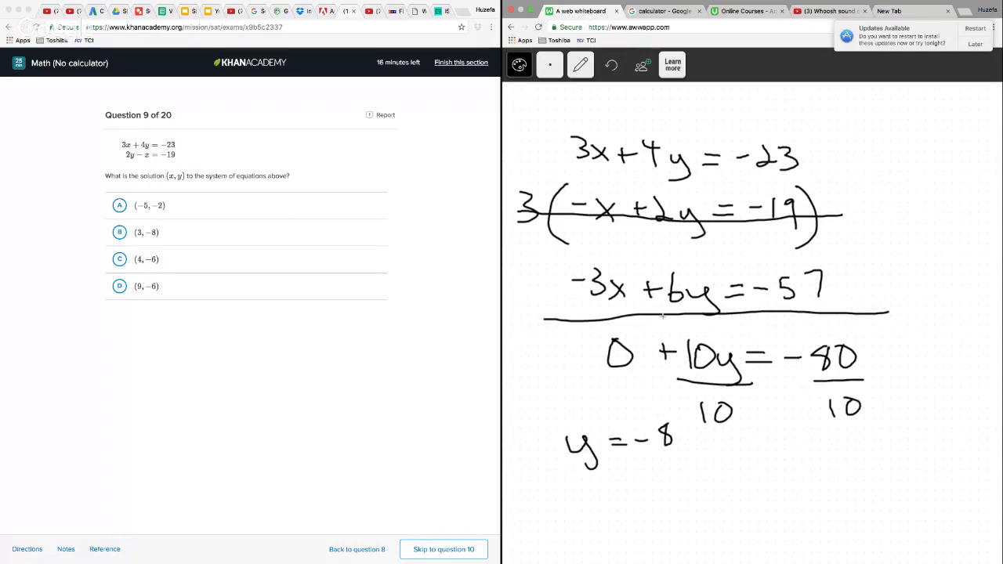
{"action": "mouse_move", "coordinate": [682, 445]}
{"action": "left_mouse_down"}
{"action": "mouse_move", "coordinate": [784, 440]}
{"action": "mouse_move", "coordinate": [942, 267]}
{"action": "mouse_move", "coordinate": [804, 128]}
{"action": "mouse_move", "coordinate": [794, 138]}
{"action": "mouse_move", "coordinate": [825, 135]}
{"action": "left_mouse_up"}
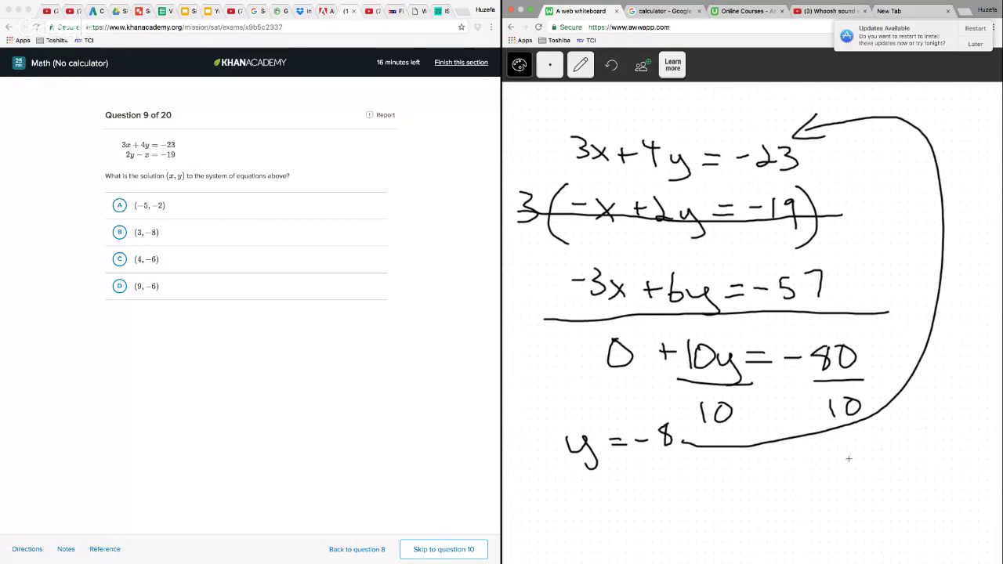
Write the substituted equation 3x + 4(−8) = −23 near the arrow's start, below the division by 10
{"action": "left_click_drag", "start_coordinate": [795, 470], "coordinate": [795, 489]}
{"action": "left_click_drag", "start_coordinate": [818, 474], "coordinate": [830, 488]}
{"action": "mouse_move", "coordinate": [829, 471]}
{"action": "left_mouse_down"}
{"action": "mouse_move", "coordinate": [818, 488]}
{"action": "mouse_move", "coordinate": [878, 475]}
{"action": "left_mouse_up"}
{"action": "left_click_drag", "start_coordinate": [875, 466], "coordinate": [874, 482]}
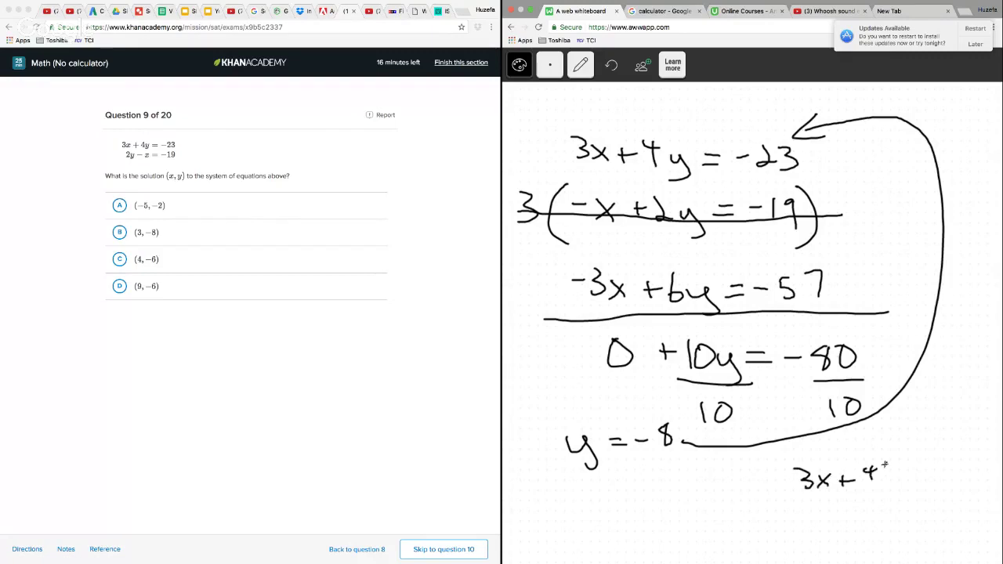
{"action": "mouse_move", "coordinate": [916, 456]}
{"action": "left_mouse_down"}
{"action": "mouse_move", "coordinate": [909, 480]}
{"action": "mouse_move", "coordinate": [925, 489]}
{"action": "mouse_move", "coordinate": [943, 476]}
{"action": "mouse_move", "coordinate": [974, 481]}
{"action": "left_mouse_up"}
Write 3x − 32 = −23 below the substituted equation and add 32 to both sides
{"action": "left_click_drag", "start_coordinate": [815, 510], "coordinate": [817, 530]}
{"action": "mouse_move", "coordinate": [831, 514]}
{"action": "left_mouse_down"}
{"action": "mouse_move", "coordinate": [844, 529]}
{"action": "mouse_move", "coordinate": [831, 530]}
{"action": "left_mouse_up"}
{"action": "mouse_move", "coordinate": [859, 519]}
{"action": "left_mouse_down"}
{"action": "mouse_move", "coordinate": [872, 530]}
{"action": "mouse_move", "coordinate": [895, 525]}
{"action": "left_mouse_up"}
{"action": "left_click_drag", "start_coordinate": [901, 516], "coordinate": [917, 522]}
{"action": "left_click_drag", "start_coordinate": [919, 518], "coordinate": [927, 518]}
{"action": "left_click_drag", "start_coordinate": [930, 509], "coordinate": [941, 523]}
{"action": "left_click_drag", "start_coordinate": [946, 508], "coordinate": [949, 525]}
{"action": "left_click_drag", "start_coordinate": [853, 544], "coordinate": [866, 543]}
{"action": "mouse_move", "coordinate": [859, 537]}
{"action": "left_mouse_down"}
{"action": "mouse_move", "coordinate": [858, 553]}
{"action": "mouse_move", "coordinate": [937, 540]}
{"action": "left_mouse_up"}
{"action": "left_click_drag", "start_coordinate": [931, 533], "coordinate": [931, 547]}
{"action": "mouse_move", "coordinate": [938, 531]}
{"action": "left_mouse_down"}
{"action": "mouse_move", "coordinate": [945, 547]}
{"action": "mouse_move", "coordinate": [971, 545]}
{"action": "left_mouse_up"}
Write 3x = 9 beside it, divide both sides by 3 and strike out the cancelling 3s
{"action": "mouse_move", "coordinate": [696, 518]}
{"action": "left_mouse_down"}
{"action": "mouse_move", "coordinate": [699, 541]}
{"action": "mouse_move", "coordinate": [740, 541]}
{"action": "left_mouse_up"}
{"action": "mouse_move", "coordinate": [740, 527]}
{"action": "left_mouse_down"}
{"action": "mouse_move", "coordinate": [728, 542]}
{"action": "mouse_move", "coordinate": [764, 536]}
{"action": "left_mouse_up"}
{"action": "mouse_move", "coordinate": [776, 522]}
{"action": "left_mouse_down"}
{"action": "mouse_move", "coordinate": [767, 526]}
{"action": "mouse_move", "coordinate": [773, 540]}
{"action": "left_mouse_up"}
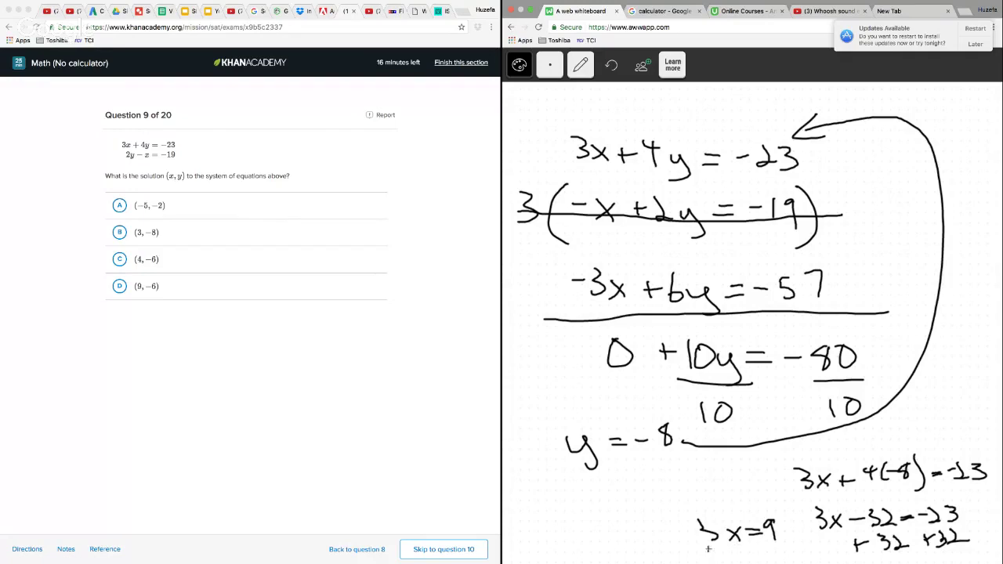
{"action": "mouse_move", "coordinate": [708, 550]}
{"action": "left_mouse_down"}
{"action": "mouse_move", "coordinate": [755, 543]}
{"action": "mouse_move", "coordinate": [740, 558]}
{"action": "mouse_move", "coordinate": [794, 539]}
{"action": "mouse_move", "coordinate": [789, 559]}
{"action": "left_mouse_up"}
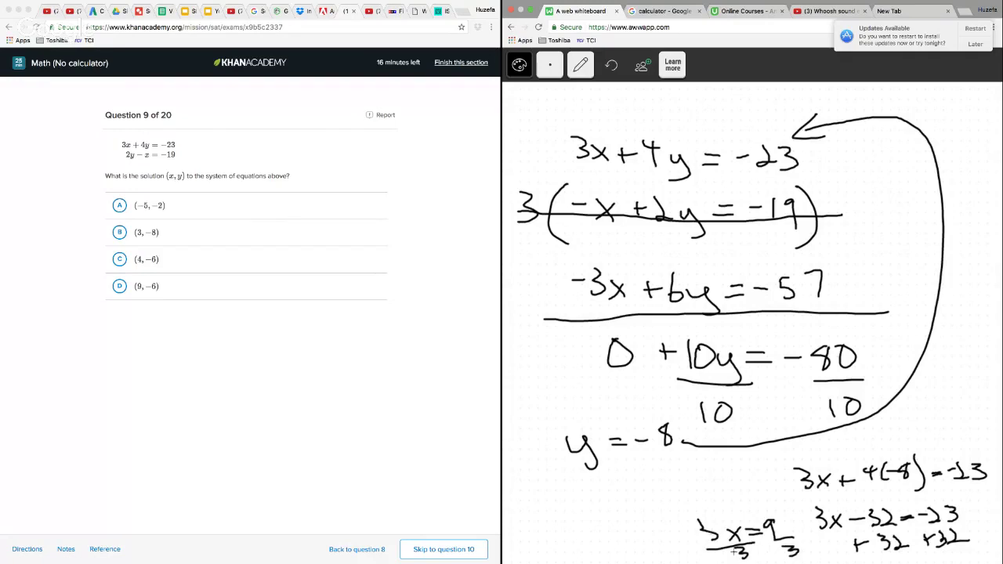
{"action": "left_click_drag", "start_coordinate": [700, 531], "coordinate": [743, 561]}
Write x = 3 under y = −8 and note the solution as the ordered pair (3, −8)
{"action": "left_click_drag", "start_coordinate": [583, 472], "coordinate": [601, 491]}
{"action": "mouse_move", "coordinate": [601, 473]}
{"action": "left_mouse_down"}
{"action": "mouse_move", "coordinate": [582, 491]}
{"action": "mouse_move", "coordinate": [626, 476]}
{"action": "left_mouse_up"}
{"action": "left_click_drag", "start_coordinate": [609, 485], "coordinate": [637, 490]}
{"action": "left_click_drag", "start_coordinate": [549, 362], "coordinate": [539, 406]}
{"action": "mouse_move", "coordinate": [553, 379]}
{"action": "left_mouse_down"}
{"action": "mouse_move", "coordinate": [566, 389]}
{"action": "mouse_move", "coordinate": [556, 404]}
{"action": "left_mouse_up"}
{"action": "mouse_move", "coordinate": [580, 395]}
{"action": "left_mouse_down"}
{"action": "mouse_move", "coordinate": [575, 410]}
{"action": "mouse_move", "coordinate": [610, 387]}
{"action": "left_mouse_up"}
{"action": "mouse_move", "coordinate": [628, 381]}
{"action": "left_mouse_down"}
{"action": "mouse_move", "coordinate": [621, 390]}
{"action": "mouse_move", "coordinate": [632, 384]}
{"action": "mouse_move", "coordinate": [646, 408]}
{"action": "left_mouse_up"}
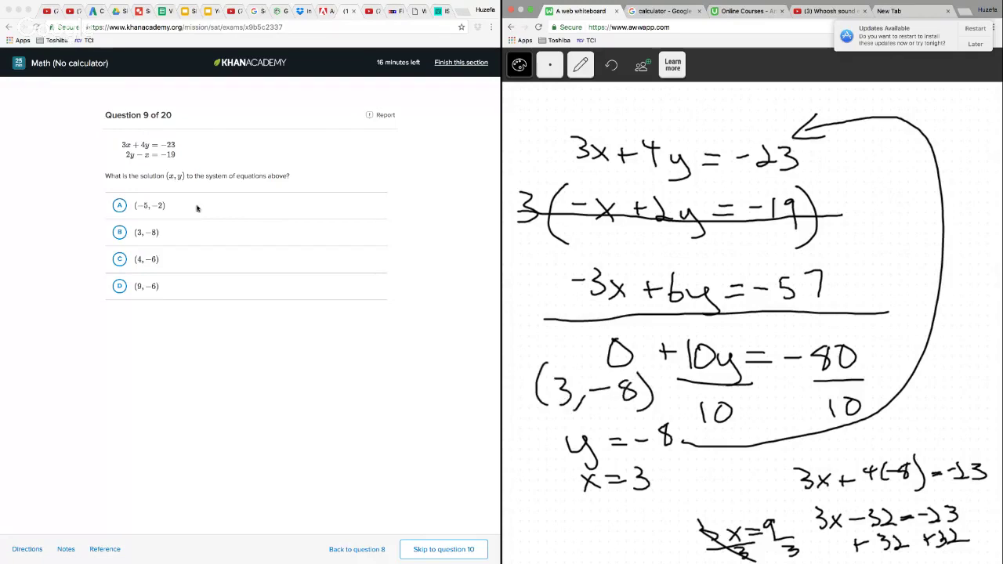
Answer question 9 with choice B, (3, −8), and advance to question 10
{"action": "left_click", "coordinate": [124, 235]}
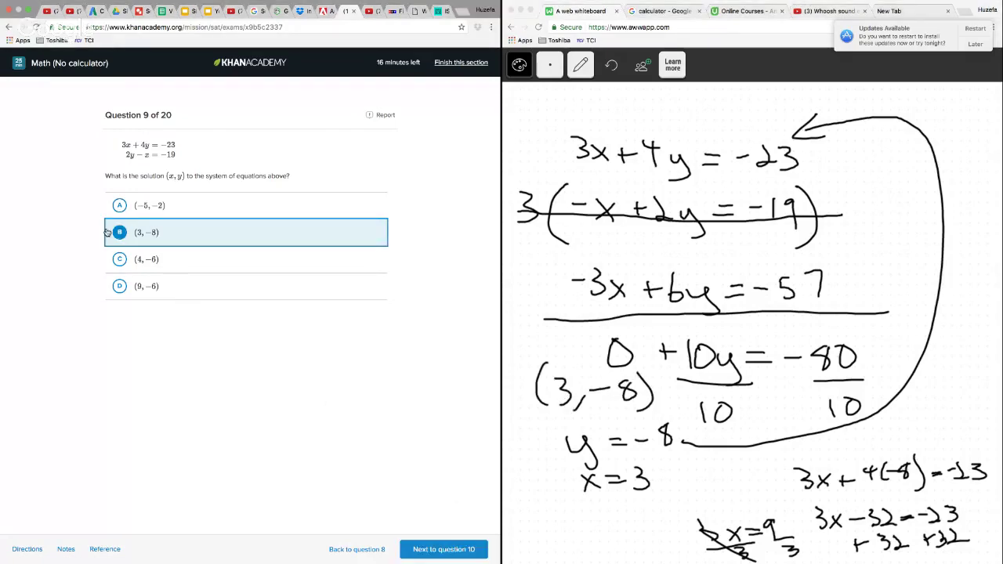
{"action": "left_click", "coordinate": [449, 547]}
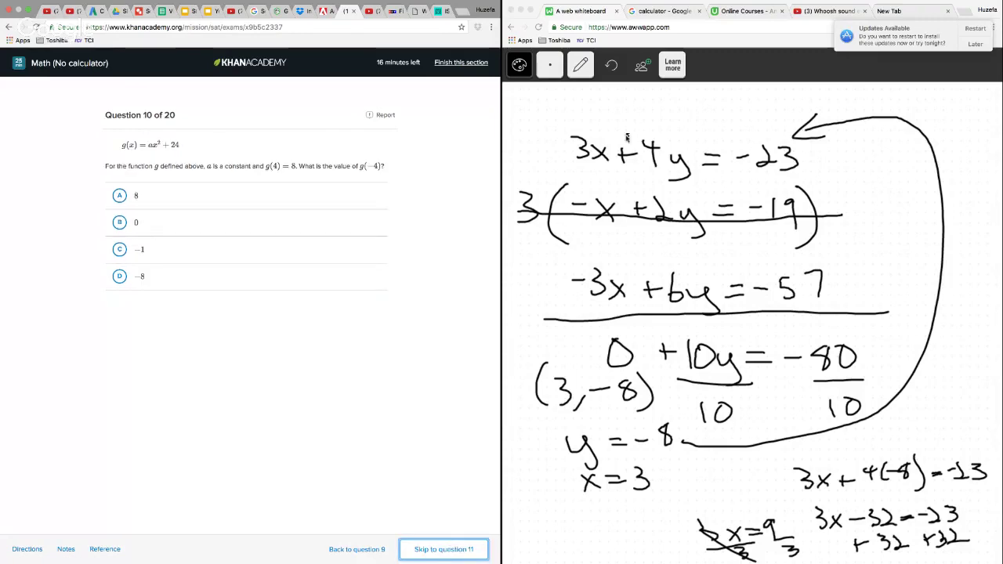
Clear the question 9 working from the whiteboard page
{"action": "left_click", "coordinate": [587, 65]}
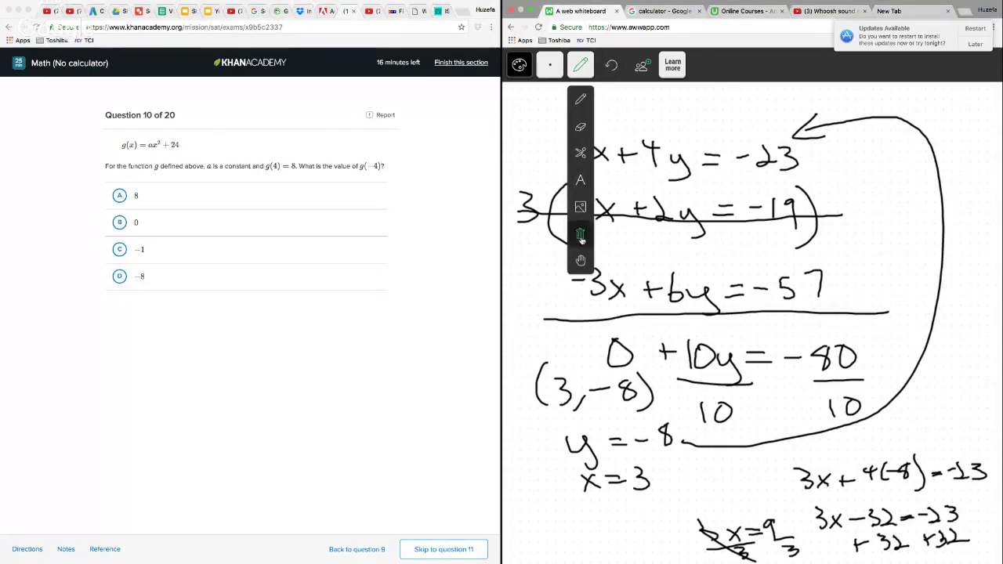
{"action": "left_click", "coordinate": [580, 238]}
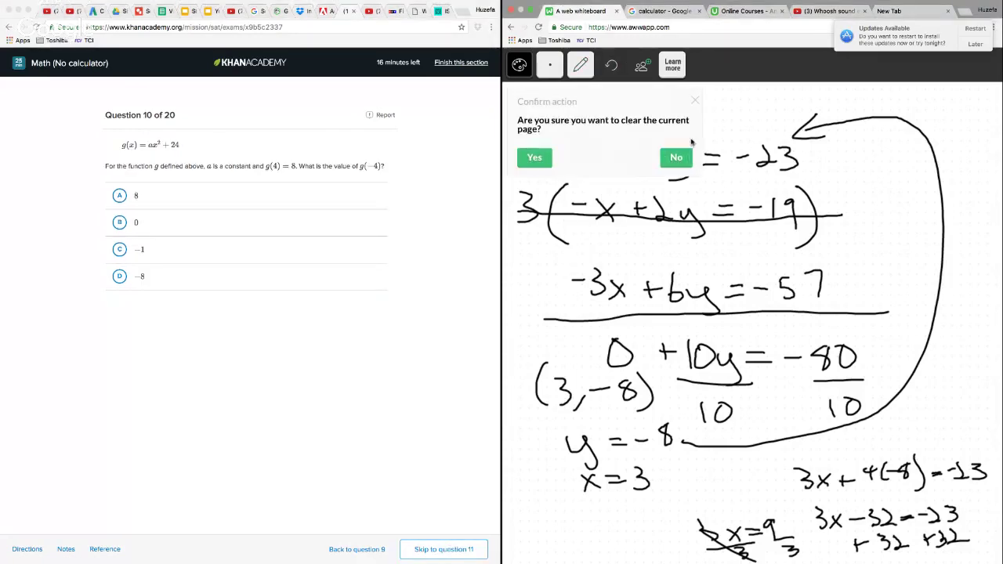
{"action": "left_click", "coordinate": [547, 161]}
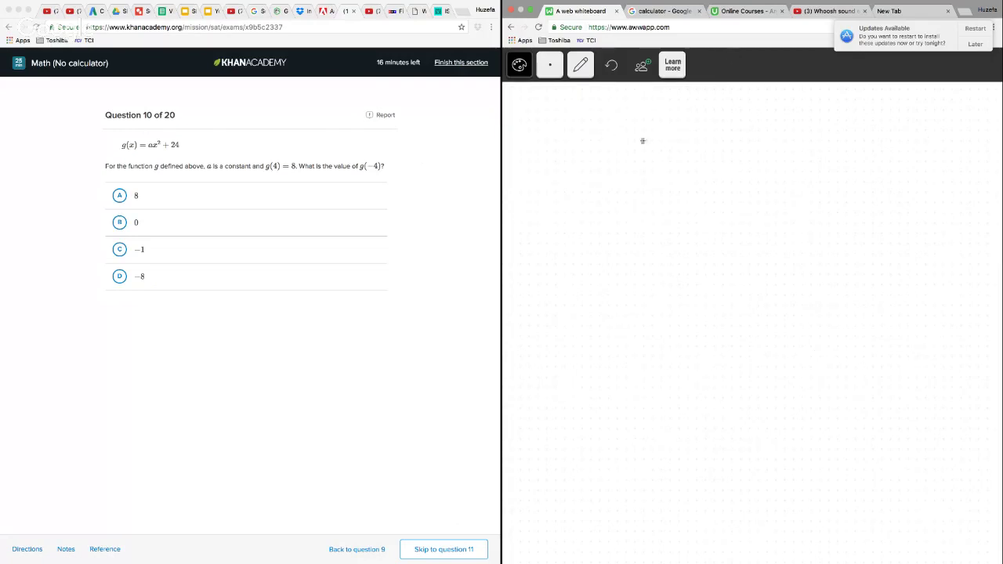
Handwrite g(4) = a(4²) + 24 with the pencil at the top of the empty whiteboard
{"action": "left_click", "coordinate": [580, 65]}
{"action": "left_click", "coordinate": [582, 98]}
{"action": "left_click_drag", "start_coordinate": [572, 139], "coordinate": [566, 166]}
{"action": "mouse_move", "coordinate": [594, 126]}
{"action": "left_mouse_down"}
{"action": "mouse_move", "coordinate": [588, 158]}
{"action": "mouse_move", "coordinate": [609, 155]}
{"action": "left_mouse_up"}
{"action": "mouse_move", "coordinate": [623, 110]}
{"action": "left_mouse_down"}
{"action": "mouse_move", "coordinate": [625, 155]}
{"action": "mouse_move", "coordinate": [663, 131]}
{"action": "left_mouse_up"}
{"action": "mouse_move", "coordinate": [648, 142]}
{"action": "left_mouse_down"}
{"action": "mouse_move", "coordinate": [685, 142]}
{"action": "mouse_move", "coordinate": [699, 155]}
{"action": "left_mouse_up"}
{"action": "mouse_move", "coordinate": [710, 123]}
{"action": "left_mouse_down"}
{"action": "mouse_move", "coordinate": [707, 159]}
{"action": "mouse_move", "coordinate": [729, 158]}
{"action": "mouse_move", "coordinate": [751, 138]}
{"action": "mouse_move", "coordinate": [758, 158]}
{"action": "left_mouse_up"}
{"action": "mouse_move", "coordinate": [791, 134]}
{"action": "left_mouse_down"}
{"action": "mouse_move", "coordinate": [793, 159]}
{"action": "mouse_move", "coordinate": [801, 142]}
{"action": "left_mouse_up"}
{"action": "mouse_move", "coordinate": [811, 130]}
{"action": "left_mouse_down"}
{"action": "mouse_move", "coordinate": [812, 157]}
{"action": "mouse_move", "coordinate": [826, 155]}
{"action": "left_mouse_up"}
{"action": "left_click_drag", "start_coordinate": [843, 127], "coordinate": [856, 140]}
{"action": "left_click_drag", "start_coordinate": [850, 127], "coordinate": [849, 166]}
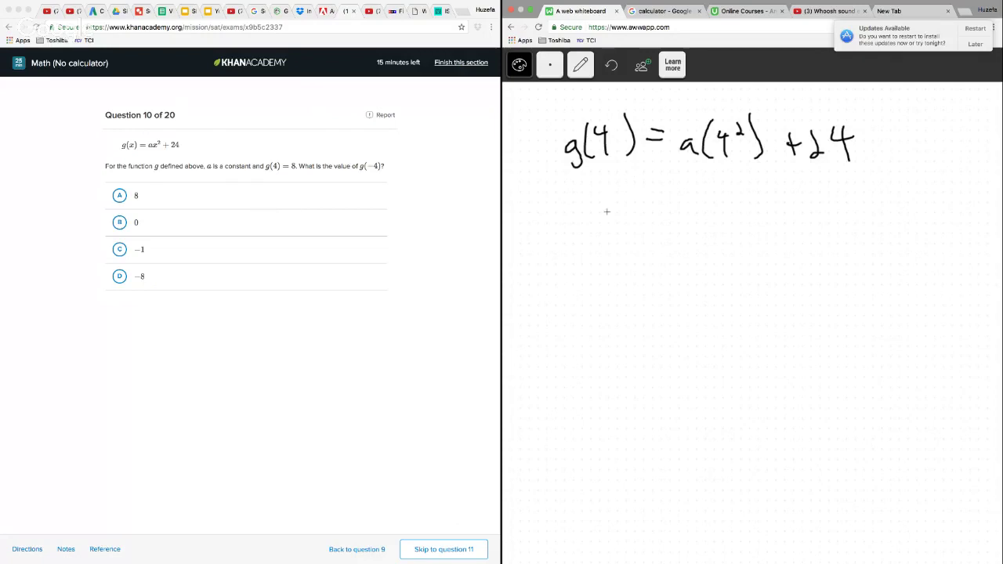
Write the simplified equation 8 = 16a + 24 on the next line
{"action": "left_click_drag", "start_coordinate": [600, 208], "coordinate": [651, 207]}
{"action": "left_click_drag", "start_coordinate": [631, 217], "coordinate": [673, 230]}
{"action": "left_click_drag", "start_coordinate": [691, 201], "coordinate": [682, 226]}
{"action": "mouse_move", "coordinate": [714, 217]}
{"action": "left_mouse_down"}
{"action": "mouse_move", "coordinate": [710, 224]}
{"action": "mouse_move", "coordinate": [746, 222]}
{"action": "left_mouse_up"}
{"action": "left_click_drag", "start_coordinate": [736, 213], "coordinate": [737, 232]}
{"action": "mouse_move", "coordinate": [752, 206]}
{"action": "left_mouse_down"}
{"action": "mouse_move", "coordinate": [757, 230]}
{"action": "mouse_move", "coordinate": [769, 229]}
{"action": "left_mouse_up"}
{"action": "mouse_move", "coordinate": [777, 205]}
{"action": "left_mouse_down"}
{"action": "mouse_move", "coordinate": [795, 218]}
{"action": "mouse_move", "coordinate": [791, 228]}
{"action": "left_mouse_up"}
Write −24 under both sides of the equation and draw a diagonal strike through each side's terms
{"action": "left_click_drag", "start_coordinate": [731, 253], "coordinate": [769, 265]}
{"action": "left_click_drag", "start_coordinate": [784, 238], "coordinate": [799, 256]}
{"action": "left_click_drag", "start_coordinate": [793, 237], "coordinate": [797, 269]}
{"action": "left_click_drag", "start_coordinate": [570, 252], "coordinate": [585, 250]}
{"action": "mouse_move", "coordinate": [585, 247]}
{"action": "left_mouse_down"}
{"action": "mouse_move", "coordinate": [602, 271]}
{"action": "mouse_move", "coordinate": [634, 256]}
{"action": "left_mouse_up"}
{"action": "left_click_drag", "start_coordinate": [626, 243], "coordinate": [628, 278]}
{"action": "left_click_drag", "start_coordinate": [636, 191], "coordinate": [583, 274]}
{"action": "left_click_drag", "start_coordinate": [733, 266], "coordinate": [804, 190]}
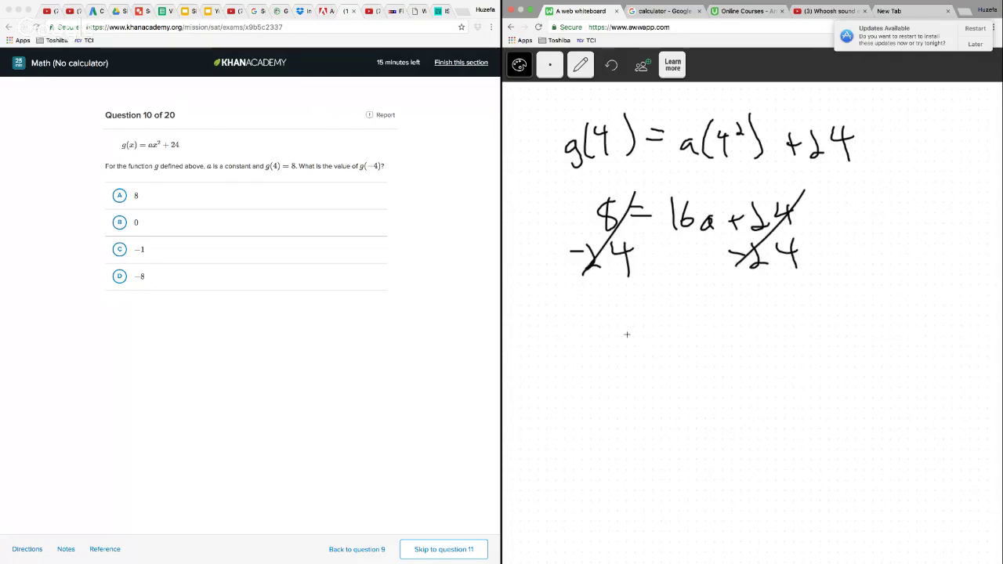
Write −16 = 16a and, below it, the solution a = −1
{"action": "left_click_drag", "start_coordinate": [637, 321], "coordinate": [641, 350]}
{"action": "mouse_move", "coordinate": [664, 317]}
{"action": "left_mouse_down"}
{"action": "mouse_move", "coordinate": [651, 335]}
{"action": "mouse_move", "coordinate": [696, 327]}
{"action": "left_mouse_up"}
{"action": "left_click_drag", "start_coordinate": [677, 335], "coordinate": [716, 345]}
{"action": "left_click_drag", "start_coordinate": [743, 310], "coordinate": [735, 343]}
{"action": "left_click_drag", "start_coordinate": [765, 328], "coordinate": [768, 345]}
{"action": "mouse_move", "coordinate": [705, 381]}
{"action": "left_mouse_down"}
{"action": "mouse_move", "coordinate": [710, 398]}
{"action": "mouse_move", "coordinate": [742, 383]}
{"action": "left_mouse_up"}
{"action": "left_click_drag", "start_coordinate": [727, 390], "coordinate": [747, 389]}
{"action": "left_click_drag", "start_coordinate": [748, 385], "coordinate": [781, 396]}
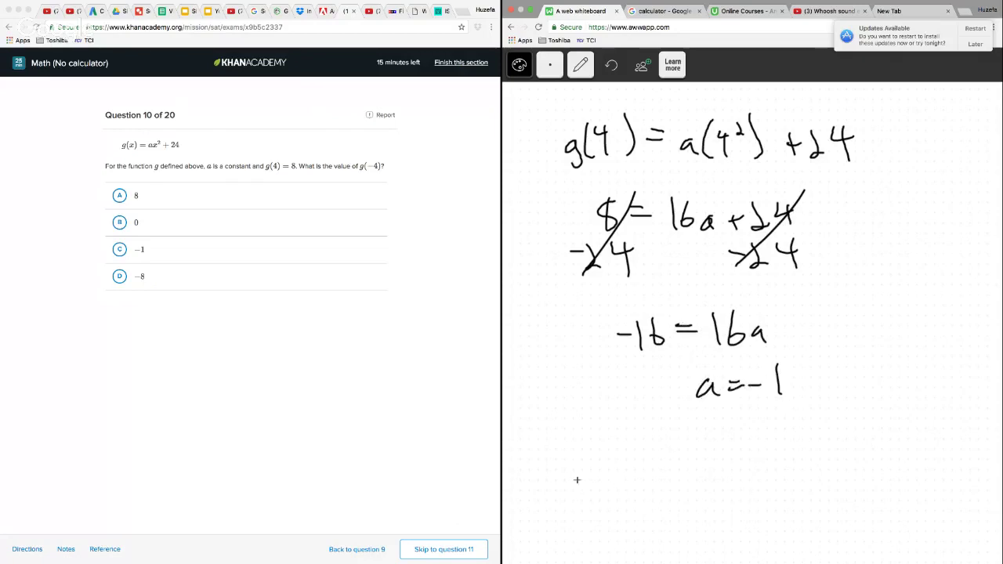
Write the function with the constant filled in as g(x) = −1x² + 24
{"action": "left_click_drag", "start_coordinate": [607, 453], "coordinate": [597, 476]}
{"action": "left_click_drag", "start_coordinate": [624, 436], "coordinate": [617, 467]}
{"action": "mouse_move", "coordinate": [624, 452]}
{"action": "left_mouse_down"}
{"action": "mouse_move", "coordinate": [638, 465]}
{"action": "mouse_move", "coordinate": [626, 467]}
{"action": "mouse_move", "coordinate": [641, 469]}
{"action": "left_mouse_up"}
{"action": "left_click_drag", "start_coordinate": [660, 447], "coordinate": [676, 446]}
{"action": "mouse_move", "coordinate": [661, 459]}
{"action": "left_mouse_down"}
{"action": "mouse_move", "coordinate": [746, 459]}
{"action": "mouse_move", "coordinate": [731, 459]}
{"action": "left_mouse_up"}
{"action": "mouse_move", "coordinate": [757, 432]}
{"action": "left_mouse_down"}
{"action": "mouse_move", "coordinate": [765, 424]}
{"action": "mouse_move", "coordinate": [805, 451]}
{"action": "left_mouse_up"}
{"action": "left_click_drag", "start_coordinate": [795, 441], "coordinate": [794, 459]}
{"action": "left_click_drag", "start_coordinate": [812, 433], "coordinate": [827, 454]}
{"action": "mouse_move", "coordinate": [844, 424]}
{"action": "left_mouse_down"}
{"action": "mouse_move", "coordinate": [839, 433]}
{"action": "mouse_move", "coordinate": [859, 443]}
{"action": "left_mouse_up"}
{"action": "left_click_drag", "start_coordinate": [851, 425], "coordinate": [851, 458]}
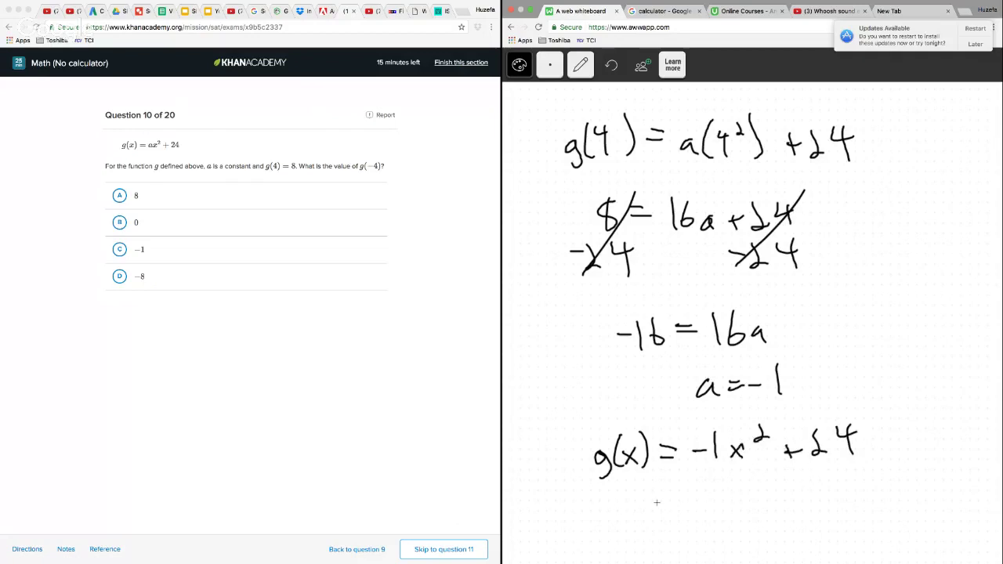
Substitute −4 for x by writing = −1(−4)² + 24 below the function
{"action": "left_click_drag", "start_coordinate": [665, 506], "coordinate": [685, 511]}
{"action": "left_click_drag", "start_coordinate": [694, 508], "coordinate": [711, 506]}
{"action": "left_click_drag", "start_coordinate": [720, 491], "coordinate": [721, 524]}
{"action": "mouse_move", "coordinate": [733, 492]}
{"action": "left_mouse_down"}
{"action": "mouse_move", "coordinate": [729, 525]}
{"action": "mouse_move", "coordinate": [766, 509]}
{"action": "left_mouse_up"}
{"action": "mouse_move", "coordinate": [764, 499]}
{"action": "left_mouse_down"}
{"action": "mouse_move", "coordinate": [762, 528]}
{"action": "mouse_move", "coordinate": [774, 530]}
{"action": "left_mouse_up"}
{"action": "left_click_drag", "start_coordinate": [780, 489], "coordinate": [799, 501]}
{"action": "mouse_move", "coordinate": [823, 513]}
{"action": "left_mouse_down"}
{"action": "mouse_move", "coordinate": [831, 509]}
{"action": "mouse_move", "coordinate": [826, 522]}
{"action": "left_mouse_up"}
{"action": "left_click_drag", "start_coordinate": [839, 501], "coordinate": [854, 521]}
{"action": "left_click_drag", "start_coordinate": [869, 495], "coordinate": [876, 514]}
{"action": "left_click_drag", "start_coordinate": [878, 494], "coordinate": [878, 523]}
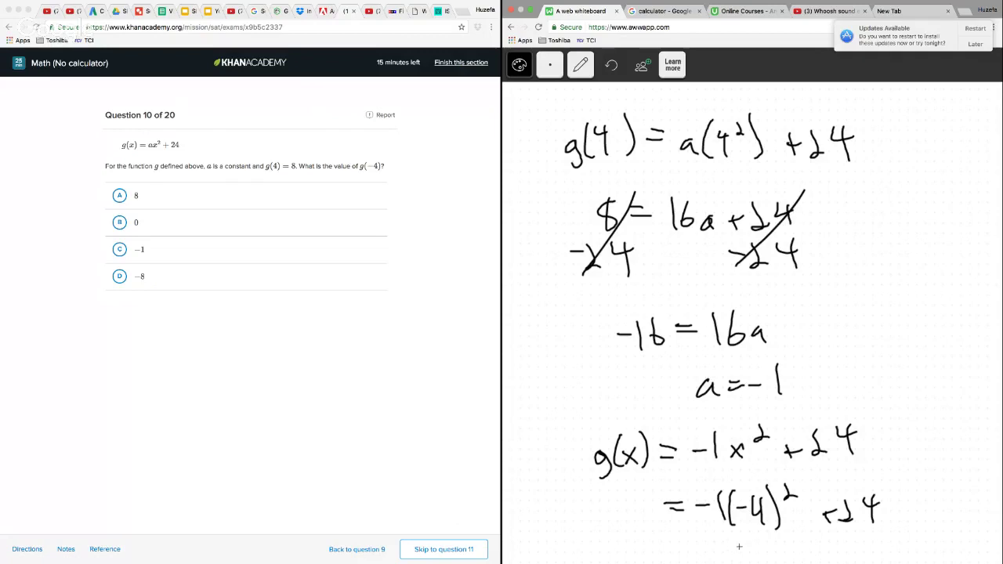
Write −16 + 24 = 8 on the last line and circle the 8
{"action": "left_click_drag", "start_coordinate": [727, 546], "coordinate": [742, 546]}
{"action": "mouse_move", "coordinate": [749, 540]}
{"action": "left_mouse_down"}
{"action": "mouse_move", "coordinate": [748, 560]}
{"action": "mouse_move", "coordinate": [799, 552]}
{"action": "left_mouse_up"}
{"action": "mouse_move", "coordinate": [793, 547]}
{"action": "left_mouse_down"}
{"action": "mouse_move", "coordinate": [793, 562]}
{"action": "mouse_move", "coordinate": [825, 558]}
{"action": "left_mouse_up"}
{"action": "mouse_move", "coordinate": [832, 541]}
{"action": "left_mouse_down"}
{"action": "mouse_move", "coordinate": [845, 552]}
{"action": "mouse_move", "coordinate": [839, 562]}
{"action": "left_mouse_up"}
{"action": "mouse_move", "coordinate": [850, 541]}
{"action": "left_mouse_down"}
{"action": "mouse_move", "coordinate": [873, 546]}
{"action": "mouse_move", "coordinate": [903, 510]}
{"action": "left_mouse_up"}
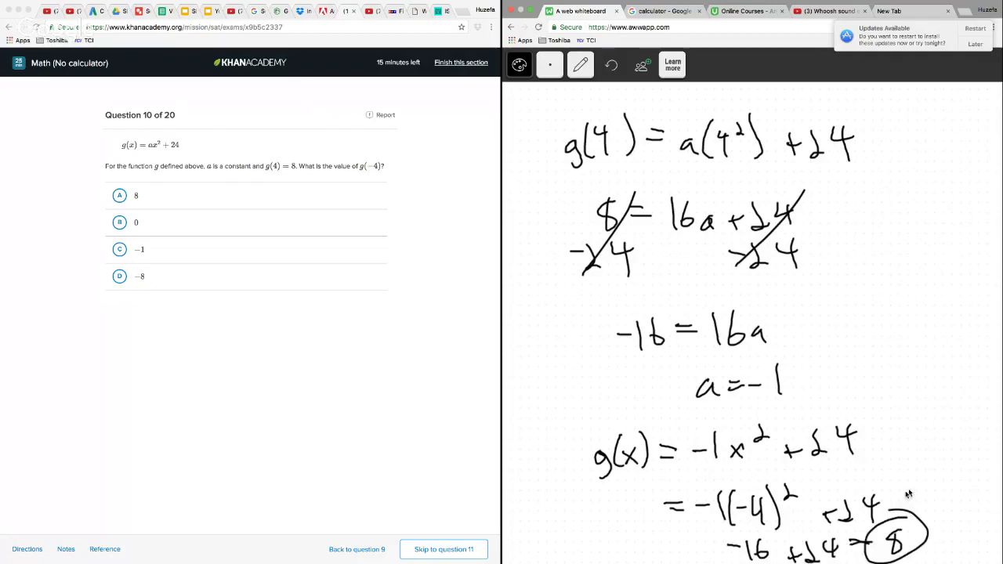
Answer question 10 with choice A, 8, and advance to question 11
{"action": "left_click", "coordinate": [120, 196]}
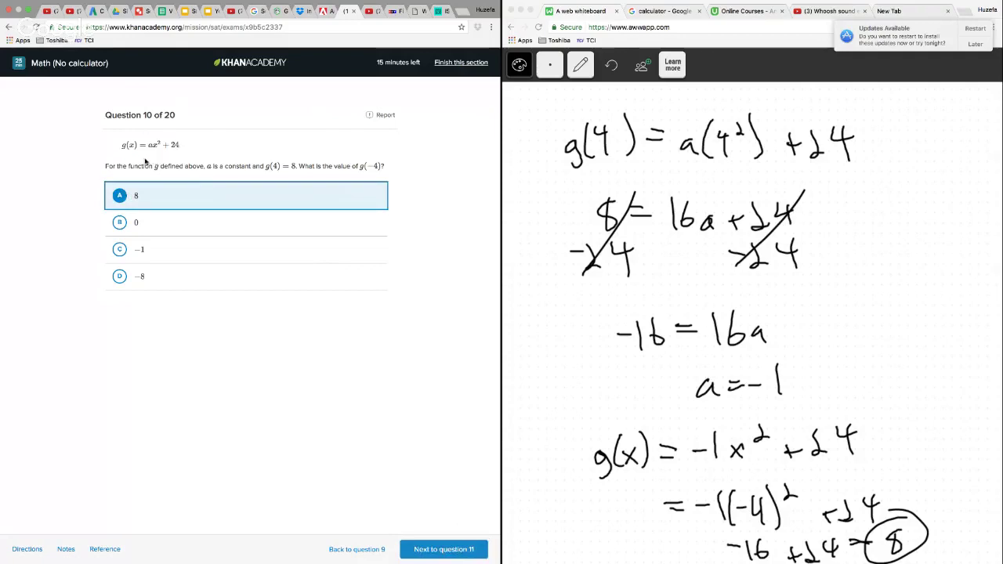
{"action": "left_click", "coordinate": [443, 552]}
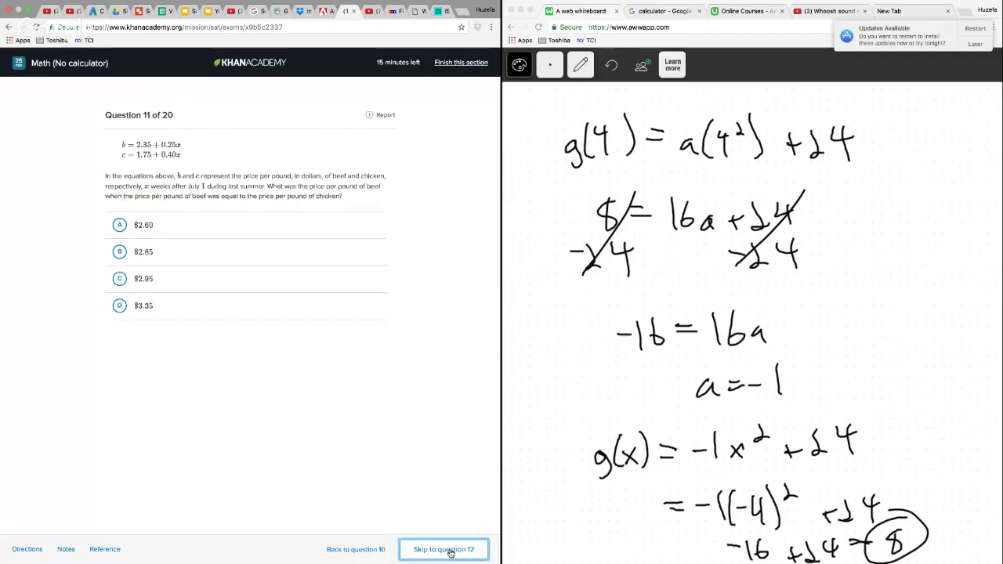
Clear the question 10 working from the whiteboard page
{"action": "left_click", "coordinate": [581, 64]}
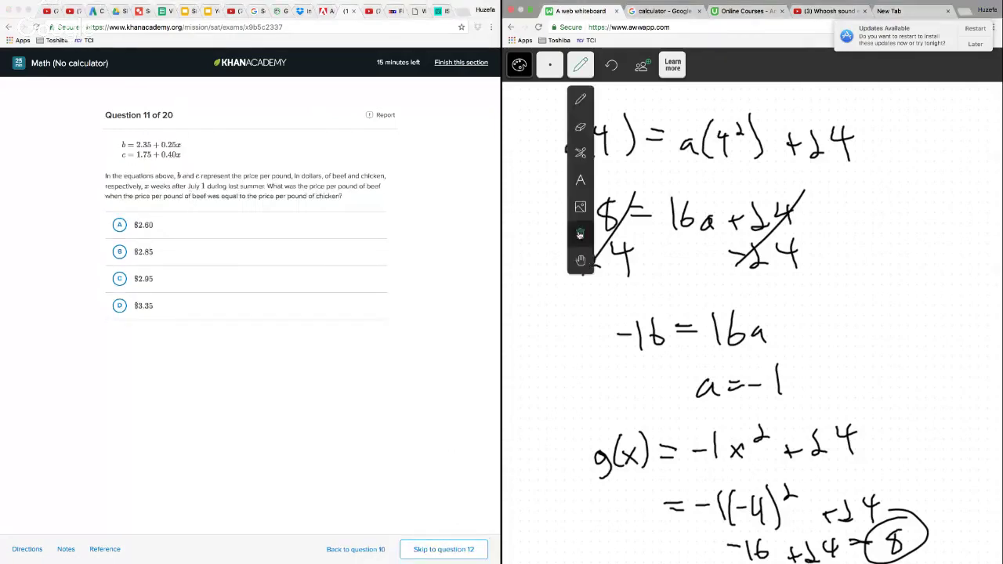
{"action": "left_click", "coordinate": [580, 234]}
{"action": "left_click", "coordinate": [533, 157]}
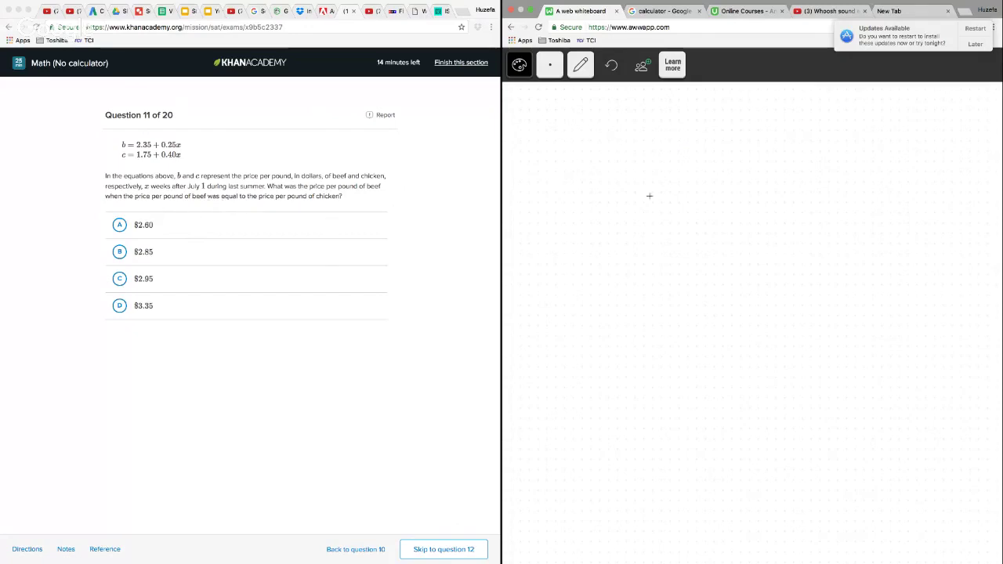
Set the two price expressions equal by writing 2.35 + .25x = 1.75 + .4x at the top of the whiteboard
{"action": "mouse_move", "coordinate": [573, 143]}
{"action": "left_mouse_down"}
{"action": "mouse_move", "coordinate": [594, 165]}
{"action": "mouse_move", "coordinate": [688, 166]}
{"action": "mouse_move", "coordinate": [696, 156]}
{"action": "left_mouse_up"}
{"action": "left_click", "coordinate": [606, 163]}
{"action": "left_click", "coordinate": [710, 165]}
{"action": "left_click_drag", "start_coordinate": [722, 150], "coordinate": [741, 169]}
{"action": "left_click_drag", "start_coordinate": [751, 147], "coordinate": [745, 169]}
{"action": "mouse_move", "coordinate": [765, 154]}
{"action": "left_mouse_down"}
{"action": "mouse_move", "coordinate": [766, 167]}
{"action": "mouse_move", "coordinate": [818, 155]}
{"action": "left_mouse_up"}
{"action": "left_click_drag", "start_coordinate": [802, 165], "coordinate": [867, 170]}
{"action": "left_click", "coordinate": [853, 168]}
{"action": "mouse_move", "coordinate": [892, 143]}
{"action": "left_mouse_down"}
{"action": "mouse_move", "coordinate": [883, 145]}
{"action": "mouse_move", "coordinate": [880, 168]}
{"action": "mouse_move", "coordinate": [920, 156]}
{"action": "mouse_move", "coordinate": [952, 165]}
{"action": "left_mouse_up"}
{"action": "left_click", "coordinate": [935, 174]}
{"action": "mouse_move", "coordinate": [946, 147]}
{"action": "left_mouse_down"}
{"action": "mouse_move", "coordinate": [948, 179]}
{"action": "mouse_move", "coordinate": [975, 174]}
{"action": "left_mouse_up"}
{"action": "left_click_drag", "start_coordinate": [974, 157], "coordinate": [955, 180]}
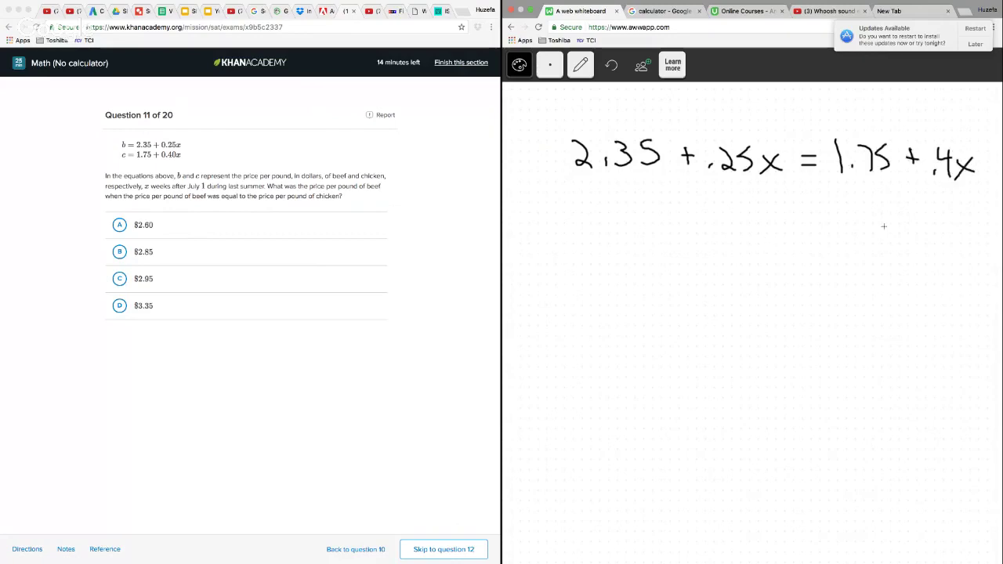
Write −.25x under both sides of the equation and strike out the cancelling .25x terms
{"action": "left_click", "coordinate": [706, 205]}
{"action": "left_click_drag", "start_coordinate": [715, 193], "coordinate": [732, 206]}
{"action": "mouse_move", "coordinate": [751, 185]}
{"action": "left_mouse_down"}
{"action": "mouse_move", "coordinate": [738, 188]}
{"action": "mouse_move", "coordinate": [739, 205]}
{"action": "left_mouse_up"}
{"action": "mouse_move", "coordinate": [763, 195]}
{"action": "left_mouse_down"}
{"action": "mouse_move", "coordinate": [778, 212]}
{"action": "mouse_move", "coordinate": [764, 212]}
{"action": "left_mouse_up"}
{"action": "left_click", "coordinate": [950, 210]}
{"action": "mouse_move", "coordinate": [927, 200]}
{"action": "left_mouse_down"}
{"action": "mouse_move", "coordinate": [940, 212]}
{"action": "mouse_move", "coordinate": [994, 218]}
{"action": "mouse_move", "coordinate": [972, 223]}
{"action": "left_mouse_up"}
{"action": "left_click_drag", "start_coordinate": [703, 219], "coordinate": [783, 130]}
Write −1.75 under both sides of the equation and strike out the cancelling 1.75 terms
{"action": "left_click_drag", "start_coordinate": [811, 206], "coordinate": [862, 217]}
{"action": "left_click", "coordinate": [847, 210]}
{"action": "left_click_drag", "start_coordinate": [894, 193], "coordinate": [881, 212]}
{"action": "left_click_drag", "start_coordinate": [543, 200], "coordinate": [571, 201]}
{"action": "mouse_move", "coordinate": [580, 188]}
{"action": "left_mouse_down"}
{"action": "mouse_move", "coordinate": [580, 209]}
{"action": "mouse_move", "coordinate": [632, 209]}
{"action": "left_mouse_up"}
{"action": "left_click", "coordinate": [589, 205]}
{"action": "left_click_drag", "start_coordinate": [850, 191], "coordinate": [906, 122]}
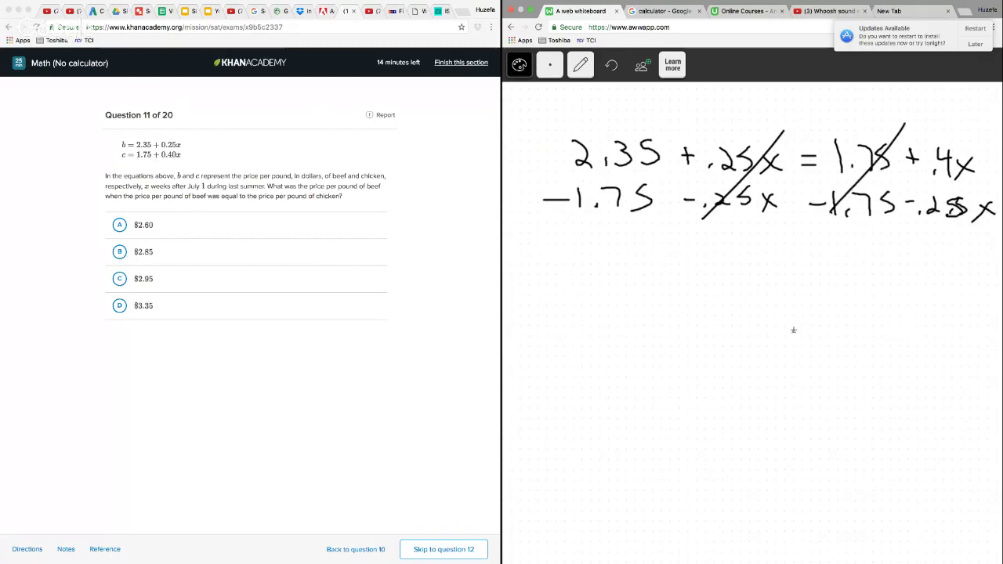
Write the reduced equation .6 = .15x, leaving a gap below the subtraction
{"action": "mouse_move", "coordinate": [837, 312]}
{"action": "left_mouse_down"}
{"action": "mouse_move", "coordinate": [826, 338]}
{"action": "mouse_move", "coordinate": [861, 338]}
{"action": "left_mouse_up"}
{"action": "left_click_drag", "start_coordinate": [861, 318], "coordinate": [837, 340]}
{"action": "left_click_drag", "start_coordinate": [740, 318], "coordinate": [760, 318]}
{"action": "left_click_drag", "start_coordinate": [740, 326], "coordinate": [761, 327]}
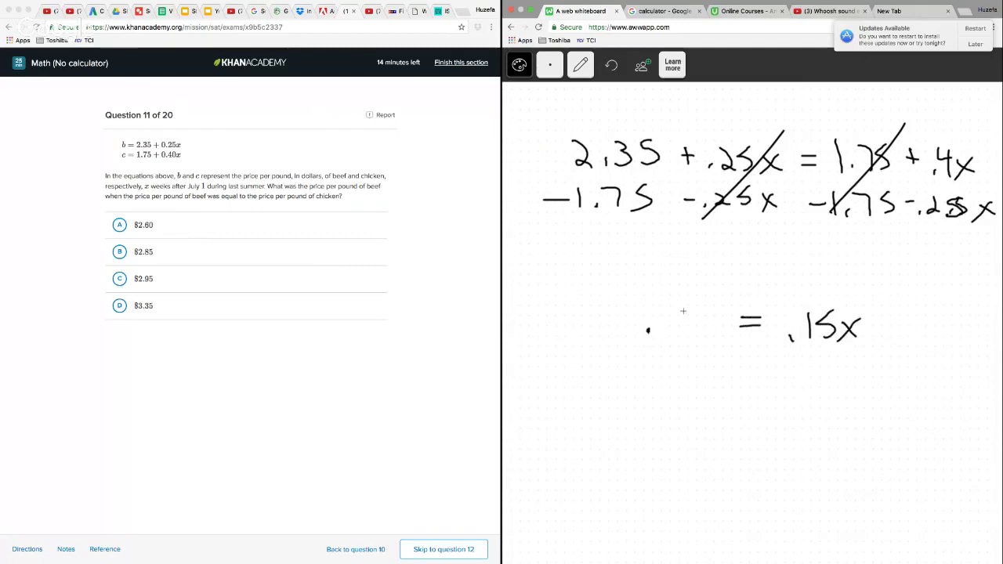
{"action": "mouse_move", "coordinate": [682, 299]}
{"action": "left_mouse_down"}
{"action": "mouse_move", "coordinate": [673, 324]}
{"action": "mouse_move", "coordinate": [675, 316]}
{"action": "left_mouse_up"}
Divide both sides of .6 = .15x by .15, writing a fraction bar and .15 under each
{"action": "left_click_drag", "start_coordinate": [777, 354], "coordinate": [875, 353]}
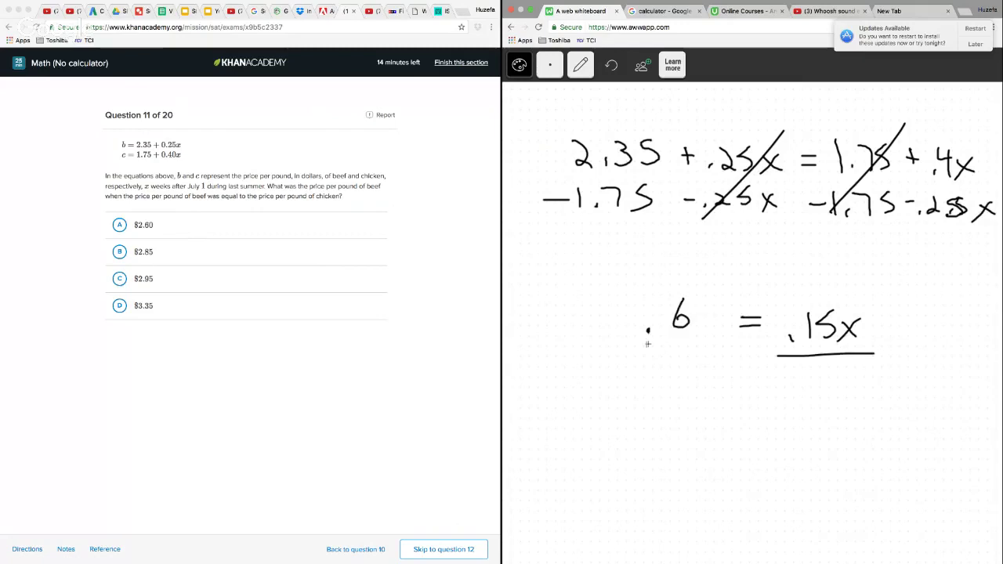
{"action": "left_click_drag", "start_coordinate": [637, 345], "coordinate": [698, 342]}
{"action": "left_click", "coordinate": [796, 392]}
{"action": "left_click_drag", "start_coordinate": [812, 373], "coordinate": [810, 396]}
{"action": "left_click_drag", "start_coordinate": [831, 370], "coordinate": [817, 395]}
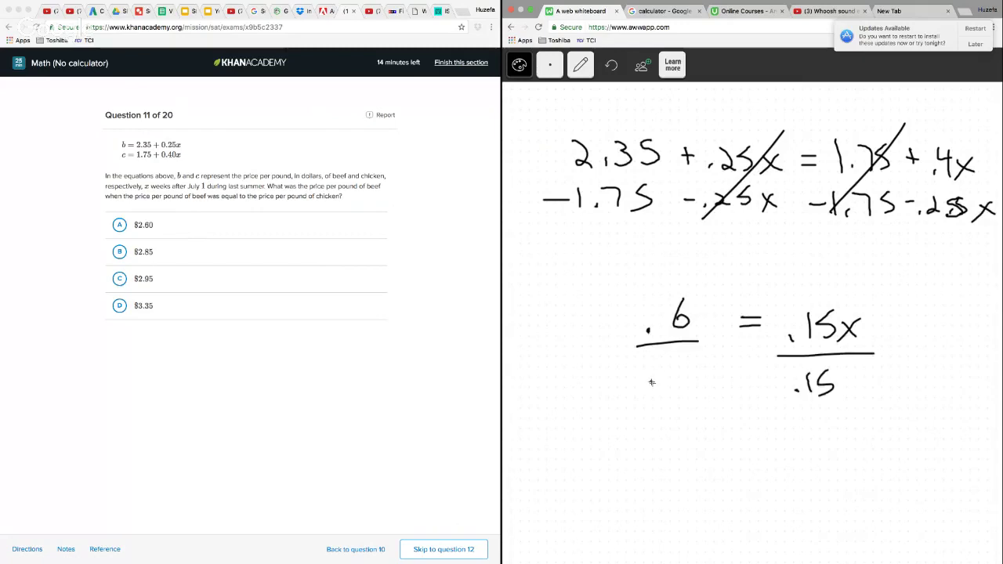
{"action": "left_click", "coordinate": [651, 383]}
{"action": "left_click_drag", "start_coordinate": [671, 355], "coordinate": [669, 384]}
{"action": "left_click_drag", "start_coordinate": [681, 354], "coordinate": [674, 382]}
{"action": "left_click_drag", "start_coordinate": [680, 353], "coordinate": [694, 353]}
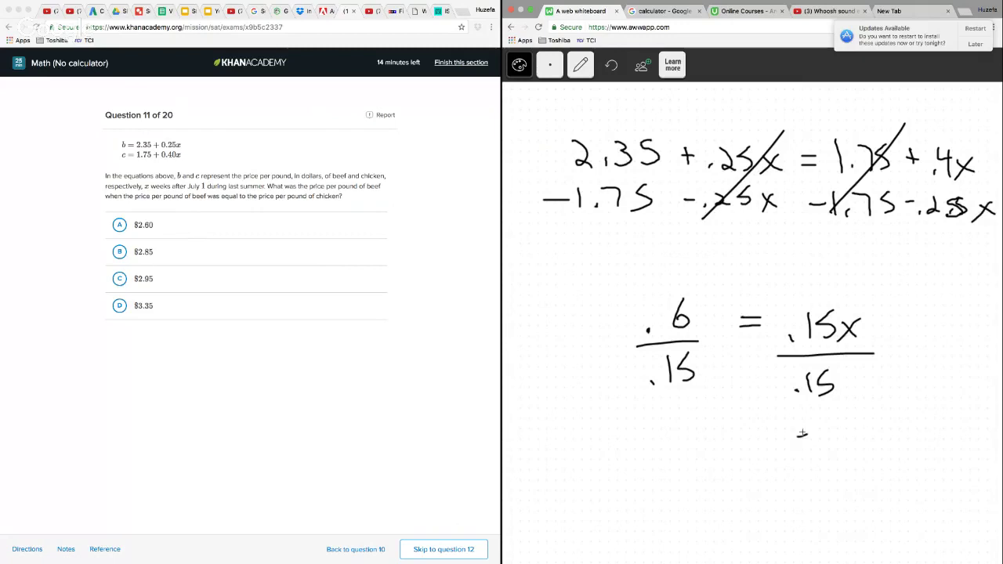
Write the solution 4 = x below the fractions
{"action": "left_click_drag", "start_coordinate": [794, 431], "coordinate": [815, 449]}
{"action": "mouse_move", "coordinate": [813, 426]}
{"action": "left_mouse_down"}
{"action": "mouse_move", "coordinate": [796, 451]}
{"action": "mouse_move", "coordinate": [781, 435]}
{"action": "mouse_move", "coordinate": [778, 445]}
{"action": "left_mouse_up"}
{"action": "mouse_move", "coordinate": [718, 419]}
{"action": "left_mouse_down"}
{"action": "mouse_move", "coordinate": [713, 431]}
{"action": "mouse_move", "coordinate": [735, 429]}
{"action": "left_mouse_up"}
{"action": "left_click_drag", "start_coordinate": [729, 415], "coordinate": [732, 460]}
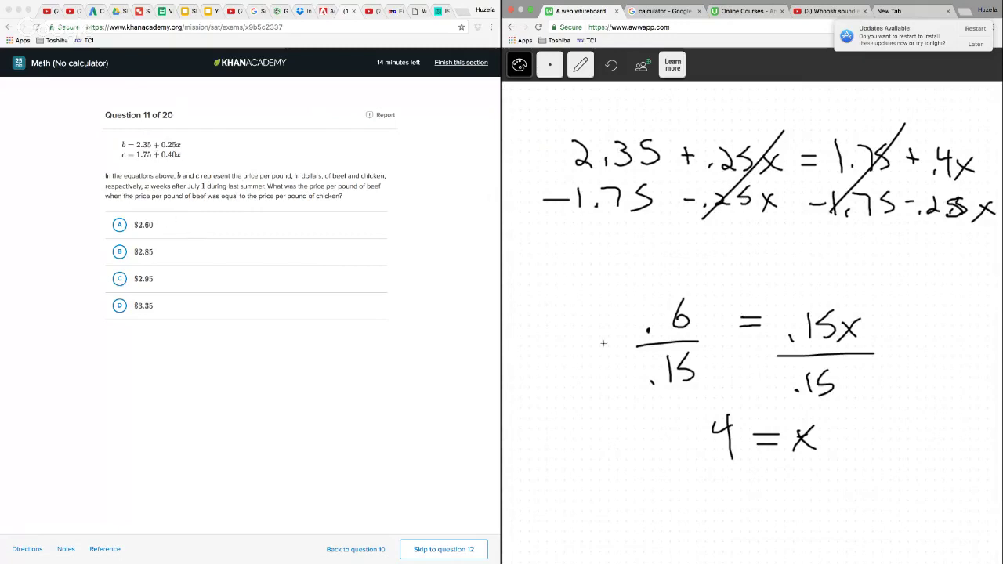
Write the beef price equation with x substituted, b = 2.35 + .25(4), in the gap above the fractions
{"action": "mouse_move", "coordinate": [537, 239]}
{"action": "left_mouse_down"}
{"action": "mouse_move", "coordinate": [551, 266]}
{"action": "mouse_move", "coordinate": [581, 254]}
{"action": "left_mouse_up"}
{"action": "mouse_move", "coordinate": [570, 262]}
{"action": "left_mouse_down"}
{"action": "mouse_move", "coordinate": [742, 268]}
{"action": "mouse_move", "coordinate": [763, 242]}
{"action": "left_mouse_up"}
{"action": "left_click", "coordinate": [614, 264]}
{"action": "left_click", "coordinate": [715, 265]}
{"action": "mouse_move", "coordinate": [774, 235]}
{"action": "left_mouse_down"}
{"action": "mouse_move", "coordinate": [776, 269]}
{"action": "mouse_move", "coordinate": [798, 255]}
{"action": "mouse_move", "coordinate": [792, 269]}
{"action": "left_mouse_up"}
{"action": "left_click_drag", "start_coordinate": [802, 227], "coordinate": [804, 280]}
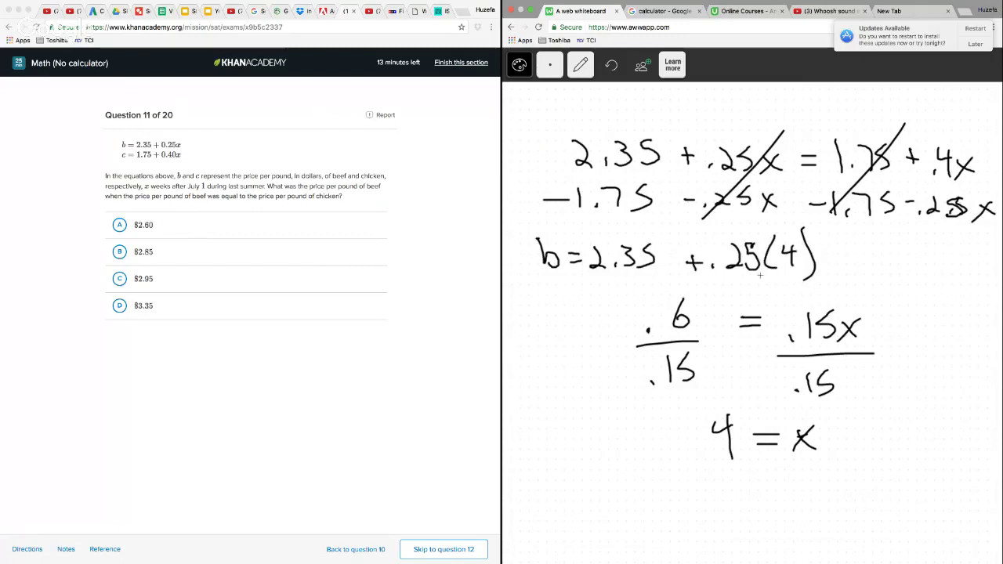
Work out the beef price beside the fractions by writing 2.35 + 1 with a line and 3.35 beneath it
{"action": "mouse_move", "coordinate": [526, 343]}
{"action": "left_mouse_down"}
{"action": "mouse_move", "coordinate": [536, 362]}
{"action": "mouse_move", "coordinate": [549, 361]}
{"action": "left_mouse_up"}
{"action": "left_click", "coordinate": [542, 359]}
{"action": "mouse_move", "coordinate": [570, 338]}
{"action": "left_mouse_down"}
{"action": "mouse_move", "coordinate": [578, 348]}
{"action": "mouse_move", "coordinate": [566, 361]}
{"action": "left_mouse_up"}
{"action": "left_click_drag", "start_coordinate": [584, 331], "coordinate": [589, 343]}
{"action": "mouse_move", "coordinate": [534, 386]}
{"action": "left_mouse_down"}
{"action": "mouse_move", "coordinate": [536, 401]}
{"action": "mouse_move", "coordinate": [578, 399]}
{"action": "left_mouse_up"}
{"action": "left_click", "coordinate": [551, 400]}
{"action": "left_click_drag", "start_coordinate": [600, 363], "coordinate": [511, 385]}
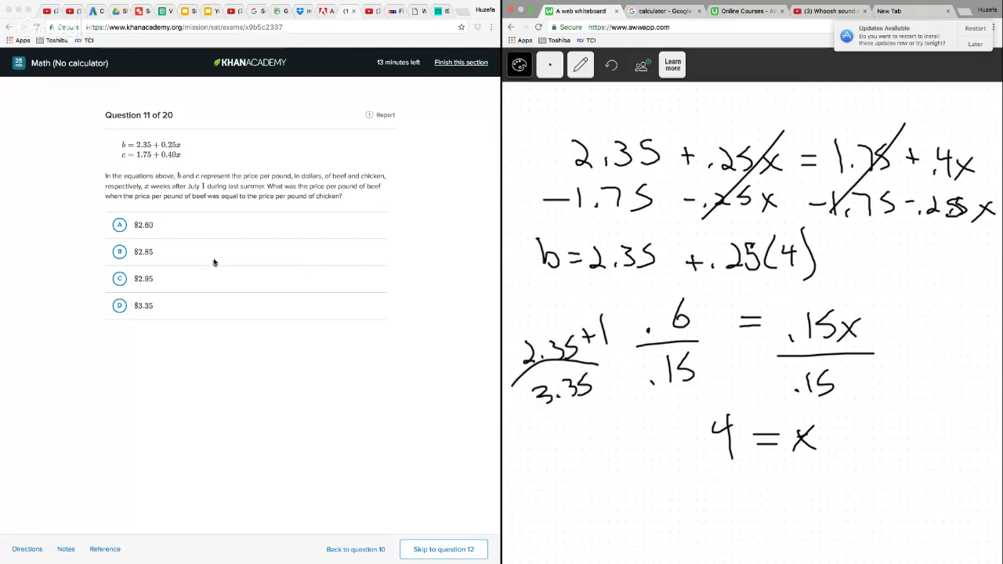
Answer question 11 with choice D, $3.35, and go on to question 12
{"action": "left_click", "coordinate": [119, 306]}
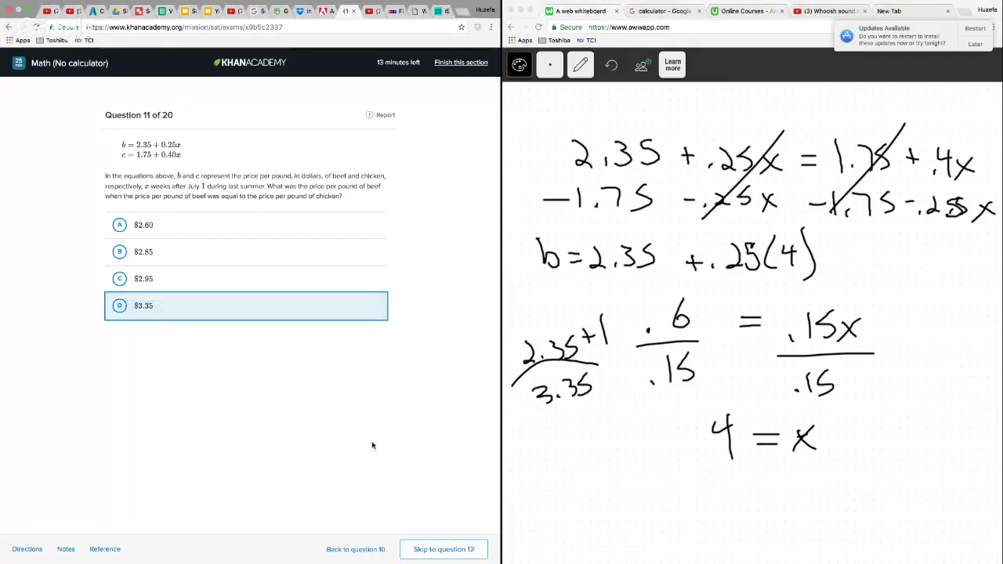
{"action": "left_click", "coordinate": [131, 316]}
{"action": "left_click", "coordinate": [429, 552]}
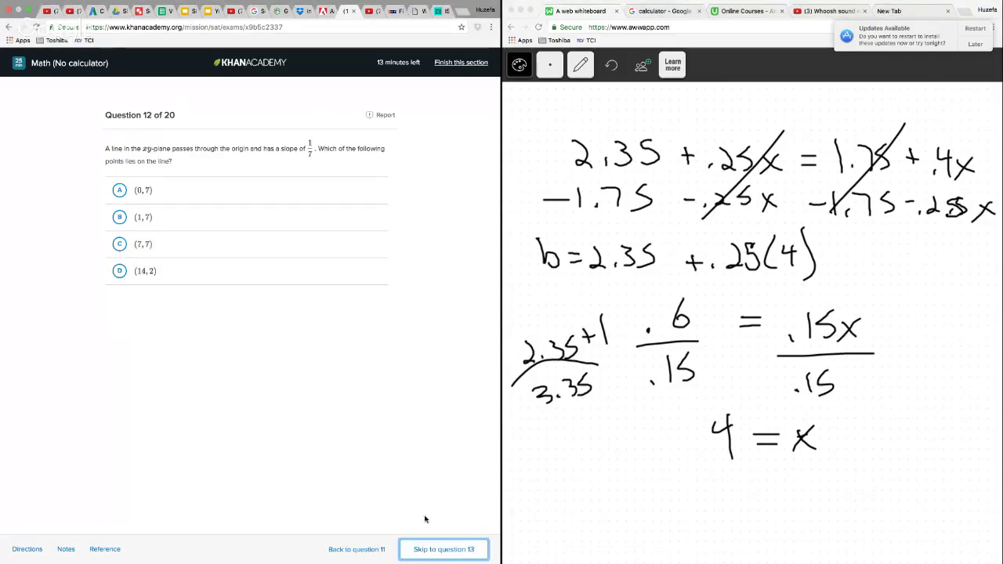
Clear the whole whiteboard page of the question 11 working
{"action": "left_click", "coordinate": [568, 74]}
{"action": "mouse_move", "coordinate": [578, 70]}
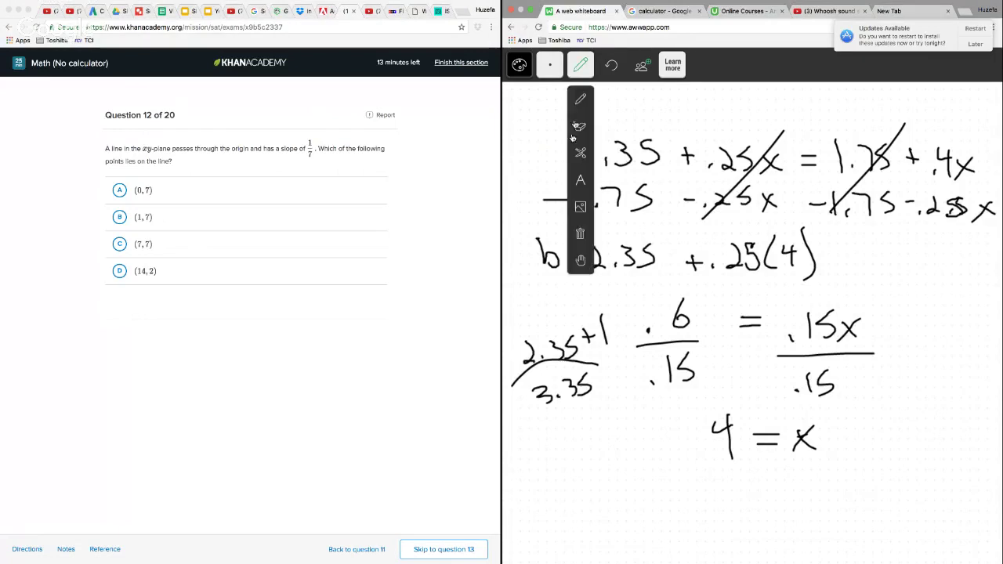
{"action": "left_click", "coordinate": [580, 255]}
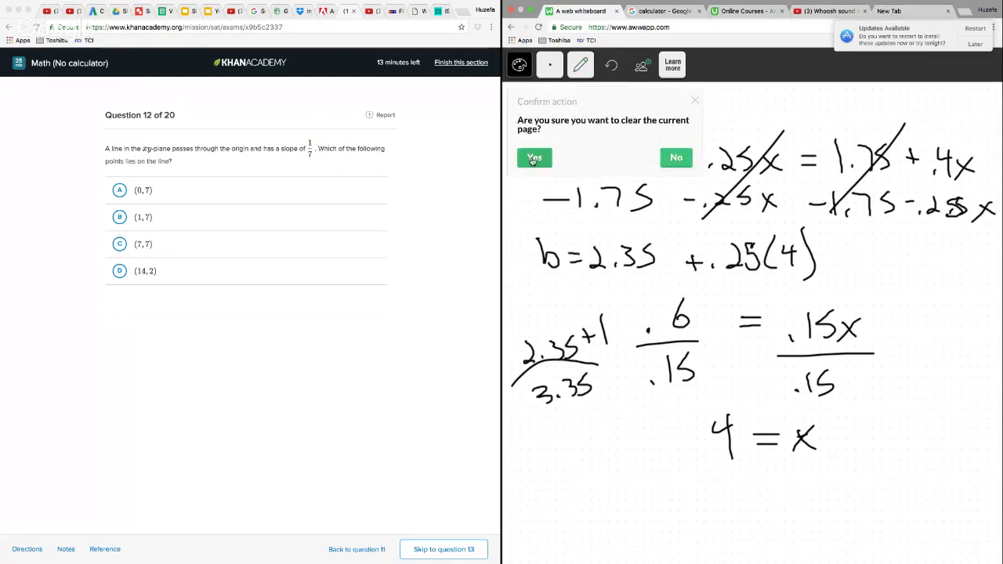
{"action": "left_click", "coordinate": [533, 161]}
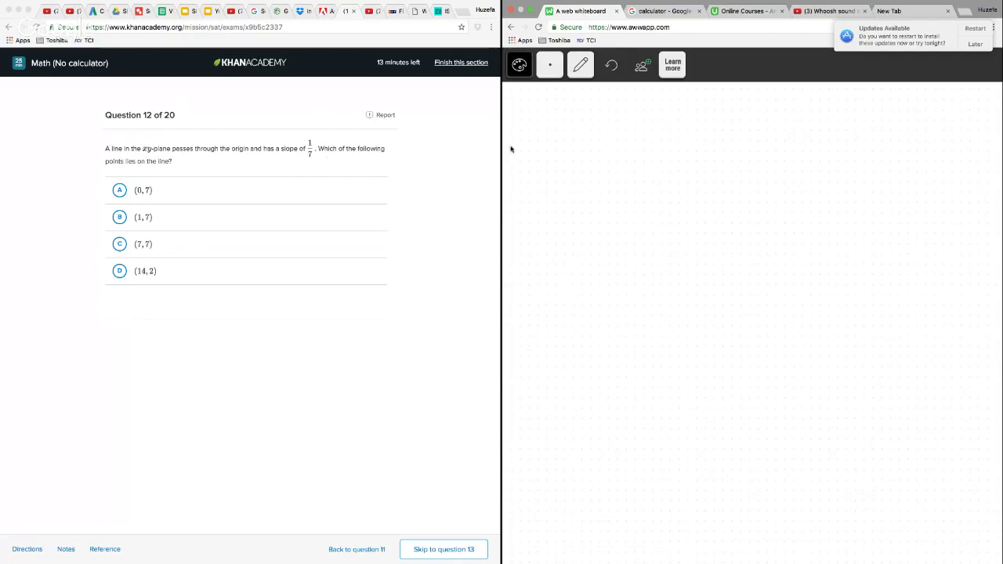
Write the line equation y = 1/7 x near the top of the whiteboard
{"action": "mouse_move", "coordinate": [573, 141]}
{"action": "left_mouse_down"}
{"action": "mouse_move", "coordinate": [570, 177]}
{"action": "mouse_move", "coordinate": [627, 156]}
{"action": "left_mouse_up"}
{"action": "mouse_move", "coordinate": [651, 122]}
{"action": "left_mouse_down"}
{"action": "mouse_move", "coordinate": [653, 147]}
{"action": "mouse_move", "coordinate": [668, 156]}
{"action": "mouse_move", "coordinate": [653, 190]}
{"action": "left_mouse_up"}
{"action": "left_click_drag", "start_coordinate": [684, 150], "coordinate": [700, 166]}
{"action": "left_click_drag", "start_coordinate": [700, 146], "coordinate": [679, 174]}
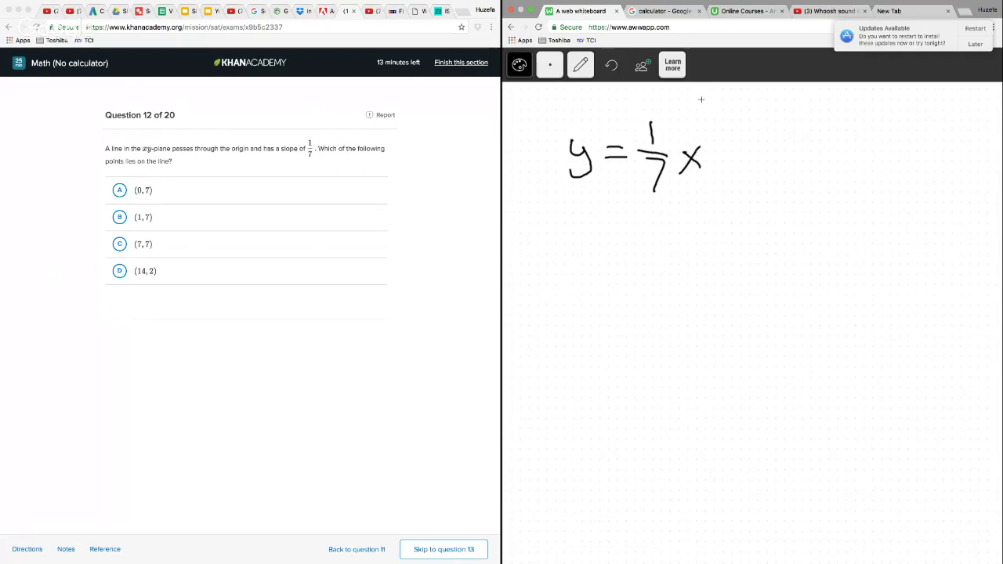
Draw arrows pointing at the x from above and below, and write 14 under the lower arrow and 2 under the y
{"action": "mouse_move", "coordinate": [702, 100]}
{"action": "left_mouse_down"}
{"action": "mouse_move", "coordinate": [691, 128]}
{"action": "mouse_move", "coordinate": [700, 120]}
{"action": "left_mouse_up"}
{"action": "mouse_move", "coordinate": [714, 242]}
{"action": "left_mouse_down"}
{"action": "mouse_move", "coordinate": [694, 182]}
{"action": "mouse_move", "coordinate": [712, 198]}
{"action": "left_mouse_up"}
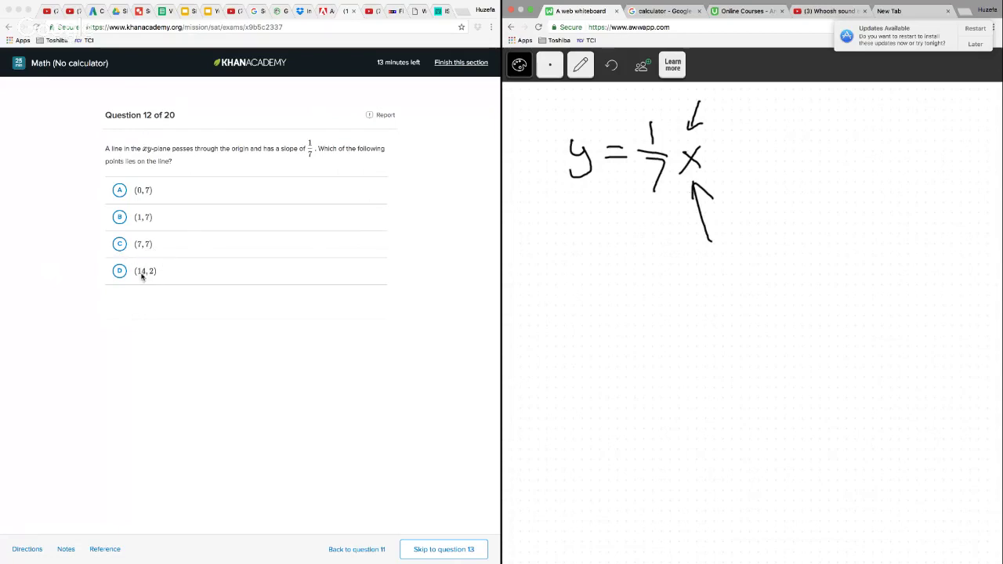
{"action": "left_click_drag", "start_coordinate": [701, 252], "coordinate": [700, 278]}
{"action": "mouse_move", "coordinate": [710, 252]}
{"action": "left_mouse_down"}
{"action": "mouse_move", "coordinate": [708, 265]}
{"action": "mouse_move", "coordinate": [725, 258]}
{"action": "left_mouse_up"}
{"action": "left_click_drag", "start_coordinate": [715, 252], "coordinate": [715, 279]}
{"action": "left_click_drag", "start_coordinate": [551, 226], "coordinate": [572, 250]}
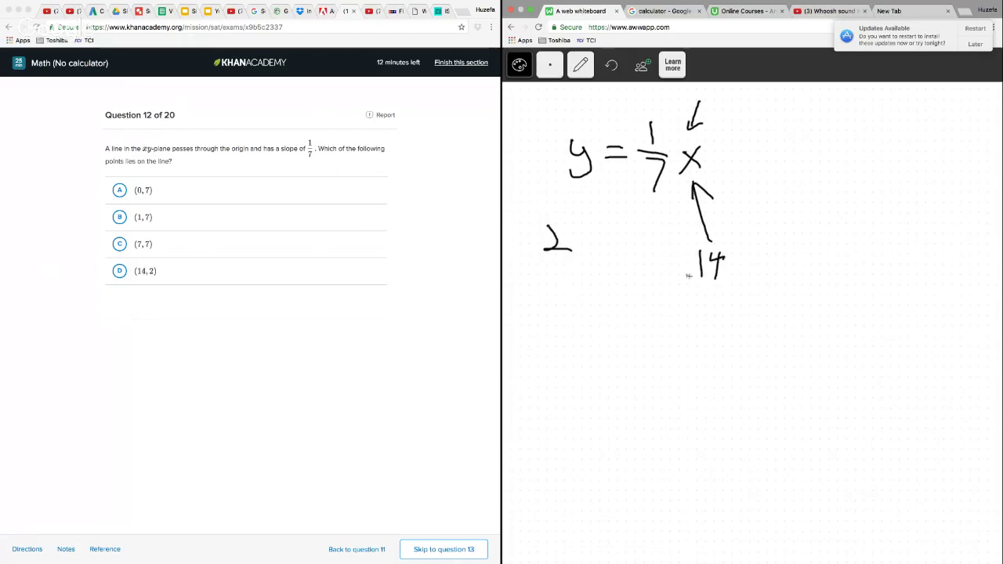
Answer question 12 with choice D, (14, 2), and go on to question 13
{"action": "left_click", "coordinate": [127, 274]}
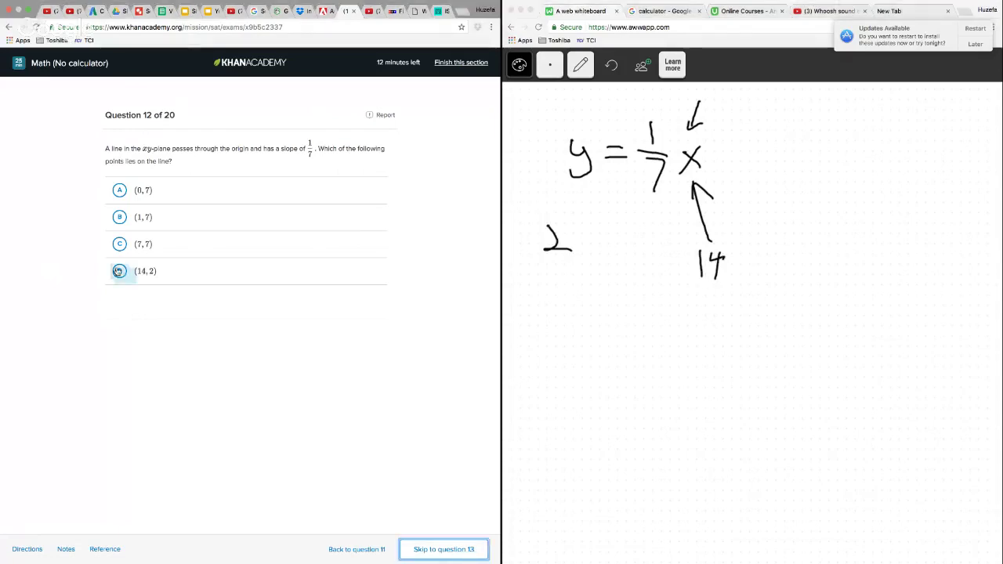
{"action": "left_click", "coordinate": [450, 551]}
Cut all the question 12 writing off the whiteboard by encircling it, and return to the pencil
{"action": "left_click", "coordinate": [581, 69]}
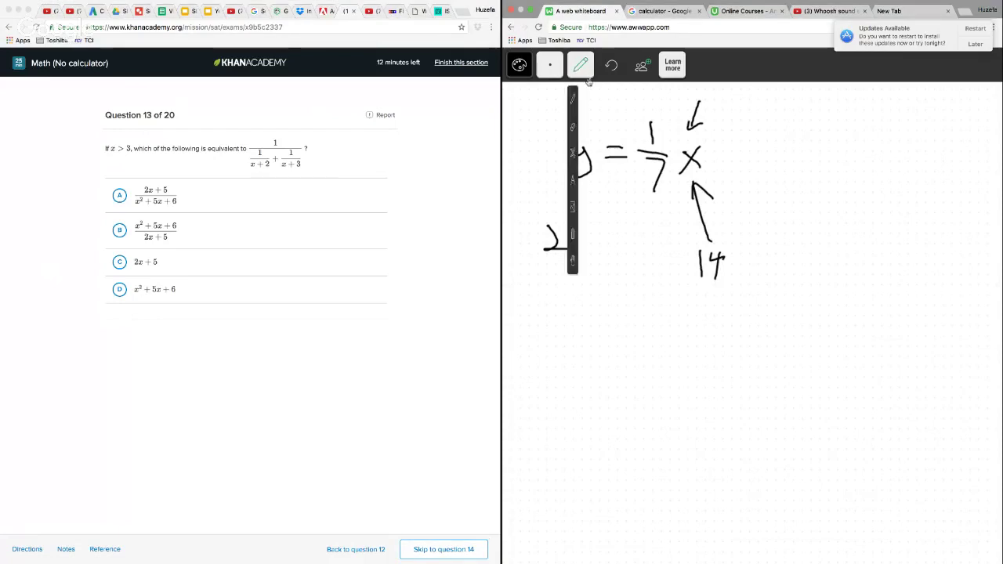
{"action": "left_click", "coordinate": [573, 152]}
{"action": "mouse_move", "coordinate": [624, 103]}
{"action": "left_mouse_down"}
{"action": "mouse_move", "coordinate": [589, 100]}
{"action": "mouse_move", "coordinate": [627, 336]}
{"action": "mouse_move", "coordinate": [752, 133]}
{"action": "left_mouse_up"}
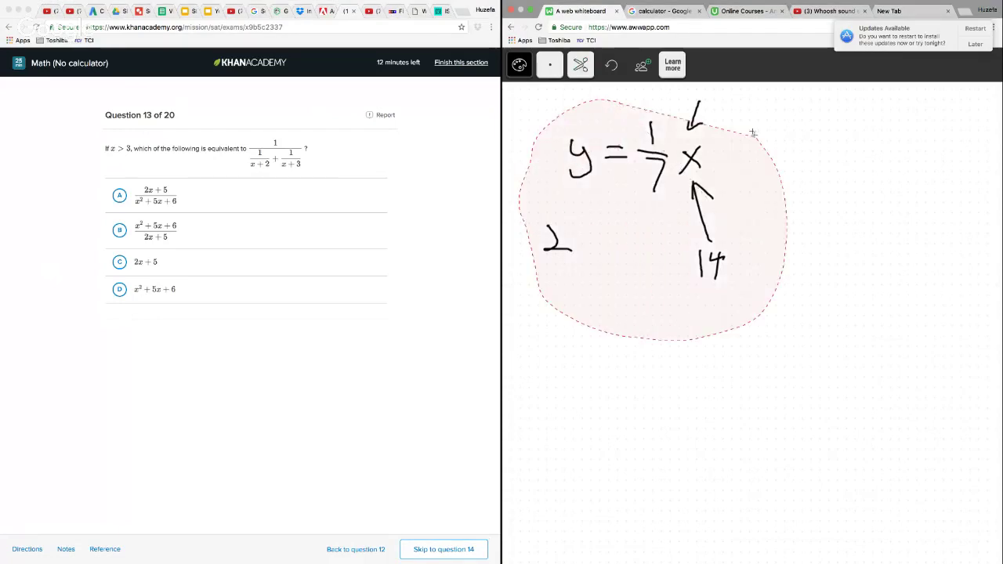
{"action": "left_click", "coordinate": [581, 66]}
{"action": "left_click", "coordinate": [579, 101]}
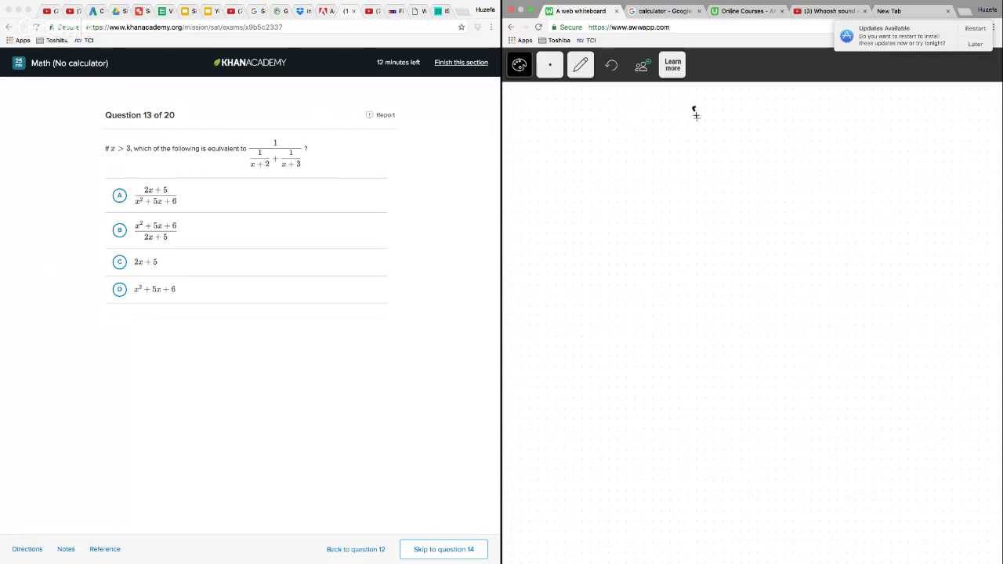
Write the complex fraction with 1 over a long bar and 1/(x+2) and 1/(x+3) side by side beneath it
{"action": "left_click_drag", "start_coordinate": [696, 115], "coordinate": [700, 134]}
{"action": "left_click_drag", "start_coordinate": [608, 157], "coordinate": [886, 154]}
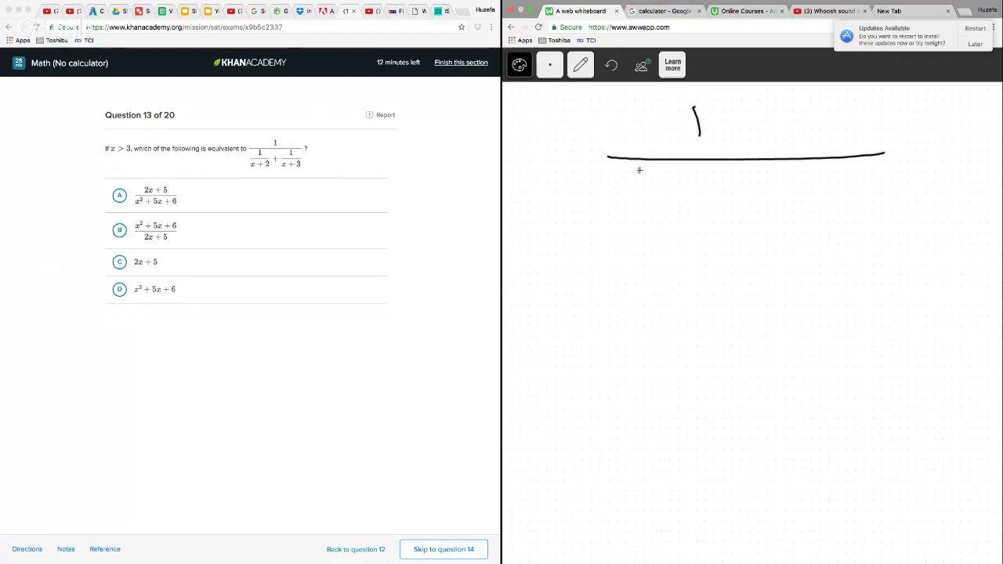
{"action": "mouse_move", "coordinate": [634, 167]}
{"action": "left_mouse_down"}
{"action": "mouse_move", "coordinate": [633, 185]}
{"action": "mouse_move", "coordinate": [676, 194]}
{"action": "left_mouse_up"}
{"action": "mouse_move", "coordinate": [604, 206]}
{"action": "left_mouse_down"}
{"action": "mouse_move", "coordinate": [616, 219]}
{"action": "mouse_move", "coordinate": [636, 216]}
{"action": "left_mouse_up"}
{"action": "left_click_drag", "start_coordinate": [638, 209], "coordinate": [654, 225]}
{"action": "mouse_move", "coordinate": [822, 170]}
{"action": "left_mouse_down"}
{"action": "mouse_move", "coordinate": [825, 188]}
{"action": "mouse_move", "coordinate": [858, 192]}
{"action": "left_mouse_up"}
{"action": "left_click_drag", "start_coordinate": [806, 212], "coordinate": [821, 229]}
{"action": "mouse_move", "coordinate": [821, 211]}
{"action": "left_mouse_down"}
{"action": "mouse_move", "coordinate": [805, 231]}
{"action": "mouse_move", "coordinate": [841, 223]}
{"action": "left_mouse_up"}
Multiply the numerator and denominator of the 1/(x+3) fraction by (x+2), bracketing the factors
{"action": "mouse_move", "coordinate": [845, 208]}
{"action": "left_mouse_down"}
{"action": "mouse_move", "coordinate": [848, 227]}
{"action": "mouse_move", "coordinate": [879, 239]}
{"action": "left_mouse_up"}
{"action": "left_click_drag", "start_coordinate": [802, 204], "coordinate": [803, 245]}
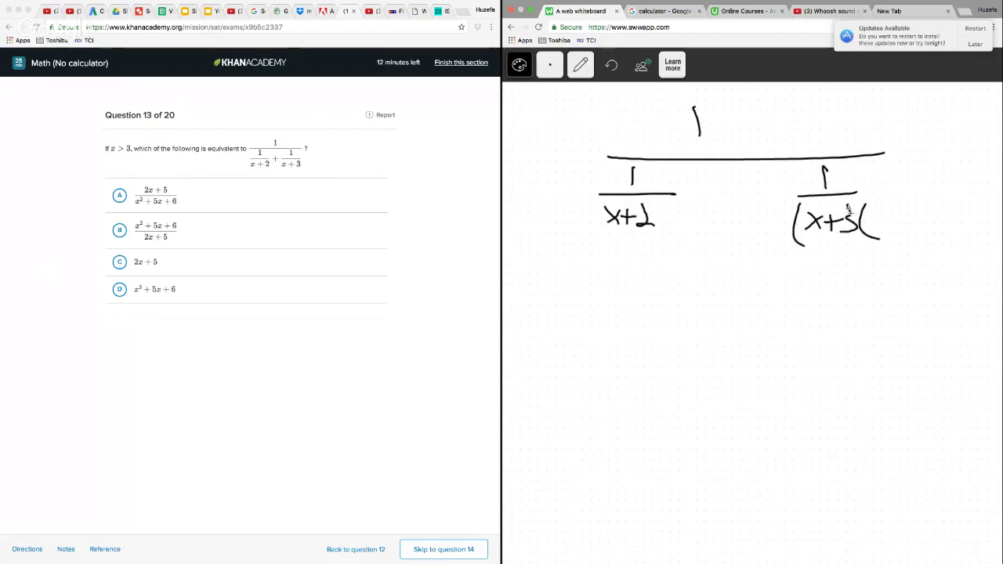
{"action": "mouse_move", "coordinate": [848, 205]}
{"action": "left_mouse_down"}
{"action": "mouse_move", "coordinate": [848, 242]}
{"action": "mouse_move", "coordinate": [894, 232]}
{"action": "mouse_move", "coordinate": [915, 237]}
{"action": "mouse_move", "coordinate": [911, 244]}
{"action": "left_mouse_up"}
{"action": "mouse_move", "coordinate": [857, 161]}
{"action": "left_mouse_down"}
{"action": "mouse_move", "coordinate": [850, 194]}
{"action": "mouse_move", "coordinate": [872, 193]}
{"action": "left_mouse_up"}
{"action": "left_click_drag", "start_coordinate": [871, 177], "coordinate": [857, 193]}
{"action": "mouse_move", "coordinate": [879, 174]}
{"action": "left_mouse_down"}
{"action": "mouse_move", "coordinate": [880, 196]}
{"action": "mouse_move", "coordinate": [892, 185]}
{"action": "left_mouse_up"}
{"action": "left_click_drag", "start_coordinate": [892, 174], "coordinate": [914, 191]}
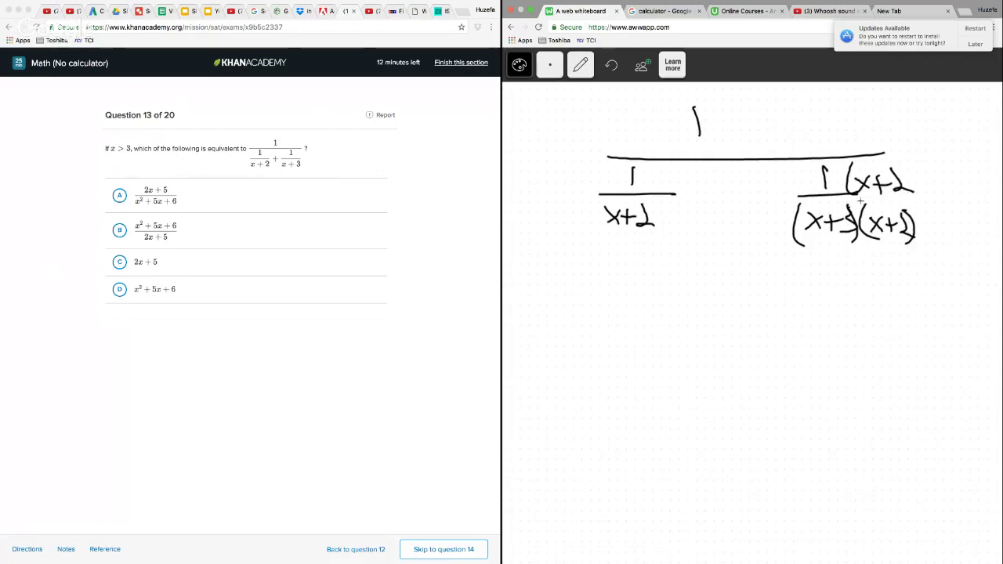
Multiply the 1/(x+2) fraction by (x+3) above and below, and add the plus sign and missing closing bracket
{"action": "left_click_drag", "start_coordinate": [650, 204], "coordinate": [655, 232]}
{"action": "left_click_drag", "start_coordinate": [607, 200], "coordinate": [603, 239]}
{"action": "mouse_move", "coordinate": [672, 202]}
{"action": "left_mouse_down"}
{"action": "mouse_move", "coordinate": [666, 228]}
{"action": "mouse_move", "coordinate": [682, 228]}
{"action": "left_mouse_up"}
{"action": "left_click_drag", "start_coordinate": [682, 216], "coordinate": [704, 232]}
{"action": "left_click_drag", "start_coordinate": [710, 208], "coordinate": [714, 235]}
{"action": "mouse_move", "coordinate": [648, 166]}
{"action": "left_mouse_down"}
{"action": "mouse_move", "coordinate": [641, 192]}
{"action": "mouse_move", "coordinate": [665, 189]}
{"action": "left_mouse_up"}
{"action": "left_click_drag", "start_coordinate": [666, 177], "coordinate": [654, 193]}
{"action": "left_click_drag", "start_coordinate": [672, 174], "coordinate": [672, 193]}
{"action": "mouse_move", "coordinate": [664, 185]}
{"action": "left_mouse_down"}
{"action": "mouse_move", "coordinate": [684, 185]}
{"action": "mouse_move", "coordinate": [699, 205]}
{"action": "left_mouse_up"}
{"action": "left_click_drag", "start_coordinate": [746, 195], "coordinate": [762, 195]}
{"action": "left_click_drag", "start_coordinate": [754, 188], "coordinate": [754, 202]}
{"action": "left_click_drag", "start_coordinate": [898, 152], "coordinate": [912, 213]}
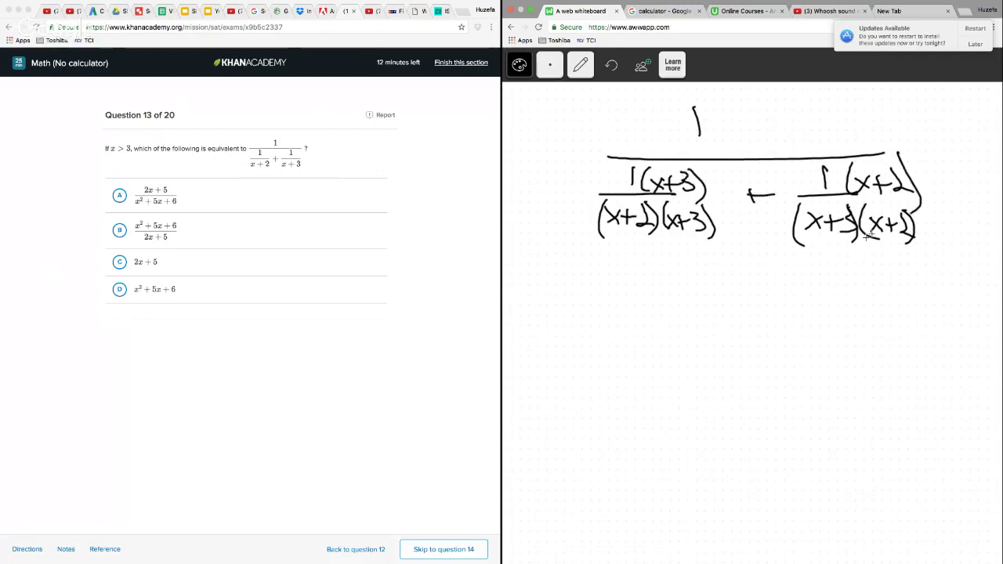
Below the first expression, write 1 over a long bar with the combined numerator x+3+x+2 under it
{"action": "left_click_drag", "start_coordinate": [707, 274], "coordinate": [719, 314]}
{"action": "left_click_drag", "start_coordinate": [615, 338], "coordinate": [907, 316]}
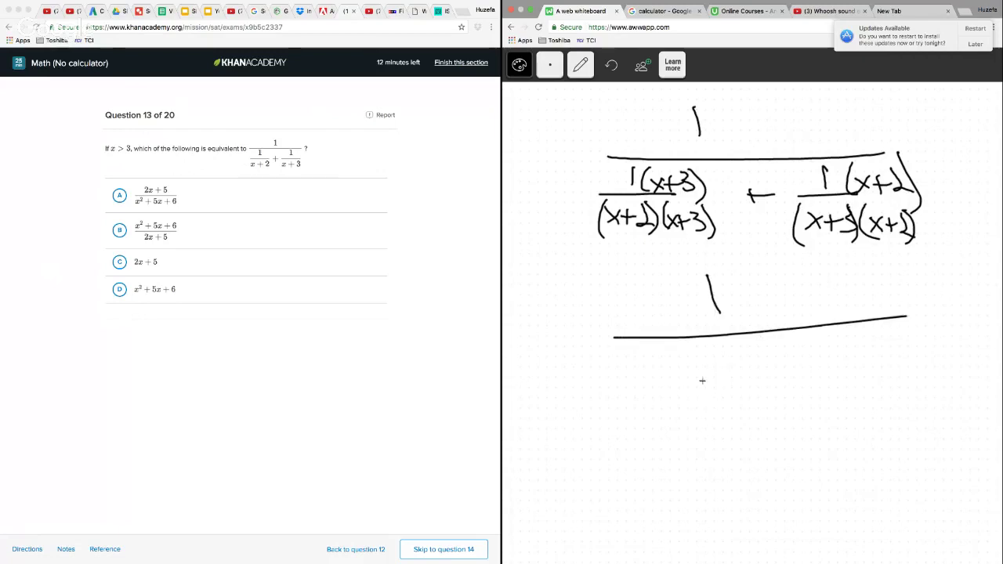
{"action": "left_click_drag", "start_coordinate": [657, 357], "coordinate": [676, 377]}
{"action": "mouse_move", "coordinate": [675, 357]}
{"action": "left_mouse_down"}
{"action": "mouse_move", "coordinate": [659, 378]}
{"action": "mouse_move", "coordinate": [693, 373]}
{"action": "left_mouse_up"}
{"action": "mouse_move", "coordinate": [686, 364]}
{"action": "left_mouse_down"}
{"action": "mouse_move", "coordinate": [704, 362]}
{"action": "mouse_move", "coordinate": [710, 375]}
{"action": "left_mouse_up"}
{"action": "mouse_move", "coordinate": [742, 357]}
{"action": "left_mouse_down"}
{"action": "mouse_move", "coordinate": [743, 372]}
{"action": "mouse_move", "coordinate": [757, 363]}
{"action": "mouse_move", "coordinate": [783, 378]}
{"action": "left_mouse_up"}
{"action": "left_click_drag", "start_coordinate": [781, 359], "coordinate": [766, 379]}
{"action": "mouse_move", "coordinate": [793, 361]}
{"action": "left_mouse_down"}
{"action": "mouse_move", "coordinate": [793, 376]}
{"action": "mouse_move", "coordinate": [802, 367]}
{"action": "left_mouse_up"}
{"action": "left_click_drag", "start_coordinate": [807, 359], "coordinate": [826, 376]}
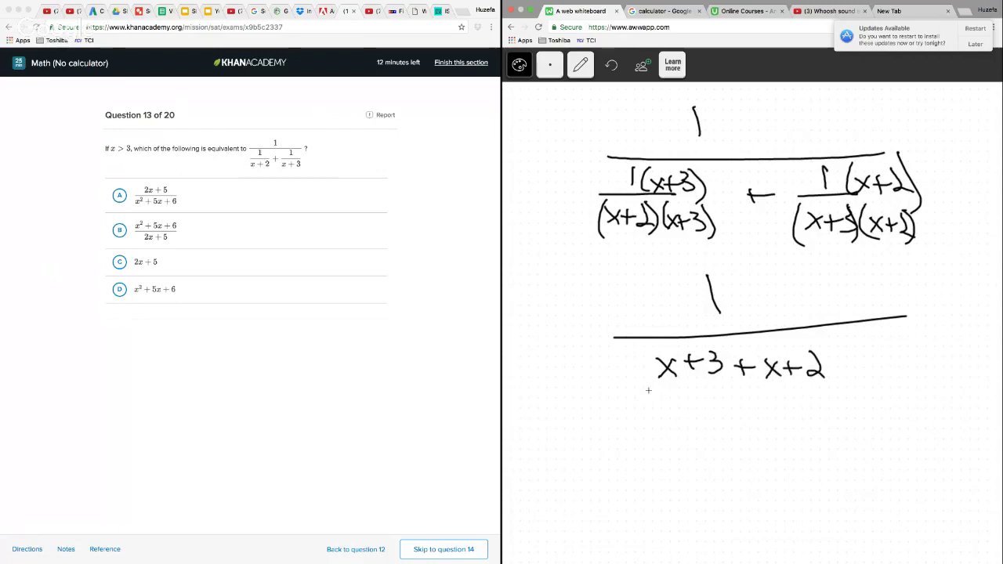
Draw a bar under x+3+x+2, write x²+5x+6 below it, and draw the multiplication arcs under (x+2)(x+3)
{"action": "left_click_drag", "start_coordinate": [648, 389], "coordinate": [898, 379]}
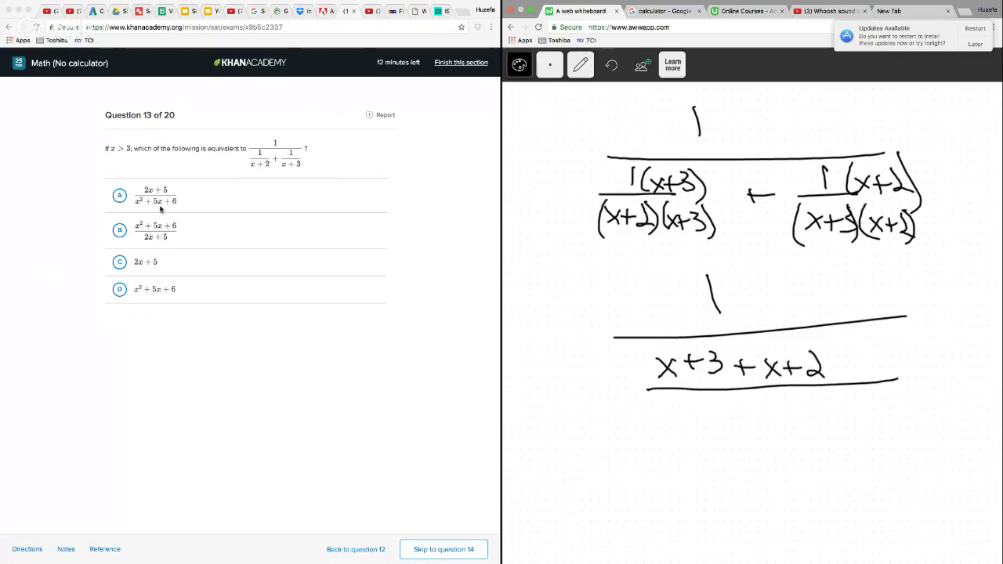
{"action": "left_click_drag", "start_coordinate": [668, 409], "coordinate": [685, 427]}
{"action": "mouse_move", "coordinate": [685, 408]}
{"action": "left_mouse_down"}
{"action": "mouse_move", "coordinate": [668, 428]}
{"action": "mouse_move", "coordinate": [713, 409]}
{"action": "mouse_move", "coordinate": [745, 419]}
{"action": "left_mouse_up"}
{"action": "mouse_move", "coordinate": [736, 411]}
{"action": "left_mouse_down"}
{"action": "mouse_move", "coordinate": [735, 429]}
{"action": "mouse_move", "coordinate": [750, 427]}
{"action": "left_mouse_up"}
{"action": "mouse_move", "coordinate": [767, 416]}
{"action": "left_mouse_down"}
{"action": "mouse_move", "coordinate": [783, 431]}
{"action": "mouse_move", "coordinate": [768, 433]}
{"action": "left_mouse_up"}
{"action": "mouse_move", "coordinate": [791, 414]}
{"action": "left_mouse_down"}
{"action": "mouse_move", "coordinate": [792, 429]}
{"action": "mouse_move", "coordinate": [806, 420]}
{"action": "left_mouse_up"}
{"action": "left_click_drag", "start_coordinate": [822, 408], "coordinate": [815, 432]}
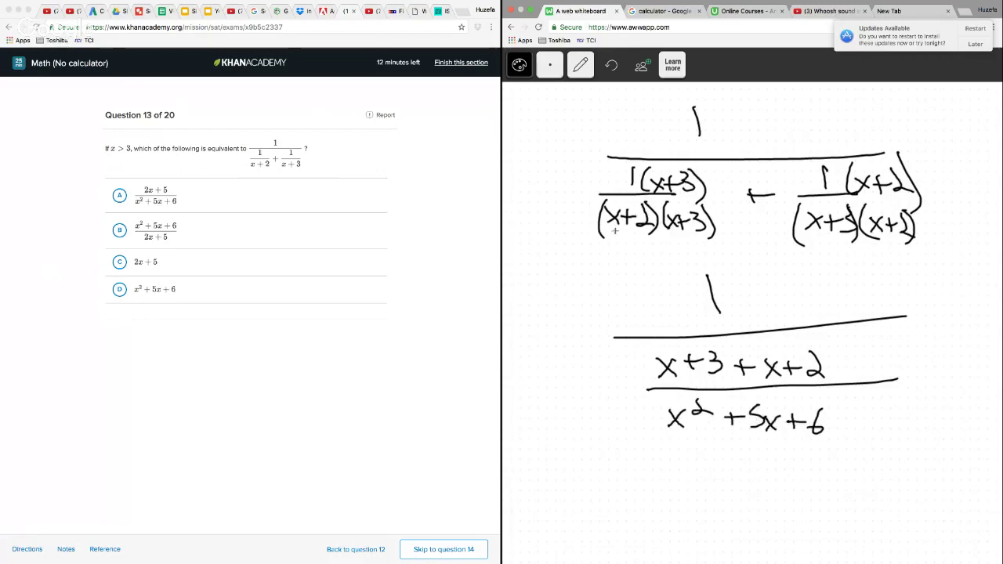
{"action": "mouse_move", "coordinate": [615, 231]}
{"action": "left_mouse_down"}
{"action": "mouse_move", "coordinate": [658, 248]}
{"action": "mouse_move", "coordinate": [698, 239]}
{"action": "mouse_move", "coordinate": [681, 232]}
{"action": "mouse_move", "coordinate": [711, 238]}
{"action": "left_mouse_up"}
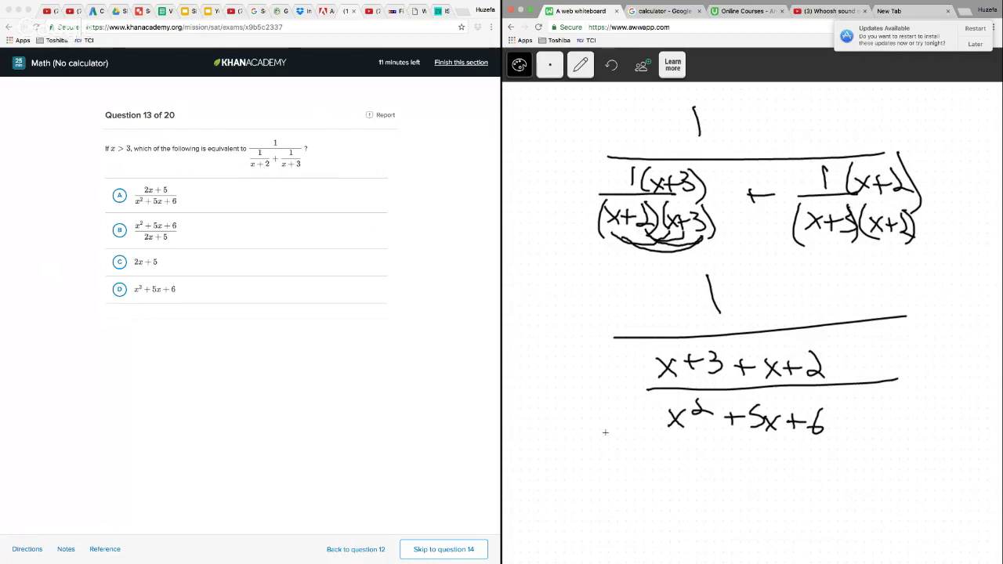
Write the simplified complex fraction at the lower edge of the working as 1 over (2x+5)/(x²+5x+6)
{"action": "mouse_move", "coordinate": [590, 427]}
{"action": "left_mouse_down"}
{"action": "mouse_move", "coordinate": [591, 451]}
{"action": "mouse_move", "coordinate": [654, 463]}
{"action": "left_mouse_up"}
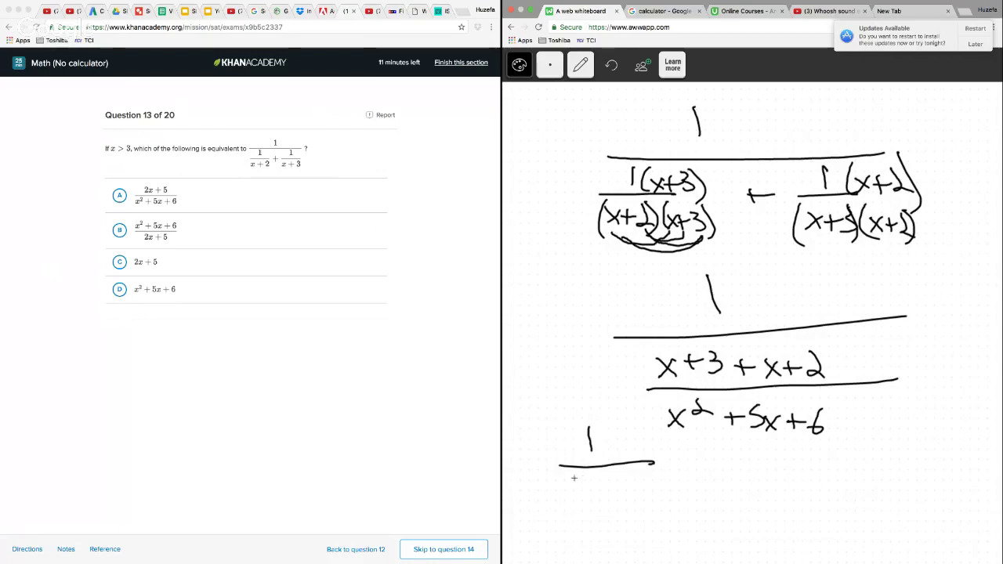
{"action": "left_click_drag", "start_coordinate": [570, 476], "coordinate": [580, 489]}
{"action": "left_click_drag", "start_coordinate": [584, 478], "coordinate": [595, 491]}
{"action": "mouse_move", "coordinate": [596, 479]}
{"action": "left_mouse_down"}
{"action": "mouse_move", "coordinate": [583, 490]}
{"action": "mouse_move", "coordinate": [607, 486]}
{"action": "left_mouse_up"}
{"action": "left_click_drag", "start_coordinate": [627, 475], "coordinate": [617, 491]}
{"action": "mouse_move", "coordinate": [555, 502]}
{"action": "left_mouse_down"}
{"action": "mouse_move", "coordinate": [674, 494]}
{"action": "mouse_move", "coordinate": [581, 530]}
{"action": "left_mouse_up"}
{"action": "mouse_move", "coordinate": [581, 515]}
{"action": "left_mouse_down"}
{"action": "mouse_move", "coordinate": [568, 530]}
{"action": "mouse_move", "coordinate": [596, 520]}
{"action": "left_mouse_up"}
{"action": "left_click_drag", "start_coordinate": [605, 519], "coordinate": [605, 533]}
{"action": "left_click_drag", "start_coordinate": [598, 527], "coordinate": [632, 513]}
{"action": "mouse_move", "coordinate": [623, 515]}
{"action": "left_mouse_down"}
{"action": "mouse_move", "coordinate": [619, 533]}
{"action": "mouse_move", "coordinate": [647, 534]}
{"action": "left_mouse_up"}
{"action": "mouse_move", "coordinate": [647, 523]}
{"action": "left_mouse_down"}
{"action": "mouse_move", "coordinate": [635, 534]}
{"action": "mouse_move", "coordinate": [655, 535]}
{"action": "left_mouse_up"}
{"action": "left_click_drag", "start_coordinate": [649, 527], "coordinate": [668, 535]}
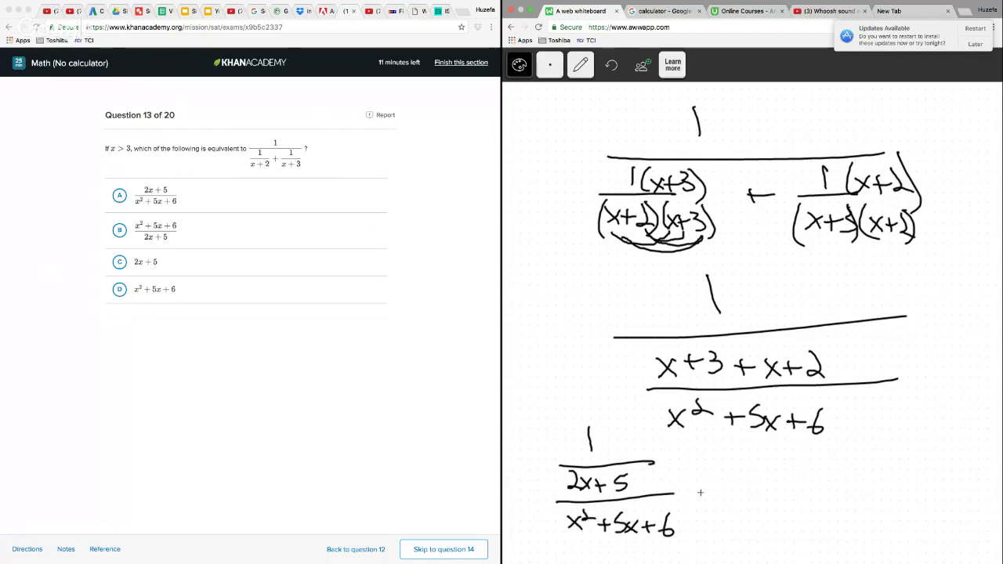
Draw an arrow from the simplified complex fraction to its inverted form and write (x²+5x+6)/(2x+5)
{"action": "left_click_drag", "start_coordinate": [687, 492], "coordinate": [760, 491]}
{"action": "left_click_drag", "start_coordinate": [730, 479], "coordinate": [734, 500]}
{"action": "mouse_move", "coordinate": [787, 473]}
{"action": "left_mouse_down"}
{"action": "mouse_move", "coordinate": [803, 491]}
{"action": "mouse_move", "coordinate": [787, 491]}
{"action": "left_mouse_up"}
{"action": "left_click_drag", "start_coordinate": [811, 469], "coordinate": [839, 489]}
{"action": "left_click_drag", "start_coordinate": [831, 483], "coordinate": [851, 483]}
{"action": "mouse_move", "coordinate": [865, 472]}
{"action": "left_mouse_down"}
{"action": "mouse_move", "coordinate": [855, 474]}
{"action": "mouse_move", "coordinate": [855, 494]}
{"action": "left_mouse_up"}
{"action": "mouse_move", "coordinate": [871, 481]}
{"action": "left_mouse_down"}
{"action": "mouse_move", "coordinate": [881, 492]}
{"action": "mouse_move", "coordinate": [867, 494]}
{"action": "left_mouse_up"}
{"action": "left_click_drag", "start_coordinate": [897, 480], "coordinate": [896, 495]}
{"action": "left_click_drag", "start_coordinate": [890, 487], "coordinate": [910, 489]}
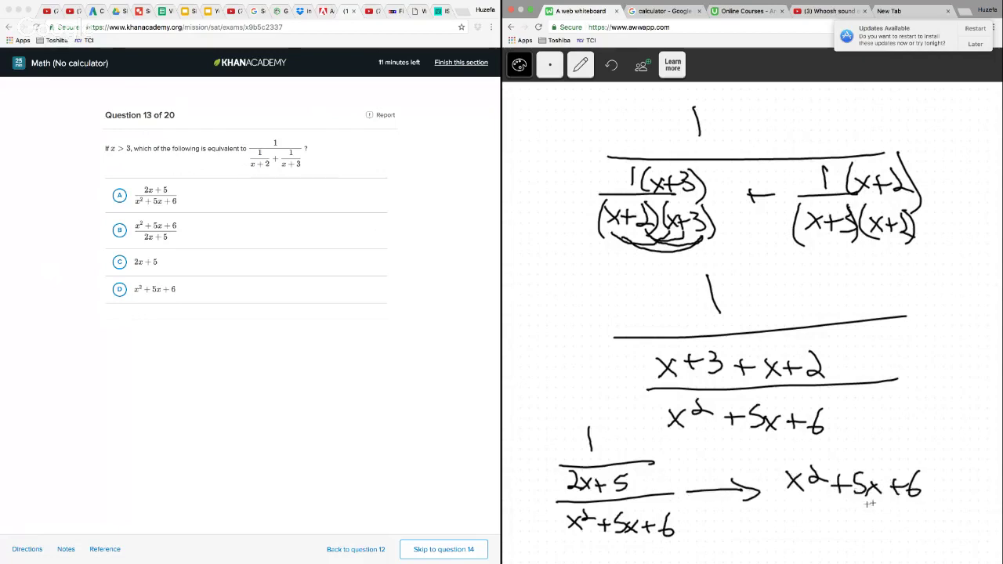
{"action": "left_click_drag", "start_coordinate": [785, 506], "coordinate": [949, 498]}
{"action": "left_click_drag", "start_coordinate": [823, 521], "coordinate": [859, 538]}
{"action": "mouse_move", "coordinate": [859, 523]}
{"action": "left_mouse_down"}
{"action": "mouse_move", "coordinate": [845, 538]}
{"action": "mouse_move", "coordinate": [868, 536]}
{"action": "left_mouse_up"}
{"action": "mouse_move", "coordinate": [856, 528]}
{"action": "left_mouse_down"}
{"action": "mouse_move", "coordinate": [876, 527]}
{"action": "mouse_move", "coordinate": [885, 540]}
{"action": "left_mouse_up"}
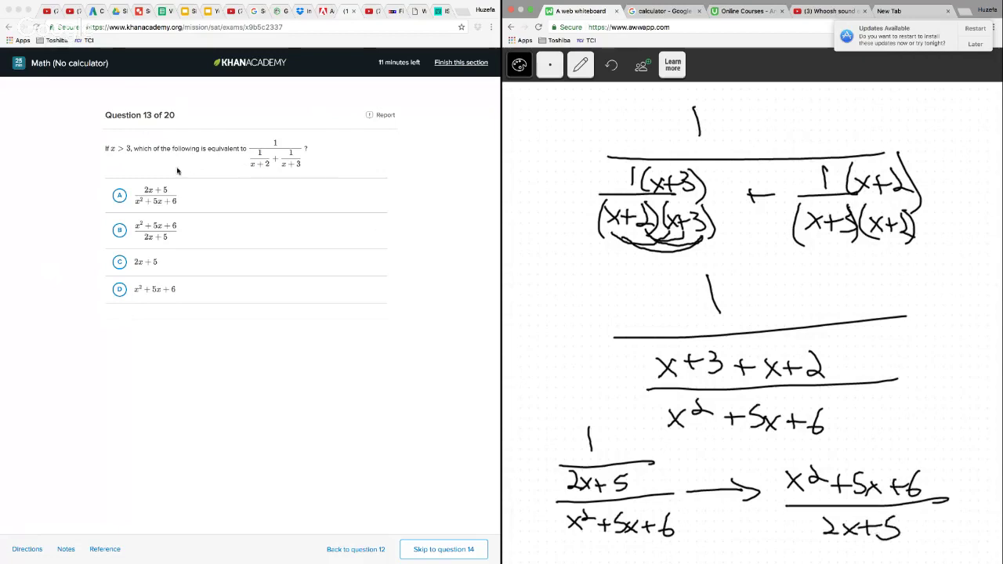
Answer question 13 with choice B, (x²+5x+6)/(2x+5), and go on to question 14
{"action": "left_click", "coordinate": [127, 230]}
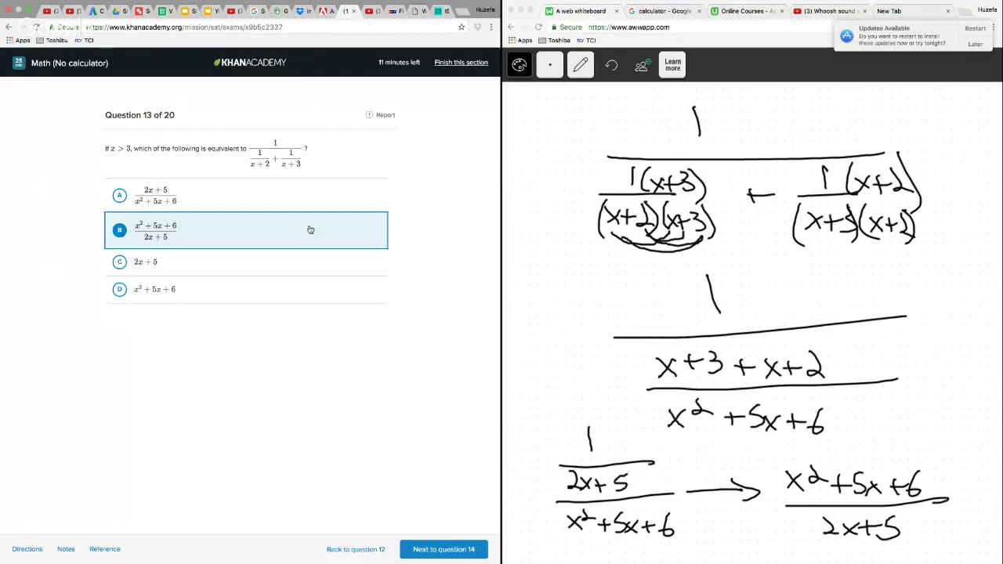
{"action": "left_click", "coordinate": [446, 550]}
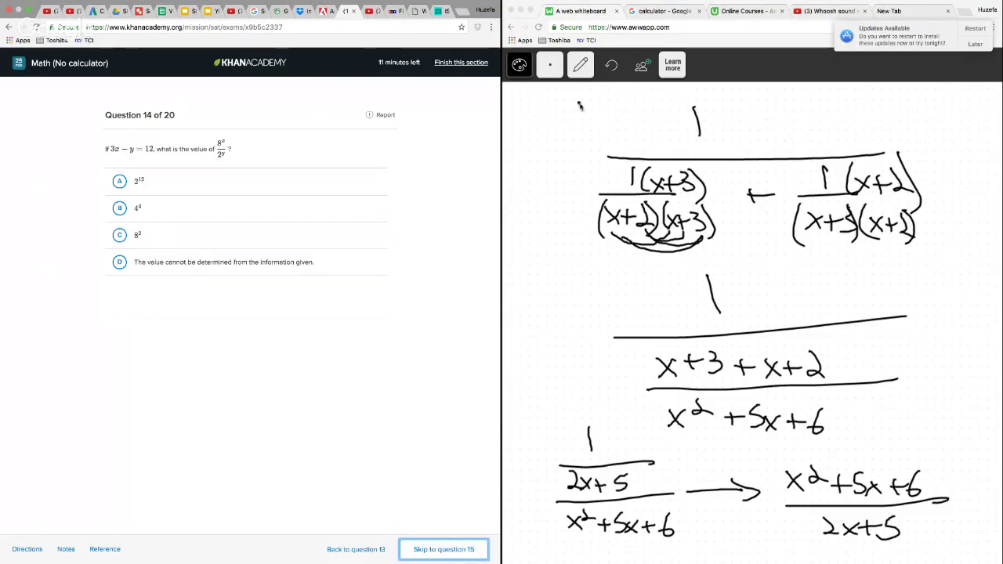
Clear the whole whiteboard page of the question 13 working
{"action": "left_click", "coordinate": [576, 70]}
{"action": "left_click", "coordinate": [584, 157]}
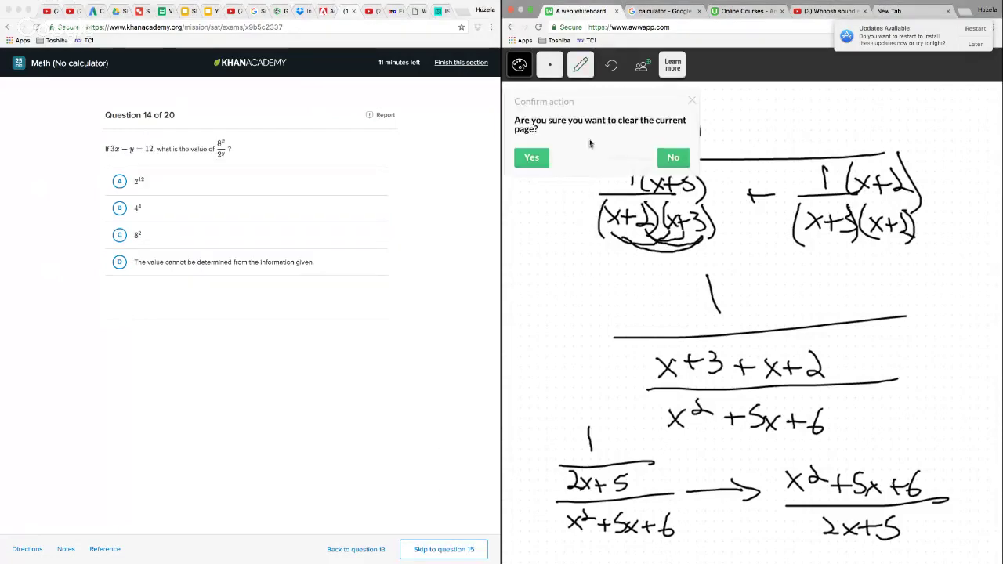
{"action": "left_click", "coordinate": [530, 160]}
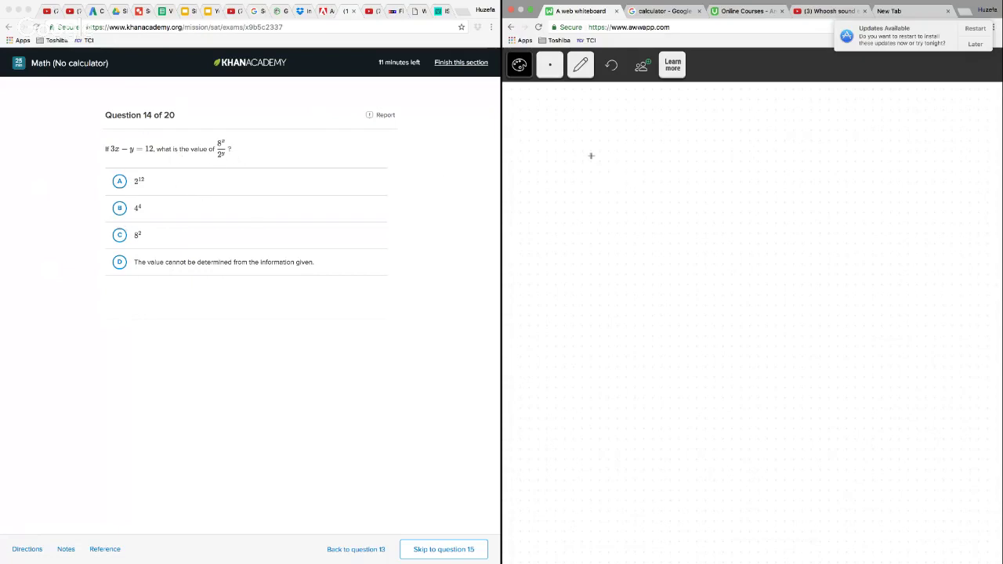
Write the given equation rearranged as 3x = y + 12 near the top of the whiteboard
{"action": "mouse_move", "coordinate": [596, 143]}
{"action": "left_mouse_down"}
{"action": "mouse_move", "coordinate": [589, 159]}
{"action": "mouse_move", "coordinate": [630, 158]}
{"action": "left_mouse_up"}
{"action": "mouse_move", "coordinate": [629, 145]}
{"action": "left_mouse_down"}
{"action": "mouse_move", "coordinate": [627, 153]}
{"action": "mouse_move", "coordinate": [662, 147]}
{"action": "left_mouse_up"}
{"action": "left_click_drag", "start_coordinate": [643, 154], "coordinate": [664, 155]}
{"action": "left_click_drag", "start_coordinate": [688, 147], "coordinate": [695, 174]}
{"action": "mouse_move", "coordinate": [728, 147]}
{"action": "left_mouse_down"}
{"action": "mouse_move", "coordinate": [728, 165]}
{"action": "mouse_move", "coordinate": [738, 155]}
{"action": "left_mouse_up"}
{"action": "left_click_drag", "start_coordinate": [750, 139], "coordinate": [751, 165]}
{"action": "left_click_drag", "start_coordinate": [758, 142], "coordinate": [789, 165]}
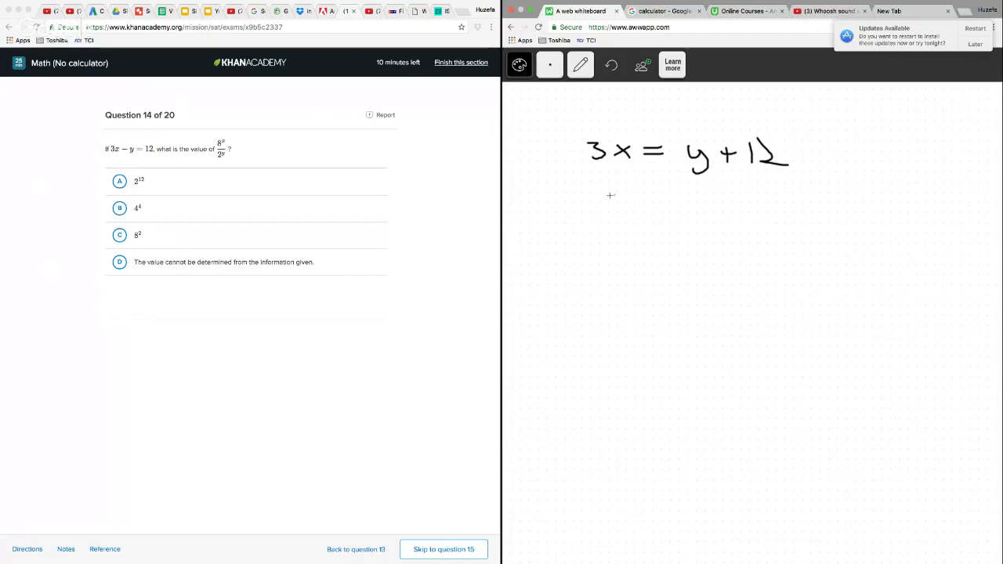
Write the equation solved for y, 3x − 12 = y, on the line below
{"action": "mouse_move", "coordinate": [638, 210]}
{"action": "left_mouse_down"}
{"action": "mouse_move", "coordinate": [655, 213]}
{"action": "mouse_move", "coordinate": [638, 231]}
{"action": "left_mouse_up"}
{"action": "mouse_move", "coordinate": [666, 219]}
{"action": "left_mouse_down"}
{"action": "mouse_move", "coordinate": [675, 233]}
{"action": "mouse_move", "coordinate": [665, 233]}
{"action": "left_mouse_up"}
{"action": "left_click_drag", "start_coordinate": [689, 226], "coordinate": [725, 232]}
{"action": "mouse_move", "coordinate": [734, 205]}
{"action": "left_mouse_down"}
{"action": "mouse_move", "coordinate": [739, 229]}
{"action": "mouse_move", "coordinate": [754, 232]}
{"action": "left_mouse_up"}
{"action": "left_click_drag", "start_coordinate": [768, 214], "coordinate": [787, 213]}
{"action": "mouse_move", "coordinate": [766, 223]}
{"action": "left_mouse_down"}
{"action": "mouse_move", "coordinate": [828, 213]}
{"action": "mouse_move", "coordinate": [796, 246]}
{"action": "left_mouse_up"}
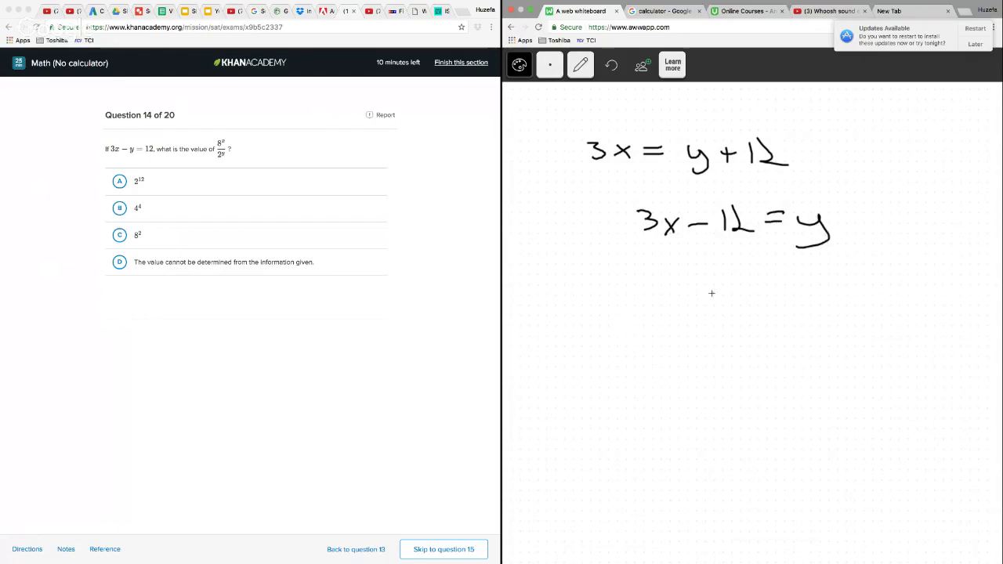
Write the fraction 8^x over 2^(3x−12), with the expression for y substituted into the exponent
{"action": "mouse_move", "coordinate": [654, 274]}
{"action": "left_mouse_down"}
{"action": "mouse_move", "coordinate": [642, 284]}
{"action": "mouse_move", "coordinate": [650, 276]}
{"action": "left_mouse_up"}
{"action": "mouse_move", "coordinate": [668, 263]}
{"action": "left_mouse_down"}
{"action": "mouse_move", "coordinate": [677, 271]}
{"action": "mouse_move", "coordinate": [668, 272]}
{"action": "left_mouse_up"}
{"action": "left_click_drag", "start_coordinate": [616, 311], "coordinate": [732, 309]}
{"action": "left_click_drag", "start_coordinate": [638, 333], "coordinate": [660, 359]}
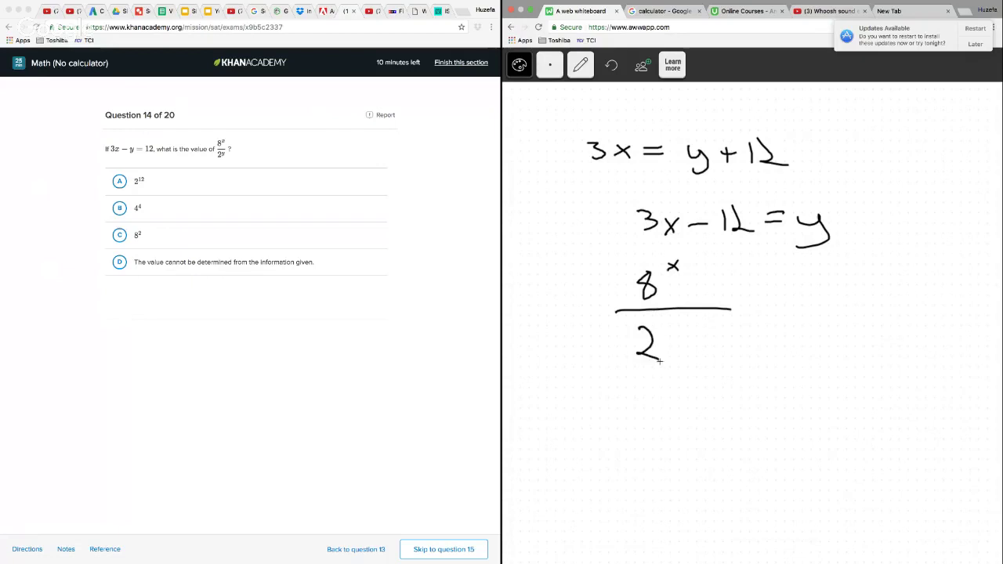
{"action": "left_click_drag", "start_coordinate": [664, 315], "coordinate": [729, 326]}
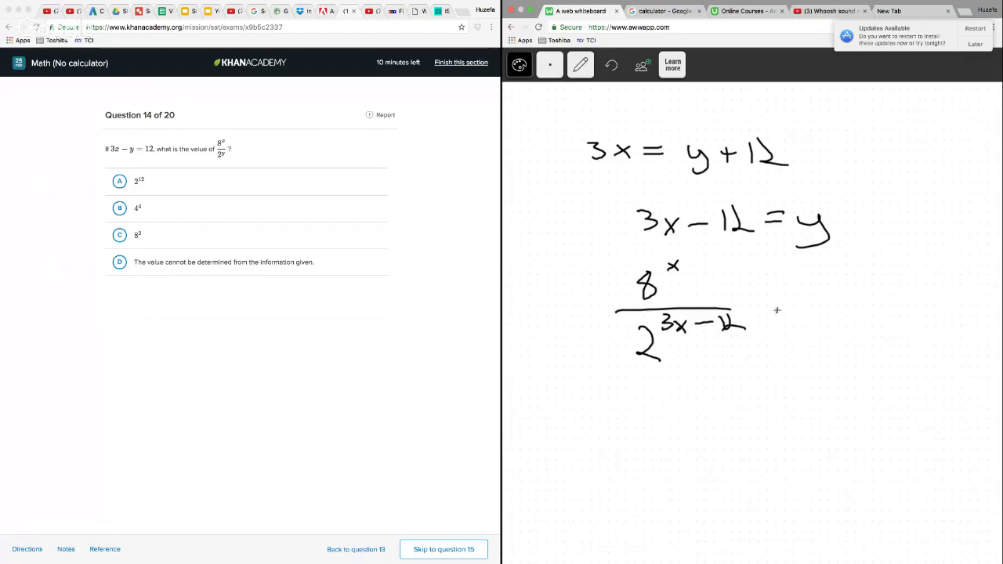
Write an equals sign and the fraction (2^3)^x over 2^(3x−12), rewriting 8 as a power of 2
{"action": "left_click_drag", "start_coordinate": [767, 308], "coordinate": [788, 314]}
{"action": "left_click_drag", "start_coordinate": [813, 286], "coordinate": [832, 306]}
{"action": "left_click_drag", "start_coordinate": [833, 268], "coordinate": [807, 313]}
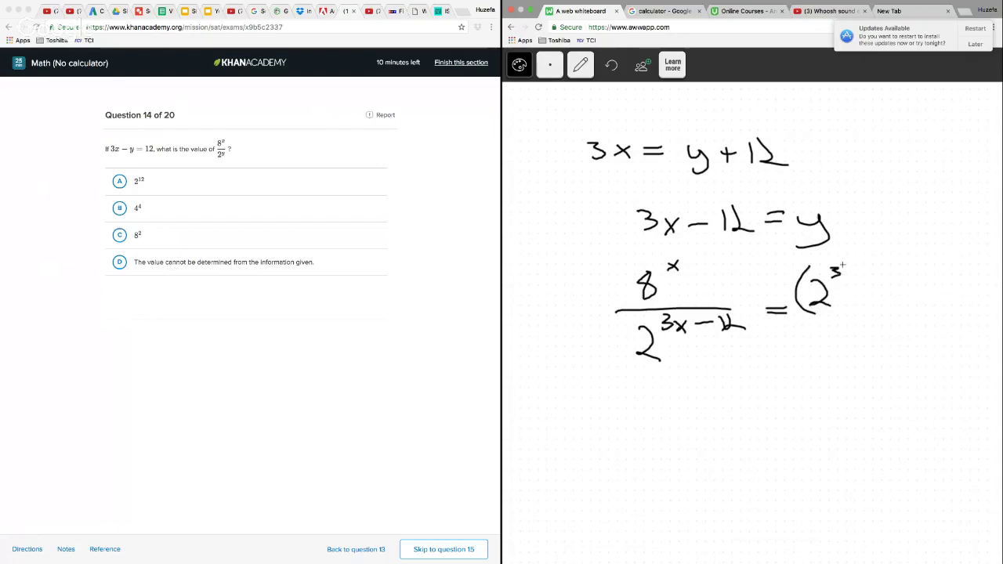
{"action": "mouse_move", "coordinate": [852, 266]}
{"action": "left_mouse_down"}
{"action": "mouse_move", "coordinate": [854, 301]}
{"action": "mouse_move", "coordinate": [872, 266]}
{"action": "mouse_move", "coordinate": [861, 267]}
{"action": "left_mouse_up"}
{"action": "left_click_drag", "start_coordinate": [798, 313], "coordinate": [899, 308]}
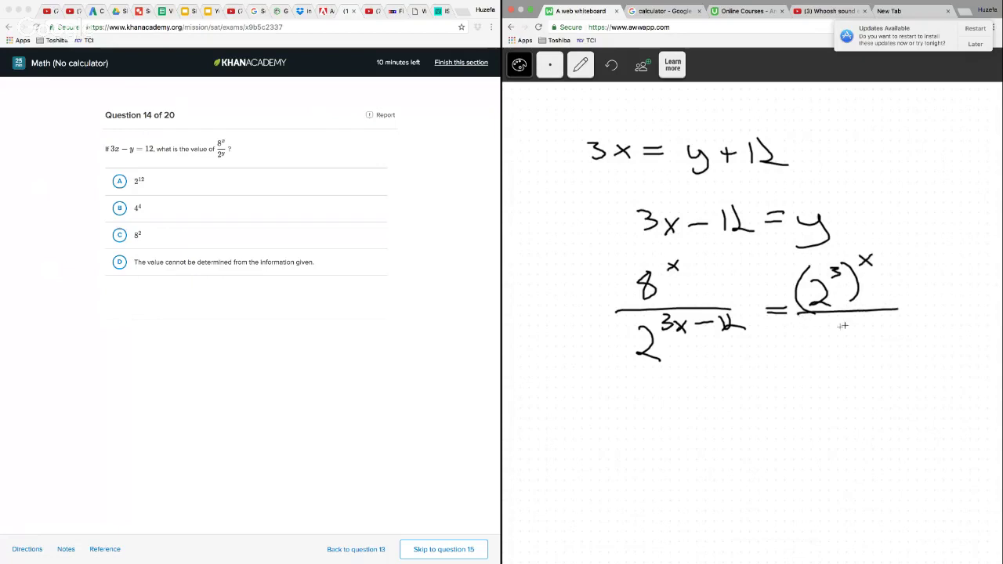
{"action": "mouse_move", "coordinate": [815, 337]}
{"action": "left_mouse_down"}
{"action": "mouse_move", "coordinate": [871, 317]}
{"action": "mouse_move", "coordinate": [901, 331]}
{"action": "left_mouse_up"}
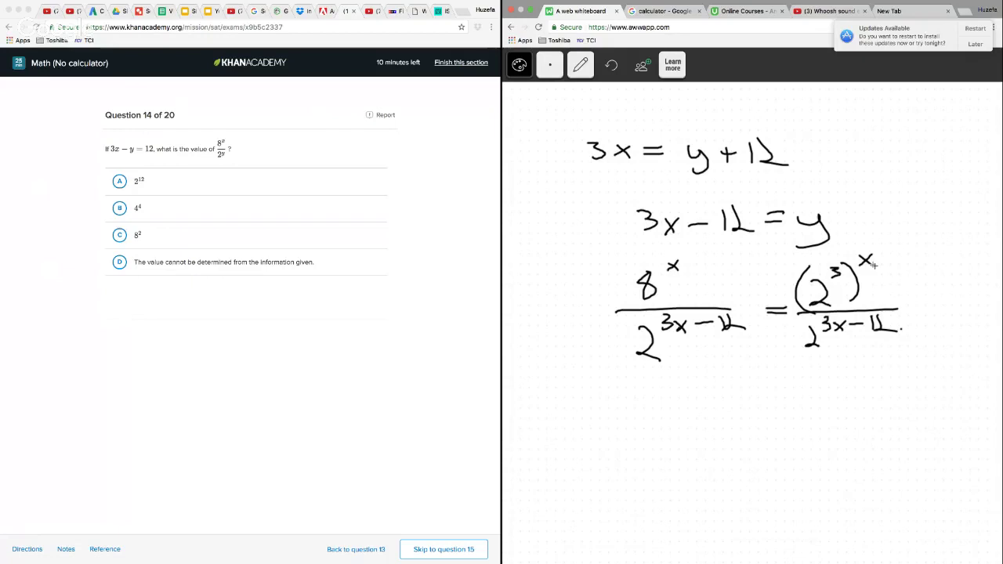
Link the exponents 3 and x with an arc and write 2^(3x) over 2^(3x−12) on the line below
{"action": "left_click_drag", "start_coordinate": [862, 246], "coordinate": [839, 256]}
{"action": "mouse_move", "coordinate": [757, 386]}
{"action": "left_mouse_down"}
{"action": "mouse_move", "coordinate": [776, 400]}
{"action": "mouse_move", "coordinate": [774, 378]}
{"action": "mouse_move", "coordinate": [794, 380]}
{"action": "left_mouse_up"}
{"action": "left_click_drag", "start_coordinate": [795, 367], "coordinate": [784, 379]}
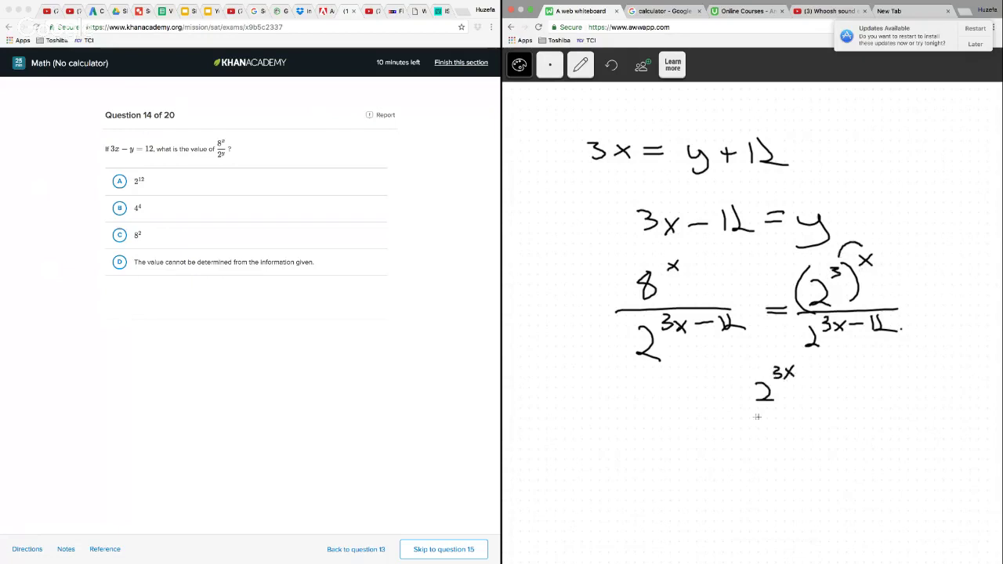
{"action": "left_click_drag", "start_coordinate": [730, 414], "coordinate": [852, 403]}
{"action": "mouse_move", "coordinate": [741, 432]}
{"action": "left_mouse_down"}
{"action": "mouse_move", "coordinate": [763, 452]}
{"action": "mouse_move", "coordinate": [760, 436]}
{"action": "left_mouse_up"}
{"action": "mouse_move", "coordinate": [773, 426]}
{"action": "left_mouse_down"}
{"action": "mouse_move", "coordinate": [784, 436]}
{"action": "mouse_move", "coordinate": [773, 436]}
{"action": "left_mouse_up"}
{"action": "left_click_drag", "start_coordinate": [796, 429], "coordinate": [818, 433]}
{"action": "mouse_move", "coordinate": [825, 417]}
{"action": "left_mouse_down"}
{"action": "mouse_move", "coordinate": [829, 429]}
{"action": "mouse_move", "coordinate": [845, 431]}
{"action": "left_mouse_up"}
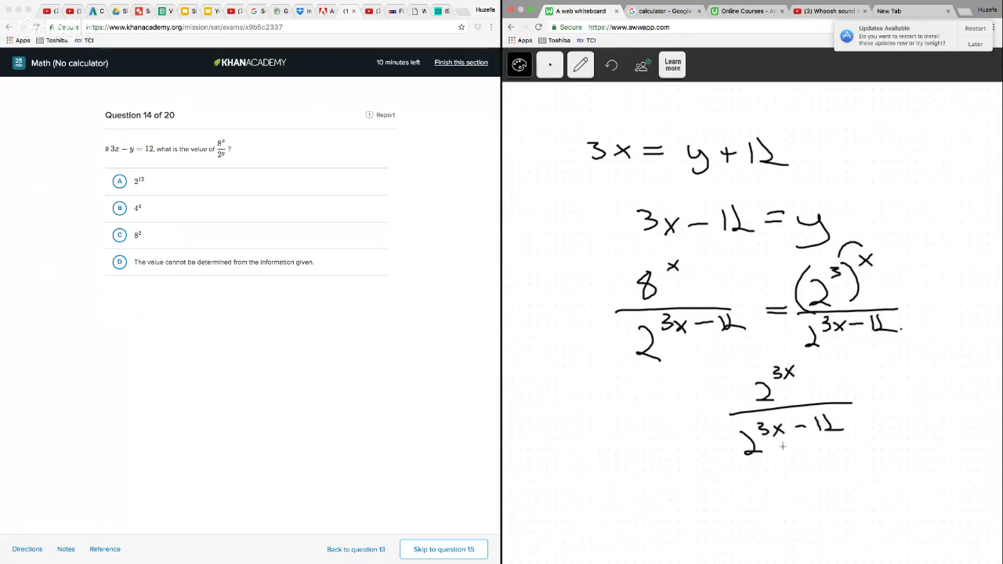
Write the quotient as 2^(3x−(3x−12)) below the fraction and draw arcs distributing the minus sign into the parentheses
{"action": "mouse_move", "coordinate": [643, 503]}
{"action": "left_mouse_down"}
{"action": "mouse_move", "coordinate": [662, 520]}
{"action": "mouse_move", "coordinate": [661, 499]}
{"action": "mouse_move", "coordinate": [683, 503]}
{"action": "left_mouse_up"}
{"action": "mouse_move", "coordinate": [684, 491]}
{"action": "left_mouse_down"}
{"action": "mouse_move", "coordinate": [672, 503]}
{"action": "mouse_move", "coordinate": [716, 505]}
{"action": "left_mouse_up"}
{"action": "left_click_drag", "start_coordinate": [726, 486], "coordinate": [727, 506]}
{"action": "mouse_move", "coordinate": [743, 492]}
{"action": "left_mouse_down"}
{"action": "mouse_move", "coordinate": [754, 506]}
{"action": "mouse_move", "coordinate": [743, 507]}
{"action": "left_mouse_up"}
{"action": "left_click_drag", "start_coordinate": [762, 497], "coordinate": [786, 506]}
{"action": "mouse_move", "coordinate": [794, 483]}
{"action": "left_mouse_down"}
{"action": "mouse_move", "coordinate": [798, 501]}
{"action": "mouse_move", "coordinate": [812, 502]}
{"action": "left_mouse_up"}
{"action": "left_click_drag", "start_coordinate": [813, 478], "coordinate": [818, 508]}
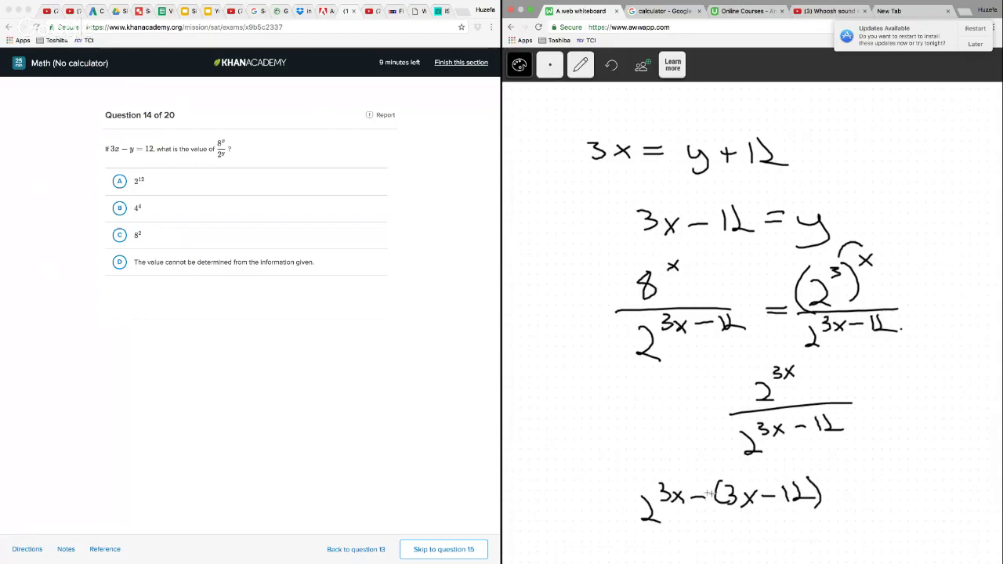
{"action": "mouse_move", "coordinate": [695, 486]}
{"action": "left_mouse_down"}
{"action": "mouse_move", "coordinate": [721, 466]}
{"action": "mouse_move", "coordinate": [742, 480]}
{"action": "mouse_move", "coordinate": [765, 465]}
{"action": "mouse_move", "coordinate": [785, 480]}
{"action": "left_mouse_up"}
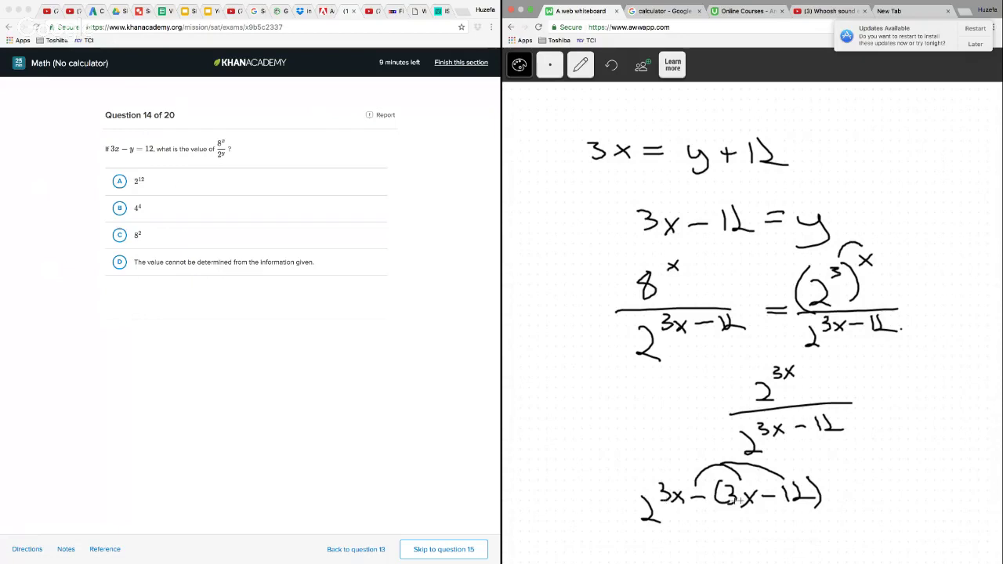
Write the result 2^12 beside the last line of working and circle it
{"action": "left_click_drag", "start_coordinate": [891, 504], "coordinate": [907, 520]}
{"action": "mouse_move", "coordinate": [912, 481]}
{"action": "left_mouse_down"}
{"action": "mouse_move", "coordinate": [916, 498]}
{"action": "mouse_move", "coordinate": [929, 500]}
{"action": "left_mouse_up"}
{"action": "left_click_drag", "start_coordinate": [861, 525], "coordinate": [944, 524]}
{"action": "left_click_drag", "start_coordinate": [913, 453], "coordinate": [872, 466]}
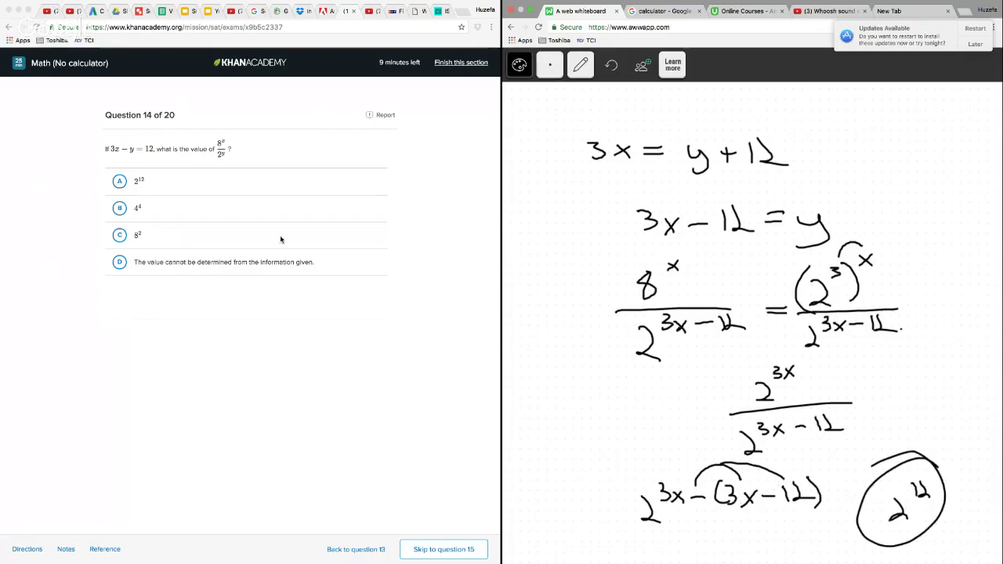
Choose answer A, 2^12, for question 14 and go on to question 15
{"action": "left_click", "coordinate": [120, 181]}
{"action": "left_click", "coordinate": [140, 194]}
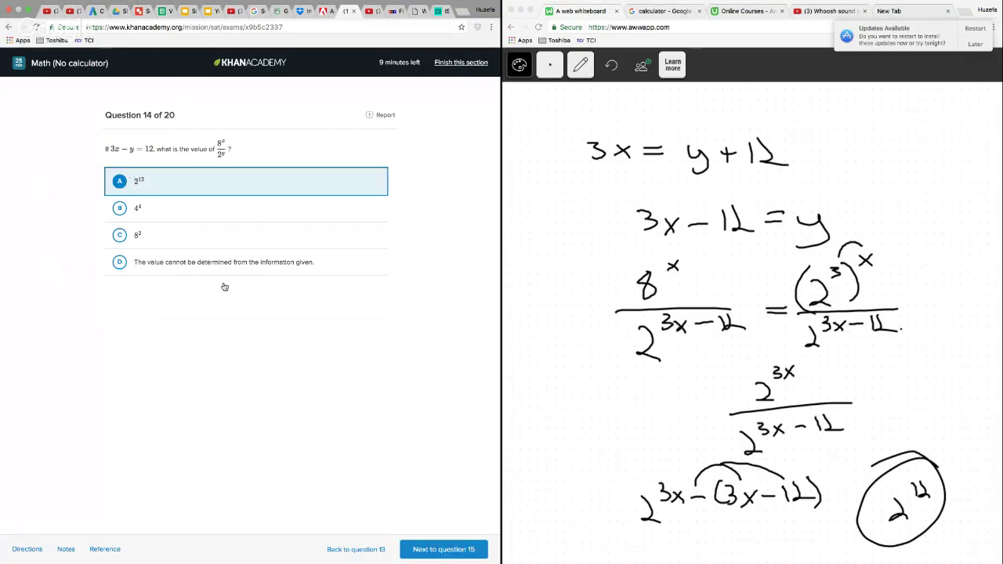
{"action": "left_click", "coordinate": [447, 549]}
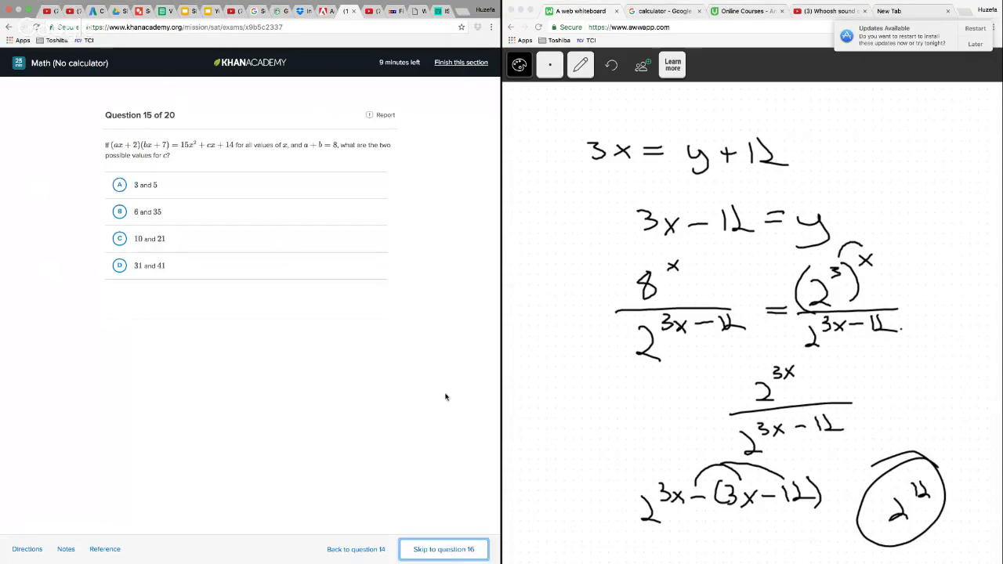
Wipe all the question 14 working off the whiteboard and switch back to the pencil
{"action": "left_click", "coordinate": [581, 65]}
{"action": "left_click", "coordinate": [581, 153]}
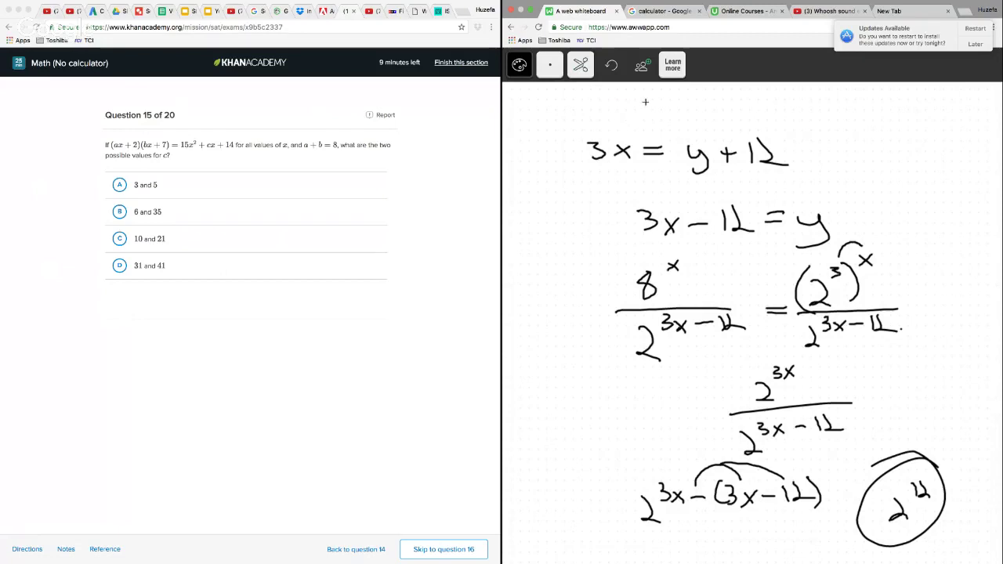
{"action": "mouse_move", "coordinate": [646, 102]}
{"action": "left_mouse_down"}
{"action": "mouse_move", "coordinate": [587, 359]}
{"action": "mouse_move", "coordinate": [578, 540]}
{"action": "mouse_move", "coordinate": [798, 549]}
{"action": "mouse_move", "coordinate": [980, 235]}
{"action": "mouse_move", "coordinate": [646, 103]}
{"action": "left_mouse_up"}
{"action": "left_click", "coordinate": [586, 72]}
{"action": "left_click", "coordinate": [577, 99]}
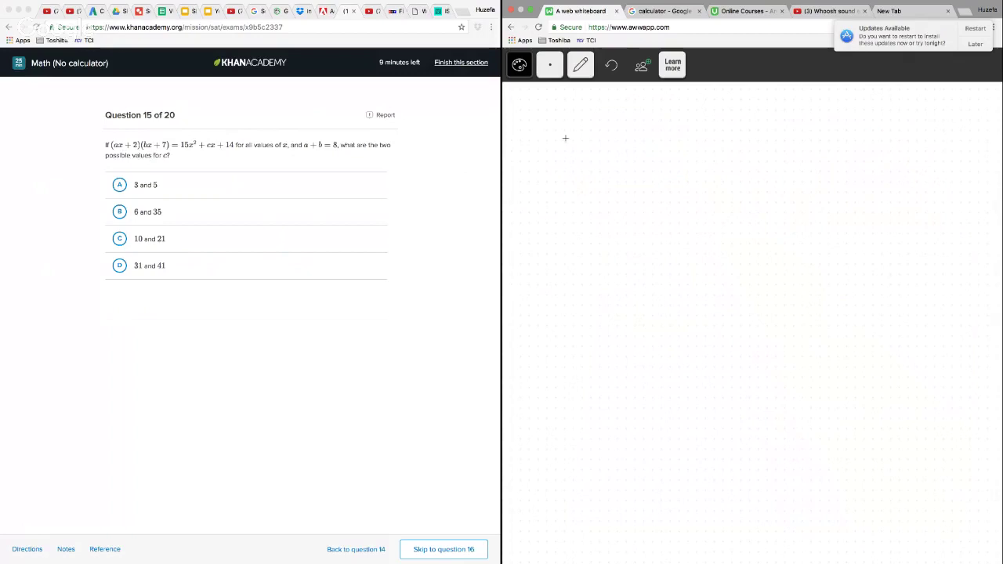
Write the expanded product abx² + 7ax + 2bx + 14 across the top of the whiteboard
{"action": "mouse_move", "coordinate": [559, 139]}
{"action": "left_mouse_down"}
{"action": "mouse_move", "coordinate": [575, 154]}
{"action": "mouse_move", "coordinate": [618, 153]}
{"action": "left_mouse_up"}
{"action": "mouse_move", "coordinate": [616, 134]}
{"action": "left_mouse_down"}
{"action": "mouse_move", "coordinate": [601, 154]}
{"action": "mouse_move", "coordinate": [630, 133]}
{"action": "mouse_move", "coordinate": [652, 153]}
{"action": "mouse_move", "coordinate": [673, 145]}
{"action": "mouse_move", "coordinate": [726, 157]}
{"action": "left_mouse_up"}
{"action": "mouse_move", "coordinate": [730, 142]}
{"action": "left_mouse_down"}
{"action": "mouse_move", "coordinate": [745, 157]}
{"action": "mouse_move", "coordinate": [729, 159]}
{"action": "mouse_move", "coordinate": [774, 158]}
{"action": "left_mouse_up"}
{"action": "left_click_drag", "start_coordinate": [768, 151], "coordinate": [795, 158]}
{"action": "mouse_move", "coordinate": [807, 131]}
{"action": "left_mouse_down"}
{"action": "mouse_move", "coordinate": [820, 157]}
{"action": "mouse_move", "coordinate": [845, 160]}
{"action": "mouse_move", "coordinate": [830, 160]}
{"action": "left_mouse_up"}
{"action": "left_click_drag", "start_coordinate": [862, 141], "coordinate": [862, 160]}
{"action": "mouse_move", "coordinate": [849, 150]}
{"action": "left_mouse_down"}
{"action": "mouse_move", "coordinate": [875, 151]}
{"action": "mouse_move", "coordinate": [886, 165]}
{"action": "left_mouse_up"}
{"action": "mouse_move", "coordinate": [900, 137]}
{"action": "left_mouse_down"}
{"action": "mouse_move", "coordinate": [893, 152]}
{"action": "mouse_move", "coordinate": [911, 149]}
{"action": "left_mouse_up"}
{"action": "left_click_drag", "start_coordinate": [907, 133], "coordinate": [909, 176]}
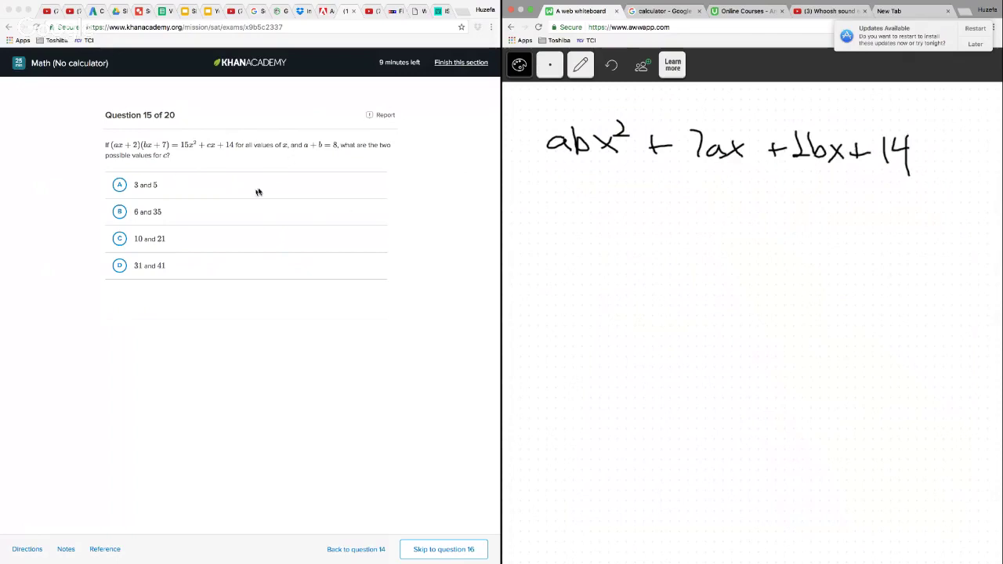
Write ab = 15 below the expansion, and the given polynomial 15x² + cx + 14 lower down beside it
{"action": "mouse_move", "coordinate": [563, 237]}
{"action": "left_mouse_down"}
{"action": "mouse_move", "coordinate": [562, 252]}
{"action": "mouse_move", "coordinate": [610, 237]}
{"action": "mouse_move", "coordinate": [625, 252]}
{"action": "left_mouse_up"}
{"action": "left_click_drag", "start_coordinate": [644, 229], "coordinate": [632, 253]}
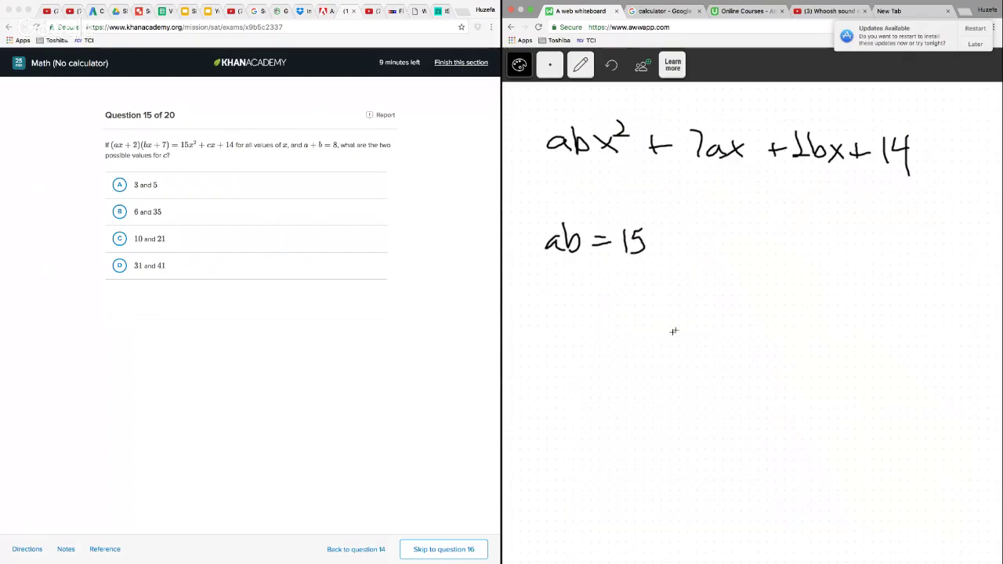
{"action": "left_click_drag", "start_coordinate": [711, 313], "coordinate": [712, 341]}
{"action": "mouse_move", "coordinate": [735, 315]}
{"action": "left_mouse_down"}
{"action": "mouse_move", "coordinate": [719, 341]}
{"action": "mouse_move", "coordinate": [760, 345]}
{"action": "mouse_move", "coordinate": [750, 347]}
{"action": "left_mouse_up"}
{"action": "left_click_drag", "start_coordinate": [773, 316], "coordinate": [828, 338]}
{"action": "mouse_move", "coordinate": [817, 330]}
{"action": "left_mouse_down"}
{"action": "mouse_move", "coordinate": [818, 347]}
{"action": "mouse_move", "coordinate": [869, 339]}
{"action": "mouse_move", "coordinate": [852, 347]}
{"action": "left_mouse_up"}
{"action": "mouse_move", "coordinate": [898, 327]}
{"action": "left_mouse_down"}
{"action": "mouse_move", "coordinate": [898, 345]}
{"action": "mouse_move", "coordinate": [911, 337]}
{"action": "left_mouse_up"}
{"action": "mouse_move", "coordinate": [925, 323]}
{"action": "left_mouse_down"}
{"action": "mouse_move", "coordinate": [925, 349]}
{"action": "mouse_move", "coordinate": [950, 335]}
{"action": "left_mouse_up"}
{"action": "left_click_drag", "start_coordinate": [949, 314], "coordinate": [951, 353]}
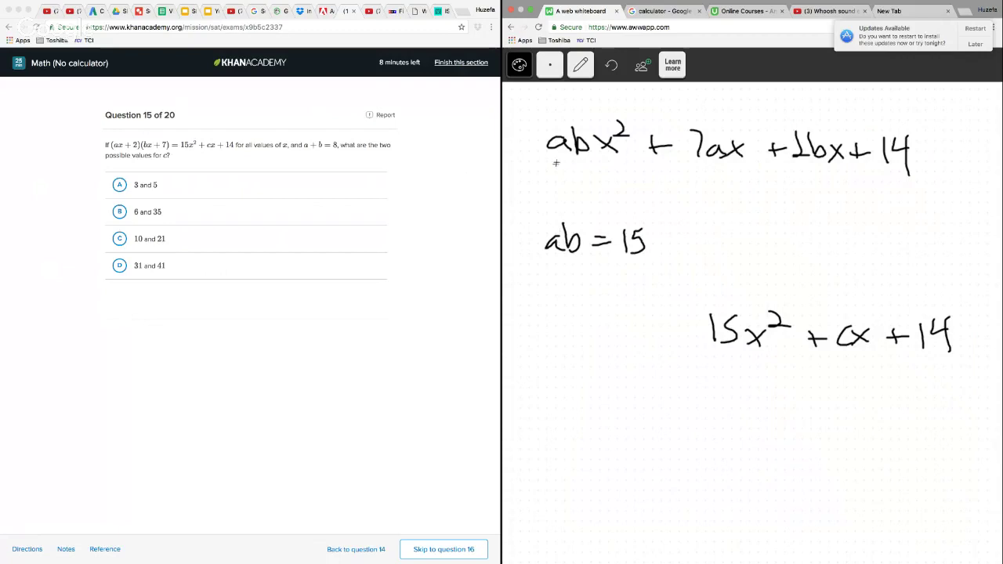
Bracket the matching coefficients ab and 15, and bracket 7ax + 2bx above and below
{"action": "left_click_drag", "start_coordinate": [547, 156], "coordinate": [597, 155]}
{"action": "mouse_move", "coordinate": [709, 346]}
{"action": "left_mouse_down"}
{"action": "mouse_move", "coordinate": [704, 361]}
{"action": "mouse_move", "coordinate": [754, 350]}
{"action": "left_mouse_up"}
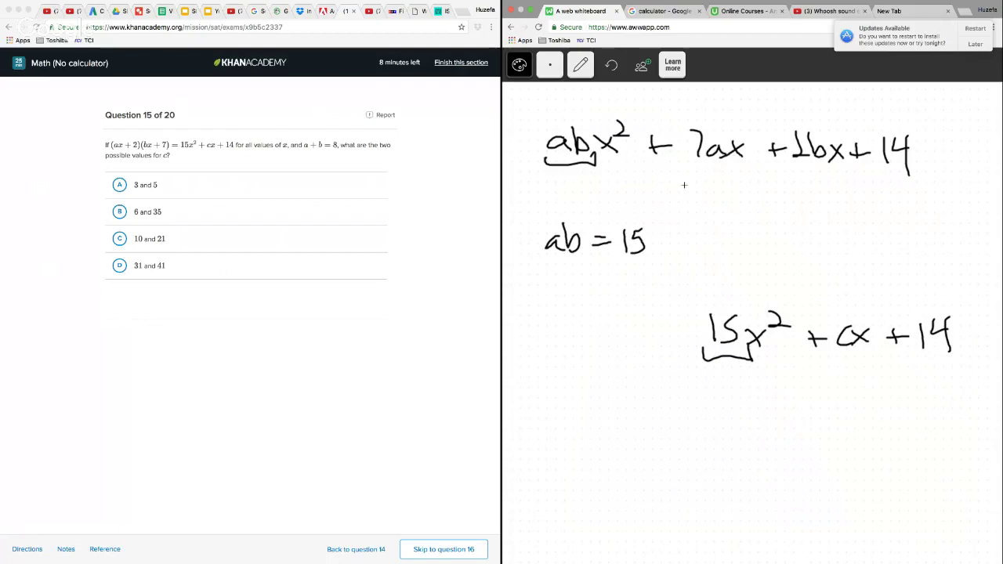
{"action": "mouse_move", "coordinate": [687, 156]}
{"action": "left_mouse_down"}
{"action": "mouse_move", "coordinate": [689, 176]}
{"action": "mouse_move", "coordinate": [814, 174]}
{"action": "mouse_move", "coordinate": [854, 160]}
{"action": "left_mouse_up"}
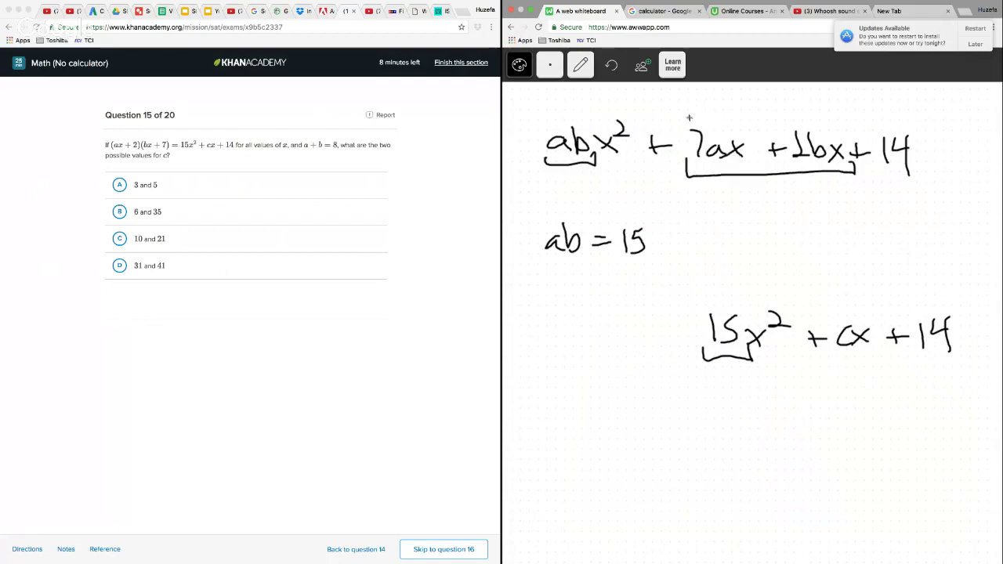
{"action": "mouse_move", "coordinate": [690, 117]}
{"action": "left_mouse_down"}
{"action": "mouse_move", "coordinate": [808, 113]}
{"action": "mouse_move", "coordinate": [853, 136]}
{"action": "left_mouse_up"}
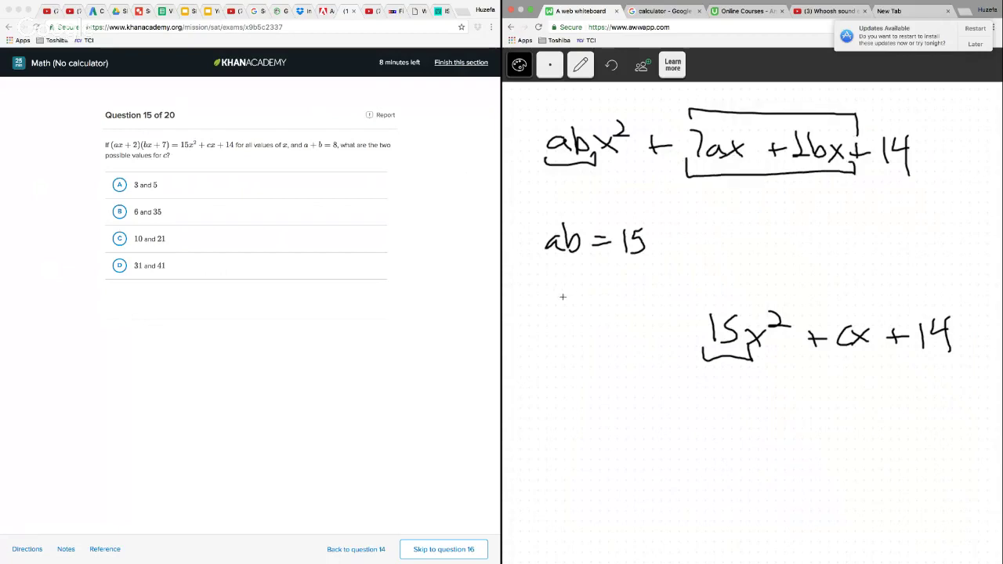
Write 7a + 2b = c under ab = 15, and draw an arrow from 7ax + 2bx to a bracketed cx
{"action": "mouse_move", "coordinate": [520, 280]}
{"action": "left_mouse_down"}
{"action": "mouse_move", "coordinate": [540, 302]}
{"action": "mouse_move", "coordinate": [582, 287]}
{"action": "mouse_move", "coordinate": [614, 293]}
{"action": "left_mouse_up"}
{"action": "mouse_move", "coordinate": [626, 289]}
{"action": "left_mouse_down"}
{"action": "mouse_move", "coordinate": [643, 288]}
{"action": "mouse_move", "coordinate": [643, 297]}
{"action": "left_mouse_up"}
{"action": "mouse_move", "coordinate": [679, 286]}
{"action": "left_mouse_down"}
{"action": "mouse_move", "coordinate": [667, 300]}
{"action": "mouse_move", "coordinate": [682, 298]}
{"action": "left_mouse_up"}
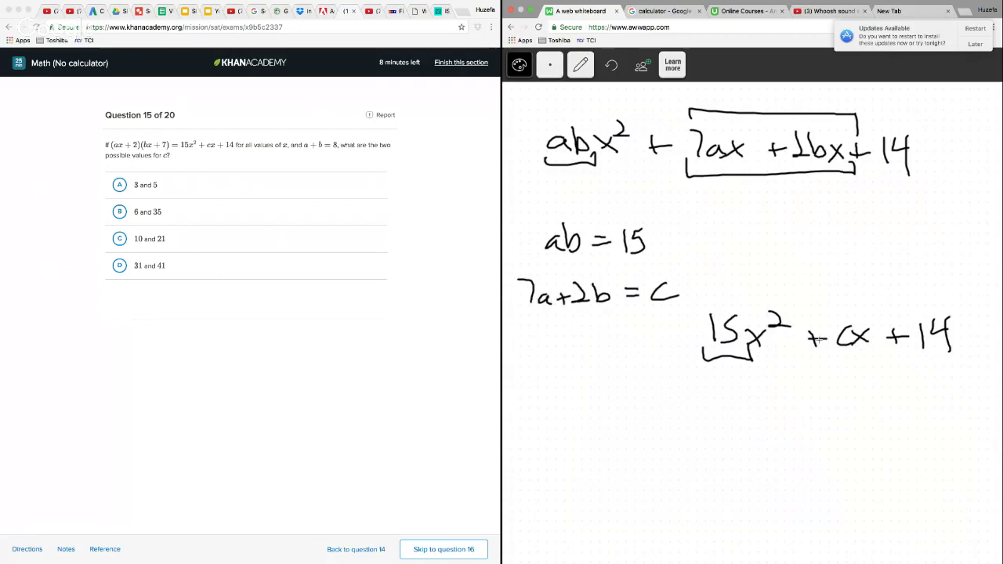
{"action": "mouse_move", "coordinate": [794, 180]}
{"action": "left_mouse_down"}
{"action": "mouse_move", "coordinate": [799, 224]}
{"action": "mouse_move", "coordinate": [855, 361]}
{"action": "left_mouse_up"}
{"action": "mouse_move", "coordinate": [870, 317]}
{"action": "left_mouse_down"}
{"action": "mouse_move", "coordinate": [884, 321]}
{"action": "mouse_move", "coordinate": [867, 359]}
{"action": "left_mouse_up"}
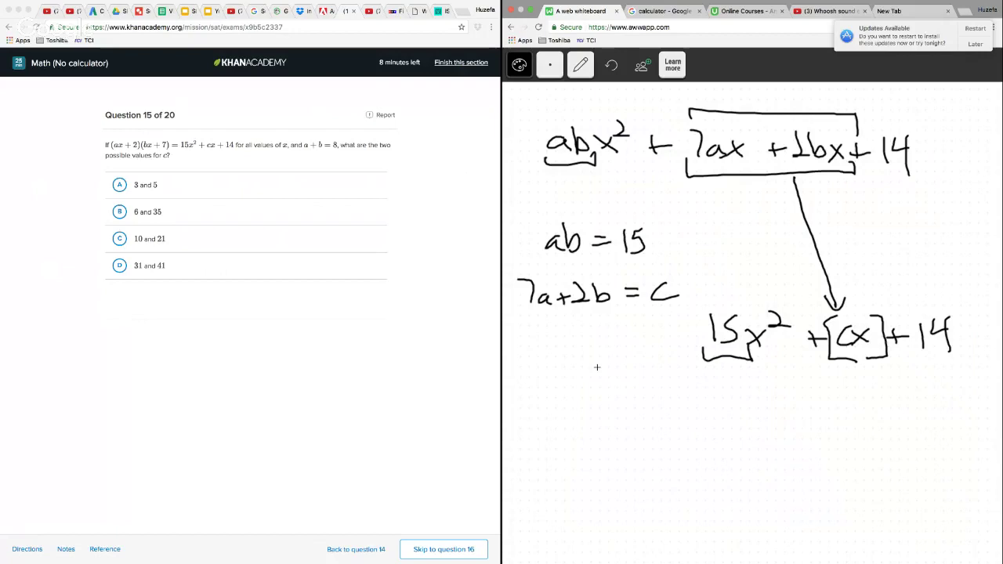
Write the given condition a + b = 8 above ab = 15
{"action": "mouse_move", "coordinate": [509, 244]}
{"action": "left_mouse_down"}
{"action": "mouse_move", "coordinate": [530, 212]}
{"action": "mouse_move", "coordinate": [570, 204]}
{"action": "left_mouse_up"}
{"action": "left_click_drag", "start_coordinate": [561, 197], "coordinate": [581, 198]}
{"action": "mouse_move", "coordinate": [586, 182]}
{"action": "left_mouse_down"}
{"action": "mouse_move", "coordinate": [588, 202]}
{"action": "mouse_move", "coordinate": [604, 201]}
{"action": "left_mouse_up"}
{"action": "left_click_drag", "start_coordinate": [620, 193], "coordinate": [638, 200]}
{"action": "mouse_move", "coordinate": [663, 185]}
{"action": "left_mouse_down"}
{"action": "mouse_move", "coordinate": [656, 206]}
{"action": "mouse_move", "coordinate": [664, 186]}
{"action": "left_mouse_up"}
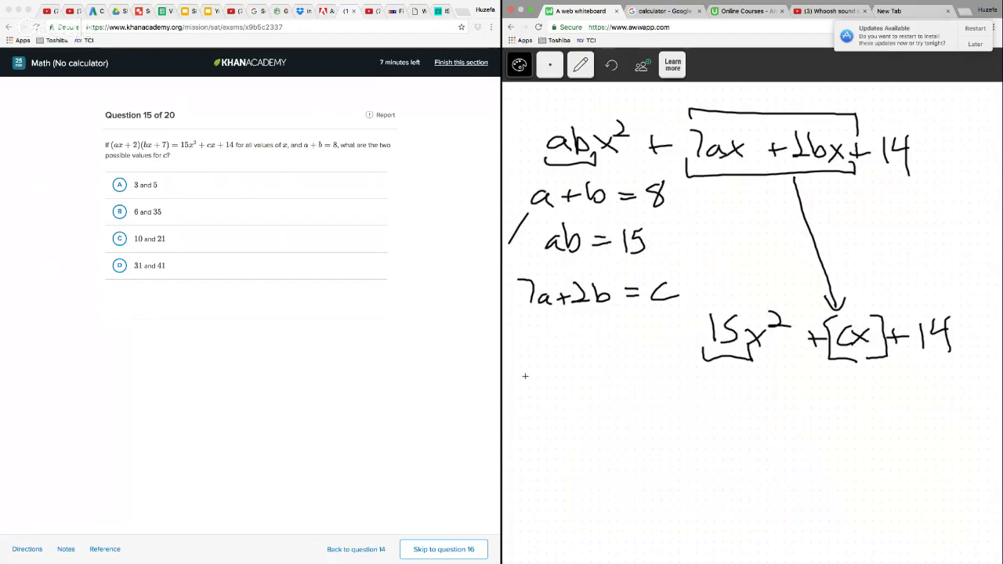
Write the possible values a = 5/3 and b = 3/5 below the three equations
{"action": "mouse_move", "coordinate": [539, 377]}
{"action": "left_mouse_down"}
{"action": "mouse_move", "coordinate": [555, 395]}
{"action": "mouse_move", "coordinate": [574, 376]}
{"action": "mouse_move", "coordinate": [583, 392]}
{"action": "left_mouse_up"}
{"action": "left_click_drag", "start_coordinate": [586, 374], "coordinate": [601, 373]}
{"action": "mouse_move", "coordinate": [608, 387]}
{"action": "left_mouse_down"}
{"action": "mouse_move", "coordinate": [606, 395]}
{"action": "mouse_move", "coordinate": [627, 394]}
{"action": "left_mouse_up"}
{"action": "left_click_drag", "start_coordinate": [523, 427], "coordinate": [527, 453]}
{"action": "left_click_drag", "start_coordinate": [562, 437], "coordinate": [577, 438]}
{"action": "left_click_drag", "start_coordinate": [562, 446], "coordinate": [593, 453]}
{"action": "mouse_move", "coordinate": [624, 423]}
{"action": "left_mouse_down"}
{"action": "mouse_move", "coordinate": [614, 456]}
{"action": "mouse_move", "coordinate": [637, 441]}
{"action": "mouse_move", "coordinate": [627, 456]}
{"action": "left_mouse_up"}
{"action": "left_click_drag", "start_coordinate": [630, 430], "coordinate": [644, 430]}
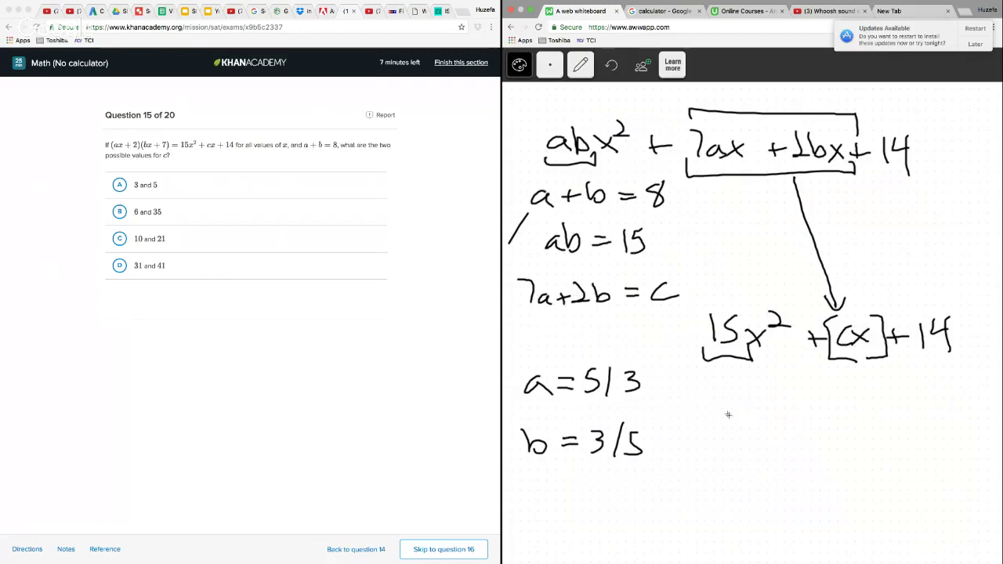
Work out both values of c by writing 7(3) + 2(5) = 31 and 7(5) + 2(3) = 41 below the polynomial
{"action": "mouse_move", "coordinate": [723, 401]}
{"action": "left_mouse_down"}
{"action": "mouse_move", "coordinate": [743, 399]}
{"action": "mouse_move", "coordinate": [735, 425]}
{"action": "left_mouse_up"}
{"action": "left_click_drag", "start_coordinate": [754, 398], "coordinate": [754, 430]}
{"action": "mouse_move", "coordinate": [760, 401]}
{"action": "left_mouse_down"}
{"action": "mouse_move", "coordinate": [762, 429]}
{"action": "mouse_move", "coordinate": [842, 409]}
{"action": "mouse_move", "coordinate": [846, 420]}
{"action": "mouse_move", "coordinate": [862, 400]}
{"action": "mouse_move", "coordinate": [881, 430]}
{"action": "left_mouse_up"}
{"action": "mouse_move", "coordinate": [732, 467]}
{"action": "left_mouse_down"}
{"action": "mouse_move", "coordinate": [746, 478]}
{"action": "mouse_move", "coordinate": [742, 494]}
{"action": "left_mouse_up"}
{"action": "mouse_move", "coordinate": [765, 467]}
{"action": "left_mouse_down"}
{"action": "mouse_move", "coordinate": [759, 495]}
{"action": "mouse_move", "coordinate": [778, 475]}
{"action": "mouse_move", "coordinate": [834, 489]}
{"action": "mouse_move", "coordinate": [869, 475]}
{"action": "mouse_move", "coordinate": [917, 496]}
{"action": "left_mouse_up"}
{"action": "left_click_drag", "start_coordinate": [899, 412], "coordinate": [949, 435]}
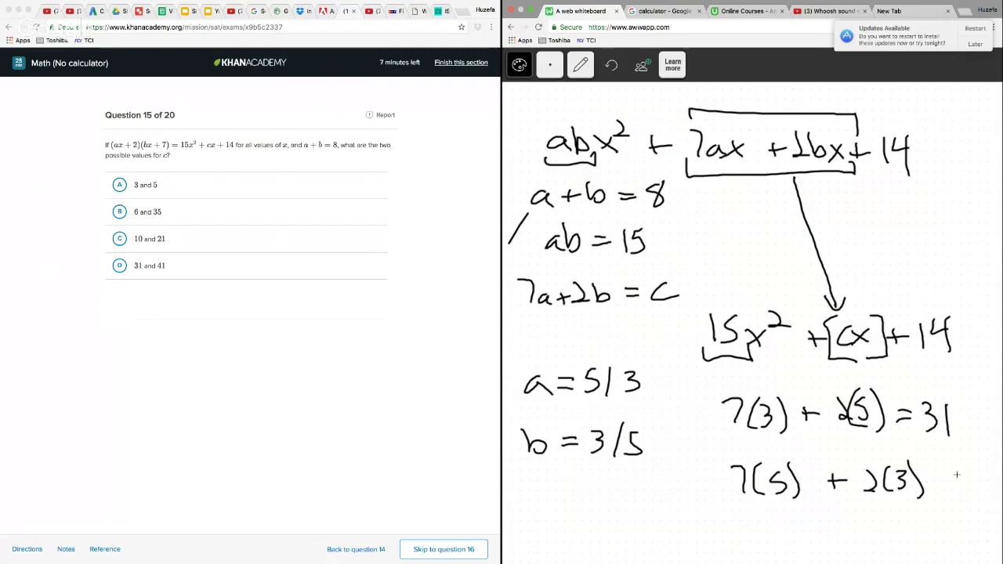
{"action": "left_click_drag", "start_coordinate": [930, 481], "coordinate": [945, 479]}
{"action": "left_click_drag", "start_coordinate": [929, 489], "coordinate": [963, 490]}
{"action": "left_click_drag", "start_coordinate": [960, 473], "coordinate": [961, 507]}
{"action": "left_click_drag", "start_coordinate": [974, 476], "coordinate": [975, 510]}
Choose answer D, 31 and 41, for question 15 and go on to question 16
{"action": "left_click", "coordinate": [125, 269]}
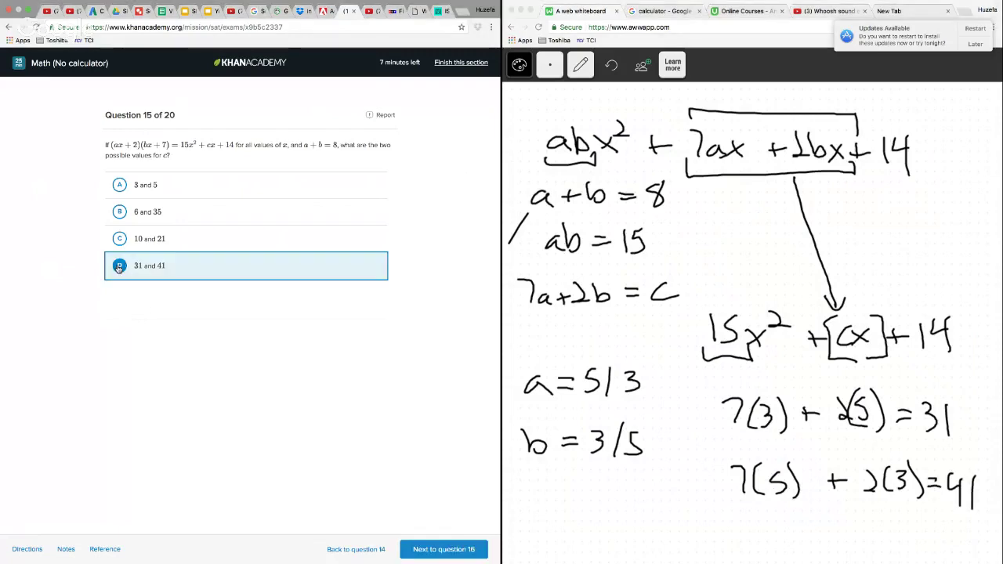
{"action": "left_click", "coordinate": [460, 550]}
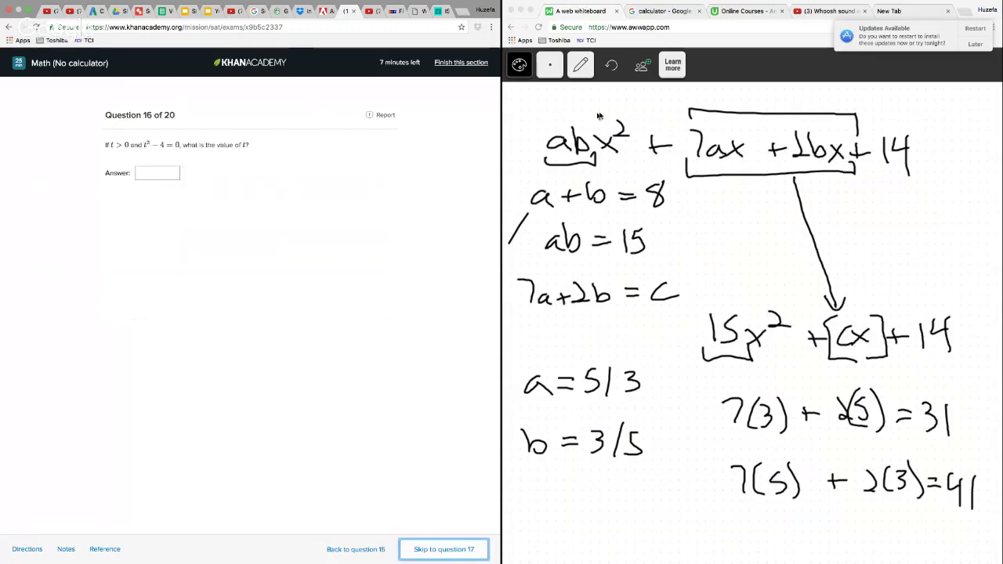
Erase the question 15 working from the whiteboard and switch back to the pencil
{"action": "left_click", "coordinate": [581, 65]}
{"action": "left_click", "coordinate": [580, 151]}
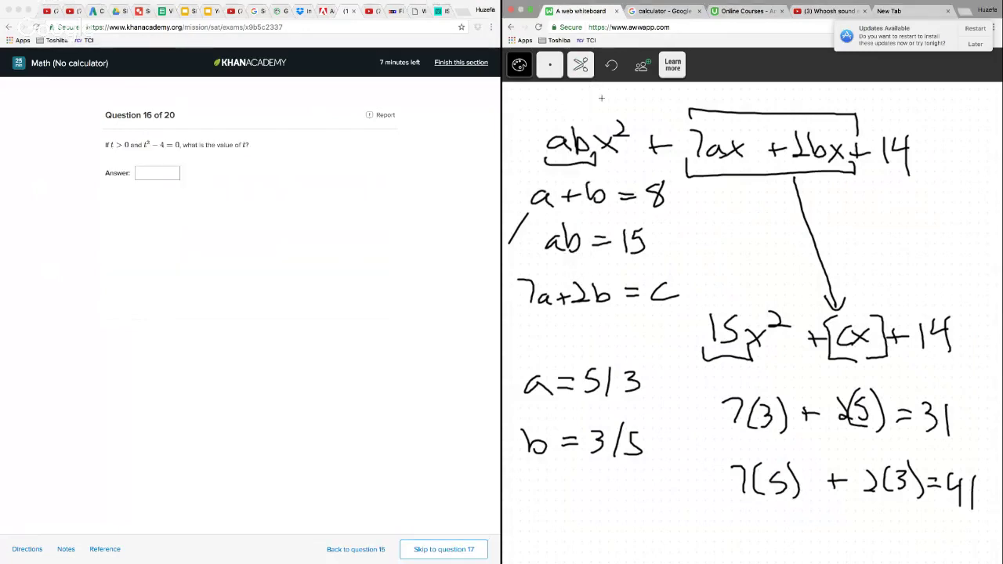
{"action": "mouse_move", "coordinate": [602, 98]}
{"action": "left_mouse_down"}
{"action": "mouse_move", "coordinate": [545, 120]}
{"action": "mouse_move", "coordinate": [552, 125]}
{"action": "mouse_move", "coordinate": [515, 251]}
{"action": "mouse_move", "coordinate": [526, 408]}
{"action": "mouse_move", "coordinate": [674, 508]}
{"action": "mouse_move", "coordinate": [937, 530]}
{"action": "mouse_move", "coordinate": [972, 117]}
{"action": "left_mouse_up"}
{"action": "left_click", "coordinate": [581, 65]}
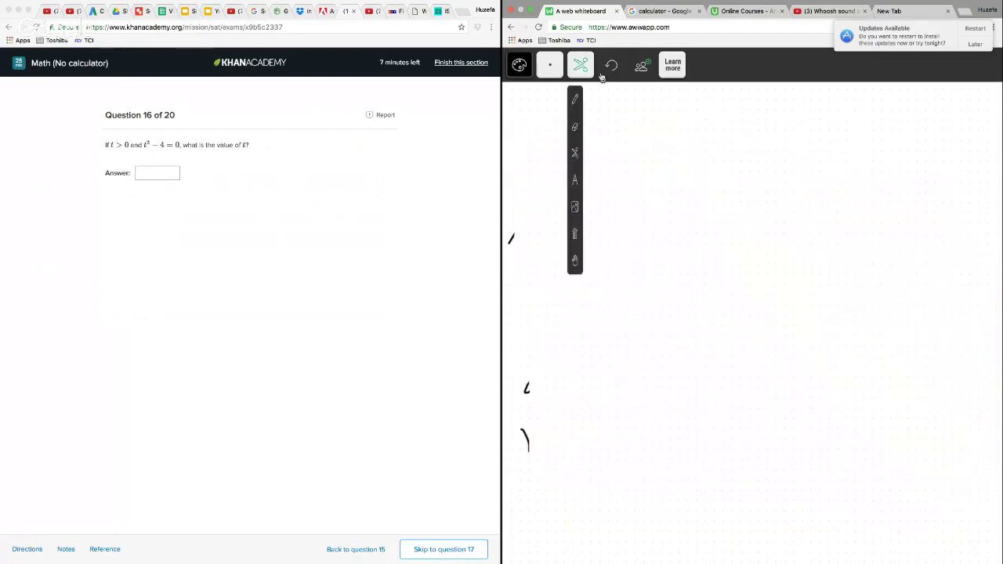
{"action": "left_click", "coordinate": [575, 99]}
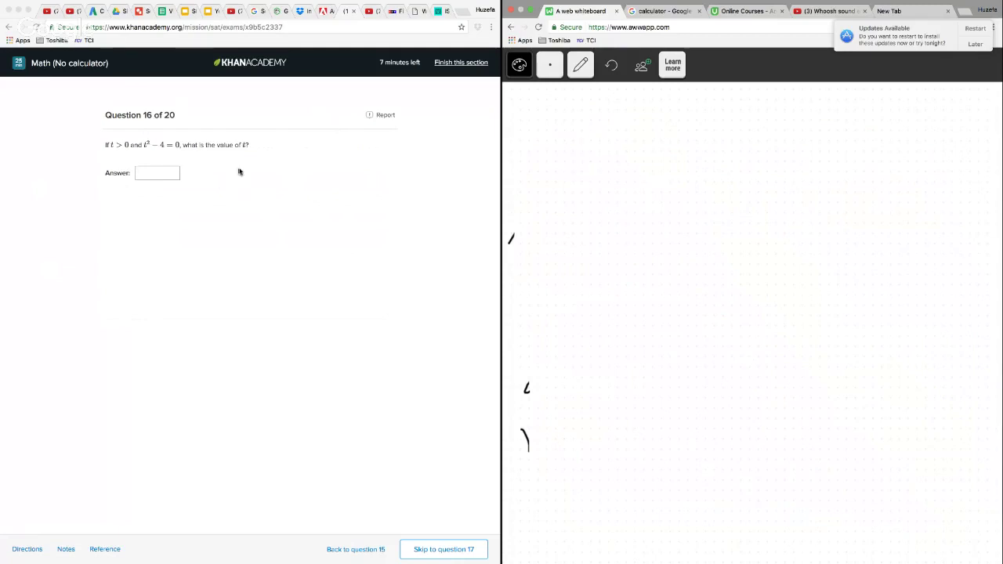
Enter 2 as the answer to question 16 and go on to question 17
{"action": "left_click", "coordinate": [159, 178]}
{"action": "type", "text": "2"}
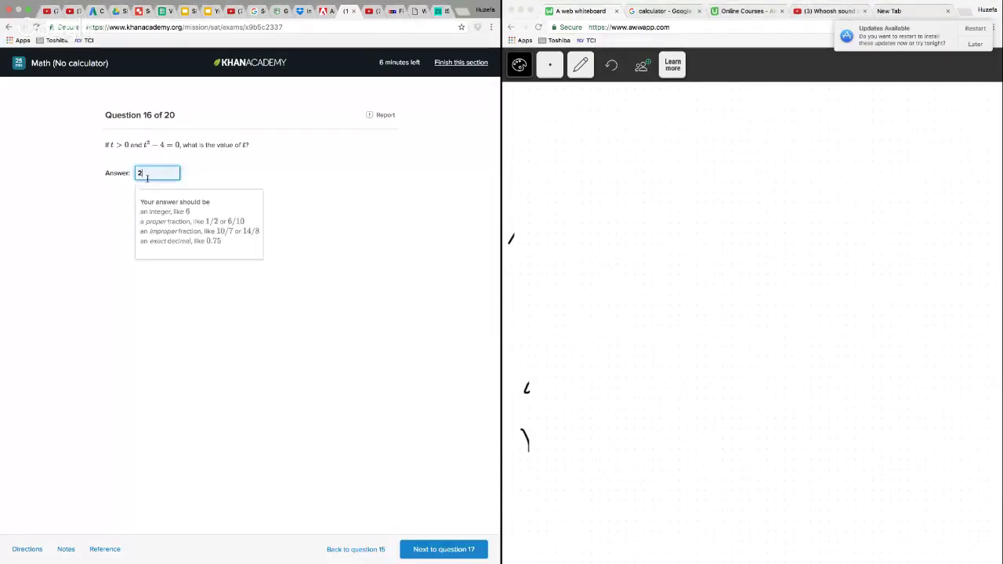
{"action": "left_click", "coordinate": [470, 551]}
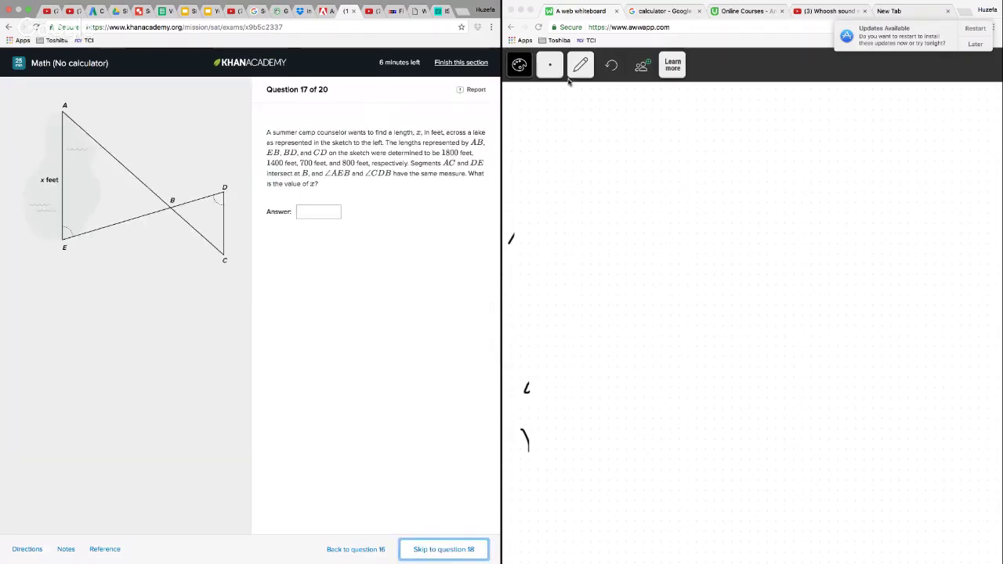
Erase the leftover pen marks along the whiteboard's edge and return to the pencil
{"action": "left_click_drag", "start_coordinate": [568, 85], "coordinate": [569, 275]}
{"action": "left_click", "coordinate": [580, 151]}
{"action": "left_click", "coordinate": [511, 237]}
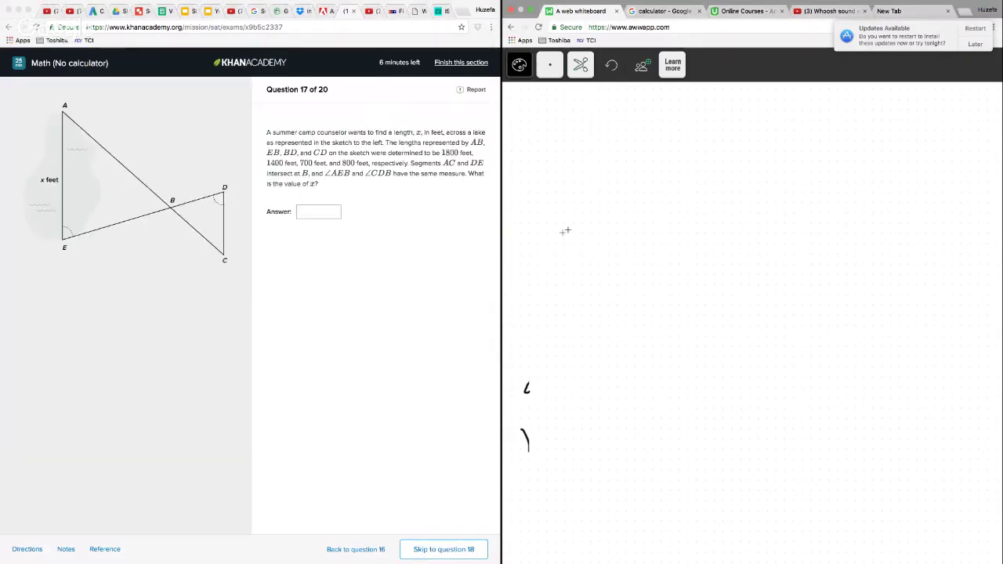
{"action": "left_click_drag", "start_coordinate": [529, 362], "coordinate": [526, 453]}
{"action": "left_click", "coordinate": [580, 66]}
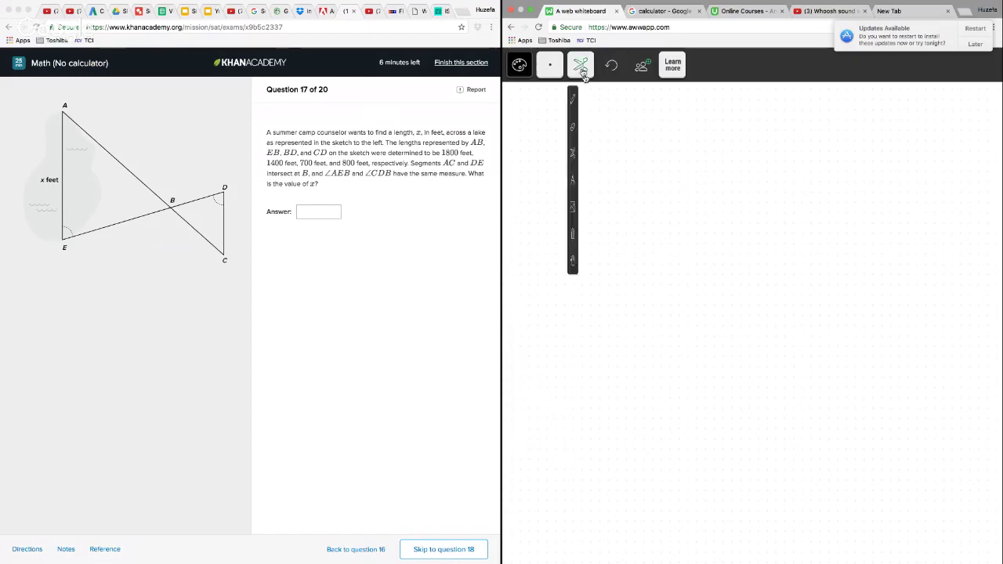
{"action": "left_click", "coordinate": [573, 96]}
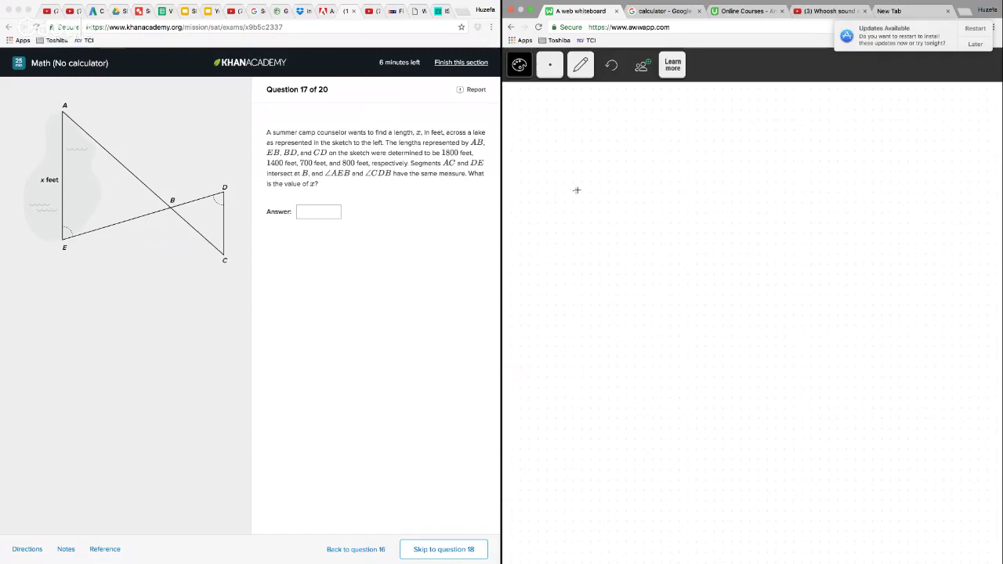
Sketch the two triangles of the lake figure, joined where their slanted sides cross
{"action": "left_click_drag", "start_coordinate": [596, 138], "coordinate": [594, 312]}
{"action": "left_click_drag", "start_coordinate": [597, 138], "coordinate": [870, 324]}
{"action": "mouse_move", "coordinate": [595, 309]}
{"action": "left_mouse_down"}
{"action": "mouse_move", "coordinate": [863, 213]}
{"action": "mouse_move", "coordinate": [862, 324]}
{"action": "left_mouse_up"}
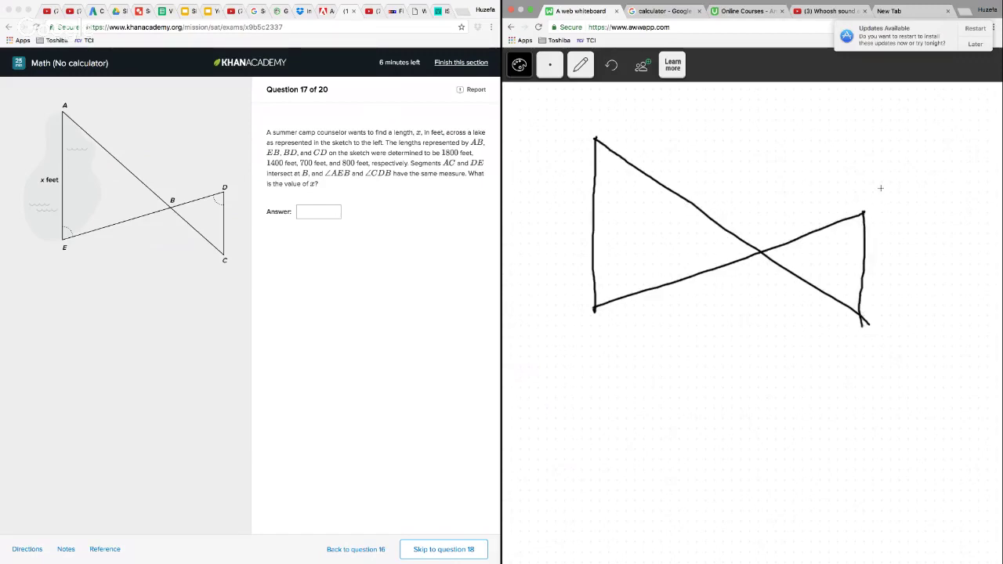
Label the vertices of the two sketched triangles A, B, C, D and E to match the lake figure
{"action": "left_click_drag", "start_coordinate": [760, 221], "coordinate": [762, 236]}
{"action": "left_click_drag", "start_coordinate": [874, 185], "coordinate": [875, 202]}
{"action": "left_click_drag", "start_coordinate": [879, 340], "coordinate": [879, 352]}
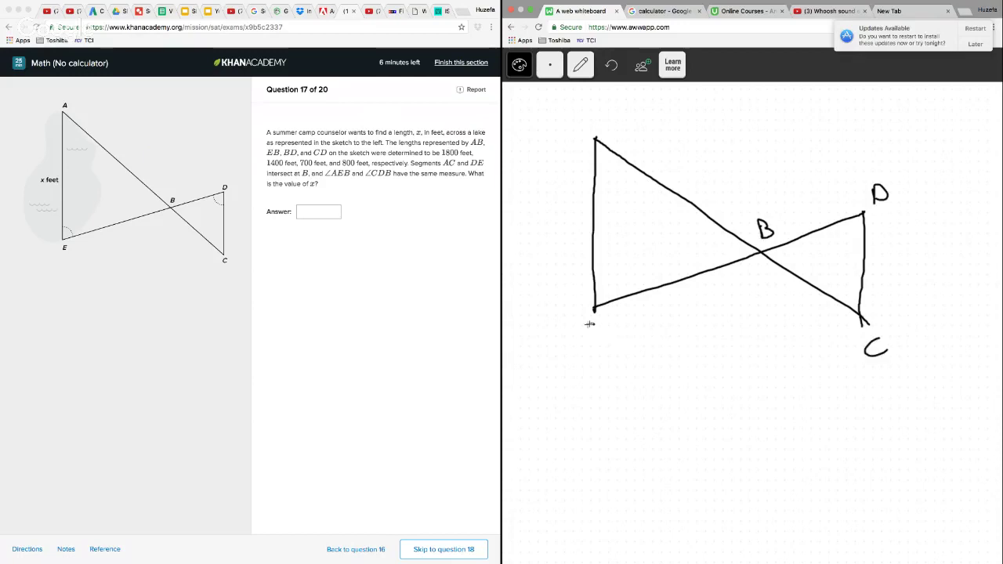
{"action": "left_click_drag", "start_coordinate": [597, 328], "coordinate": [597, 344]}
{"action": "left_click_drag", "start_coordinate": [582, 126], "coordinate": [596, 118]}
Label the segment lengths on the sketch: AB 1800, EB 1400, BD 700 and CD 800
{"action": "mouse_move", "coordinate": [674, 166]}
{"action": "left_mouse_down"}
{"action": "mouse_move", "coordinate": [673, 182]}
{"action": "mouse_move", "coordinate": [686, 169]}
{"action": "mouse_move", "coordinate": [714, 169]}
{"action": "left_mouse_up"}
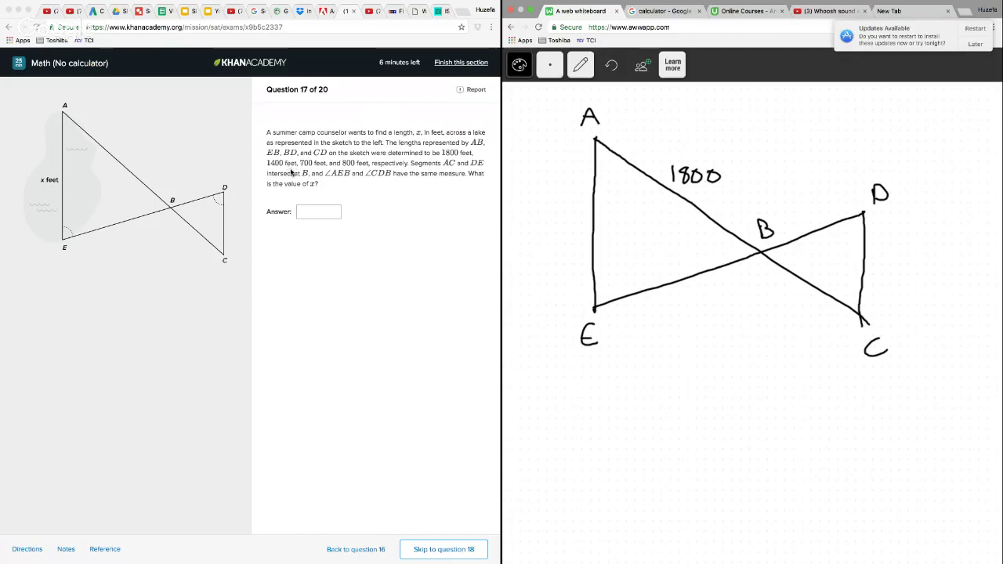
{"action": "mouse_move", "coordinate": [666, 294]}
{"action": "left_mouse_down"}
{"action": "mouse_move", "coordinate": [671, 310]}
{"action": "mouse_move", "coordinate": [723, 278]}
{"action": "left_mouse_up"}
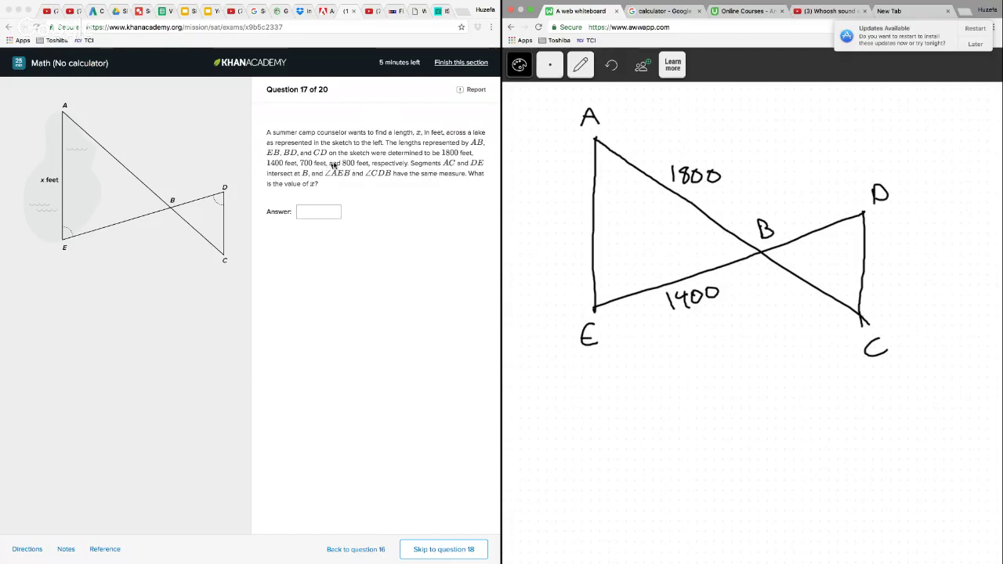
{"action": "mouse_move", "coordinate": [794, 208]}
{"action": "left_mouse_down"}
{"action": "mouse_move", "coordinate": [806, 216]}
{"action": "mouse_move", "coordinate": [819, 203]}
{"action": "left_mouse_up"}
{"action": "mouse_move", "coordinate": [837, 201]}
{"action": "left_mouse_down"}
{"action": "mouse_move", "coordinate": [831, 214]}
{"action": "mouse_move", "coordinate": [837, 202]}
{"action": "left_mouse_up"}
{"action": "left_click_drag", "start_coordinate": [881, 253], "coordinate": [880, 251]}
{"action": "mouse_move", "coordinate": [894, 251]}
{"action": "left_mouse_down"}
{"action": "mouse_move", "coordinate": [891, 265]}
{"action": "mouse_move", "coordinate": [894, 251]}
{"action": "left_mouse_up"}
{"action": "mouse_move", "coordinate": [909, 253]}
{"action": "left_mouse_down"}
{"action": "mouse_move", "coordinate": [906, 267]}
{"action": "mouse_move", "coordinate": [910, 253]}
{"action": "left_mouse_up"}
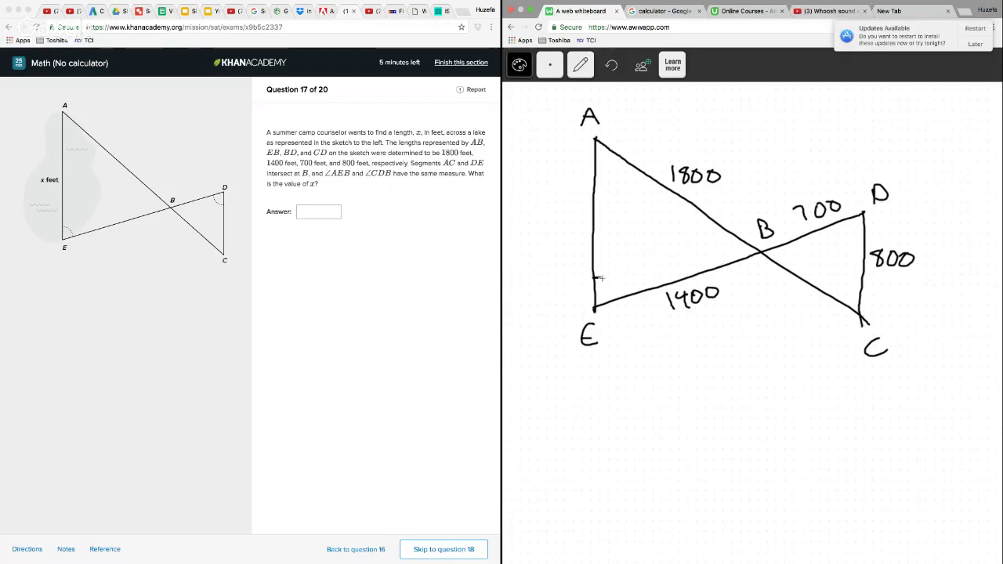
Mark the equal angle pairs E and D, both at B, and A and C with single, double and triple arcs, and label side AE as x
{"action": "left_click_drag", "start_coordinate": [601, 279], "coordinate": [618, 300]}
{"action": "left_click_drag", "start_coordinate": [842, 223], "coordinate": [863, 238]}
{"action": "left_click_drag", "start_coordinate": [732, 235], "coordinate": [723, 263]}
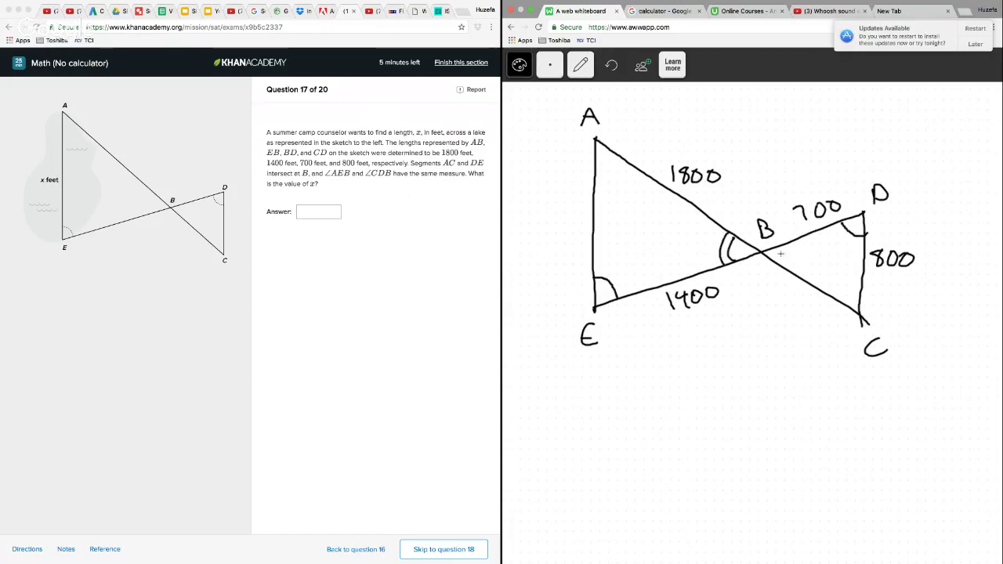
{"action": "left_click_drag", "start_coordinate": [786, 245], "coordinate": [789, 268]}
{"action": "mouse_move", "coordinate": [598, 168]}
{"action": "left_mouse_down"}
{"action": "mouse_move", "coordinate": [632, 158]}
{"action": "mouse_move", "coordinate": [627, 194]}
{"action": "mouse_move", "coordinate": [642, 177]}
{"action": "left_mouse_up"}
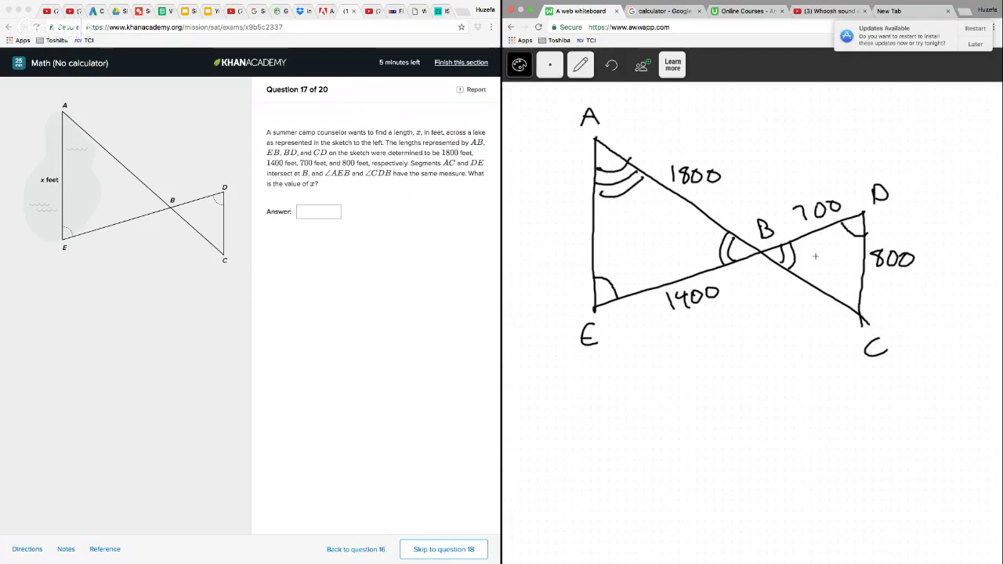
{"action": "mouse_move", "coordinate": [837, 305]}
{"action": "left_mouse_down"}
{"action": "mouse_move", "coordinate": [864, 276]}
{"action": "mouse_move", "coordinate": [843, 282]}
{"action": "left_mouse_up"}
{"action": "left_click_drag", "start_coordinate": [563, 207], "coordinate": [579, 222]}
{"action": "left_click_drag", "start_coordinate": [579, 206], "coordinate": [564, 223]}
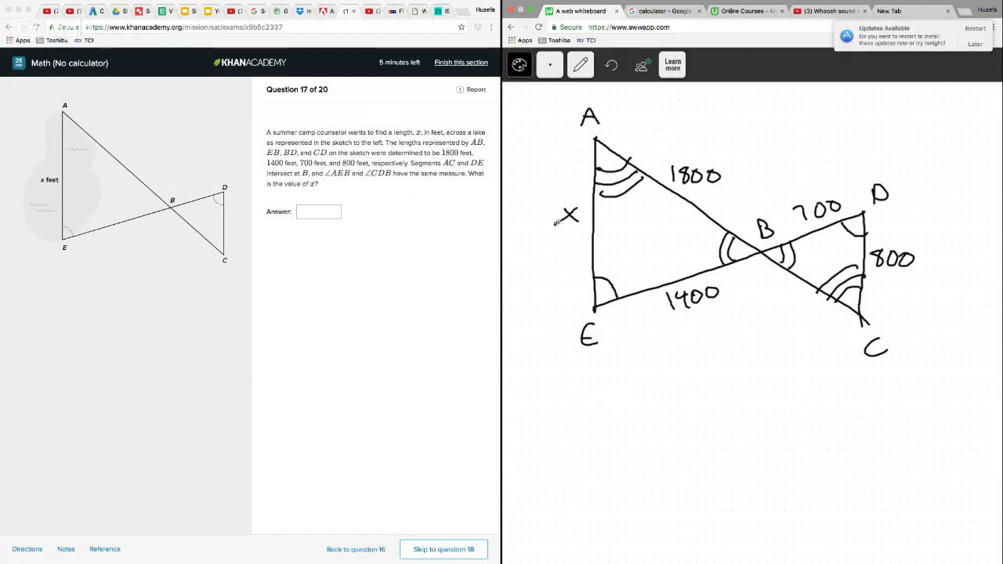
Write the proportion x/800 = 1400/700 below the triangles
{"action": "mouse_move", "coordinate": [640, 393]}
{"action": "left_mouse_down"}
{"action": "mouse_move", "coordinate": [666, 413]}
{"action": "mouse_move", "coordinate": [639, 415]}
{"action": "mouse_move", "coordinate": [705, 416]}
{"action": "left_mouse_up"}
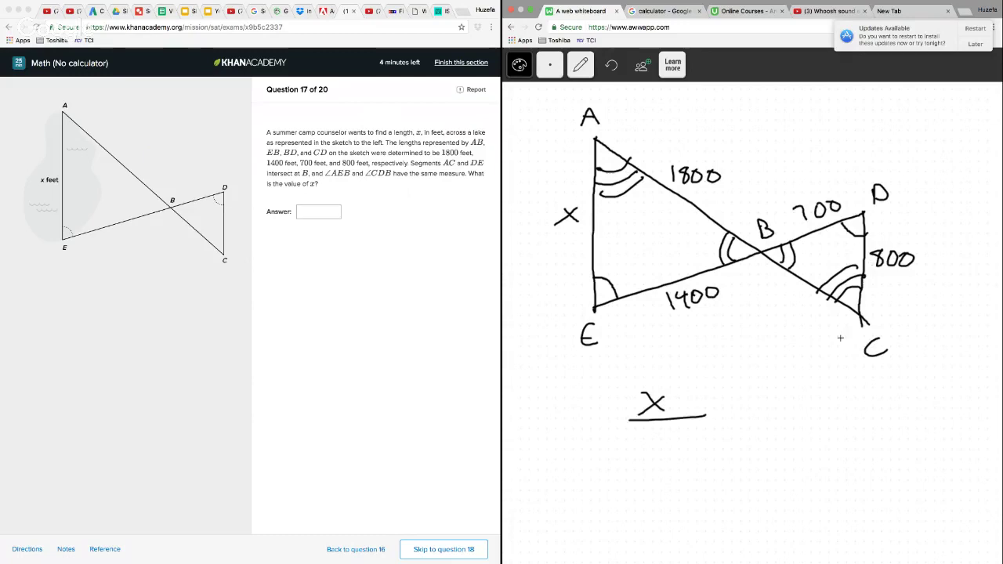
{"action": "left_click_drag", "start_coordinate": [653, 432], "coordinate": [737, 415]}
{"action": "left_click_drag", "start_coordinate": [718, 423], "coordinate": [738, 422]}
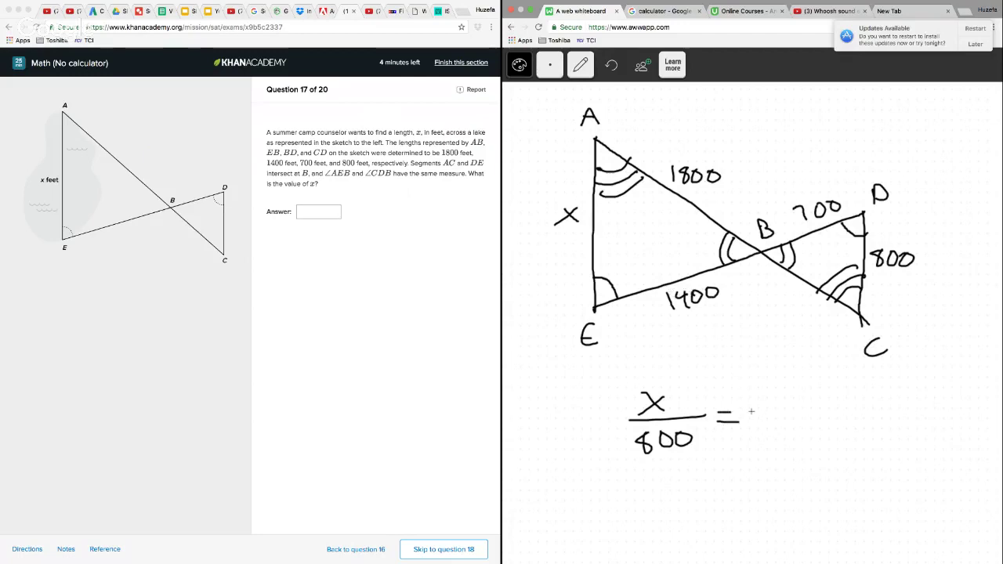
{"action": "mouse_move", "coordinate": [751, 389]}
{"action": "left_mouse_down"}
{"action": "mouse_move", "coordinate": [751, 411]}
{"action": "mouse_move", "coordinate": [778, 402]}
{"action": "left_mouse_up"}
{"action": "mouse_move", "coordinate": [774, 391]}
{"action": "left_mouse_down"}
{"action": "mouse_move", "coordinate": [775, 414]}
{"action": "mouse_move", "coordinate": [808, 390]}
{"action": "left_mouse_up"}
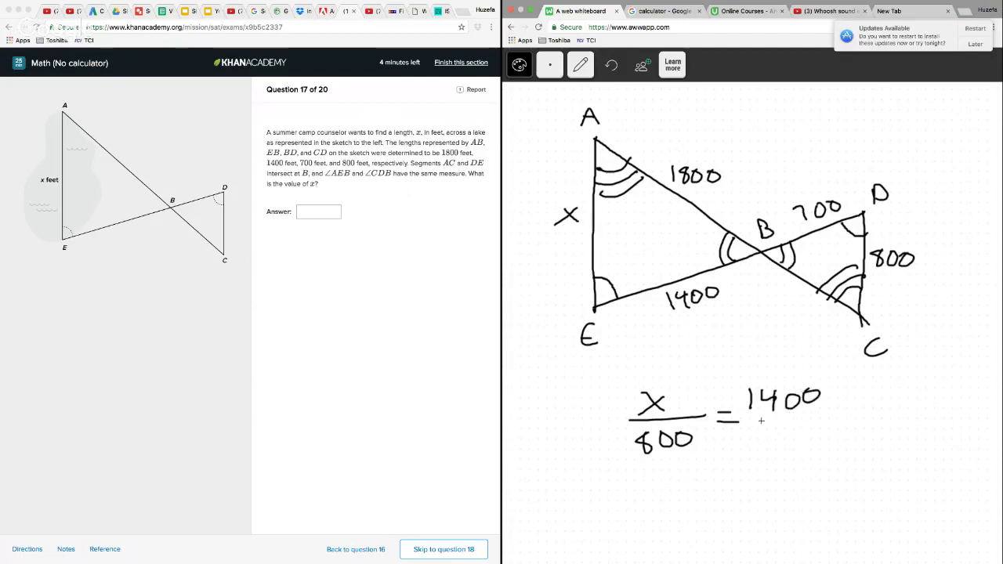
{"action": "left_click_drag", "start_coordinate": [740, 419], "coordinate": [833, 408]}
{"action": "mouse_move", "coordinate": [768, 430]}
{"action": "left_mouse_down"}
{"action": "mouse_move", "coordinate": [776, 447]}
{"action": "mouse_move", "coordinate": [819, 428]}
{"action": "left_mouse_up"}
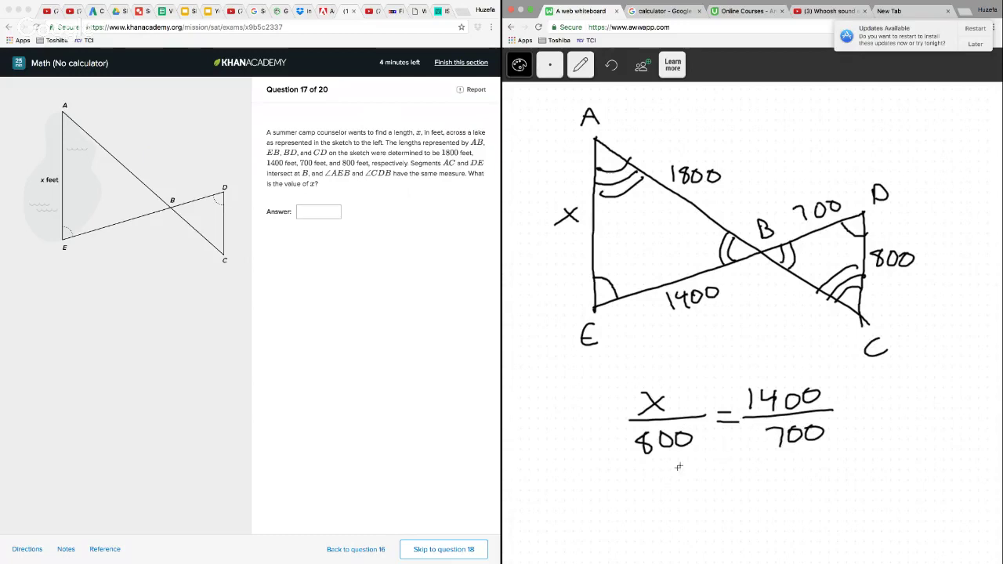
Simplify the proportion to x/800 = 2 and write the solution x = 1600 beneath it
{"action": "left_click_drag", "start_coordinate": [676, 470], "coordinate": [694, 488]}
{"action": "mouse_move", "coordinate": [693, 471]}
{"action": "left_mouse_down"}
{"action": "mouse_move", "coordinate": [678, 487]}
{"action": "mouse_move", "coordinate": [704, 494]}
{"action": "mouse_move", "coordinate": [682, 514]}
{"action": "left_mouse_up"}
{"action": "mouse_move", "coordinate": [679, 508]}
{"action": "left_mouse_down"}
{"action": "mouse_move", "coordinate": [678, 522]}
{"action": "mouse_move", "coordinate": [707, 508]}
{"action": "left_mouse_up"}
{"action": "left_click_drag", "start_coordinate": [730, 495], "coordinate": [782, 506]}
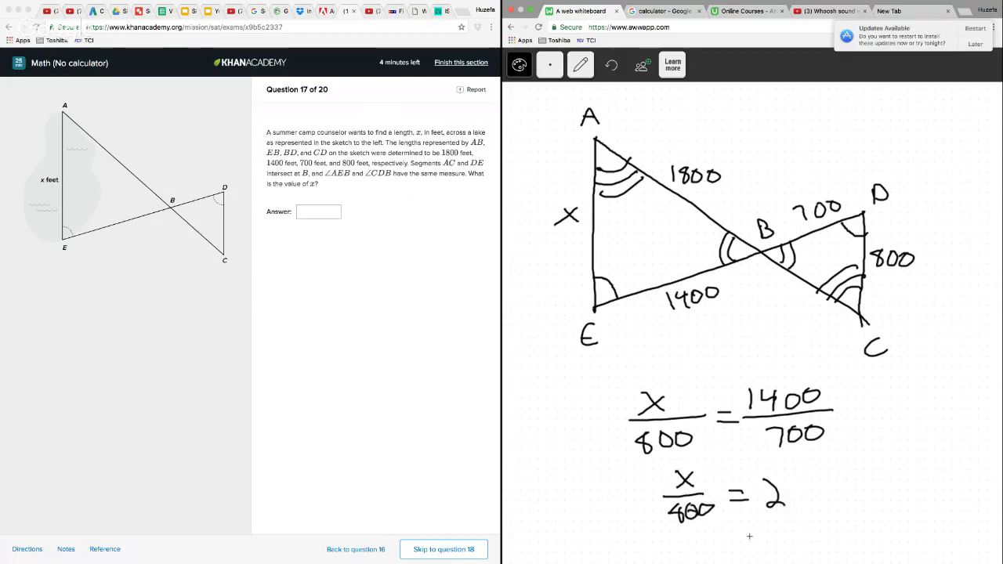
{"action": "left_click_drag", "start_coordinate": [742, 528], "coordinate": [757, 543]}
{"action": "mouse_move", "coordinate": [756, 527]}
{"action": "left_mouse_down"}
{"action": "mouse_move", "coordinate": [742, 544]}
{"action": "mouse_move", "coordinate": [786, 529]}
{"action": "left_mouse_up"}
{"action": "left_click_drag", "start_coordinate": [766, 540], "coordinate": [786, 537]}
{"action": "mouse_move", "coordinate": [800, 517]}
{"action": "left_mouse_down"}
{"action": "mouse_move", "coordinate": [801, 543]}
{"action": "mouse_move", "coordinate": [853, 512]}
{"action": "left_mouse_up"}
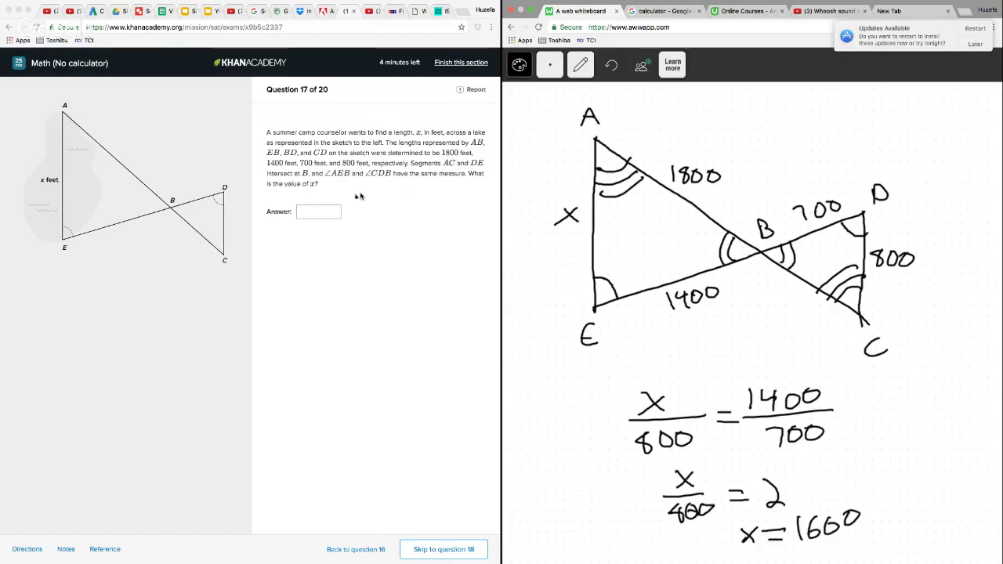
Enter 1600 as the answer to question 17, look back at it once, and go on to question 18
{"action": "left_click", "coordinate": [325, 213]}
{"action": "type", "text": "1600"}
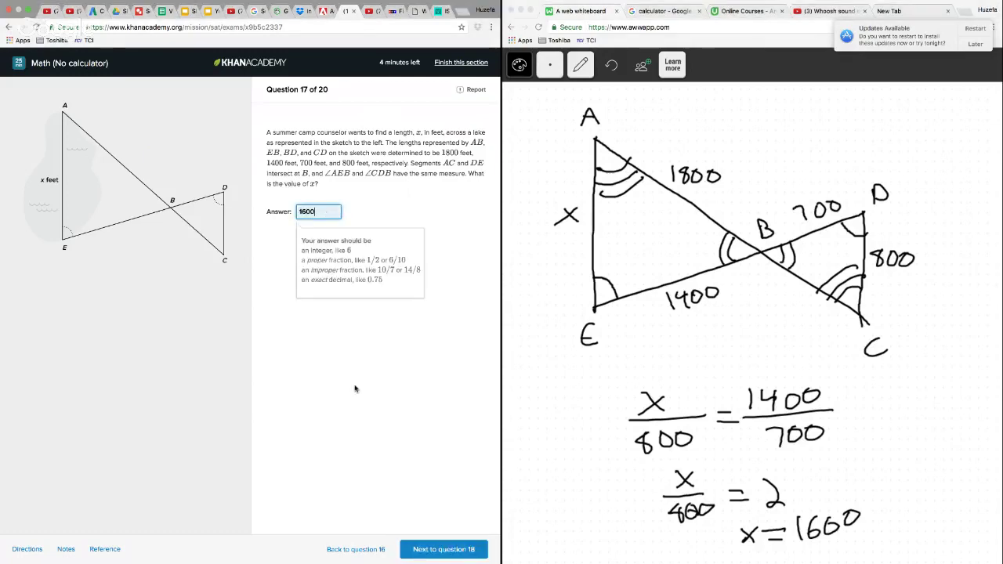
{"action": "left_click", "coordinate": [438, 550]}
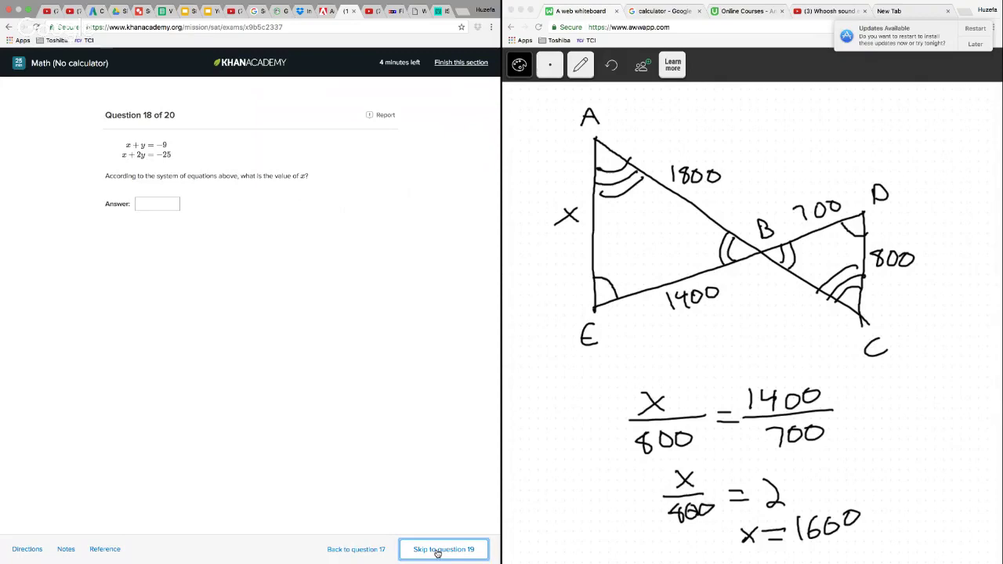
{"action": "left_click", "coordinate": [377, 551]}
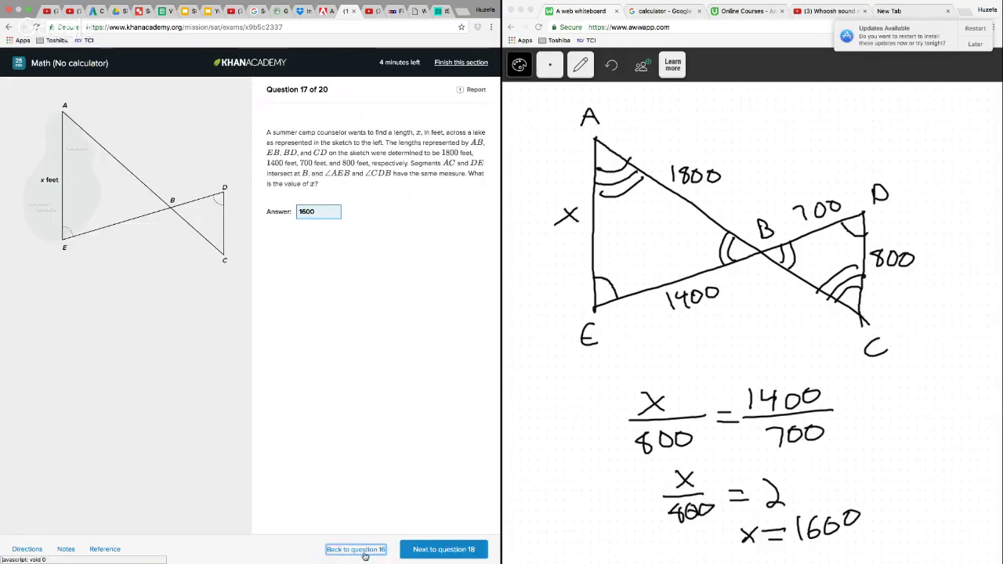
{"action": "left_click", "coordinate": [415, 549]}
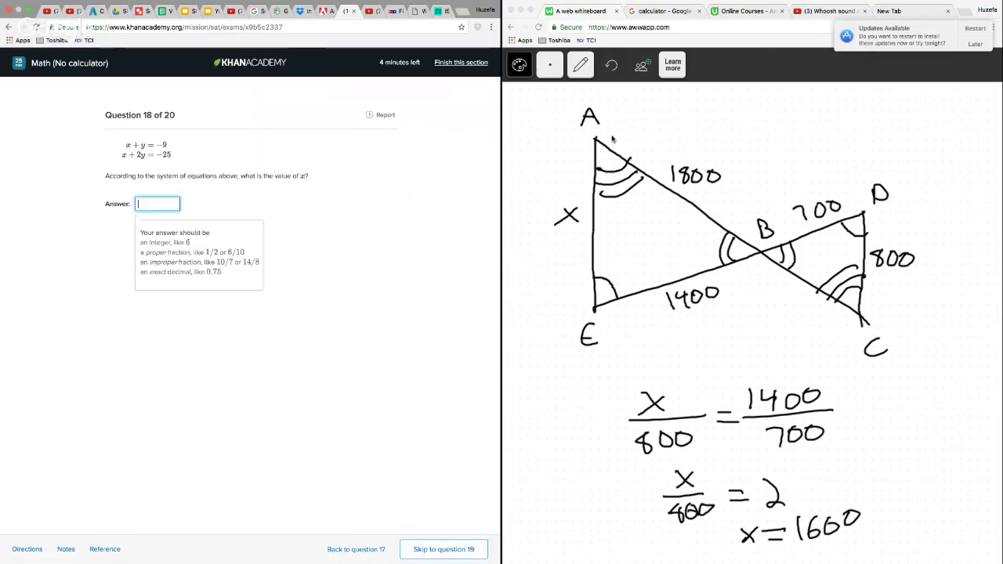
Clear the question 17 working from the whiteboard page
{"action": "left_click", "coordinate": [581, 65]}
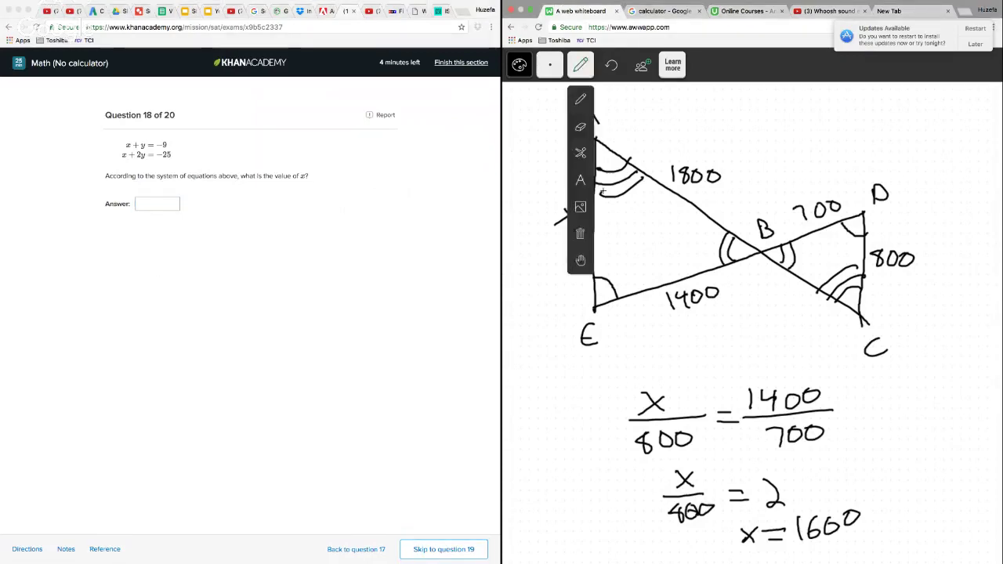
{"action": "left_click", "coordinate": [580, 234]}
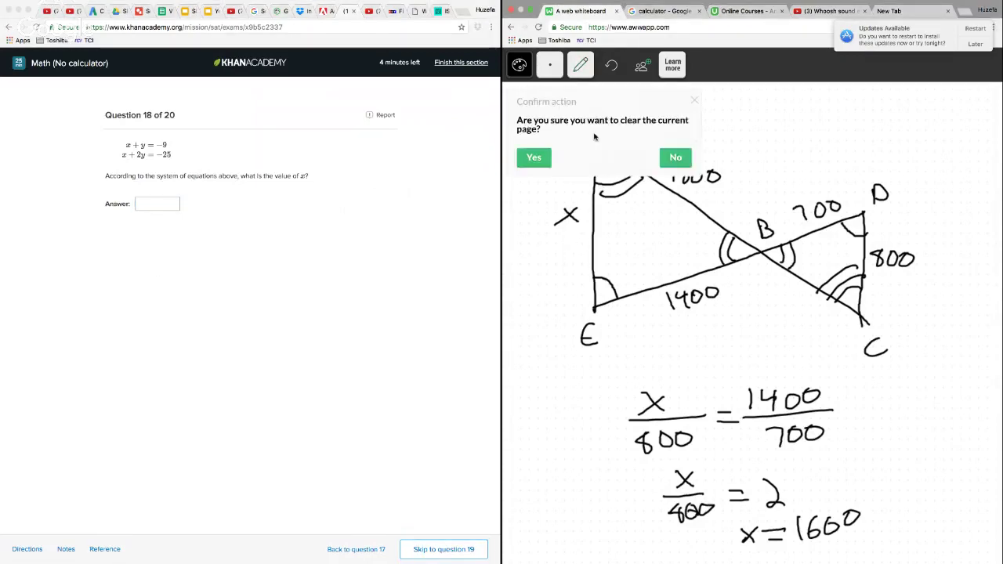
{"action": "left_click", "coordinate": [535, 157]}
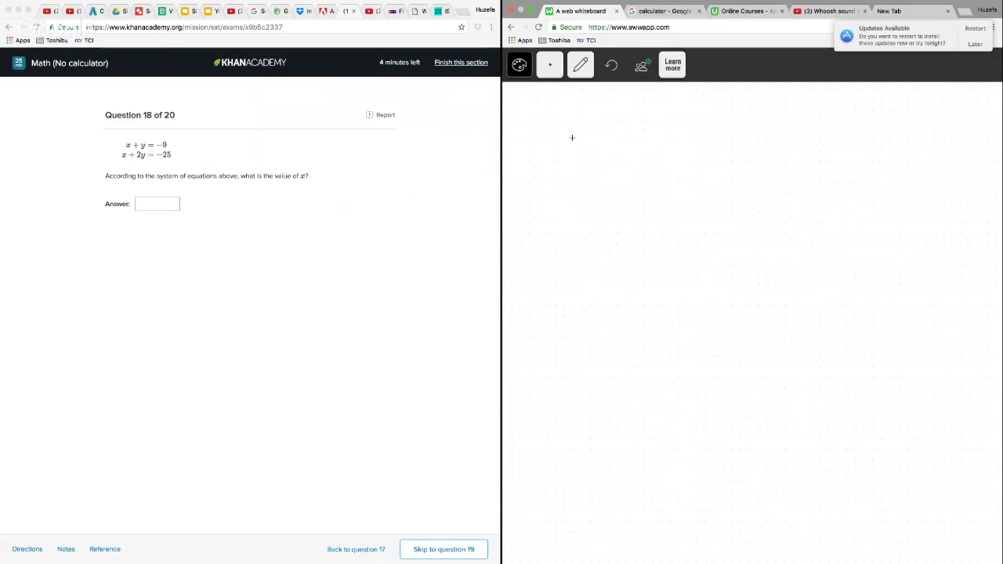
Write the system x + y = -9 and x + 2y = -25 on the whiteboard, one equation under the other
{"action": "mouse_move", "coordinate": [573, 138]}
{"action": "left_mouse_down"}
{"action": "mouse_move", "coordinate": [590, 159]}
{"action": "mouse_move", "coordinate": [572, 159]}
{"action": "left_mouse_up"}
{"action": "left_click_drag", "start_coordinate": [606, 139], "coordinate": [606, 158]}
{"action": "mouse_move", "coordinate": [598, 147]}
{"action": "left_mouse_down"}
{"action": "mouse_move", "coordinate": [649, 156]}
{"action": "mouse_move", "coordinate": [689, 139]}
{"action": "left_mouse_up"}
{"action": "left_click_drag", "start_coordinate": [672, 145], "coordinate": [691, 144]}
{"action": "mouse_move", "coordinate": [697, 138]}
{"action": "left_mouse_down"}
{"action": "mouse_move", "coordinate": [740, 130]}
{"action": "mouse_move", "coordinate": [735, 159]}
{"action": "left_mouse_up"}
{"action": "left_click_drag", "start_coordinate": [574, 190], "coordinate": [588, 208]}
{"action": "mouse_move", "coordinate": [588, 188]}
{"action": "left_mouse_down"}
{"action": "mouse_move", "coordinate": [575, 210]}
{"action": "mouse_move", "coordinate": [614, 206]}
{"action": "left_mouse_up"}
{"action": "left_click_drag", "start_coordinate": [606, 196], "coordinate": [649, 203]}
{"action": "left_click_drag", "start_coordinate": [654, 188], "coordinate": [663, 218]}
{"action": "left_click_drag", "start_coordinate": [686, 189], "coordinate": [702, 188]}
{"action": "left_click_drag", "start_coordinate": [685, 197], "coordinate": [722, 187]}
{"action": "left_click_drag", "start_coordinate": [726, 178], "coordinate": [747, 200]}
{"action": "left_click_drag", "start_coordinate": [757, 178], "coordinate": [752, 202]}
{"action": "left_click_drag", "start_coordinate": [756, 174], "coordinate": [770, 173]}
Flip the signs of the second equation, draw a line beneath, and write the sum -y = 16
{"action": "left_click_drag", "start_coordinate": [548, 199], "coordinate": [563, 198]}
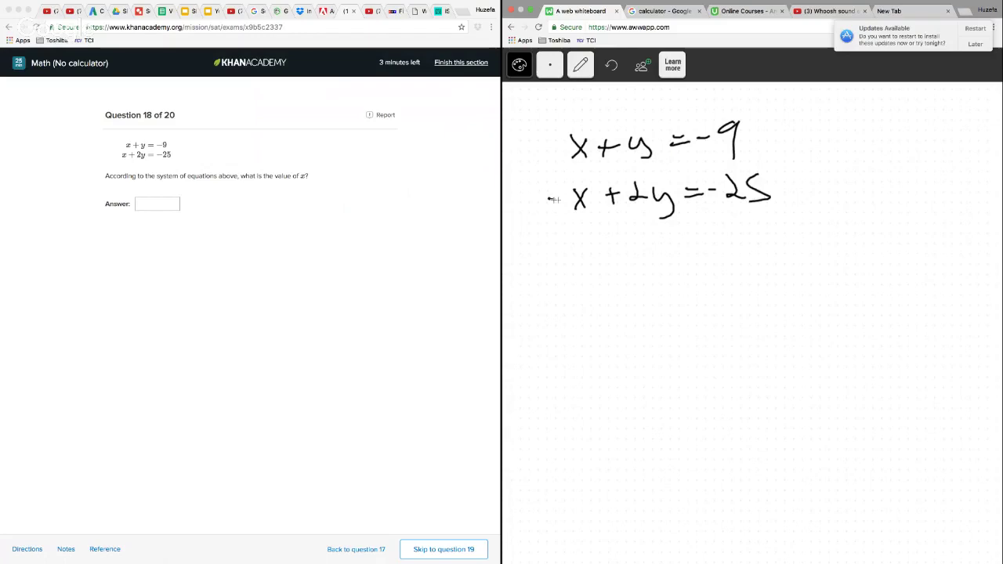
{"action": "left_click_drag", "start_coordinate": [538, 248], "coordinate": [877, 237]}
{"action": "left_click_drag", "start_coordinate": [620, 275], "coordinate": [665, 279]}
{"action": "mouse_move", "coordinate": [667, 268]}
{"action": "left_mouse_down"}
{"action": "mouse_move", "coordinate": [673, 296]}
{"action": "mouse_move", "coordinate": [710, 274]}
{"action": "left_mouse_up"}
{"action": "left_click_drag", "start_coordinate": [681, 285], "coordinate": [721, 293]}
{"action": "left_click_drag", "start_coordinate": [749, 263], "coordinate": [740, 286]}
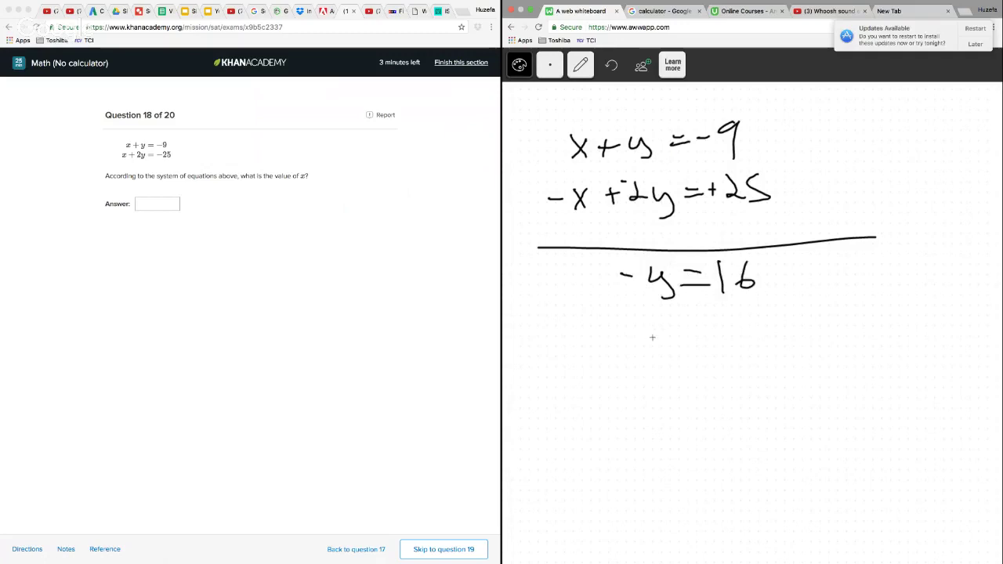
Write y = -16 under the sum and substitute into the first equation by noting -16 above y and 7 above x
{"action": "left_click_drag", "start_coordinate": [666, 331], "coordinate": [679, 340]}
{"action": "left_click_drag", "start_coordinate": [685, 329], "coordinate": [680, 358]}
{"action": "left_click_drag", "start_coordinate": [743, 320], "coordinate": [742, 347]}
{"action": "left_click_drag", "start_coordinate": [771, 324], "coordinate": [761, 337]}
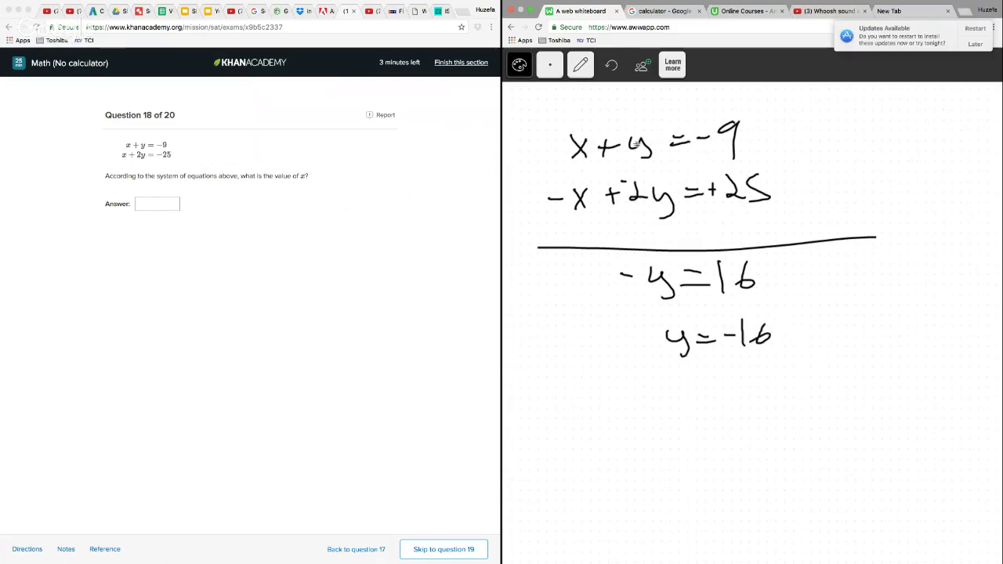
{"action": "left_click_drag", "start_coordinate": [621, 119], "coordinate": [631, 118]}
{"action": "mouse_move", "coordinate": [636, 109]}
{"action": "left_mouse_down"}
{"action": "mouse_move", "coordinate": [636, 123]}
{"action": "mouse_move", "coordinate": [646, 118]}
{"action": "left_mouse_up"}
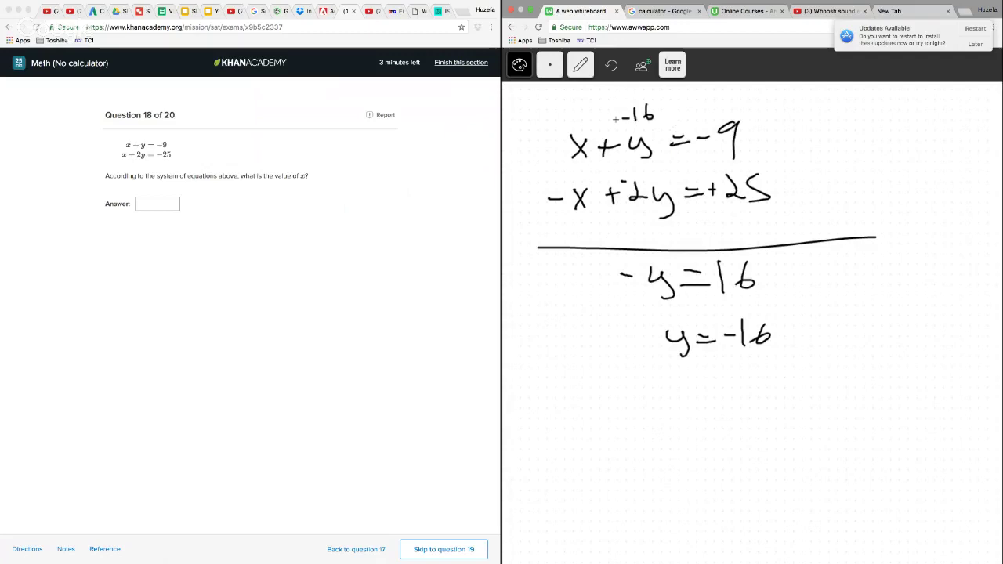
{"action": "left_click_drag", "start_coordinate": [567, 105], "coordinate": [578, 124]}
Enter 7 as the answer to question 18 and go on to question 19
{"action": "left_click", "coordinate": [152, 204]}
{"action": "left_click", "coordinate": [152, 204]}
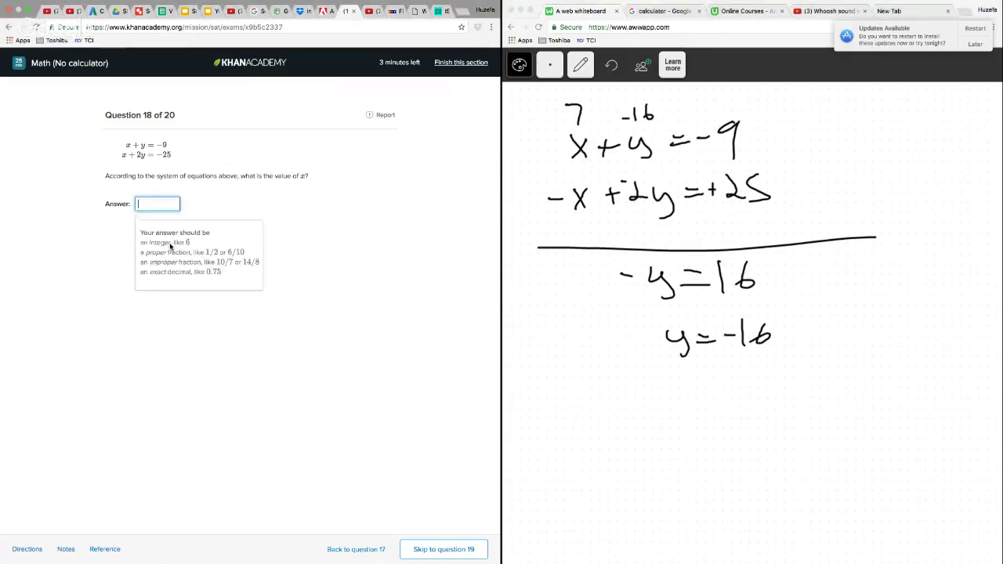
{"action": "type", "text": "7"}
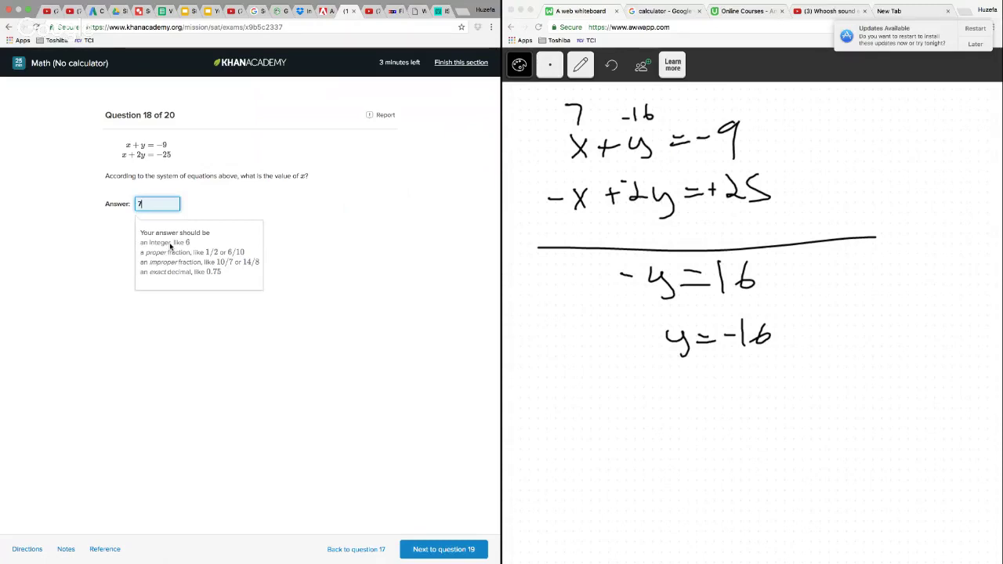
{"action": "left_click", "coordinate": [431, 548]}
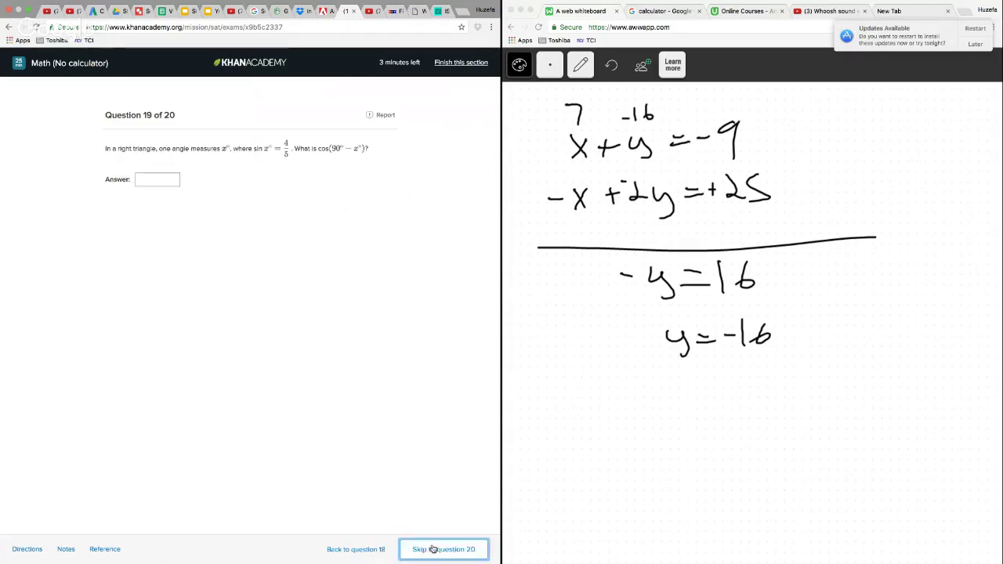
Clear the question 18 working from the whiteboard page
{"action": "left_click", "coordinate": [581, 68]}
{"action": "left_click", "coordinate": [584, 228]}
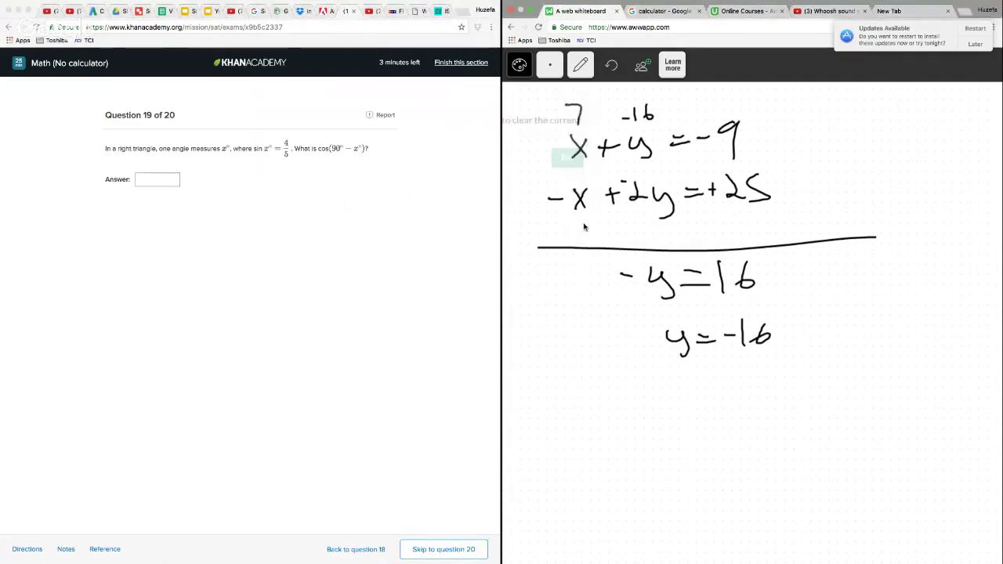
{"action": "left_click", "coordinate": [580, 163]}
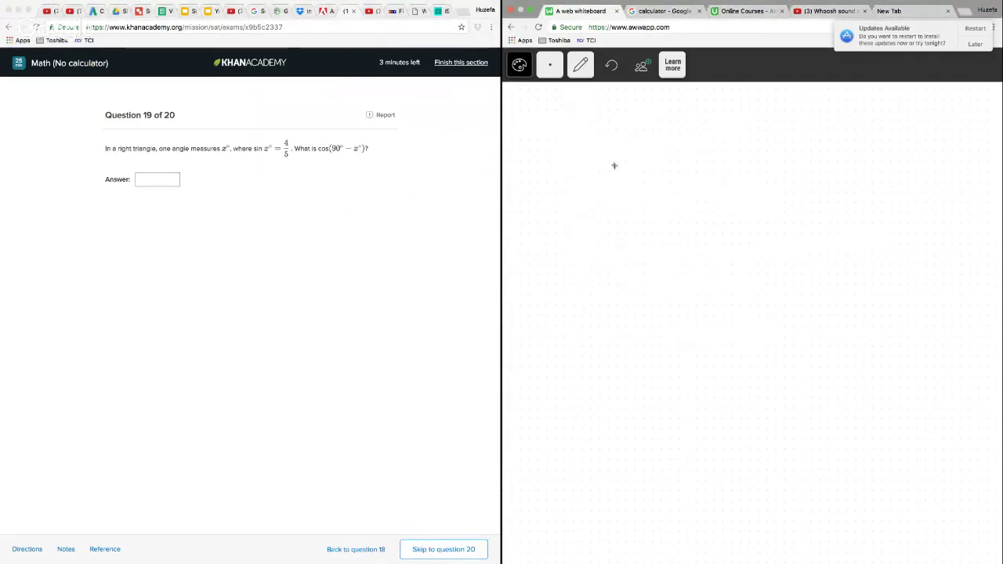
Sketch a right triangle with a right-angle mark at its lower-left corner and x at its lower-right angle
{"action": "mouse_move", "coordinate": [614, 140]}
{"action": "left_mouse_down"}
{"action": "mouse_move", "coordinate": [618, 287]}
{"action": "mouse_move", "coordinate": [776, 265]}
{"action": "mouse_move", "coordinate": [640, 166]}
{"action": "mouse_move", "coordinate": [786, 265]}
{"action": "mouse_move", "coordinate": [764, 274]}
{"action": "left_mouse_up"}
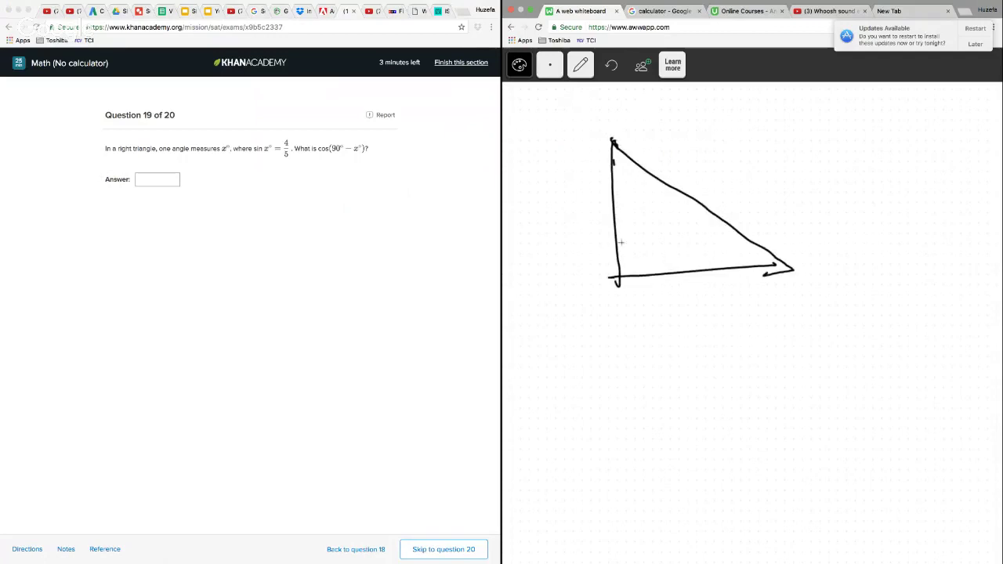
{"action": "left_click_drag", "start_coordinate": [618, 256], "coordinate": [638, 276]}
{"action": "mouse_move", "coordinate": [735, 250]}
{"action": "left_mouse_down"}
{"action": "mouse_move", "coordinate": [749, 261]}
{"action": "mouse_move", "coordinate": [732, 265]}
{"action": "left_mouse_up"}
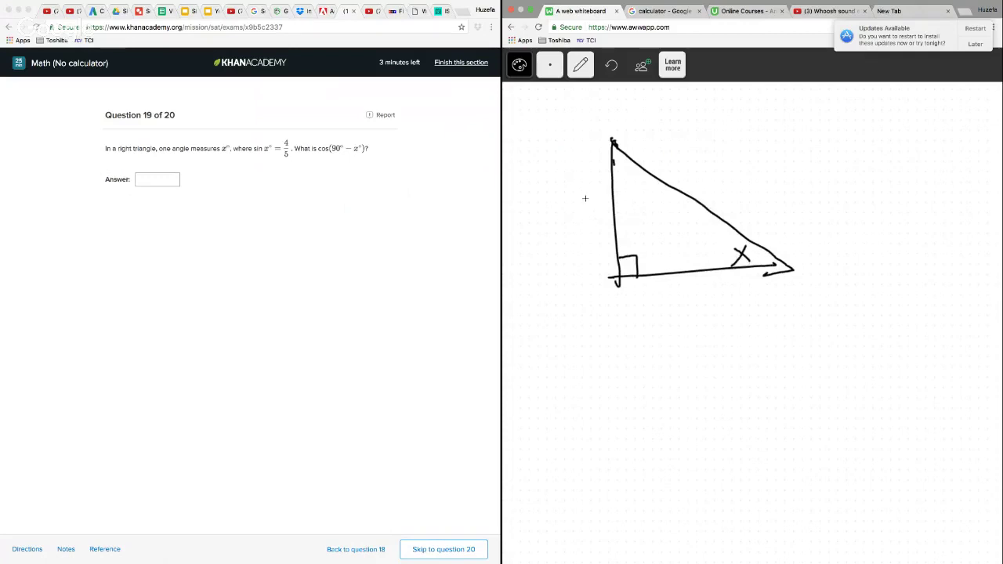
Label the triangle's vertical side 4, hypotenuse 5 and base 3, and put a small mark inside its top angle
{"action": "left_click_drag", "start_coordinate": [584, 198], "coordinate": [599, 210]}
{"action": "left_click_drag", "start_coordinate": [594, 199], "coordinate": [592, 227]}
{"action": "left_click_drag", "start_coordinate": [720, 159], "coordinate": [711, 180]}
{"action": "left_click_drag", "start_coordinate": [702, 281], "coordinate": [705, 298]}
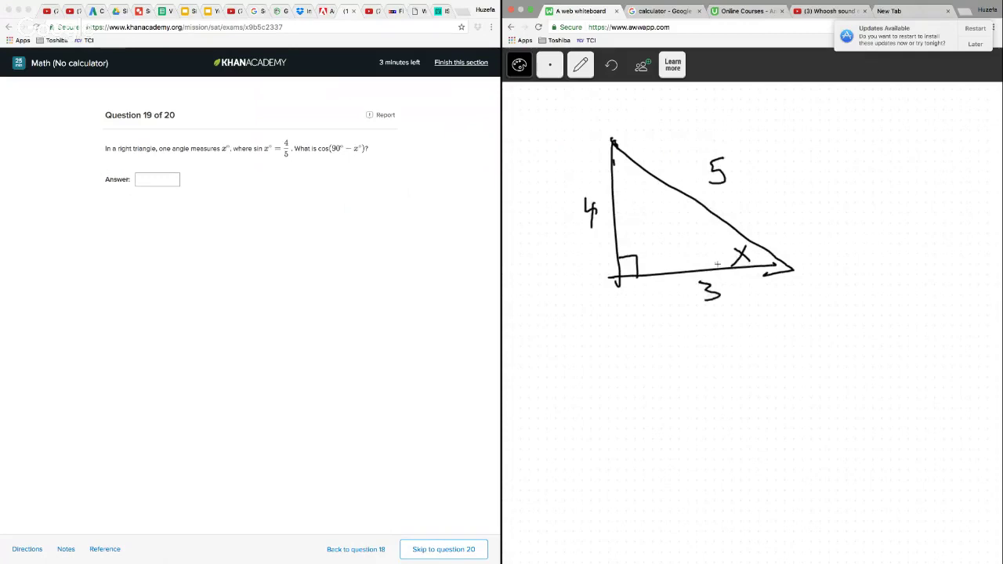
{"action": "left_click", "coordinate": [621, 161]}
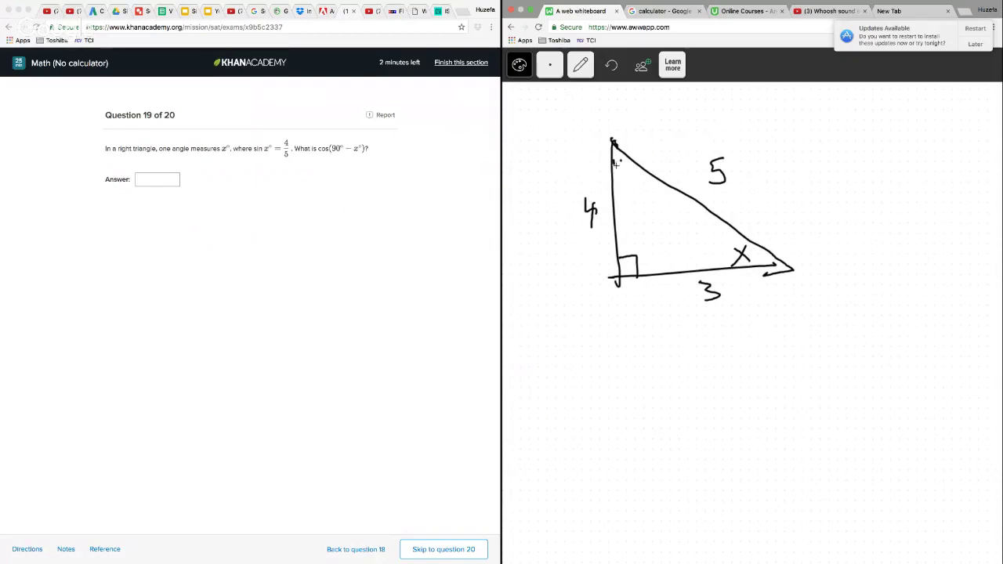
{"action": "left_click_drag", "start_coordinate": [619, 160], "coordinate": [622, 164]}
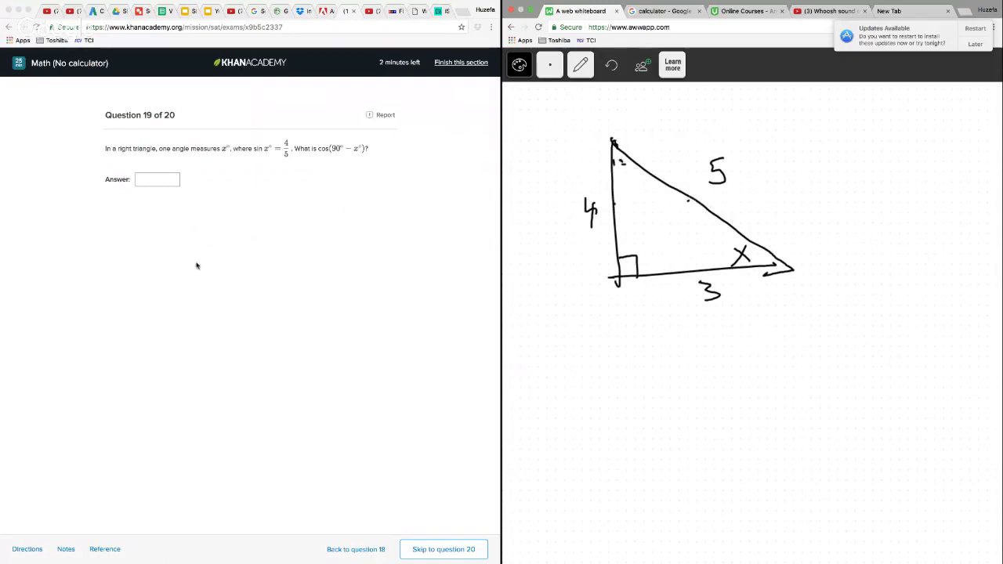
Enter 4/5 as the answer to question 19
{"action": "left_click", "coordinate": [145, 193]}
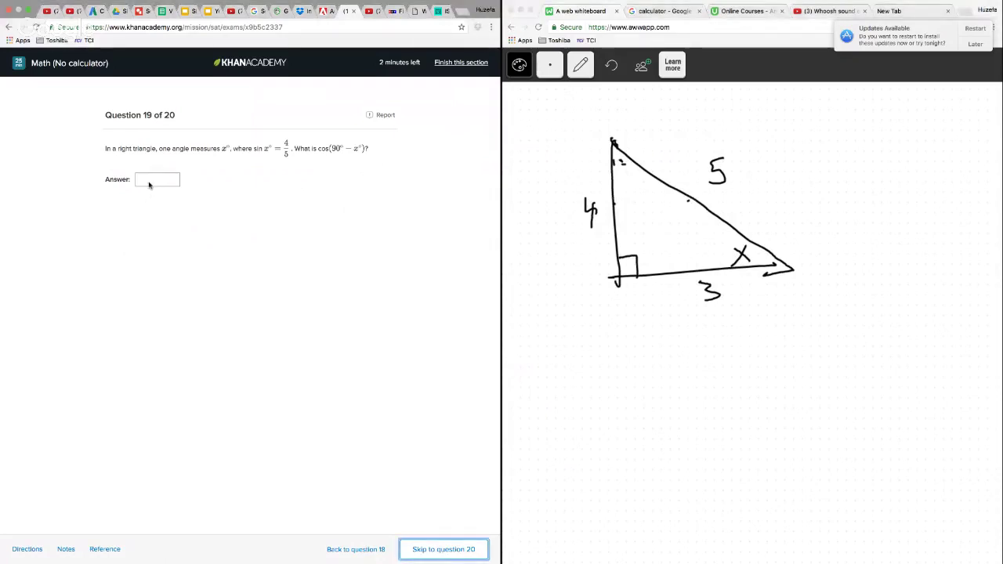
{"action": "left_click", "coordinate": [149, 184]}
{"action": "type", "text": "4/5"}
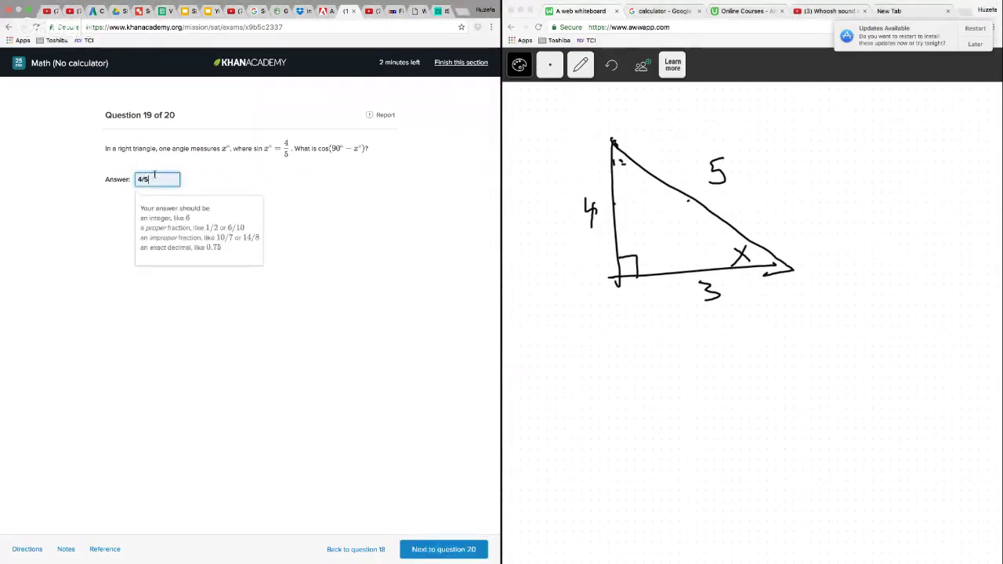
Annotate the triangle with an arrow from x towards the side labelled 4, darken the top-angle mark, and retrace the two sides meeting there
{"action": "left_click", "coordinate": [737, 257]}
{"action": "mouse_move", "coordinate": [733, 254]}
{"action": "left_mouse_down"}
{"action": "mouse_move", "coordinate": [638, 222]}
{"action": "mouse_move", "coordinate": [647, 210]}
{"action": "left_mouse_up"}
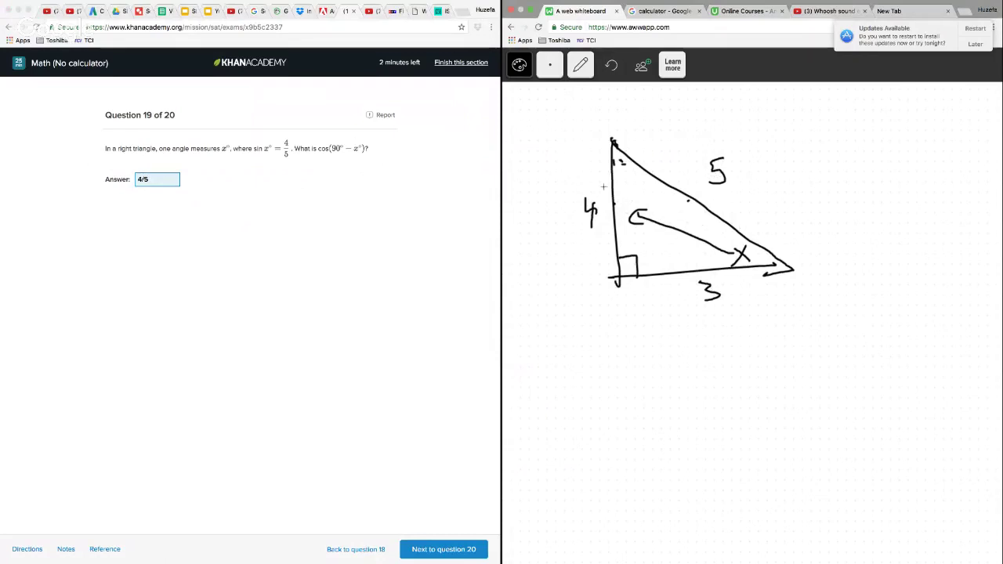
{"action": "left_click_drag", "start_coordinate": [631, 161], "coordinate": [628, 168]}
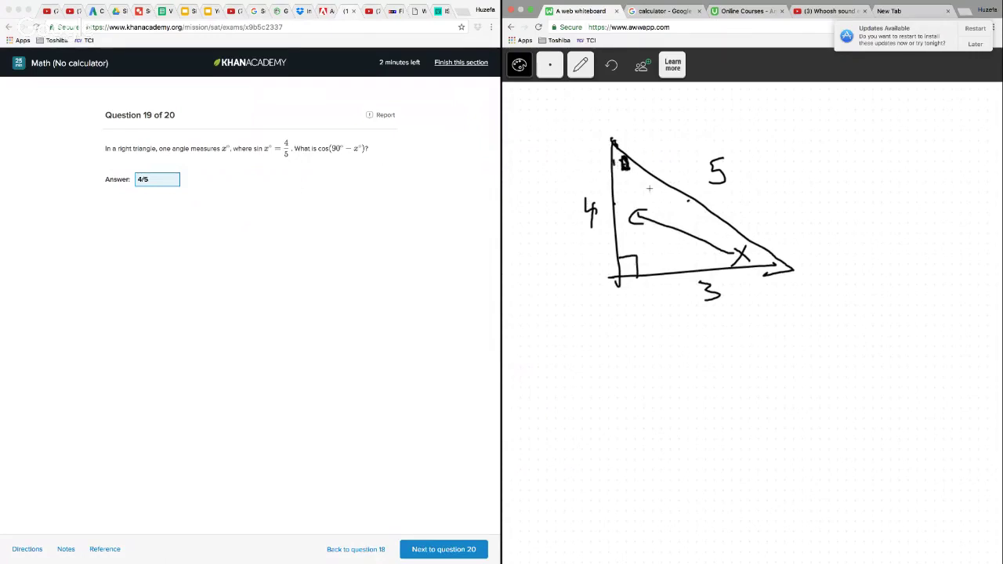
{"action": "mouse_move", "coordinate": [613, 143]}
{"action": "left_mouse_down"}
{"action": "mouse_move", "coordinate": [619, 276]}
{"action": "mouse_move", "coordinate": [705, 221]}
{"action": "mouse_move", "coordinate": [749, 257]}
{"action": "left_mouse_up"}
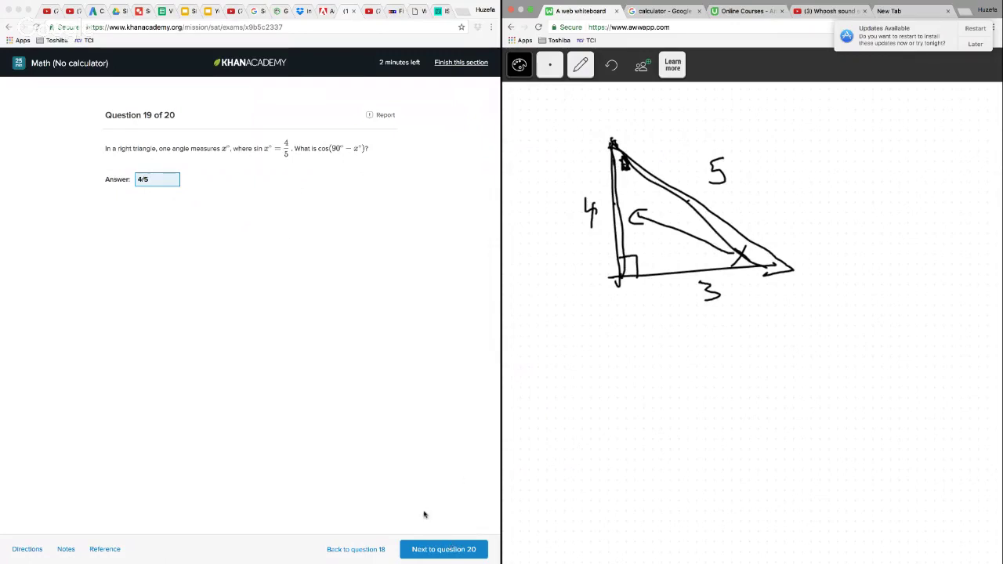
Go on to question 20 and clear the question 19 triangle from the whiteboard page
{"action": "left_click", "coordinate": [465, 552]}
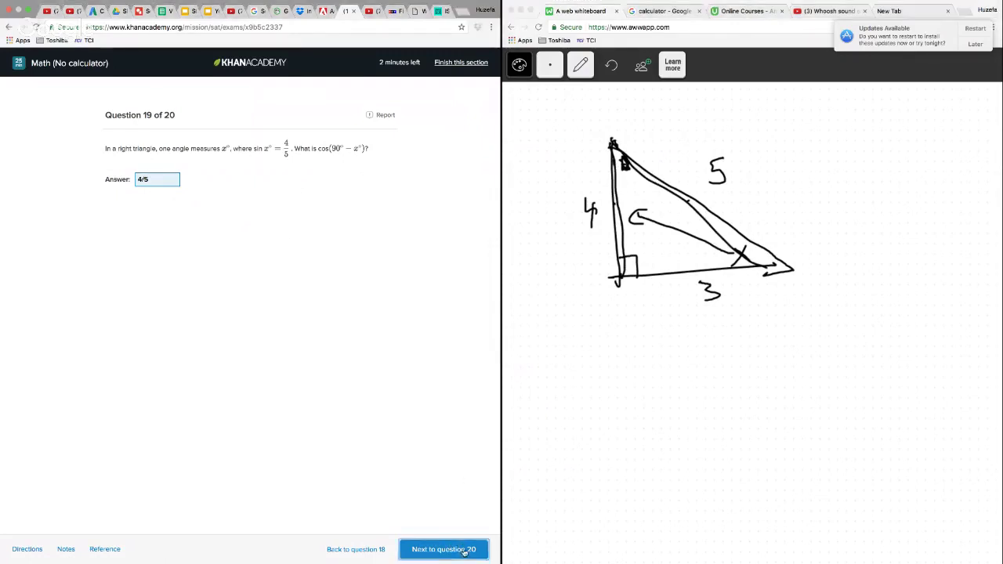
{"action": "left_click", "coordinate": [581, 64]}
{"action": "left_click", "coordinate": [584, 153]}
{"action": "mouse_move", "coordinate": [603, 130]}
{"action": "left_mouse_down"}
{"action": "mouse_move", "coordinate": [578, 327]}
{"action": "mouse_move", "coordinate": [611, 126]}
{"action": "left_mouse_up"}
{"action": "left_click", "coordinate": [581, 65]}
{"action": "left_click", "coordinate": [581, 101]}
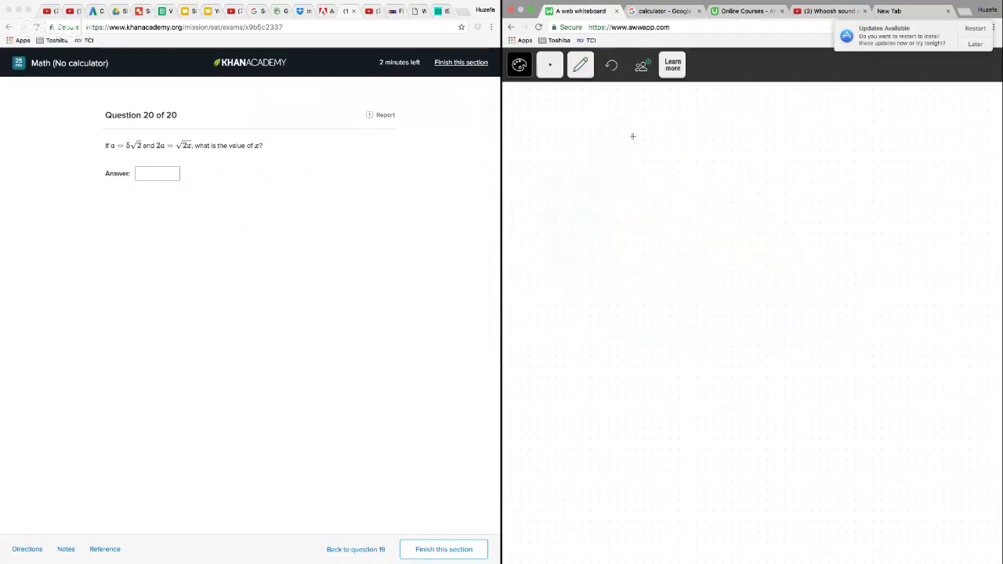
Write the equation 2(5√2) = √(2x) at the top of the whiteboard for question 20
{"action": "mouse_move", "coordinate": [632, 131]}
{"action": "left_mouse_down"}
{"action": "mouse_move", "coordinate": [624, 160]}
{"action": "mouse_move", "coordinate": [657, 127]}
{"action": "mouse_move", "coordinate": [666, 156]}
{"action": "left_mouse_up"}
{"action": "left_click_drag", "start_coordinate": [577, 137], "coordinate": [594, 163]}
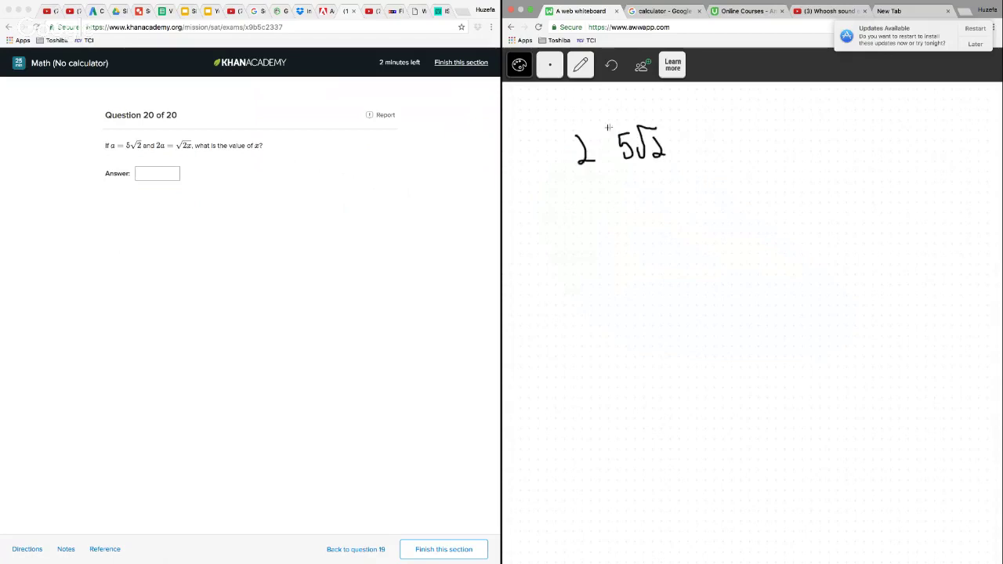
{"action": "left_click_drag", "start_coordinate": [620, 122], "coordinate": [626, 175]}
{"action": "left_click_drag", "start_coordinate": [667, 115], "coordinate": [686, 171]}
{"action": "mouse_move", "coordinate": [704, 141]}
{"action": "left_mouse_down"}
{"action": "mouse_move", "coordinate": [731, 147]}
{"action": "mouse_move", "coordinate": [800, 114]}
{"action": "mouse_move", "coordinate": [774, 152]}
{"action": "mouse_move", "coordinate": [784, 155]}
{"action": "left_mouse_up"}
{"action": "left_click_drag", "start_coordinate": [786, 140], "coordinate": [799, 157]}
{"action": "left_click_drag", "start_coordinate": [798, 138], "coordinate": [786, 159]}
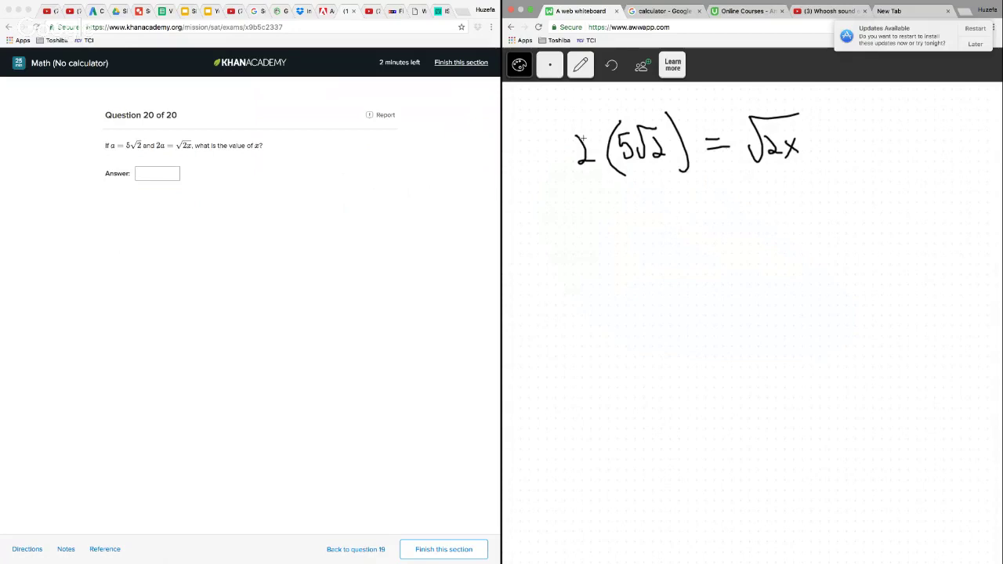
Draw an arc from the 2 to the 5, write 10√2 = √(2x) on the second line, and point an arrow at its x
{"action": "left_click_drag", "start_coordinate": [582, 138], "coordinate": [594, 124]}
{"action": "mouse_move", "coordinate": [626, 227]}
{"action": "left_mouse_down"}
{"action": "mouse_move", "coordinate": [627, 250]}
{"action": "mouse_move", "coordinate": [640, 228]}
{"action": "mouse_move", "coordinate": [688, 212]}
{"action": "mouse_move", "coordinate": [677, 246]}
{"action": "mouse_move", "coordinate": [740, 228]}
{"action": "mouse_move", "coordinate": [741, 237]}
{"action": "left_mouse_up"}
{"action": "mouse_move", "coordinate": [752, 235]}
{"action": "left_mouse_down"}
{"action": "mouse_move", "coordinate": [798, 201]}
{"action": "mouse_move", "coordinate": [789, 241]}
{"action": "mouse_move", "coordinate": [808, 246]}
{"action": "left_mouse_up"}
{"action": "left_click_drag", "start_coordinate": [806, 228], "coordinate": [793, 248]}
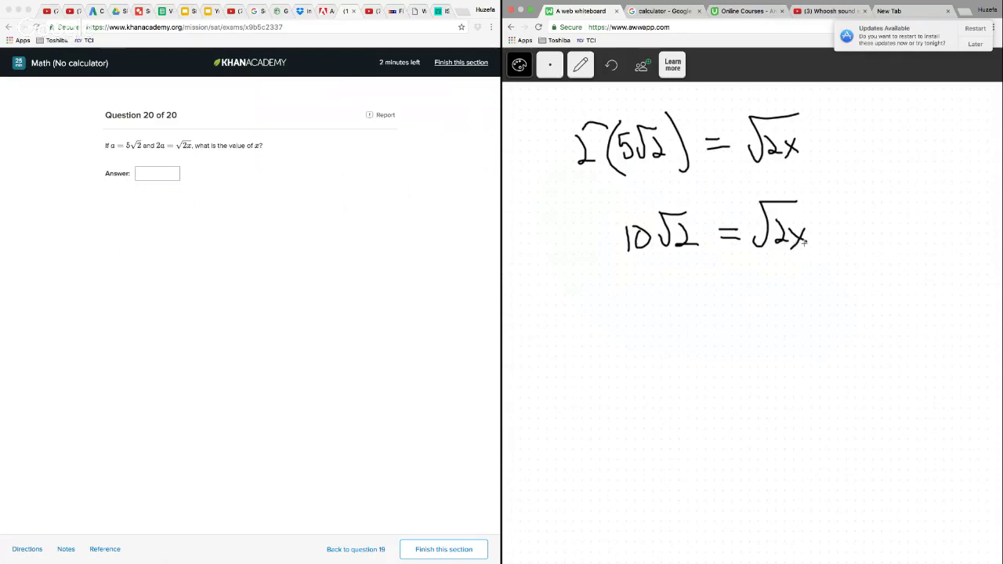
{"action": "mouse_move", "coordinate": [801, 295]}
{"action": "left_mouse_down"}
{"action": "mouse_move", "coordinate": [799, 262]}
{"action": "mouse_move", "coordinate": [809, 274]}
{"action": "left_mouse_up"}
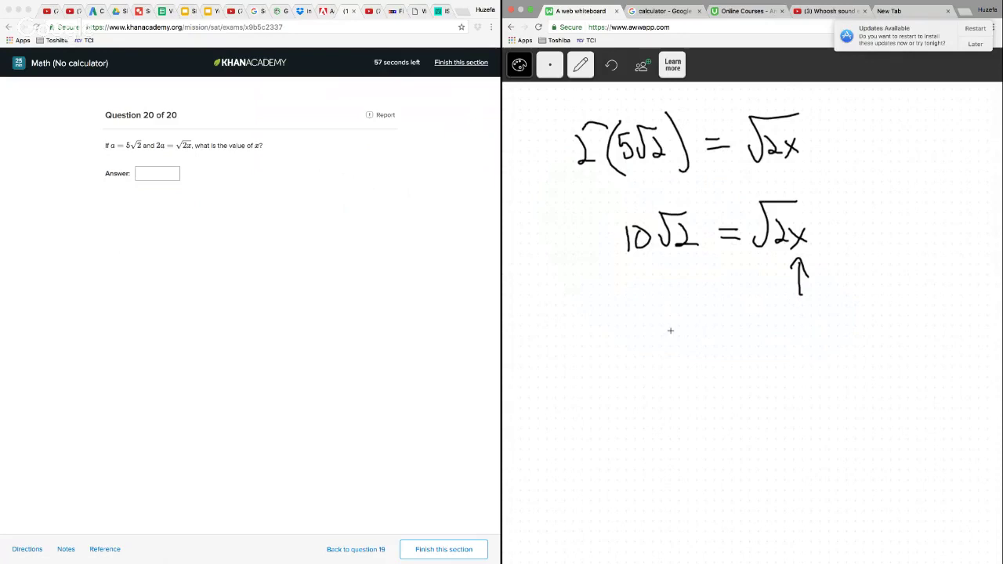
Start a third line with 10√, and extend the second line with = √2 · √x, bracketing √x to the 10
{"action": "left_click_drag", "start_coordinate": [671, 331], "coordinate": [671, 358]}
{"action": "left_click_drag", "start_coordinate": [684, 332], "coordinate": [724, 317]}
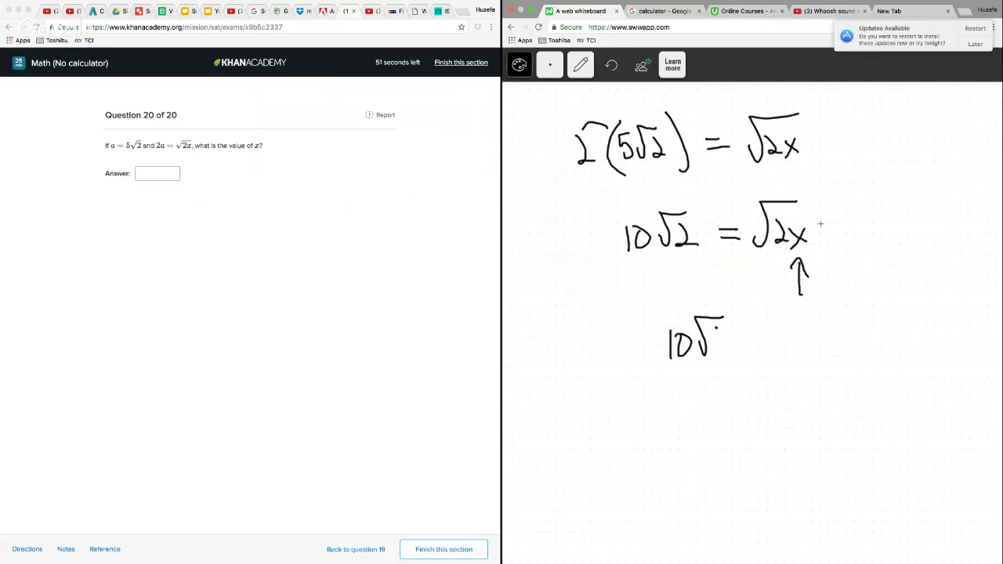
{"action": "left_click_drag", "start_coordinate": [821, 235], "coordinate": [842, 243]}
{"action": "mouse_move", "coordinate": [867, 235]}
{"action": "left_mouse_down"}
{"action": "mouse_move", "coordinate": [889, 208]}
{"action": "mouse_move", "coordinate": [894, 243]}
{"action": "mouse_move", "coordinate": [938, 208]}
{"action": "left_mouse_up"}
{"action": "left_click", "coordinate": [903, 236]}
{"action": "mouse_move", "coordinate": [927, 221]}
{"action": "left_mouse_down"}
{"action": "mouse_move", "coordinate": [940, 236]}
{"action": "mouse_move", "coordinate": [927, 238]}
{"action": "left_mouse_up"}
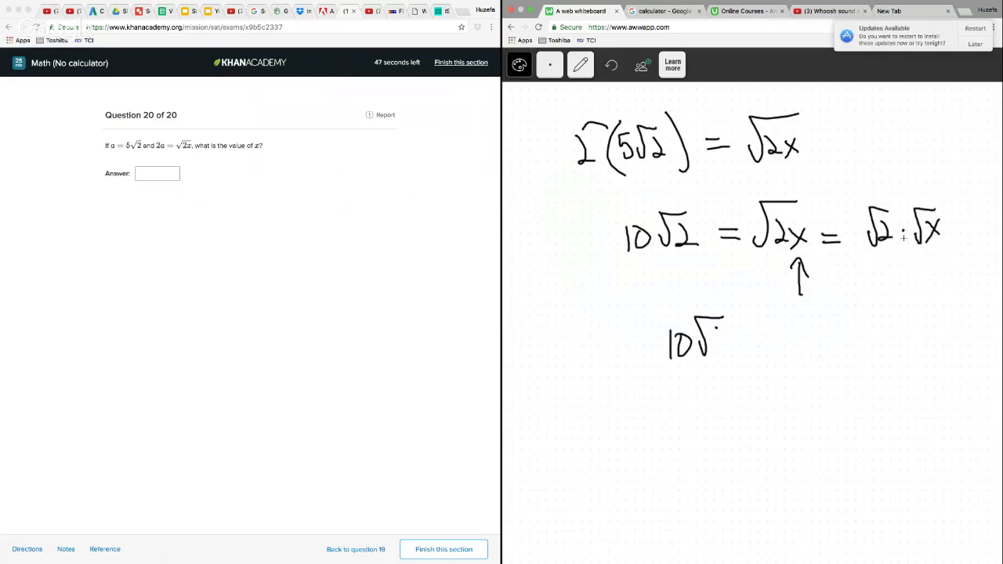
{"action": "mouse_move", "coordinate": [910, 182]}
{"action": "left_mouse_down"}
{"action": "mouse_move", "coordinate": [652, 190]}
{"action": "mouse_move", "coordinate": [640, 212]}
{"action": "left_mouse_up"}
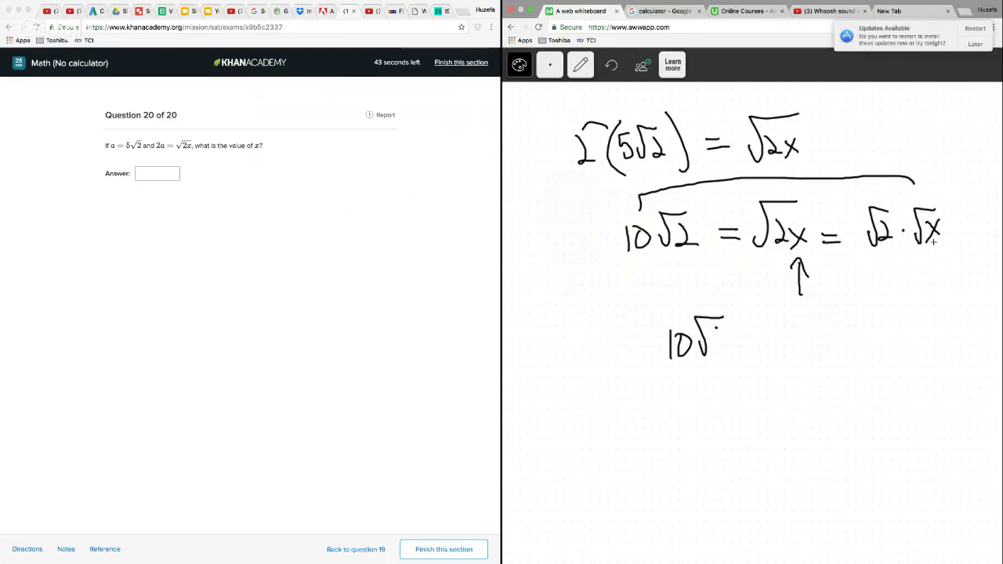
Enter 100 as the answer to question 20 and finish the Math (No calculator) section
{"action": "left_click", "coordinate": [165, 175]}
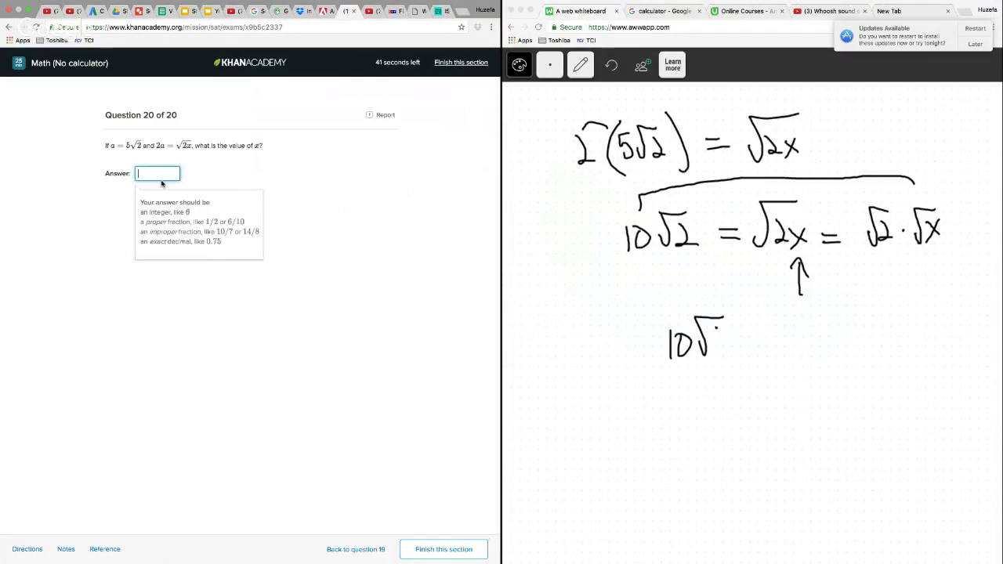
{"action": "type", "text": "100"}
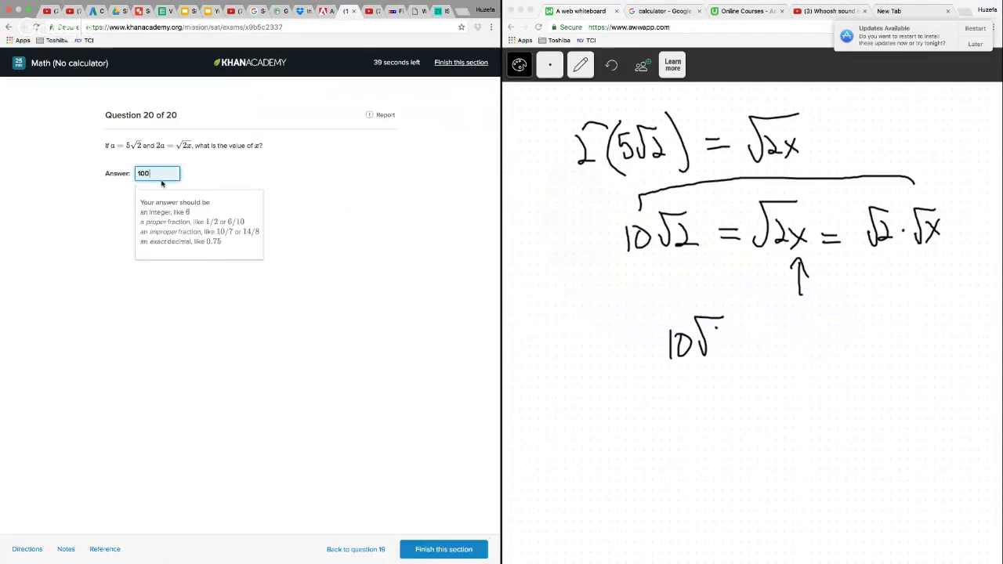
{"action": "left_click", "coordinate": [447, 551]}
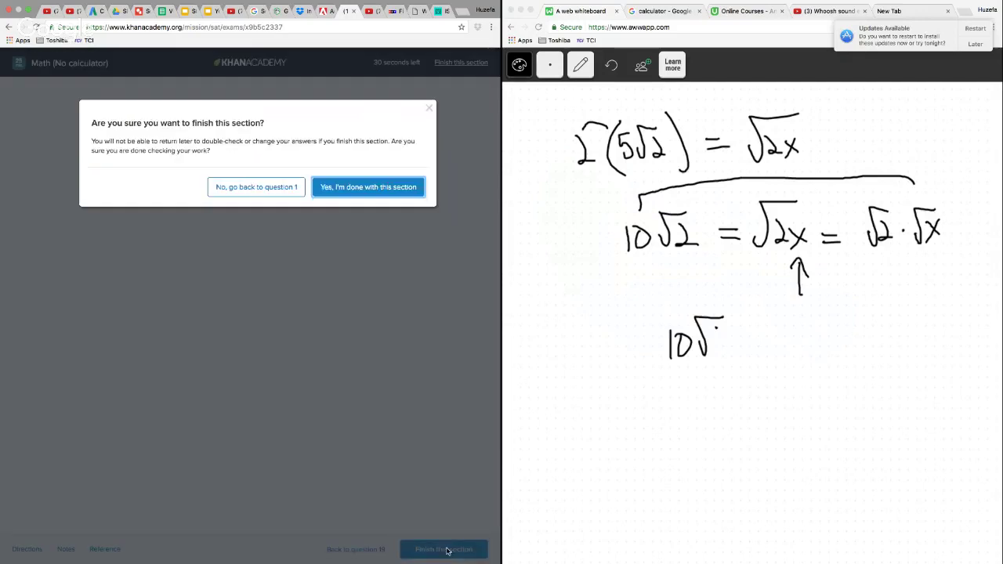
{"action": "left_click", "coordinate": [389, 190]}
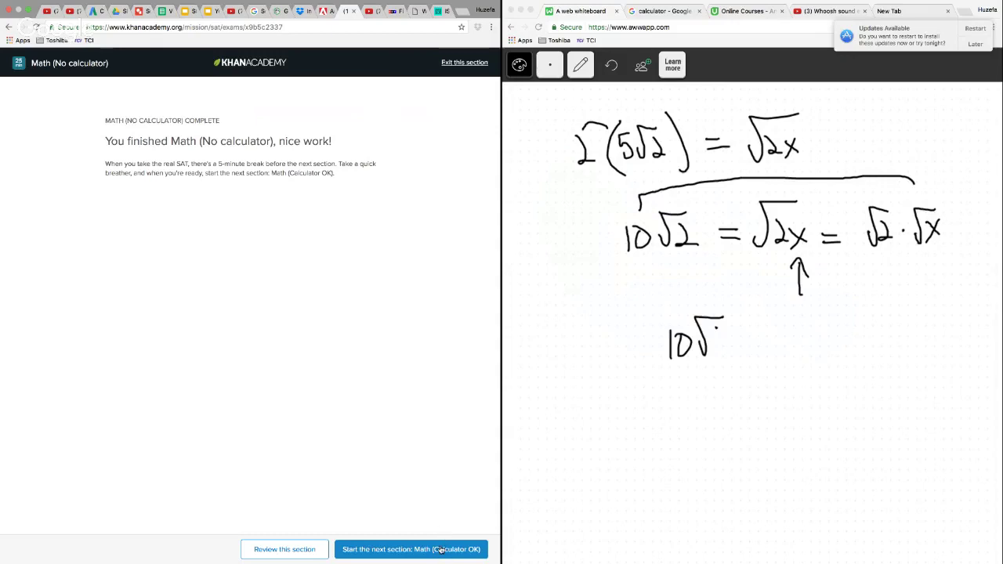
Clear the Google calculator's display, and postpone the system update reminder until tomorrow
{"action": "left_click", "coordinate": [668, 12]}
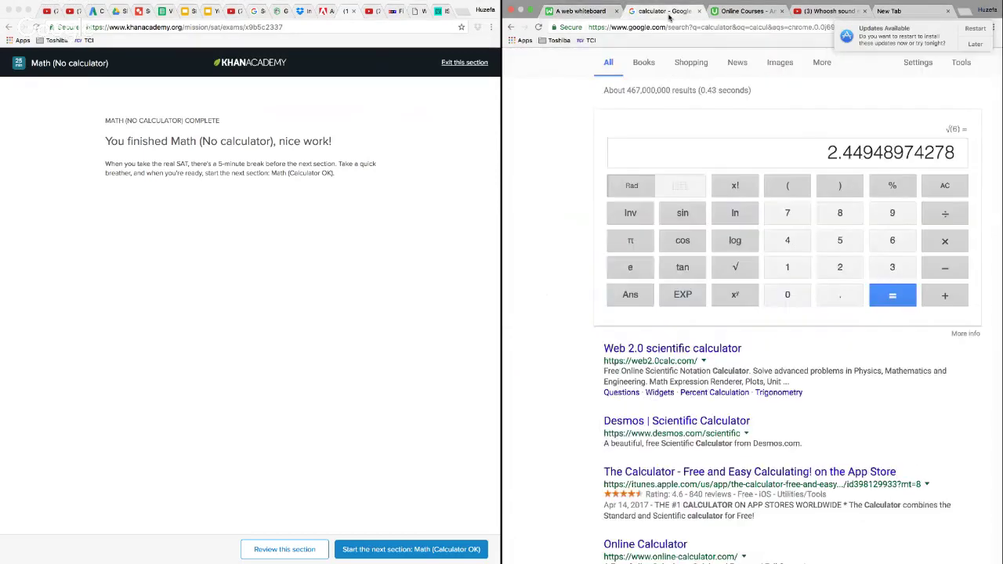
{"action": "left_click", "coordinate": [946, 186]}
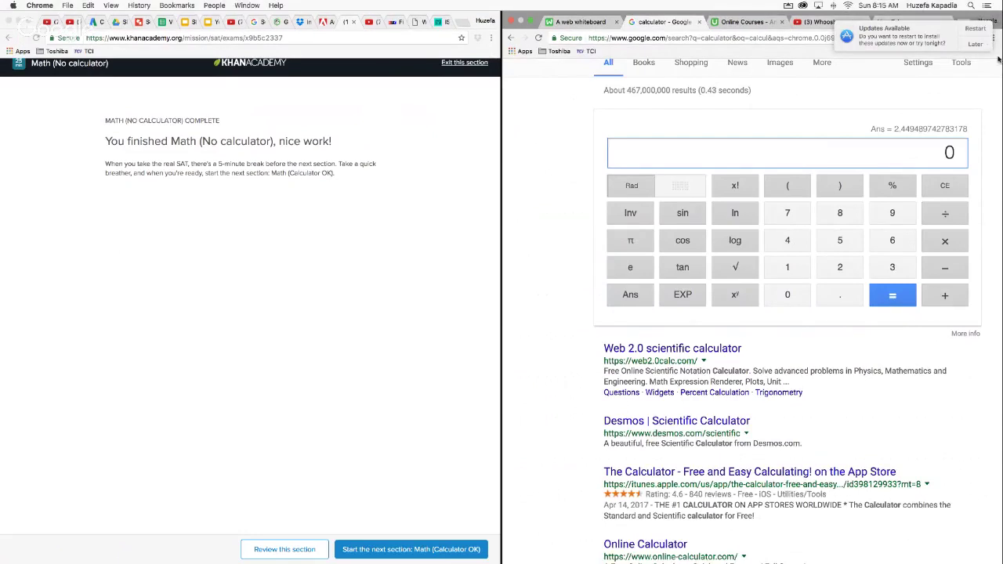
{"action": "left_click", "coordinate": [976, 44]}
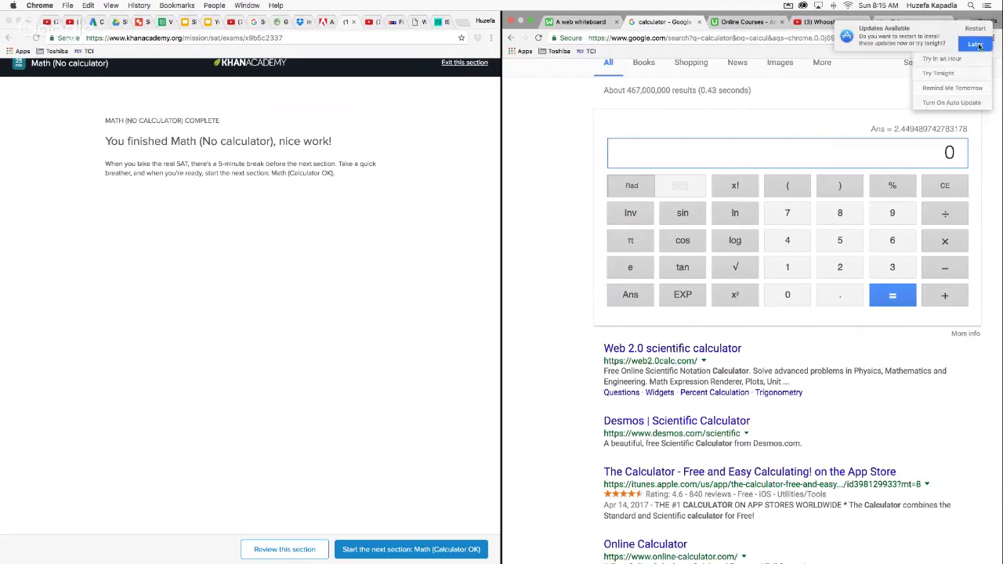
{"action": "left_click", "coordinate": [957, 88]}
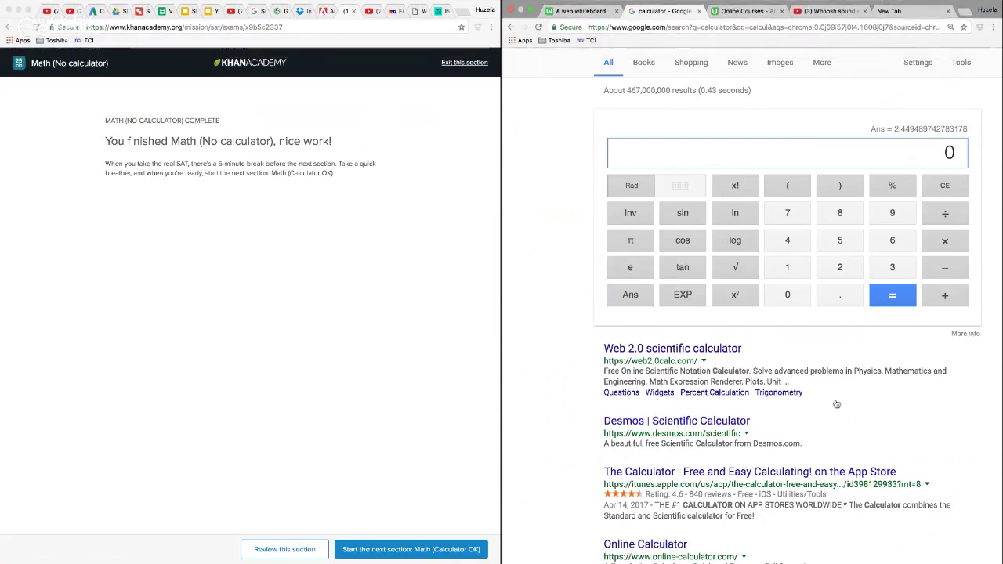
Open the Math (Calculator OK) section and start its timer
{"action": "left_click", "coordinate": [449, 552]}
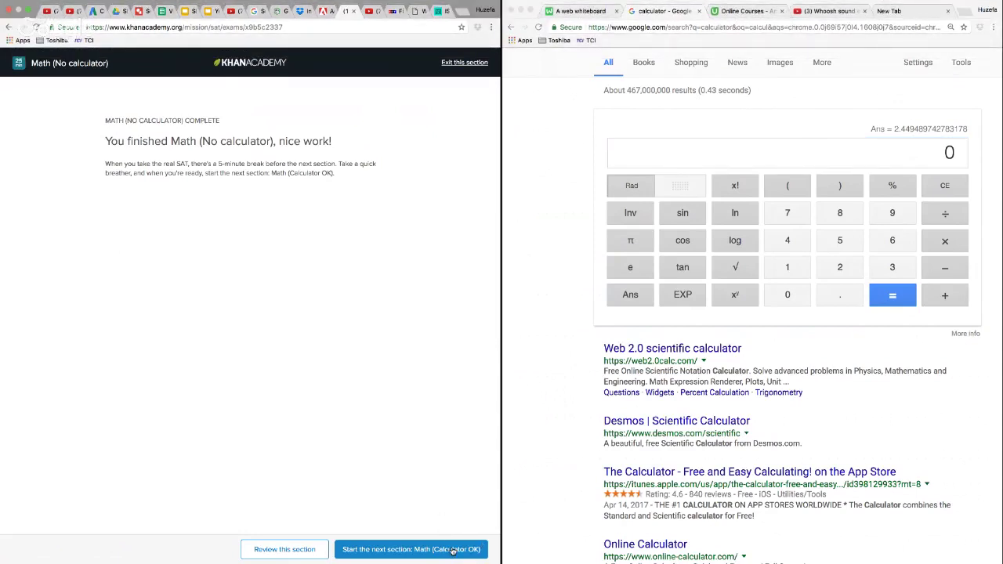
{"action": "left_click", "coordinate": [453, 551]}
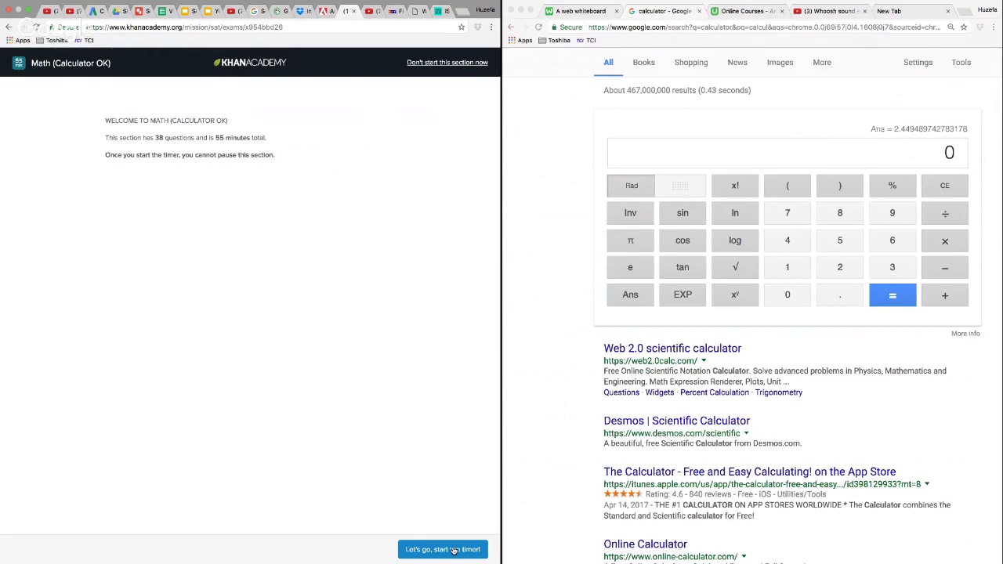
{"action": "left_click", "coordinate": [454, 551]}
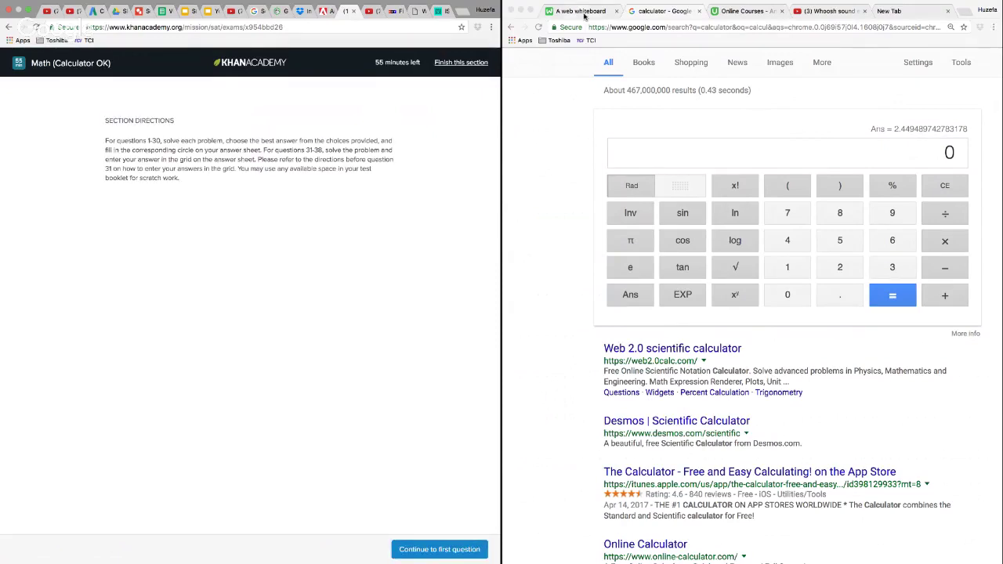
Continue to question 1 of the calculator section and clear the question 20 working from the web whiteboard
{"action": "left_click", "coordinate": [584, 14]}
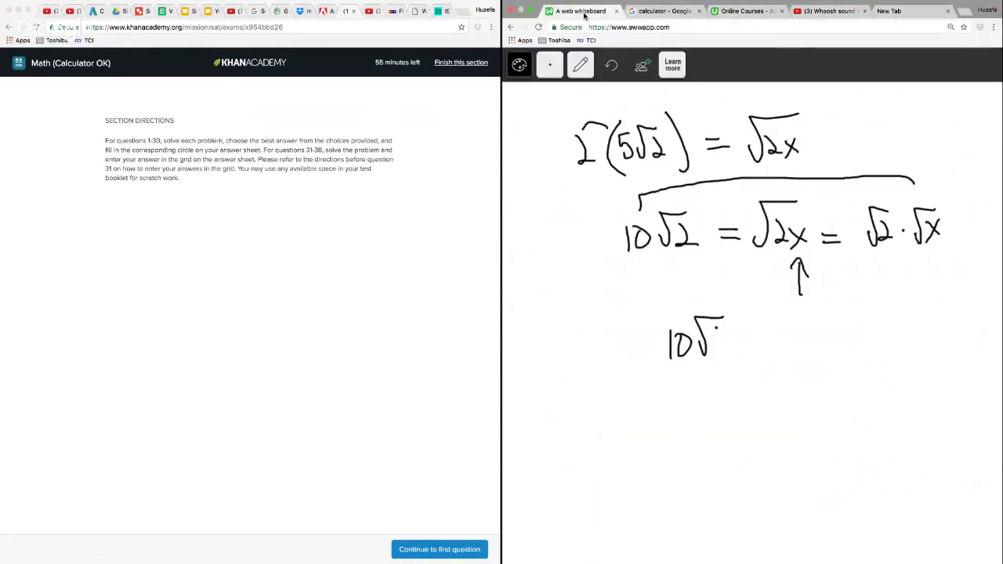
{"action": "left_click", "coordinate": [462, 551]}
{"action": "left_click", "coordinate": [580, 65]}
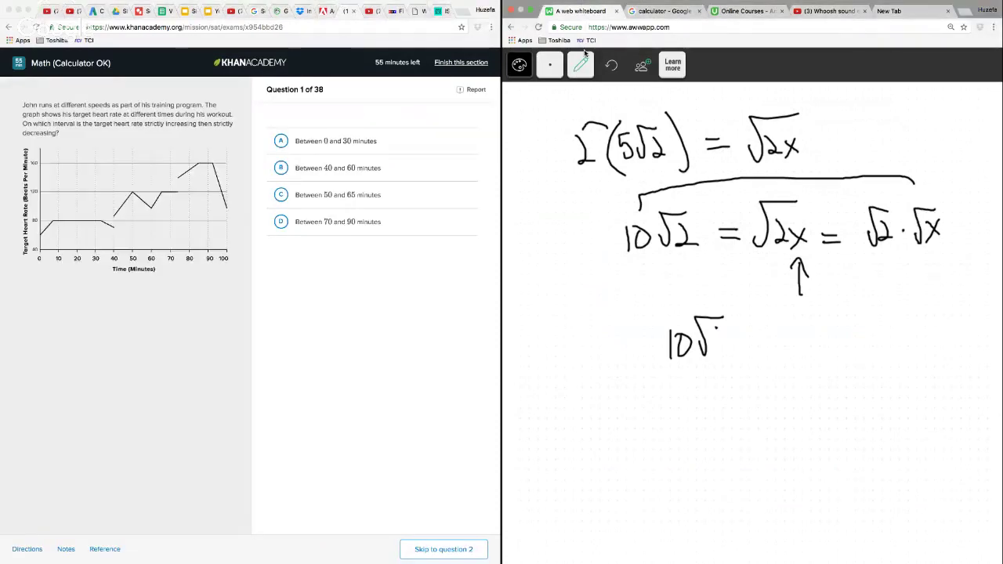
{"action": "left_click", "coordinate": [581, 232]}
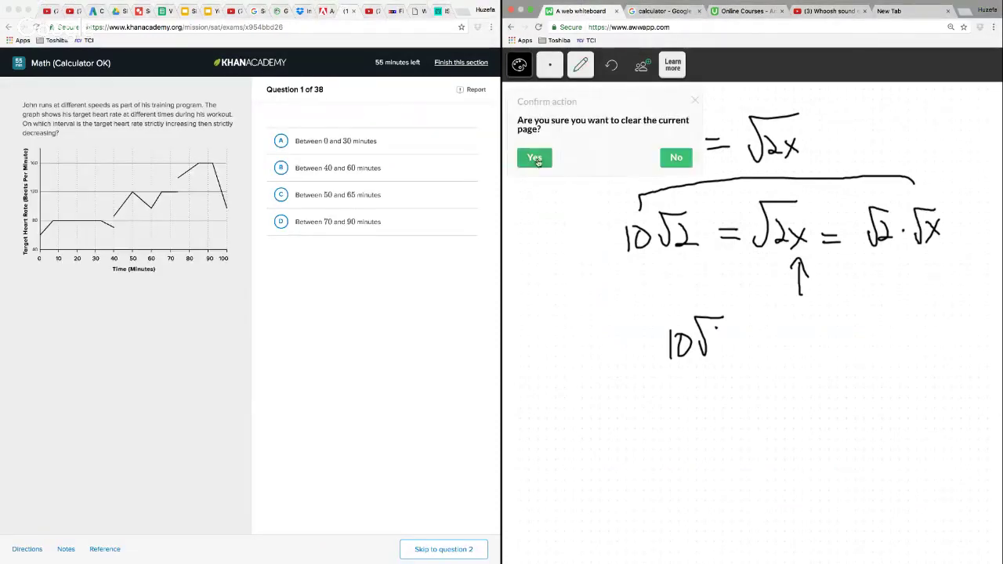
{"action": "left_click", "coordinate": [535, 139]}
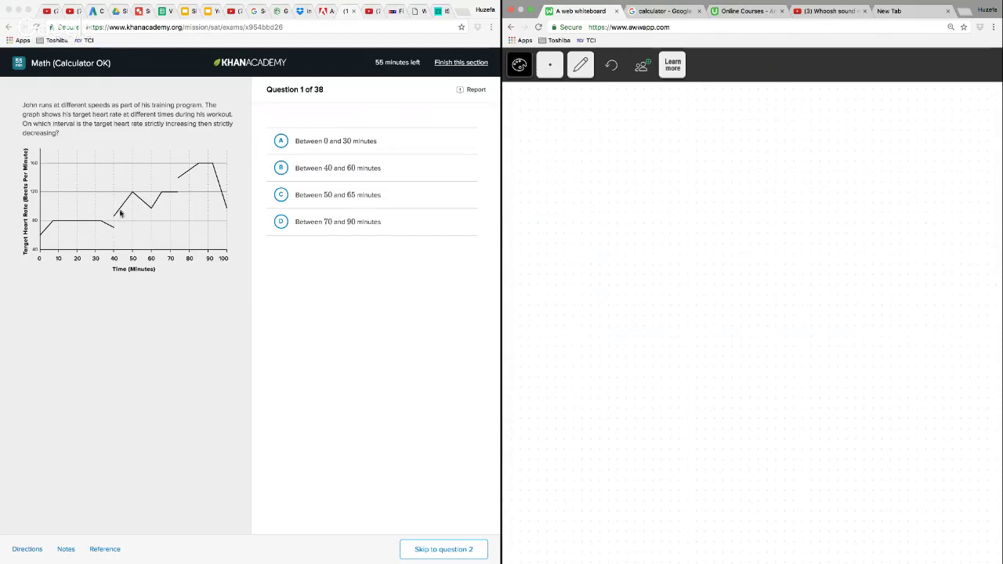
Answer question 1 with B, between 40 and 60 minutes, and go on to question 2
{"action": "left_click", "coordinate": [290, 174]}
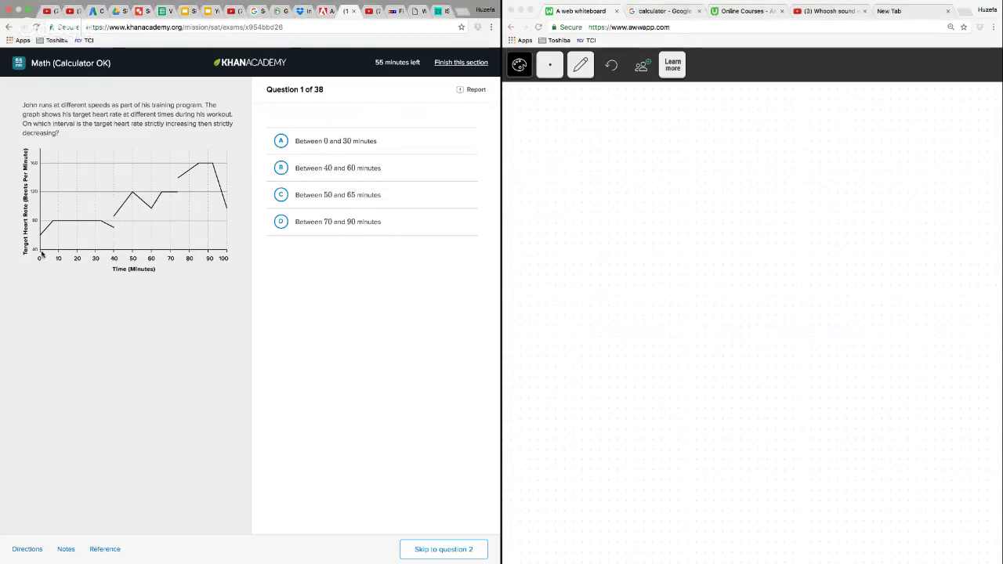
{"action": "left_click", "coordinate": [282, 175]}
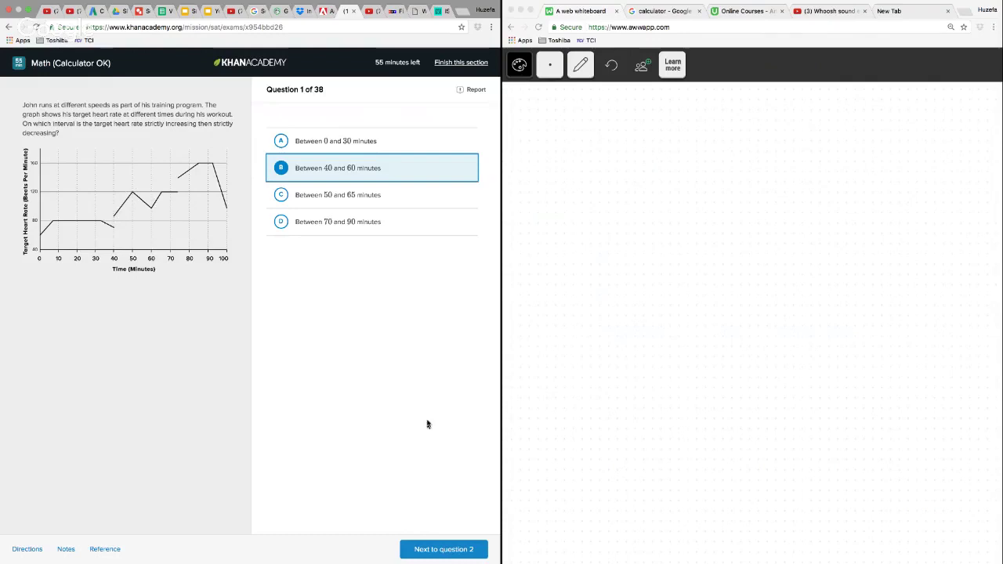
{"action": "left_click", "coordinate": [467, 551]}
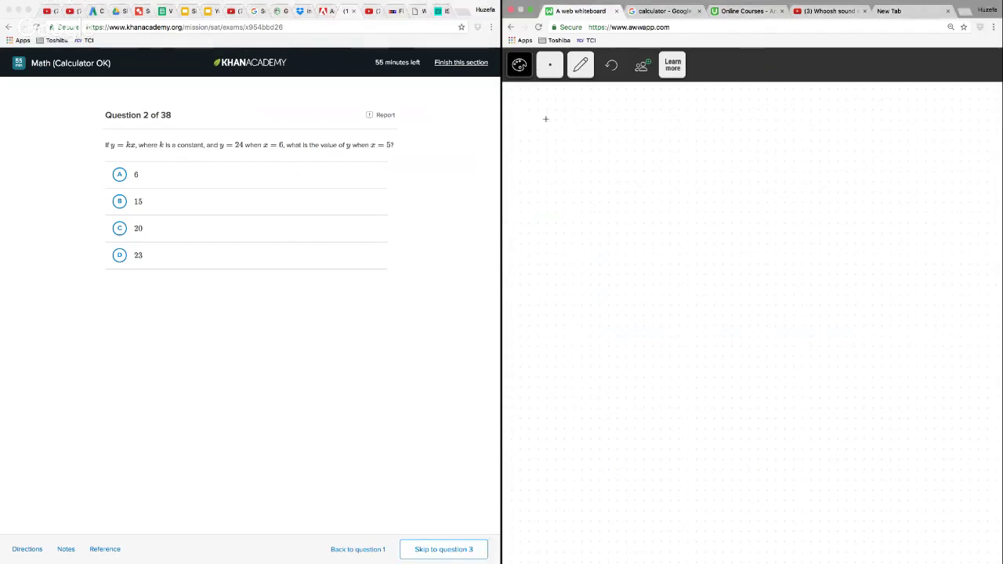
Write 24 = k·6 on the whiteboard, divide both sides by 6, and strike out the 6s on the k side
{"action": "mouse_move", "coordinate": [541, 115]}
{"action": "left_mouse_down"}
{"action": "mouse_move", "coordinate": [560, 136]}
{"action": "mouse_move", "coordinate": [608, 123]}
{"action": "left_mouse_up"}
{"action": "left_click_drag", "start_coordinate": [597, 129], "coordinate": [695, 147]}
{"action": "left_click_drag", "start_coordinate": [536, 152], "coordinate": [600, 152]}
{"action": "left_click_drag", "start_coordinate": [661, 158], "coordinate": [659, 170]}
{"action": "left_click_drag", "start_coordinate": [570, 162], "coordinate": [564, 176]}
{"action": "left_click_drag", "start_coordinate": [681, 112], "coordinate": [646, 190]}
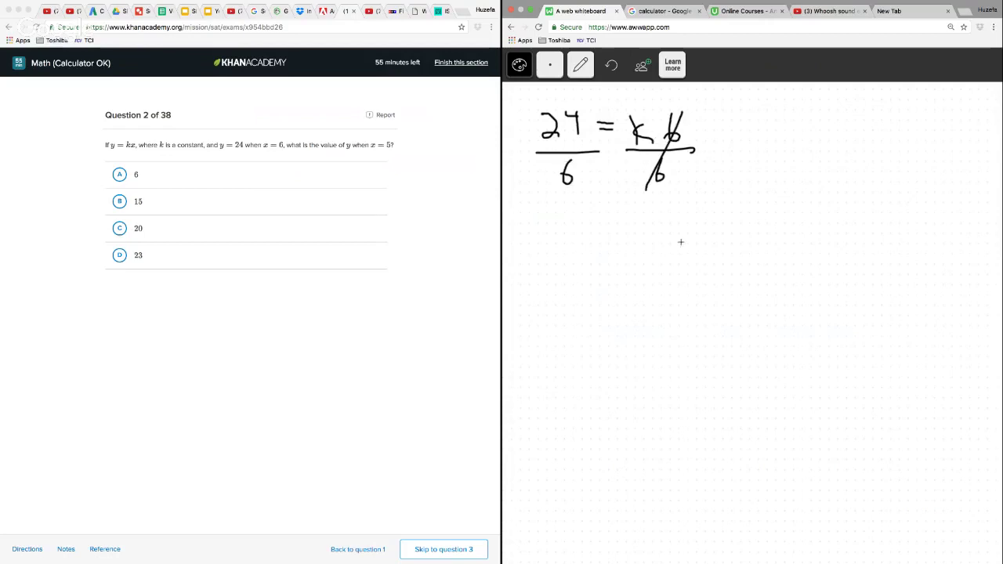
Write the result 4 = k below the division and circle it
{"action": "mouse_move", "coordinate": [656, 225]}
{"action": "left_mouse_down"}
{"action": "mouse_move", "coordinate": [654, 253]}
{"action": "mouse_move", "coordinate": [672, 249]}
{"action": "left_mouse_up"}
{"action": "mouse_move", "coordinate": [622, 240]}
{"action": "left_mouse_down"}
{"action": "mouse_move", "coordinate": [639, 247]}
{"action": "mouse_move", "coordinate": [610, 239]}
{"action": "left_mouse_up"}
{"action": "left_click_drag", "start_coordinate": [601, 226], "coordinate": [599, 261]}
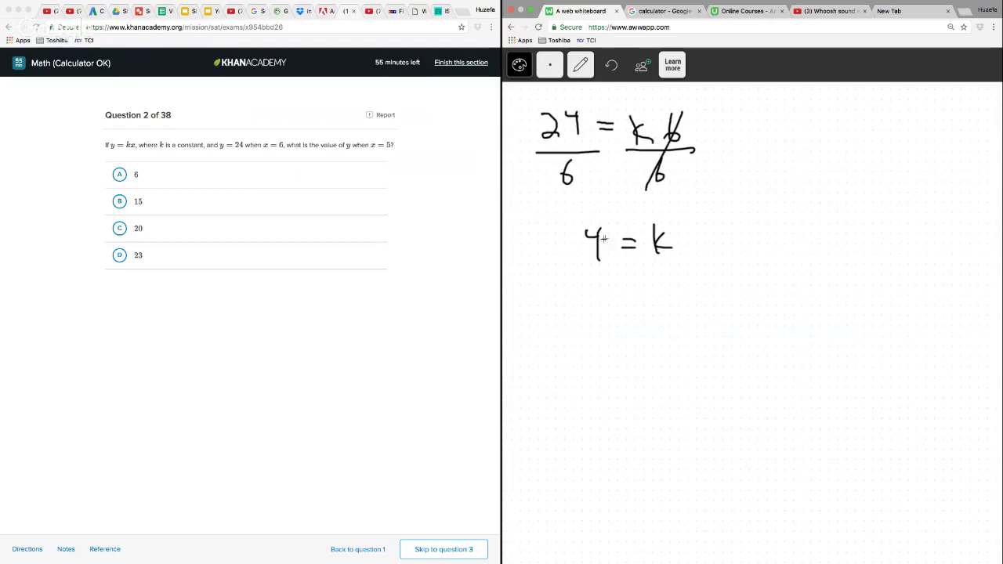
{"action": "mouse_move", "coordinate": [657, 203]}
{"action": "left_mouse_down"}
{"action": "mouse_move", "coordinate": [555, 253]}
{"action": "mouse_move", "coordinate": [683, 191]}
{"action": "left_mouse_up"}
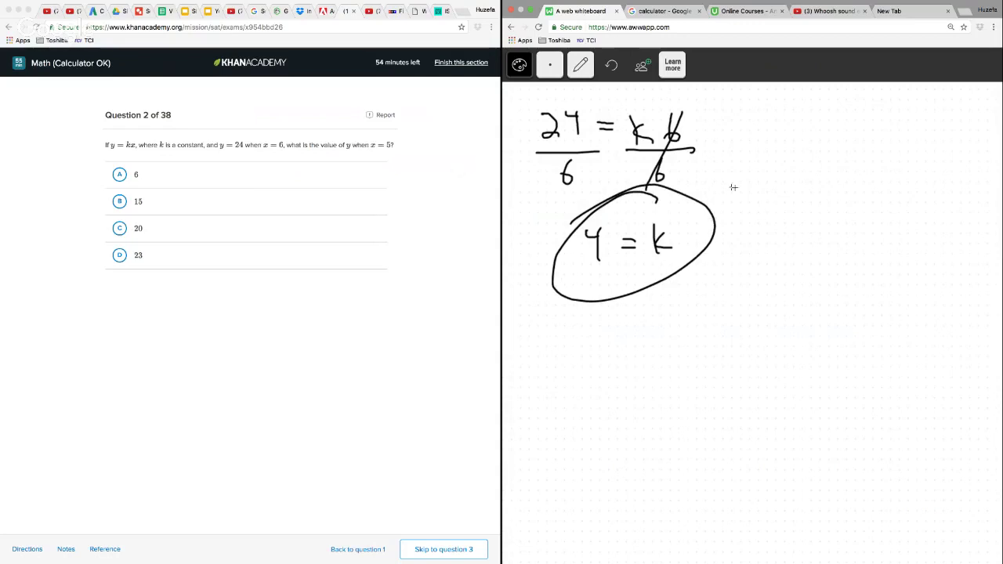
Write y = kx on the whiteboard beside the circled result, with y = 4x below it
{"action": "left_click_drag", "start_coordinate": [794, 128], "coordinate": [808, 148]}
{"action": "mouse_move", "coordinate": [817, 125]}
{"action": "left_mouse_down"}
{"action": "mouse_move", "coordinate": [795, 161]}
{"action": "mouse_move", "coordinate": [842, 133]}
{"action": "left_mouse_up"}
{"action": "left_click_drag", "start_coordinate": [830, 145], "coordinate": [891, 148]}
{"action": "left_click_drag", "start_coordinate": [889, 130], "coordinate": [871, 153]}
{"action": "left_click_drag", "start_coordinate": [815, 188], "coordinate": [820, 214]}
{"action": "left_click_drag", "start_coordinate": [838, 192], "coordinate": [888, 192]}
{"action": "mouse_move", "coordinate": [881, 180]}
{"action": "left_mouse_down"}
{"action": "mouse_move", "coordinate": [882, 208]}
{"action": "mouse_move", "coordinate": [910, 189]}
{"action": "mouse_move", "coordinate": [895, 208]}
{"action": "left_mouse_up"}
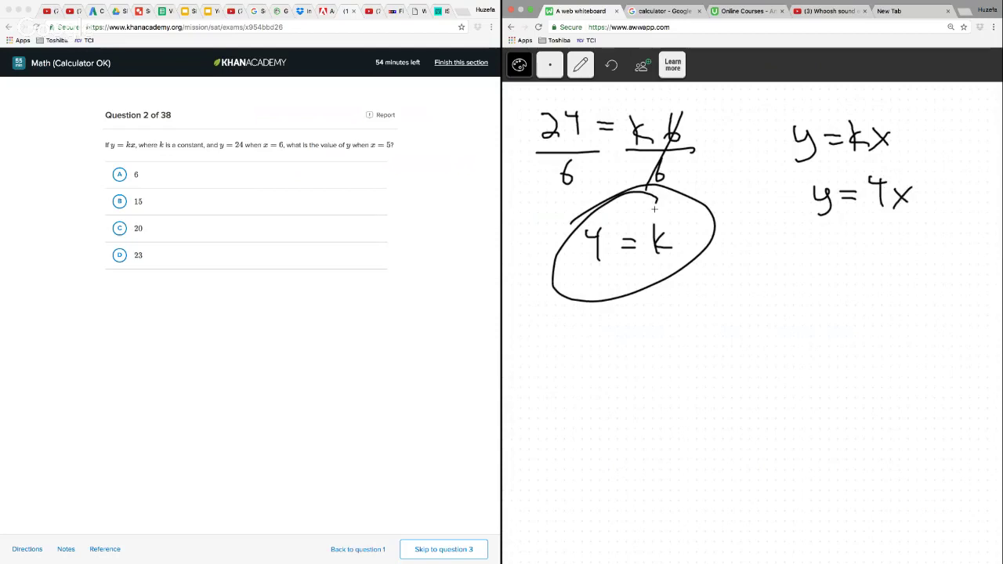
Substitute 5 for x by writing y = 4(5), and write y = 20 underneath
{"action": "left_click_drag", "start_coordinate": [814, 251], "coordinate": [824, 285]}
{"action": "mouse_move", "coordinate": [853, 252]}
{"action": "left_mouse_down"}
{"action": "mouse_move", "coordinate": [872, 251]}
{"action": "mouse_move", "coordinate": [871, 260]}
{"action": "mouse_move", "coordinate": [894, 251]}
{"action": "left_mouse_up"}
{"action": "mouse_move", "coordinate": [891, 237]}
{"action": "left_mouse_down"}
{"action": "mouse_move", "coordinate": [893, 271]}
{"action": "mouse_move", "coordinate": [908, 271]}
{"action": "left_mouse_up"}
{"action": "mouse_move", "coordinate": [928, 243]}
{"action": "left_mouse_down"}
{"action": "mouse_move", "coordinate": [922, 270]}
{"action": "mouse_move", "coordinate": [933, 236]}
{"action": "left_mouse_up"}
{"action": "left_click_drag", "start_coordinate": [932, 231], "coordinate": [933, 289]}
{"action": "left_click_drag", "start_coordinate": [835, 312], "coordinate": [841, 325]}
{"action": "mouse_move", "coordinate": [853, 312]}
{"action": "left_mouse_down"}
{"action": "mouse_move", "coordinate": [856, 330]}
{"action": "mouse_move", "coordinate": [842, 341]}
{"action": "left_mouse_up"}
{"action": "mouse_move", "coordinate": [867, 314]}
{"action": "left_mouse_down"}
{"action": "mouse_move", "coordinate": [913, 320]}
{"action": "mouse_move", "coordinate": [923, 305]}
{"action": "left_mouse_up"}
Answer question 2 with C, 20, and go on to question 3
{"action": "left_click", "coordinate": [129, 235]}
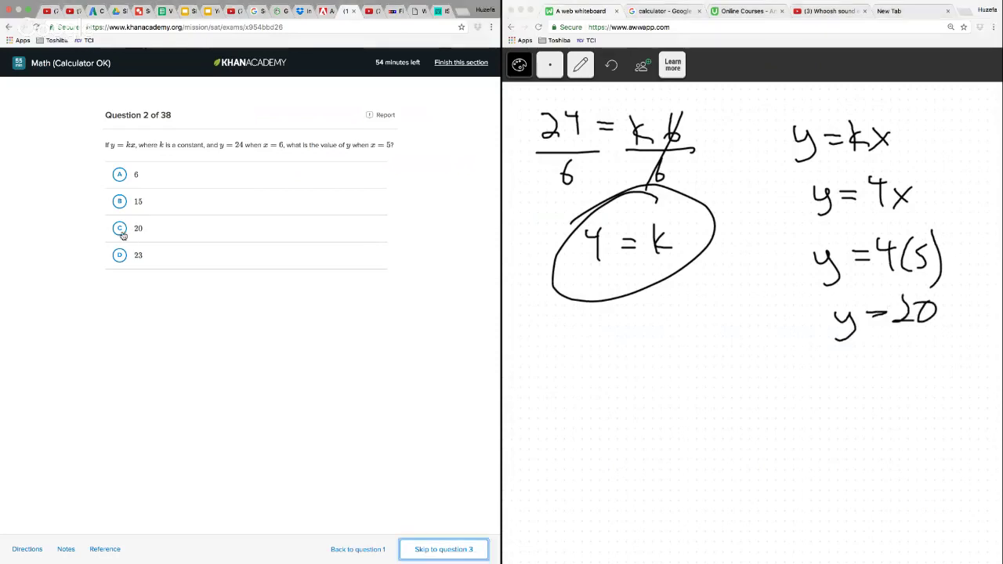
{"action": "left_click", "coordinate": [435, 553]}
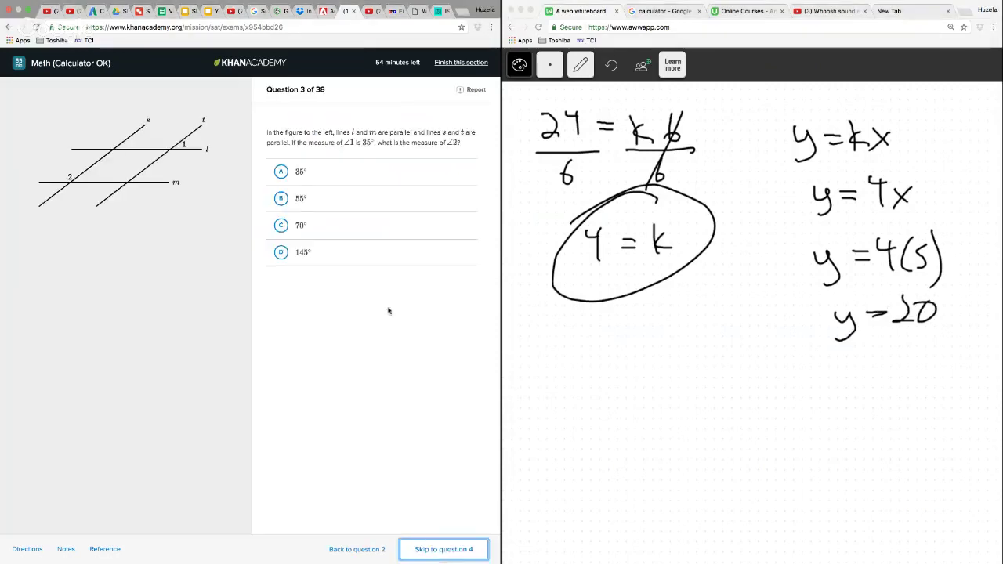
Clear the question 2 working from the web whiteboard
{"action": "left_click", "coordinate": [581, 65]}
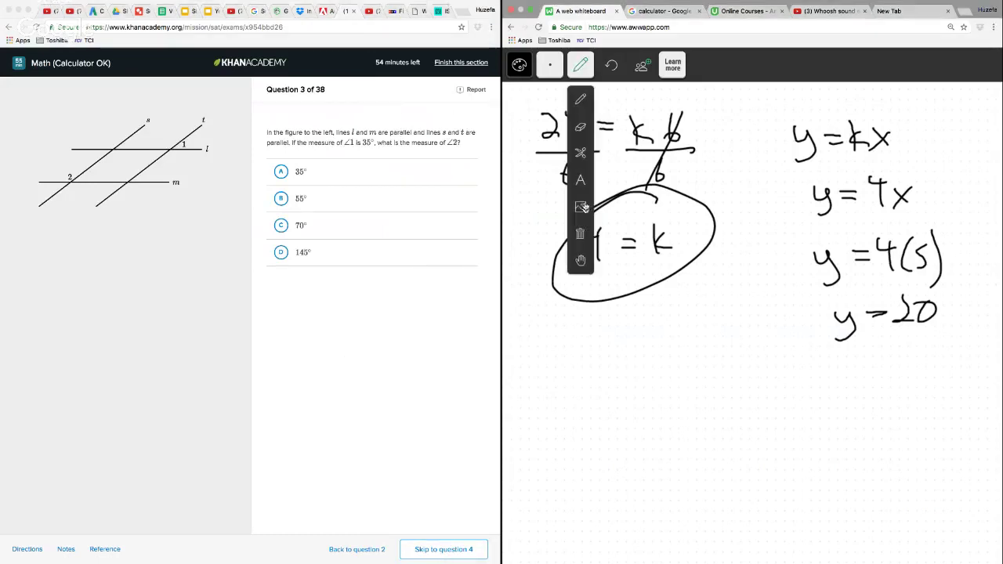
{"action": "left_click", "coordinate": [583, 237]}
{"action": "left_click", "coordinate": [541, 155]}
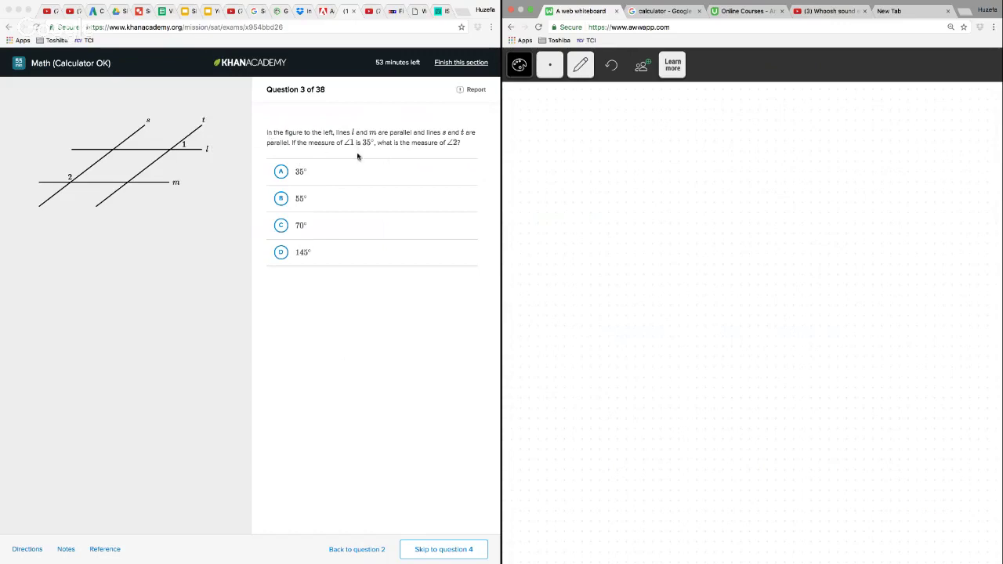
Write the subtraction of 35 from 180 in column form on the whiteboard, with 145 below the line
{"action": "mouse_move", "coordinate": [648, 132]}
{"action": "left_mouse_down"}
{"action": "mouse_move", "coordinate": [650, 167]}
{"action": "mouse_move", "coordinate": [672, 146]}
{"action": "left_mouse_up"}
{"action": "left_click_drag", "start_coordinate": [693, 128], "coordinate": [693, 130]}
{"action": "left_click_drag", "start_coordinate": [676, 171], "coordinate": [678, 187]}
{"action": "mouse_move", "coordinate": [712, 159]}
{"action": "left_mouse_down"}
{"action": "mouse_move", "coordinate": [708, 182]}
{"action": "mouse_move", "coordinate": [697, 186]}
{"action": "left_mouse_up"}
{"action": "left_click_drag", "start_coordinate": [609, 211], "coordinate": [752, 189]}
{"action": "mouse_move", "coordinate": [649, 221]}
{"action": "left_mouse_down"}
{"action": "mouse_move", "coordinate": [658, 245]}
{"action": "mouse_move", "coordinate": [682, 246]}
{"action": "mouse_move", "coordinate": [690, 230]}
{"action": "mouse_move", "coordinate": [693, 253]}
{"action": "mouse_move", "coordinate": [703, 230]}
{"action": "mouse_move", "coordinate": [703, 245]}
{"action": "left_mouse_up"}
{"action": "left_click_drag", "start_coordinate": [706, 219], "coordinate": [721, 218]}
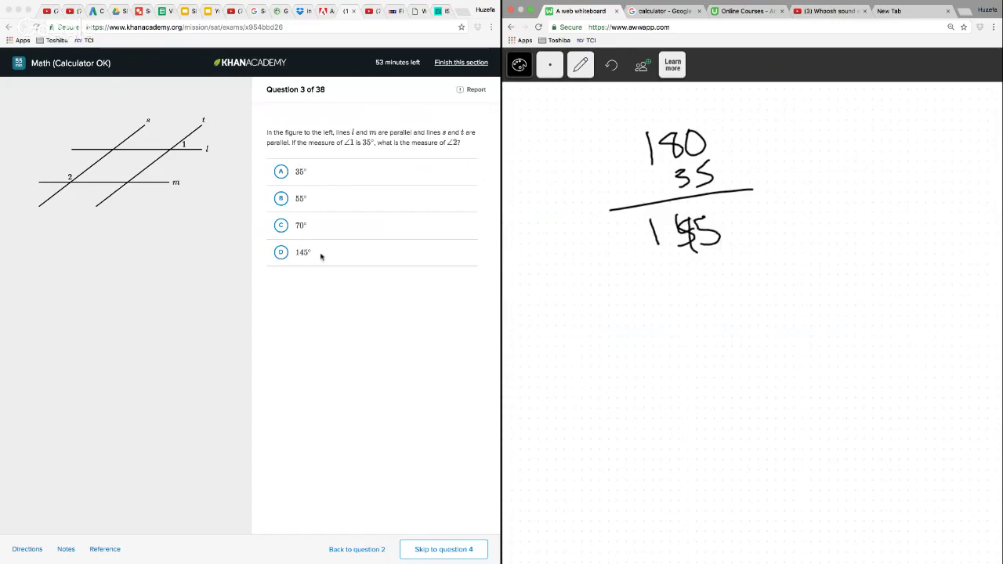
Answer question 3 with D, 145°, and go on to question 4
{"action": "left_click", "coordinate": [280, 253]}
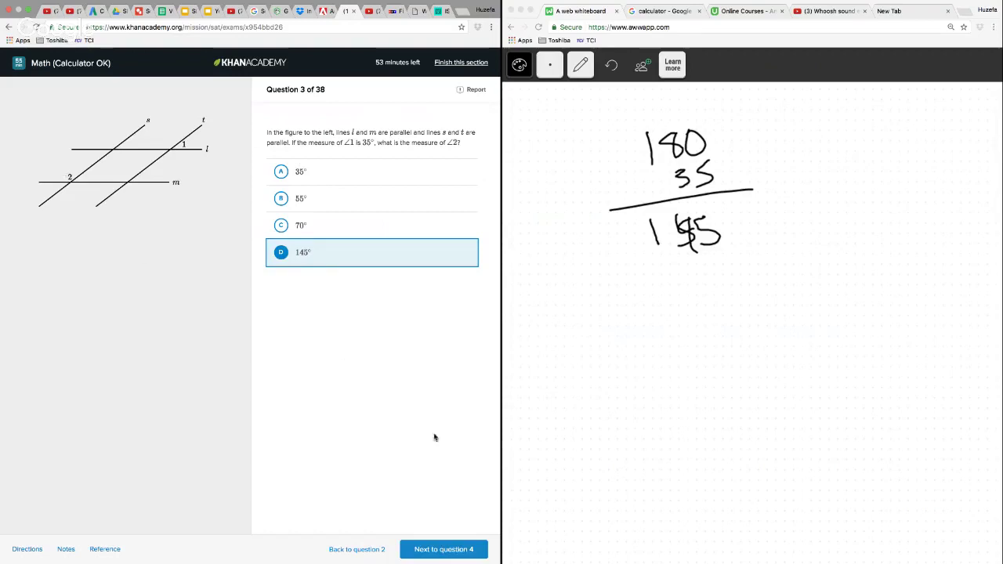
{"action": "left_click", "coordinate": [446, 549]}
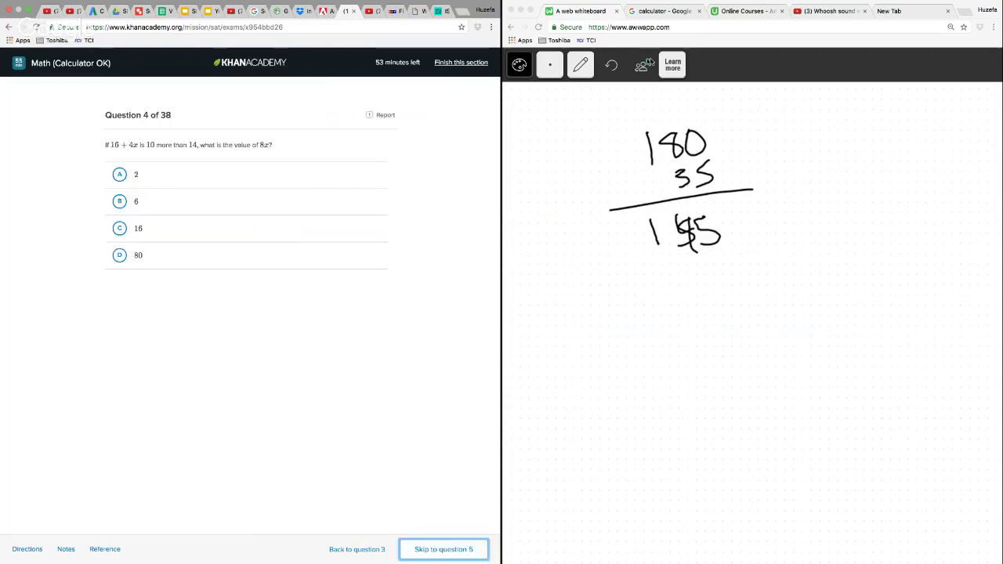
Remove the question 3 working from the whiteboard and get ready to write again
{"action": "left_click", "coordinate": [580, 65]}
{"action": "left_click", "coordinate": [581, 152]}
{"action": "mouse_move", "coordinate": [655, 108]}
{"action": "left_mouse_down"}
{"action": "mouse_move", "coordinate": [594, 151]}
{"action": "mouse_move", "coordinate": [627, 110]}
{"action": "left_mouse_up"}
{"action": "left_click", "coordinate": [581, 65]}
{"action": "left_click", "coordinate": [580, 125]}
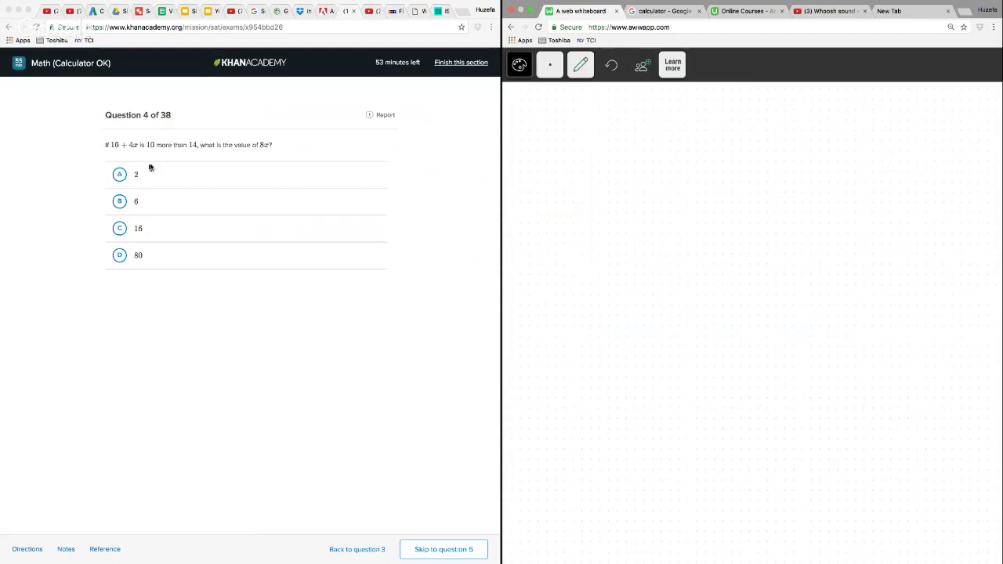
Write the equation 16 + 4x = 14 + 10 across the upper part of the whiteboard
{"action": "mouse_move", "coordinate": [549, 128]}
{"action": "left_mouse_down"}
{"action": "mouse_move", "coordinate": [552, 160]}
{"action": "mouse_move", "coordinate": [566, 149]}
{"action": "mouse_move", "coordinate": [598, 159]}
{"action": "left_mouse_up"}
{"action": "left_click_drag", "start_coordinate": [589, 153], "coordinate": [630, 153]}
{"action": "mouse_move", "coordinate": [626, 138]}
{"action": "left_mouse_down"}
{"action": "mouse_move", "coordinate": [627, 165]}
{"action": "mouse_move", "coordinate": [657, 163]}
{"action": "left_mouse_up"}
{"action": "mouse_move", "coordinate": [657, 146]}
{"action": "left_mouse_down"}
{"action": "mouse_move", "coordinate": [636, 167]}
{"action": "mouse_move", "coordinate": [694, 153]}
{"action": "left_mouse_up"}
{"action": "left_click_drag", "start_coordinate": [682, 160], "coordinate": [727, 169]}
{"action": "left_click_drag", "start_coordinate": [738, 140], "coordinate": [750, 171]}
{"action": "mouse_move", "coordinate": [781, 144]}
{"action": "left_mouse_down"}
{"action": "mouse_move", "coordinate": [780, 166]}
{"action": "mouse_move", "coordinate": [795, 157]}
{"action": "left_mouse_up"}
{"action": "mouse_move", "coordinate": [806, 141]}
{"action": "left_mouse_down"}
{"action": "mouse_move", "coordinate": [808, 173]}
{"action": "mouse_move", "coordinate": [818, 162]}
{"action": "left_mouse_up"}
Write the simplified equation 16 + 4x = 24 below the first one
{"action": "left_click_drag", "start_coordinate": [740, 217], "coordinate": [754, 240]}
{"action": "mouse_move", "coordinate": [765, 214]}
{"action": "left_mouse_down"}
{"action": "mouse_move", "coordinate": [762, 224]}
{"action": "mouse_move", "coordinate": [788, 226]}
{"action": "left_mouse_up"}
{"action": "left_click_drag", "start_coordinate": [781, 211], "coordinate": [780, 244]}
{"action": "left_click_drag", "start_coordinate": [700, 221], "coordinate": [721, 229]}
{"action": "left_click_drag", "start_coordinate": [611, 211], "coordinate": [616, 243]}
{"action": "mouse_move", "coordinate": [628, 215]}
{"action": "left_mouse_down"}
{"action": "mouse_move", "coordinate": [625, 235]}
{"action": "mouse_move", "coordinate": [634, 232]}
{"action": "left_mouse_up"}
{"action": "mouse_move", "coordinate": [643, 217]}
{"action": "left_mouse_down"}
{"action": "mouse_move", "coordinate": [642, 240]}
{"action": "mouse_move", "coordinate": [652, 229]}
{"action": "left_mouse_up"}
{"action": "left_click_drag", "start_coordinate": [657, 211], "coordinate": [664, 246]}
{"action": "left_click_drag", "start_coordinate": [673, 222], "coordinate": [689, 247]}
Write −16 under both sides of the simplified equation and strike out the 16s on the x side
{"action": "mouse_move", "coordinate": [585, 265]}
{"action": "left_mouse_down"}
{"action": "mouse_move", "coordinate": [609, 276]}
{"action": "mouse_move", "coordinate": [622, 267]}
{"action": "left_mouse_up"}
{"action": "left_click_drag", "start_coordinate": [718, 272], "coordinate": [731, 270]}
{"action": "left_click_drag", "start_coordinate": [740, 262], "coordinate": [741, 279]}
{"action": "left_click_drag", "start_coordinate": [784, 253], "coordinate": [768, 272]}
{"action": "left_click_drag", "start_coordinate": [647, 204], "coordinate": [615, 310]}
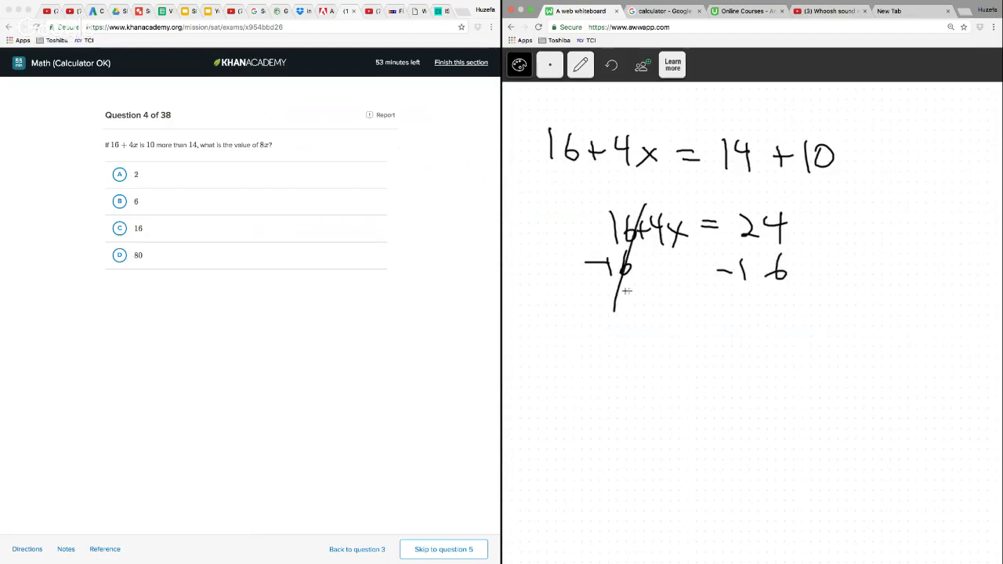
Write 4x = 8 below the subtraction and divide both sides by 4
{"action": "left_click_drag", "start_coordinate": [671, 330], "coordinate": [688, 364]}
{"action": "mouse_move", "coordinate": [703, 345]}
{"action": "left_mouse_down"}
{"action": "mouse_move", "coordinate": [726, 363]}
{"action": "mouse_move", "coordinate": [704, 365]}
{"action": "left_mouse_up"}
{"action": "left_click_drag", "start_coordinate": [732, 345], "coordinate": [751, 351]}
{"action": "mouse_move", "coordinate": [779, 337]}
{"action": "left_mouse_down"}
{"action": "mouse_move", "coordinate": [773, 353]}
{"action": "mouse_move", "coordinate": [778, 339]}
{"action": "left_mouse_up"}
{"action": "left_click_drag", "start_coordinate": [677, 375], "coordinate": [729, 374]}
{"action": "left_click_drag", "start_coordinate": [707, 382], "coordinate": [728, 409]}
{"action": "left_click_drag", "start_coordinate": [765, 381], "coordinate": [787, 380]}
{"action": "left_click_drag", "start_coordinate": [776, 386], "coordinate": [794, 398]}
{"action": "left_click_drag", "start_coordinate": [788, 387], "coordinate": [788, 421]}
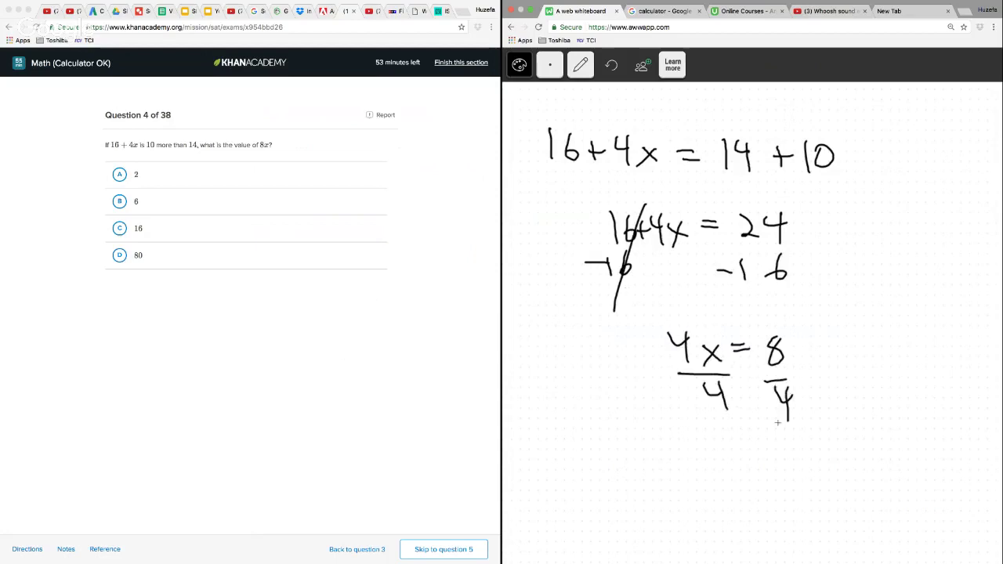
Strike out the 4s on the x side and write the result x = 2
{"action": "left_click_drag", "start_coordinate": [663, 335], "coordinate": [744, 409]}
{"action": "mouse_move", "coordinate": [808, 287]}
{"action": "left_mouse_down"}
{"action": "mouse_move", "coordinate": [831, 313]}
{"action": "mouse_move", "coordinate": [814, 316]}
{"action": "mouse_move", "coordinate": [858, 290]}
{"action": "mouse_move", "coordinate": [859, 300]}
{"action": "left_mouse_up"}
{"action": "left_click_drag", "start_coordinate": [868, 285], "coordinate": [897, 314]}
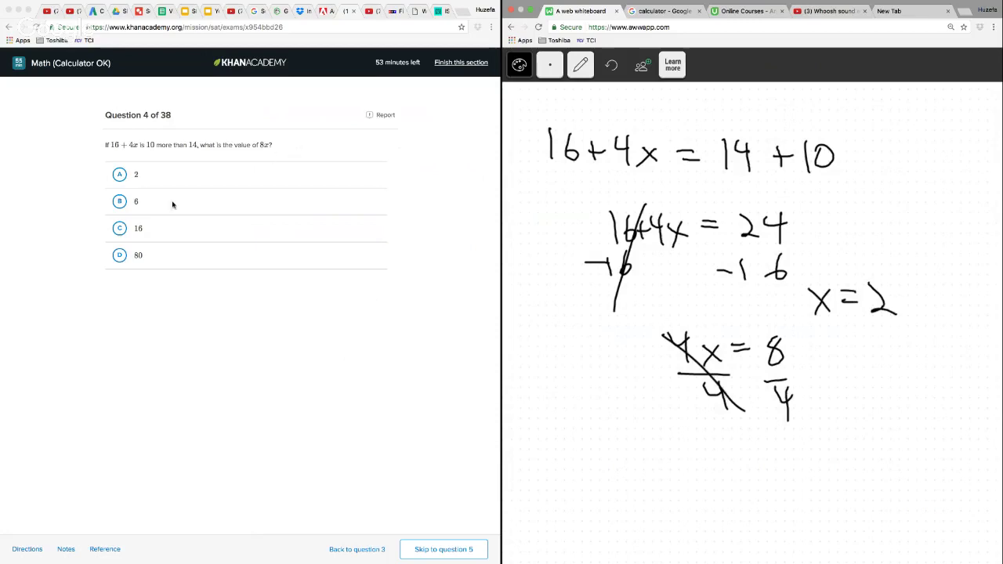
Answer question 4 with C, 16, and go on to question 5
{"action": "left_click", "coordinate": [120, 228]}
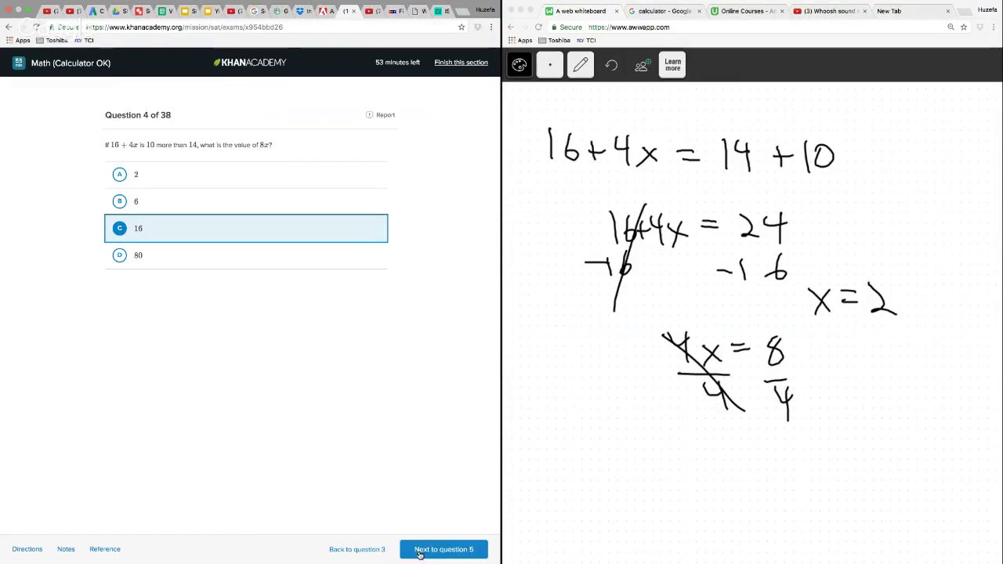
{"action": "left_click", "coordinate": [428, 552]}
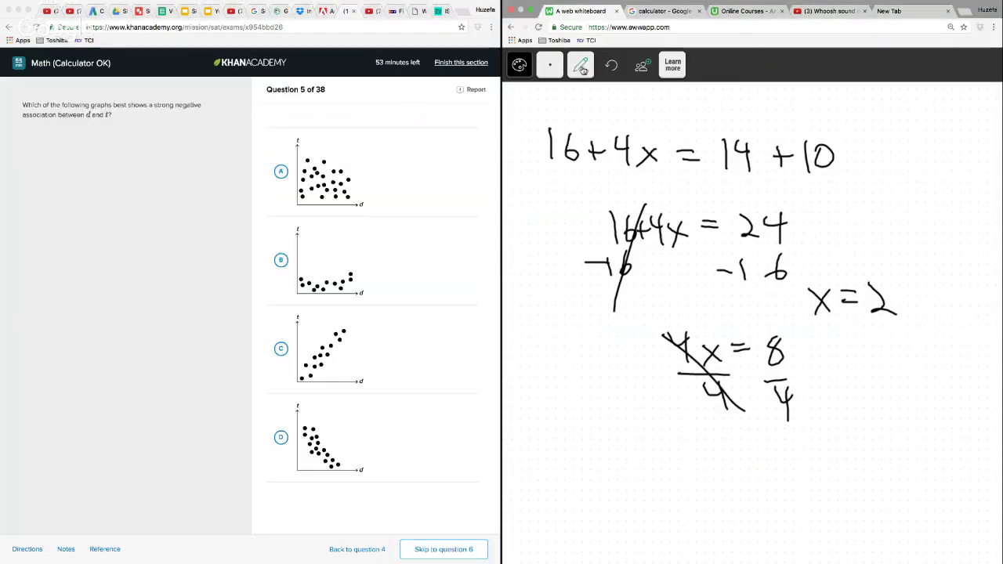
Delete the question 4 working from the whiteboard and switch back to the pencil
{"action": "left_click", "coordinate": [580, 66]}
{"action": "left_click", "coordinate": [580, 128]}
{"action": "mouse_move", "coordinate": [616, 102]}
{"action": "left_mouse_down"}
{"action": "mouse_move", "coordinate": [531, 125]}
{"action": "mouse_move", "coordinate": [572, 322]}
{"action": "mouse_move", "coordinate": [944, 354]}
{"action": "mouse_move", "coordinate": [627, 106]}
{"action": "left_mouse_up"}
{"action": "key", "text": "Delete"}
{"action": "left_click", "coordinate": [580, 66]}
{"action": "left_click", "coordinate": [580, 98]}
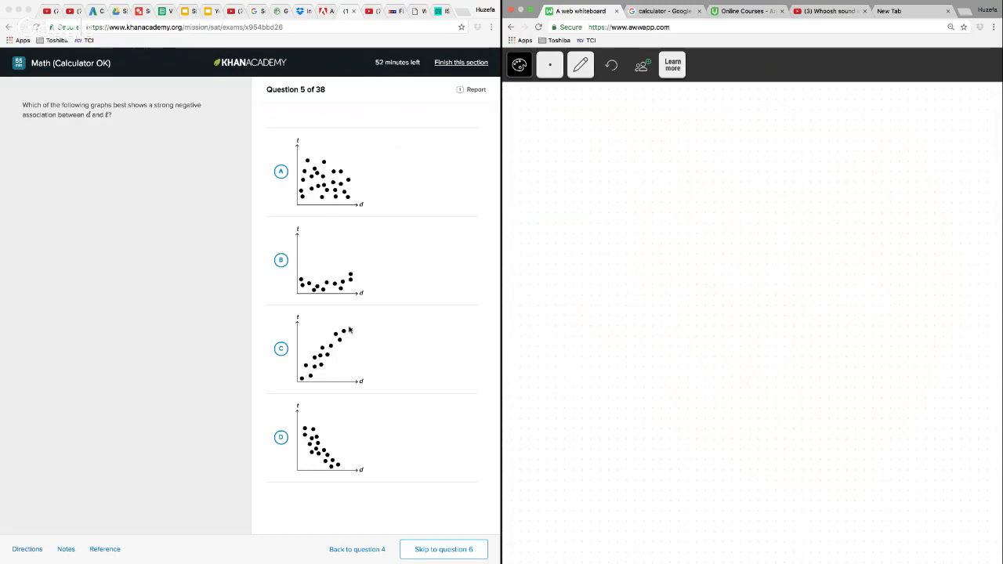
Answer question 5 with graph D and go on to question 6
{"action": "left_click", "coordinate": [281, 436]}
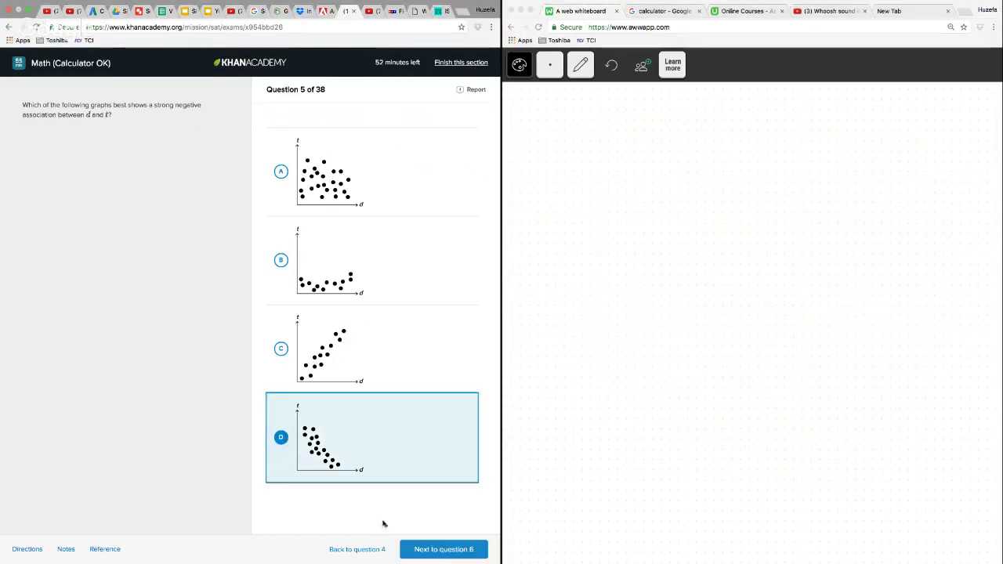
{"action": "left_click", "coordinate": [444, 550]}
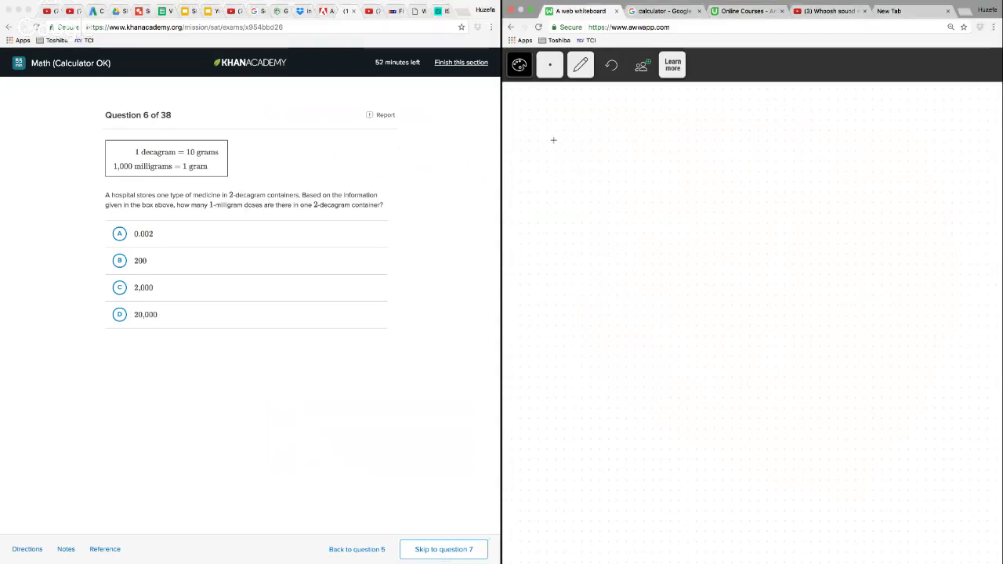
Sketch an open container on the whiteboard and mark its height with a brace labelled 2 dg
{"action": "mouse_move", "coordinate": [555, 132]}
{"action": "left_mouse_down"}
{"action": "mouse_move", "coordinate": [609, 221]}
{"action": "mouse_move", "coordinate": [633, 118]}
{"action": "mouse_move", "coordinate": [561, 131]}
{"action": "mouse_move", "coordinate": [549, 124]}
{"action": "mouse_move", "coordinate": [561, 144]}
{"action": "left_mouse_up"}
{"action": "mouse_move", "coordinate": [642, 119]}
{"action": "left_mouse_down"}
{"action": "mouse_move", "coordinate": [664, 165]}
{"action": "mouse_move", "coordinate": [661, 214]}
{"action": "left_mouse_up"}
{"action": "mouse_move", "coordinate": [675, 155]}
{"action": "left_mouse_down"}
{"action": "mouse_move", "coordinate": [685, 173]}
{"action": "mouse_move", "coordinate": [705, 149]}
{"action": "mouse_move", "coordinate": [714, 172]}
{"action": "left_mouse_up"}
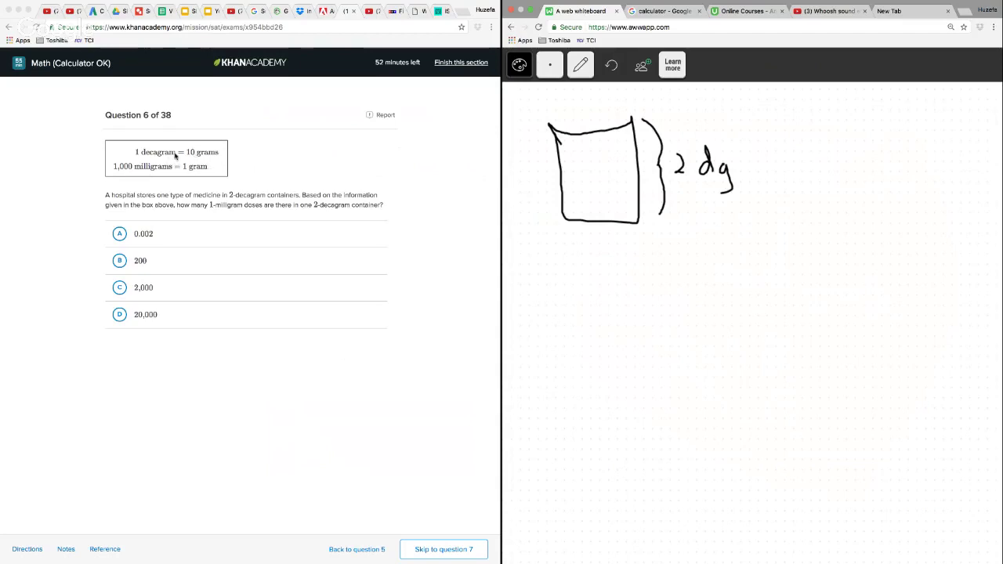
Write 10,000 below the container, then a curved arrow leading up to 20,000 written above that number
{"action": "left_click_drag", "start_coordinate": [609, 271], "coordinate": [621, 305]}
{"action": "left_click_drag", "start_coordinate": [635, 276], "coordinate": [657, 313]}
{"action": "left_click_drag", "start_coordinate": [673, 282], "coordinate": [692, 280]}
{"action": "mouse_move", "coordinate": [715, 278]}
{"action": "left_mouse_down"}
{"action": "mouse_move", "coordinate": [707, 284]}
{"action": "mouse_move", "coordinate": [728, 284]}
{"action": "left_mouse_up"}
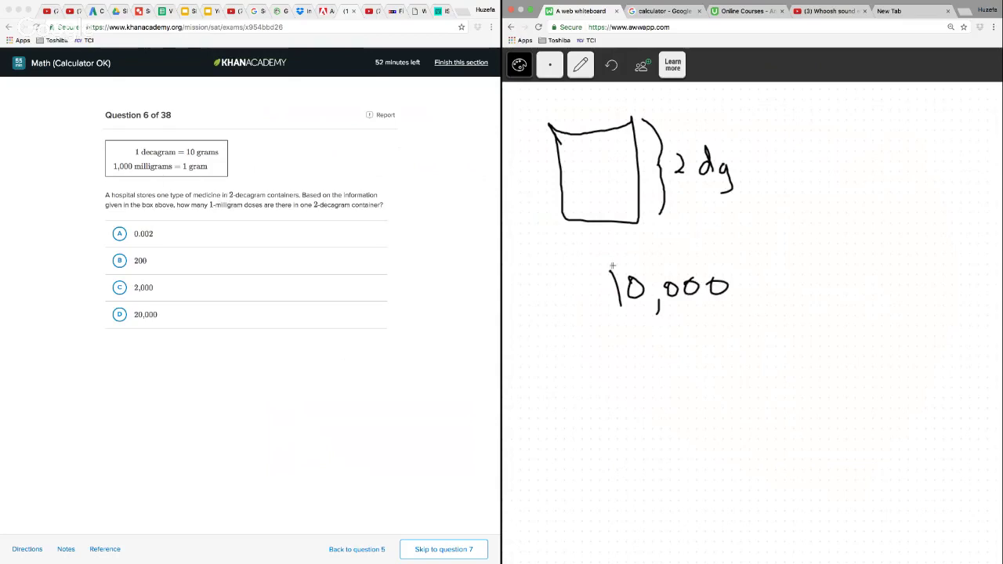
{"action": "mouse_move", "coordinate": [604, 289]}
{"action": "left_mouse_down"}
{"action": "mouse_move", "coordinate": [585, 262]}
{"action": "mouse_move", "coordinate": [647, 235]}
{"action": "left_mouse_up"}
{"action": "left_click_drag", "start_coordinate": [664, 244], "coordinate": [662, 254]}
{"action": "left_click_drag", "start_coordinate": [678, 234], "coordinate": [679, 235]}
{"action": "left_click_drag", "start_coordinate": [698, 233], "coordinate": [720, 235]}
Answer question 6 with D, 20,000, and go on to question 7
{"action": "left_click", "coordinate": [140, 331]}
{"action": "left_click", "coordinate": [133, 321]}
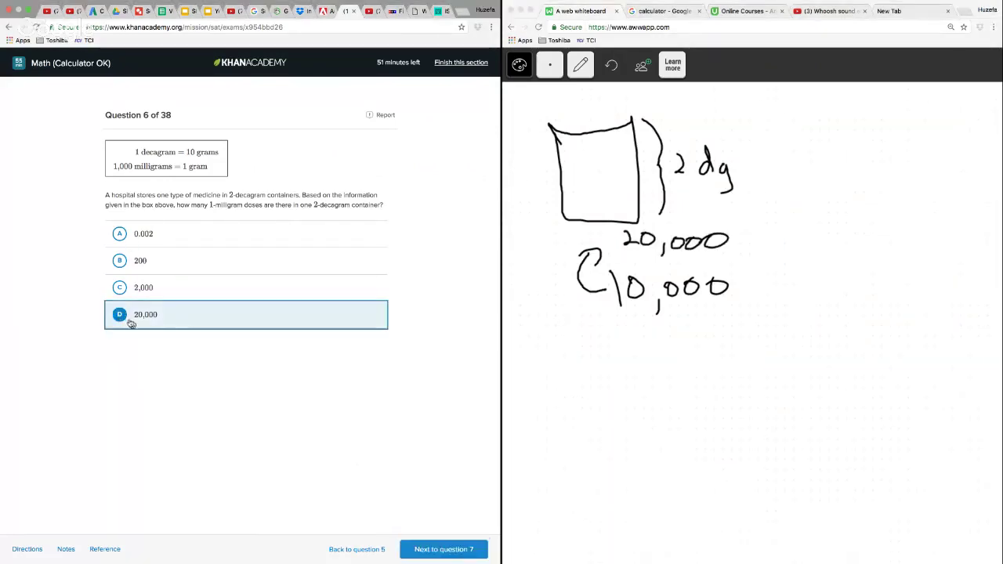
{"action": "left_click", "coordinate": [444, 549]}
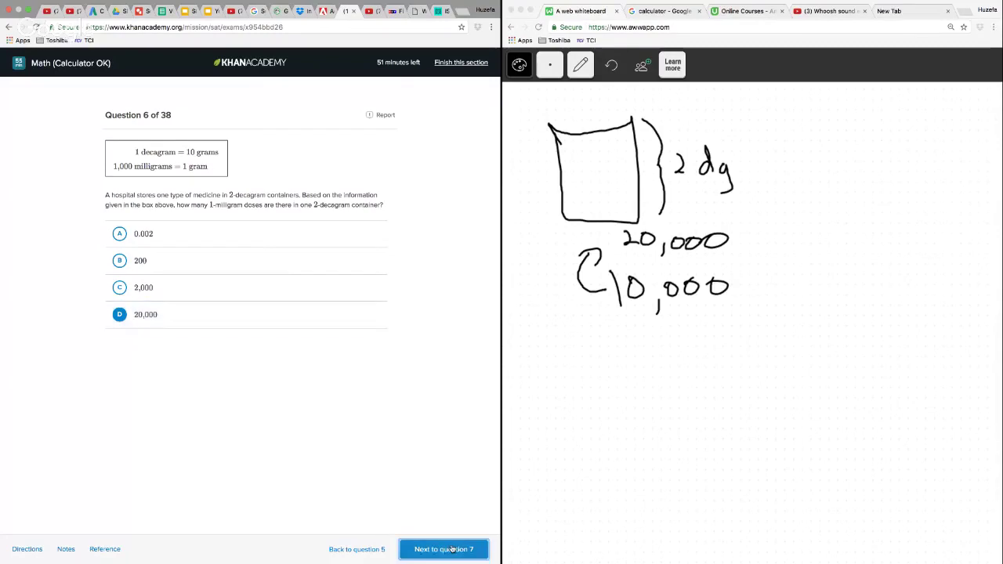
Delete the question 6 sketch and numbers from the whiteboard and switch back to the pencil
{"action": "left_click", "coordinate": [588, 80]}
{"action": "left_click", "coordinate": [582, 69]}
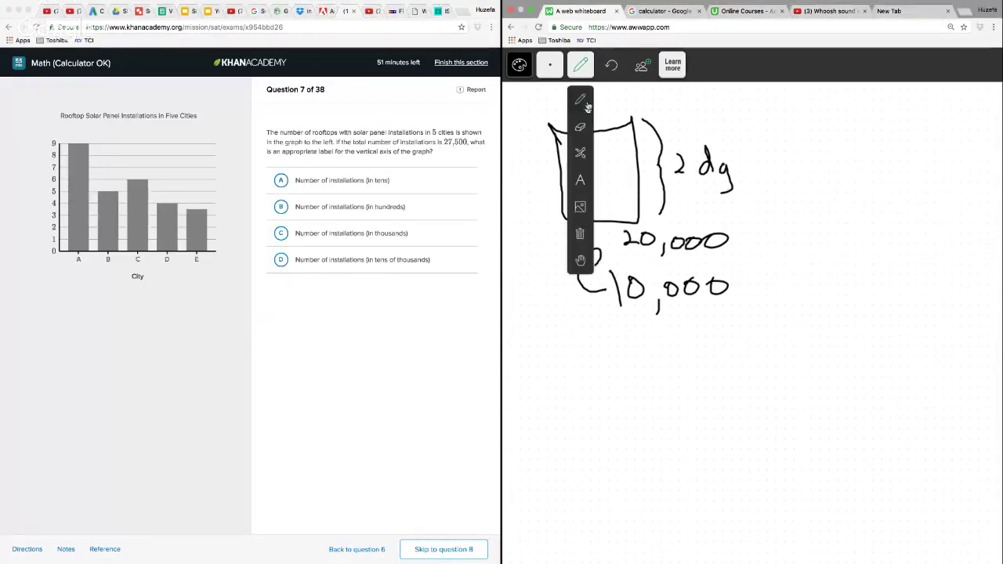
{"action": "left_click", "coordinate": [582, 152]}
{"action": "mouse_move", "coordinate": [604, 109]}
{"action": "left_mouse_down"}
{"action": "mouse_move", "coordinate": [533, 120]}
{"action": "mouse_move", "coordinate": [601, 395]}
{"action": "left_mouse_up"}
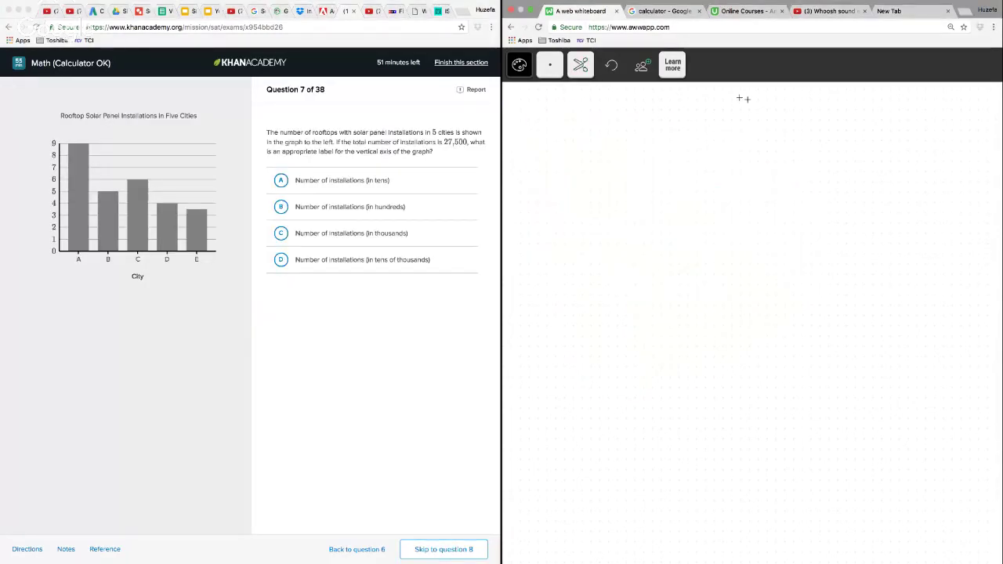
{"action": "left_click", "coordinate": [581, 67]}
{"action": "left_click", "coordinate": [578, 101]}
Write the sum of the five bar heights, 9 + 5 + 6 + 4 + 3.5, on the whiteboard
{"action": "mouse_move", "coordinate": [605, 172]}
{"action": "left_mouse_down"}
{"action": "mouse_move", "coordinate": [612, 200]}
{"action": "mouse_move", "coordinate": [636, 194]}
{"action": "left_mouse_up"}
{"action": "left_click_drag", "start_coordinate": [627, 186], "coordinate": [646, 186]}
{"action": "left_click_drag", "start_coordinate": [676, 174], "coordinate": [665, 197]}
{"action": "mouse_move", "coordinate": [697, 179]}
{"action": "left_mouse_down"}
{"action": "mouse_move", "coordinate": [696, 196]}
{"action": "mouse_move", "coordinate": [710, 185]}
{"action": "left_mouse_up"}
{"action": "mouse_move", "coordinate": [738, 174]}
{"action": "left_mouse_down"}
{"action": "mouse_move", "coordinate": [728, 187]}
{"action": "mouse_move", "coordinate": [774, 187]}
{"action": "left_mouse_up"}
{"action": "mouse_move", "coordinate": [764, 179]}
{"action": "left_mouse_down"}
{"action": "mouse_move", "coordinate": [818, 180]}
{"action": "mouse_move", "coordinate": [816, 196]}
{"action": "mouse_move", "coordinate": [844, 196]}
{"action": "mouse_move", "coordinate": [856, 183]}
{"action": "left_mouse_up"}
{"action": "mouse_move", "coordinate": [867, 173]}
{"action": "left_mouse_down"}
{"action": "mouse_move", "coordinate": [876, 180]}
{"action": "mouse_move", "coordinate": [868, 196]}
{"action": "mouse_move", "coordinate": [901, 196]}
{"action": "left_mouse_up"}
{"action": "left_click", "coordinate": [892, 192]}
{"action": "left_click_drag", "start_coordinate": [909, 173], "coordinate": [920, 172]}
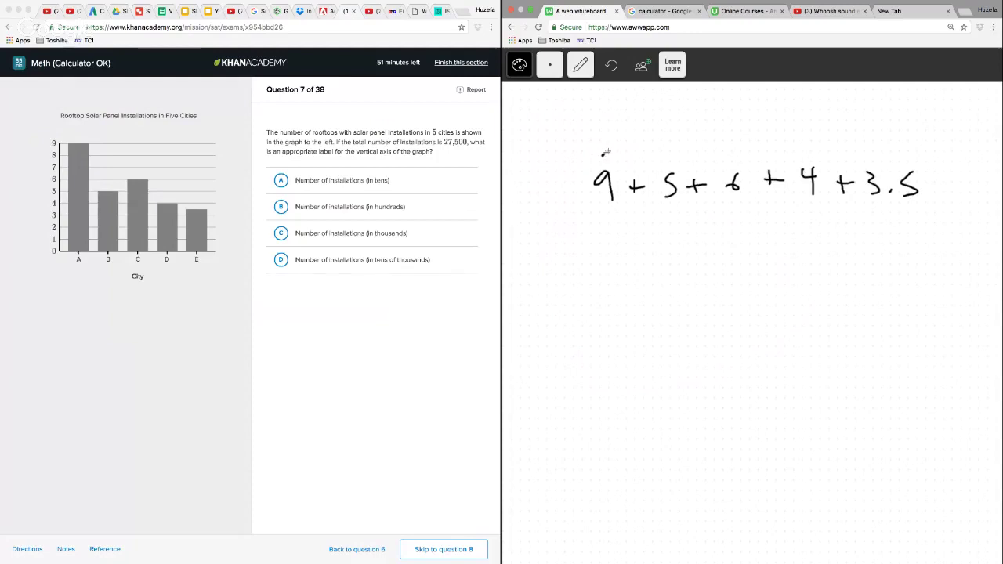
Join the 9 and 5 with an arc and write the partial sums 20 + 7.5 below
{"action": "left_click_drag", "start_coordinate": [602, 156], "coordinate": [675, 159]}
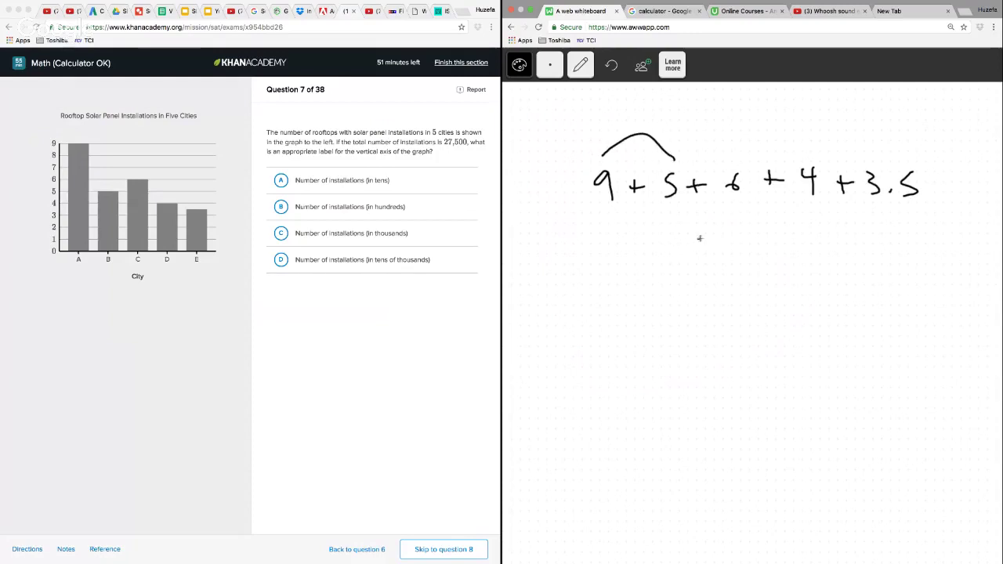
{"action": "left_click_drag", "start_coordinate": [700, 240], "coordinate": [713, 258]}
{"action": "mouse_move", "coordinate": [727, 242]}
{"action": "left_mouse_down"}
{"action": "mouse_move", "coordinate": [737, 255]}
{"action": "mouse_move", "coordinate": [727, 243]}
{"action": "mouse_move", "coordinate": [767, 255]}
{"action": "left_mouse_up"}
{"action": "mouse_move", "coordinate": [756, 246]}
{"action": "left_mouse_down"}
{"action": "mouse_move", "coordinate": [756, 265]}
{"action": "mouse_move", "coordinate": [782, 264]}
{"action": "left_mouse_up"}
{"action": "left_click", "coordinate": [807, 265]}
{"action": "left_click_drag", "start_coordinate": [817, 244], "coordinate": [819, 276]}
Write the total 27.5 below the partial sums and draw a box around it
{"action": "left_click_drag", "start_coordinate": [709, 313], "coordinate": [754, 329]}
{"action": "left_click_drag", "start_coordinate": [808, 301], "coordinate": [785, 328]}
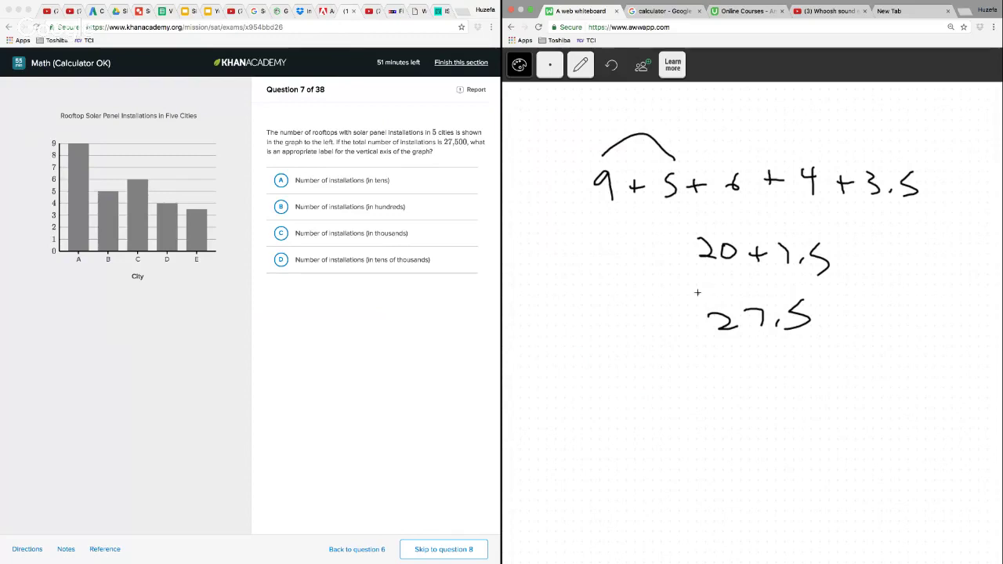
{"action": "mouse_move", "coordinate": [698, 292]}
{"action": "left_mouse_down"}
{"action": "mouse_move", "coordinate": [697, 349]}
{"action": "mouse_move", "coordinate": [849, 360]}
{"action": "mouse_move", "coordinate": [842, 294]}
{"action": "left_mouse_up"}
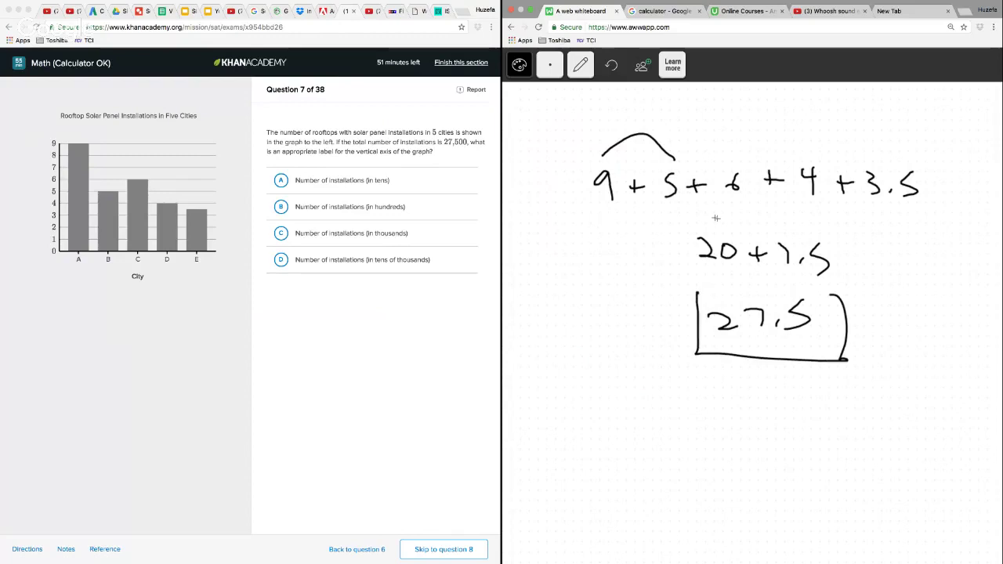
Answer question 7 with C, Number of installations (in thousands), and go on to question 8
{"action": "left_click", "coordinate": [282, 234]}
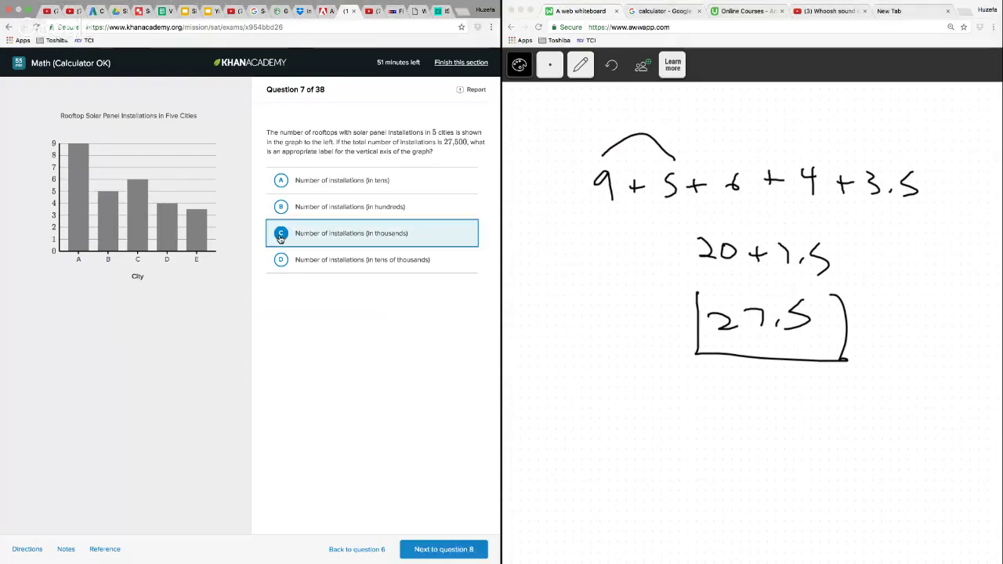
{"action": "left_click", "coordinate": [437, 552]}
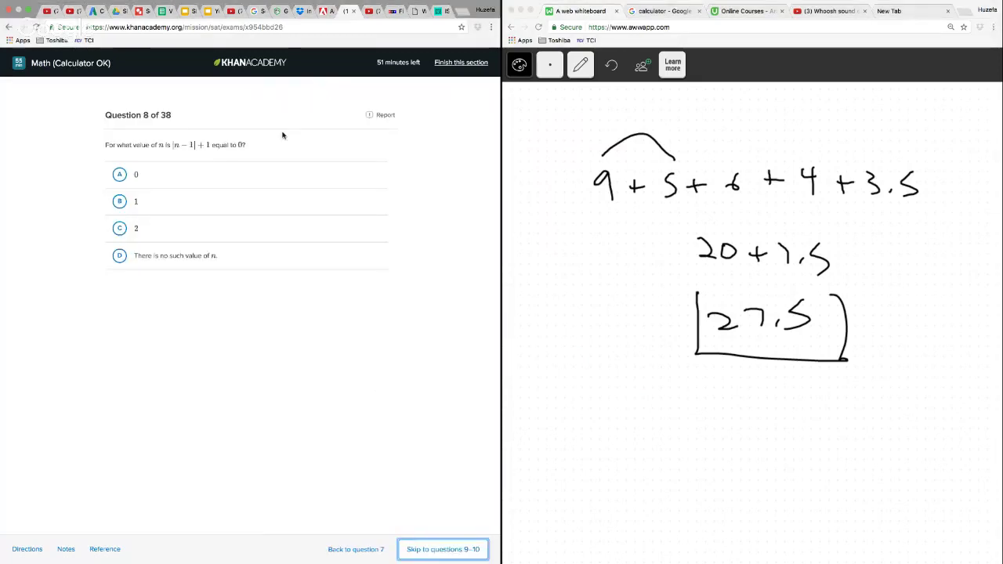
Delete the question 7 working from the whiteboard and switch back to the pencil
{"action": "left_click", "coordinate": [581, 65]}
{"action": "left_click", "coordinate": [580, 207]}
{"action": "mouse_move", "coordinate": [653, 111]}
{"action": "left_mouse_down"}
{"action": "mouse_move", "coordinate": [584, 149]}
{"action": "mouse_move", "coordinate": [828, 467]}
{"action": "mouse_move", "coordinate": [843, 463]}
{"action": "left_mouse_up"}
{"action": "left_click", "coordinate": [581, 65]}
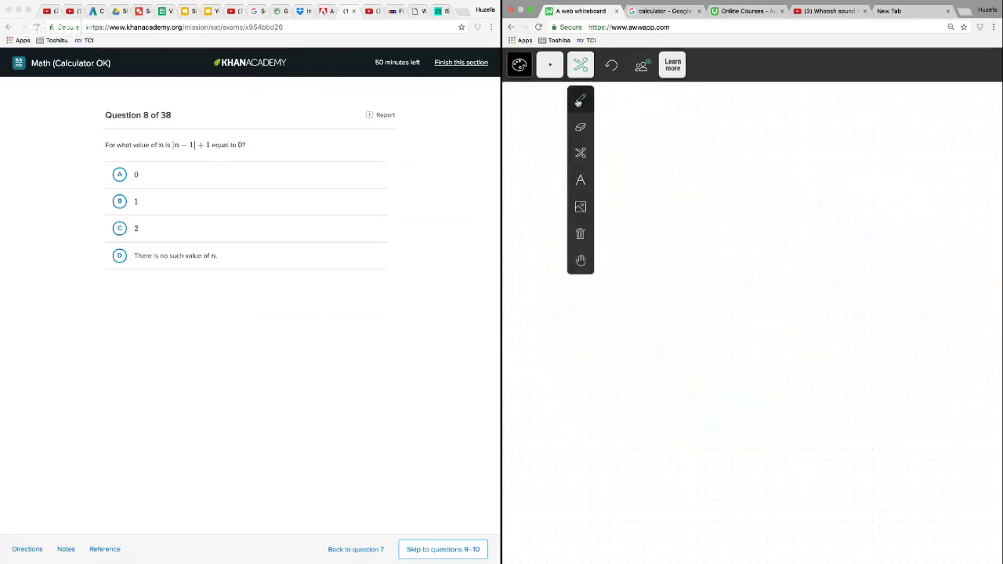
{"action": "left_click", "coordinate": [581, 128]}
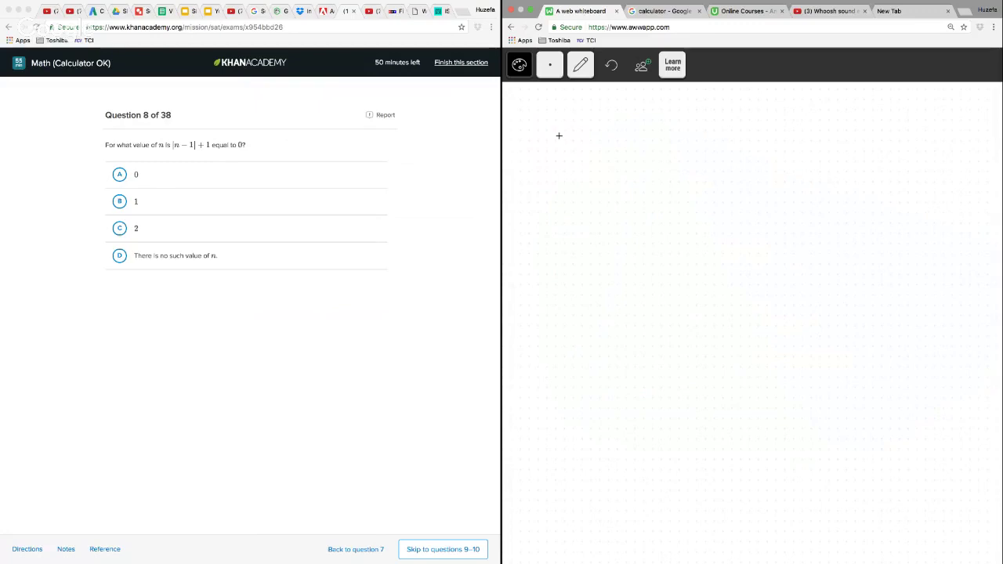
Write the equation |n − 1| + 1 = 0 at the top of the whiteboard
{"action": "left_click_drag", "start_coordinate": [593, 166], "coordinate": [650, 157]}
{"action": "left_click_drag", "start_coordinate": [668, 141], "coordinate": [668, 170]}
{"action": "left_click_drag", "start_coordinate": [575, 117], "coordinate": [575, 167]}
{"action": "left_click_drag", "start_coordinate": [689, 125], "coordinate": [691, 177]}
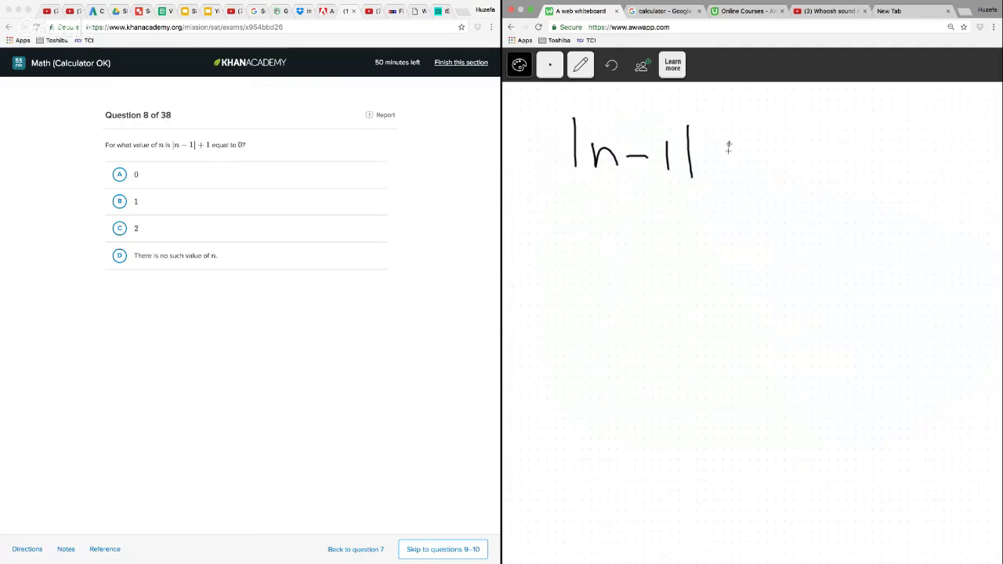
{"action": "left_click_drag", "start_coordinate": [733, 143], "coordinate": [733, 163]}
{"action": "left_click_drag", "start_coordinate": [722, 154], "coordinate": [745, 153]}
{"action": "left_click_drag", "start_coordinate": [760, 131], "coordinate": [758, 174]}
{"action": "left_click_drag", "start_coordinate": [787, 146], "coordinate": [806, 146]}
{"action": "left_click_drag", "start_coordinate": [788, 156], "coordinate": [834, 148]}
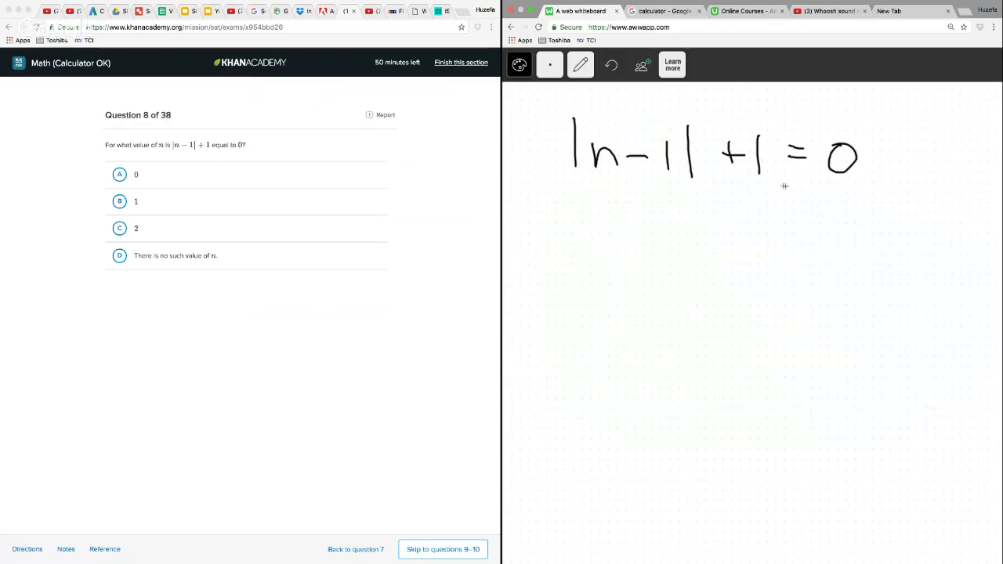
Write −1 under both sides of the absolute value equation and strike out the +1 and −1
{"action": "mouse_move", "coordinate": [729, 198]}
{"action": "left_mouse_down"}
{"action": "mouse_move", "coordinate": [749, 197]}
{"action": "mouse_move", "coordinate": [768, 218]}
{"action": "mouse_move", "coordinate": [844, 202]}
{"action": "left_mouse_up"}
{"action": "left_click_drag", "start_coordinate": [858, 188], "coordinate": [856, 224]}
{"action": "left_click_drag", "start_coordinate": [727, 129], "coordinate": [775, 220]}
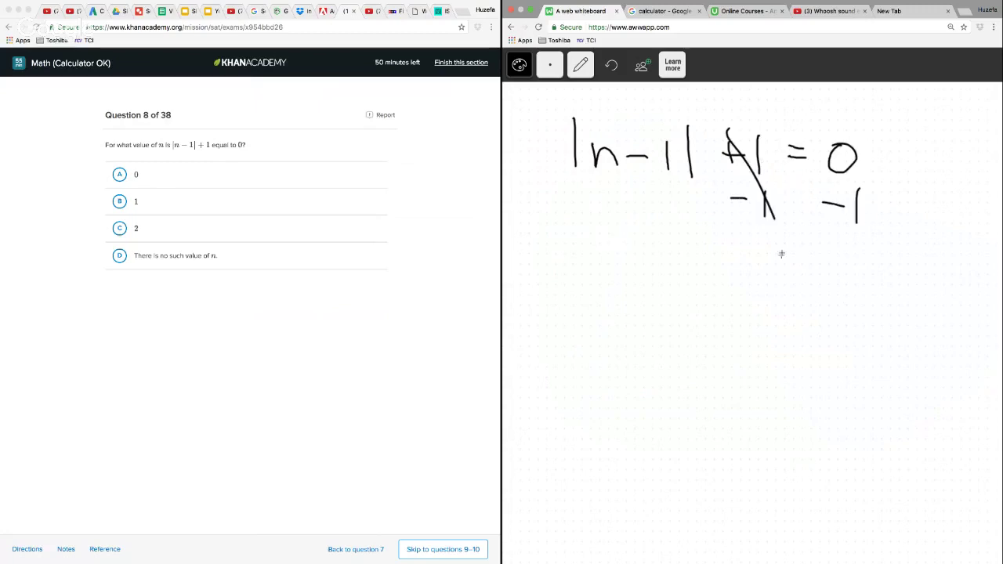
Write the simplified equation |n − 1| = −1 beneath the struck-out terms on the whiteboard
{"action": "left_click_drag", "start_coordinate": [626, 270], "coordinate": [649, 290]}
{"action": "mouse_move", "coordinate": [672, 274]}
{"action": "left_mouse_down"}
{"action": "mouse_move", "coordinate": [692, 273]}
{"action": "mouse_move", "coordinate": [712, 303]}
{"action": "left_mouse_up"}
{"action": "left_click_drag", "start_coordinate": [609, 251], "coordinate": [620, 317]}
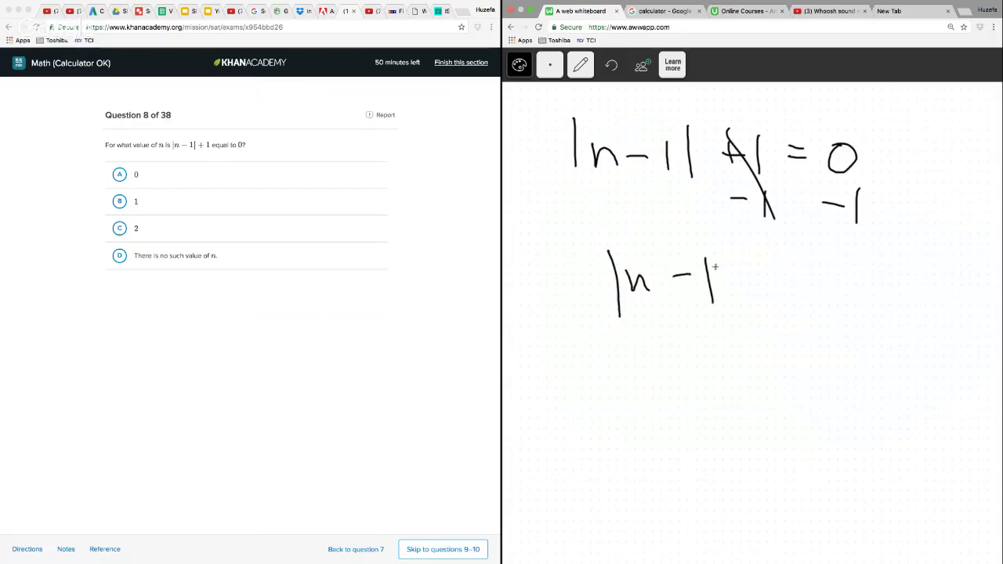
{"action": "mouse_move", "coordinate": [722, 243]}
{"action": "left_mouse_down"}
{"action": "mouse_move", "coordinate": [731, 312]}
{"action": "mouse_move", "coordinate": [780, 287]}
{"action": "left_mouse_up"}
{"action": "left_click_drag", "start_coordinate": [789, 287], "coordinate": [816, 286]}
{"action": "left_click_drag", "start_coordinate": [835, 269], "coordinate": [837, 312]}
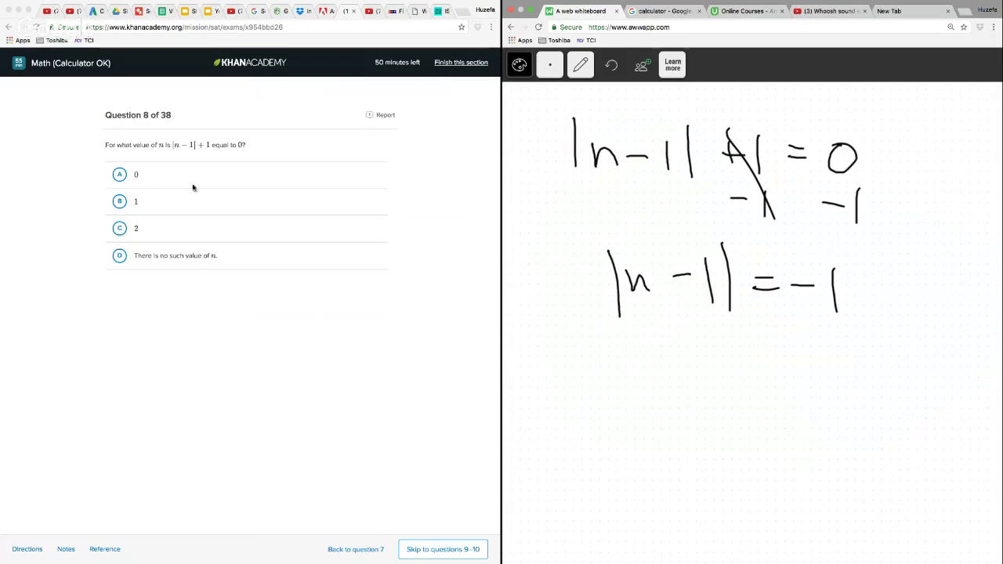
Answer question 8 with D, There is no such value of n, and go on to questions 9–10
{"action": "left_click", "coordinate": [126, 251]}
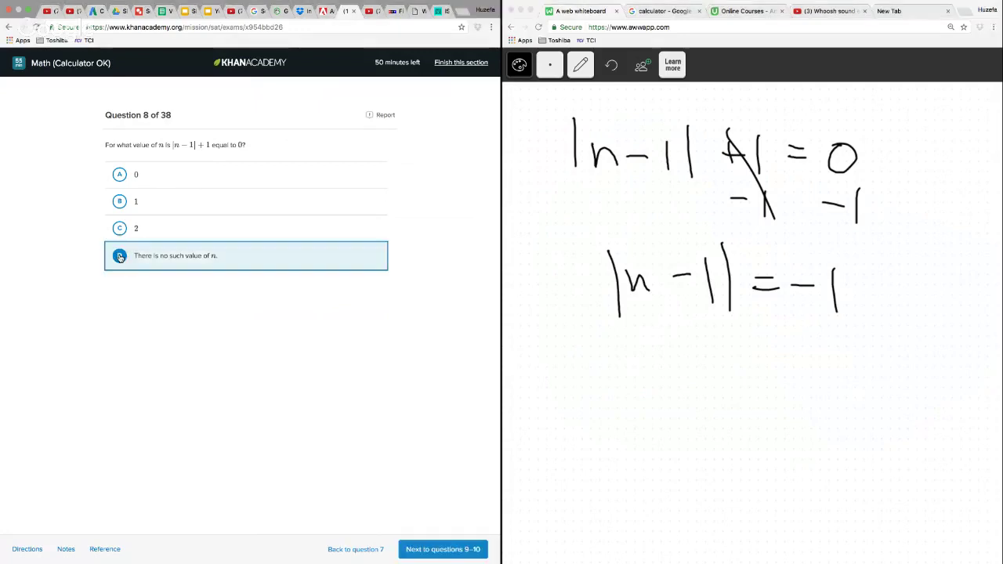
{"action": "left_click", "coordinate": [445, 549]}
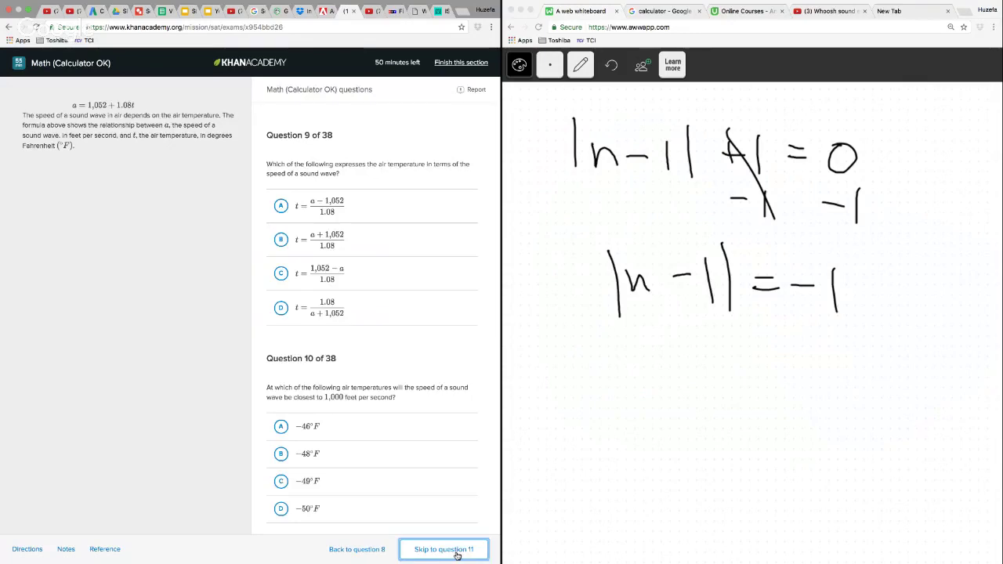
Delete the question 8 working from the whiteboard and switch back to the pencil
{"action": "left_click", "coordinate": [581, 65]}
{"action": "left_click", "coordinate": [581, 122]}
{"action": "mouse_move", "coordinate": [647, 110]}
{"action": "left_mouse_down"}
{"action": "mouse_move", "coordinate": [561, 110]}
{"action": "mouse_move", "coordinate": [753, 360]}
{"action": "mouse_move", "coordinate": [773, 362]}
{"action": "left_mouse_up"}
{"action": "left_click", "coordinate": [581, 65]}
{"action": "left_click", "coordinate": [579, 106]}
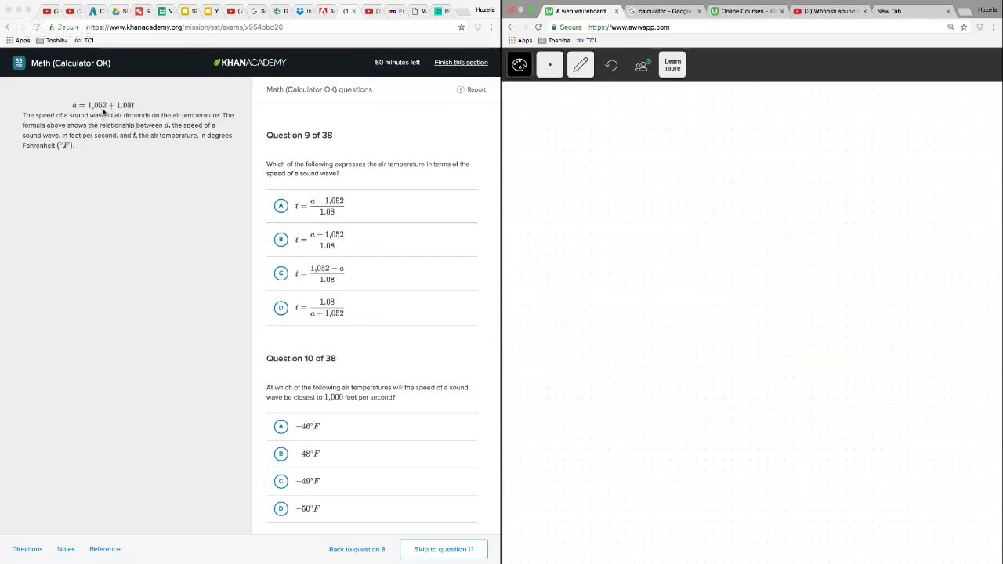
Write the sound wave formula a = 1052 + 1.08t at the top of the whiteboard
{"action": "mouse_move", "coordinate": [619, 135]}
{"action": "left_mouse_down"}
{"action": "mouse_move", "coordinate": [624, 152]}
{"action": "mouse_move", "coordinate": [654, 135]}
{"action": "left_mouse_up"}
{"action": "mouse_move", "coordinate": [641, 145]}
{"action": "left_mouse_down"}
{"action": "mouse_move", "coordinate": [676, 153]}
{"action": "mouse_move", "coordinate": [698, 130]}
{"action": "mouse_move", "coordinate": [722, 151]}
{"action": "mouse_move", "coordinate": [794, 149]}
{"action": "left_mouse_up"}
{"action": "left_click_drag", "start_coordinate": [787, 141], "coordinate": [828, 143]}
{"action": "left_click", "coordinate": [841, 153]}
{"action": "mouse_move", "coordinate": [857, 133]}
{"action": "left_mouse_down"}
{"action": "mouse_move", "coordinate": [856, 155]}
{"action": "mouse_move", "coordinate": [863, 134]}
{"action": "left_mouse_up"}
{"action": "left_click_drag", "start_coordinate": [880, 135], "coordinate": [878, 135]}
{"action": "left_click_drag", "start_coordinate": [896, 127], "coordinate": [901, 153]}
{"action": "left_click_drag", "start_coordinate": [888, 140], "coordinate": [907, 141]}
{"action": "left_click_drag", "start_coordinate": [827, 140], "coordinate": [831, 158]}
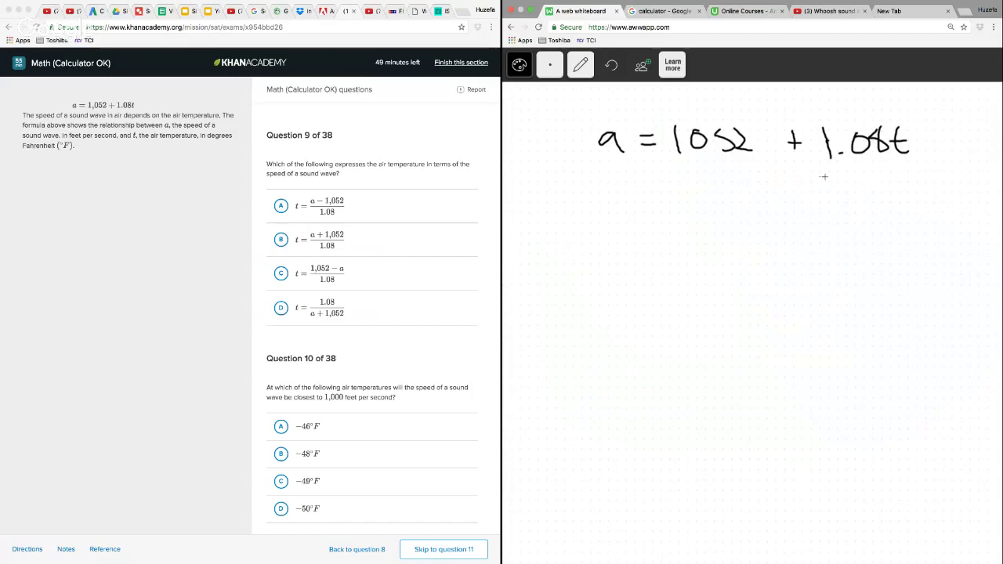
Write −1052 under both sides of the sound wave formula
{"action": "mouse_move", "coordinate": [654, 185]}
{"action": "left_mouse_down"}
{"action": "mouse_move", "coordinate": [687, 198]}
{"action": "mouse_move", "coordinate": [700, 179]}
{"action": "mouse_move", "coordinate": [763, 196]}
{"action": "left_mouse_up"}
{"action": "left_click_drag", "start_coordinate": [570, 190], "coordinate": [591, 202]}
{"action": "left_click_drag", "start_coordinate": [608, 185], "coordinate": [634, 199]}
{"action": "left_click_drag", "start_coordinate": [636, 189], "coordinate": [648, 205]}
Write the rearranged equation a − 1052 = 1.08t below the subtraction
{"action": "mouse_move", "coordinate": [603, 254]}
{"action": "left_mouse_down"}
{"action": "mouse_move", "coordinate": [605, 270]}
{"action": "mouse_move", "coordinate": [628, 261]}
{"action": "left_mouse_up"}
{"action": "mouse_move", "coordinate": [647, 242]}
{"action": "left_mouse_down"}
{"action": "mouse_move", "coordinate": [647, 270]}
{"action": "mouse_move", "coordinate": [663, 249]}
{"action": "left_mouse_up"}
{"action": "mouse_move", "coordinate": [685, 240]}
{"action": "left_mouse_down"}
{"action": "mouse_move", "coordinate": [687, 267]}
{"action": "mouse_move", "coordinate": [726, 270]}
{"action": "mouse_move", "coordinate": [756, 252]}
{"action": "left_mouse_up"}
{"action": "mouse_move", "coordinate": [736, 263]}
{"action": "left_mouse_down"}
{"action": "mouse_move", "coordinate": [773, 274]}
{"action": "mouse_move", "coordinate": [806, 254]}
{"action": "mouse_move", "coordinate": [822, 276]}
{"action": "left_mouse_up"}
{"action": "left_click", "coordinate": [785, 271]}
{"action": "mouse_move", "coordinate": [851, 250]}
{"action": "left_mouse_down"}
{"action": "mouse_move", "coordinate": [855, 281]}
{"action": "mouse_move", "coordinate": [867, 267]}
{"action": "left_mouse_up"}
Divide both sides of a − 1052 = 1.08t by 1.08 and strike out the 1.08 on the t side
{"action": "left_click_drag", "start_coordinate": [779, 288], "coordinate": [867, 282]}
{"action": "mouse_move", "coordinate": [789, 301]}
{"action": "left_mouse_down"}
{"action": "mouse_move", "coordinate": [790, 322]}
{"action": "mouse_move", "coordinate": [831, 303]}
{"action": "left_mouse_up"}
{"action": "left_click", "coordinate": [801, 317]}
{"action": "left_click_drag", "start_coordinate": [582, 283], "coordinate": [729, 279]}
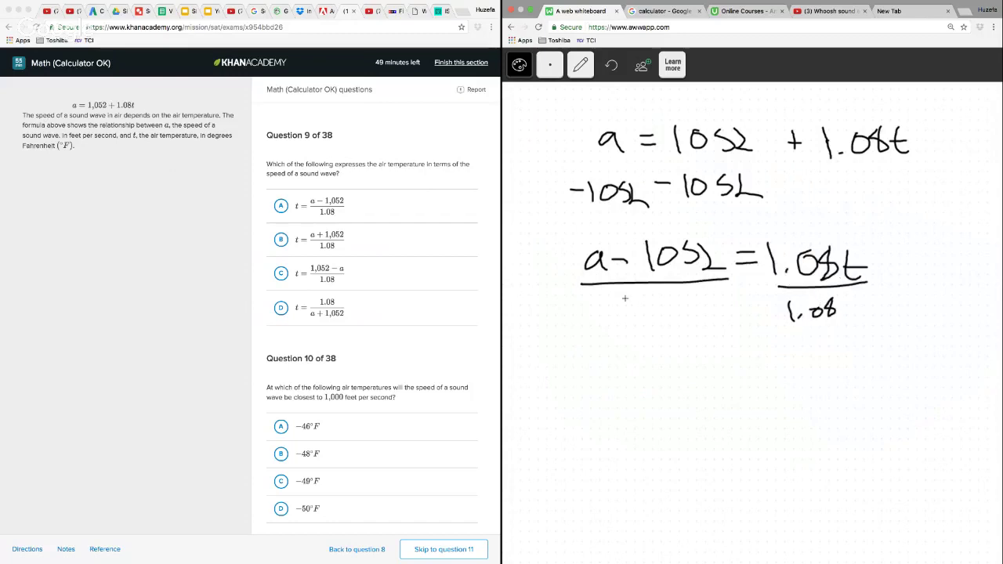
{"action": "left_click", "coordinate": [637, 318]}
{"action": "mouse_move", "coordinate": [627, 298]}
{"action": "left_mouse_down"}
{"action": "mouse_move", "coordinate": [630, 322]}
{"action": "mouse_move", "coordinate": [658, 304]}
{"action": "left_mouse_up"}
{"action": "mouse_move", "coordinate": [682, 298]}
{"action": "left_mouse_down"}
{"action": "mouse_move", "coordinate": [676, 308]}
{"action": "mouse_move", "coordinate": [681, 297]}
{"action": "left_mouse_up"}
{"action": "left_click_drag", "start_coordinate": [790, 285], "coordinate": [779, 324]}
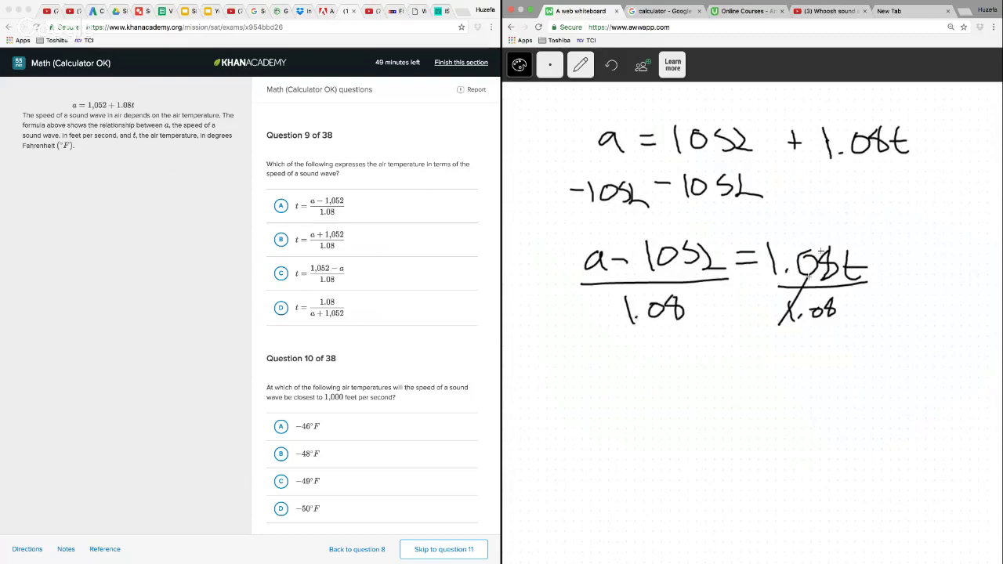
{"action": "left_click_drag", "start_coordinate": [830, 228], "coordinate": [808, 279]}
Answer question 9 with A, t = (a − 1,052)/1.08, and delete its working from the whiteboard
{"action": "left_click", "coordinate": [282, 206]}
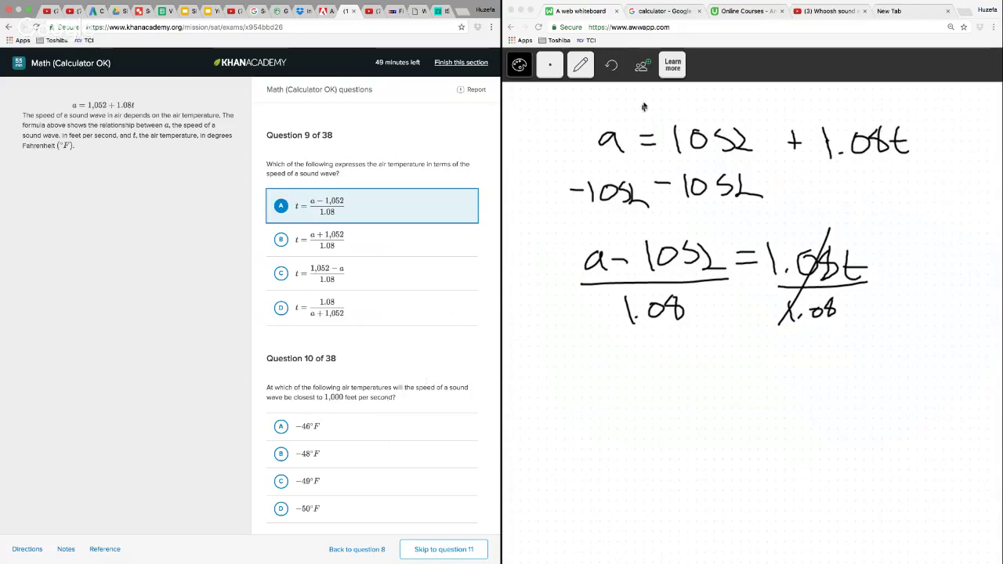
{"action": "left_click", "coordinate": [580, 65]}
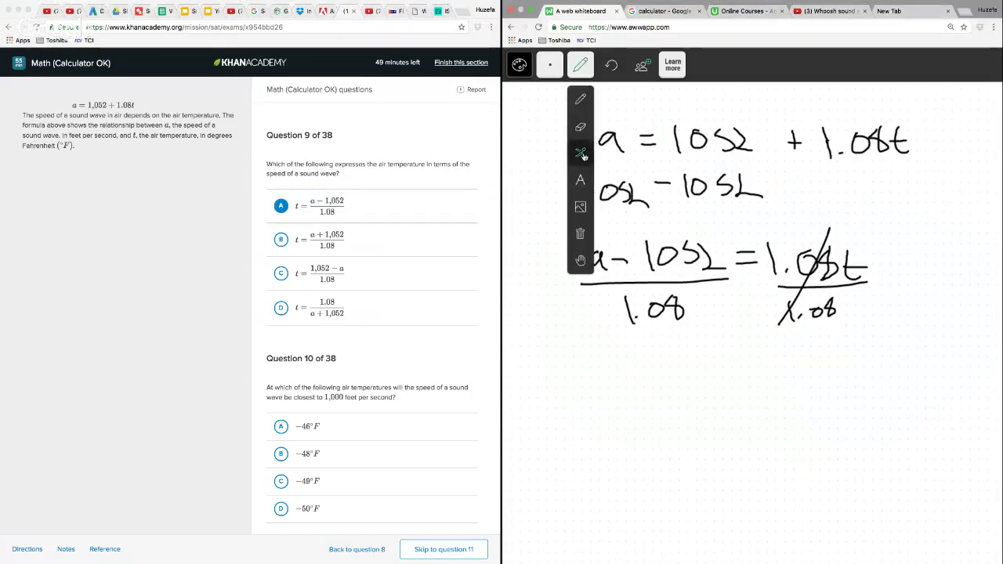
{"action": "left_click", "coordinate": [578, 258]}
{"action": "mouse_move", "coordinate": [582, 104]}
{"action": "left_mouse_down"}
{"action": "mouse_move", "coordinate": [593, 121]}
{"action": "mouse_move", "coordinate": [575, 398]}
{"action": "mouse_move", "coordinate": [936, 348]}
{"action": "mouse_move", "coordinate": [902, 93]}
{"action": "left_mouse_up"}
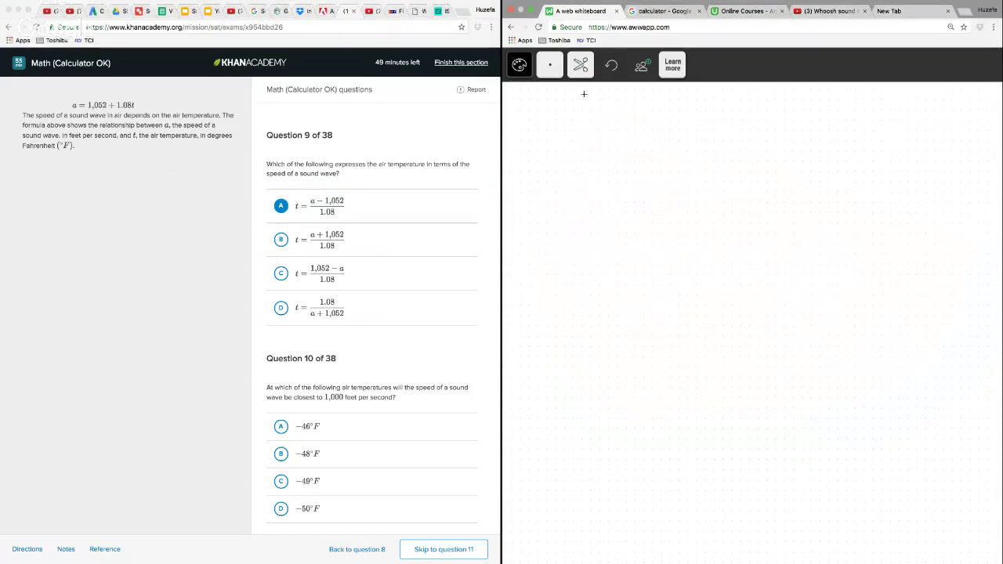
With the pencil, write the question 10 equation 1000 = 1052 + 1.08t on the whiteboard
{"action": "left_click", "coordinate": [581, 64]}
{"action": "left_click", "coordinate": [580, 100]}
{"action": "mouse_move", "coordinate": [572, 152]}
{"action": "left_mouse_down"}
{"action": "mouse_move", "coordinate": [574, 191]}
{"action": "mouse_move", "coordinate": [602, 168]}
{"action": "left_mouse_up"}
{"action": "left_click_drag", "start_coordinate": [628, 166], "coordinate": [700, 180]}
{"action": "mouse_move", "coordinate": [685, 186]}
{"action": "left_mouse_down"}
{"action": "mouse_move", "coordinate": [721, 199]}
{"action": "mouse_move", "coordinate": [740, 176]}
{"action": "left_mouse_up"}
{"action": "mouse_move", "coordinate": [751, 174]}
{"action": "left_mouse_down"}
{"action": "mouse_move", "coordinate": [750, 198]}
{"action": "mouse_move", "coordinate": [820, 190]}
{"action": "left_mouse_up"}
{"action": "mouse_move", "coordinate": [809, 180]}
{"action": "left_mouse_down"}
{"action": "mouse_move", "coordinate": [808, 201]}
{"action": "mouse_move", "coordinate": [839, 201]}
{"action": "mouse_move", "coordinate": [883, 180]}
{"action": "mouse_move", "coordinate": [914, 205]}
{"action": "left_mouse_up"}
{"action": "left_click", "coordinate": [847, 198]}
{"action": "left_click_drag", "start_coordinate": [893, 188], "coordinate": [911, 187]}
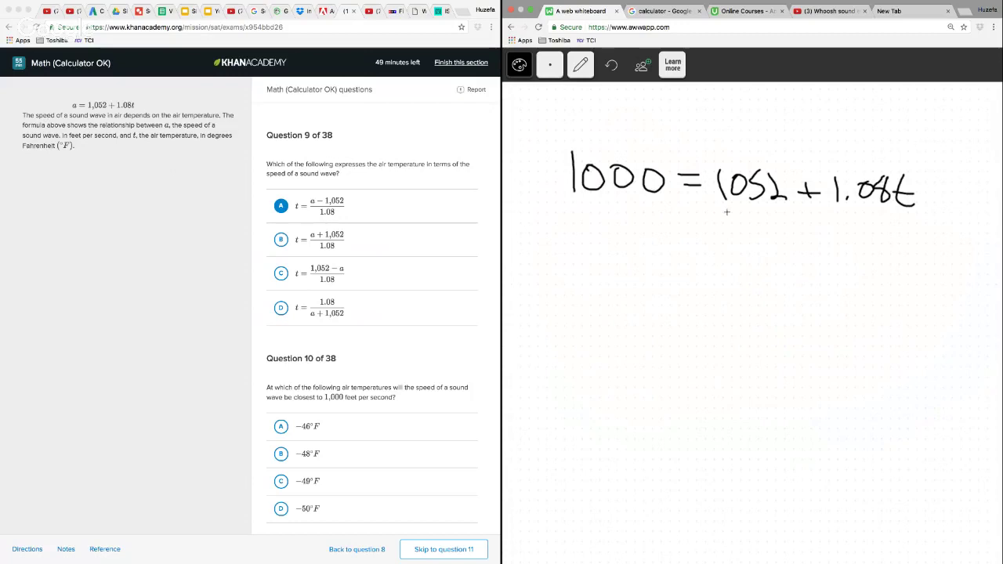
Write −1052 under both sides of the question 10 equation and strike out the 1052 pair on the t side
{"action": "left_click_drag", "start_coordinate": [694, 227], "coordinate": [714, 228]}
{"action": "left_click_drag", "start_coordinate": [745, 224], "coordinate": [743, 227]}
{"action": "mouse_move", "coordinate": [762, 223]}
{"action": "left_mouse_down"}
{"action": "mouse_move", "coordinate": [765, 241]}
{"action": "mouse_move", "coordinate": [794, 246]}
{"action": "left_mouse_up"}
{"action": "mouse_move", "coordinate": [539, 229]}
{"action": "left_mouse_down"}
{"action": "mouse_move", "coordinate": [563, 227]}
{"action": "mouse_move", "coordinate": [571, 245]}
{"action": "left_mouse_up"}
{"action": "left_click_drag", "start_coordinate": [589, 226], "coordinate": [596, 232]}
{"action": "left_click_drag", "start_coordinate": [627, 220], "coordinate": [612, 240]}
{"action": "mouse_move", "coordinate": [634, 221]}
{"action": "left_mouse_down"}
{"action": "mouse_move", "coordinate": [646, 237]}
{"action": "mouse_move", "coordinate": [663, 234]}
{"action": "left_mouse_up"}
{"action": "left_click_drag", "start_coordinate": [780, 161], "coordinate": [710, 255]}
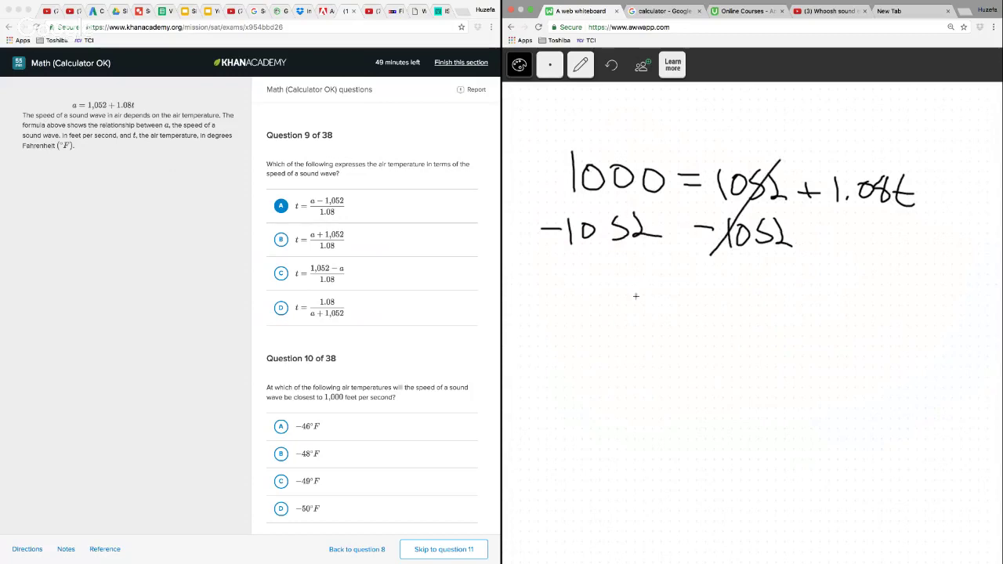
Write the simplified equation −52 = 1.08t below the subtraction
{"action": "mouse_move", "coordinate": [607, 311]}
{"action": "left_mouse_down"}
{"action": "mouse_move", "coordinate": [644, 326]}
{"action": "mouse_move", "coordinate": [691, 321]}
{"action": "left_mouse_up"}
{"action": "mouse_move", "coordinate": [708, 309]}
{"action": "left_mouse_down"}
{"action": "mouse_move", "coordinate": [734, 307]}
{"action": "mouse_move", "coordinate": [758, 327]}
{"action": "left_mouse_up"}
{"action": "left_click", "coordinate": [776, 322]}
{"action": "left_click_drag", "start_coordinate": [801, 301], "coordinate": [800, 302]}
{"action": "left_click_drag", "start_coordinate": [832, 296], "coordinate": [823, 298]}
{"action": "mouse_move", "coordinate": [840, 294]}
{"action": "left_mouse_down"}
{"action": "mouse_move", "coordinate": [852, 332]}
{"action": "mouse_move", "coordinate": [859, 314]}
{"action": "left_mouse_up"}
Divide both sides of −52 = 1.08t by 1.08 and strike out the 1.08 on the t side
{"action": "left_click_drag", "start_coordinate": [739, 346], "coordinate": [879, 333]}
{"action": "left_click_drag", "start_coordinate": [608, 344], "coordinate": [717, 331]}
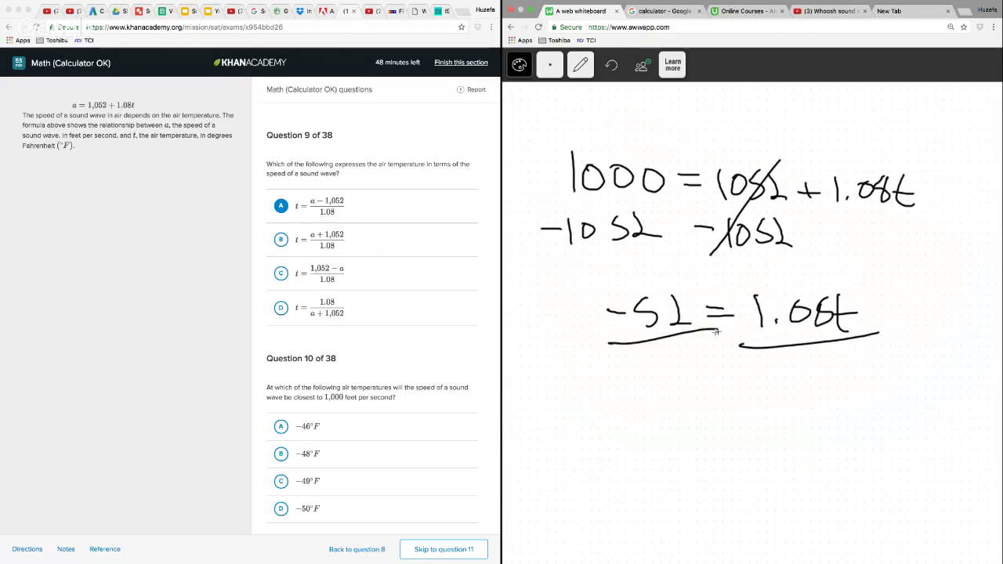
{"action": "left_click_drag", "start_coordinate": [637, 359], "coordinate": [642, 381]}
{"action": "left_click", "coordinate": [647, 378]}
{"action": "mouse_move", "coordinate": [668, 361]}
{"action": "left_mouse_down"}
{"action": "mouse_move", "coordinate": [682, 362]}
{"action": "mouse_move", "coordinate": [688, 349]}
{"action": "left_mouse_up"}
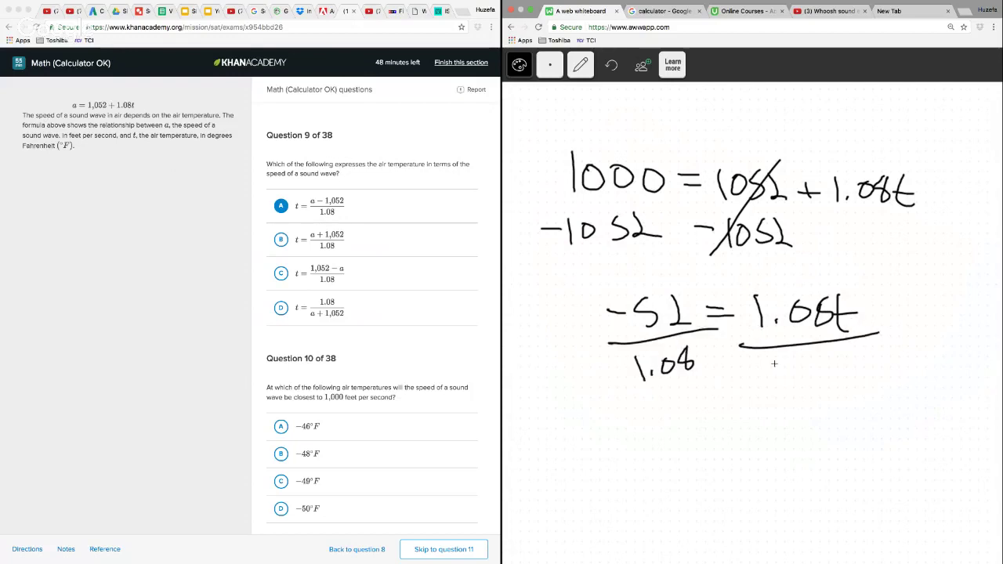
{"action": "left_click", "coordinate": [790, 382]}
{"action": "mouse_move", "coordinate": [777, 363]}
{"action": "left_mouse_down"}
{"action": "mouse_move", "coordinate": [781, 385]}
{"action": "mouse_move", "coordinate": [809, 367]}
{"action": "left_mouse_up"}
{"action": "left_click_drag", "start_coordinate": [837, 358], "coordinate": [836, 359]}
{"action": "left_click_drag", "start_coordinate": [779, 421], "coordinate": [840, 265]}
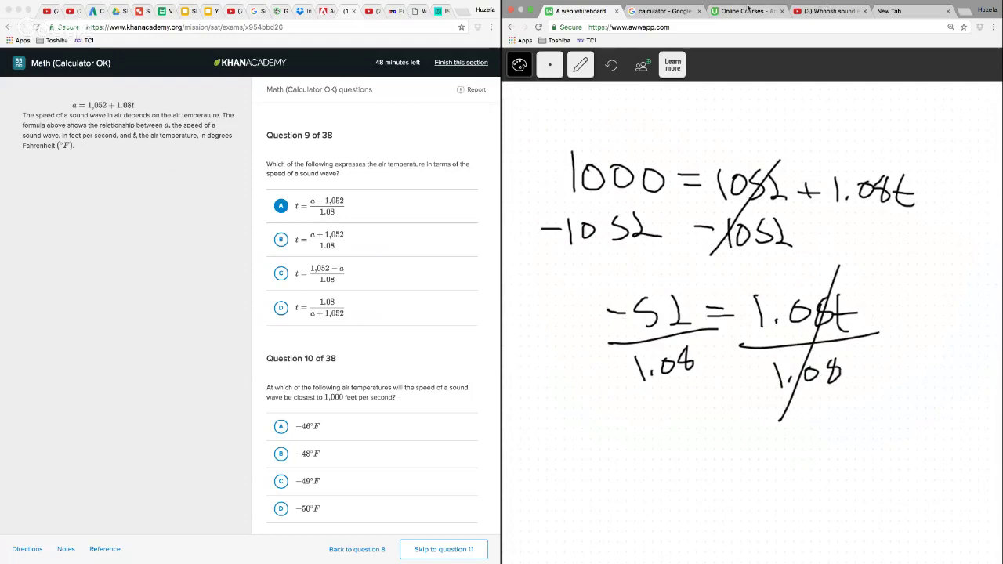
Switch to the Google calculator and compute 52 ÷ 1.08
{"action": "left_click", "coordinate": [663, 11]}
{"action": "left_click", "coordinate": [840, 239]}
{"action": "left_click", "coordinate": [840, 267]}
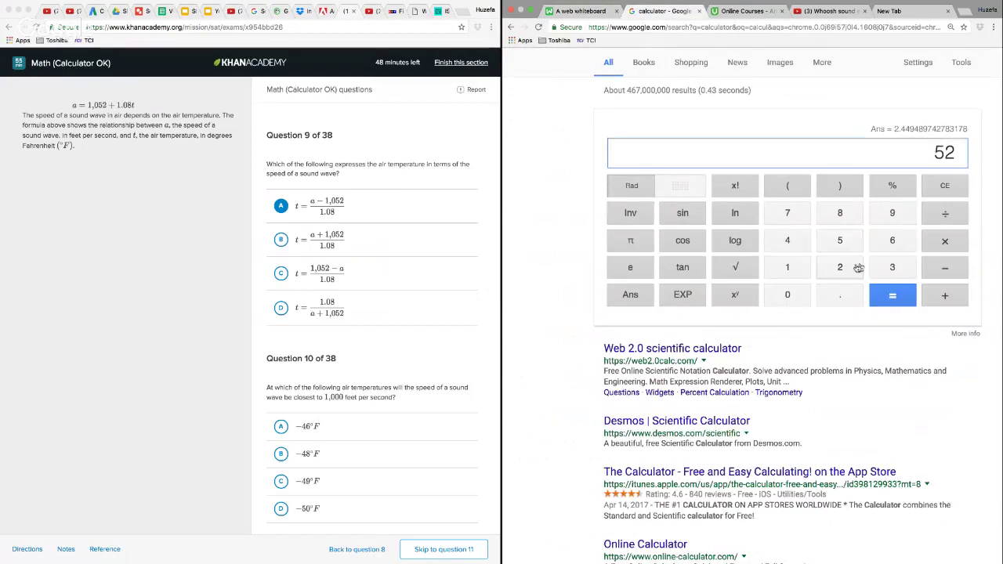
{"action": "left_click", "coordinate": [944, 213]}
{"action": "left_click", "coordinate": [787, 268]}
{"action": "left_click", "coordinate": [840, 295]}
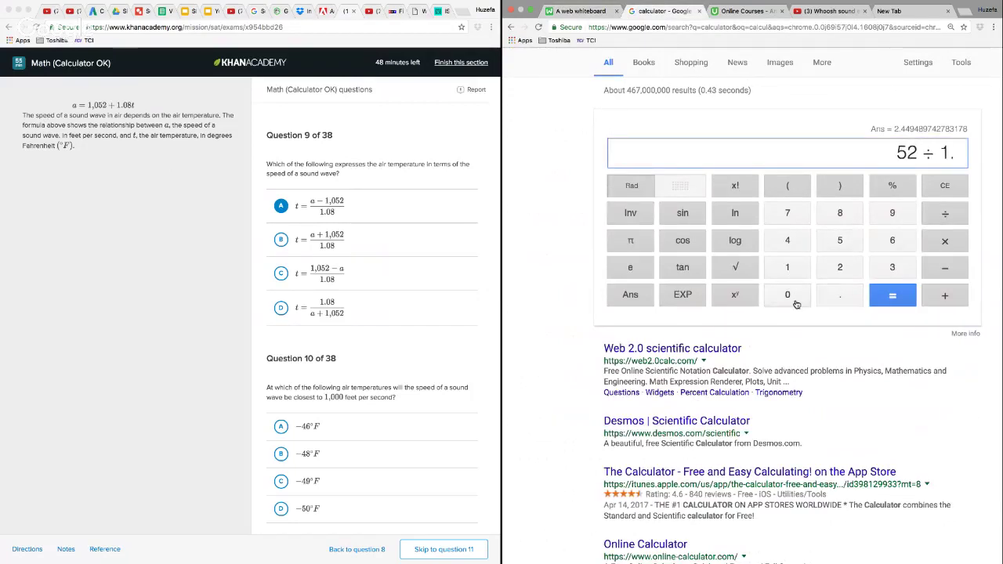
{"action": "left_click", "coordinate": [788, 294]}
{"action": "left_click", "coordinate": [840, 213]}
{"action": "left_click", "coordinate": [898, 296]}
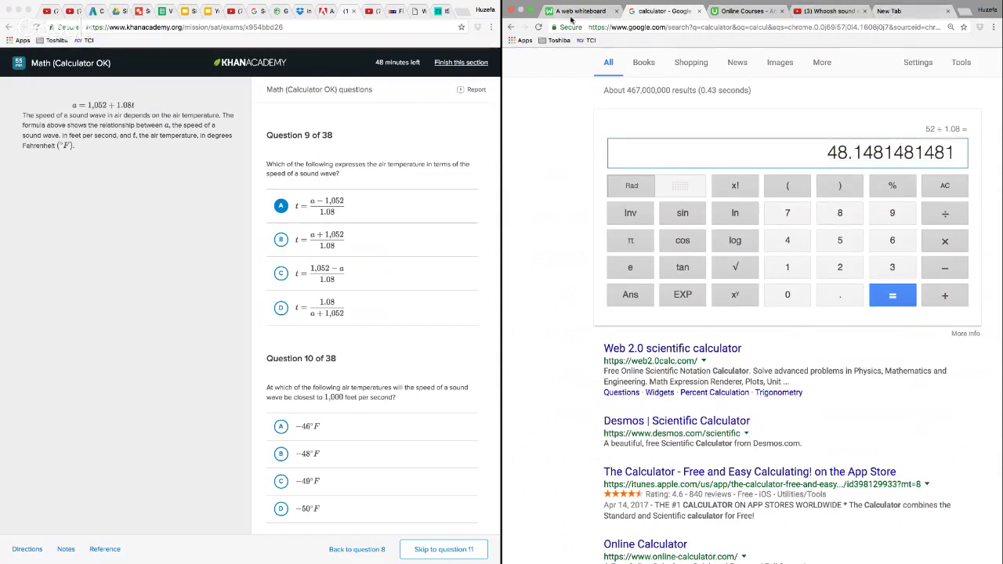
Return to the whiteboard, answer question 10 with B, −48°F, and go on to question 11
{"action": "left_click", "coordinate": [578, 12]}
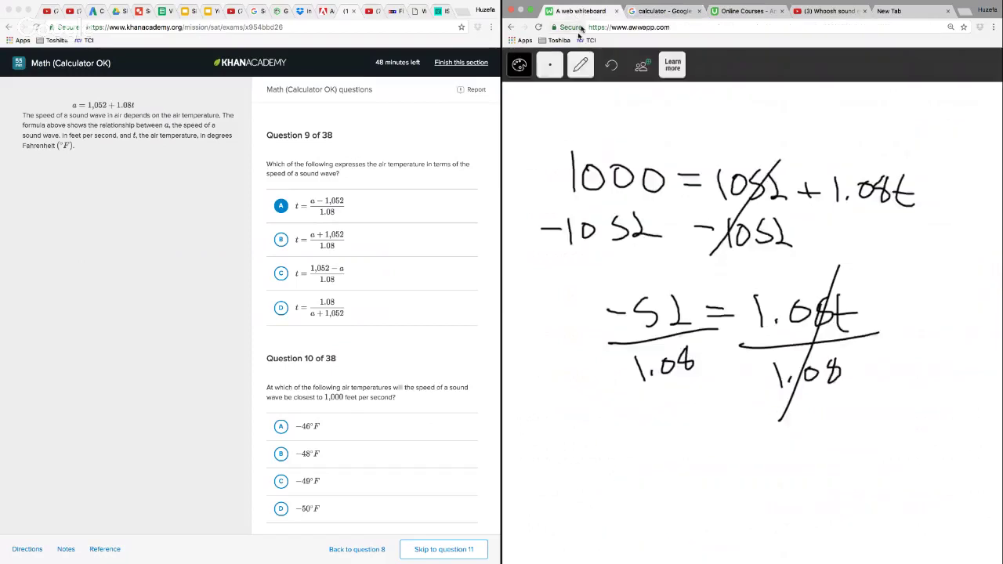
{"action": "left_click", "coordinate": [281, 456]}
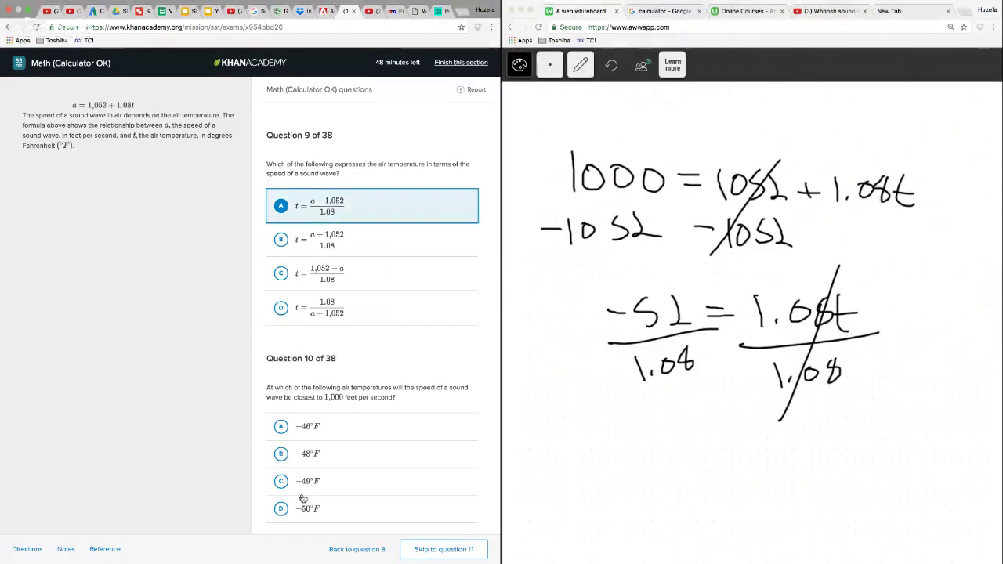
{"action": "left_click", "coordinate": [280, 455]}
{"action": "left_click", "coordinate": [666, 12]}
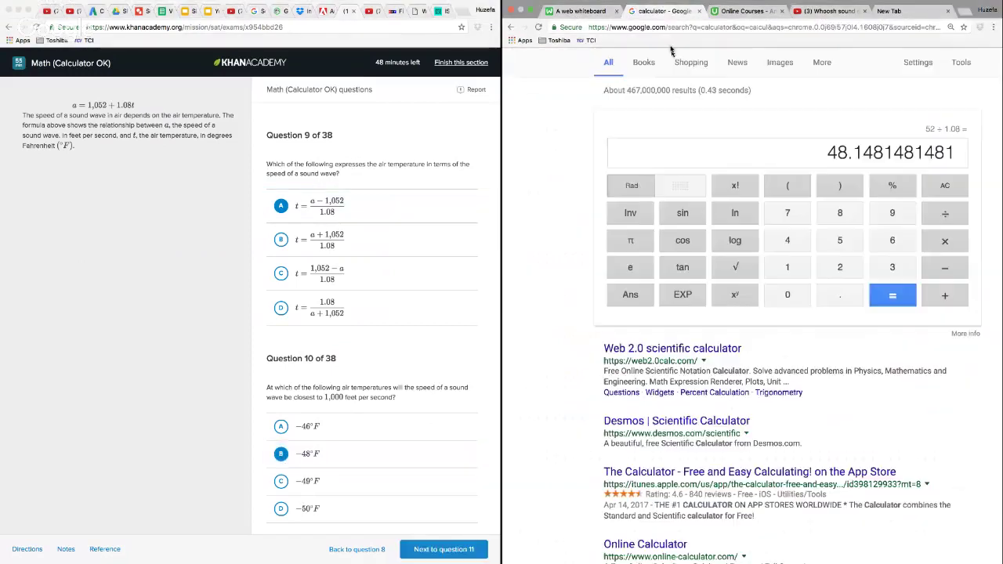
{"action": "left_click", "coordinate": [578, 12]}
{"action": "left_click", "coordinate": [440, 554]}
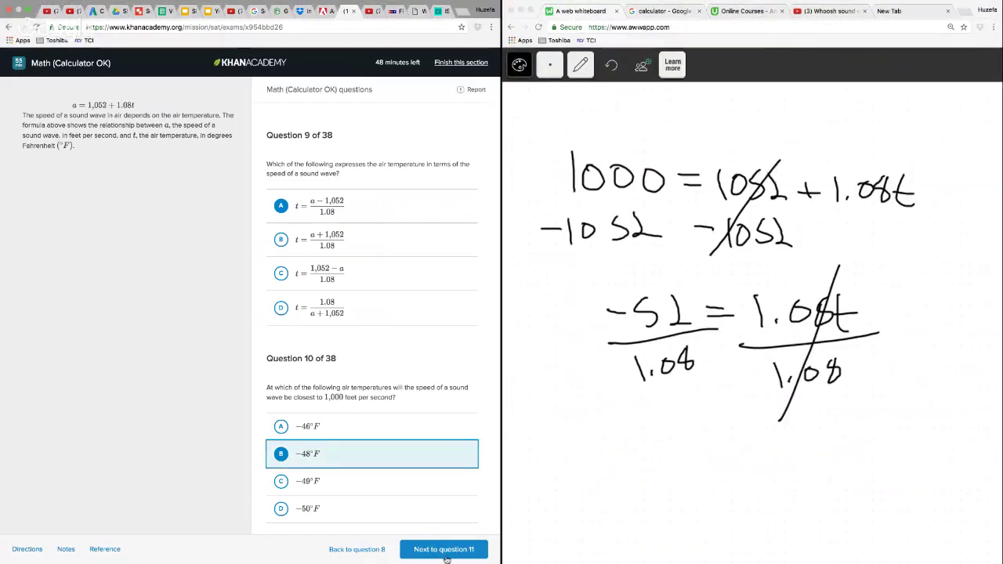
{"action": "left_click", "coordinate": [445, 553]}
Delete the question 10 working from the whiteboard and switch back to the pencil
{"action": "left_click", "coordinate": [586, 72]}
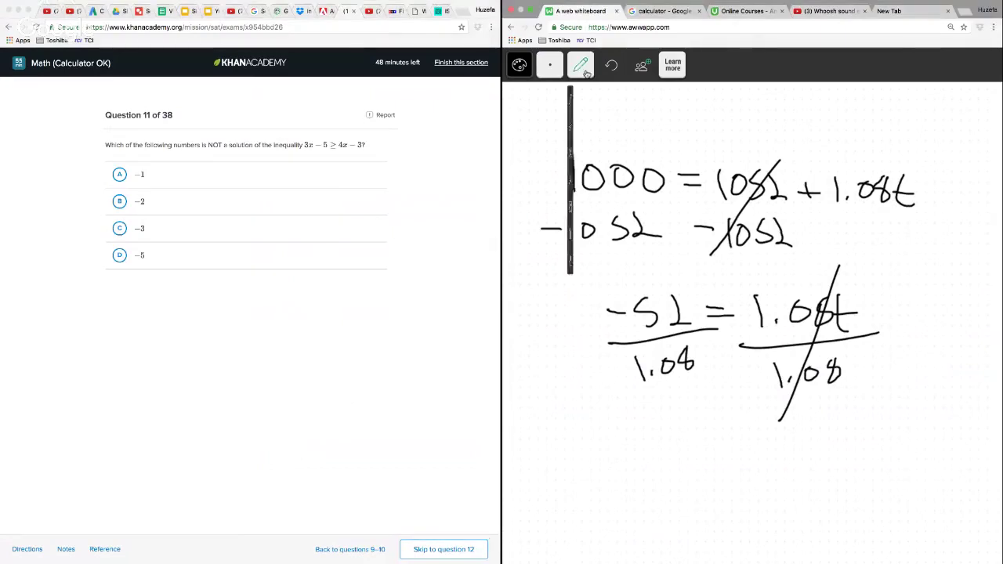
{"action": "left_click", "coordinate": [582, 153]}
{"action": "mouse_move", "coordinate": [714, 122]}
{"action": "left_mouse_down"}
{"action": "mouse_move", "coordinate": [541, 251]}
{"action": "mouse_move", "coordinate": [726, 472]}
{"action": "mouse_move", "coordinate": [927, 231]}
{"action": "mouse_move", "coordinate": [713, 124]}
{"action": "left_mouse_up"}
{"action": "left_click", "coordinate": [581, 65]}
{"action": "left_click", "coordinate": [572, 100]}
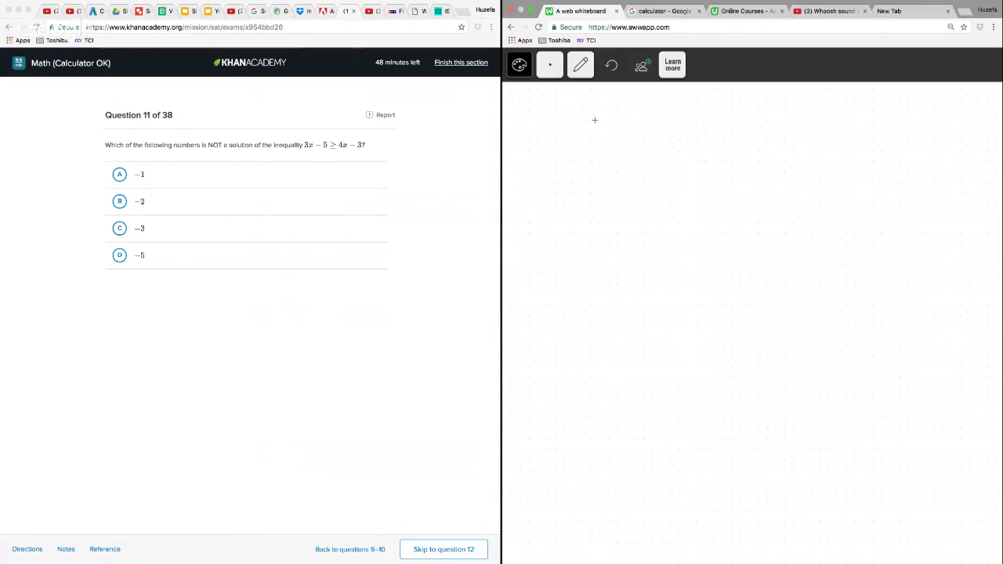
Write the inequality 3x − 5 ≥ 4x − 3 at the top of the whiteboard
{"action": "mouse_move", "coordinate": [594, 120]}
{"action": "left_mouse_down"}
{"action": "mouse_move", "coordinate": [596, 141]}
{"action": "mouse_move", "coordinate": [674, 130]}
{"action": "left_mouse_up"}
{"action": "mouse_move", "coordinate": [686, 114]}
{"action": "left_mouse_down"}
{"action": "mouse_move", "coordinate": [684, 138]}
{"action": "mouse_move", "coordinate": [701, 113]}
{"action": "mouse_move", "coordinate": [760, 138]}
{"action": "mouse_move", "coordinate": [785, 128]}
{"action": "left_mouse_up"}
{"action": "mouse_move", "coordinate": [781, 114]}
{"action": "left_mouse_down"}
{"action": "mouse_move", "coordinate": [782, 152]}
{"action": "mouse_move", "coordinate": [815, 149]}
{"action": "left_mouse_up"}
{"action": "mouse_move", "coordinate": [815, 131]}
{"action": "left_mouse_down"}
{"action": "mouse_move", "coordinate": [797, 151]}
{"action": "mouse_move", "coordinate": [855, 131]}
{"action": "mouse_move", "coordinate": [862, 149]}
{"action": "left_mouse_up"}
Write −4x and +5 under both sides of the inequality and strike out the terms that cancel
{"action": "mouse_move", "coordinate": [676, 159]}
{"action": "left_mouse_down"}
{"action": "mouse_move", "coordinate": [675, 178]}
{"action": "mouse_move", "coordinate": [687, 169]}
{"action": "left_mouse_up"}
{"action": "left_click_drag", "start_coordinate": [700, 161], "coordinate": [690, 186]}
{"action": "left_click_drag", "start_coordinate": [808, 180], "coordinate": [817, 196]}
{"action": "left_click_drag", "start_coordinate": [804, 189], "coordinate": [855, 193]}
{"action": "left_click_drag", "start_coordinate": [761, 167], "coordinate": [784, 174]}
{"action": "left_click_drag", "start_coordinate": [798, 160], "coordinate": [816, 181]}
{"action": "left_click_drag", "start_coordinate": [814, 159], "coordinate": [800, 182]}
{"action": "left_click_drag", "start_coordinate": [583, 163], "coordinate": [601, 162]}
{"action": "left_click_drag", "start_coordinate": [610, 157], "coordinate": [612, 185]}
{"action": "mouse_move", "coordinate": [620, 163]}
{"action": "left_mouse_down"}
{"action": "mouse_move", "coordinate": [635, 178]}
{"action": "mouse_move", "coordinate": [622, 188]}
{"action": "left_mouse_up"}
{"action": "left_click_drag", "start_coordinate": [709, 101], "coordinate": [667, 207]}
{"action": "left_click_drag", "start_coordinate": [808, 108], "coordinate": [791, 210]}
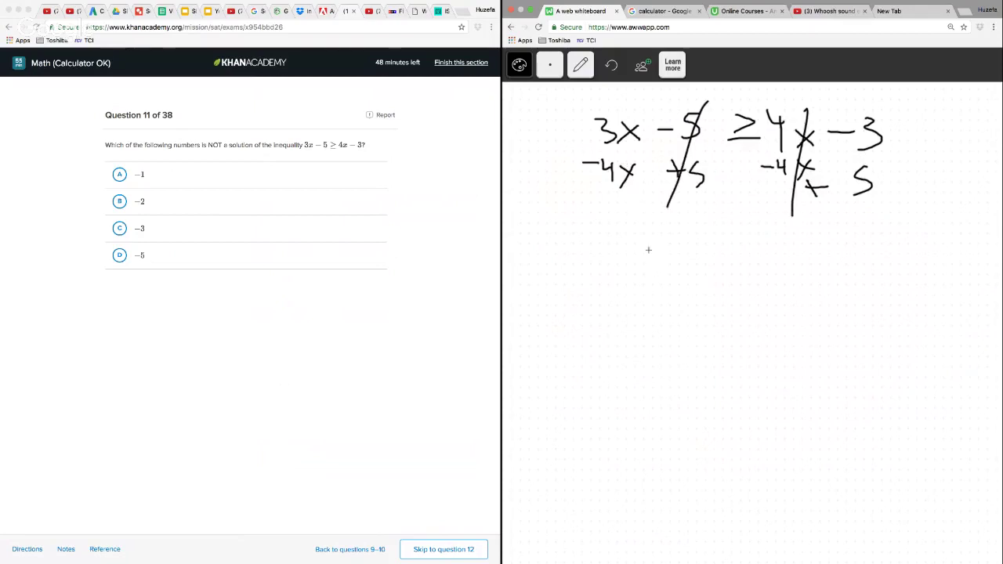
Write the simplified inequality −x ≥ 2 below the cancelled terms
{"action": "left_click_drag", "start_coordinate": [662, 268], "coordinate": [680, 268]}
{"action": "left_click_drag", "start_coordinate": [685, 259], "coordinate": [706, 280]}
{"action": "left_click_drag", "start_coordinate": [704, 259], "coordinate": [685, 280]}
{"action": "mouse_move", "coordinate": [722, 257]}
{"action": "left_mouse_down"}
{"action": "mouse_move", "coordinate": [745, 262]}
{"action": "mouse_move", "coordinate": [734, 275]}
{"action": "mouse_move", "coordinate": [815, 285]}
{"action": "left_mouse_up"}
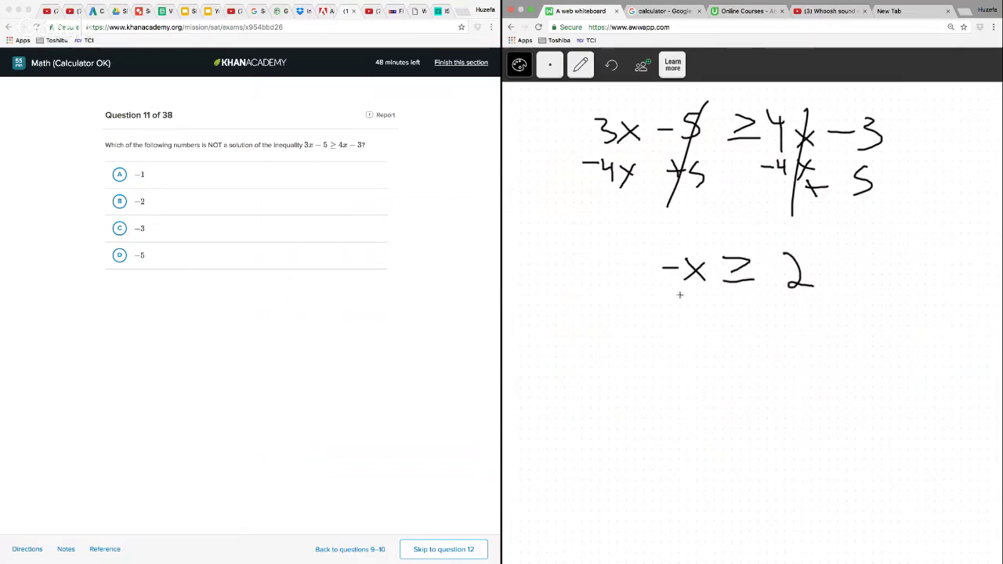
Put −x ≥ 2 in parentheses multiplied by −1 and write x ≤ −2 beneath it
{"action": "left_click_drag", "start_coordinate": [655, 240], "coordinate": [663, 311]}
{"action": "left_click_drag", "start_coordinate": [815, 238], "coordinate": [820, 309]}
{"action": "mouse_move", "coordinate": [610, 276]}
{"action": "left_mouse_down"}
{"action": "mouse_move", "coordinate": [626, 273]}
{"action": "mouse_move", "coordinate": [631, 293]}
{"action": "left_mouse_up"}
{"action": "mouse_move", "coordinate": [671, 350]}
{"action": "left_mouse_down"}
{"action": "mouse_move", "coordinate": [695, 375]}
{"action": "mouse_move", "coordinate": [674, 375]}
{"action": "left_mouse_up"}
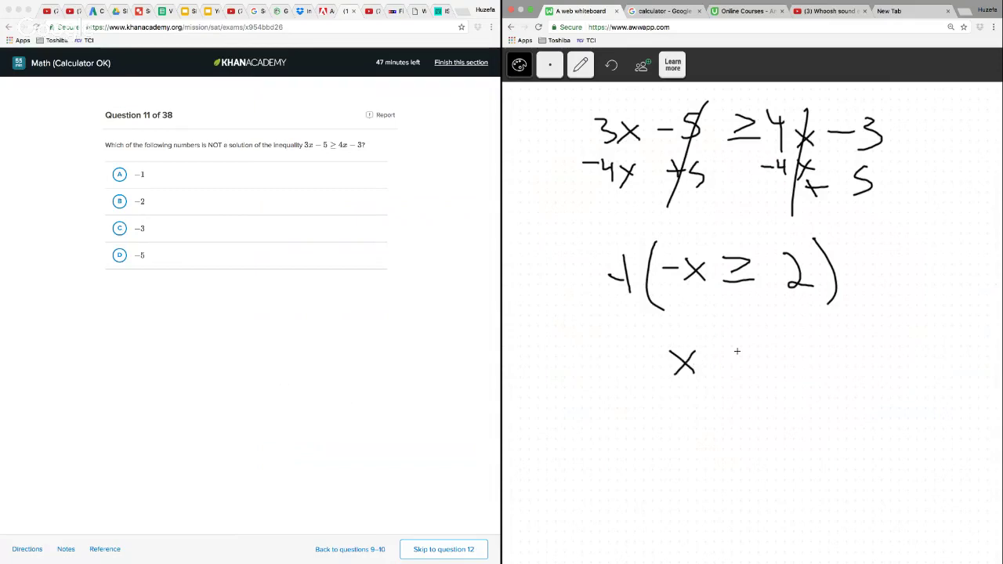
{"action": "mouse_move", "coordinate": [748, 347]}
{"action": "left_mouse_down"}
{"action": "mouse_move", "coordinate": [751, 368]}
{"action": "mouse_move", "coordinate": [768, 377]}
{"action": "left_mouse_up"}
{"action": "left_click_drag", "start_coordinate": [812, 350], "coordinate": [839, 379]}
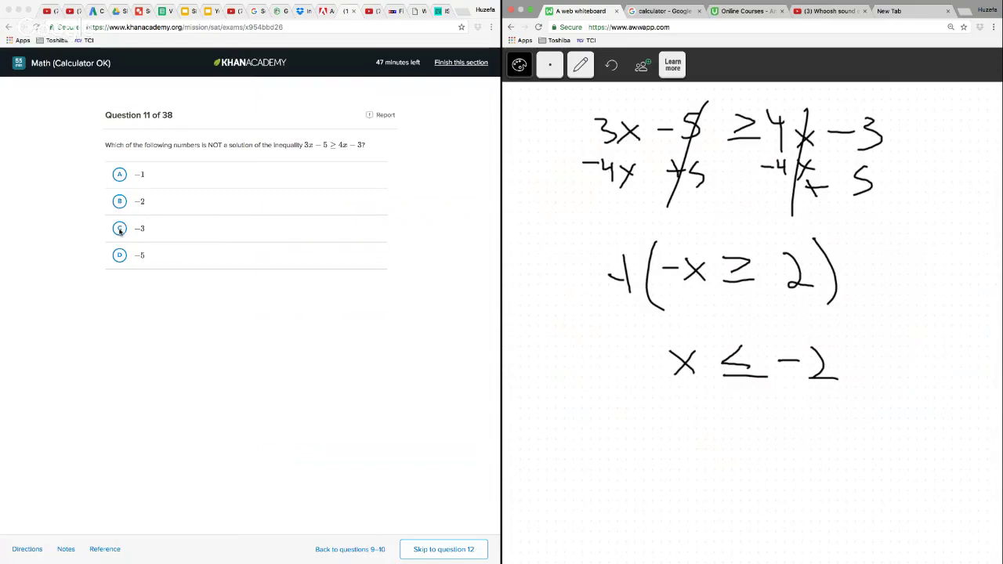
Answer question 11 with A, −1, and go on to question 12
{"action": "left_click", "coordinate": [118, 177]}
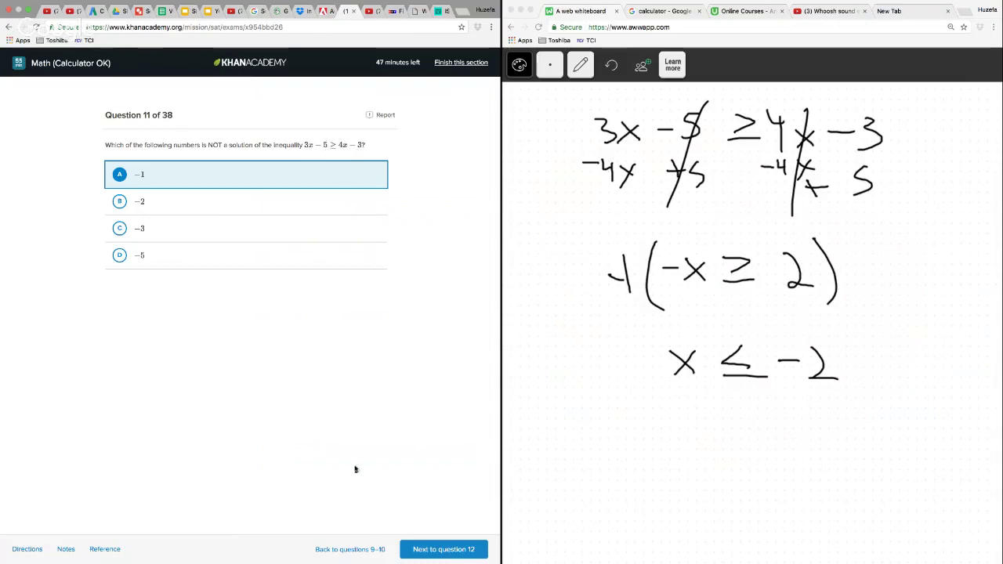
{"action": "left_click", "coordinate": [444, 549]}
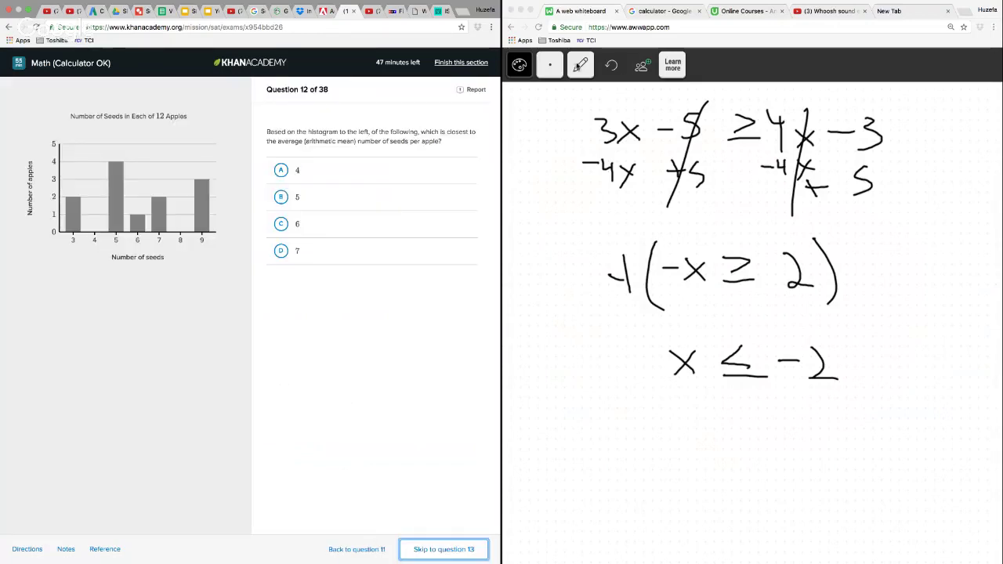
Delete the question 11 working from the whiteboard and switch back to the pencil
{"action": "left_click", "coordinate": [581, 69]}
{"action": "left_click", "coordinate": [584, 159]}
{"action": "mouse_move", "coordinate": [627, 100]}
{"action": "left_mouse_down"}
{"action": "mouse_move", "coordinate": [547, 419]}
{"action": "mouse_move", "coordinate": [885, 410]}
{"action": "mouse_move", "coordinate": [906, 113]}
{"action": "mouse_move", "coordinate": [627, 101]}
{"action": "left_mouse_up"}
{"action": "left_click", "coordinate": [580, 65]}
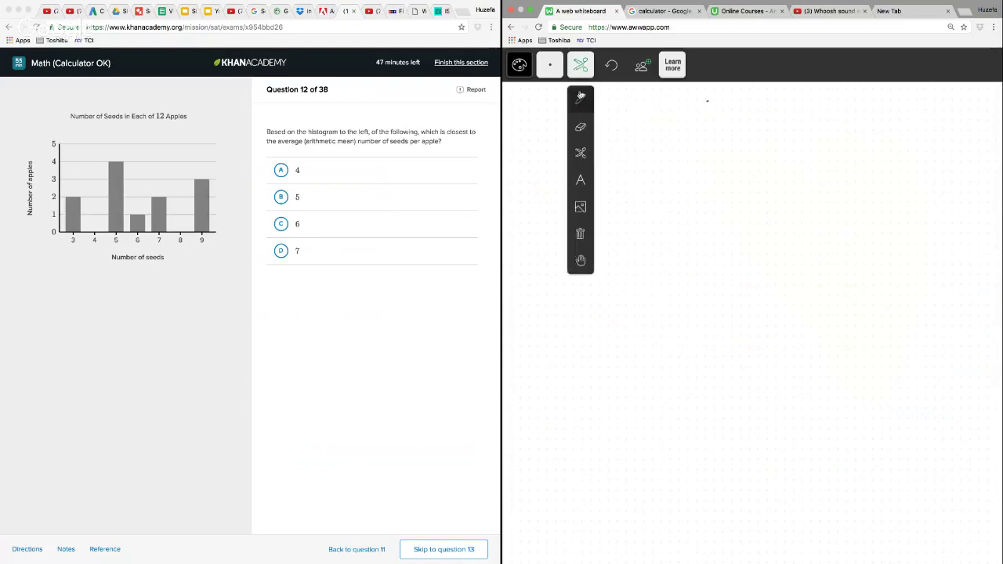
{"action": "left_click", "coordinate": [580, 101]}
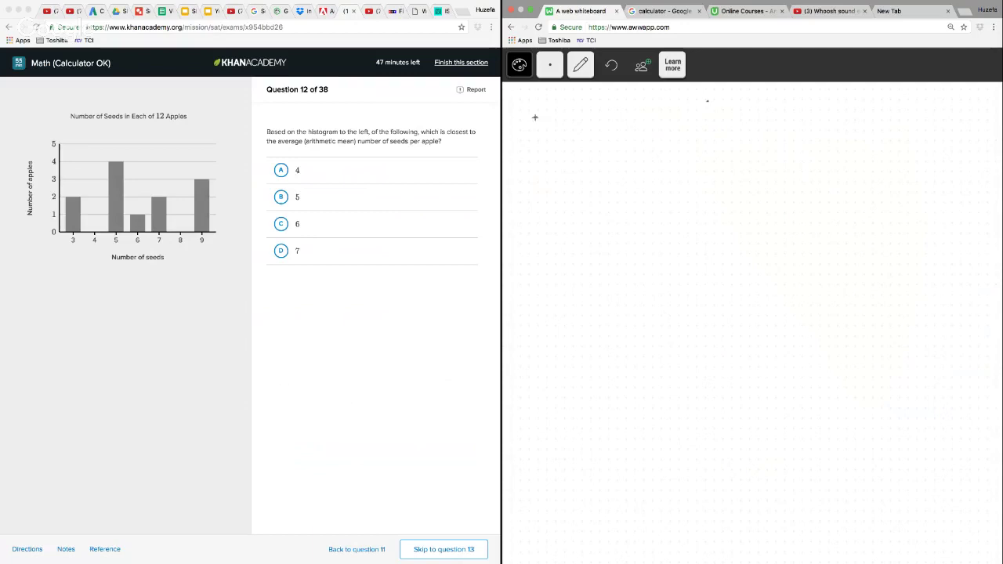
Write the seed counts 3, 3, 5, 5, 5, 5 as a row on the whiteboard
{"action": "left_click_drag", "start_coordinate": [535, 118], "coordinate": [539, 142]}
{"action": "left_click_drag", "start_coordinate": [608, 116], "coordinate": [610, 142]}
{"action": "left_click_drag", "start_coordinate": [712, 113], "coordinate": [696, 143]}
{"action": "left_click_drag", "start_coordinate": [773, 115], "coordinate": [774, 130]}
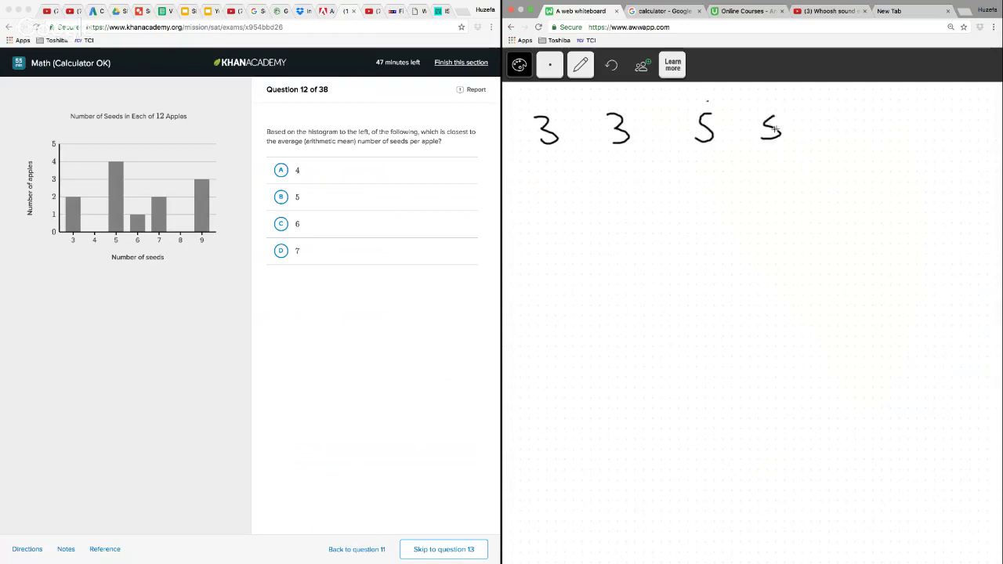
{"action": "left_click_drag", "start_coordinate": [849, 115], "coordinate": [836, 139]}
{"action": "mouse_move", "coordinate": [902, 114]}
{"action": "left_mouse_down"}
{"action": "mouse_move", "coordinate": [903, 131]}
{"action": "mouse_move", "coordinate": [888, 145]}
{"action": "left_mouse_up"}
Write the remaining seed counts 6, 7, 7, 9, 9, 9 in a second row below
{"action": "mouse_move", "coordinate": [552, 187]}
{"action": "left_mouse_down"}
{"action": "mouse_move", "coordinate": [550, 217]}
{"action": "mouse_move", "coordinate": [541, 204]}
{"action": "left_mouse_up"}
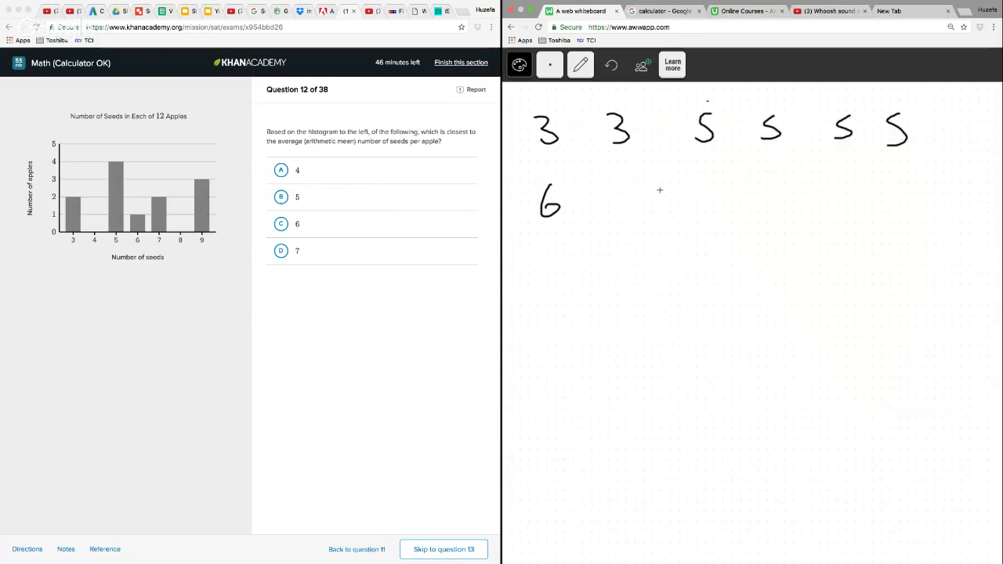
{"action": "mouse_move", "coordinate": [639, 186]}
{"action": "left_mouse_down"}
{"action": "mouse_move", "coordinate": [668, 188]}
{"action": "mouse_move", "coordinate": [664, 218]}
{"action": "left_mouse_up"}
{"action": "left_click_drag", "start_coordinate": [699, 189], "coordinate": [720, 221]}
{"action": "mouse_move", "coordinate": [822, 190]}
{"action": "left_mouse_down"}
{"action": "mouse_move", "coordinate": [807, 197]}
{"action": "mouse_move", "coordinate": [824, 236]}
{"action": "left_mouse_up"}
{"action": "mouse_move", "coordinate": [894, 191]}
{"action": "left_mouse_down"}
{"action": "mouse_move", "coordinate": [878, 201]}
{"action": "mouse_move", "coordinate": [892, 235]}
{"action": "left_mouse_up"}
{"action": "left_click_drag", "start_coordinate": [945, 192], "coordinate": [942, 237]}
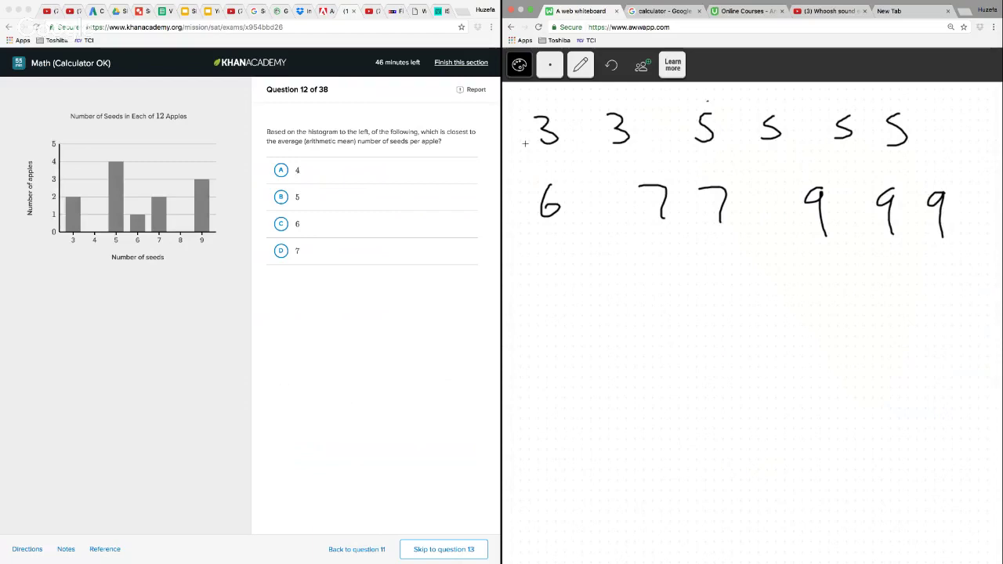
Underline the two 3s, write the row sums = 26 and 47, and put the total 73 beneath a line
{"action": "left_click_drag", "start_coordinate": [525, 144], "coordinate": [630, 170]}
{"action": "left_click_drag", "start_coordinate": [941, 134], "coordinate": [961, 149]}
{"action": "left_click_drag", "start_coordinate": [976, 130], "coordinate": [965, 141]}
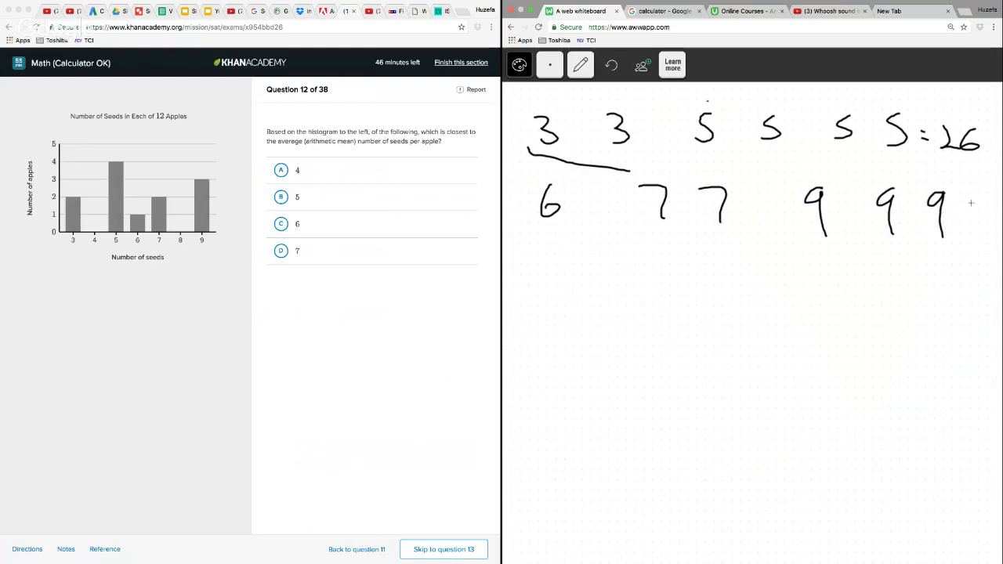
{"action": "mouse_move", "coordinate": [964, 199]}
{"action": "left_mouse_down"}
{"action": "mouse_move", "coordinate": [984, 212]}
{"action": "mouse_move", "coordinate": [980, 229]}
{"action": "left_mouse_up"}
{"action": "mouse_move", "coordinate": [984, 205]}
{"action": "left_mouse_down"}
{"action": "mouse_move", "coordinate": [997, 207]}
{"action": "mouse_move", "coordinate": [989, 230]}
{"action": "left_mouse_up"}
{"action": "mouse_move", "coordinate": [910, 265]}
{"action": "left_mouse_down"}
{"action": "mouse_move", "coordinate": [1001, 265]}
{"action": "mouse_move", "coordinate": [974, 300]}
{"action": "mouse_move", "coordinate": [950, 309]}
{"action": "left_mouse_up"}
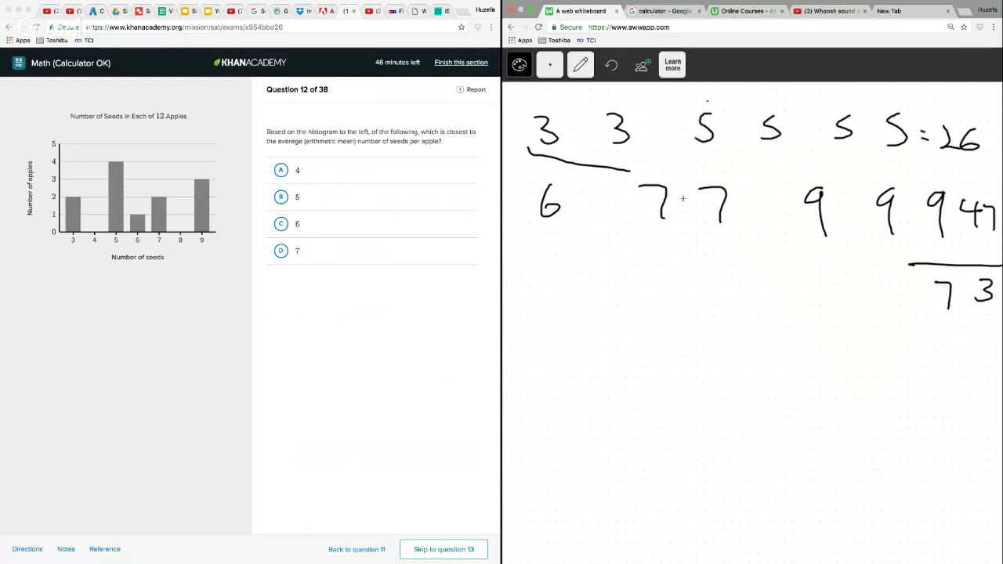
Set up the long division of 73 by 12 below the rows of seed counts
{"action": "left_click_drag", "start_coordinate": [651, 321], "coordinate": [670, 361]}
{"action": "left_click_drag", "start_coordinate": [693, 317], "coordinate": [706, 351]}
{"action": "left_click_drag", "start_coordinate": [642, 383], "coordinate": [773, 280]}
{"action": "mouse_move", "coordinate": [574, 334]}
{"action": "left_mouse_down"}
{"action": "mouse_move", "coordinate": [583, 367]}
{"action": "mouse_move", "coordinate": [625, 363]}
{"action": "left_mouse_up"}
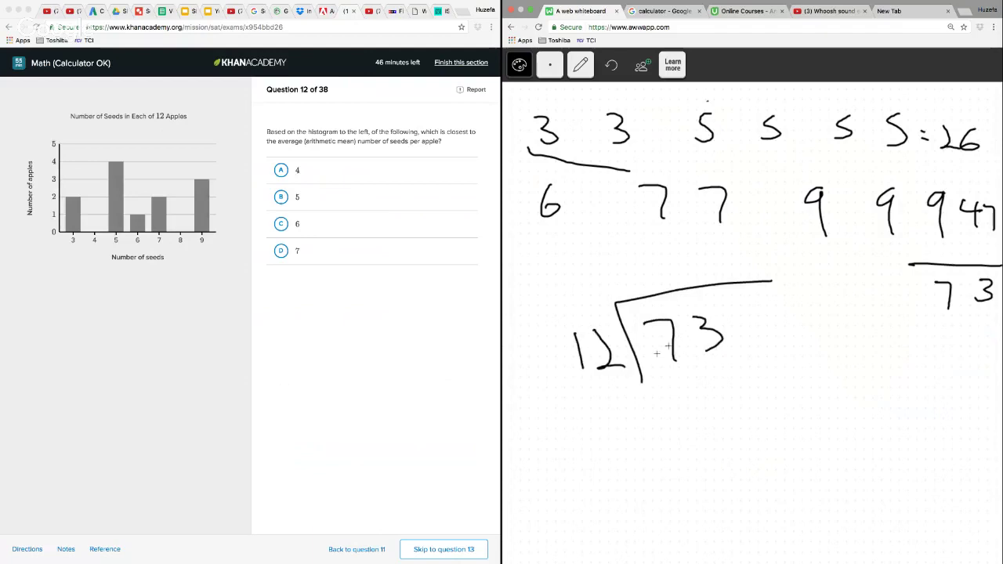
Answer question 12 with C, 6, and go on to question 13
{"action": "left_click", "coordinate": [281, 224]}
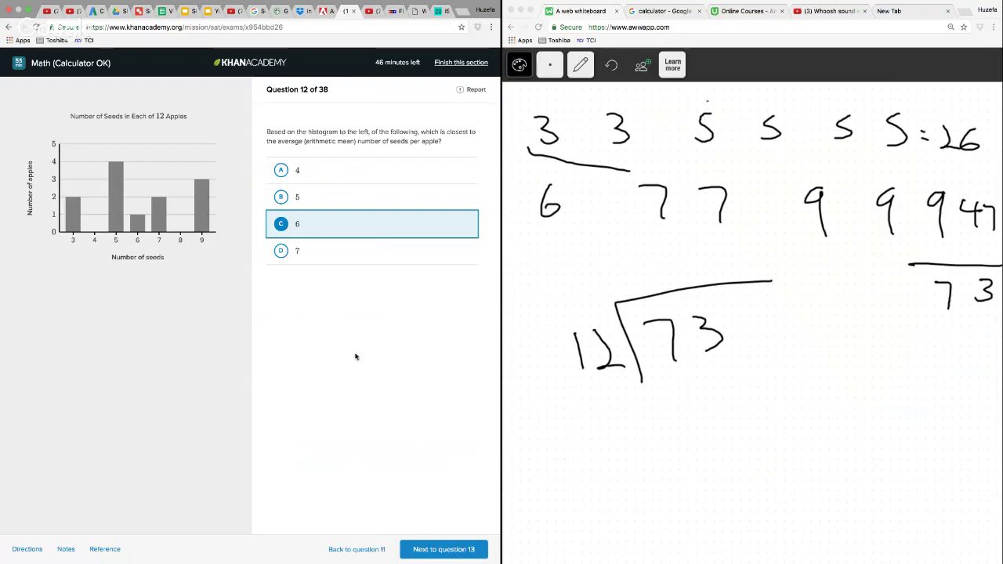
{"action": "left_click", "coordinate": [444, 550]}
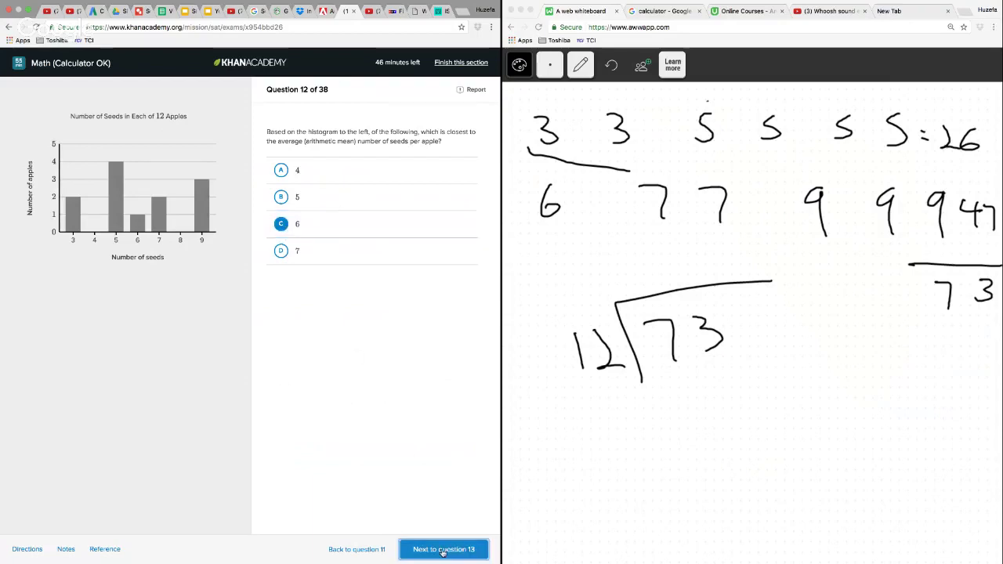
Delete the question 12 working from the whiteboard and switch back to the pencil
{"action": "left_click", "coordinate": [585, 72]}
{"action": "left_click", "coordinate": [578, 148]}
{"action": "mouse_move", "coordinate": [570, 99]}
{"action": "left_mouse_down"}
{"action": "mouse_move", "coordinate": [553, 98]}
{"action": "mouse_move", "coordinate": [515, 191]}
{"action": "mouse_move", "coordinate": [656, 442]}
{"action": "mouse_move", "coordinate": [936, 321]}
{"action": "mouse_move", "coordinate": [988, 251]}
{"action": "mouse_move", "coordinate": [972, 118]}
{"action": "left_mouse_up"}
{"action": "left_click", "coordinate": [581, 64]}
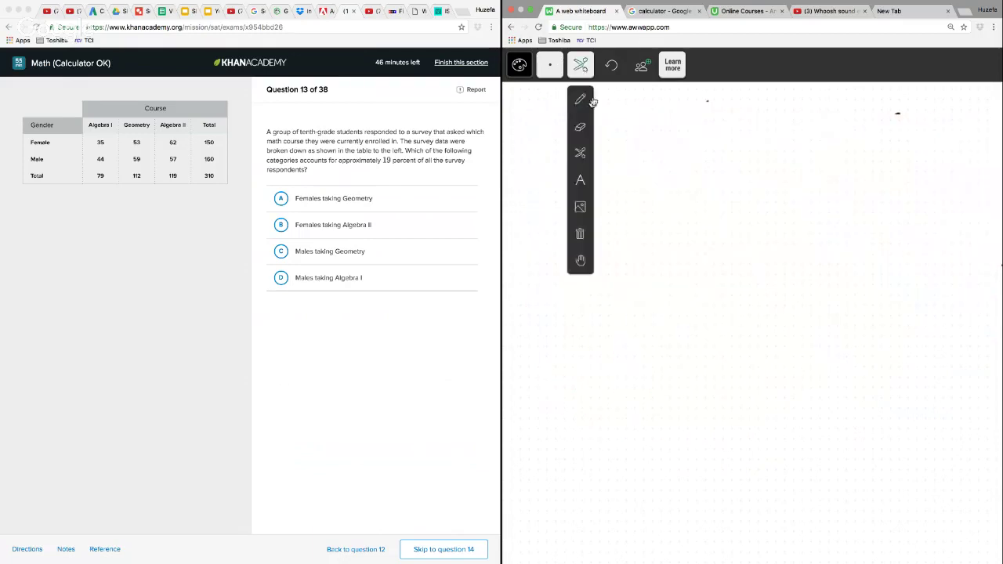
{"action": "left_click", "coordinate": [582, 102]}
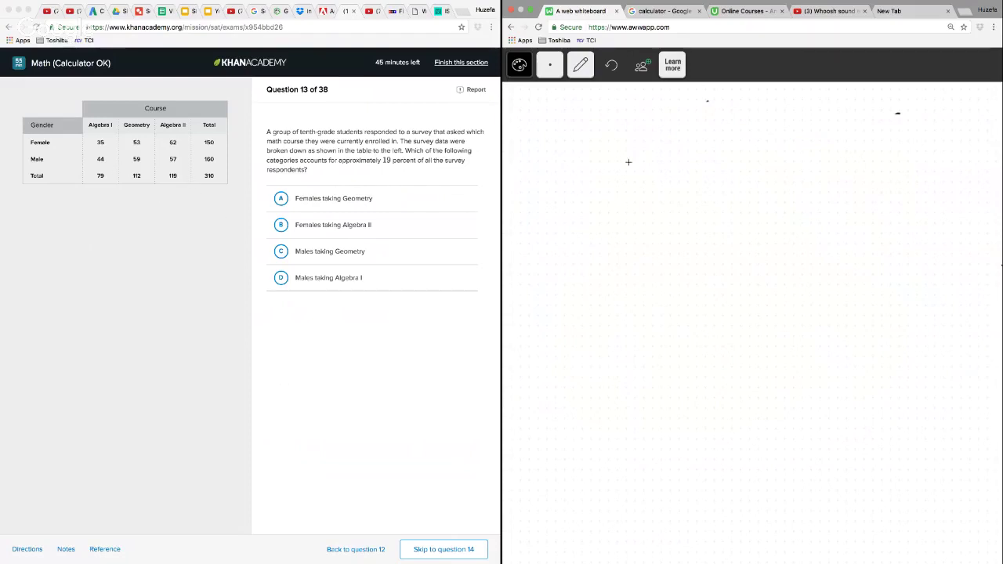
Write the expression .19(310) on the whiteboard for question 13
{"action": "mouse_move", "coordinate": [623, 158]}
{"action": "left_mouse_down"}
{"action": "mouse_move", "coordinate": [624, 181]}
{"action": "mouse_move", "coordinate": [656, 182]}
{"action": "mouse_move", "coordinate": [675, 163]}
{"action": "left_mouse_up"}
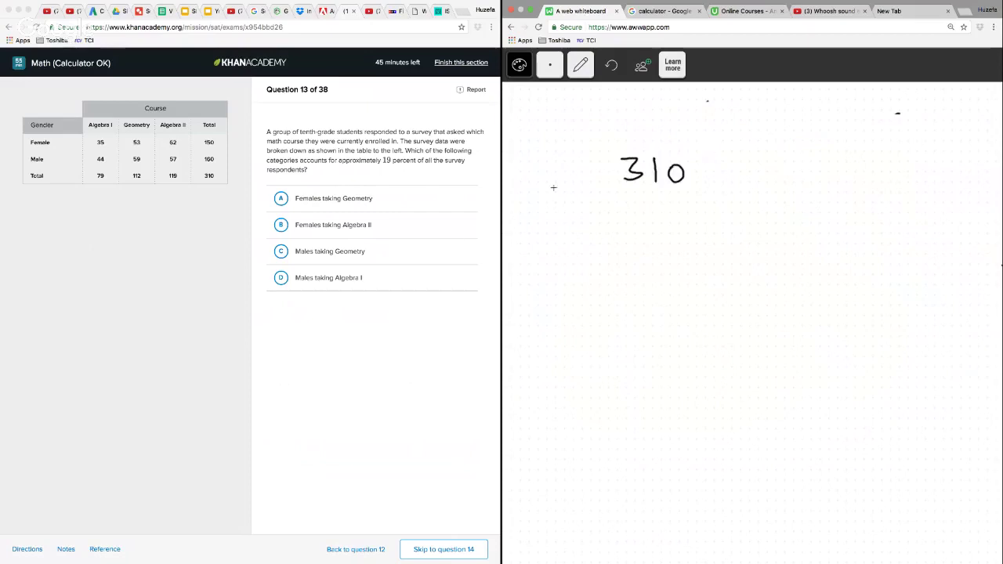
{"action": "left_click_drag", "start_coordinate": [581, 157], "coordinate": [580, 188]}
{"action": "left_click_drag", "start_coordinate": [619, 154], "coordinate": [619, 207]}
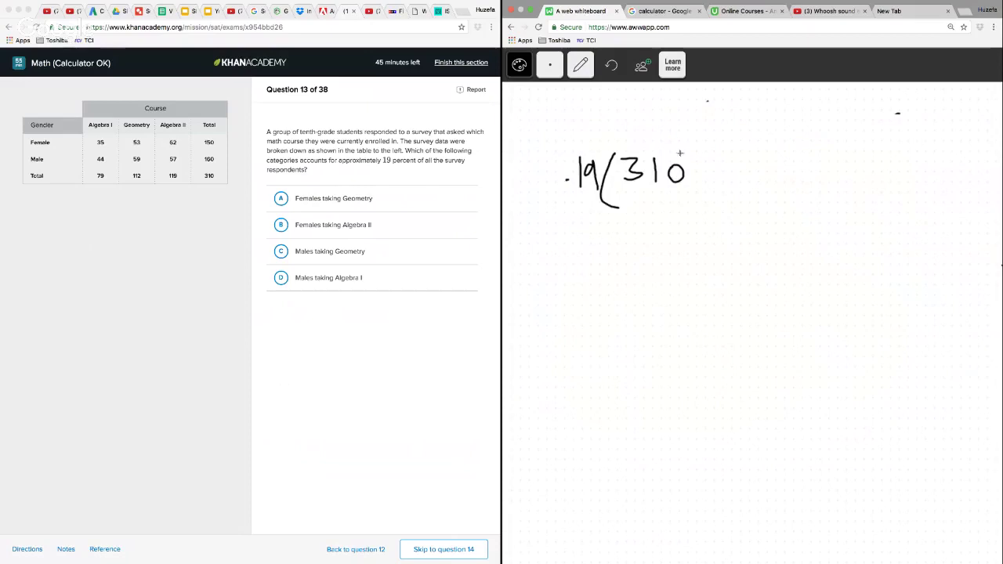
{"action": "left_click_drag", "start_coordinate": [677, 148], "coordinate": [685, 214]}
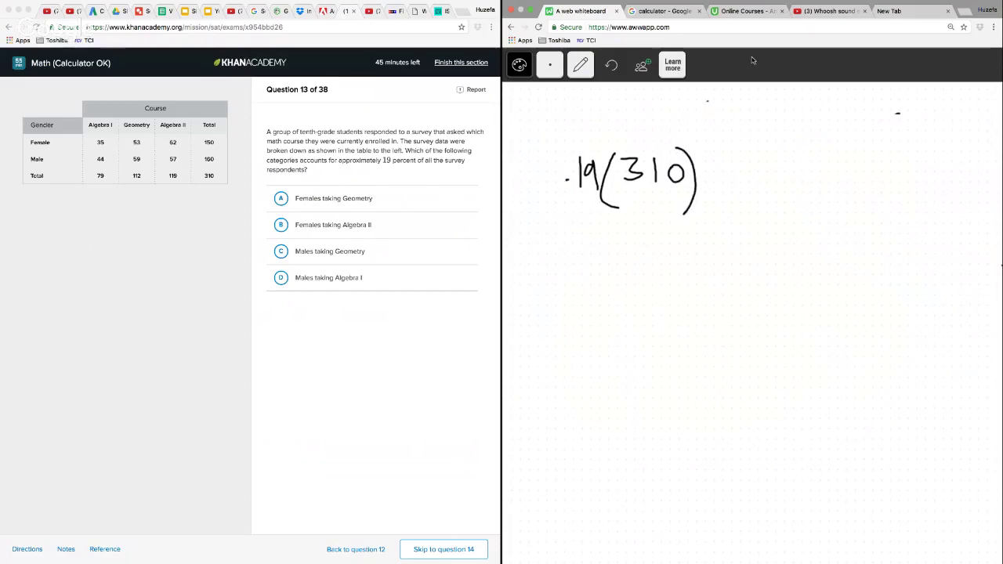
Switch to the Google calculator and compute .19 × 310
{"action": "left_click", "coordinate": [659, 12]}
{"action": "type", "text": ".1"}
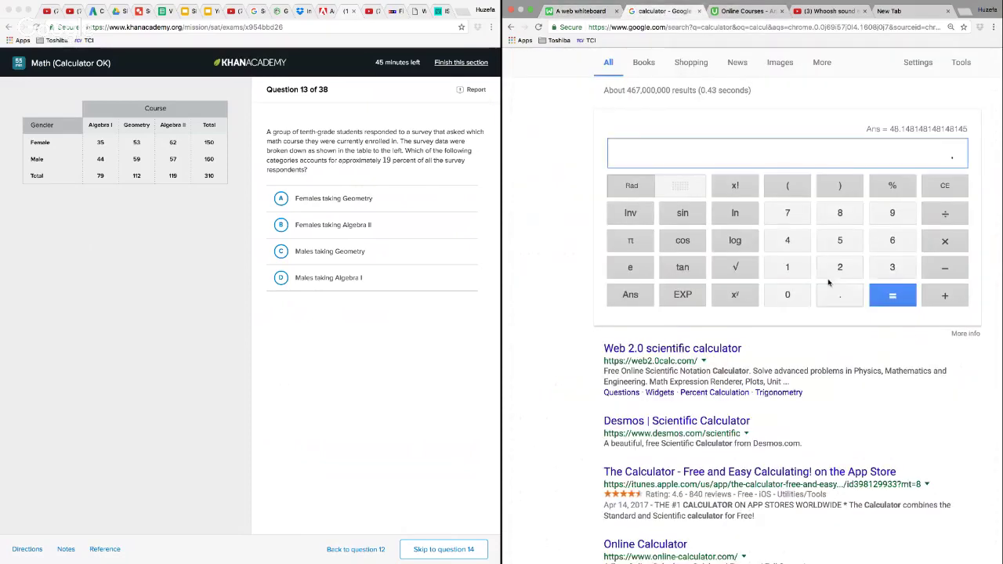
{"action": "left_click", "coordinate": [894, 214]}
{"action": "left_click", "coordinate": [958, 243]}
{"action": "left_click", "coordinate": [897, 266]}
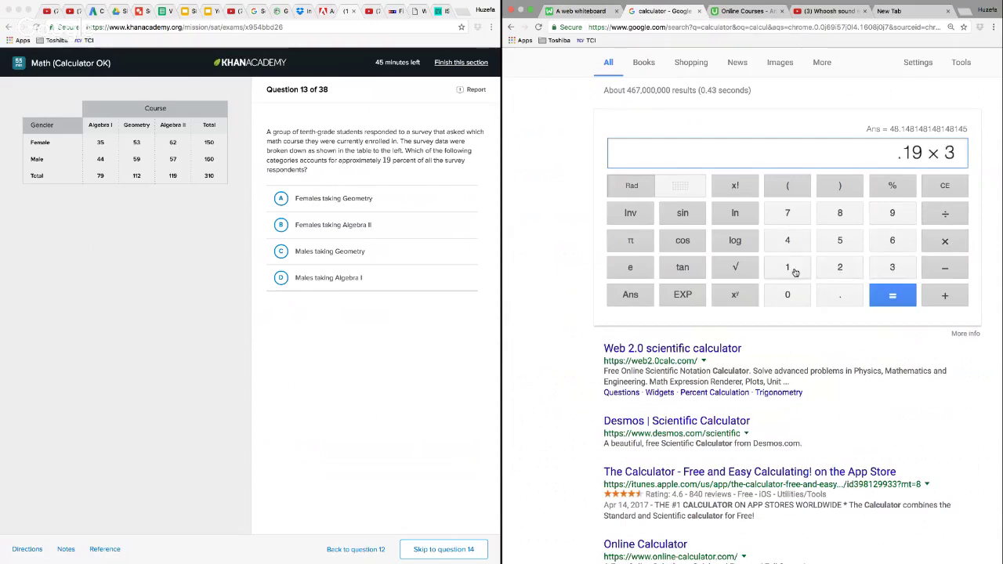
{"action": "left_click", "coordinate": [788, 267]}
{"action": "left_click", "coordinate": [788, 295]}
{"action": "left_click", "coordinate": [894, 295]}
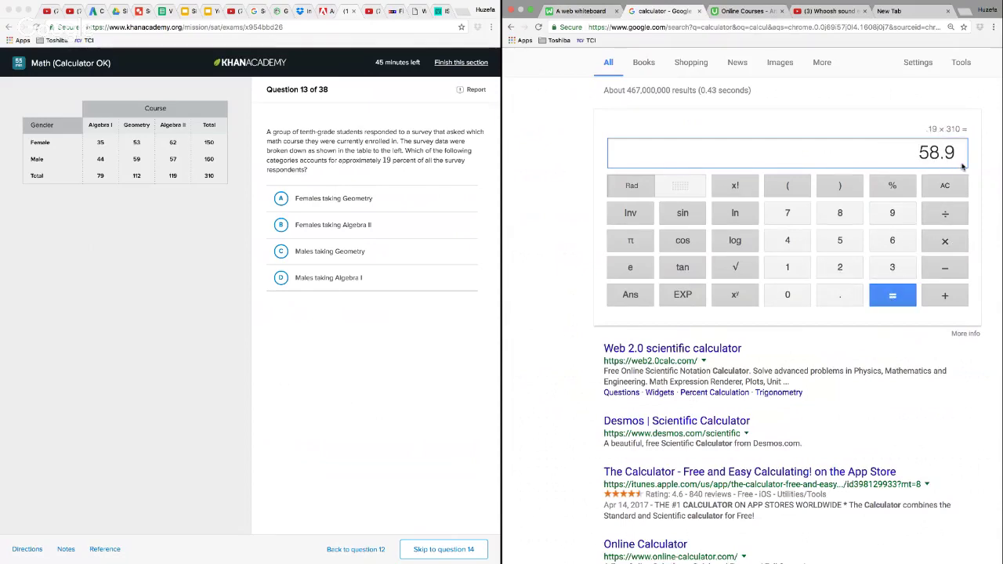
Return to the whiteboard and complete the expression .19(310) with = 59
{"action": "left_click", "coordinate": [744, 11]}
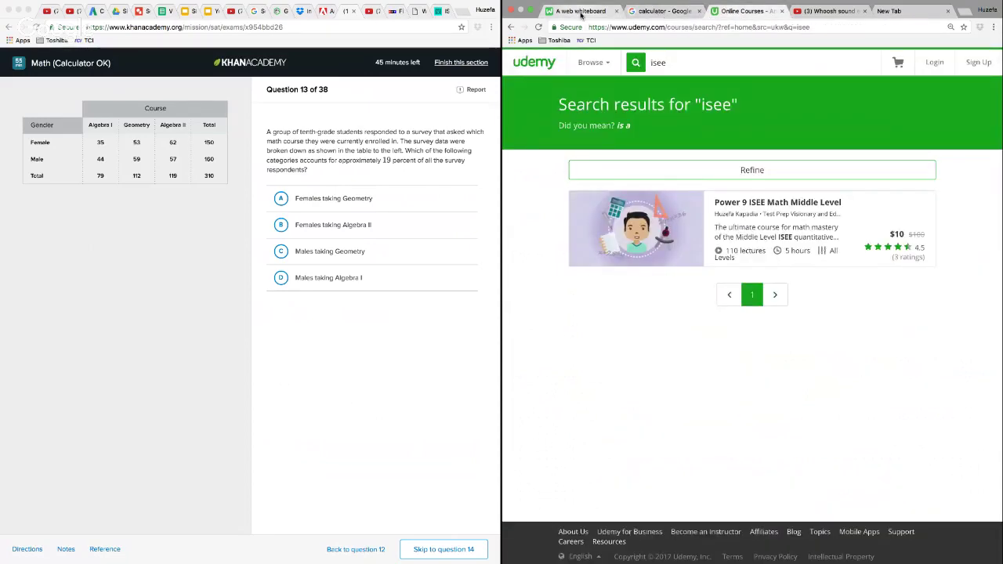
{"action": "left_click", "coordinate": [580, 11]}
{"action": "mouse_move", "coordinate": [733, 177]}
{"action": "left_mouse_down"}
{"action": "mouse_move", "coordinate": [754, 177]}
{"action": "mouse_move", "coordinate": [755, 187]}
{"action": "left_mouse_up"}
{"action": "left_click_drag", "start_coordinate": [786, 169], "coordinate": [779, 194]}
{"action": "mouse_move", "coordinate": [785, 167]}
{"action": "left_mouse_down"}
{"action": "mouse_move", "coordinate": [799, 166]}
{"action": "mouse_move", "coordinate": [826, 207]}
{"action": "left_mouse_up"}
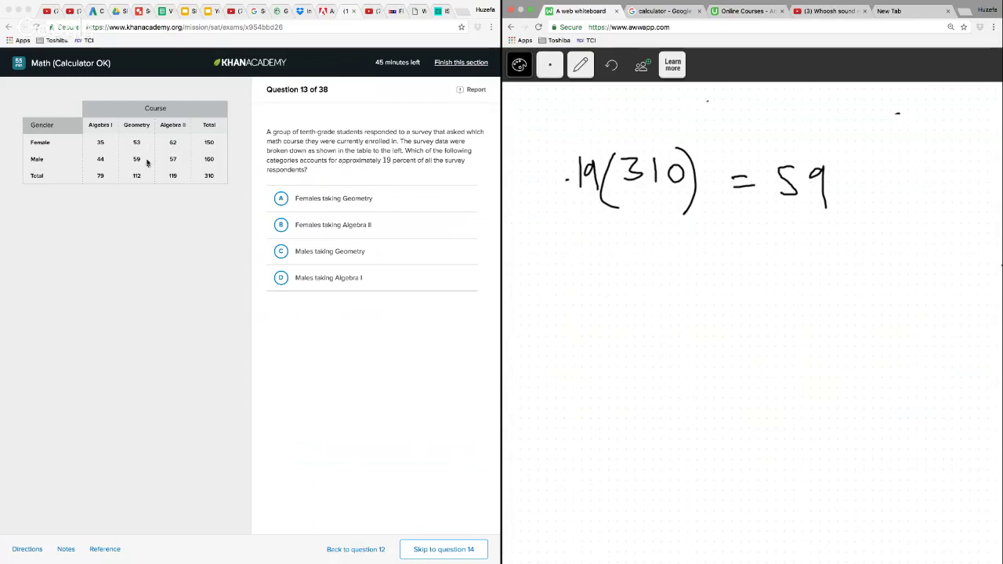
Answer question 13 with C, Males taking Geometry, and go on to question 14
{"action": "left_click", "coordinate": [274, 253]}
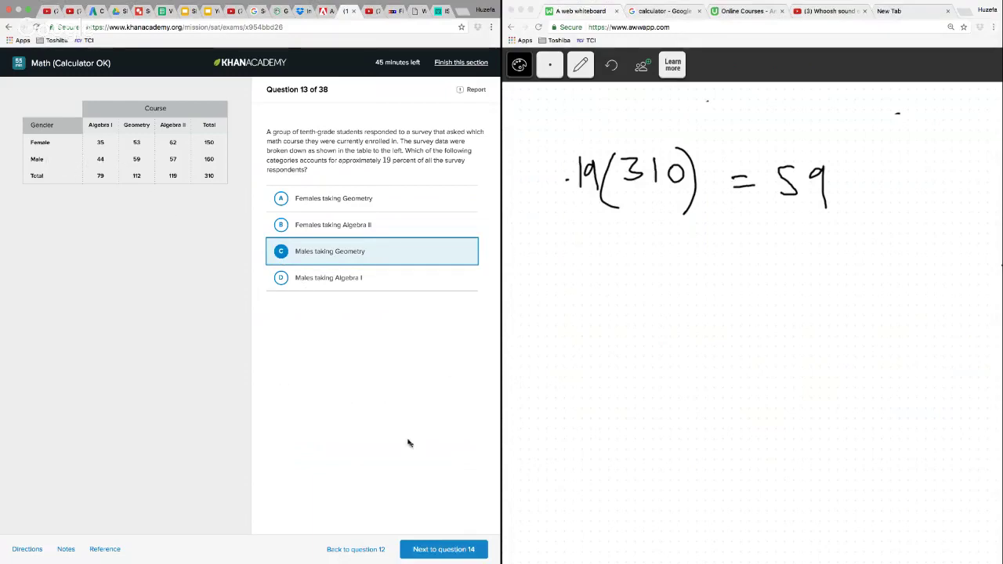
{"action": "left_click", "coordinate": [439, 551]}
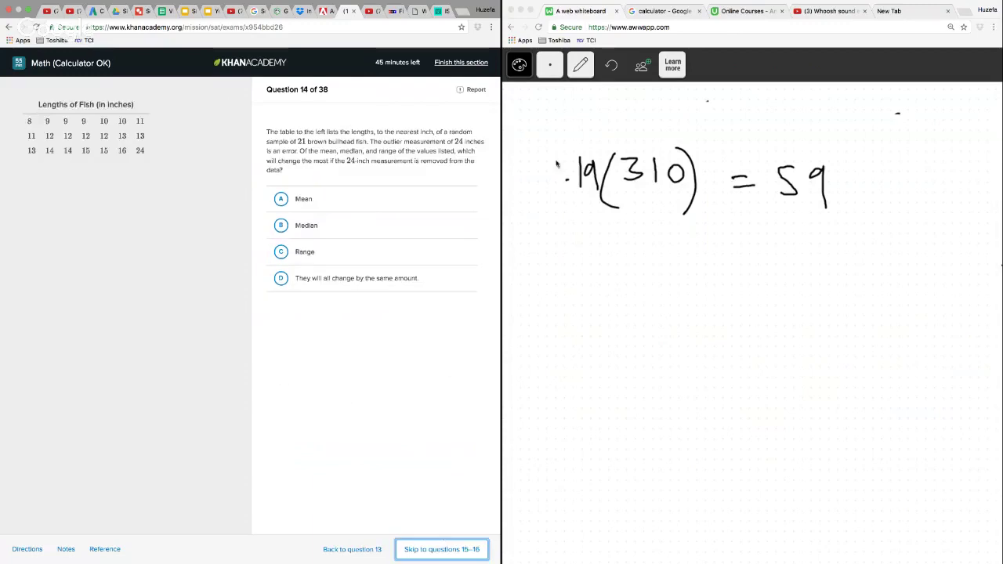
Delete the question 13 working from the whiteboard and switch back to the pencil
{"action": "left_click", "coordinate": [580, 66]}
{"action": "left_click", "coordinate": [578, 157]}
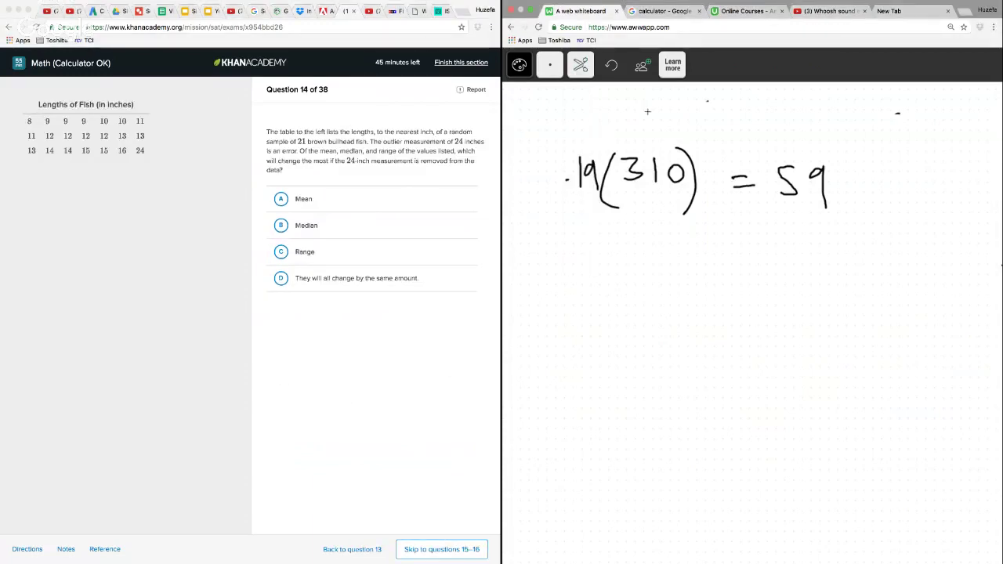
{"action": "left_click_drag", "start_coordinate": [619, 109], "coordinate": [588, 263]}
{"action": "left_click", "coordinate": [580, 65]}
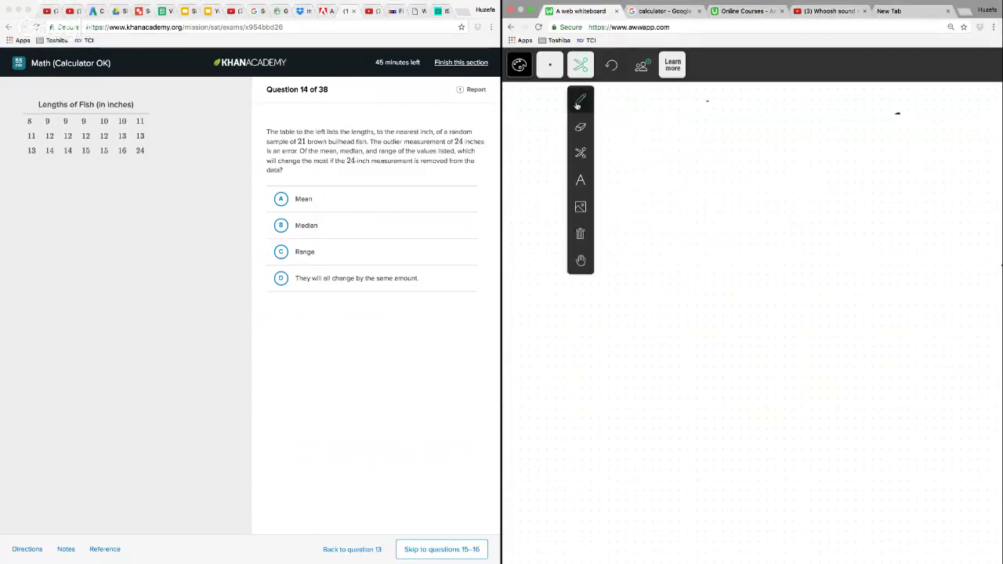
{"action": "left_click", "coordinate": [577, 128]}
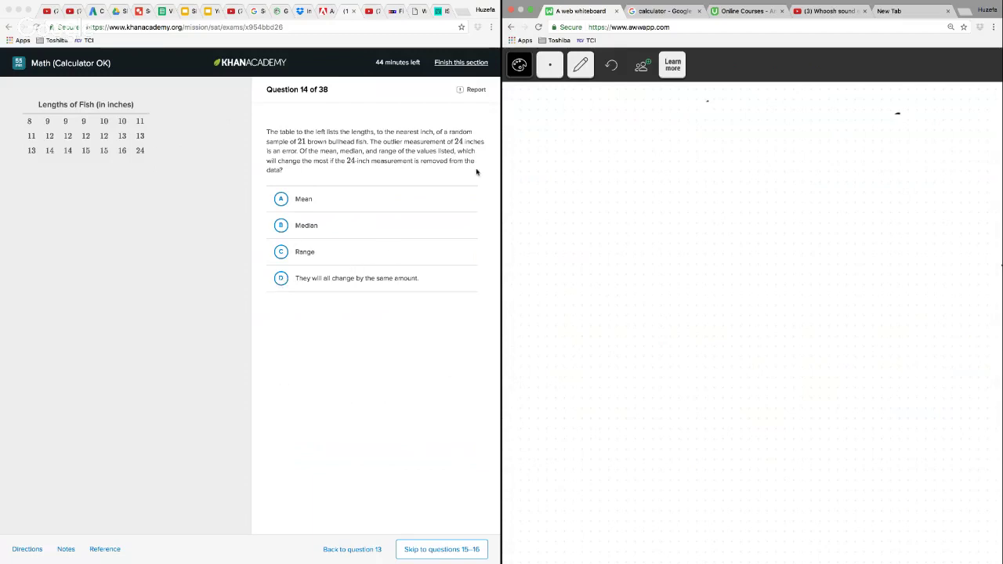
Write the range calculation 24 − 8 = 16 on the whiteboard, with the new range 8 beneath the 16
{"action": "mouse_move", "coordinate": [605, 147]}
{"action": "left_mouse_down"}
{"action": "mouse_move", "coordinate": [626, 175]}
{"action": "mouse_move", "coordinate": [649, 161]}
{"action": "mouse_move", "coordinate": [644, 183]}
{"action": "mouse_move", "coordinate": [692, 160]}
{"action": "left_mouse_up"}
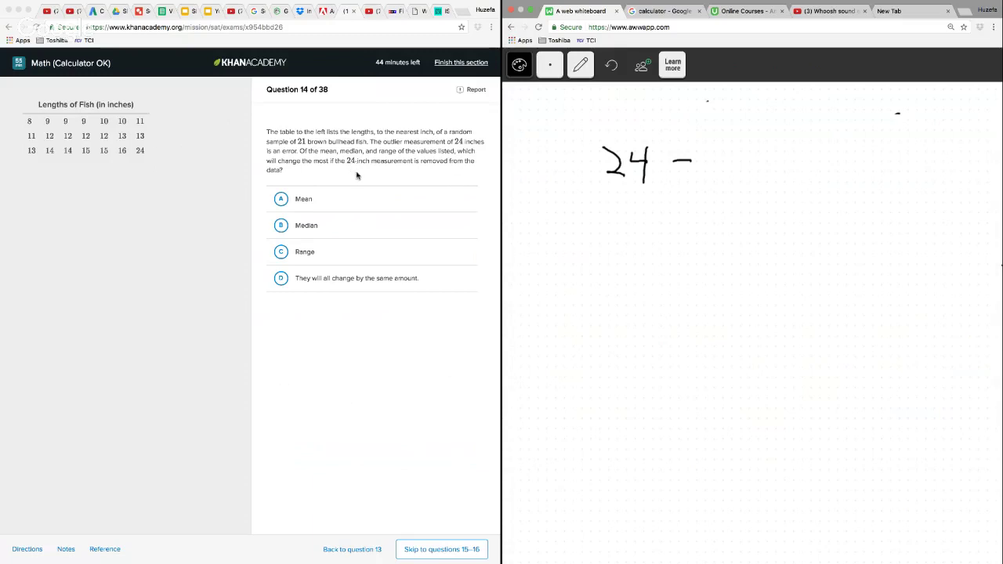
{"action": "mouse_move", "coordinate": [720, 159]}
{"action": "left_mouse_down"}
{"action": "mouse_move", "coordinate": [710, 182]}
{"action": "mouse_move", "coordinate": [718, 154]}
{"action": "mouse_move", "coordinate": [773, 160]}
{"action": "left_mouse_up"}
{"action": "left_click_drag", "start_coordinate": [749, 174], "coordinate": [771, 174]}
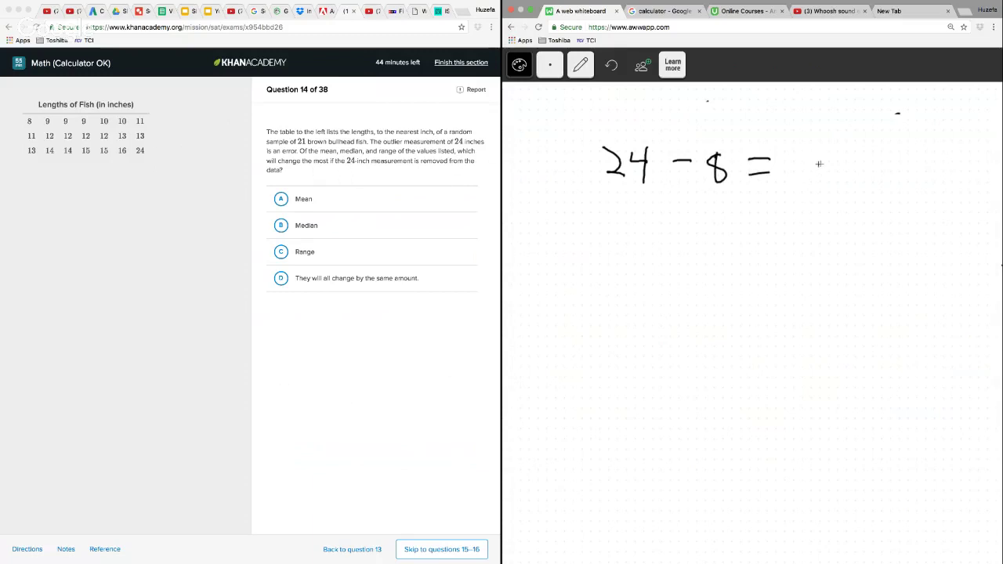
{"action": "mouse_move", "coordinate": [800, 151]}
{"action": "left_mouse_down"}
{"action": "mouse_move", "coordinate": [802, 189]}
{"action": "mouse_move", "coordinate": [823, 181]}
{"action": "left_mouse_up"}
{"action": "mouse_move", "coordinate": [825, 220]}
{"action": "left_mouse_down"}
{"action": "mouse_move", "coordinate": [812, 249]}
{"action": "mouse_move", "coordinate": [820, 219]}
{"action": "left_mouse_up"}
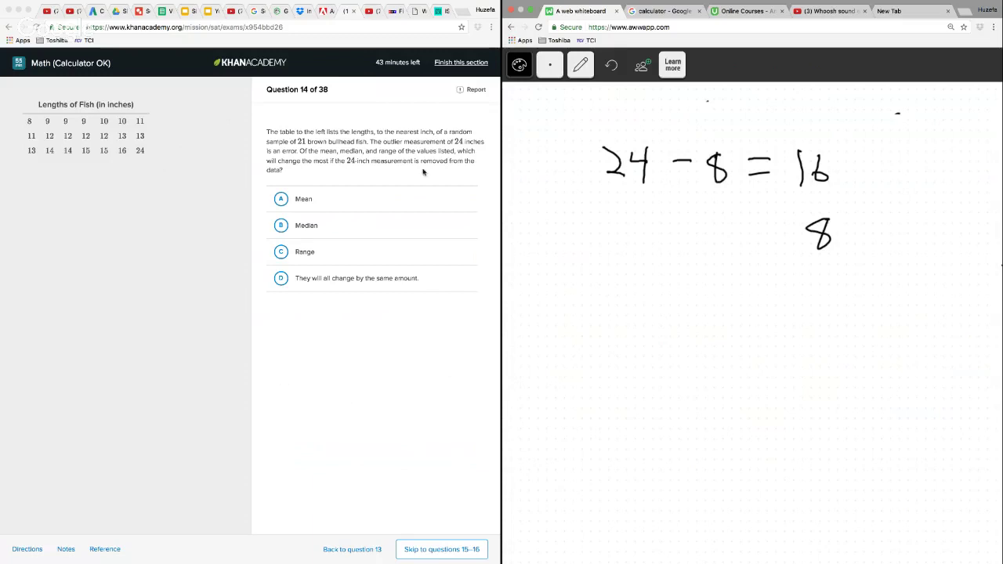
Answer question 14 with C, Range, and go on to questions 15–16
{"action": "left_click", "coordinate": [281, 252]}
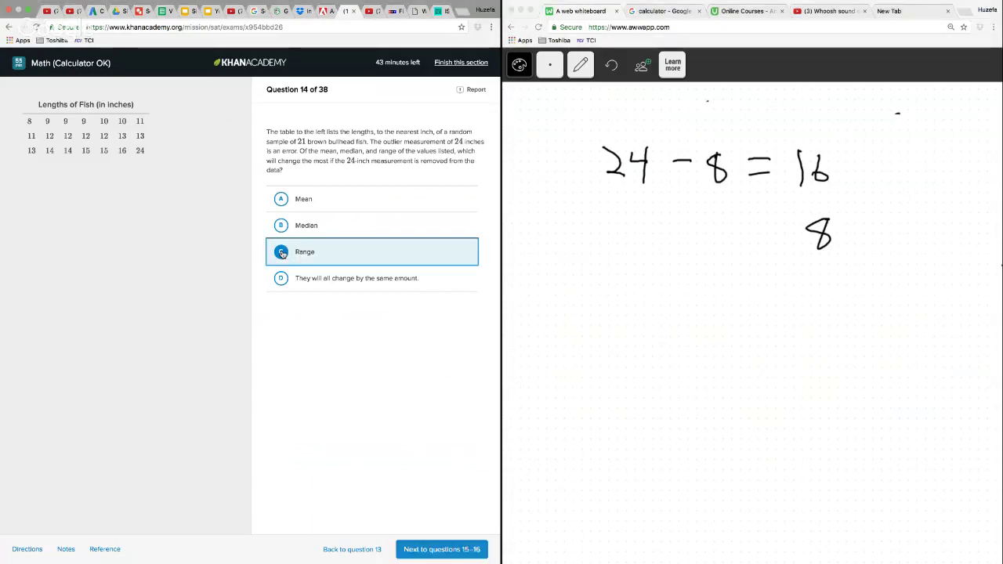
{"action": "left_click", "coordinate": [438, 549]}
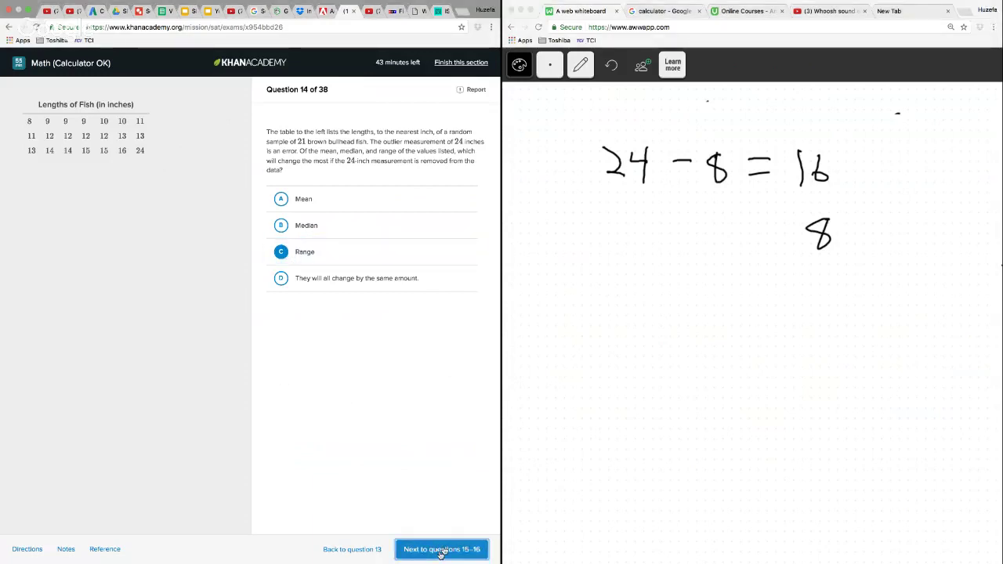
Delete the question 14 working from the whiteboard and switch back to the pencil
{"action": "left_click", "coordinate": [580, 64]}
{"action": "left_click", "coordinate": [582, 259]}
{"action": "mouse_move", "coordinate": [674, 114]}
{"action": "left_mouse_down"}
{"action": "mouse_move", "coordinate": [584, 279]}
{"action": "mouse_move", "coordinate": [781, 88]}
{"action": "left_mouse_up"}
{"action": "left_click", "coordinate": [580, 65]}
{"action": "left_click", "coordinate": [578, 106]}
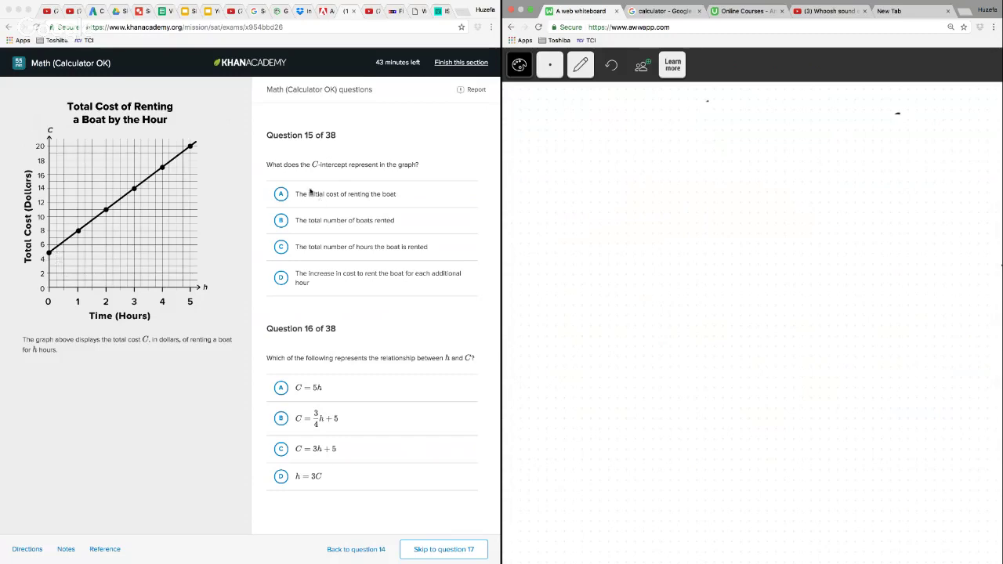
Answer question 15 with A, The initial cost of renting the boat, and question 16 with C, C = 3h + 5, and go on to question 17
{"action": "left_click", "coordinate": [284, 196]}
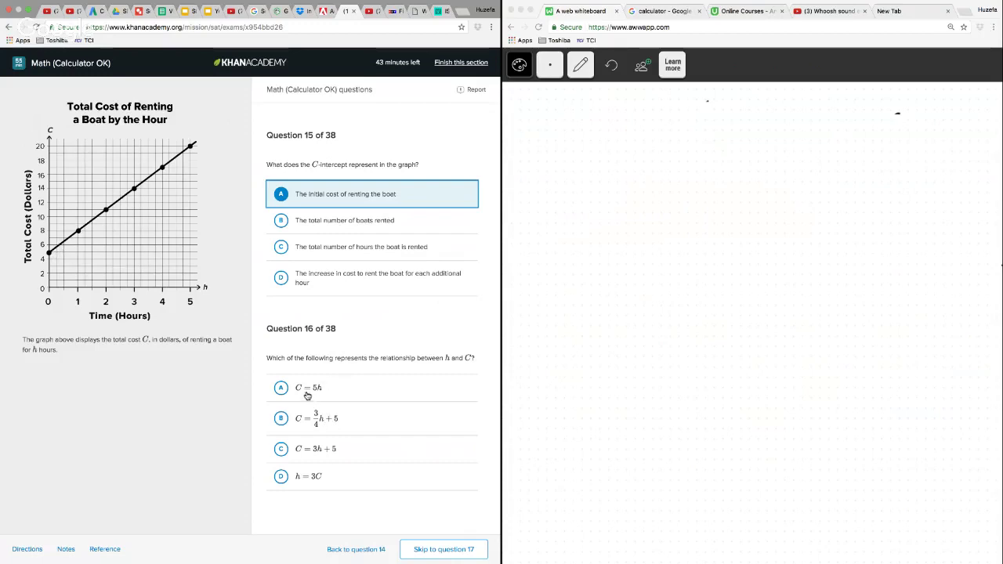
{"action": "left_click", "coordinate": [338, 389]}
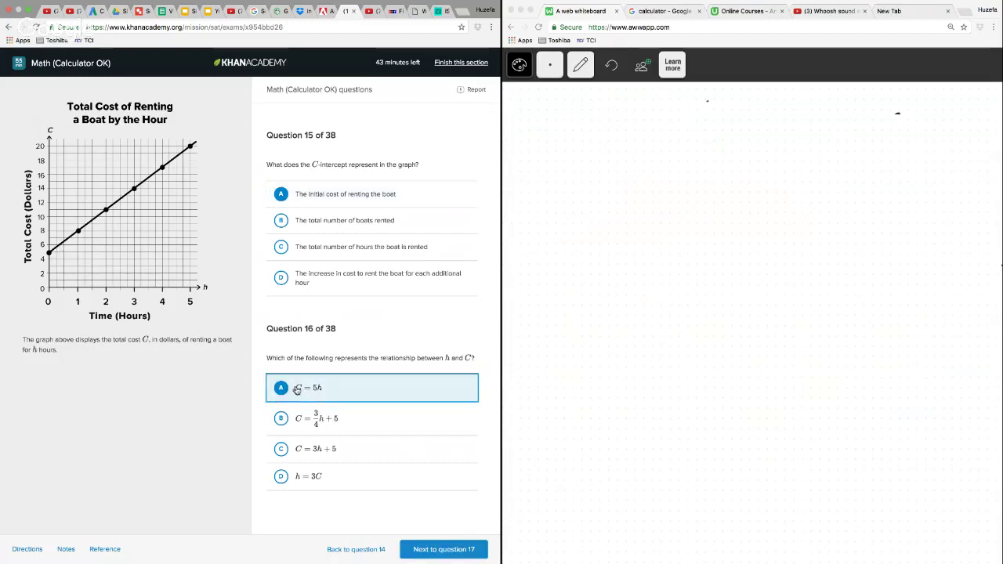
{"action": "left_click", "coordinate": [301, 390]}
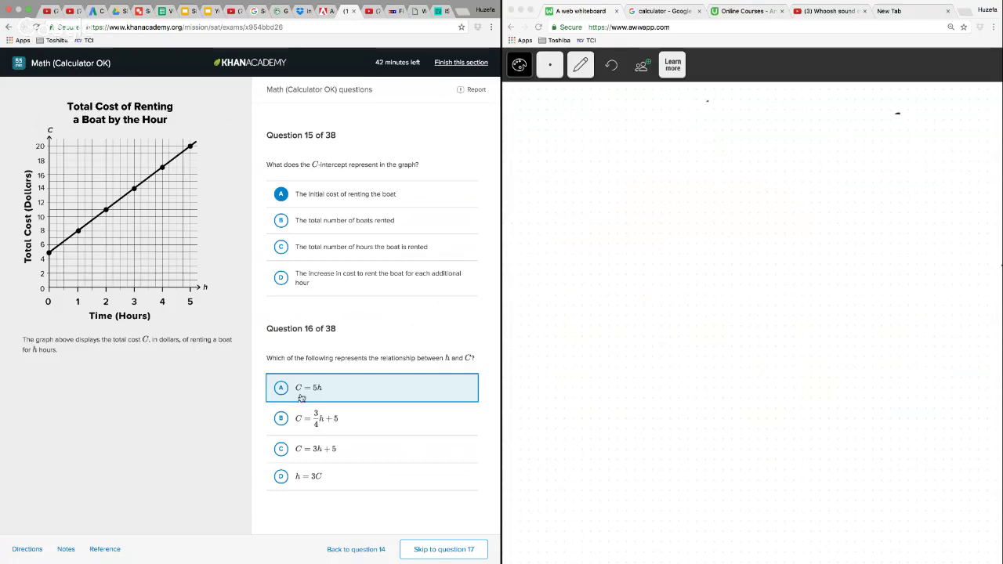
{"action": "left_click", "coordinate": [285, 448]}
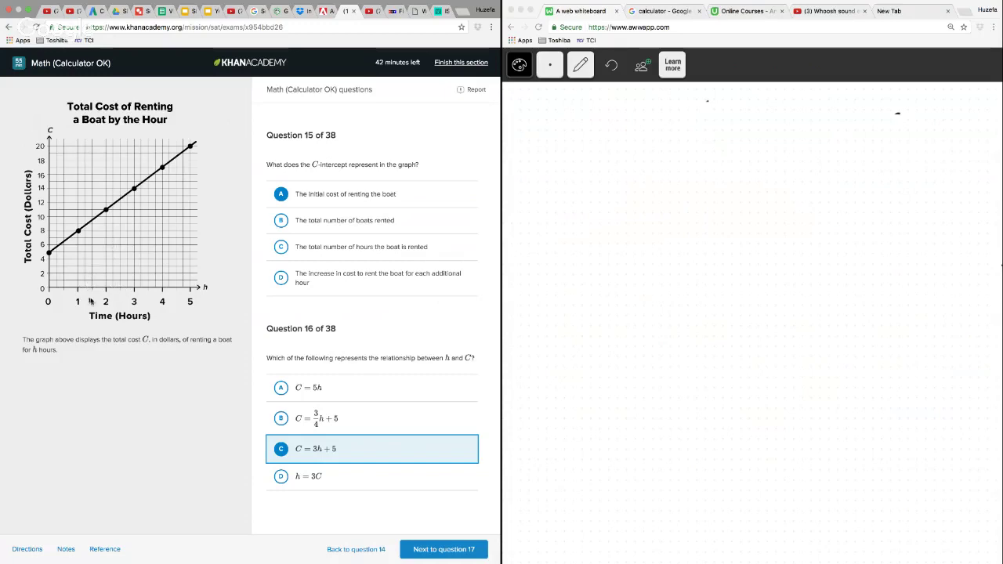
{"action": "left_click", "coordinate": [451, 549]}
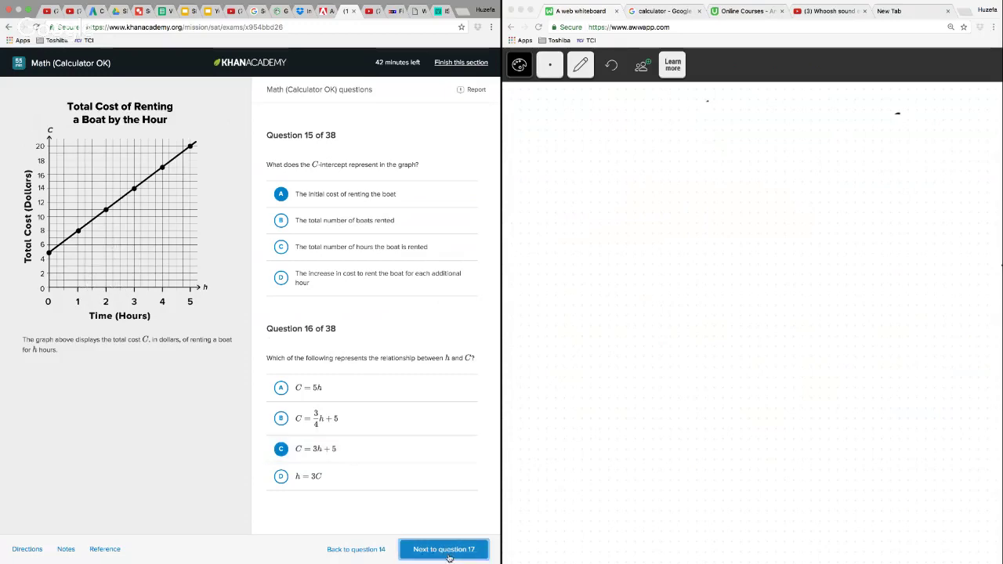
{"action": "left_click", "coordinate": [581, 64]}
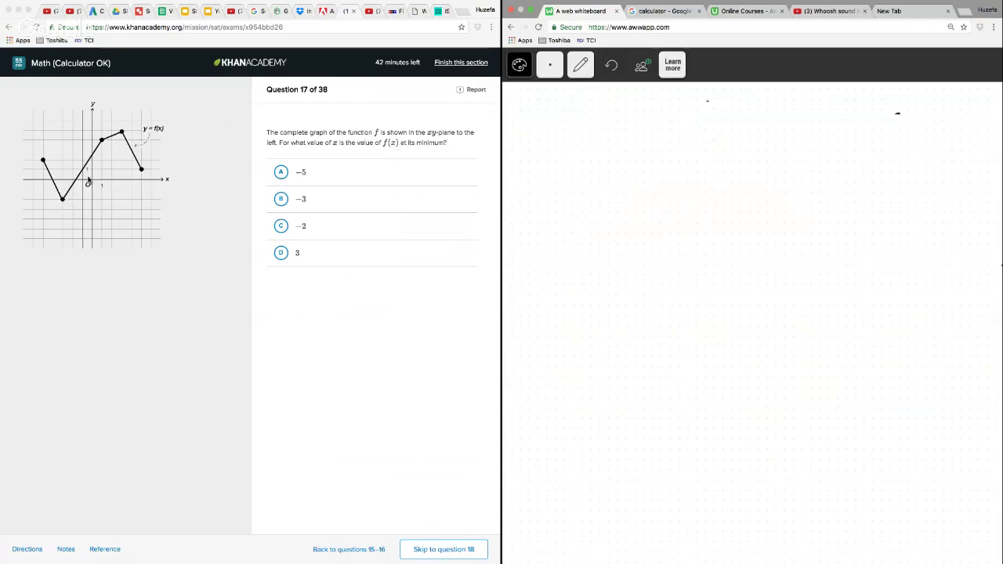
Answer question 17 with B, −3, and go on to question 18
{"action": "left_click", "coordinate": [286, 206]}
{"action": "left_click", "coordinate": [286, 205]}
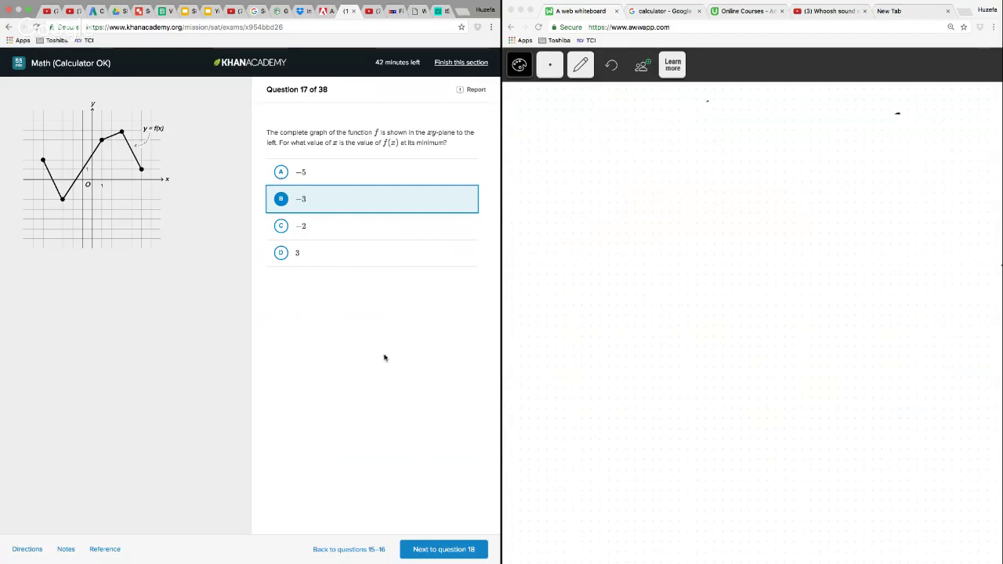
{"action": "left_click", "coordinate": [457, 549]}
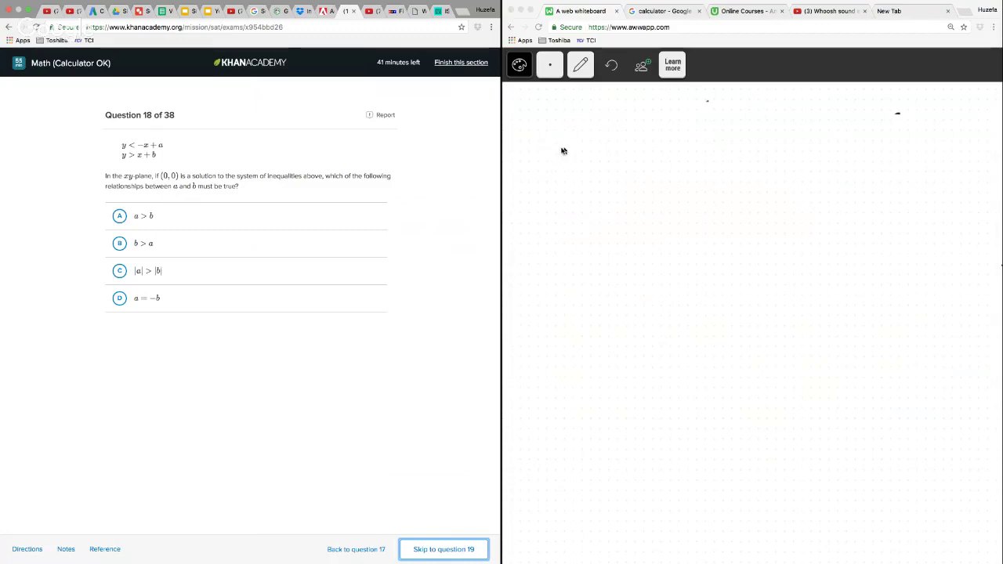
{"action": "mouse_move", "coordinate": [575, 155]}
{"action": "left_mouse_down"}
{"action": "mouse_move", "coordinate": [587, 139]}
{"action": "mouse_move", "coordinate": [578, 155]}
{"action": "mouse_move", "coordinate": [685, 170]}
{"action": "left_mouse_up"}
{"action": "left_click", "coordinate": [580, 64]}
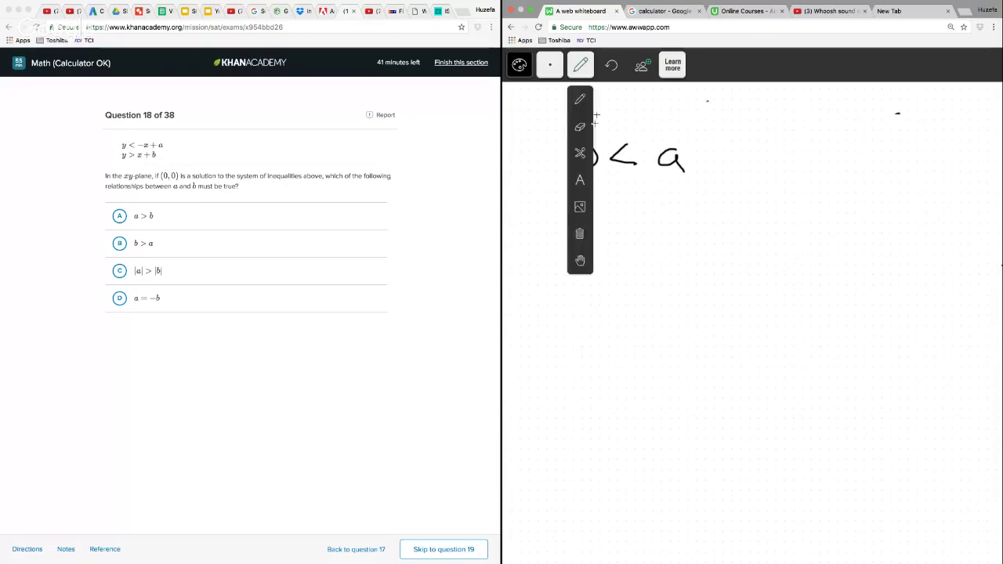
{"action": "left_click", "coordinate": [580, 126]}
{"action": "left_click", "coordinate": [580, 65]}
{"action": "left_click", "coordinate": [580, 99]}
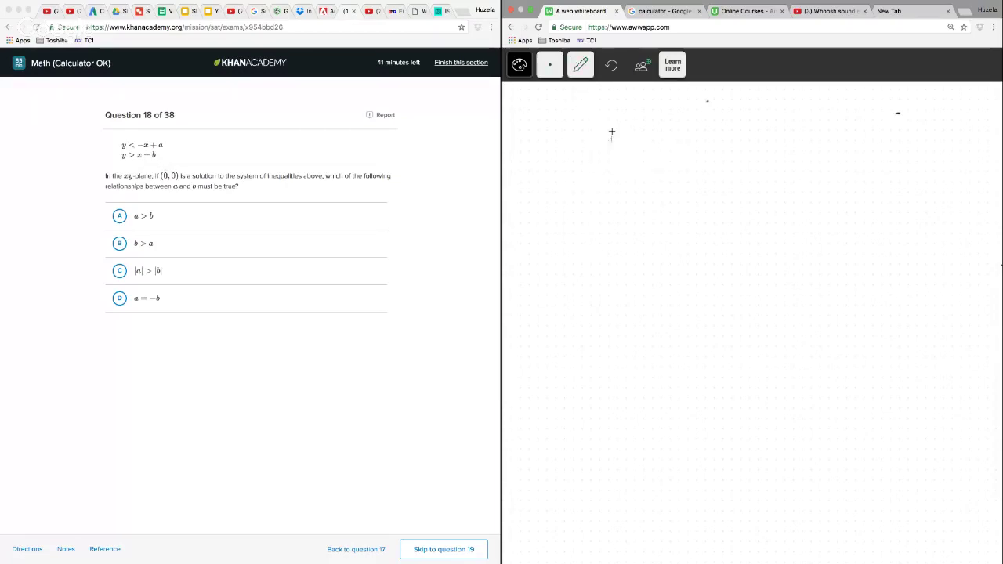
Write the two inequalities with (0, 0) substituted on the whiteboard: 0 < 0 + a and, beneath it, 0 > 0 + b
{"action": "left_click_drag", "start_coordinate": [591, 124], "coordinate": [593, 123]}
{"action": "mouse_move", "coordinate": [654, 125]}
{"action": "left_mouse_down"}
{"action": "mouse_move", "coordinate": [657, 149]}
{"action": "mouse_move", "coordinate": [692, 131]}
{"action": "mouse_move", "coordinate": [735, 154]}
{"action": "mouse_move", "coordinate": [750, 147]}
{"action": "left_mouse_up"}
{"action": "left_click_drag", "start_coordinate": [784, 141], "coordinate": [802, 161]}
{"action": "left_click_drag", "start_coordinate": [598, 204], "coordinate": [642, 227]}
{"action": "mouse_move", "coordinate": [693, 214]}
{"action": "left_mouse_down"}
{"action": "mouse_move", "coordinate": [682, 224]}
{"action": "mouse_move", "coordinate": [693, 214]}
{"action": "left_mouse_up"}
{"action": "left_click_drag", "start_coordinate": [734, 205], "coordinate": [732, 233]}
{"action": "left_click_drag", "start_coordinate": [724, 222], "coordinate": [758, 221]}
{"action": "left_click_drag", "start_coordinate": [766, 200], "coordinate": [780, 232]}
Write the simplified inequalities 0 > b and 0 < a on the whiteboard and draw a box around each
{"action": "mouse_move", "coordinate": [617, 290]}
{"action": "left_mouse_down"}
{"action": "mouse_move", "coordinate": [621, 319]}
{"action": "mouse_move", "coordinate": [618, 288]}
{"action": "mouse_move", "coordinate": [665, 310]}
{"action": "left_mouse_up"}
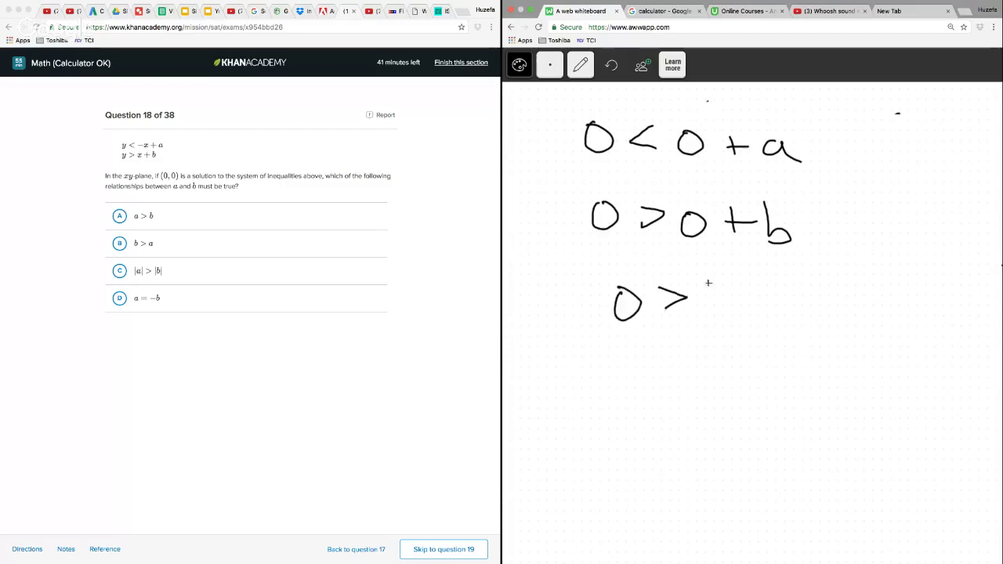
{"action": "left_click_drag", "start_coordinate": [708, 282], "coordinate": [717, 318]}
{"action": "mouse_move", "coordinate": [893, 171]}
{"action": "left_mouse_down"}
{"action": "mouse_move", "coordinate": [898, 191]}
{"action": "mouse_move", "coordinate": [868, 195]}
{"action": "left_mouse_up"}
{"action": "mouse_move", "coordinate": [815, 174]}
{"action": "left_mouse_down"}
{"action": "mouse_move", "coordinate": [929, 149]}
{"action": "mouse_move", "coordinate": [797, 160]}
{"action": "left_mouse_up"}
{"action": "mouse_move", "coordinate": [591, 270]}
{"action": "left_mouse_down"}
{"action": "mouse_move", "coordinate": [597, 288]}
{"action": "mouse_move", "coordinate": [766, 345]}
{"action": "mouse_move", "coordinate": [591, 274]}
{"action": "left_mouse_up"}
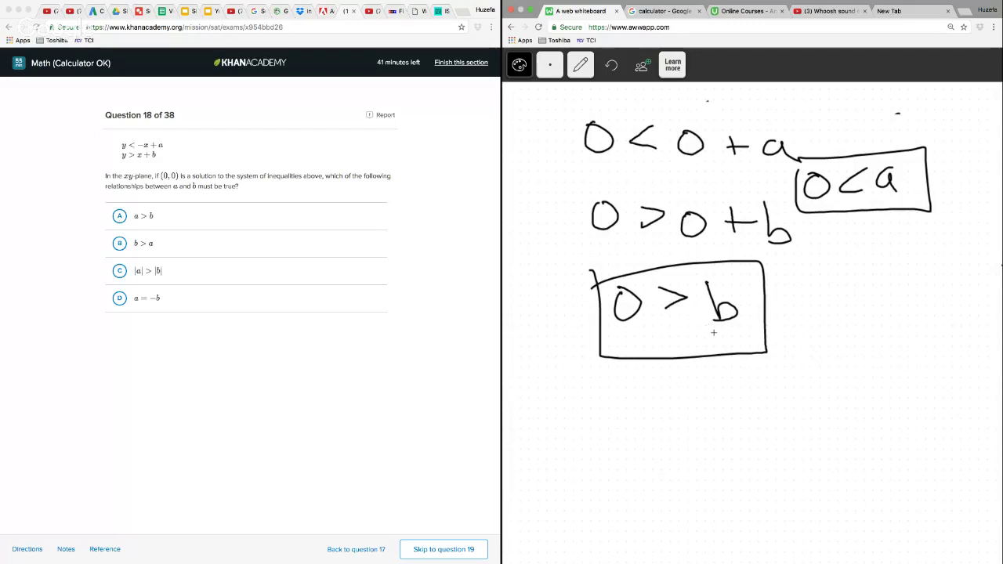
Answer question 18 with A, a > b, and go on to question 19
{"action": "left_click", "coordinate": [118, 218]}
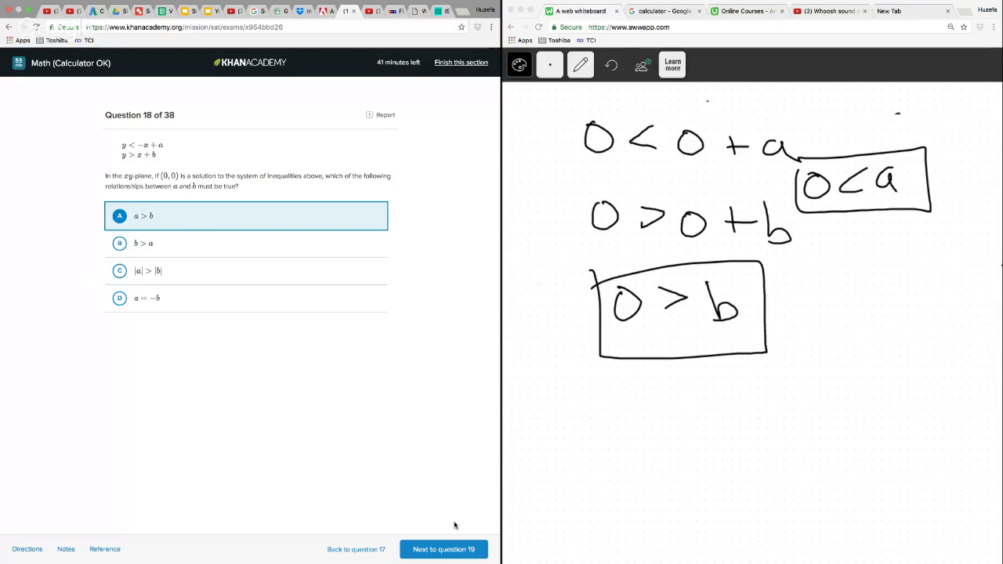
{"action": "left_click", "coordinate": [462, 550]}
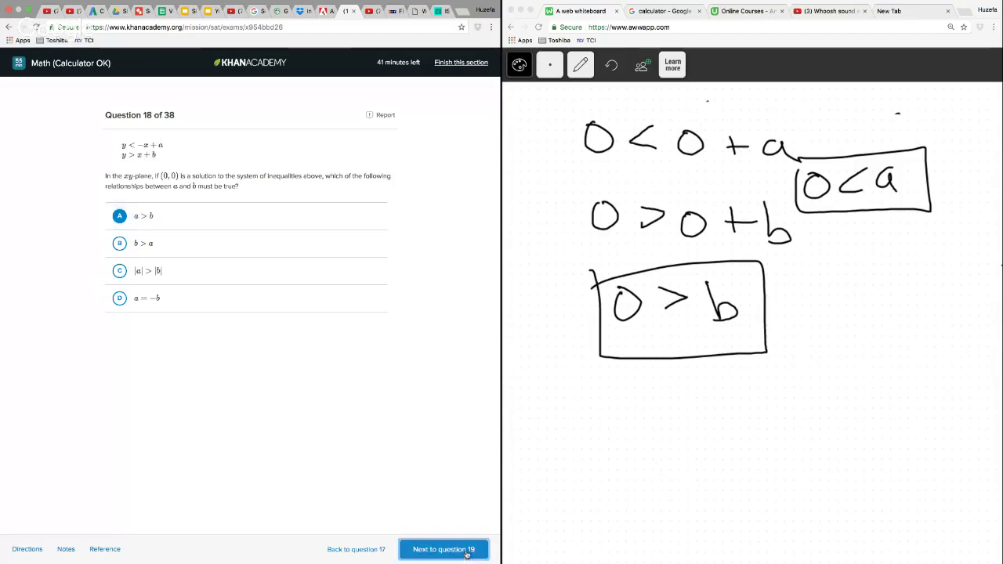
Delete the question 18 working from the whiteboard and switch back to the pencil
{"action": "left_click", "coordinate": [581, 64]}
{"action": "left_click", "coordinate": [581, 153]}
{"action": "mouse_move", "coordinate": [607, 105]}
{"action": "left_mouse_down"}
{"action": "mouse_move", "coordinate": [611, 419]}
{"action": "mouse_move", "coordinate": [952, 196]}
{"action": "mouse_move", "coordinate": [625, 94]}
{"action": "left_mouse_up"}
{"action": "left_click", "coordinate": [583, 64]}
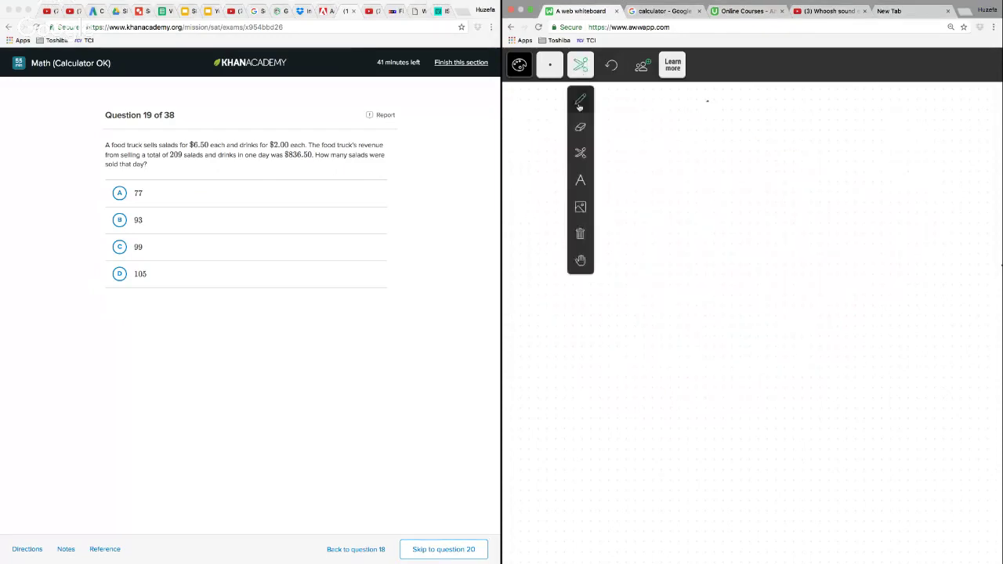
Handwrite the salad and drink price terms "6.50 s" and "2.00 d" with the pencil across the whiteboard's upper area
{"action": "left_click", "coordinate": [581, 108]}
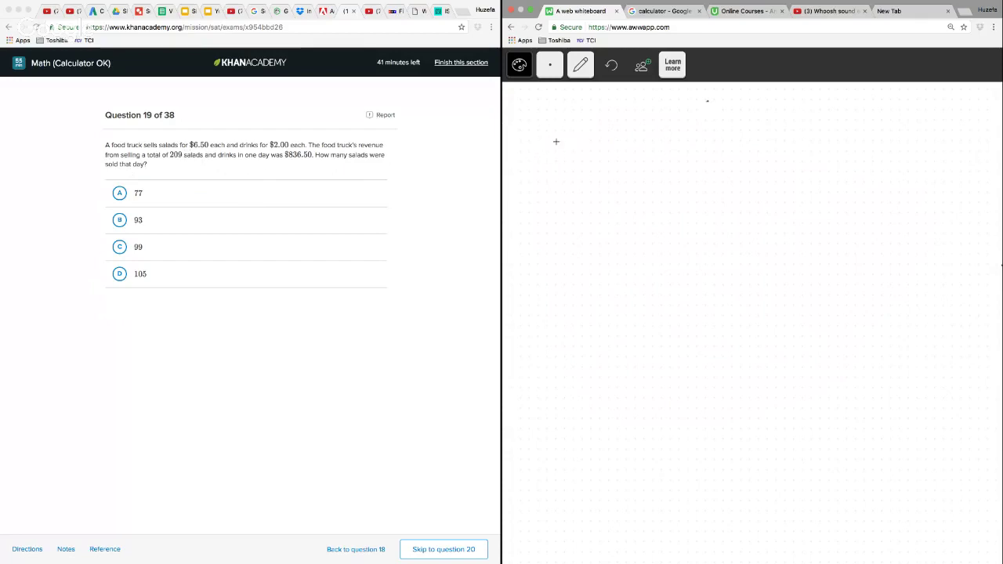
{"action": "mouse_move", "coordinate": [616, 120]}
{"action": "left_mouse_down"}
{"action": "mouse_move", "coordinate": [608, 141]}
{"action": "mouse_move", "coordinate": [638, 150]}
{"action": "mouse_move", "coordinate": [671, 128]}
{"action": "mouse_move", "coordinate": [699, 146]}
{"action": "left_mouse_up"}
{"action": "left_click", "coordinate": [632, 148]}
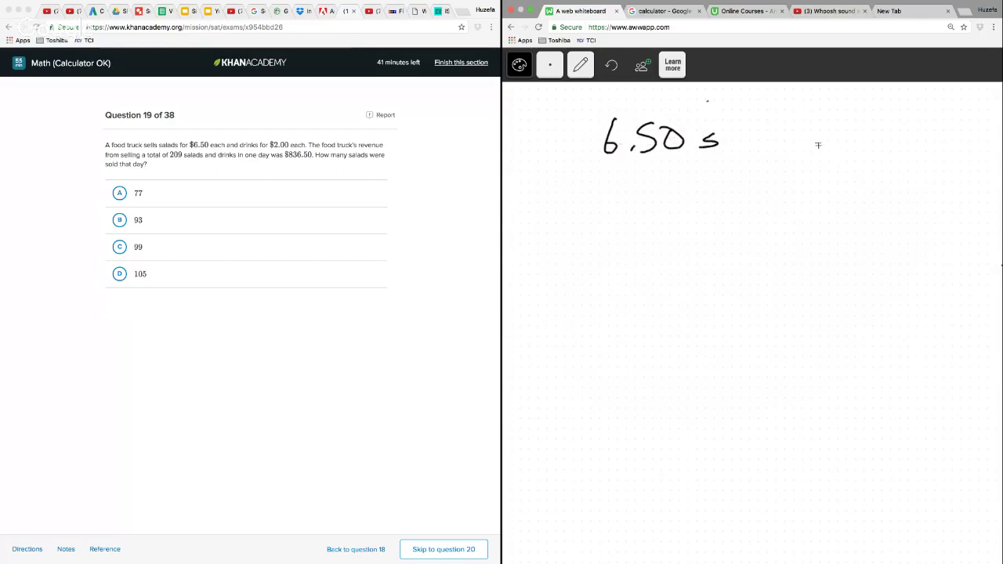
{"action": "left_click", "coordinate": [853, 149]}
{"action": "mouse_move", "coordinate": [828, 126]}
{"action": "left_mouse_down"}
{"action": "mouse_move", "coordinate": [844, 150]}
{"action": "mouse_move", "coordinate": [869, 131]}
{"action": "mouse_move", "coordinate": [892, 131]}
{"action": "left_mouse_up"}
{"action": "mouse_move", "coordinate": [925, 138]}
{"action": "left_mouse_down"}
{"action": "mouse_move", "coordinate": [912, 149]}
{"action": "mouse_move", "coordinate": [924, 148]}
{"action": "left_mouse_up"}
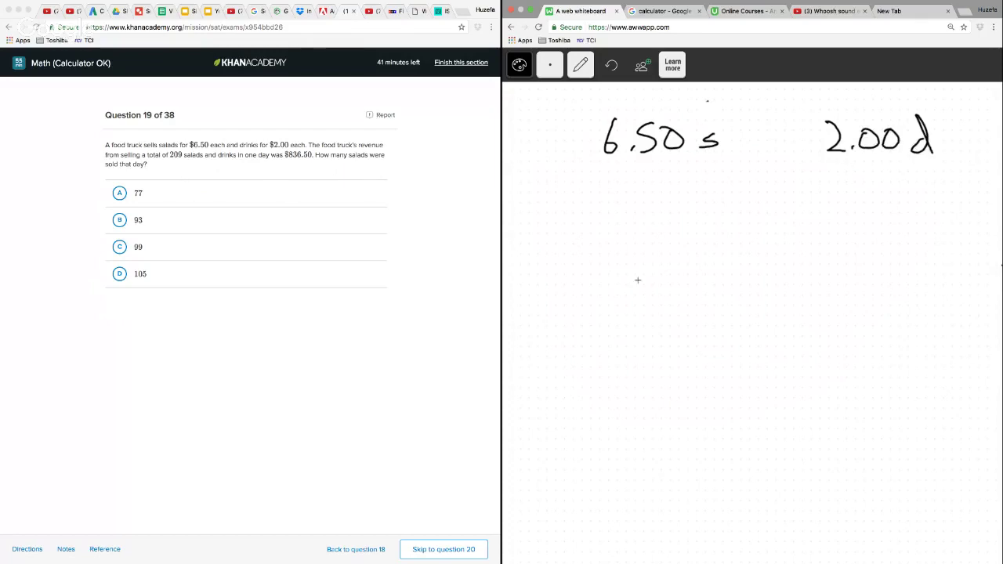
Handwrite the revenue equation 209(6.50) + d(2) = 836.50 below the price terms
{"action": "left_click_drag", "start_coordinate": [536, 229], "coordinate": [558, 252]}
{"action": "mouse_move", "coordinate": [572, 232]}
{"action": "left_mouse_down"}
{"action": "mouse_move", "coordinate": [562, 245]}
{"action": "mouse_move", "coordinate": [572, 232]}
{"action": "left_mouse_up"}
{"action": "mouse_move", "coordinate": [595, 233]}
{"action": "left_mouse_down"}
{"action": "mouse_move", "coordinate": [593, 253]}
{"action": "mouse_move", "coordinate": [614, 266]}
{"action": "left_mouse_up"}
{"action": "left_click_drag", "start_coordinate": [631, 234], "coordinate": [627, 253]}
{"action": "mouse_move", "coordinate": [645, 249]}
{"action": "left_mouse_down"}
{"action": "mouse_move", "coordinate": [663, 263]}
{"action": "mouse_move", "coordinate": [689, 240]}
{"action": "mouse_move", "coordinate": [696, 269]}
{"action": "left_mouse_up"}
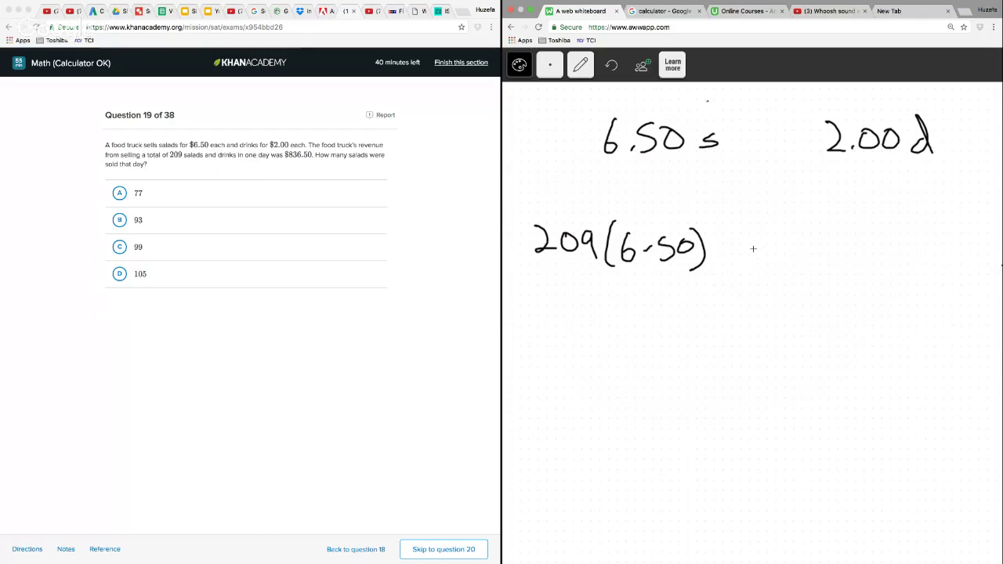
{"action": "mouse_move", "coordinate": [747, 237]}
{"action": "left_mouse_down"}
{"action": "mouse_move", "coordinate": [747, 257]}
{"action": "mouse_move", "coordinate": [761, 251]}
{"action": "left_mouse_up"}
{"action": "left_click_drag", "start_coordinate": [792, 250], "coordinate": [798, 264]}
{"action": "left_click_drag", "start_coordinate": [818, 227], "coordinate": [815, 268]}
{"action": "mouse_move", "coordinate": [820, 240]}
{"action": "left_mouse_down"}
{"action": "mouse_move", "coordinate": [824, 267]}
{"action": "mouse_move", "coordinate": [842, 265]}
{"action": "mouse_move", "coordinate": [849, 281]}
{"action": "mouse_move", "coordinate": [884, 247]}
{"action": "mouse_move", "coordinate": [884, 258]}
{"action": "mouse_move", "coordinate": [920, 244]}
{"action": "mouse_move", "coordinate": [928, 268]}
{"action": "mouse_move", "coordinate": [948, 266]}
{"action": "mouse_move", "coordinate": [955, 254]}
{"action": "left_mouse_up"}
{"action": "left_click", "coordinate": [964, 265]}
{"action": "left_click_drag", "start_coordinate": [980, 243], "coordinate": [977, 265]}
{"action": "left_click_drag", "start_coordinate": [998, 247], "coordinate": [995, 250]}
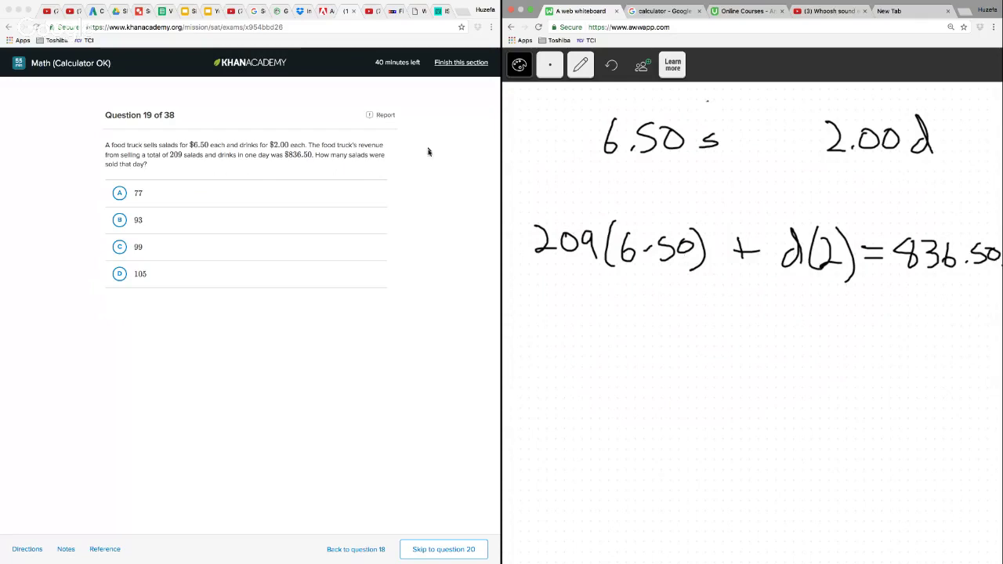
Erase the 209, the plus sign and the d(2) term from the revenue equation
{"action": "left_click", "coordinate": [589, 74]}
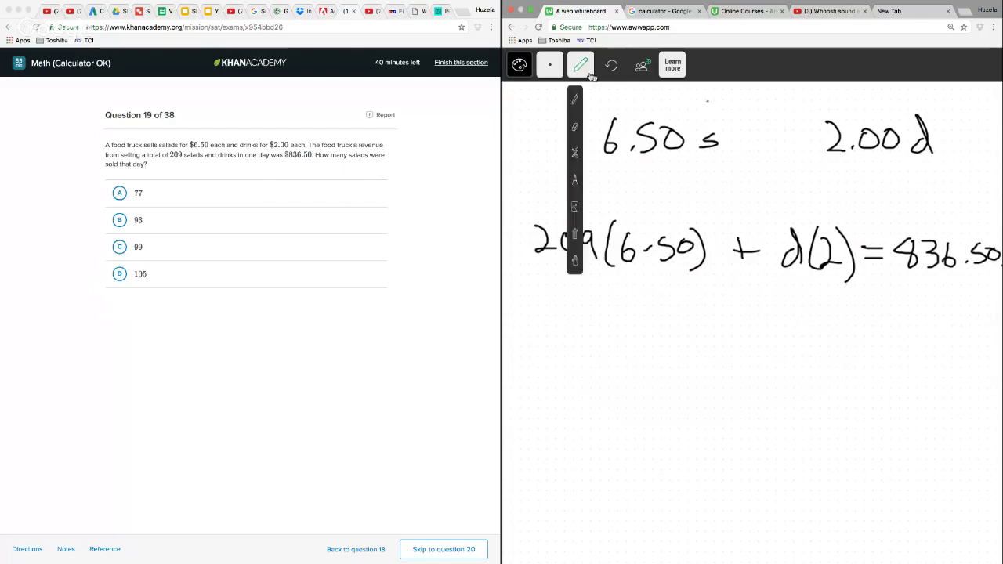
{"action": "left_click", "coordinate": [575, 153]}
{"action": "mouse_move", "coordinate": [834, 209]}
{"action": "left_mouse_down"}
{"action": "mouse_move", "coordinate": [793, 205]}
{"action": "mouse_move", "coordinate": [855, 289]}
{"action": "mouse_move", "coordinate": [836, 209]}
{"action": "left_mouse_up"}
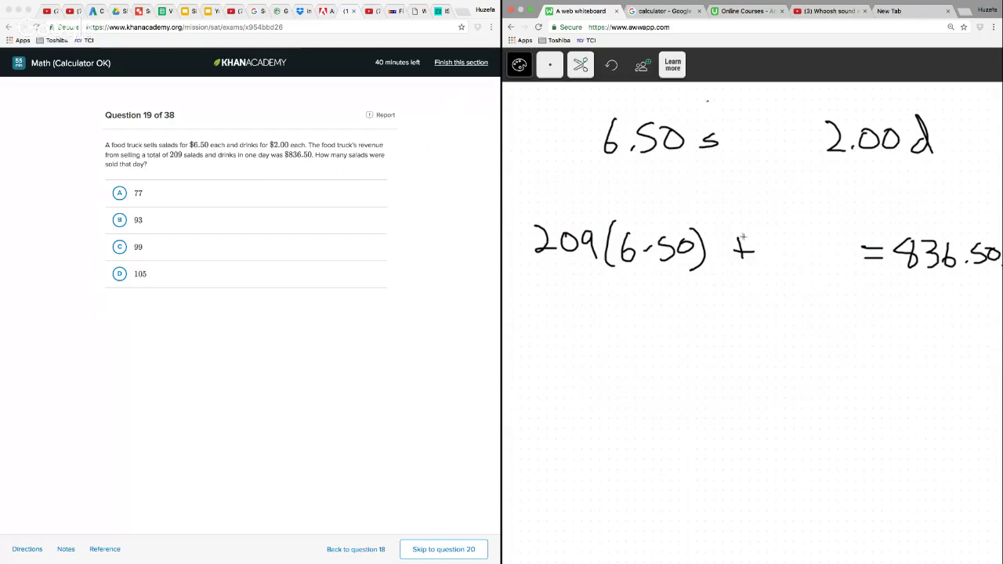
{"action": "mouse_move", "coordinate": [743, 237]}
{"action": "left_mouse_down"}
{"action": "mouse_move", "coordinate": [741, 273]}
{"action": "mouse_move", "coordinate": [734, 235]}
{"action": "left_mouse_up"}
{"action": "mouse_move", "coordinate": [586, 230]}
{"action": "left_mouse_down"}
{"action": "mouse_move", "coordinate": [598, 260]}
{"action": "mouse_move", "coordinate": [599, 251]}
{"action": "mouse_move", "coordinate": [528, 255]}
{"action": "mouse_move", "coordinate": [588, 268]}
{"action": "left_mouse_up"}
Fill in the gaps with the pencil so the revenue equation reads x(6.50) + (209 − x)2 = 836.50
{"action": "left_click", "coordinate": [580, 65]}
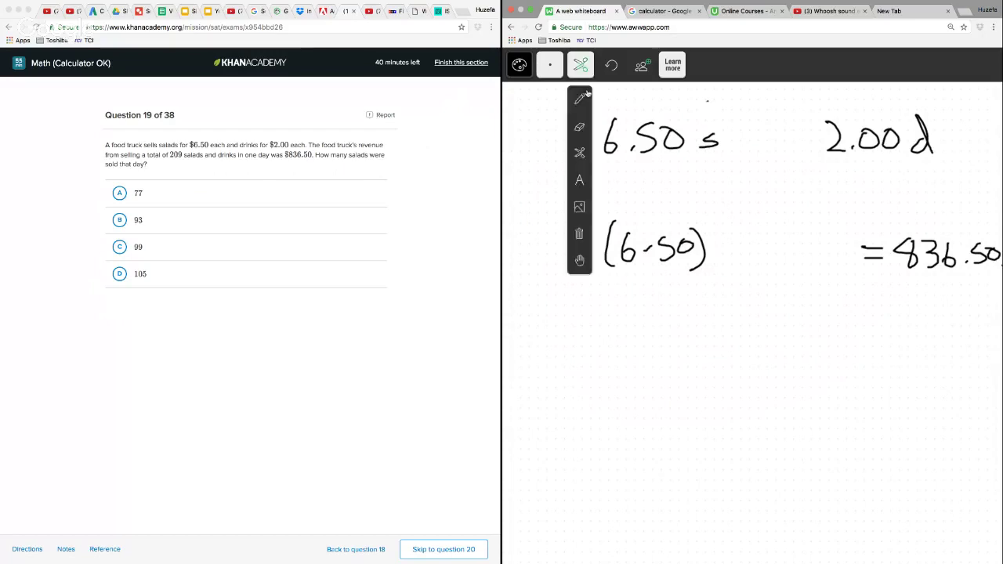
{"action": "left_click", "coordinate": [578, 101]}
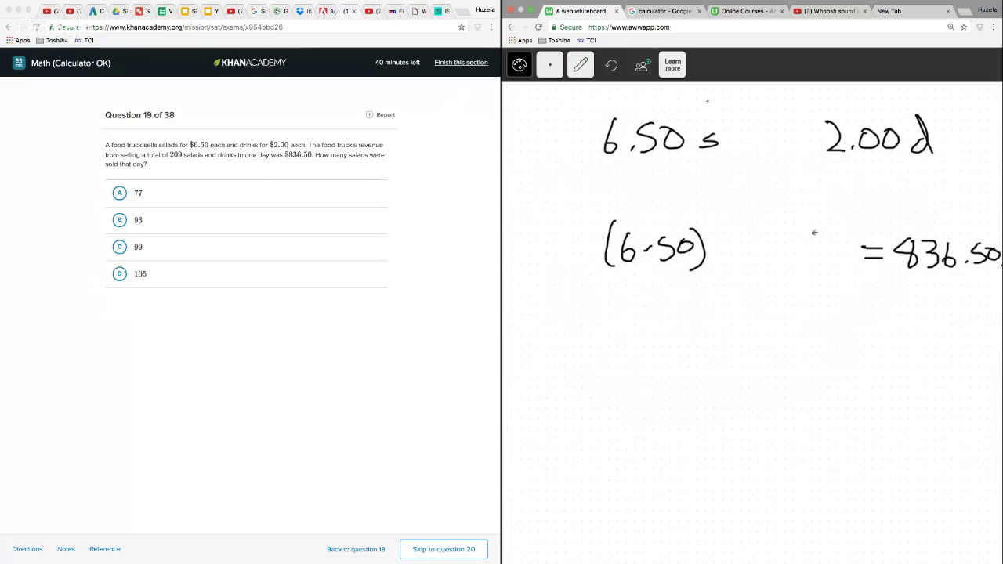
{"action": "left_click_drag", "start_coordinate": [814, 233], "coordinate": [837, 272]}
{"action": "left_click_drag", "start_coordinate": [575, 247], "coordinate": [592, 268]}
{"action": "left_click_drag", "start_coordinate": [592, 246], "coordinate": [566, 271]}
{"action": "mouse_move", "coordinate": [717, 249]}
{"action": "left_mouse_down"}
{"action": "mouse_move", "coordinate": [748, 271]}
{"action": "mouse_move", "coordinate": [782, 274]}
{"action": "mouse_move", "coordinate": [797, 260]}
{"action": "left_mouse_up"}
{"action": "left_click_drag", "start_coordinate": [799, 252], "coordinate": [797, 271]}
{"action": "left_click_drag", "start_coordinate": [798, 228], "coordinate": [808, 289]}
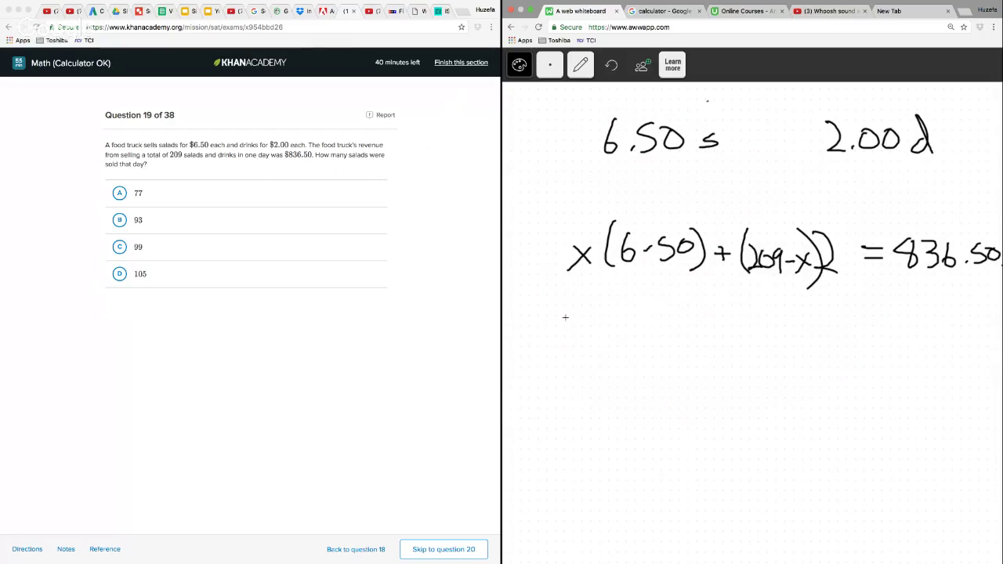
Write the expanded equation 6.50x + 418 − 2x = 836.5 beneath the revenue equation
{"action": "mouse_move", "coordinate": [573, 310]}
{"action": "left_mouse_down"}
{"action": "mouse_move", "coordinate": [576, 337]}
{"action": "mouse_move", "coordinate": [611, 340]}
{"action": "mouse_move", "coordinate": [635, 318]}
{"action": "mouse_move", "coordinate": [668, 342]}
{"action": "left_mouse_up"}
{"action": "left_click", "coordinate": [597, 333]}
{"action": "mouse_move", "coordinate": [668, 323]}
{"action": "left_mouse_down"}
{"action": "mouse_move", "coordinate": [647, 341]}
{"action": "mouse_move", "coordinate": [692, 345]}
{"action": "left_mouse_up"}
{"action": "mouse_move", "coordinate": [684, 335]}
{"action": "left_mouse_down"}
{"action": "mouse_move", "coordinate": [738, 334]}
{"action": "mouse_move", "coordinate": [731, 353]}
{"action": "left_mouse_up"}
{"action": "mouse_move", "coordinate": [750, 323]}
{"action": "left_mouse_down"}
{"action": "mouse_move", "coordinate": [750, 351]}
{"action": "mouse_move", "coordinate": [771, 336]}
{"action": "left_mouse_up"}
{"action": "mouse_move", "coordinate": [767, 322]}
{"action": "left_mouse_down"}
{"action": "mouse_move", "coordinate": [766, 352]}
{"action": "mouse_move", "coordinate": [803, 333]}
{"action": "mouse_move", "coordinate": [819, 351]}
{"action": "mouse_move", "coordinate": [841, 353]}
{"action": "left_mouse_up"}
{"action": "mouse_move", "coordinate": [841, 335]}
{"action": "left_mouse_down"}
{"action": "mouse_move", "coordinate": [827, 353]}
{"action": "mouse_move", "coordinate": [881, 341]}
{"action": "left_mouse_up"}
{"action": "mouse_move", "coordinate": [862, 350]}
{"action": "left_mouse_down"}
{"action": "mouse_move", "coordinate": [895, 335]}
{"action": "mouse_move", "coordinate": [919, 362]}
{"action": "mouse_move", "coordinate": [933, 353]}
{"action": "mouse_move", "coordinate": [968, 359]}
{"action": "left_mouse_up"}
{"action": "left_click", "coordinate": [953, 356]}
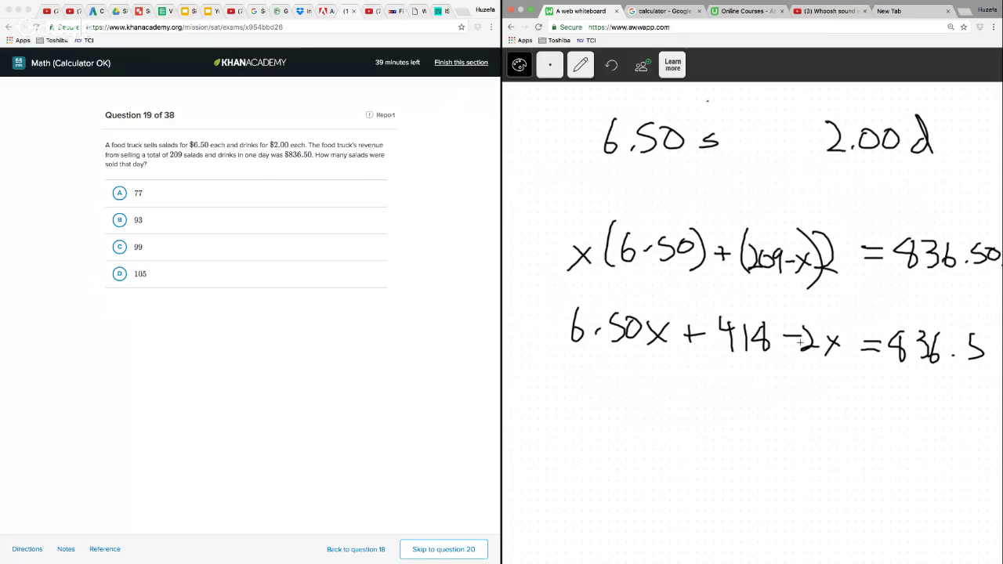
Write the combined term 4.50x on a new line and join the 6.50x and −2x terms with a curve
{"action": "left_click_drag", "start_coordinate": [632, 388], "coordinate": [654, 399]}
{"action": "left_click_drag", "start_coordinate": [647, 389], "coordinate": [647, 422]}
{"action": "left_click", "coordinate": [654, 416]}
{"action": "mouse_move", "coordinate": [682, 393]}
{"action": "left_mouse_down"}
{"action": "mouse_move", "coordinate": [671, 421]}
{"action": "mouse_move", "coordinate": [703, 400]}
{"action": "mouse_move", "coordinate": [731, 422]}
{"action": "left_mouse_up"}
{"action": "left_click_drag", "start_coordinate": [729, 400], "coordinate": [712, 423]}
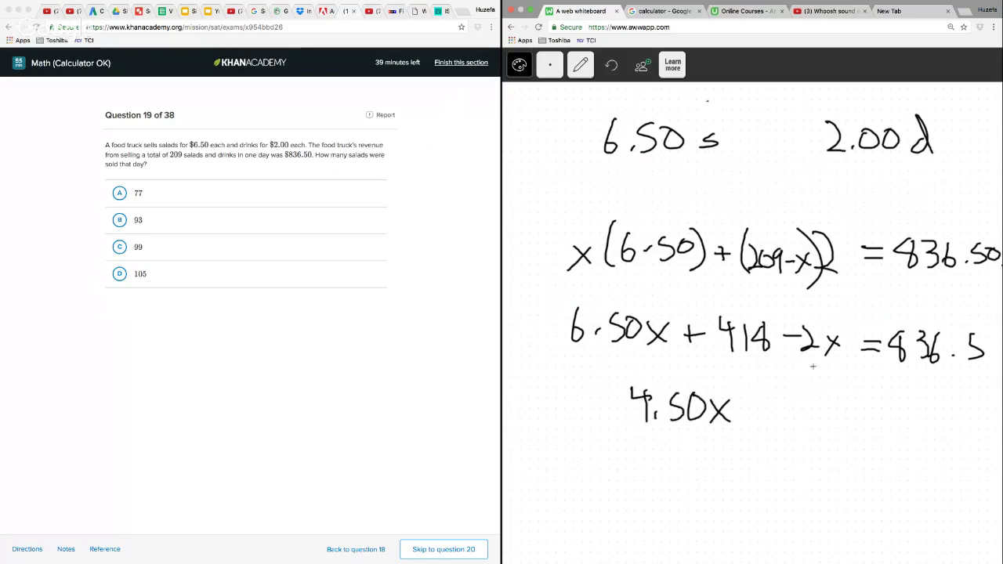
{"action": "left_click_drag", "start_coordinate": [797, 363], "coordinate": [619, 360]}
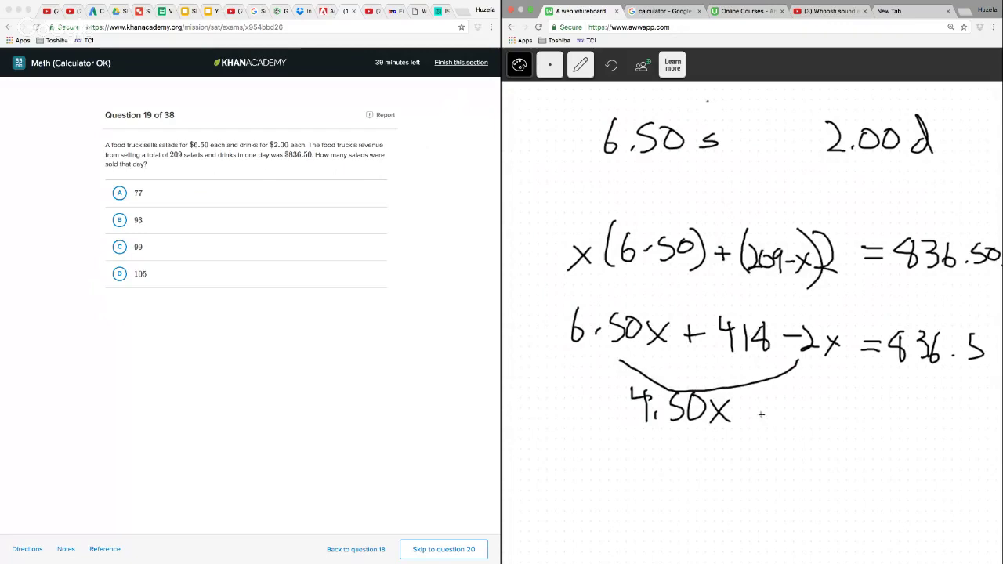
Complete the combined line by writing + 418 = 836.5 after 4.50x
{"action": "left_click_drag", "start_coordinate": [764, 411], "coordinate": [760, 431]}
{"action": "left_click_drag", "start_coordinate": [753, 421], "coordinate": [793, 425]}
{"action": "mouse_move", "coordinate": [806, 402]}
{"action": "left_mouse_down"}
{"action": "mouse_move", "coordinate": [816, 403]}
{"action": "mouse_move", "coordinate": [796, 417]}
{"action": "left_mouse_up"}
{"action": "left_click_drag", "start_coordinate": [810, 395], "coordinate": [808, 431]}
{"action": "mouse_move", "coordinate": [812, 407]}
{"action": "left_mouse_down"}
{"action": "mouse_move", "coordinate": [827, 409]}
{"action": "mouse_move", "coordinate": [815, 428]}
{"action": "mouse_move", "coordinate": [859, 409]}
{"action": "left_mouse_up"}
{"action": "left_click_drag", "start_coordinate": [842, 420], "coordinate": [881, 402]}
{"action": "left_click_drag", "start_coordinate": [894, 400], "coordinate": [896, 424]}
{"action": "mouse_move", "coordinate": [915, 402]}
{"action": "left_mouse_down"}
{"action": "mouse_move", "coordinate": [908, 416]}
{"action": "mouse_move", "coordinate": [923, 423]}
{"action": "left_mouse_up"}
{"action": "left_click_drag", "start_coordinate": [937, 400], "coordinate": [931, 431]}
Write −418 under both sides of the combined equation and cross out the cancelling 418 terms
{"action": "left_click_drag", "start_coordinate": [749, 453], "coordinate": [776, 453]}
{"action": "left_click_drag", "start_coordinate": [798, 439], "coordinate": [805, 471]}
{"action": "mouse_move", "coordinate": [820, 444]}
{"action": "left_mouse_down"}
{"action": "mouse_move", "coordinate": [821, 464]}
{"action": "mouse_move", "coordinate": [837, 467]}
{"action": "left_mouse_up"}
{"action": "left_click_drag", "start_coordinate": [882, 440], "coordinate": [892, 471]}
{"action": "mouse_move", "coordinate": [911, 441]}
{"action": "left_mouse_down"}
{"action": "mouse_move", "coordinate": [911, 467]}
{"action": "mouse_move", "coordinate": [928, 469]}
{"action": "left_mouse_up"}
{"action": "left_click_drag", "start_coordinate": [867, 464], "coordinate": [878, 462]}
{"action": "left_click_drag", "start_coordinate": [770, 479], "coordinate": [839, 387]}
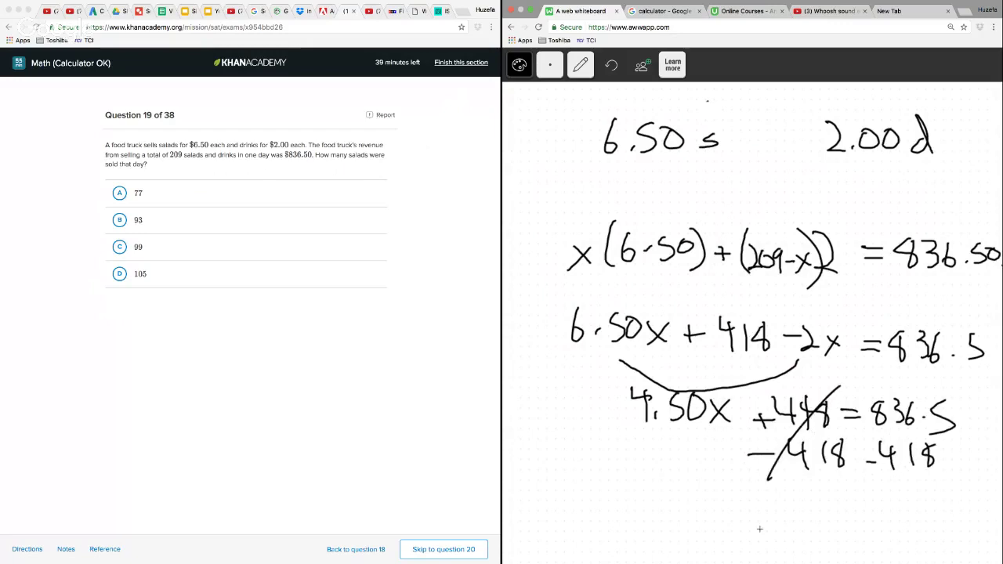
Write the simplified equation 4.5x = 418.5 beside the subtraction work
{"action": "mouse_move", "coordinate": [522, 421]}
{"action": "left_mouse_down"}
{"action": "mouse_move", "coordinate": [538, 441]}
{"action": "mouse_move", "coordinate": [529, 453]}
{"action": "mouse_move", "coordinate": [552, 437]}
{"action": "mouse_move", "coordinate": [555, 453]}
{"action": "left_mouse_up"}
{"action": "left_click", "coordinate": [541, 448]}
{"action": "mouse_move", "coordinate": [566, 437]}
{"action": "left_mouse_down"}
{"action": "mouse_move", "coordinate": [580, 455]}
{"action": "mouse_move", "coordinate": [565, 453]}
{"action": "mouse_move", "coordinate": [604, 442]}
{"action": "left_mouse_up"}
{"action": "left_click_drag", "start_coordinate": [586, 449], "coordinate": [605, 449]}
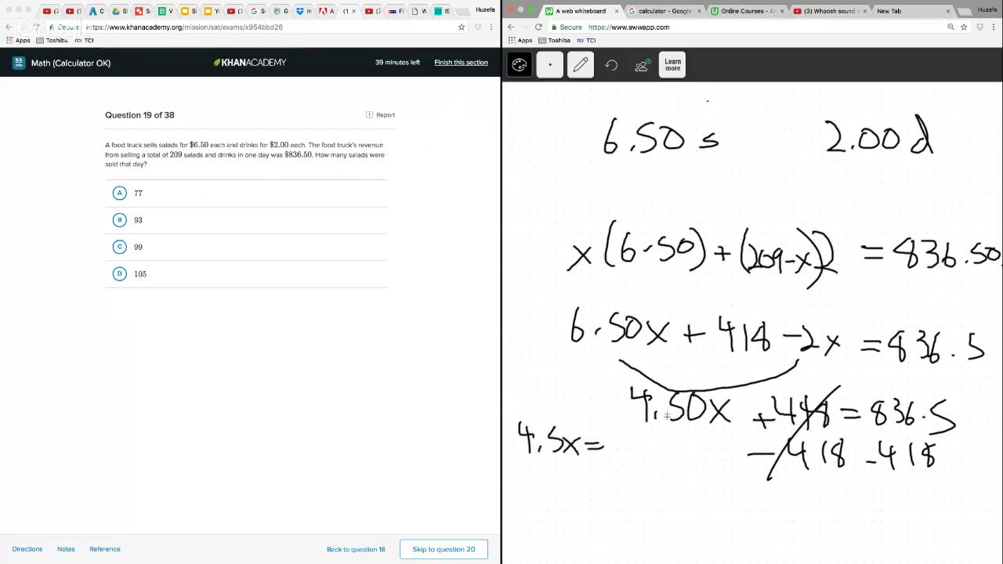
{"action": "left_click", "coordinate": [661, 457]}
{"action": "left_click_drag", "start_coordinate": [679, 437], "coordinate": [689, 435]}
{"action": "mouse_move", "coordinate": [678, 437]}
{"action": "left_mouse_down"}
{"action": "mouse_move", "coordinate": [685, 447]}
{"action": "mouse_move", "coordinate": [675, 455]}
{"action": "mouse_move", "coordinate": [629, 433]}
{"action": "mouse_move", "coordinate": [624, 465]}
{"action": "left_mouse_up"}
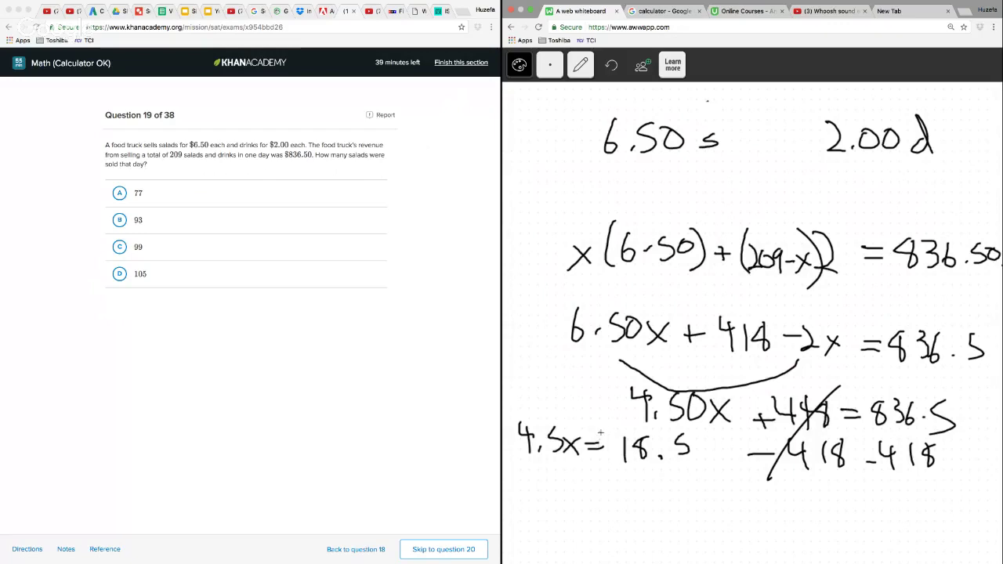
{"action": "mouse_move", "coordinate": [603, 431]}
{"action": "left_mouse_down"}
{"action": "mouse_move", "coordinate": [617, 443]}
{"action": "mouse_move", "coordinate": [614, 466]}
{"action": "left_mouse_up"}
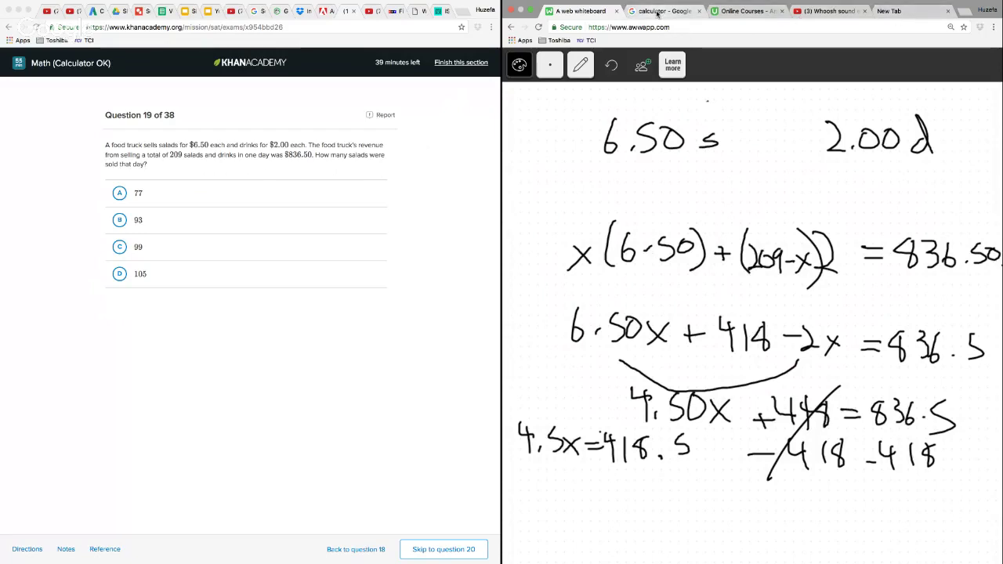
Switch to the Google calculator and compute 418.5 ÷ 4.5
{"action": "left_click", "coordinate": [657, 11]}
{"action": "type", "text": "418.5"}
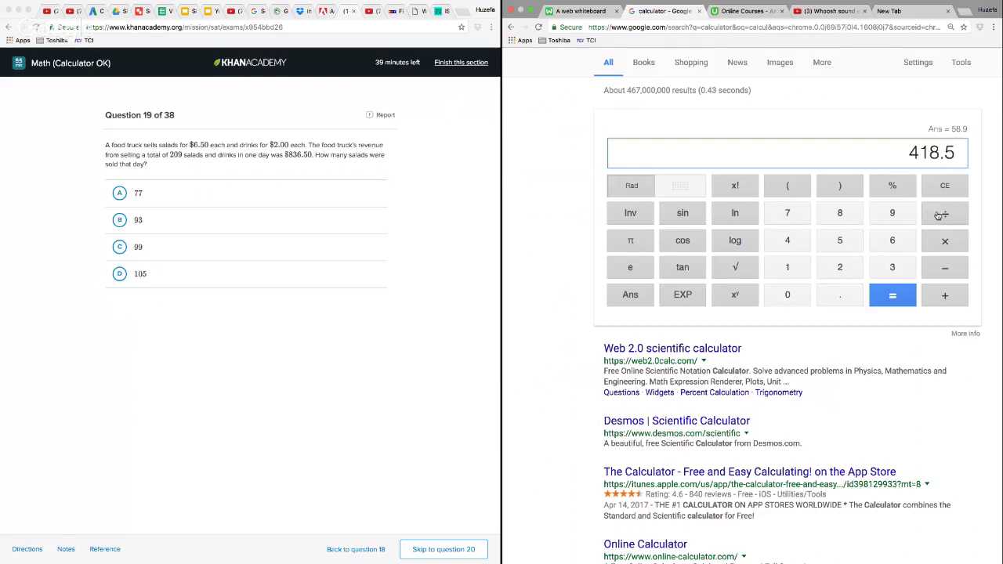
{"action": "left_click", "coordinate": [940, 215]}
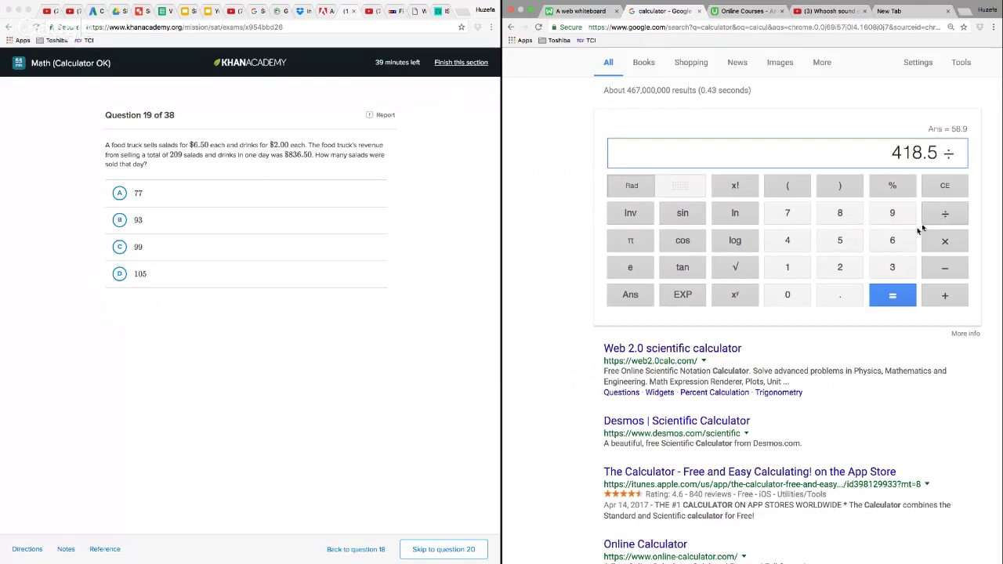
{"action": "left_click", "coordinate": [790, 243]}
{"action": "left_click", "coordinate": [837, 297]}
{"action": "left_click", "coordinate": [841, 241]}
{"action": "left_click", "coordinate": [893, 295]}
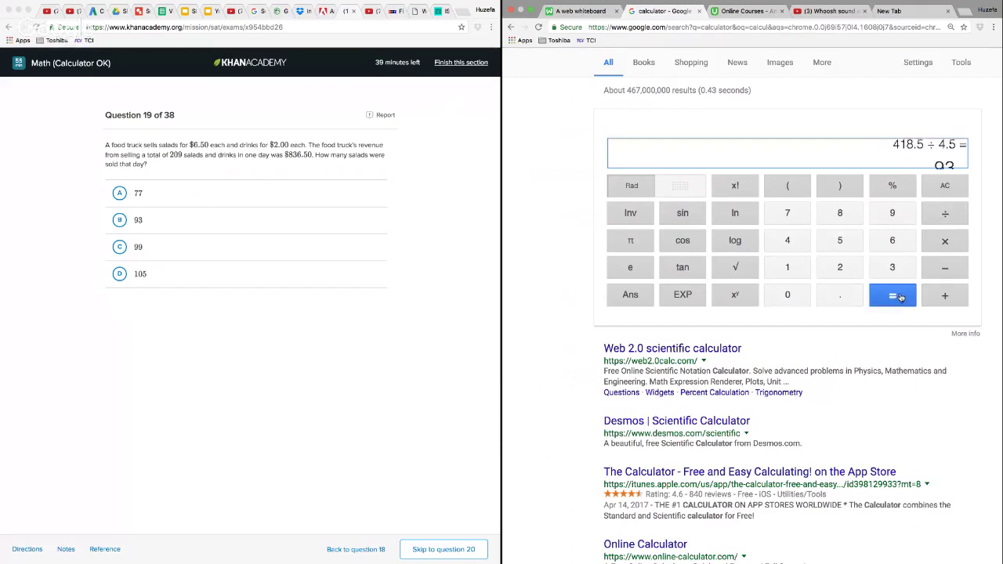
Return to the whiteboard, answer question 19 with choice B (93), and proceed to question 20
{"action": "left_click", "coordinate": [588, 14]}
{"action": "left_click", "coordinate": [135, 222]}
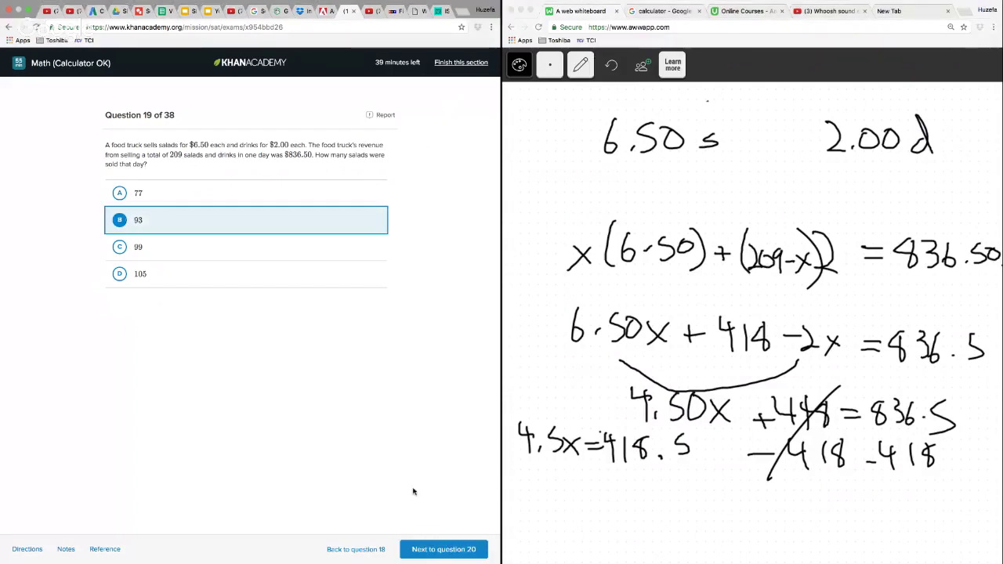
{"action": "left_click", "coordinate": [444, 550]}
Erase the question 19 handwriting from the whiteboard
{"action": "left_click", "coordinate": [580, 66]}
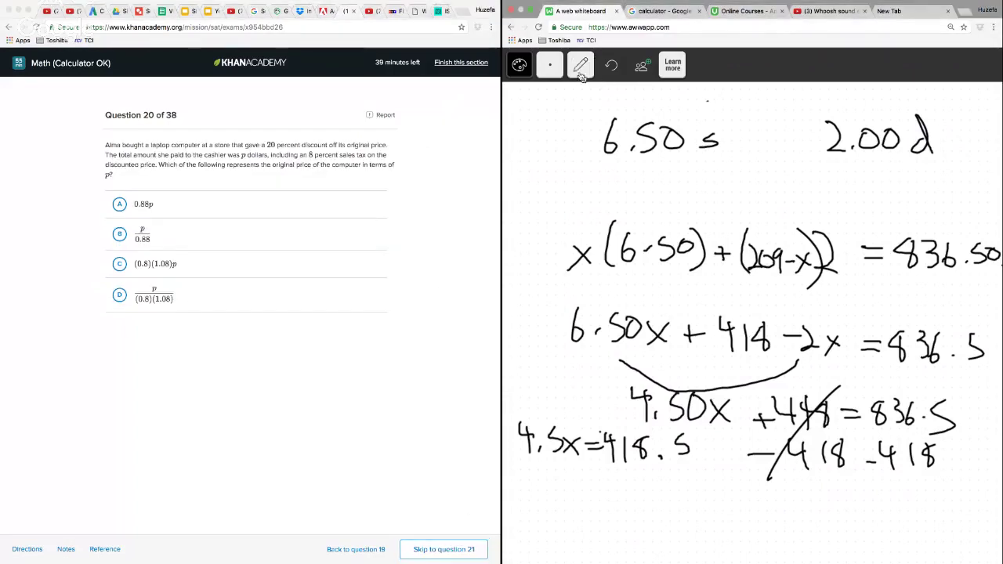
{"action": "left_click", "coordinate": [578, 152]}
{"action": "mouse_move", "coordinate": [649, 103]}
{"action": "left_mouse_down"}
{"action": "mouse_move", "coordinate": [532, 323]}
{"action": "mouse_move", "coordinate": [521, 431]}
{"action": "mouse_move", "coordinate": [675, 507]}
{"action": "mouse_move", "coordinate": [962, 448]}
{"action": "mouse_move", "coordinate": [960, 439]}
{"action": "left_mouse_up"}
{"action": "left_click_drag", "start_coordinate": [552, 216], "coordinate": [972, 213]}
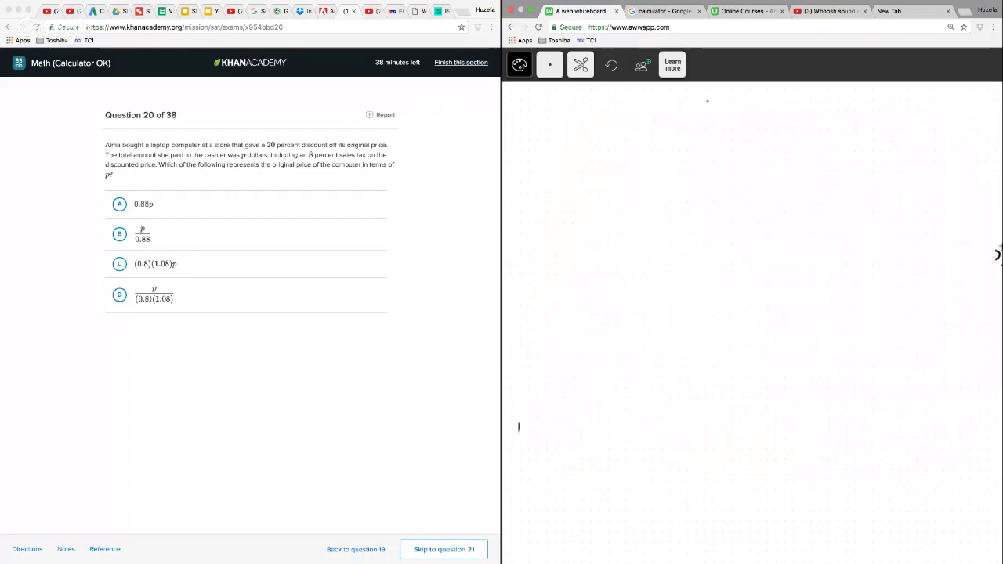
Handwrite the discounted price .8x with the pencil near the top of the whiteboard
{"action": "left_click", "coordinate": [580, 65]}
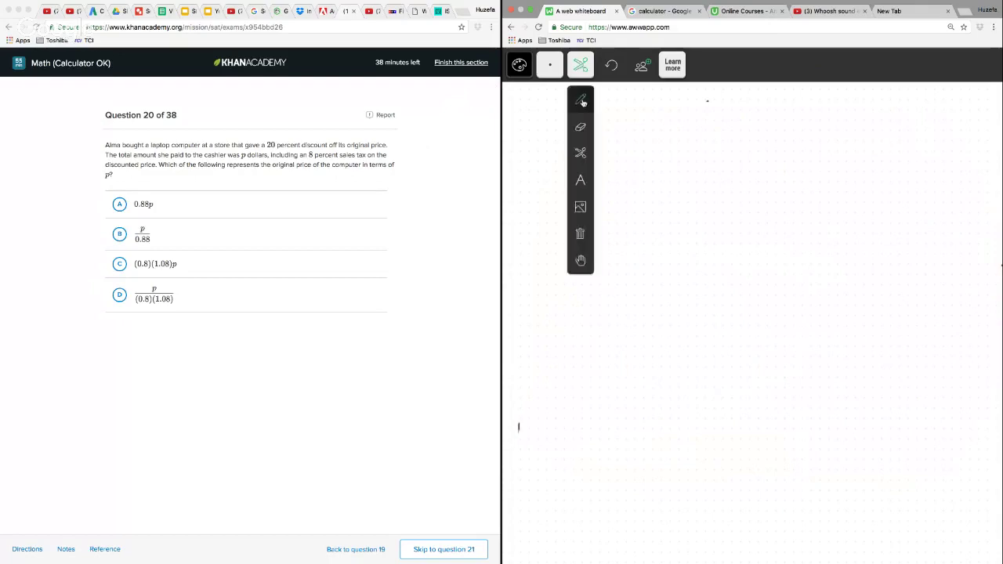
{"action": "left_click", "coordinate": [580, 102]}
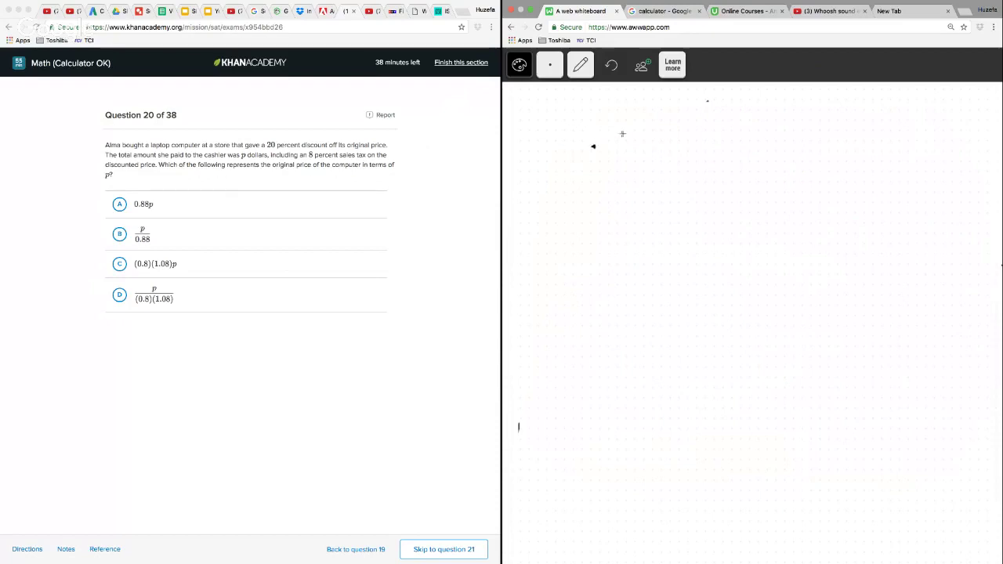
{"action": "mouse_move", "coordinate": [625, 122]}
{"action": "left_mouse_down"}
{"action": "mouse_move", "coordinate": [606, 147]}
{"action": "mouse_move", "coordinate": [624, 121]}
{"action": "left_mouse_up"}
{"action": "left_click_drag", "start_coordinate": [641, 128], "coordinate": [664, 149]}
{"action": "left_click_drag", "start_coordinate": [667, 128], "coordinate": [642, 148]}
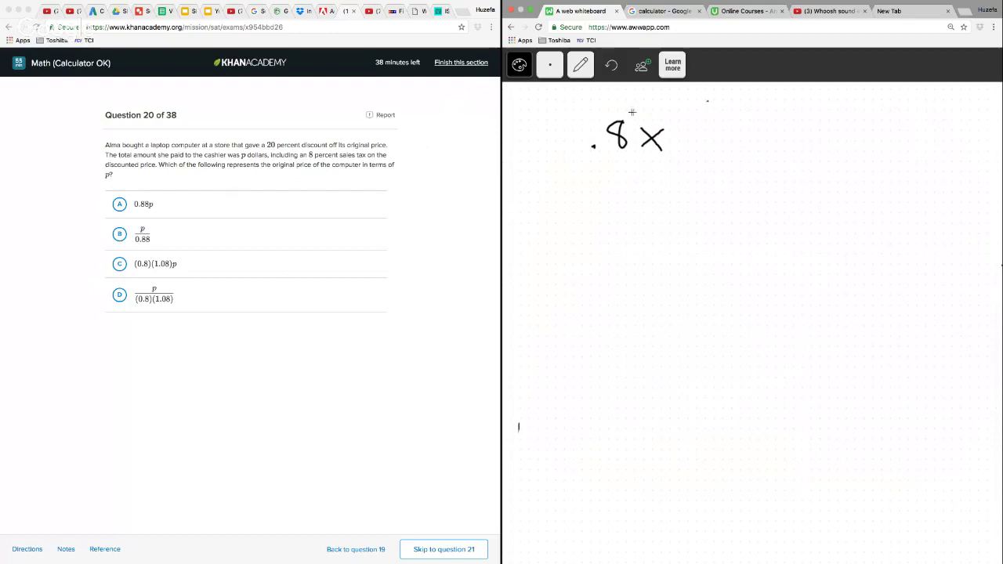
Enclose .8x in square brackets and add the 1.08 factor and = p to form 1.08[.8x] = p
{"action": "mouse_move", "coordinate": [593, 100]}
{"action": "left_mouse_down"}
{"action": "mouse_move", "coordinate": [579, 176]}
{"action": "mouse_move", "coordinate": [617, 179]}
{"action": "left_mouse_up"}
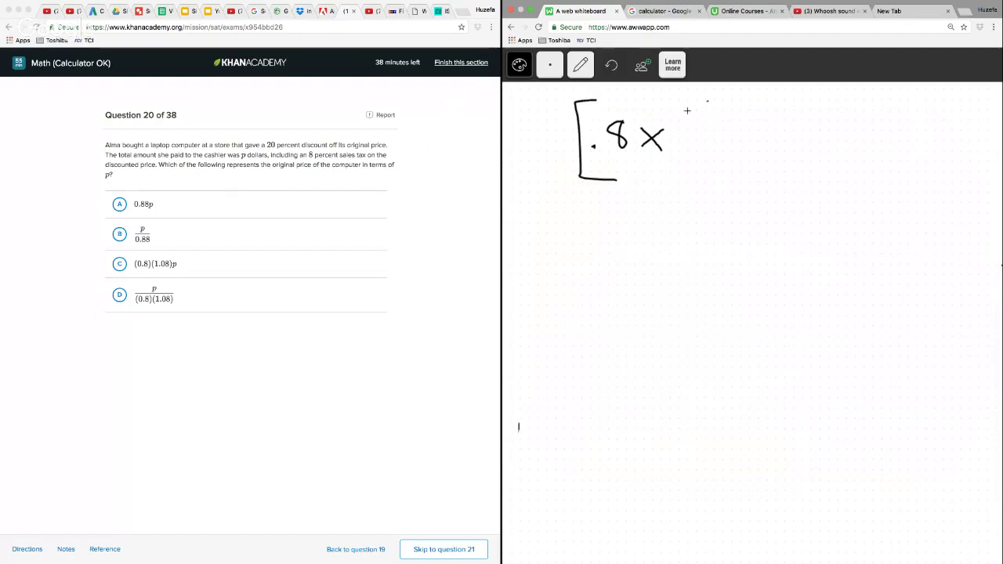
{"action": "left_click_drag", "start_coordinate": [671, 105], "coordinate": [682, 174]}
{"action": "mouse_move", "coordinate": [520, 121]}
{"action": "left_mouse_down"}
{"action": "mouse_move", "coordinate": [520, 161]}
{"action": "mouse_move", "coordinate": [541, 158]}
{"action": "mouse_move", "coordinate": [549, 138]}
{"action": "mouse_move", "coordinate": [561, 163]}
{"action": "mouse_move", "coordinate": [569, 135]}
{"action": "left_mouse_up"}
{"action": "left_click", "coordinate": [533, 159]}
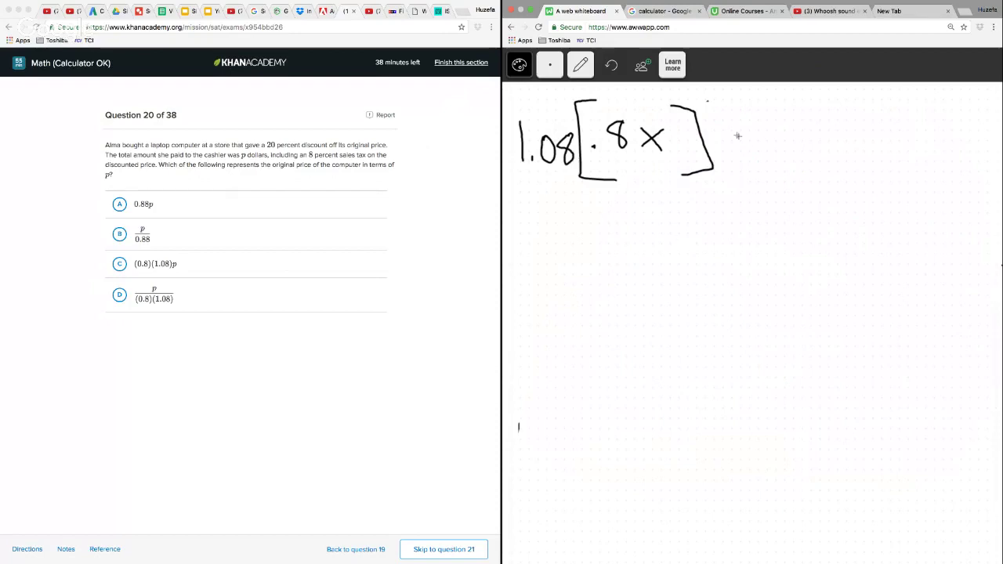
{"action": "left_click_drag", "start_coordinate": [738, 138], "coordinate": [772, 146]}
{"action": "mouse_move", "coordinate": [794, 149]}
{"action": "left_mouse_down"}
{"action": "mouse_move", "coordinate": [797, 167]}
{"action": "mouse_move", "coordinate": [796, 154]}
{"action": "left_mouse_up"}
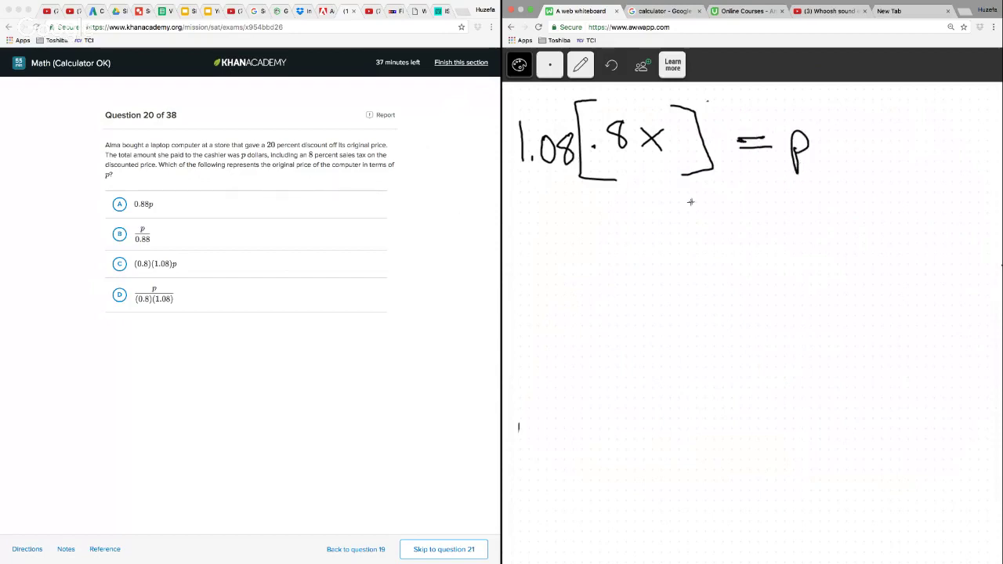
Draw an arrow pointing up at the x and start a new line reading .8x =
{"action": "mouse_move", "coordinate": [667, 228]}
{"action": "left_mouse_down"}
{"action": "mouse_move", "coordinate": [659, 166]}
{"action": "mouse_move", "coordinate": [678, 186]}
{"action": "left_mouse_up"}
{"action": "left_click", "coordinate": [642, 297]}
{"action": "mouse_move", "coordinate": [668, 275]}
{"action": "left_mouse_down"}
{"action": "mouse_move", "coordinate": [659, 284]}
{"action": "mouse_move", "coordinate": [666, 276]}
{"action": "mouse_move", "coordinate": [700, 303]}
{"action": "left_mouse_up"}
{"action": "mouse_move", "coordinate": [699, 276]}
{"action": "left_mouse_down"}
{"action": "mouse_move", "coordinate": [680, 305]}
{"action": "mouse_move", "coordinate": [750, 285]}
{"action": "left_mouse_up"}
{"action": "left_click_drag", "start_coordinate": [722, 297], "coordinate": [749, 296]}
Divide both sides of the first equation by 1.08 and write p/1.08 on the right side of the second line
{"action": "left_click_drag", "start_coordinate": [522, 184], "coordinate": [713, 176]}
{"action": "left_click", "coordinate": [600, 209]}
{"action": "mouse_move", "coordinate": [582, 197]}
{"action": "left_mouse_down"}
{"action": "mouse_move", "coordinate": [580, 213]}
{"action": "mouse_move", "coordinate": [624, 192]}
{"action": "mouse_move", "coordinate": [631, 202]}
{"action": "left_mouse_up"}
{"action": "mouse_move", "coordinate": [760, 178]}
{"action": "left_mouse_down"}
{"action": "mouse_move", "coordinate": [821, 178]}
{"action": "mouse_move", "coordinate": [784, 209]}
{"action": "left_mouse_up"}
{"action": "left_click", "coordinate": [796, 206]}
{"action": "mouse_move", "coordinate": [818, 191]}
{"action": "left_mouse_down"}
{"action": "mouse_move", "coordinate": [812, 205]}
{"action": "mouse_move", "coordinate": [818, 192]}
{"action": "left_mouse_up"}
{"action": "mouse_move", "coordinate": [837, 186]}
{"action": "left_mouse_down"}
{"action": "mouse_move", "coordinate": [840, 202]}
{"action": "mouse_move", "coordinate": [834, 190]}
{"action": "left_mouse_up"}
{"action": "mouse_move", "coordinate": [796, 249]}
{"action": "left_mouse_down"}
{"action": "mouse_move", "coordinate": [799, 266]}
{"action": "mouse_move", "coordinate": [834, 282]}
{"action": "mouse_move", "coordinate": [795, 309]}
{"action": "mouse_move", "coordinate": [831, 303]}
{"action": "left_mouse_up"}
{"action": "left_click", "coordinate": [805, 304]}
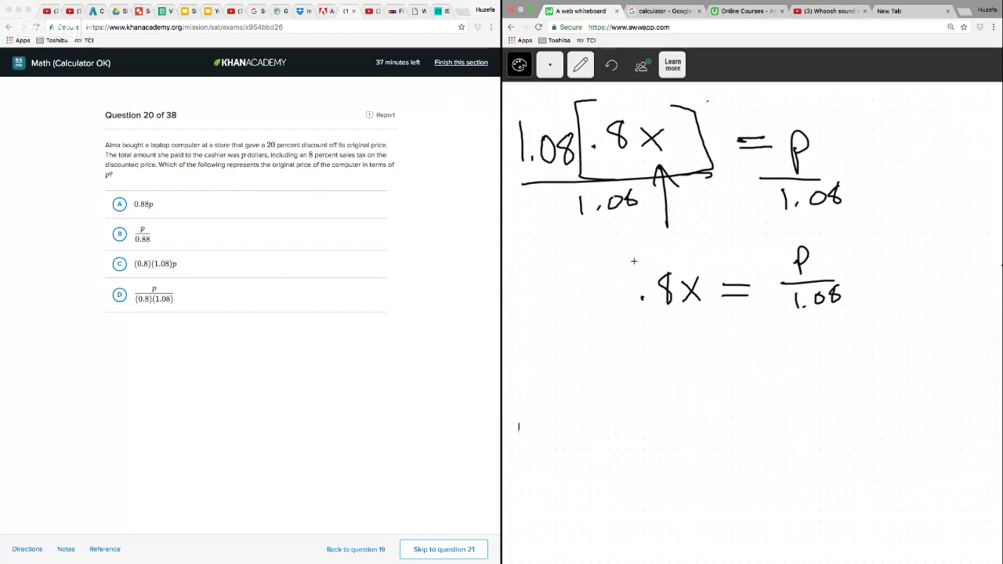
Put parentheses around .8x in the second line and divide it by .8
{"action": "left_click_drag", "start_coordinate": [639, 252], "coordinate": [658, 321]}
{"action": "mouse_move", "coordinate": [697, 252]}
{"action": "left_mouse_down"}
{"action": "mouse_move", "coordinate": [710, 260]}
{"action": "mouse_move", "coordinate": [702, 315]}
{"action": "left_mouse_up"}
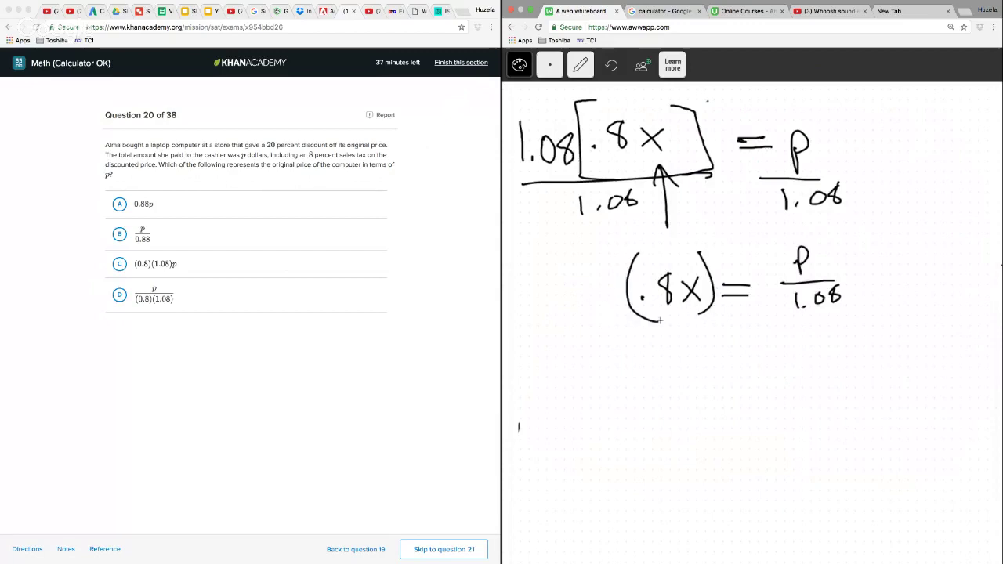
{"action": "left_click_drag", "start_coordinate": [631, 317], "coordinate": [707, 312]}
{"action": "left_click_drag", "start_coordinate": [683, 322], "coordinate": [686, 323]}
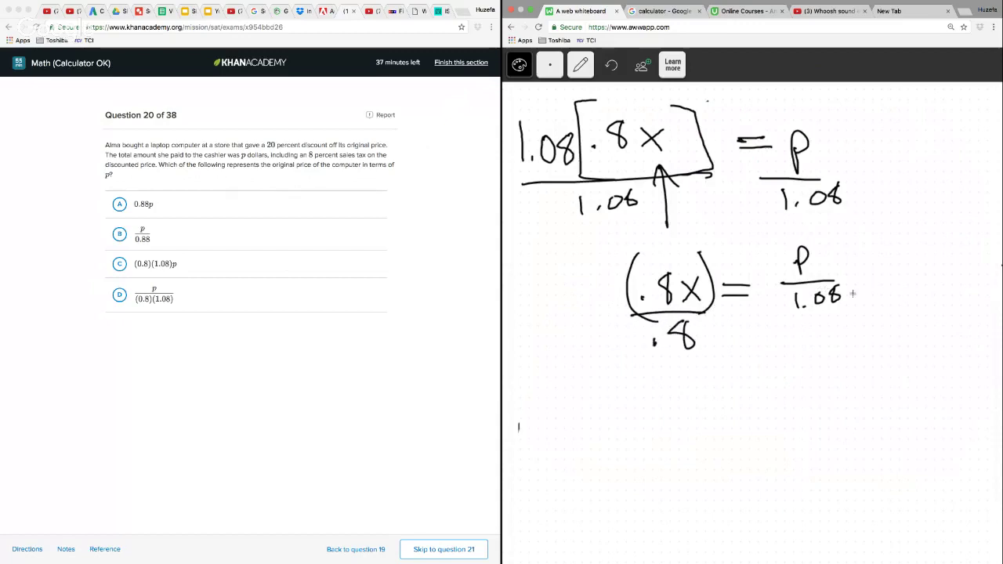
Put parentheses around p/1.08, multiply it by 1/.8, and strike through the cancelling .8 on the x side
{"action": "left_click_drag", "start_coordinate": [833, 247], "coordinate": [843, 316]}
{"action": "left_click_drag", "start_coordinate": [765, 243], "coordinate": [793, 330]}
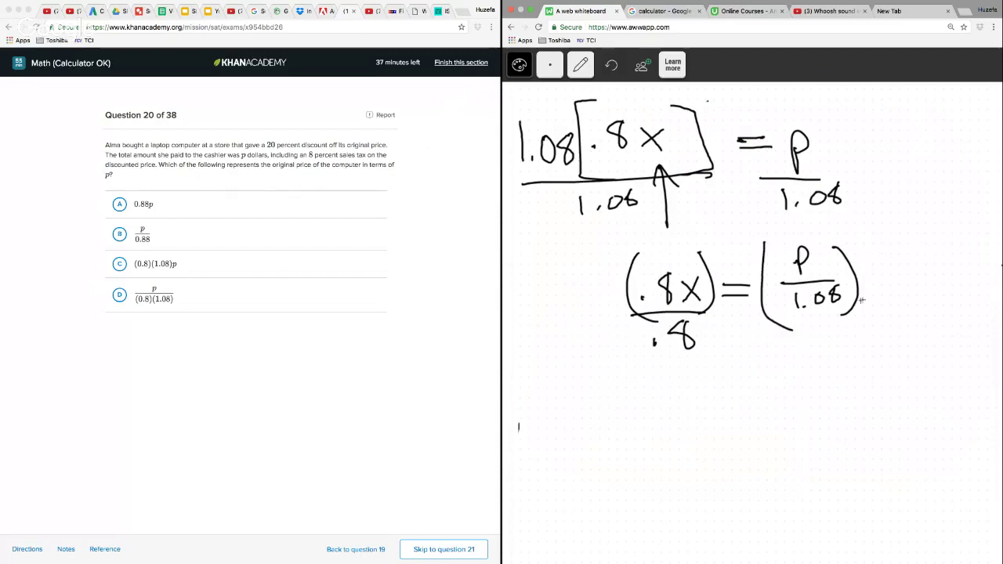
{"action": "mouse_move", "coordinate": [862, 276]}
{"action": "left_mouse_down"}
{"action": "mouse_move", "coordinate": [902, 276]}
{"action": "mouse_move", "coordinate": [882, 268]}
{"action": "mouse_move", "coordinate": [890, 303]}
{"action": "left_mouse_up"}
{"action": "left_click", "coordinate": [877, 300]}
{"action": "left_click_drag", "start_coordinate": [700, 239], "coordinate": [661, 363]}
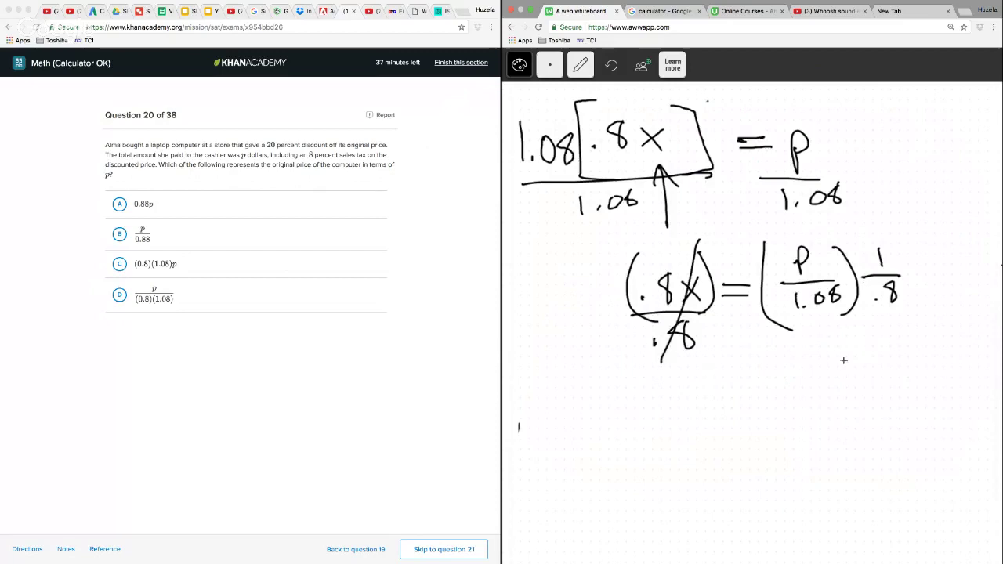
Write the combined fraction p over (1.08)(.8) below the second line of the working
{"action": "mouse_move", "coordinate": [842, 354]}
{"action": "left_mouse_down"}
{"action": "mouse_move", "coordinate": [847, 385]}
{"action": "mouse_move", "coordinate": [919, 387]}
{"action": "left_mouse_up"}
{"action": "mouse_move", "coordinate": [810, 407]}
{"action": "left_mouse_down"}
{"action": "mouse_move", "coordinate": [815, 439]}
{"action": "mouse_move", "coordinate": [856, 415]}
{"action": "mouse_move", "coordinate": [811, 449]}
{"action": "left_mouse_up"}
{"action": "left_click", "coordinate": [824, 434]}
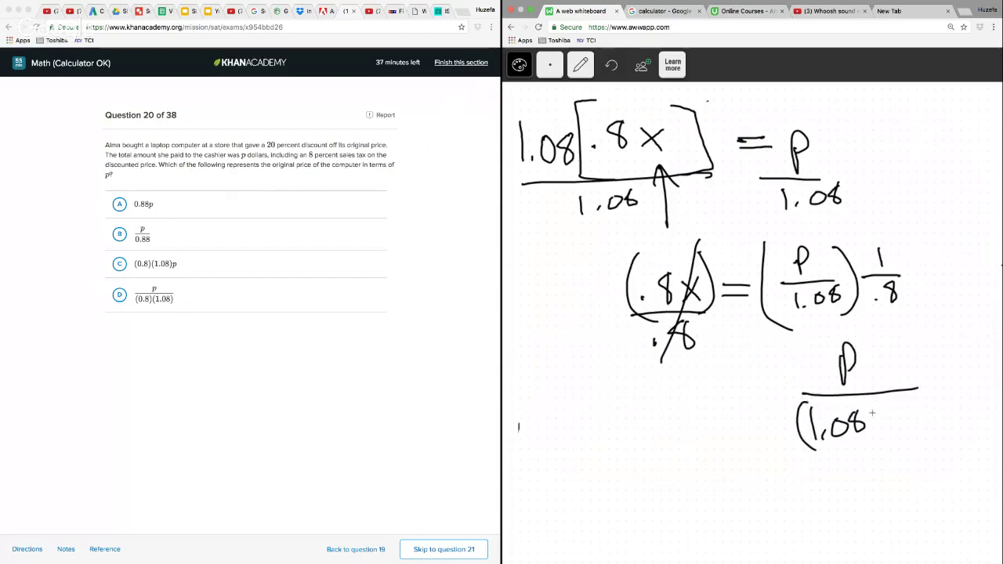
{"action": "mouse_move", "coordinate": [864, 403]}
{"action": "left_mouse_down"}
{"action": "mouse_move", "coordinate": [870, 441]}
{"action": "mouse_move", "coordinate": [887, 443]}
{"action": "left_mouse_up"}
{"action": "left_click", "coordinate": [905, 424]}
{"action": "left_click_drag", "start_coordinate": [918, 413], "coordinate": [931, 452]}
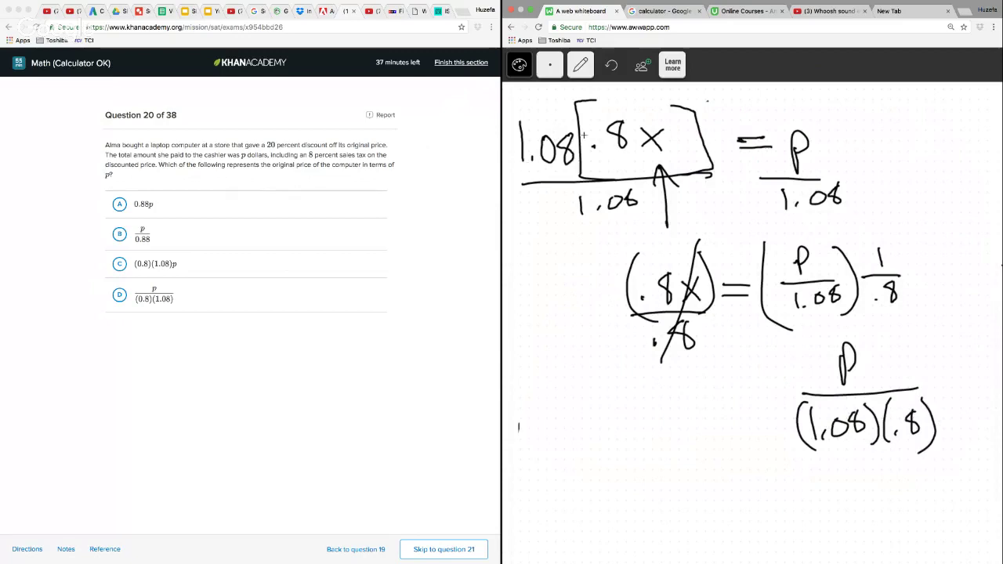
Answer question 20 with choice D, p/((0.8)(1.08)), and continue to question 21
{"action": "left_click", "coordinate": [119, 302]}
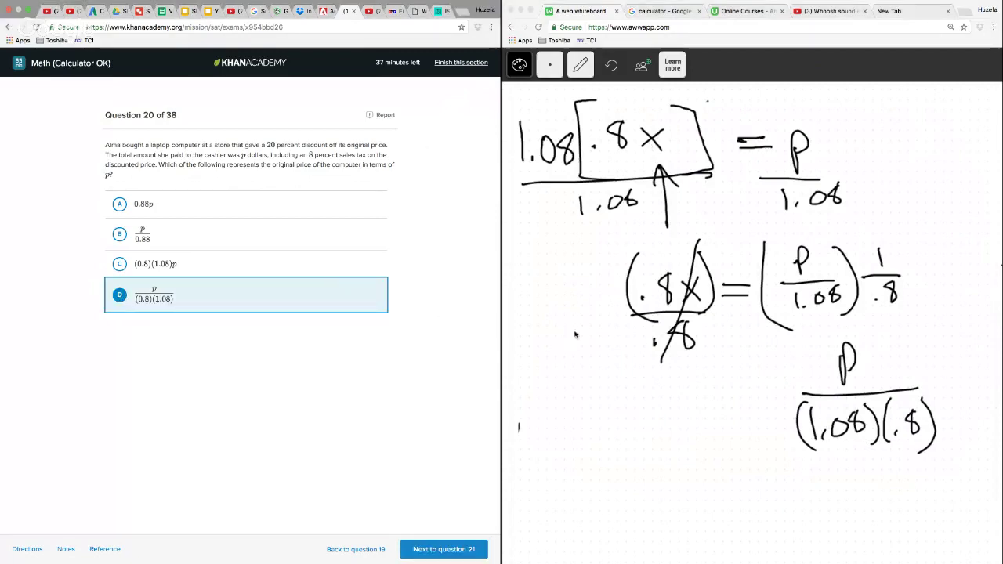
{"action": "left_click", "coordinate": [466, 549]}
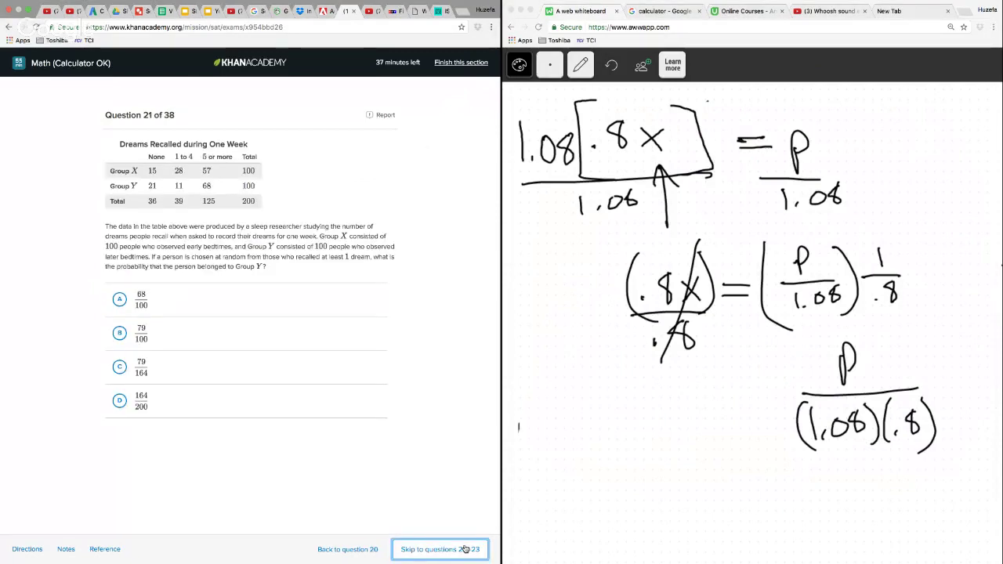
Clear the question 20 working from the whiteboard
{"action": "left_click", "coordinate": [581, 69]}
{"action": "left_click", "coordinate": [581, 69]}
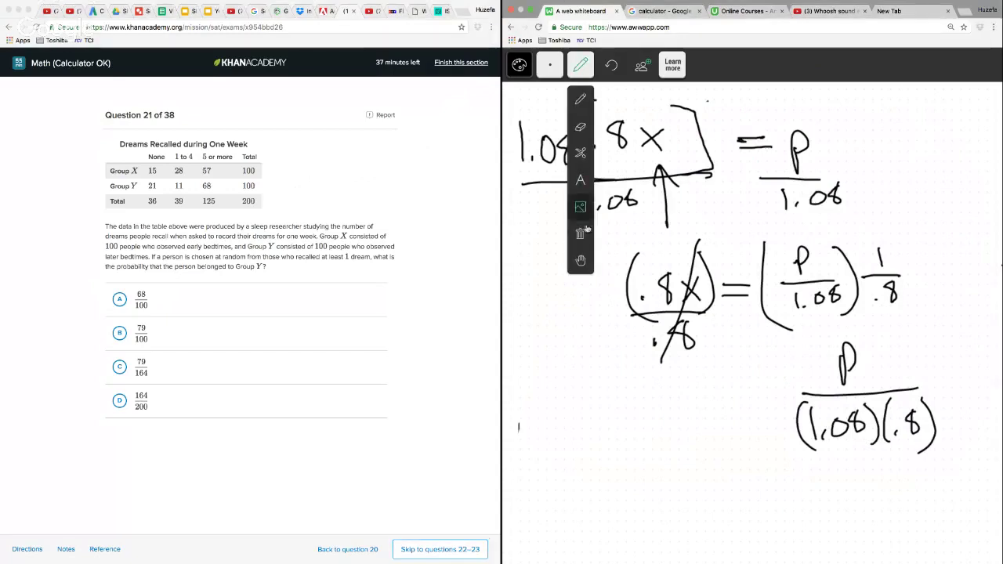
{"action": "left_click", "coordinate": [581, 247]}
{"action": "left_click", "coordinate": [520, 156]}
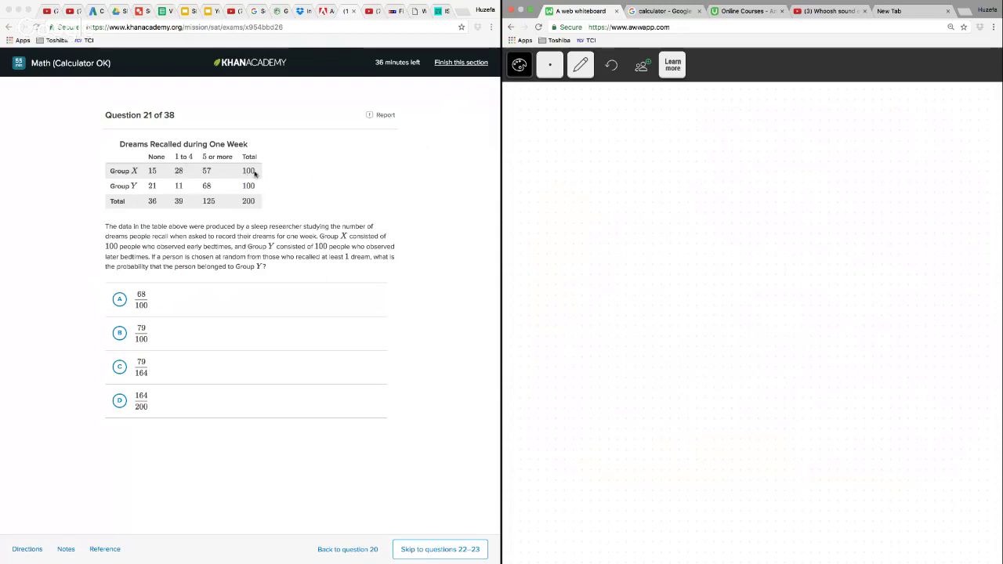
Write X → 85 on the whiteboard for the Group X people who recalled at least one dream
{"action": "left_click_drag", "start_coordinate": [623, 133], "coordinate": [648, 164]}
{"action": "mouse_move", "coordinate": [647, 135]}
{"action": "left_mouse_down"}
{"action": "mouse_move", "coordinate": [626, 165]}
{"action": "mouse_move", "coordinate": [715, 153]}
{"action": "left_mouse_up"}
{"action": "mouse_move", "coordinate": [704, 143]}
{"action": "left_mouse_down"}
{"action": "mouse_move", "coordinate": [723, 155]}
{"action": "mouse_move", "coordinate": [706, 168]}
{"action": "left_mouse_up"}
{"action": "mouse_move", "coordinate": [753, 135]}
{"action": "left_mouse_down"}
{"action": "mouse_move", "coordinate": [791, 162]}
{"action": "mouse_move", "coordinate": [770, 168]}
{"action": "left_mouse_up"}
{"action": "left_click_drag", "start_coordinate": [776, 132], "coordinate": [793, 130]}
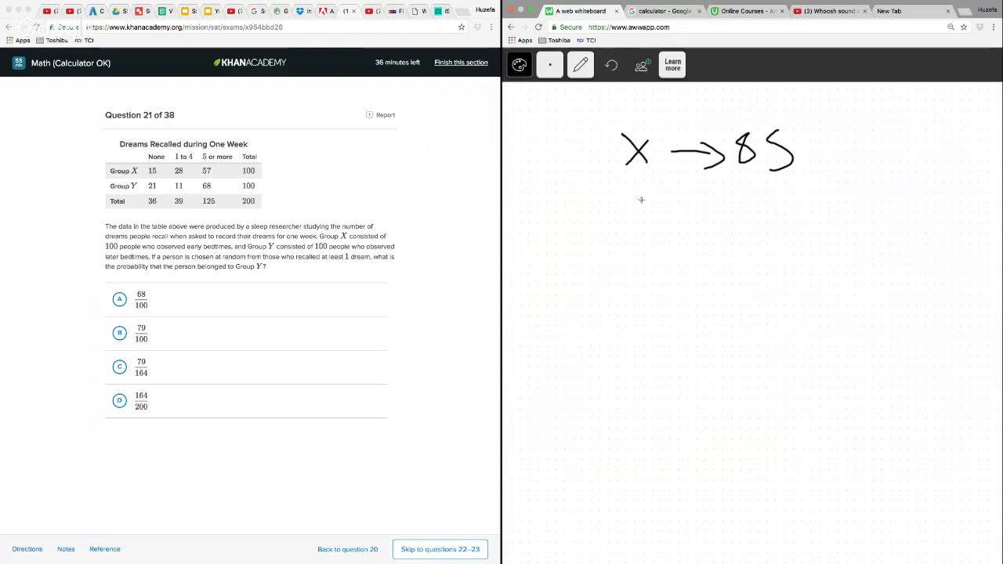
Write y → 79 beneath the X line for the Group Y people who recalled at least one dream
{"action": "left_click_drag", "start_coordinate": [633, 196], "coordinate": [648, 250]}
{"action": "left_click_drag", "start_coordinate": [685, 211], "coordinate": [717, 209]}
{"action": "mouse_move", "coordinate": [714, 199]}
{"action": "left_mouse_down"}
{"action": "mouse_move", "coordinate": [735, 214]}
{"action": "mouse_move", "coordinate": [713, 228]}
{"action": "left_mouse_up"}
{"action": "left_click_drag", "start_coordinate": [749, 188], "coordinate": [765, 229]}
{"action": "mouse_move", "coordinate": [797, 190]}
{"action": "left_mouse_down"}
{"action": "mouse_move", "coordinate": [782, 192]}
{"action": "mouse_move", "coordinate": [797, 239]}
{"action": "left_mouse_up"}
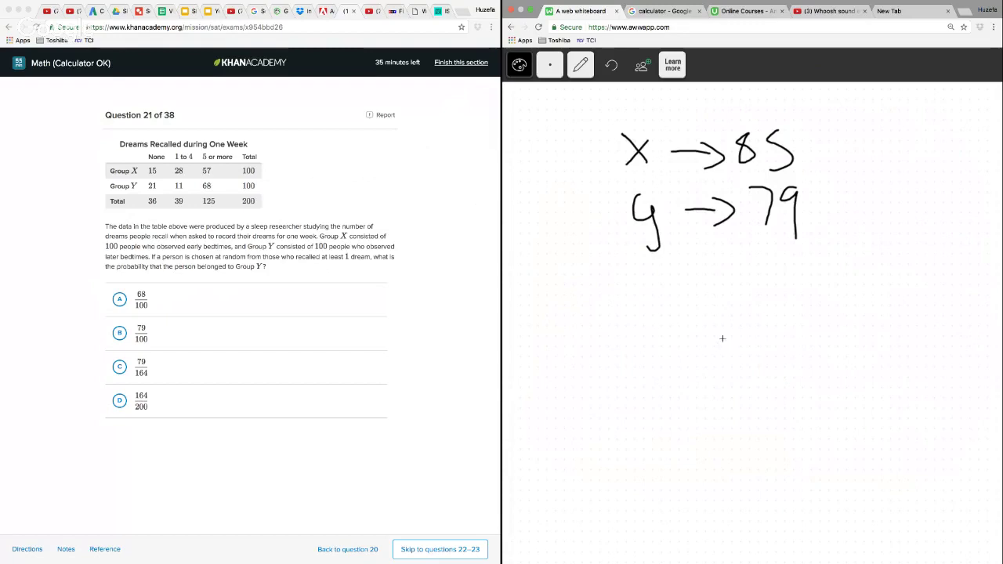
Write the fraction 79/164 below the two group lines and circle it
{"action": "left_click_drag", "start_coordinate": [745, 337], "coordinate": [749, 371]}
{"action": "left_click_drag", "start_coordinate": [781, 332], "coordinate": [769, 354]}
{"action": "mouse_move", "coordinate": [807, 333]}
{"action": "left_mouse_down"}
{"action": "mouse_move", "coordinate": [802, 348]}
{"action": "mouse_move", "coordinate": [825, 345]}
{"action": "left_mouse_up"}
{"action": "left_click_drag", "start_coordinate": [820, 330], "coordinate": [818, 372]}
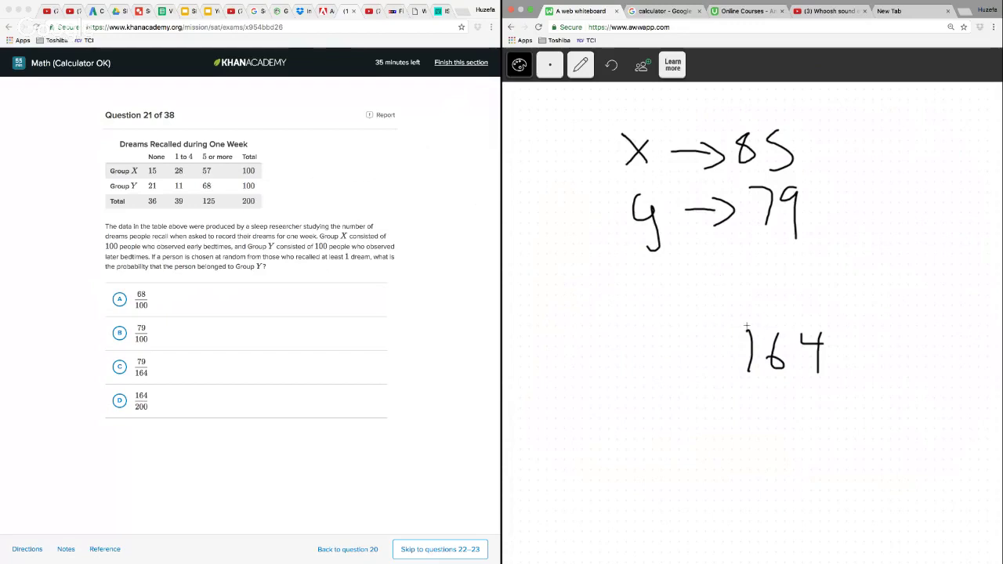
{"action": "left_click_drag", "start_coordinate": [743, 326], "coordinate": [868, 326]}
{"action": "mouse_move", "coordinate": [757, 283]}
{"action": "left_mouse_down"}
{"action": "mouse_move", "coordinate": [780, 316]}
{"action": "mouse_move", "coordinate": [820, 323]}
{"action": "left_mouse_up"}
{"action": "mouse_move", "coordinate": [842, 265]}
{"action": "left_mouse_down"}
{"action": "mouse_move", "coordinate": [729, 296]}
{"action": "mouse_move", "coordinate": [818, 276]}
{"action": "left_mouse_up"}
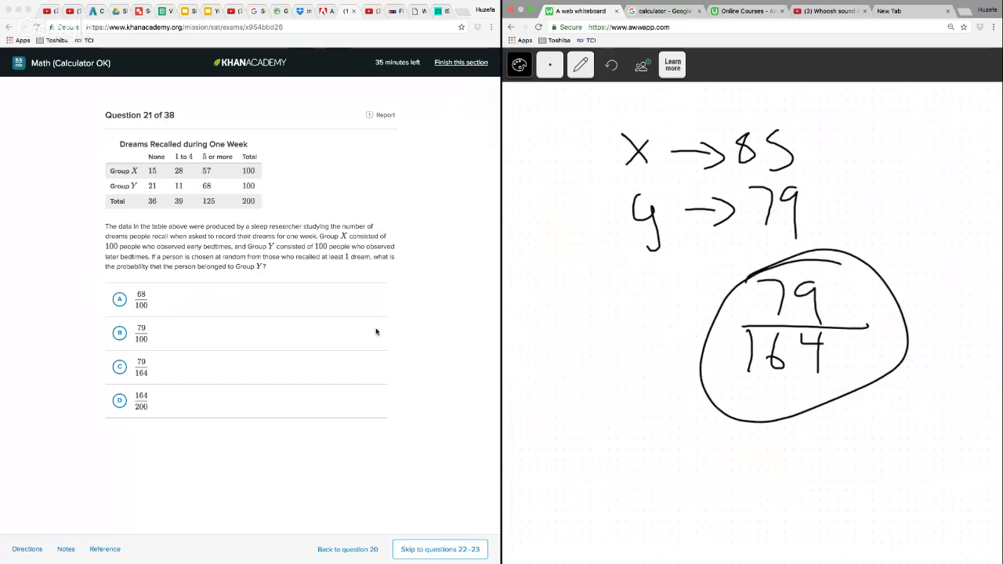
Answer question 21 with choice C, 79/164, and continue to questions 22–23
{"action": "left_click", "coordinate": [120, 367]}
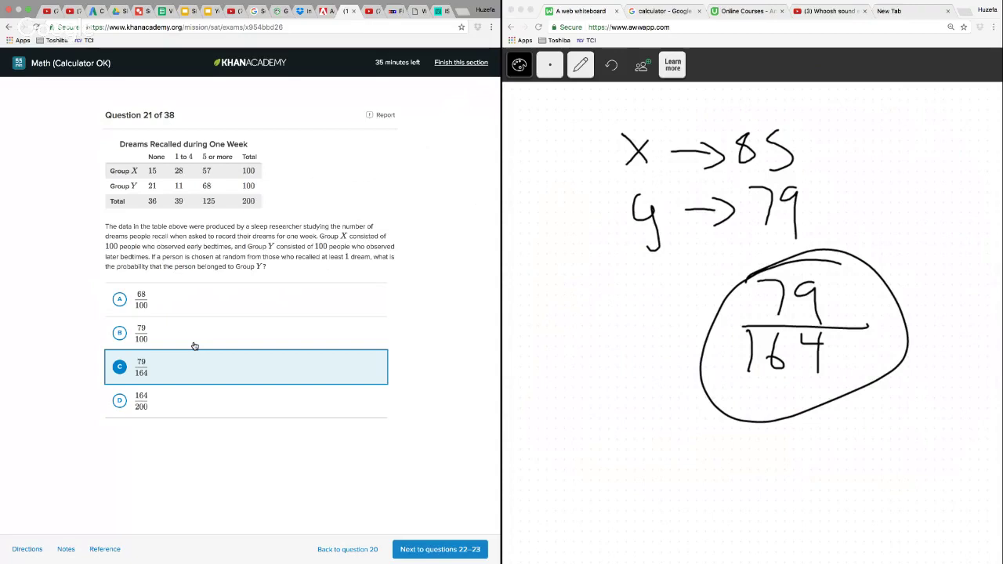
{"action": "left_click", "coordinate": [461, 553]}
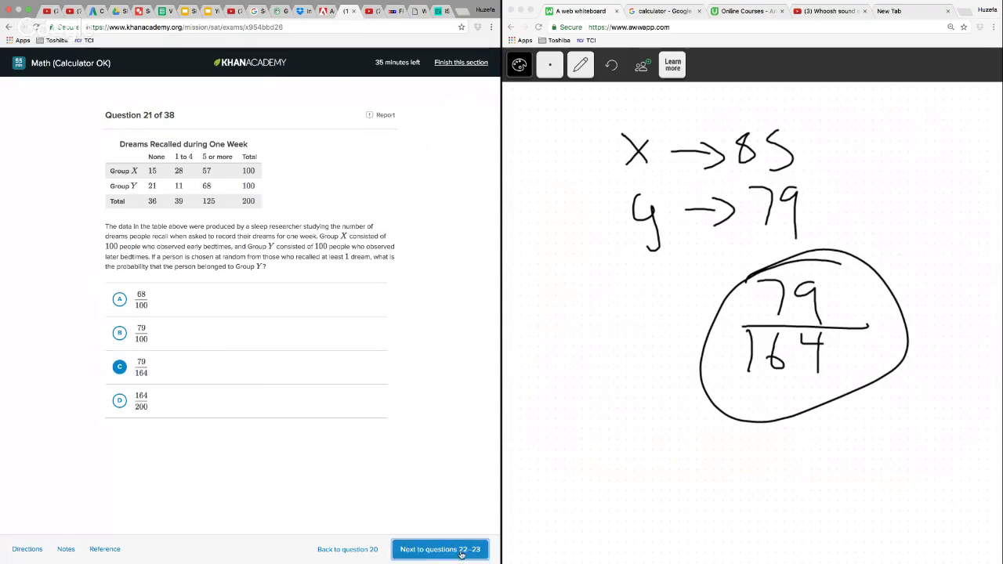
Cut all the question 21 working from the whiteboard and return to the pencil tool
{"action": "left_click", "coordinate": [581, 69]}
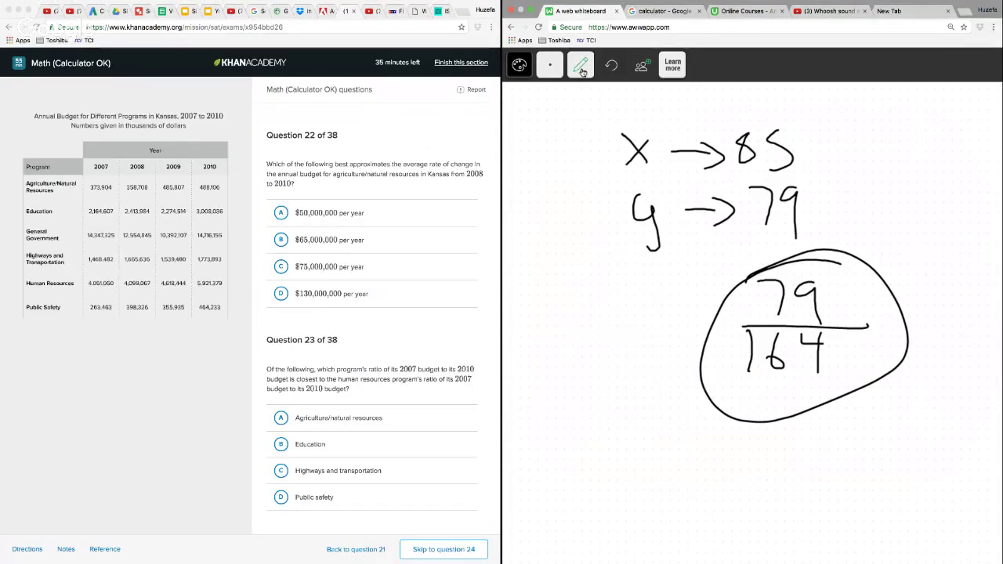
{"action": "mouse_move", "coordinate": [690, 107]}
{"action": "left_mouse_down"}
{"action": "mouse_move", "coordinate": [572, 168]}
{"action": "mouse_move", "coordinate": [779, 481]}
{"action": "mouse_move", "coordinate": [941, 369]}
{"action": "left_mouse_up"}
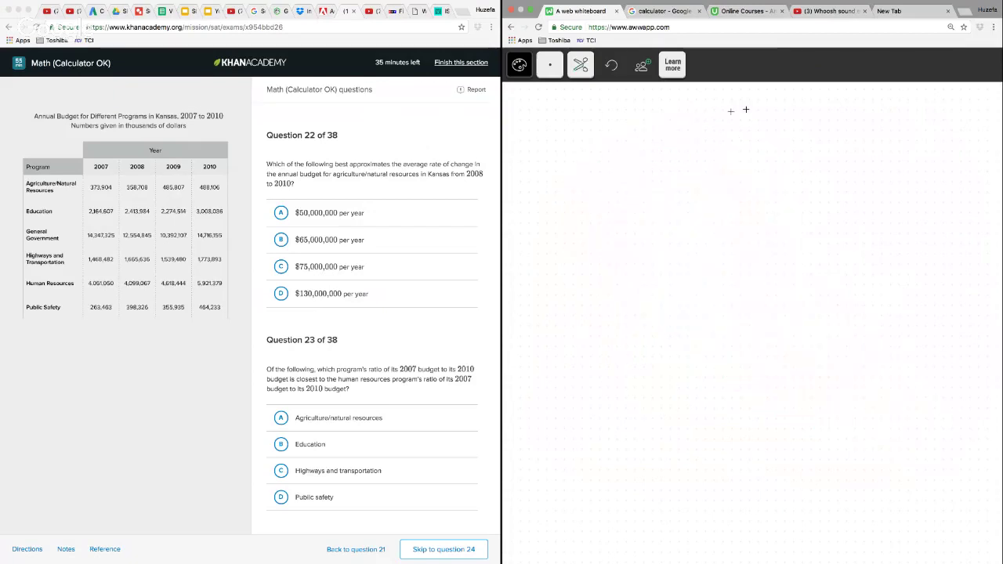
{"action": "left_click", "coordinate": [581, 67]}
{"action": "left_click", "coordinate": [572, 145]}
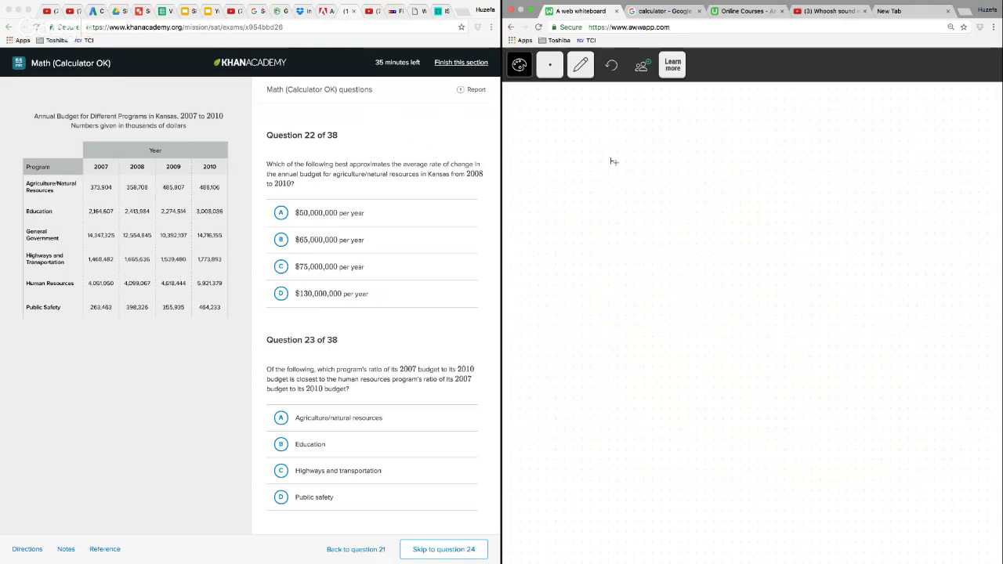
Write the column subtraction 488 106 minus 358 708 on the whiteboard, with a minus sign and a line beneath
{"action": "mouse_move", "coordinate": [597, 149]}
{"action": "left_mouse_down"}
{"action": "mouse_move", "coordinate": [622, 159]}
{"action": "mouse_move", "coordinate": [616, 182]}
{"action": "mouse_move", "coordinate": [632, 156]}
{"action": "mouse_move", "coordinate": [653, 152]}
{"action": "mouse_move", "coordinate": [681, 187]}
{"action": "left_mouse_up"}
{"action": "mouse_move", "coordinate": [700, 157]}
{"action": "left_mouse_down"}
{"action": "mouse_move", "coordinate": [690, 181]}
{"action": "mouse_move", "coordinate": [699, 159]}
{"action": "left_mouse_up"}
{"action": "mouse_move", "coordinate": [734, 151]}
{"action": "left_mouse_down"}
{"action": "mouse_move", "coordinate": [723, 176]}
{"action": "mouse_move", "coordinate": [726, 168]}
{"action": "left_mouse_up"}
{"action": "mouse_move", "coordinate": [606, 199]}
{"action": "left_mouse_down"}
{"action": "mouse_move", "coordinate": [616, 211]}
{"action": "mouse_move", "coordinate": [609, 224]}
{"action": "mouse_move", "coordinate": [630, 222]}
{"action": "left_mouse_up"}
{"action": "mouse_move", "coordinate": [632, 197]}
{"action": "left_mouse_down"}
{"action": "mouse_move", "coordinate": [690, 224]}
{"action": "mouse_move", "coordinate": [732, 197]}
{"action": "left_mouse_up"}
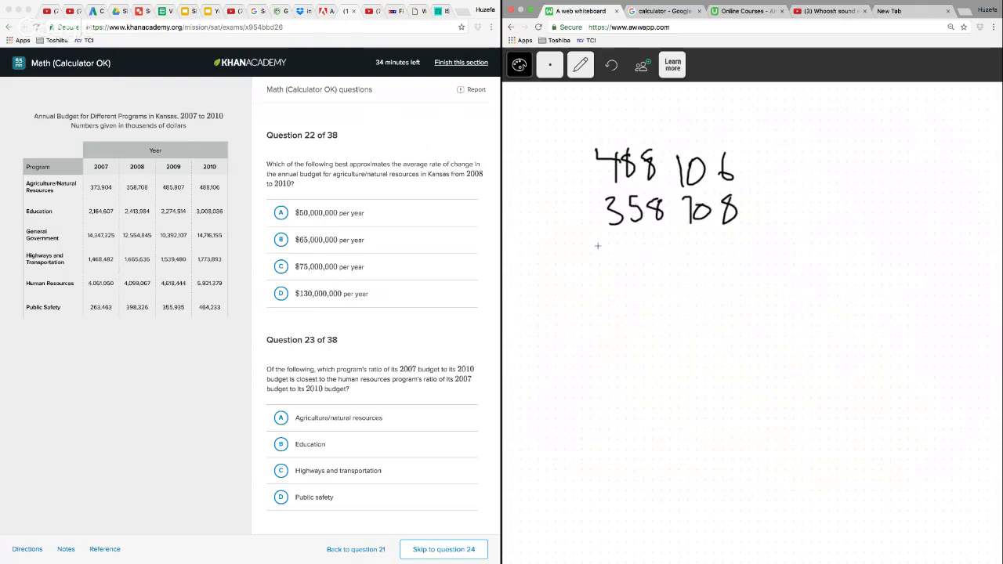
{"action": "left_click_drag", "start_coordinate": [563, 238], "coordinate": [773, 232]}
{"action": "left_click_drag", "start_coordinate": [552, 221], "coordinate": [580, 219]}
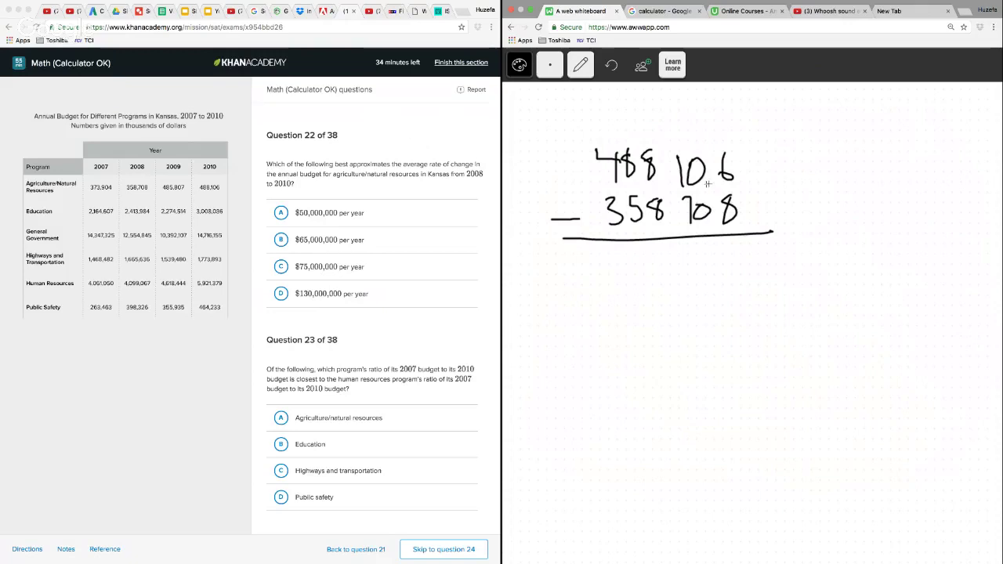
Switch to the Google calculator and enter 488106 followed by a minus sign
{"action": "left_click", "coordinate": [668, 11]}
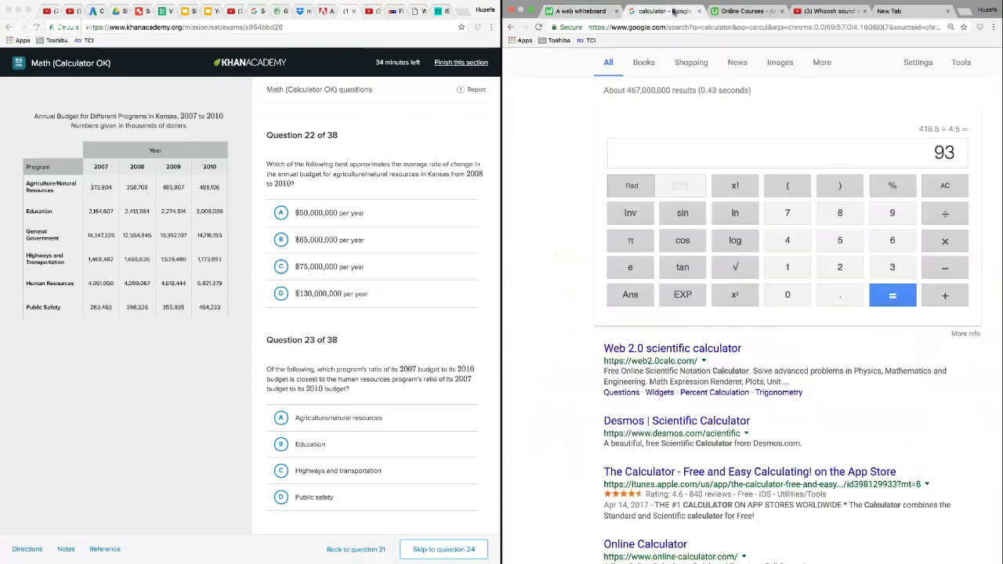
{"action": "left_click", "coordinate": [787, 240]}
{"action": "double_click", "coordinate": [841, 212]}
{"action": "left_click", "coordinate": [788, 267]}
{"action": "left_click", "coordinate": [788, 294]}
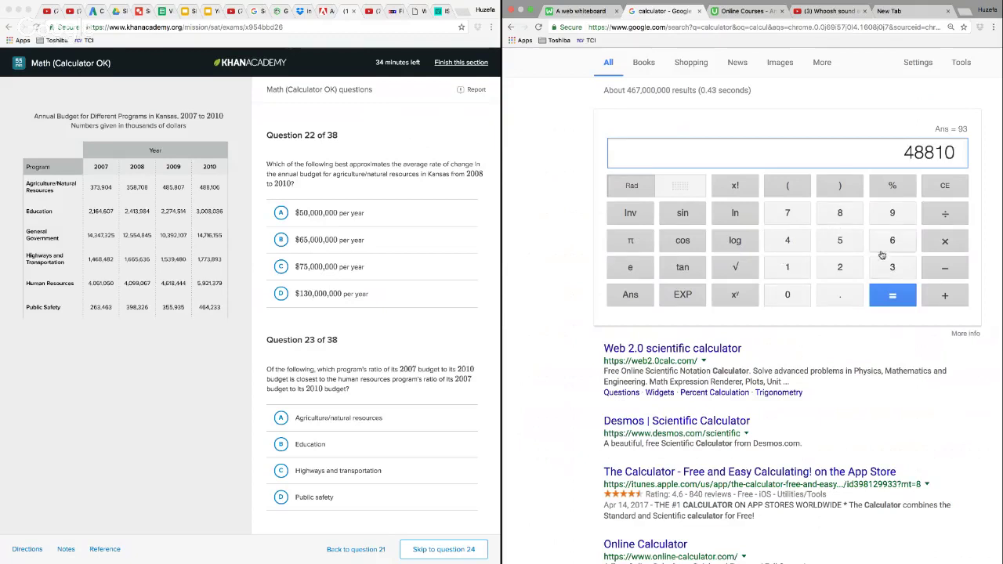
{"action": "left_click", "coordinate": [892, 240]}
{"action": "left_click", "coordinate": [945, 267]}
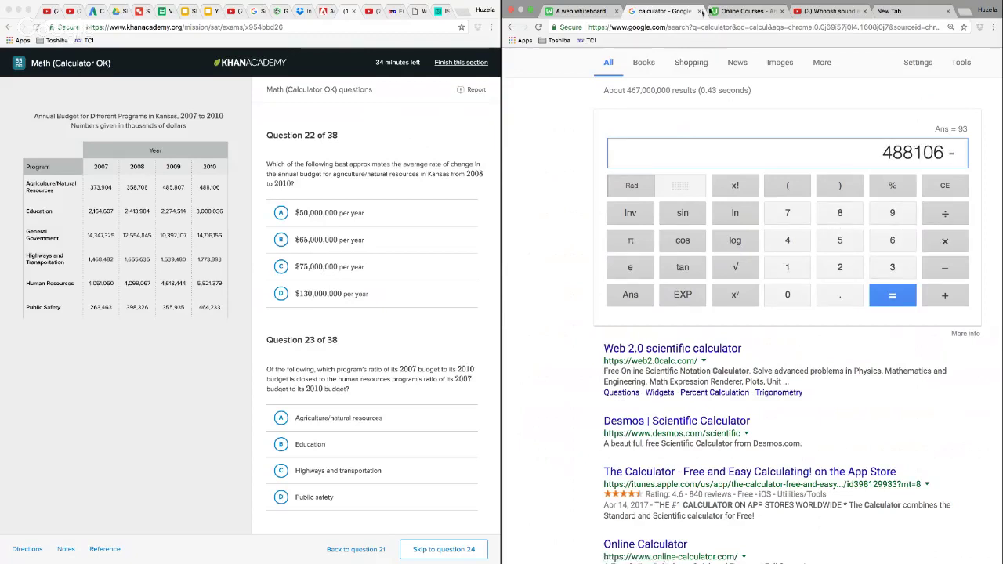
Check the second number on the whiteboard, then subtract 358708 on the Google calculator
{"action": "left_click", "coordinate": [597, 13]}
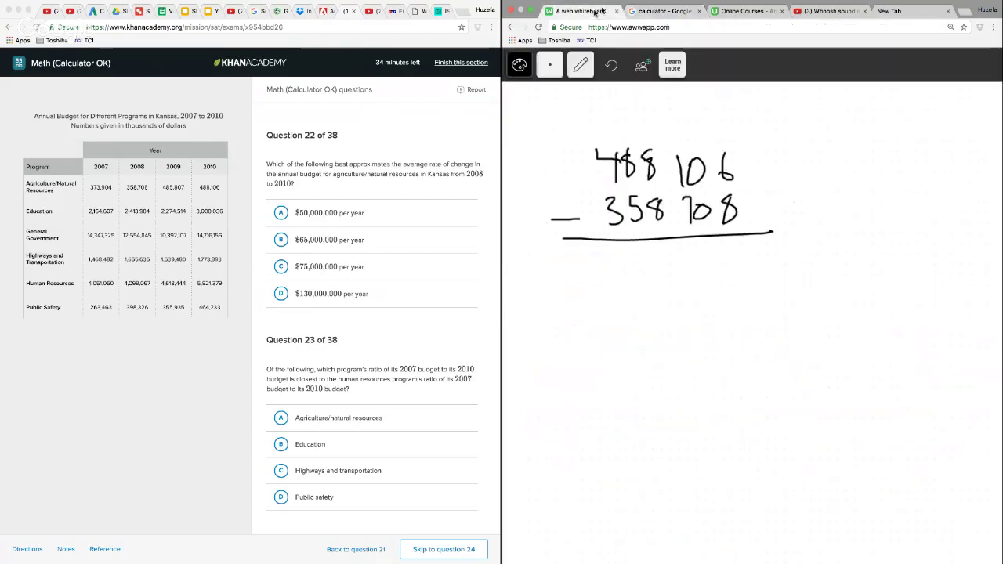
{"action": "left_click", "coordinate": [672, 11]}
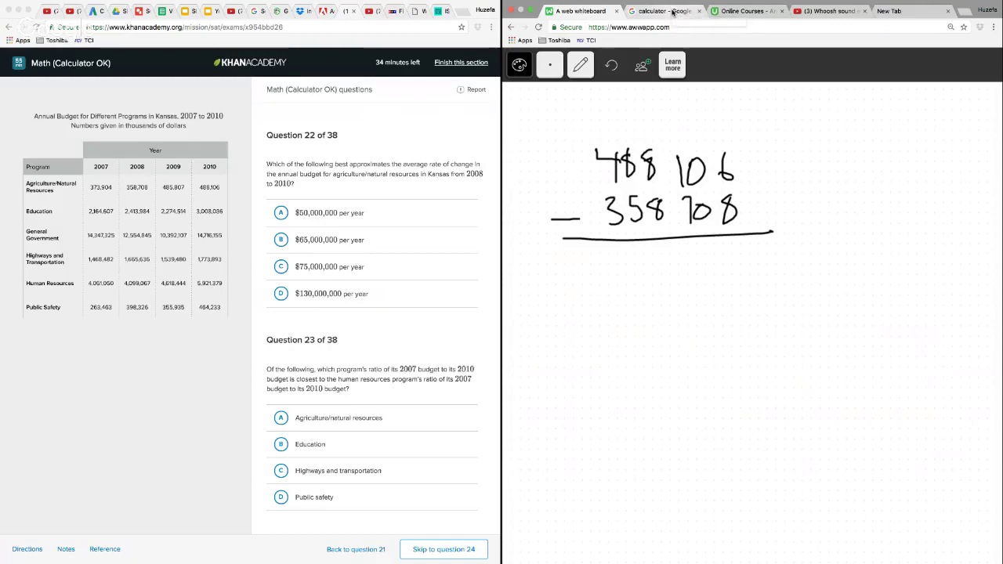
{"action": "left_click", "coordinate": [878, 263]}
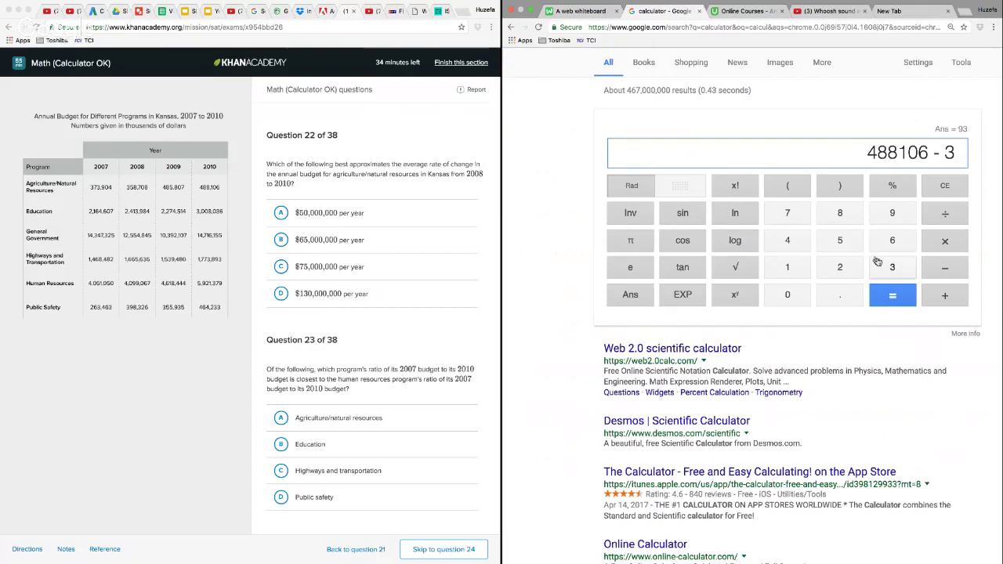
{"action": "left_click", "coordinate": [840, 240]}
{"action": "left_click", "coordinate": [840, 212]}
{"action": "left_click", "coordinate": [788, 213]}
{"action": "left_click", "coordinate": [787, 294]}
{"action": "left_click", "coordinate": [840, 213]}
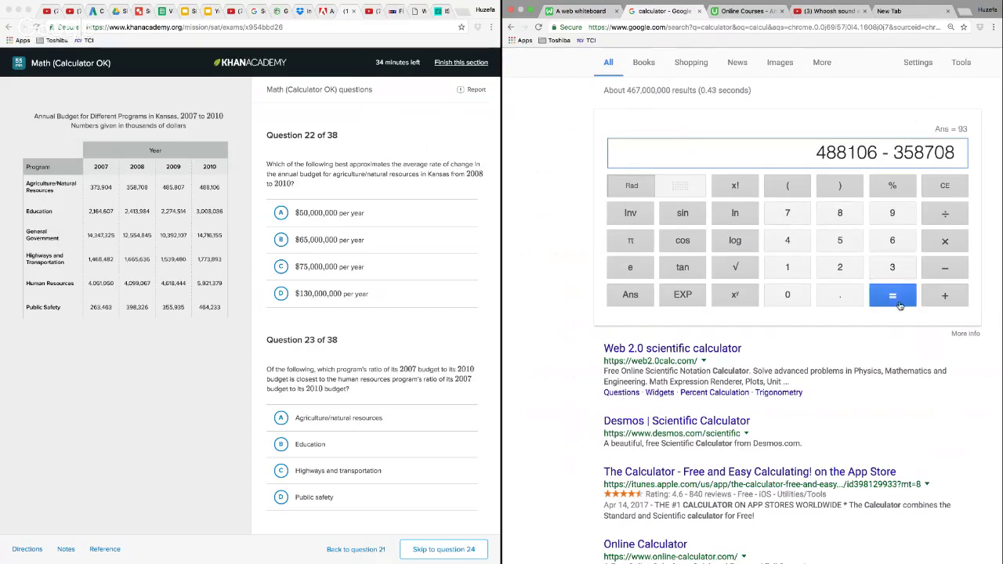
{"action": "left_click", "coordinate": [893, 296]}
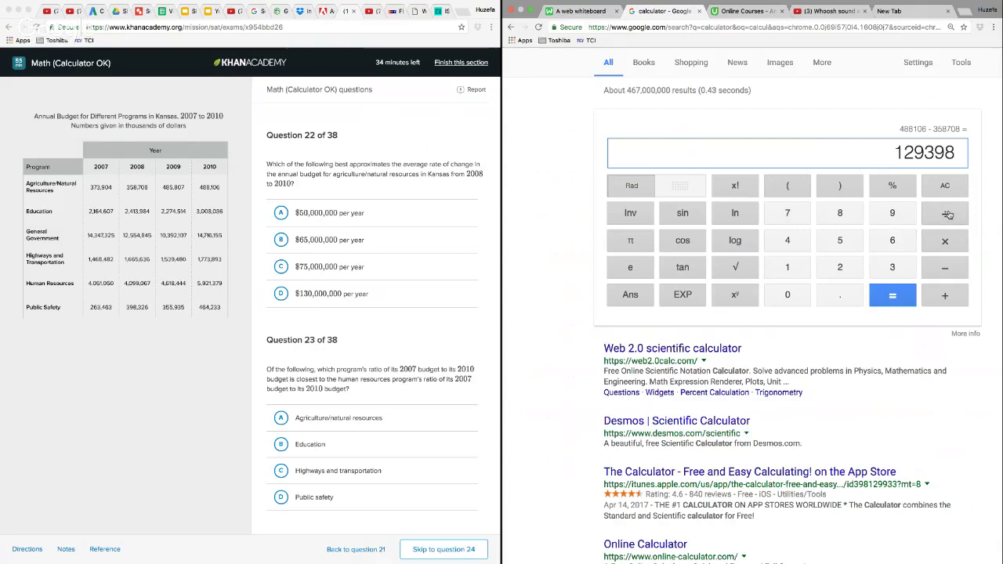
Divide the calculated budget difference by 2
{"action": "left_click", "coordinate": [944, 215]}
{"action": "left_click", "coordinate": [840, 267]}
{"action": "left_click", "coordinate": [898, 297]}
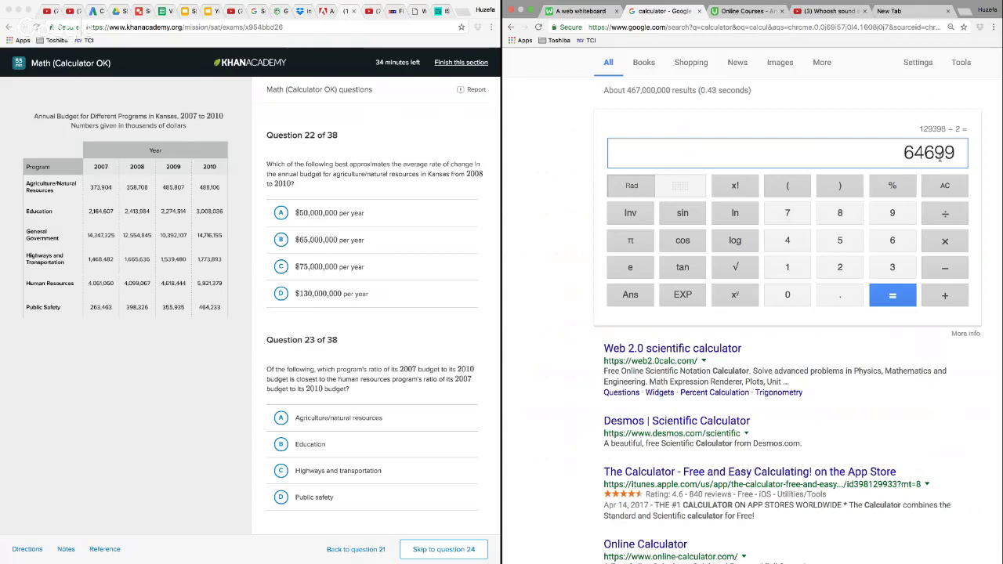
Multiply the quotient by 1000 and answer question 22 with choice B, $65,000,000 per year
{"action": "left_click", "coordinate": [950, 240]}
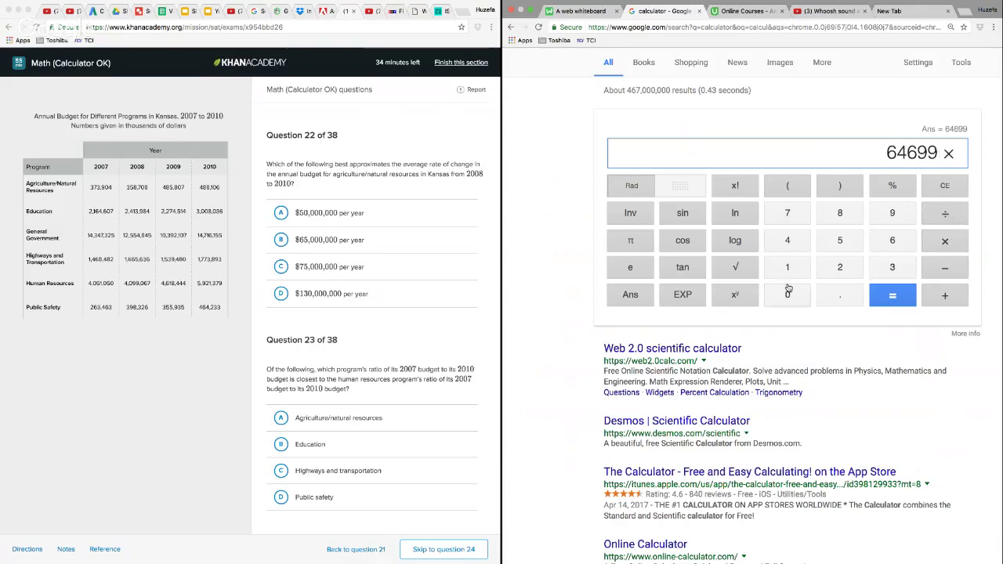
{"action": "left_click", "coordinate": [788, 268]}
{"action": "left_click", "coordinate": [789, 294]}
{"action": "left_click", "coordinate": [790, 296]}
{"action": "left_click", "coordinate": [791, 296]}
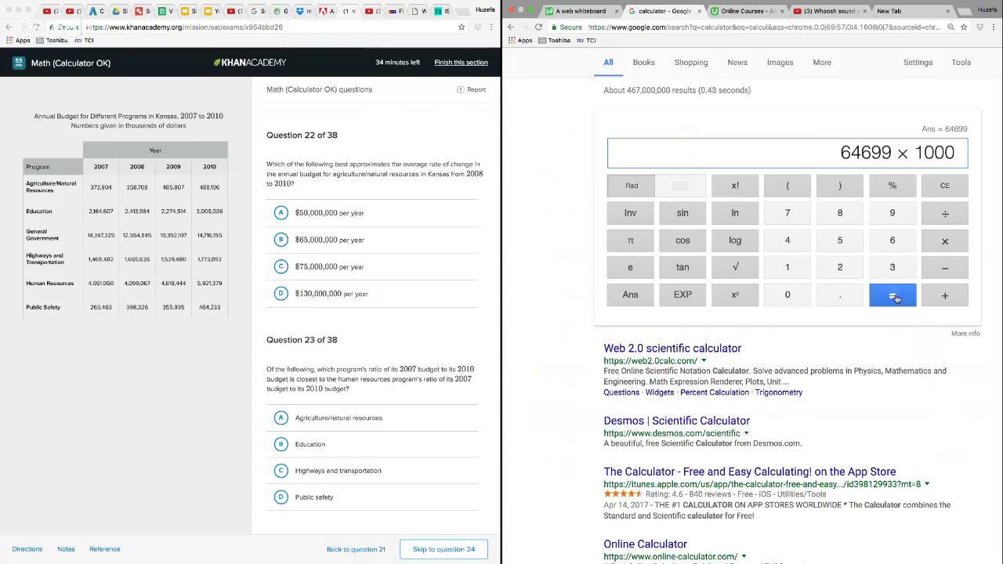
{"action": "left_click", "coordinate": [895, 295]}
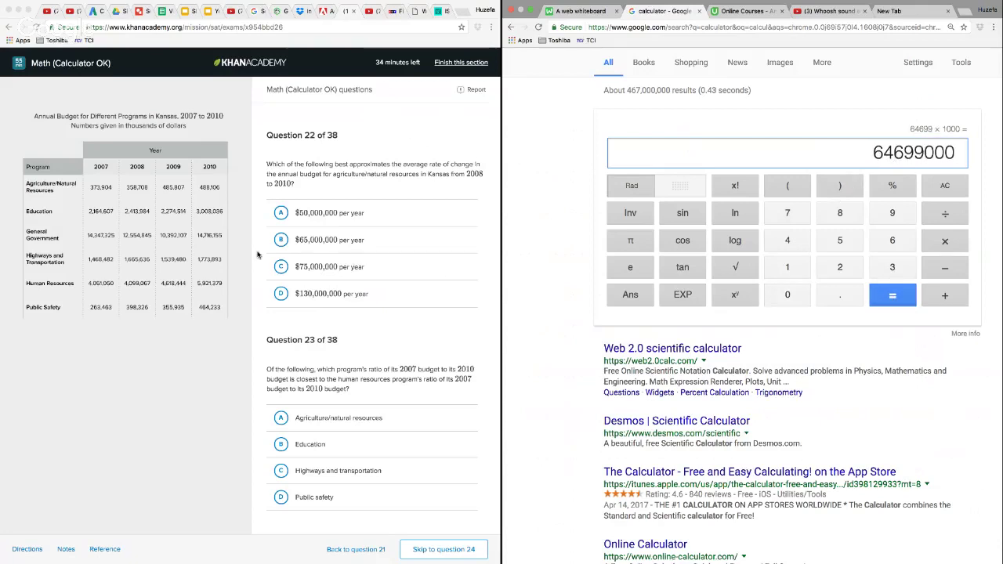
{"action": "left_click", "coordinate": [282, 240]}
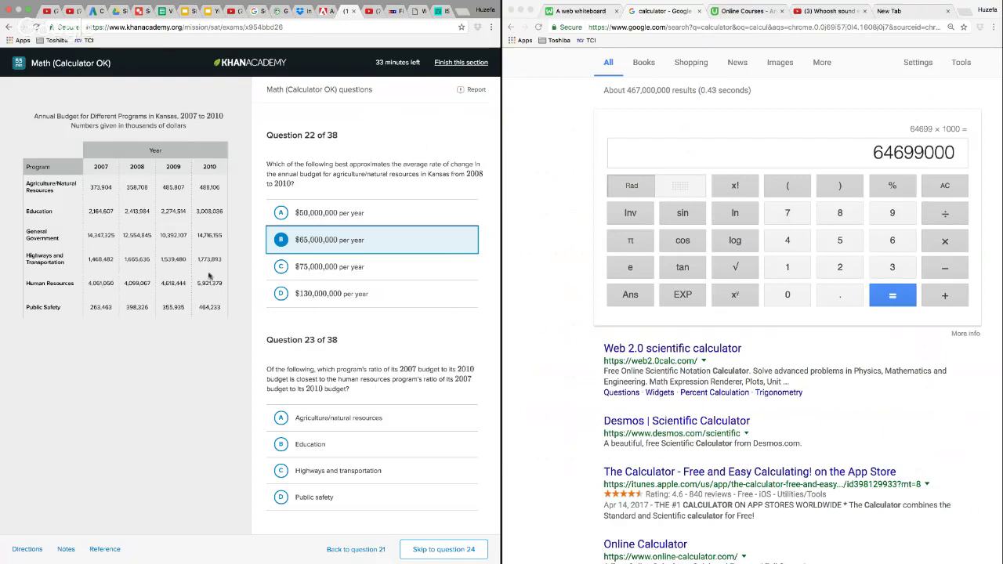
Clear the Google calculator and enter the 2007 human resources budget, 4051050, followed by a division sign
{"action": "left_click", "coordinate": [958, 194]}
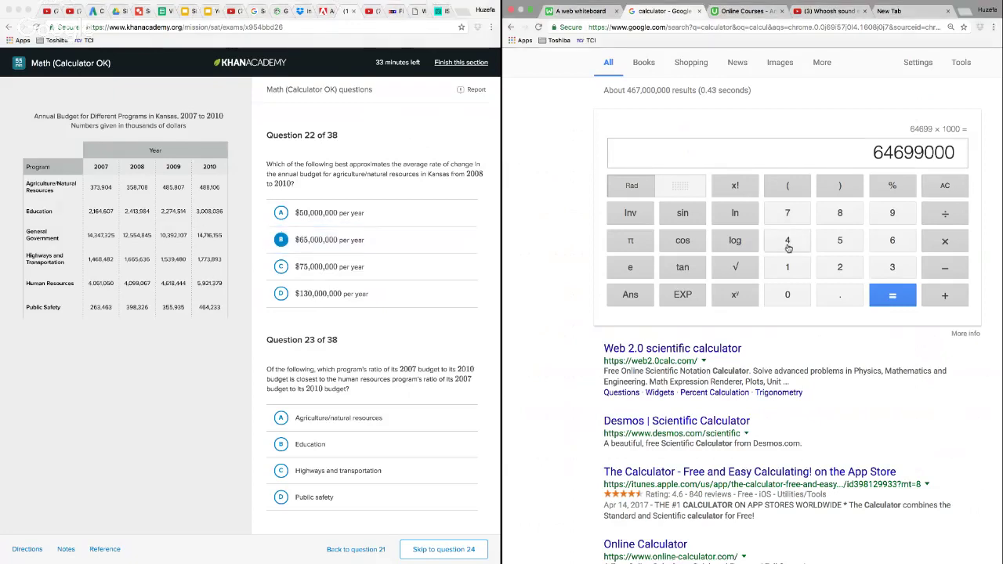
{"action": "left_click", "coordinate": [947, 188]}
{"action": "left_click", "coordinate": [788, 241]}
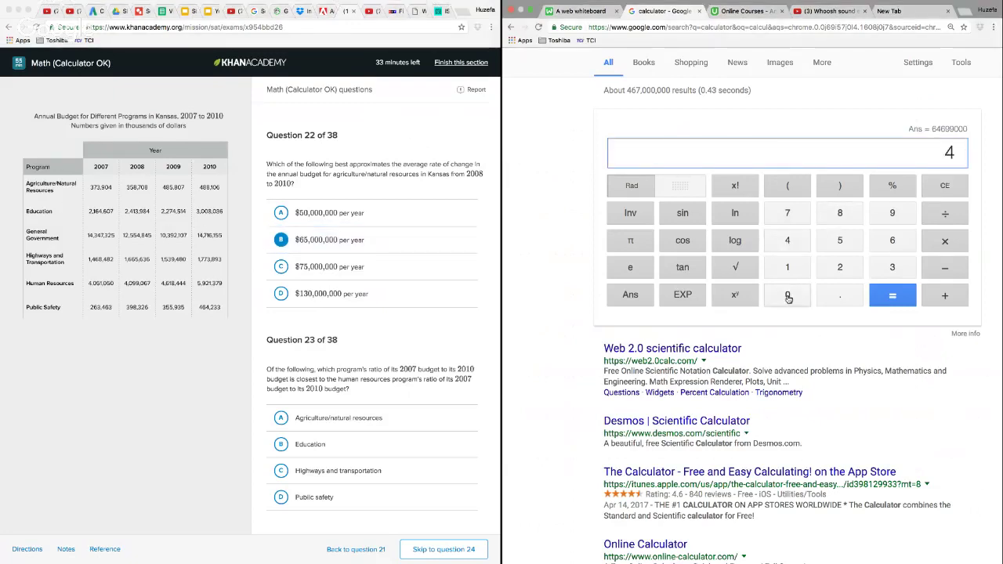
{"action": "left_click", "coordinate": [788, 296]}
{"action": "left_click", "coordinate": [842, 243]}
{"action": "left_click", "coordinate": [793, 269]}
{"action": "left_click", "coordinate": [788, 295]}
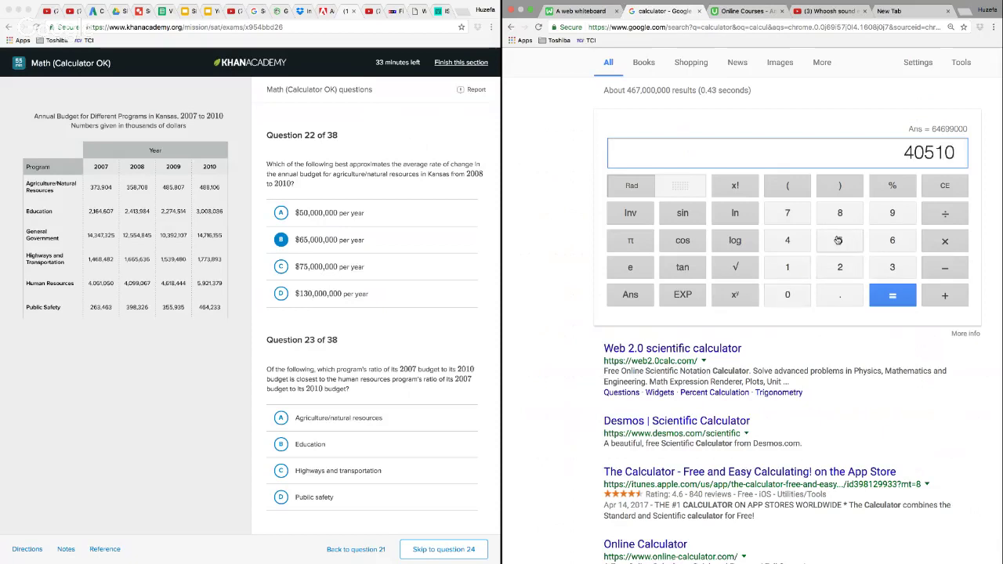
{"action": "left_click", "coordinate": [841, 240]}
{"action": "left_click", "coordinate": [788, 296]}
{"action": "left_click", "coordinate": [942, 212]}
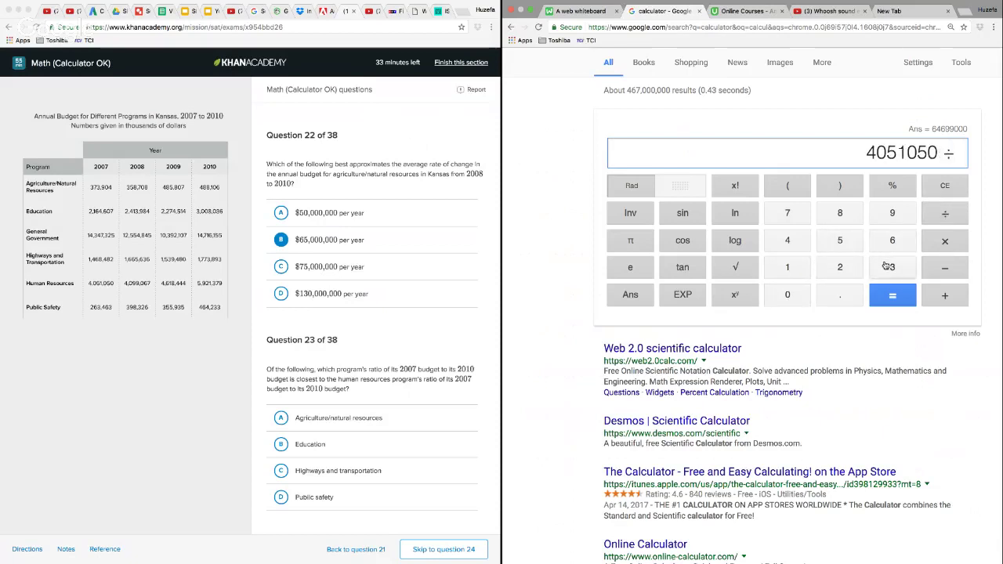
{"action": "left_click", "coordinate": [787, 249]}
{"action": "left_click", "coordinate": [891, 240]}
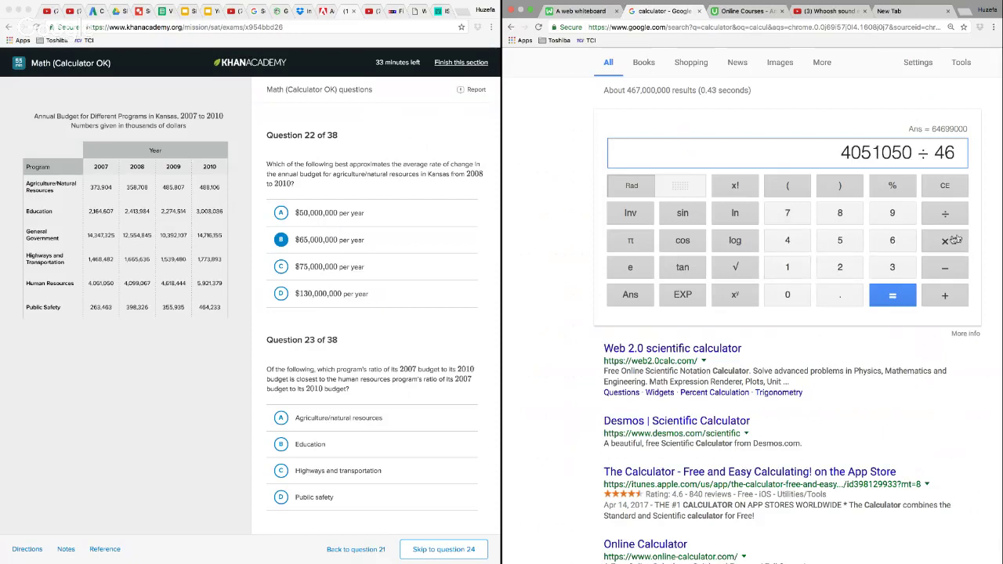
{"action": "left_click", "coordinate": [946, 186]}
{"action": "left_click", "coordinate": [946, 186]}
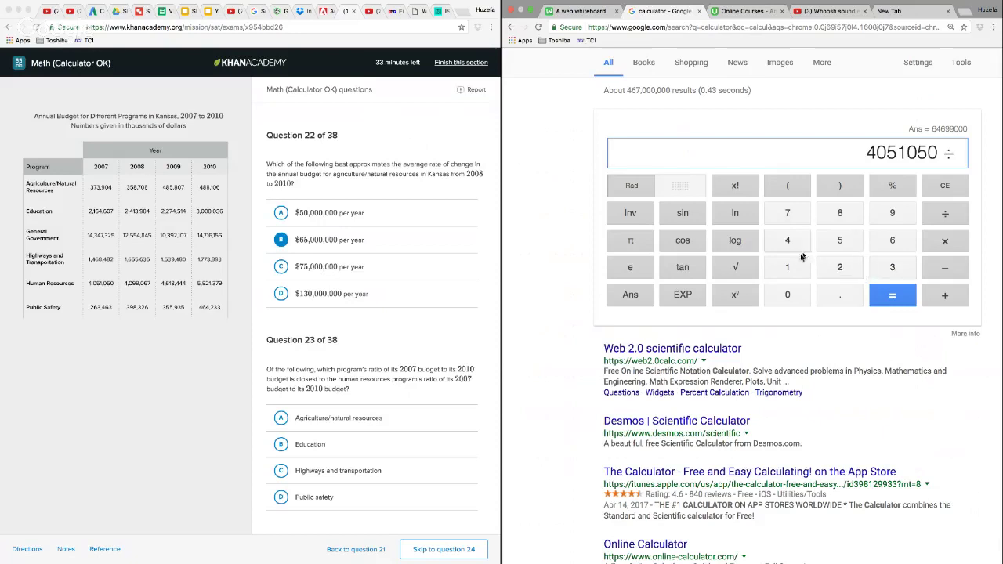
Divide by the 2010 human resources budget, 5921379, and calculate the ratio
{"action": "left_click", "coordinate": [841, 243]}
{"action": "left_click", "coordinate": [883, 225]}
{"action": "left_click", "coordinate": [840, 267]}
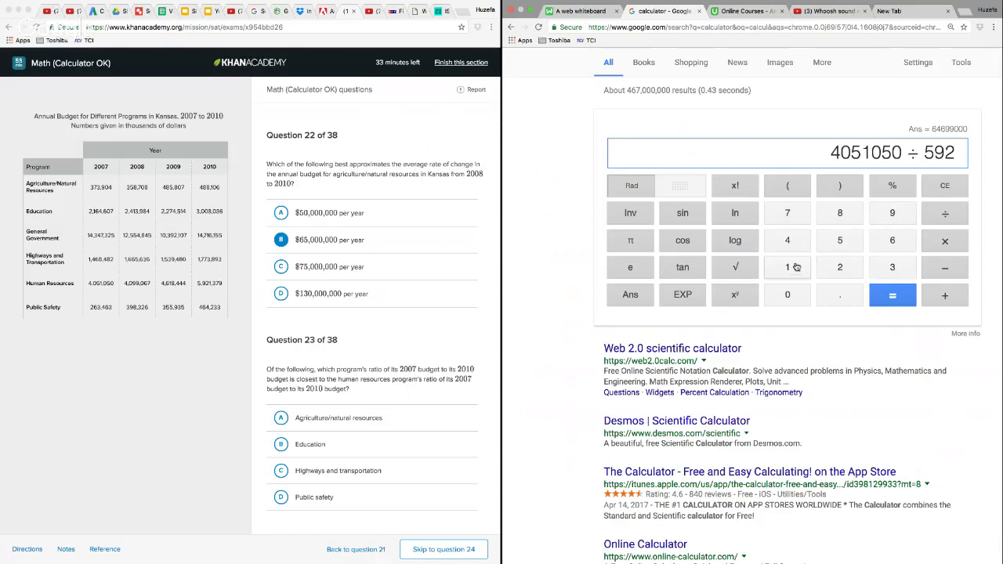
{"action": "left_click", "coordinate": [792, 267]}
{"action": "left_click", "coordinate": [881, 268]}
{"action": "left_click", "coordinate": [808, 213]}
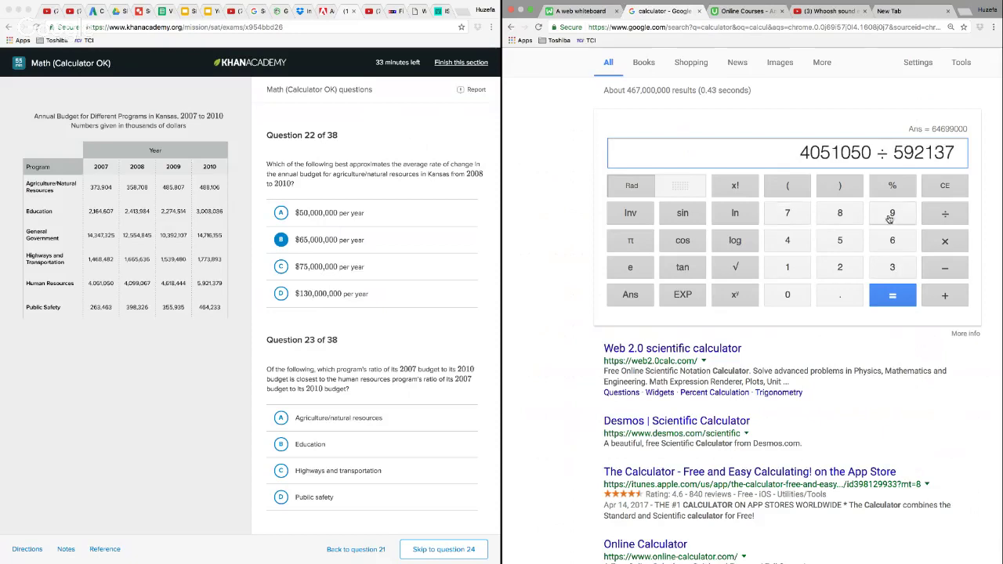
{"action": "left_click", "coordinate": [894, 216]}
{"action": "left_click", "coordinate": [895, 296]}
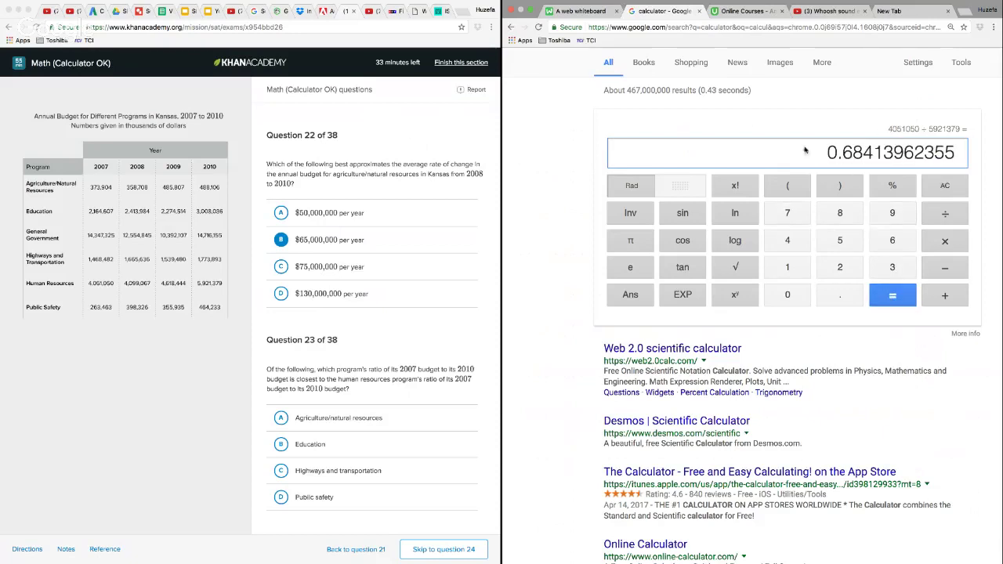
Switch to the whiteboard and write the human resources ratio .6841 below the subtraction
{"action": "left_click", "coordinate": [573, 11]}
{"action": "left_click", "coordinate": [686, 316]}
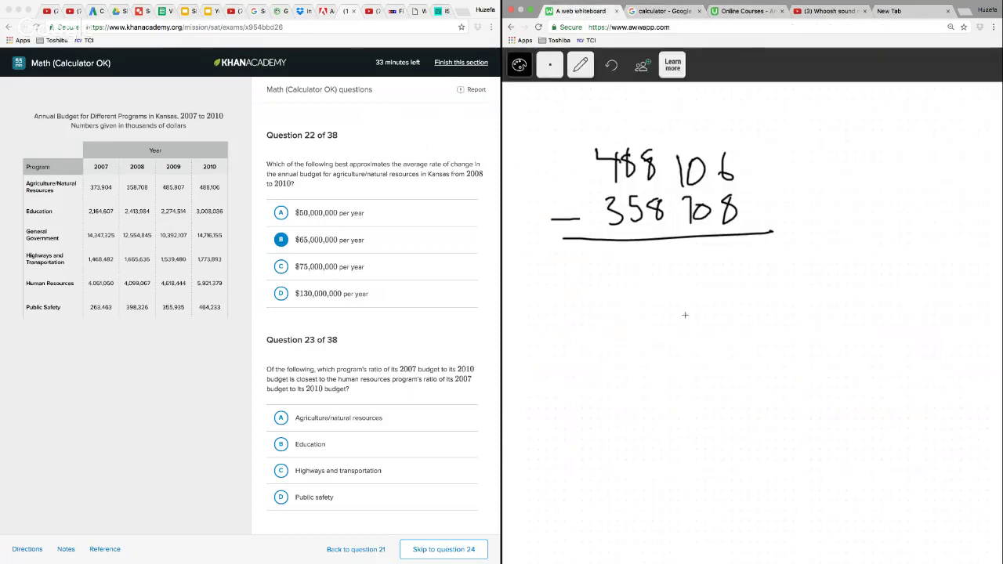
{"action": "mouse_move", "coordinate": [719, 290]}
{"action": "left_mouse_down"}
{"action": "mouse_move", "coordinate": [708, 310]}
{"action": "mouse_move", "coordinate": [737, 295]}
{"action": "mouse_move", "coordinate": [728, 313]}
{"action": "left_mouse_up"}
{"action": "left_click_drag", "start_coordinate": [754, 289], "coordinate": [768, 317]}
{"action": "left_click_drag", "start_coordinate": [788, 274], "coordinate": [791, 328]}
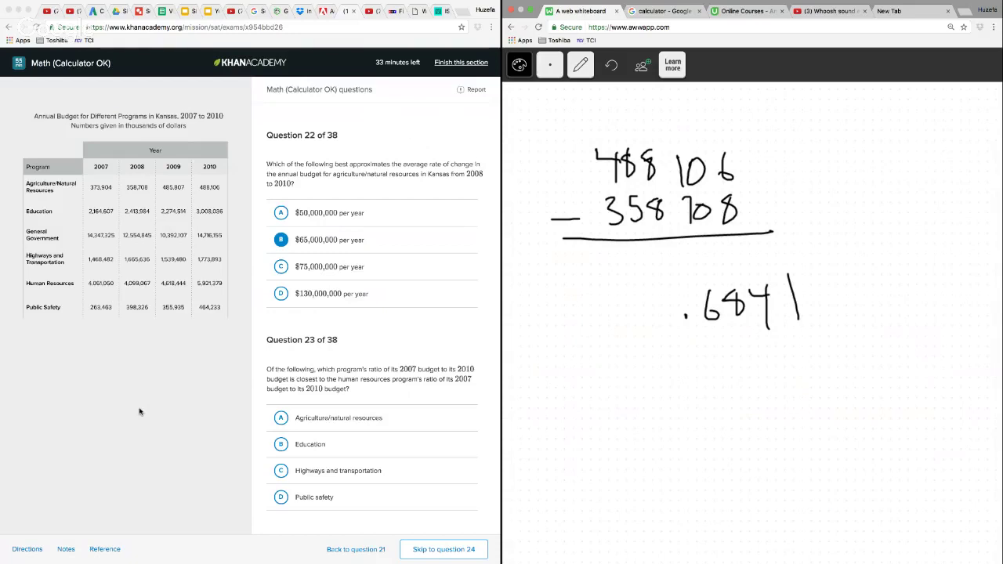
{"action": "left_click", "coordinate": [284, 242]}
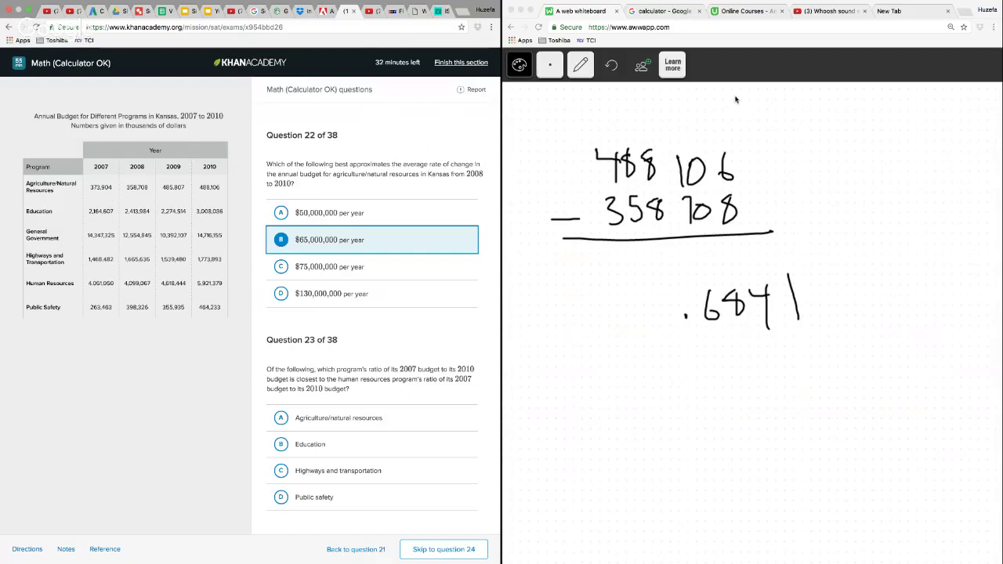
Switch to the Google calculator and enter the 2007 education budget, 2164607, followed by a division sign
{"action": "left_click", "coordinate": [660, 12]}
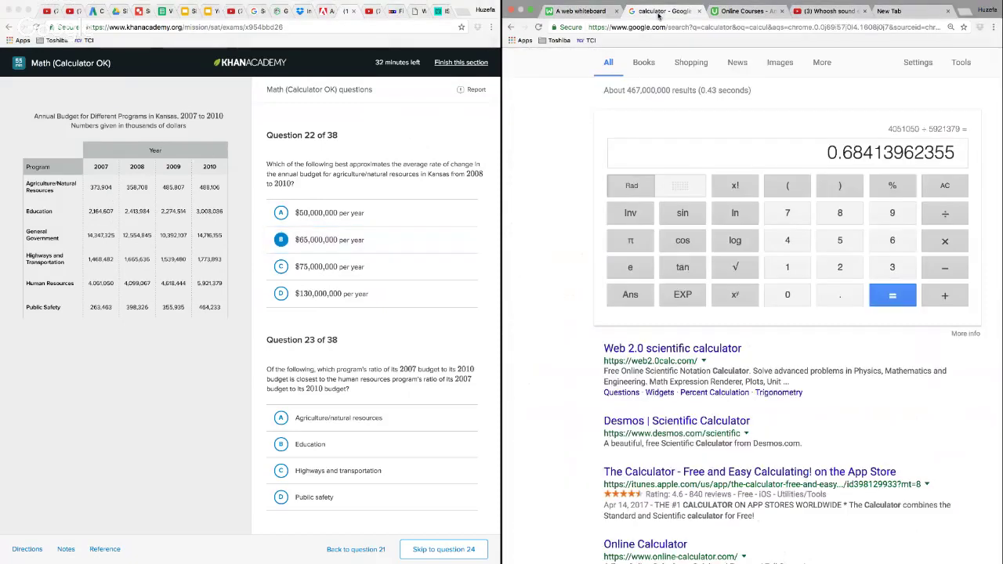
{"action": "left_click", "coordinate": [883, 322]}
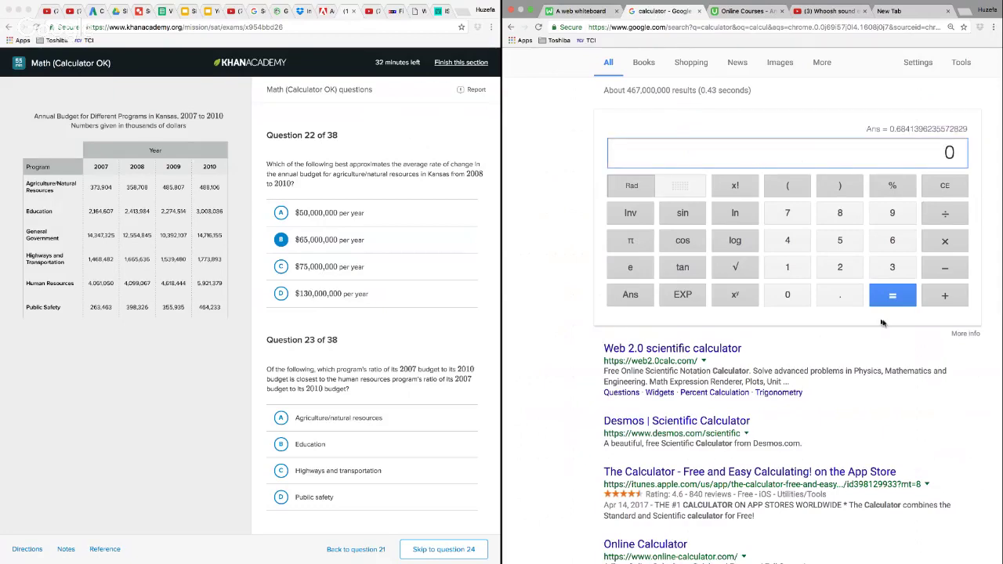
{"action": "left_click", "coordinate": [823, 270]}
{"action": "left_click", "coordinate": [792, 271]}
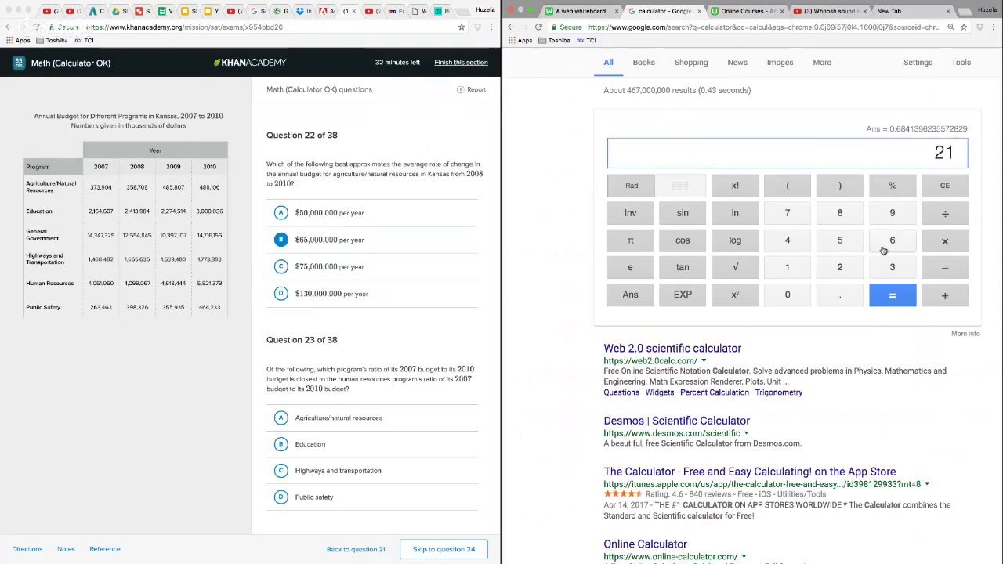
{"action": "left_click", "coordinate": [884, 251]}
{"action": "left_click", "coordinate": [798, 243]}
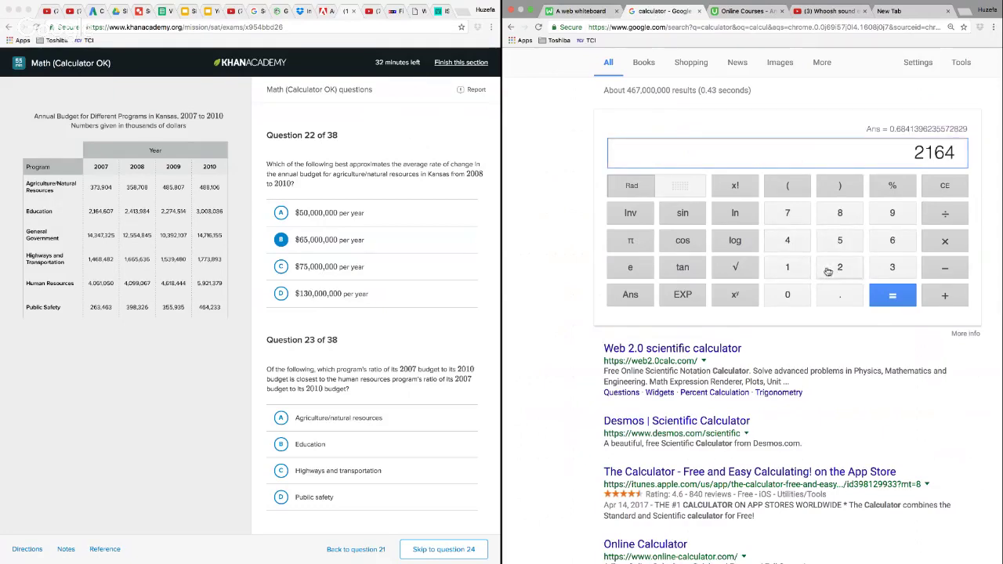
{"action": "left_click", "coordinate": [900, 241]}
{"action": "left_click", "coordinate": [795, 295]}
{"action": "left_click", "coordinate": [790, 218]}
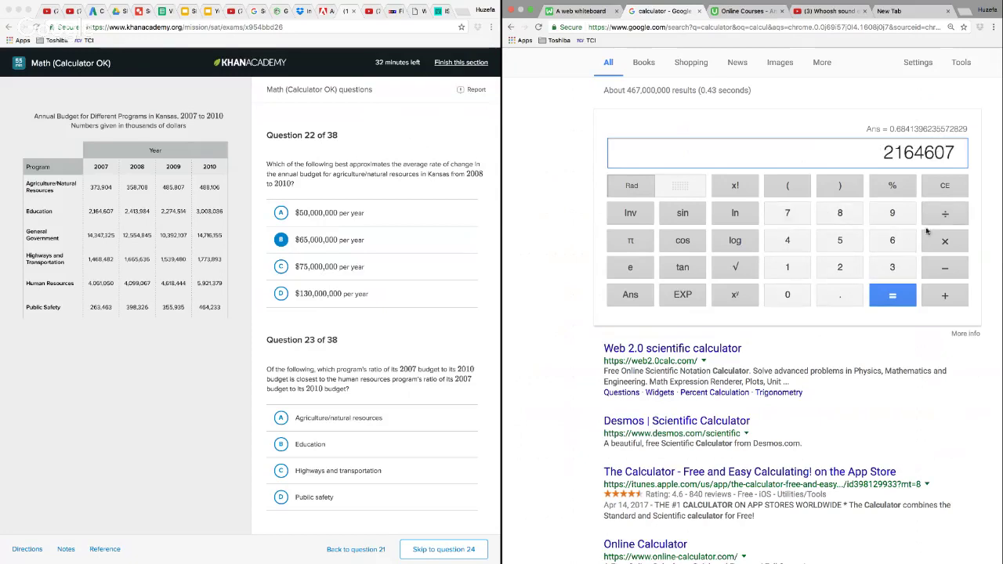
{"action": "left_click", "coordinate": [947, 212]}
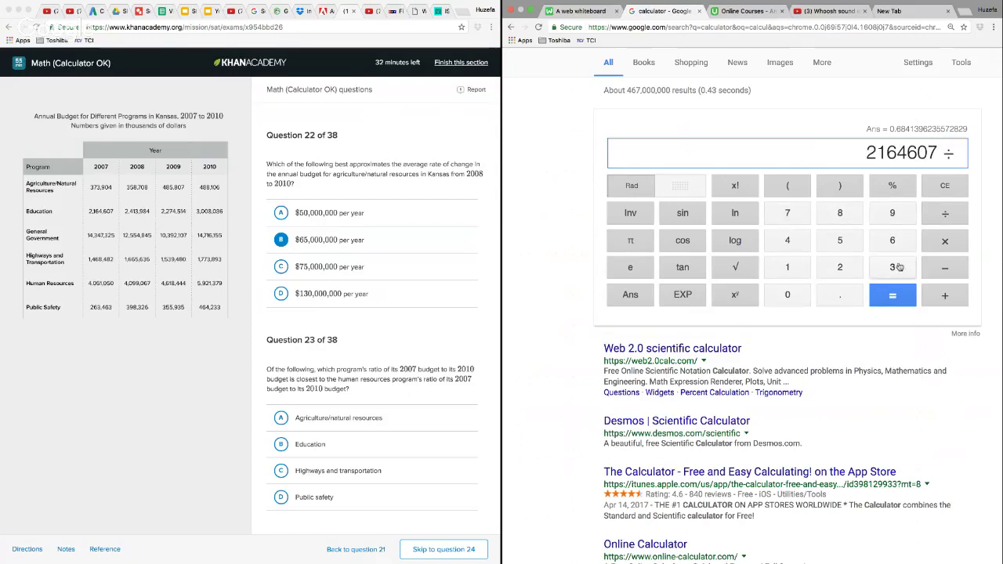
Divide by the 2010 education budget, 3008036, and calculate the ratio
{"action": "left_click", "coordinate": [900, 268]}
{"action": "left_click", "coordinate": [795, 295]}
{"action": "left_click", "coordinate": [795, 295]}
{"action": "left_click", "coordinate": [841, 219]}
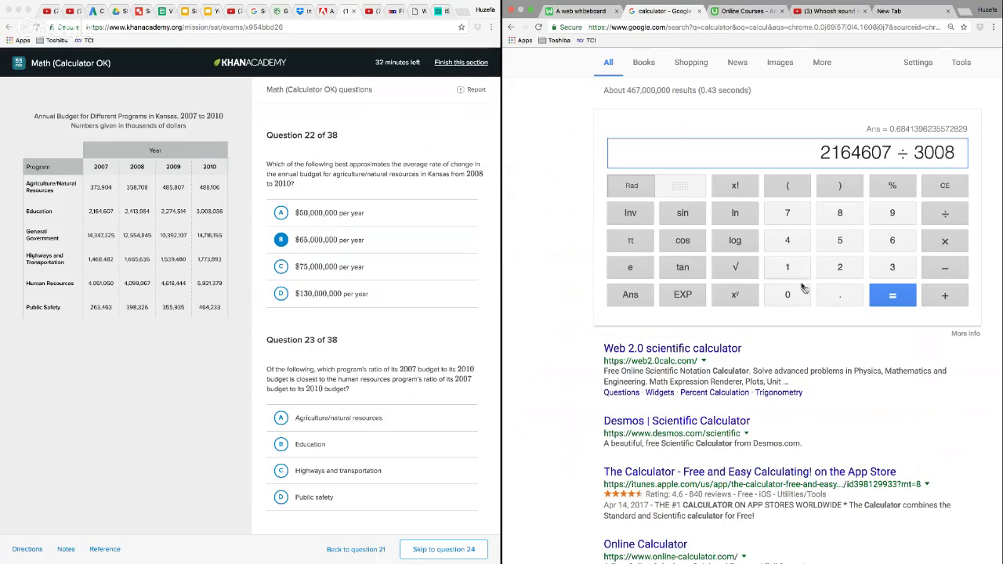
{"action": "left_click", "coordinate": [794, 295]}
{"action": "left_click", "coordinate": [893, 267]}
{"action": "left_click", "coordinate": [894, 240]}
{"action": "left_click", "coordinate": [893, 301]}
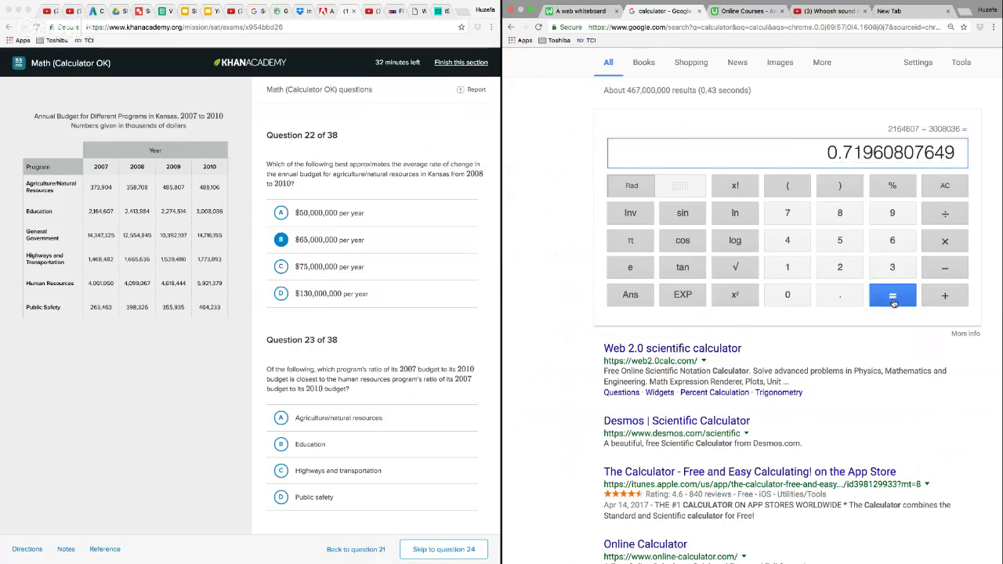
Clear the calculator and enter the 2007 agriculture/natural resources budget, 373904, followed by a division sign
{"action": "left_click", "coordinate": [958, 188]}
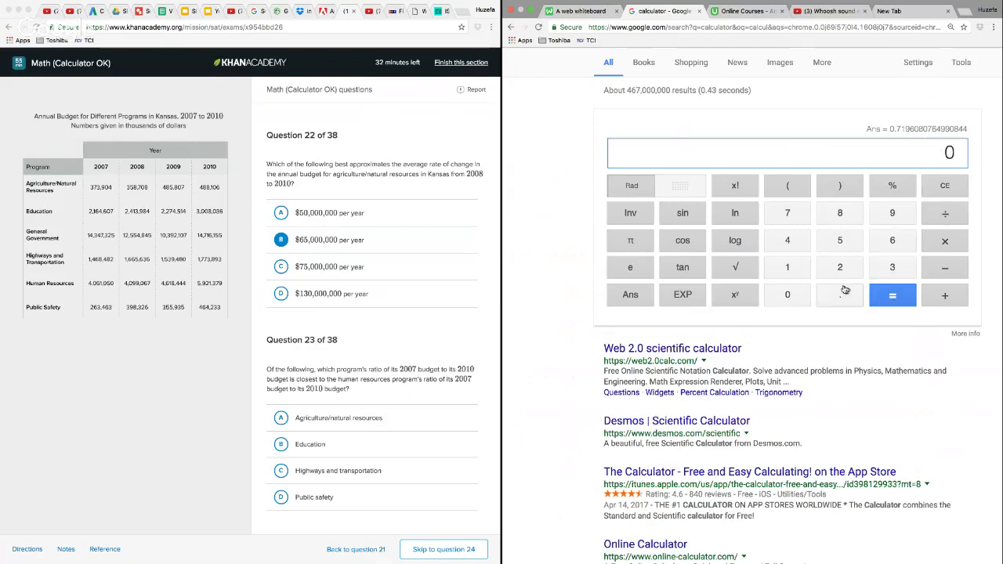
{"action": "left_click", "coordinate": [894, 269]}
{"action": "type", "text": "7"}
{"action": "left_click", "coordinate": [894, 269]}
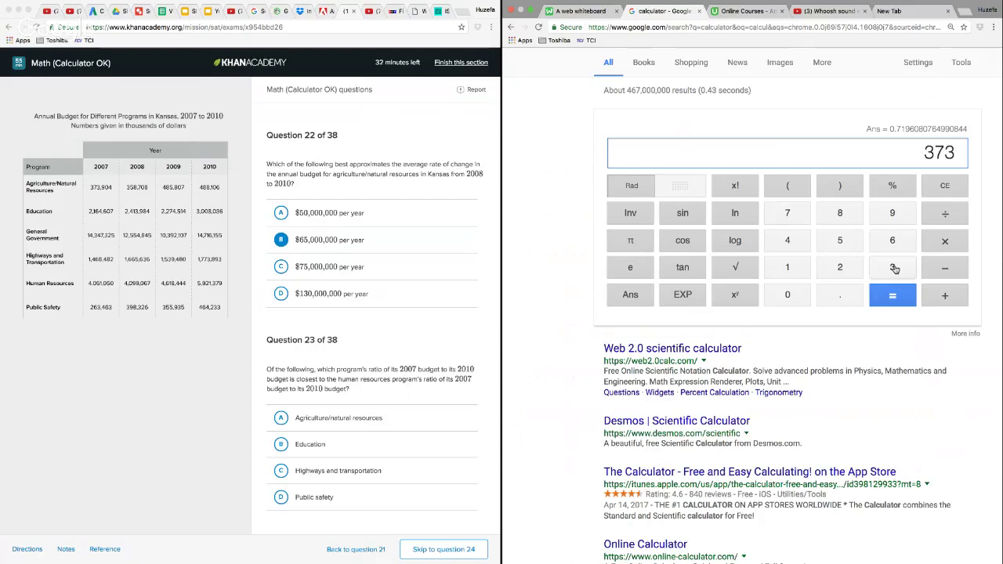
{"action": "left_click", "coordinate": [900, 213]}
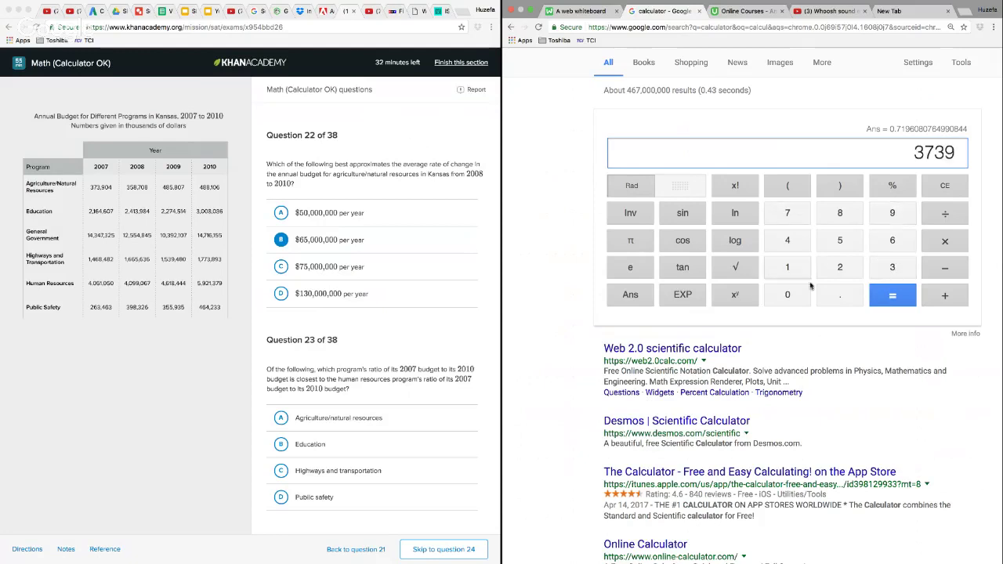
{"action": "left_click", "coordinate": [805, 294]}
{"action": "left_click", "coordinate": [808, 240]}
{"action": "left_click", "coordinate": [945, 222]}
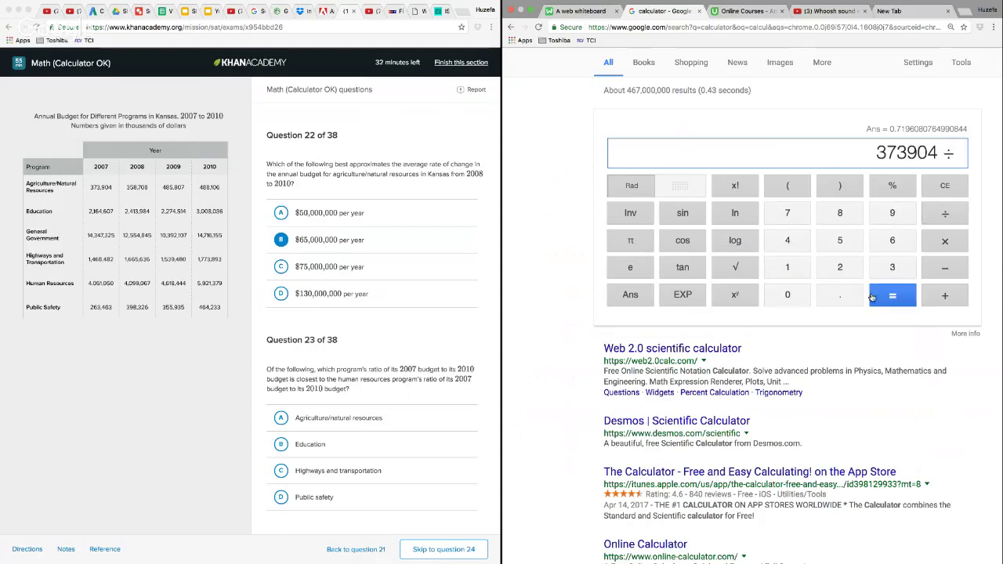
Divide by the 2010 agriculture/natural resources budget, 488106, and calculate the ratio
{"action": "left_click", "coordinate": [790, 244]}
{"action": "left_click", "coordinate": [847, 210]}
{"action": "left_click", "coordinate": [844, 213]}
{"action": "left_click", "coordinate": [789, 266]}
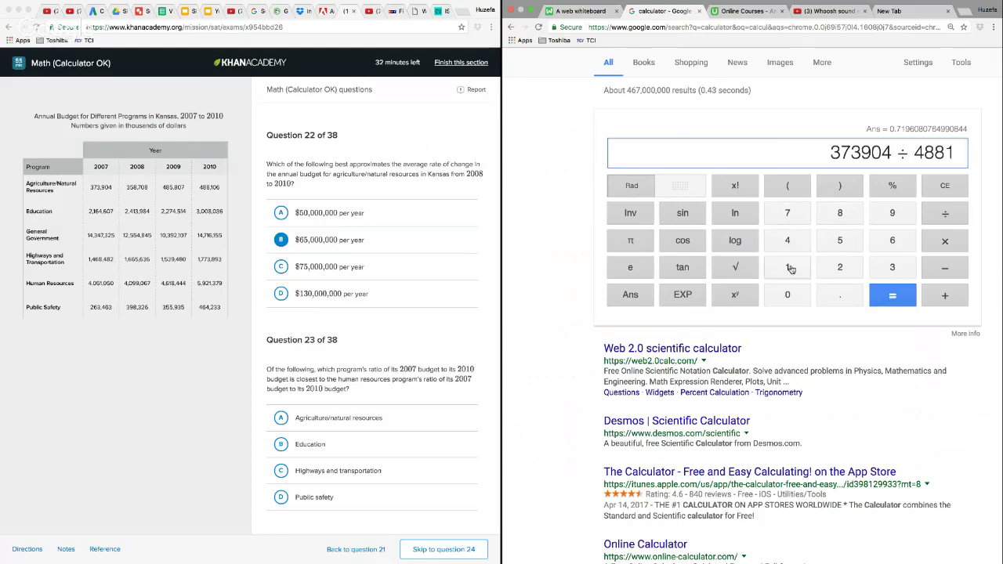
{"action": "left_click", "coordinate": [788, 295]}
{"action": "left_click", "coordinate": [885, 243]}
{"action": "left_click", "coordinate": [895, 290]}
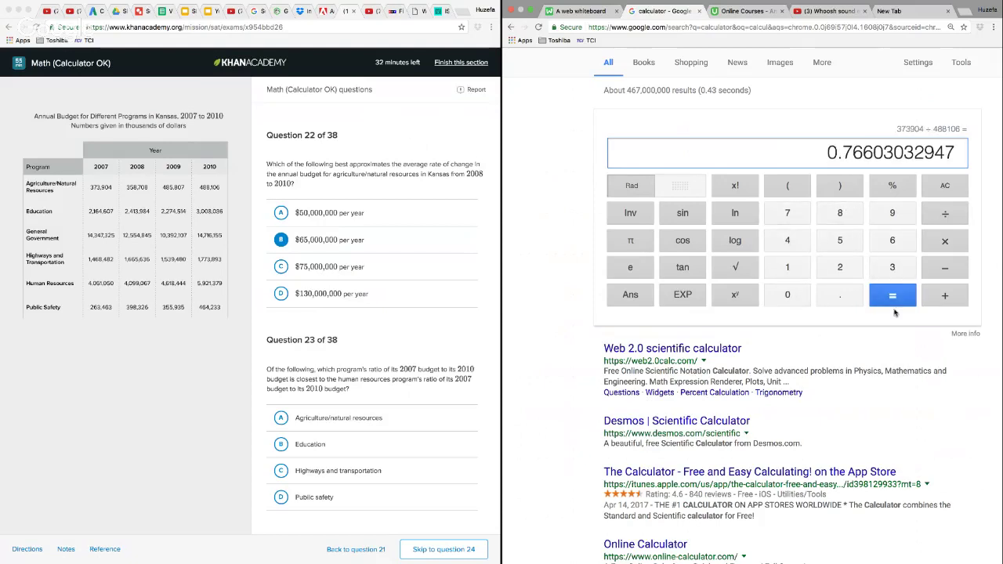
Clear the calculator, answer question 23 with choice B, Education, and go on to question 24
{"action": "left_click", "coordinate": [944, 192]}
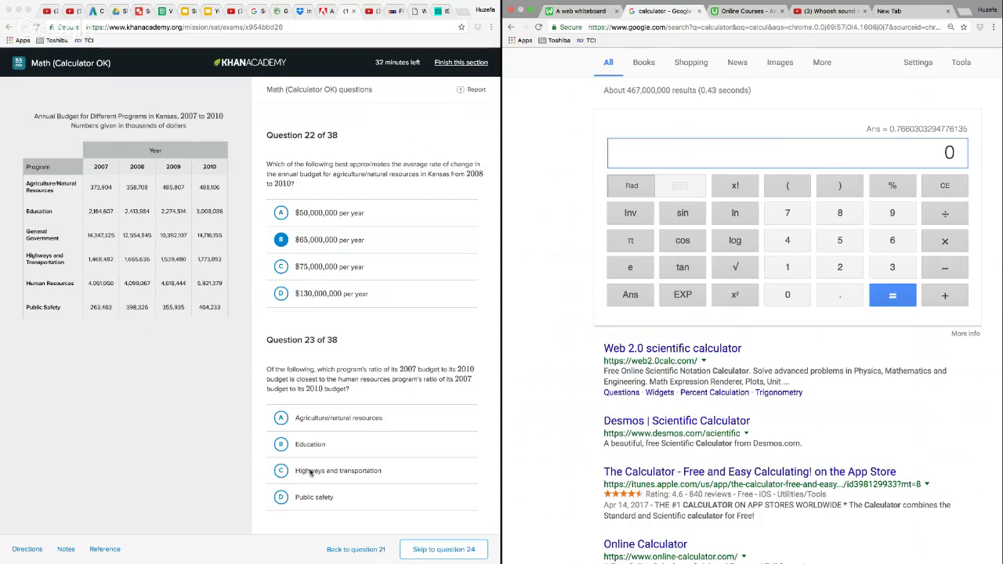
{"action": "left_click", "coordinate": [282, 444]}
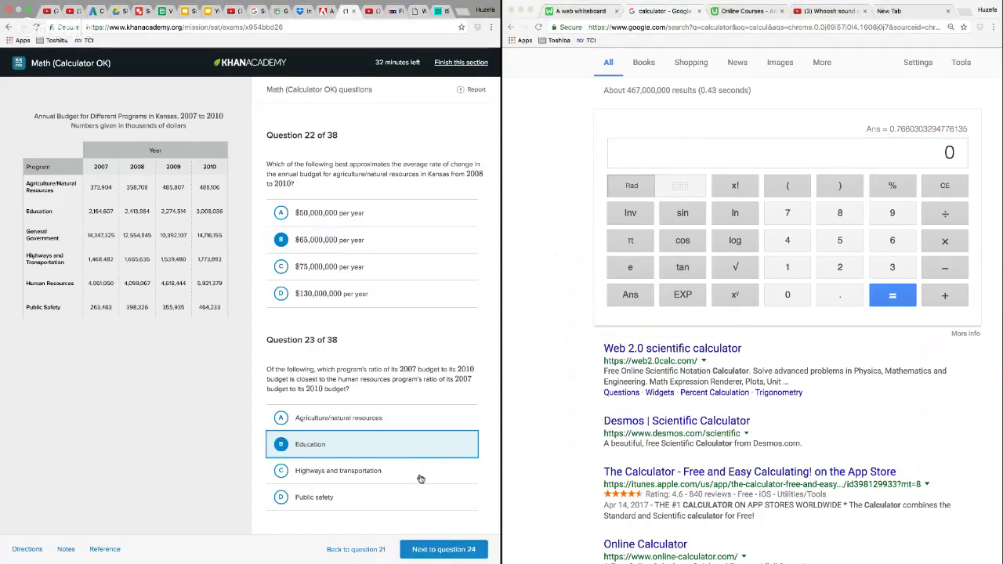
{"action": "double_click", "coordinate": [444, 551]}
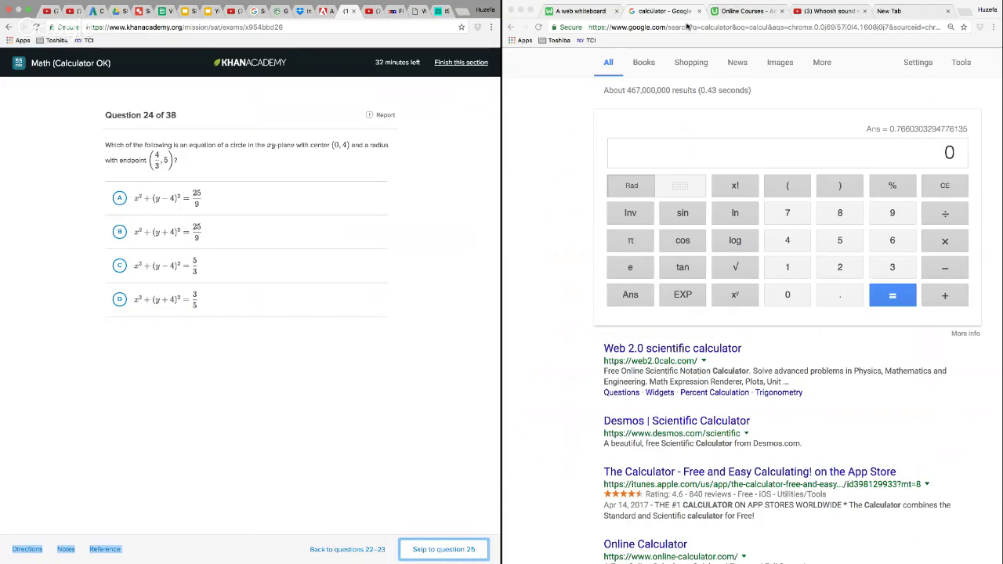
Switch to the whiteboard and remove the old subtraction and the .6841 ratio
{"action": "left_click", "coordinate": [589, 12]}
{"action": "left_click", "coordinate": [581, 65]}
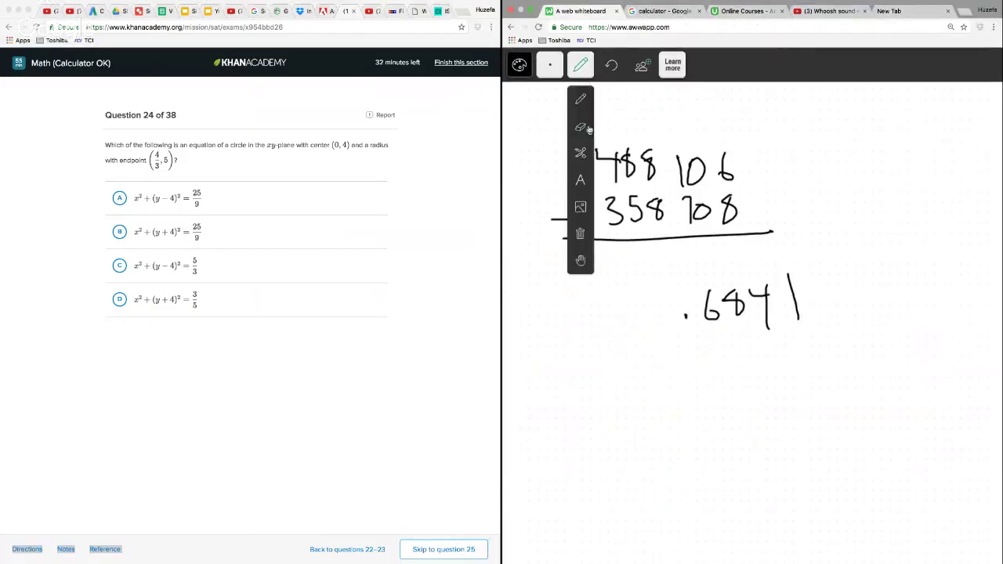
{"action": "left_click", "coordinate": [581, 151]}
{"action": "left_click_drag", "start_coordinate": [627, 103], "coordinate": [725, 399]}
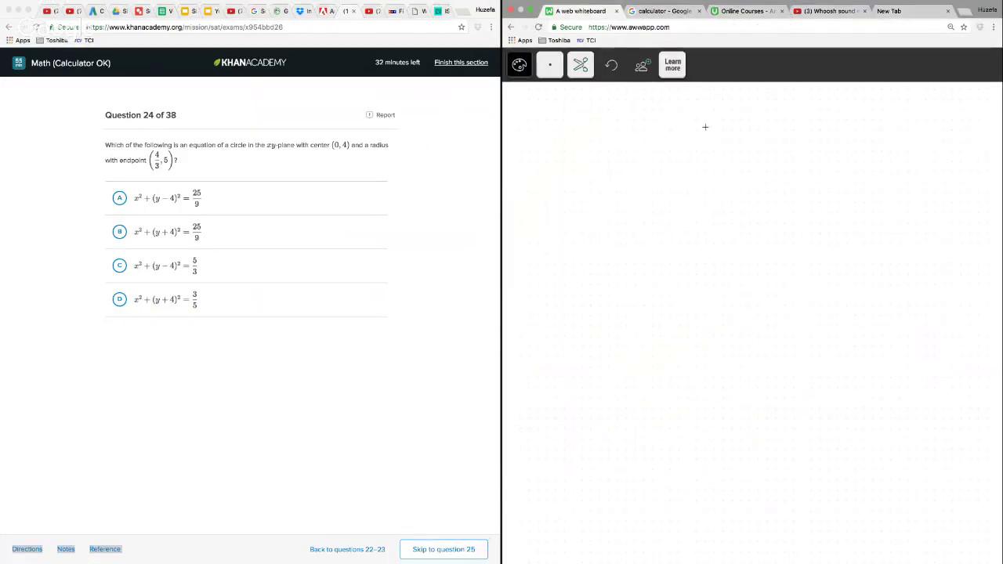
Write the standard circle equation (x − h)² + (y − k)² = r² with the pencil across the top of the whiteboard
{"action": "left_click", "coordinate": [581, 64]}
{"action": "left_click", "coordinate": [581, 99]}
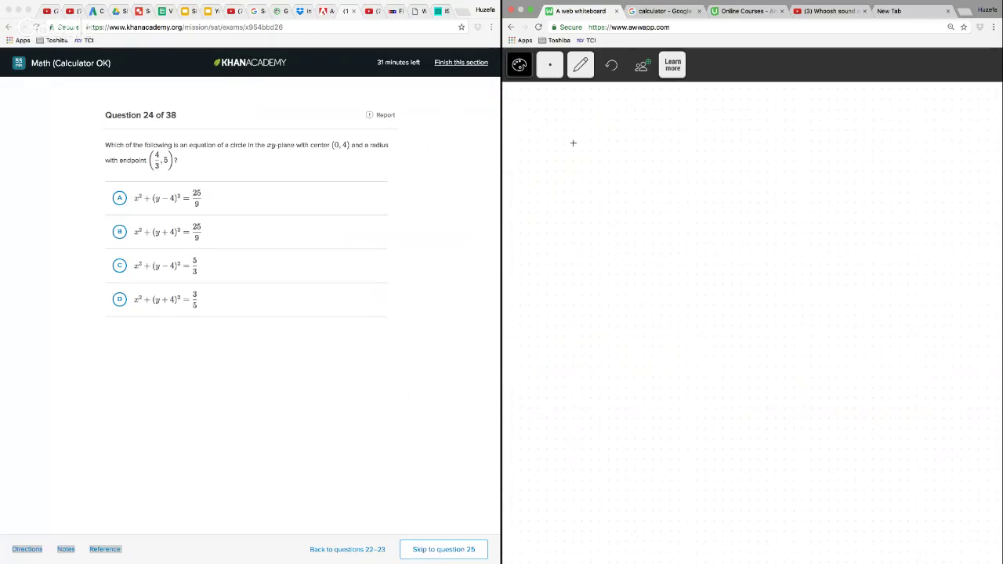
{"action": "mouse_move", "coordinate": [580, 118]}
{"action": "left_mouse_down"}
{"action": "mouse_move", "coordinate": [571, 161]}
{"action": "mouse_move", "coordinate": [602, 157]}
{"action": "left_mouse_up"}
{"action": "left_click_drag", "start_coordinate": [602, 138], "coordinate": [586, 158]}
{"action": "left_click_drag", "start_coordinate": [613, 152], "coordinate": [657, 160]}
{"action": "mouse_move", "coordinate": [658, 115]}
{"action": "left_mouse_down"}
{"action": "mouse_move", "coordinate": [672, 168]}
{"action": "mouse_move", "coordinate": [696, 135]}
{"action": "mouse_move", "coordinate": [740, 157]}
{"action": "mouse_move", "coordinate": [751, 142]}
{"action": "left_mouse_up"}
{"action": "left_click_drag", "start_coordinate": [786, 114], "coordinate": [782, 166]}
{"action": "mouse_move", "coordinate": [794, 149]}
{"action": "left_mouse_down"}
{"action": "mouse_move", "coordinate": [816, 149]}
{"action": "mouse_move", "coordinate": [801, 179]}
{"action": "left_mouse_up"}
{"action": "mouse_move", "coordinate": [826, 154]}
{"action": "left_mouse_down"}
{"action": "mouse_move", "coordinate": [850, 153]}
{"action": "mouse_move", "coordinate": [860, 169]}
{"action": "left_mouse_up"}
{"action": "left_click_drag", "start_coordinate": [881, 143], "coordinate": [885, 161]}
{"action": "mouse_move", "coordinate": [874, 117]}
{"action": "left_mouse_down"}
{"action": "mouse_move", "coordinate": [886, 173]}
{"action": "mouse_move", "coordinate": [909, 133]}
{"action": "mouse_move", "coordinate": [937, 146]}
{"action": "left_mouse_up"}
{"action": "left_click_drag", "start_coordinate": [925, 154], "coordinate": [986, 133]}
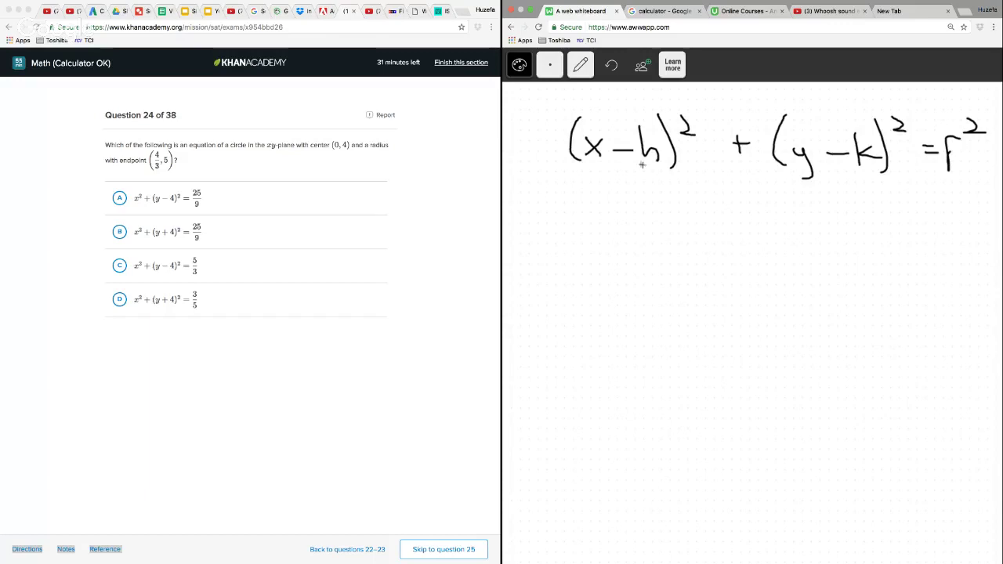
Write the general center point (h, k) below the circle equation, leaving room for another line between them
{"action": "mouse_move", "coordinate": [585, 265]}
{"action": "left_mouse_down"}
{"action": "mouse_move", "coordinate": [583, 305]}
{"action": "mouse_move", "coordinate": [624, 319]}
{"action": "left_mouse_up"}
{"action": "mouse_move", "coordinate": [633, 274]}
{"action": "left_mouse_down"}
{"action": "mouse_move", "coordinate": [632, 314]}
{"action": "mouse_move", "coordinate": [652, 307]}
{"action": "left_mouse_up"}
{"action": "left_click_drag", "start_coordinate": [650, 264], "coordinate": [654, 329]}
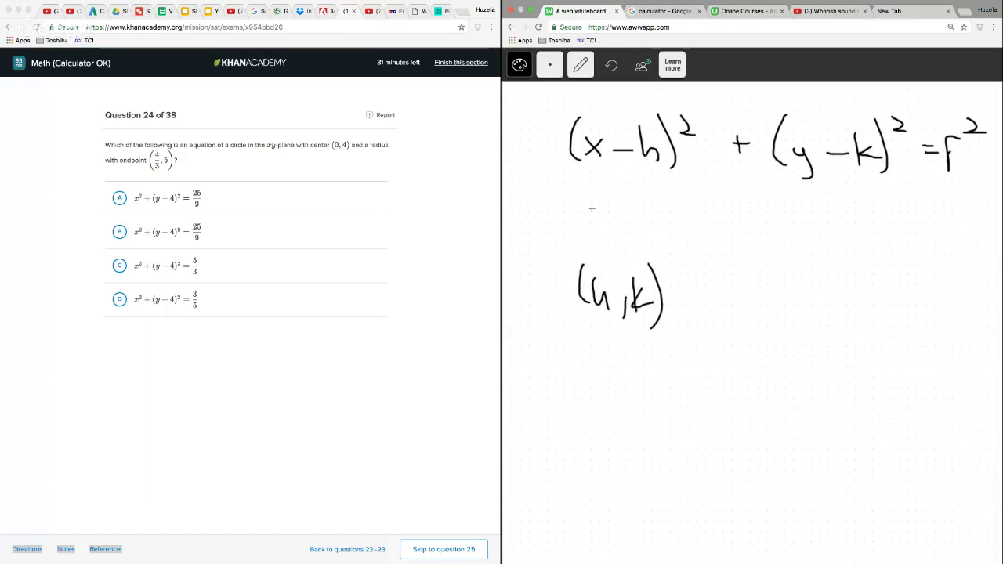
Substitute the center (0, 4) by writing (x − 0)² + (y − 4)² = r² under the standard circle equation
{"action": "mouse_move", "coordinate": [593, 192]}
{"action": "left_mouse_down"}
{"action": "mouse_move", "coordinate": [600, 229]}
{"action": "mouse_move", "coordinate": [620, 230]}
{"action": "mouse_move", "coordinate": [605, 228]}
{"action": "left_mouse_up"}
{"action": "left_click_drag", "start_coordinate": [629, 218], "coordinate": [659, 210]}
{"action": "left_click_drag", "start_coordinate": [671, 193], "coordinate": [676, 234]}
{"action": "left_click_drag", "start_coordinate": [689, 196], "coordinate": [754, 214]}
{"action": "left_click_drag", "start_coordinate": [744, 204], "coordinate": [744, 224]}
{"action": "mouse_move", "coordinate": [786, 196]}
{"action": "left_mouse_down"}
{"action": "mouse_move", "coordinate": [784, 237]}
{"action": "mouse_move", "coordinate": [803, 247]}
{"action": "mouse_move", "coordinate": [845, 221]}
{"action": "mouse_move", "coordinate": [870, 226]}
{"action": "left_mouse_up"}
{"action": "left_click_drag", "start_coordinate": [865, 206], "coordinate": [864, 240]}
{"action": "mouse_move", "coordinate": [873, 196]}
{"action": "left_mouse_down"}
{"action": "mouse_move", "coordinate": [882, 241]}
{"action": "mouse_move", "coordinate": [903, 202]}
{"action": "mouse_move", "coordinate": [926, 219]}
{"action": "left_mouse_up"}
{"action": "left_click_drag", "start_coordinate": [912, 230], "coordinate": [949, 245]}
{"action": "left_click_drag", "start_coordinate": [970, 200], "coordinate": [995, 209]}
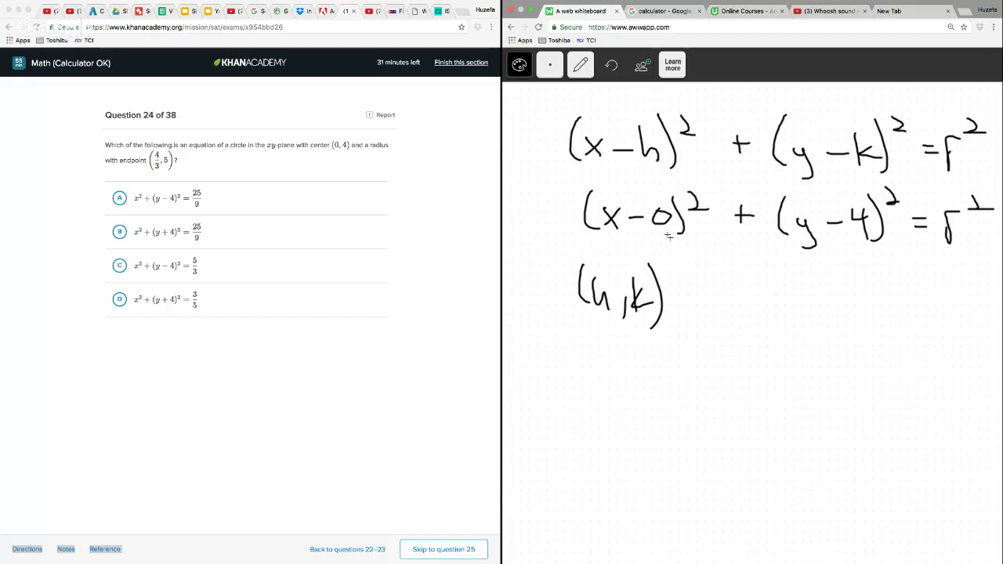
Draw an arrow down from the substituted equation and write its simplified form x² + (y − 4)² = r² below
{"action": "mouse_move", "coordinate": [671, 246]}
{"action": "left_mouse_down"}
{"action": "mouse_move", "coordinate": [712, 337]}
{"action": "mouse_move", "coordinate": [718, 318]}
{"action": "left_mouse_up"}
{"action": "left_click_drag", "start_coordinate": [691, 365], "coordinate": [711, 389]}
{"action": "mouse_move", "coordinate": [712, 364]}
{"action": "left_mouse_down"}
{"action": "mouse_move", "coordinate": [688, 390]}
{"action": "mouse_move", "coordinate": [735, 375]}
{"action": "mouse_move", "coordinate": [760, 392]}
{"action": "mouse_move", "coordinate": [779, 383]}
{"action": "left_mouse_up"}
{"action": "left_click_drag", "start_coordinate": [808, 374], "coordinate": [815, 408]}
{"action": "mouse_move", "coordinate": [811, 355]}
{"action": "left_mouse_down"}
{"action": "mouse_move", "coordinate": [812, 406]}
{"action": "mouse_move", "coordinate": [847, 383]}
{"action": "left_mouse_up"}
{"action": "mouse_move", "coordinate": [856, 373]}
{"action": "left_mouse_down"}
{"action": "mouse_move", "coordinate": [870, 383]}
{"action": "mouse_move", "coordinate": [869, 400]}
{"action": "left_mouse_up"}
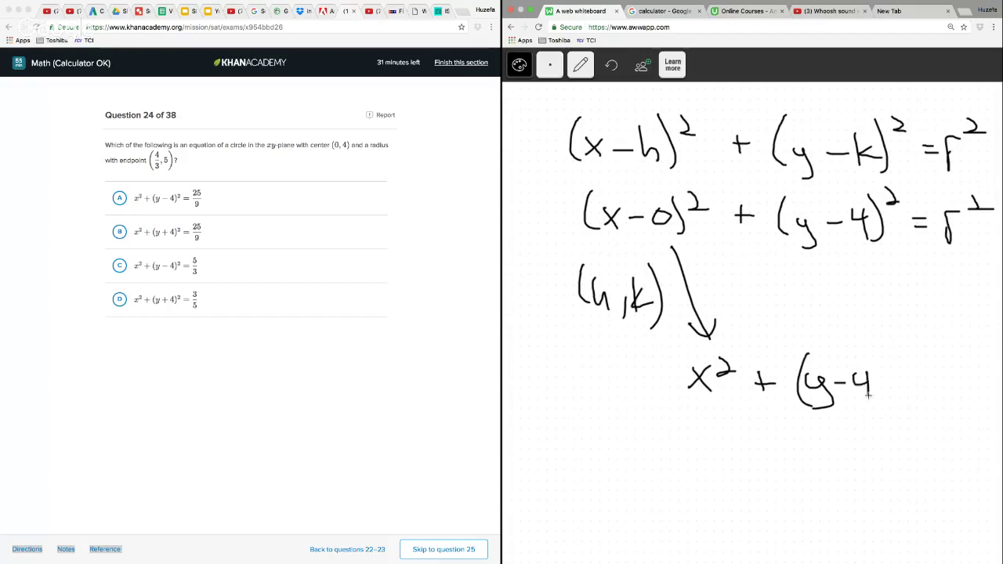
{"action": "mouse_move", "coordinate": [875, 354]}
{"action": "left_mouse_down"}
{"action": "mouse_move", "coordinate": [877, 402]}
{"action": "mouse_move", "coordinate": [899, 367]}
{"action": "mouse_move", "coordinate": [943, 373]}
{"action": "left_mouse_up"}
{"action": "left_click_drag", "start_coordinate": [922, 388], "coordinate": [994, 369]}
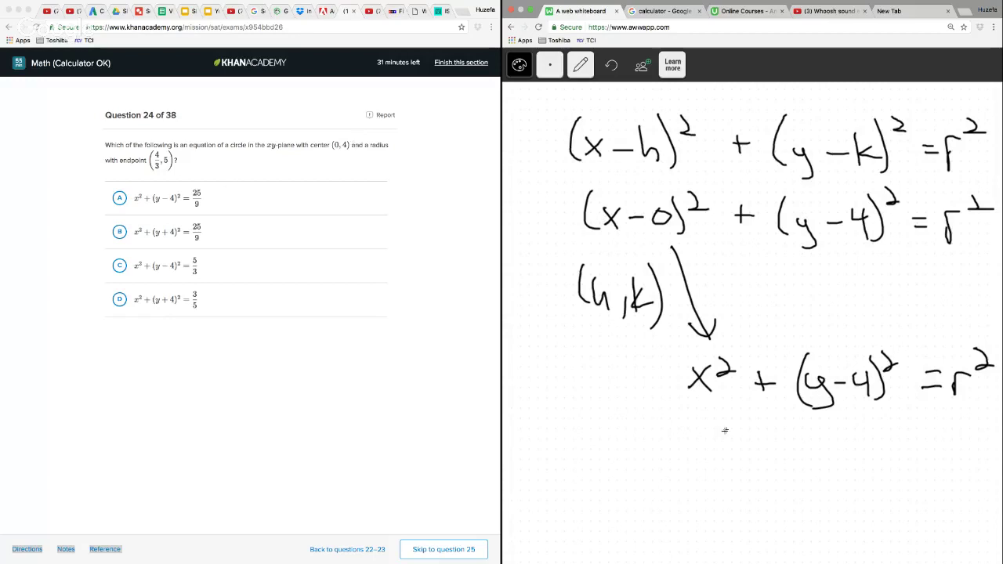
Write the radius as the distance formula √((5 − 4)² + (4/3 − 0)²) beneath the simplified circle equation
{"action": "mouse_move", "coordinate": [545, 491]}
{"action": "left_mouse_down"}
{"action": "mouse_move", "coordinate": [572, 424]}
{"action": "mouse_move", "coordinate": [825, 437]}
{"action": "left_mouse_up"}
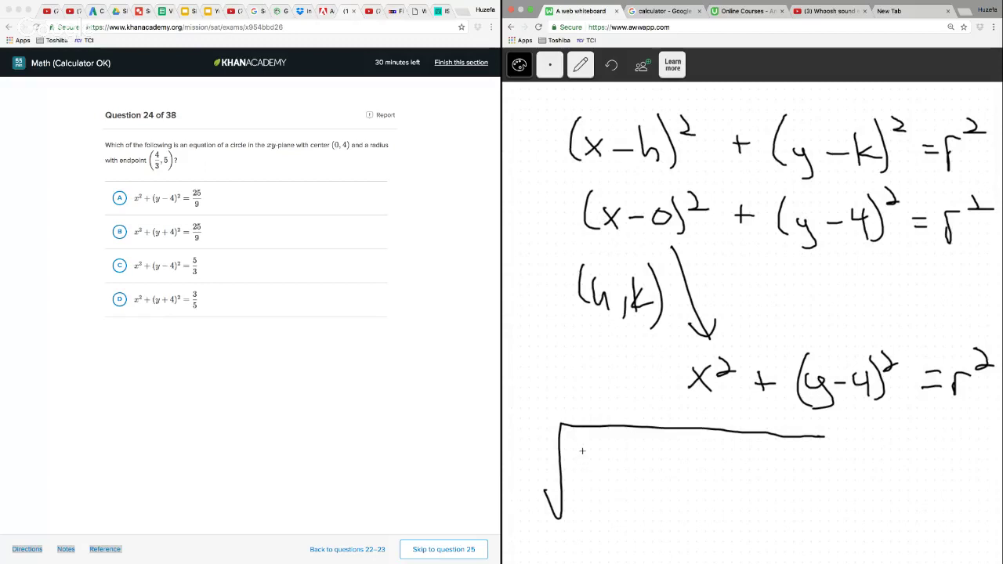
{"action": "left_click_drag", "start_coordinate": [583, 451], "coordinate": [580, 497]}
{"action": "mouse_move", "coordinate": [601, 464]}
{"action": "left_mouse_down"}
{"action": "mouse_move", "coordinate": [587, 475]}
{"action": "mouse_move", "coordinate": [589, 493]}
{"action": "left_mouse_up"}
{"action": "mouse_move", "coordinate": [608, 477]}
{"action": "left_mouse_down"}
{"action": "mouse_move", "coordinate": [641, 476]}
{"action": "mouse_move", "coordinate": [636, 497]}
{"action": "left_mouse_up"}
{"action": "mouse_move", "coordinate": [648, 455]}
{"action": "left_mouse_down"}
{"action": "mouse_move", "coordinate": [649, 502]}
{"action": "mouse_move", "coordinate": [677, 469]}
{"action": "mouse_move", "coordinate": [714, 484]}
{"action": "mouse_move", "coordinate": [737, 513]}
{"action": "left_mouse_up"}
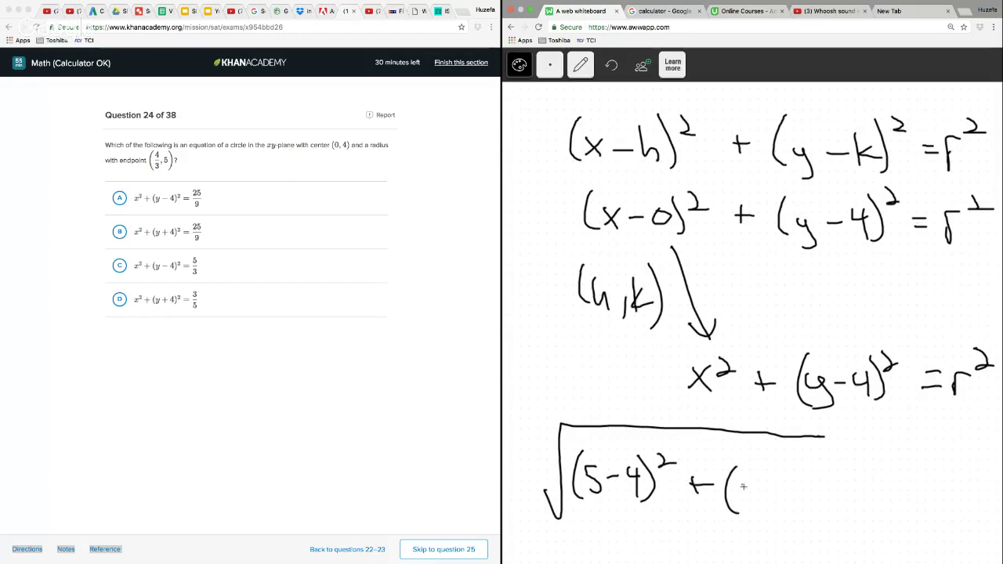
{"action": "left_click_drag", "start_coordinate": [739, 480], "coordinate": [748, 498]}
{"action": "mouse_move", "coordinate": [739, 502]}
{"action": "left_mouse_down"}
{"action": "mouse_move", "coordinate": [759, 501]}
{"action": "mouse_move", "coordinate": [751, 517]}
{"action": "left_mouse_up"}
{"action": "mouse_move", "coordinate": [776, 500]}
{"action": "left_mouse_down"}
{"action": "mouse_move", "coordinate": [809, 492]}
{"action": "mouse_move", "coordinate": [801, 516]}
{"action": "left_mouse_up"}
{"action": "left_click_drag", "start_coordinate": [809, 468], "coordinate": [825, 480]}
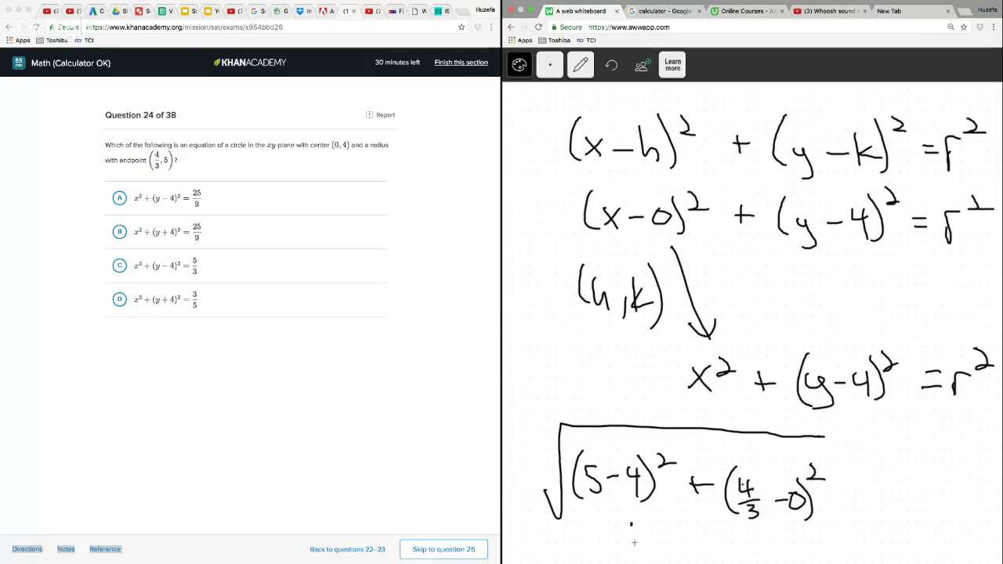
Simplify the distance expression to √(1² + (4/3)²) directly beneath it
{"action": "left_click_drag", "start_coordinate": [631, 523], "coordinate": [633, 541]}
{"action": "left_click_drag", "start_coordinate": [638, 523], "coordinate": [684, 544]}
{"action": "left_click_drag", "start_coordinate": [677, 538], "coordinate": [690, 538]}
{"action": "mouse_move", "coordinate": [614, 526]}
{"action": "left_mouse_down"}
{"action": "mouse_move", "coordinate": [624, 511]}
{"action": "mouse_move", "coordinate": [715, 515]}
{"action": "mouse_move", "coordinate": [716, 561]}
{"action": "mouse_move", "coordinate": [740, 538]}
{"action": "mouse_move", "coordinate": [717, 561]}
{"action": "left_mouse_up"}
{"action": "left_click_drag", "start_coordinate": [700, 525], "coordinate": [699, 562]}
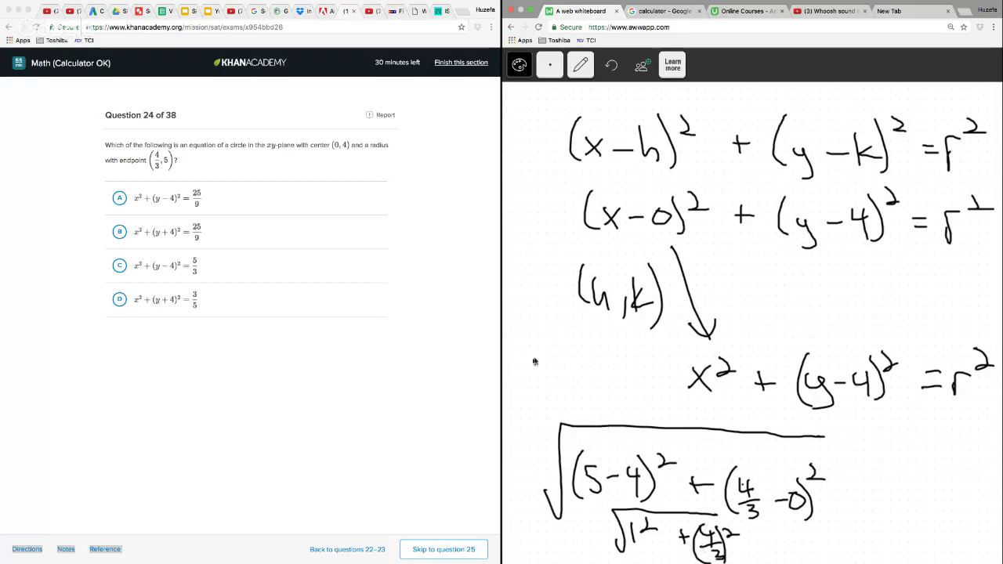
Write the squared-out radical √(1 + 16/9) in the free space below the center point (h, k)
{"action": "left_click_drag", "start_coordinate": [519, 355], "coordinate": [591, 321]}
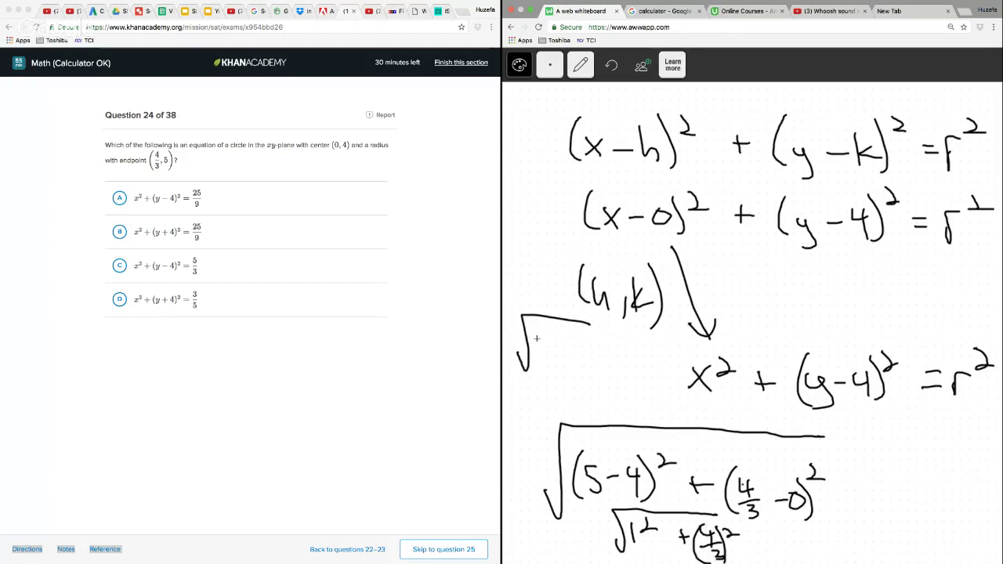
{"action": "mouse_move", "coordinate": [533, 334]}
{"action": "left_mouse_down"}
{"action": "mouse_move", "coordinate": [536, 360]}
{"action": "mouse_move", "coordinate": [563, 339]}
{"action": "left_mouse_up"}
{"action": "mouse_move", "coordinate": [555, 332]}
{"action": "left_mouse_down"}
{"action": "mouse_move", "coordinate": [555, 348]}
{"action": "mouse_move", "coordinate": [593, 346]}
{"action": "mouse_move", "coordinate": [586, 371]}
{"action": "left_mouse_up"}
{"action": "left_click_drag", "start_coordinate": [589, 331], "coordinate": [586, 345]}
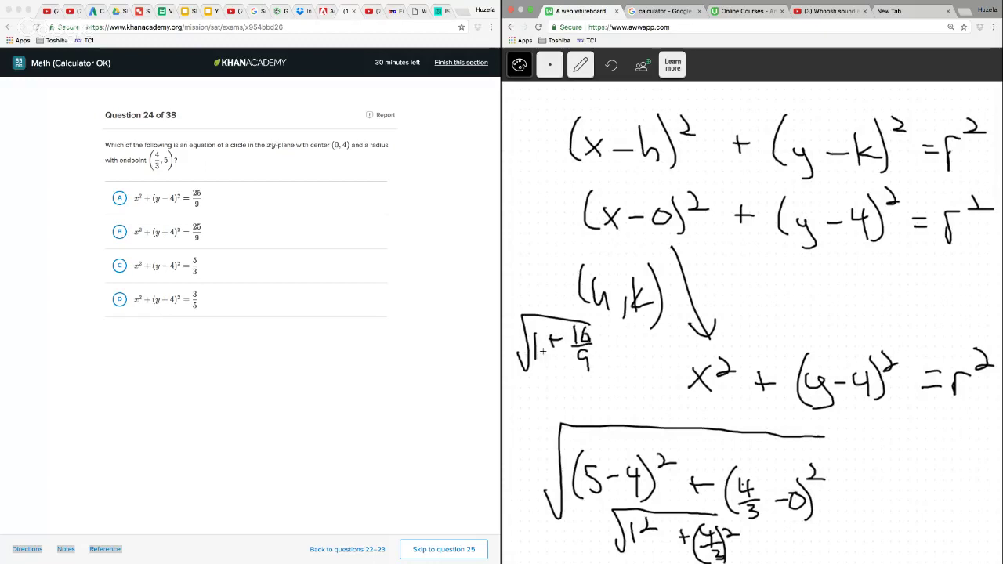
Rewrite the 1 as 9/9, simplify the radical to √(25/9) and 5/3, and draw an arrow from 5/3 to r
{"action": "mouse_move", "coordinate": [538, 324]}
{"action": "left_mouse_down"}
{"action": "mouse_move", "coordinate": [533, 345]}
{"action": "mouse_move", "coordinate": [553, 347]}
{"action": "mouse_move", "coordinate": [543, 370]}
{"action": "left_mouse_up"}
{"action": "left_click_drag", "start_coordinate": [606, 348], "coordinate": [625, 347]}
{"action": "mouse_move", "coordinate": [611, 355]}
{"action": "left_mouse_down"}
{"action": "mouse_move", "coordinate": [660, 336]}
{"action": "mouse_move", "coordinate": [644, 365]}
{"action": "mouse_move", "coordinate": [670, 363]}
{"action": "mouse_move", "coordinate": [649, 383]}
{"action": "left_mouse_up"}
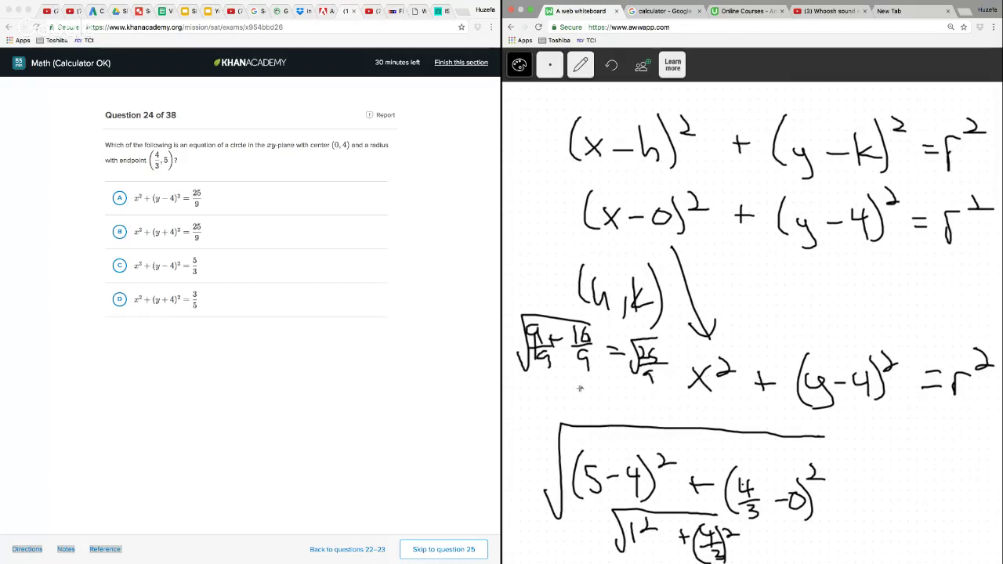
{"action": "mouse_move", "coordinate": [585, 388]}
{"action": "left_mouse_down"}
{"action": "mouse_move", "coordinate": [577, 403]}
{"action": "mouse_move", "coordinate": [593, 406]}
{"action": "mouse_move", "coordinate": [584, 424]}
{"action": "left_mouse_up"}
{"action": "mouse_move", "coordinate": [610, 408]}
{"action": "left_mouse_down"}
{"action": "mouse_move", "coordinate": [829, 428]}
{"action": "mouse_move", "coordinate": [951, 413]}
{"action": "left_mouse_up"}
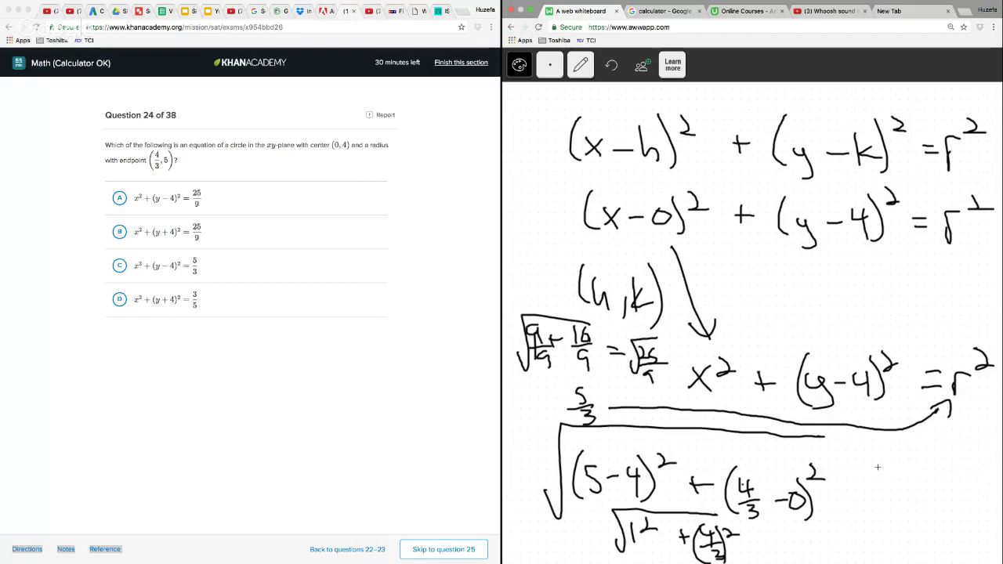
Write the final circle equation x² + (y − 4)² = (5/3)² beside the distance formula, set off by a corner border
{"action": "left_click_drag", "start_coordinate": [857, 466], "coordinate": [872, 480]}
{"action": "mouse_move", "coordinate": [871, 466]}
{"action": "left_mouse_down"}
{"action": "mouse_move", "coordinate": [858, 480]}
{"action": "mouse_move", "coordinate": [901, 475]}
{"action": "left_mouse_up"}
{"action": "left_click_drag", "start_coordinate": [895, 470], "coordinate": [895, 481]}
{"action": "mouse_move", "coordinate": [838, 435]}
{"action": "left_mouse_down"}
{"action": "mouse_move", "coordinate": [854, 535]}
{"action": "mouse_move", "coordinate": [925, 435]}
{"action": "mouse_move", "coordinate": [1002, 430]}
{"action": "left_mouse_up"}
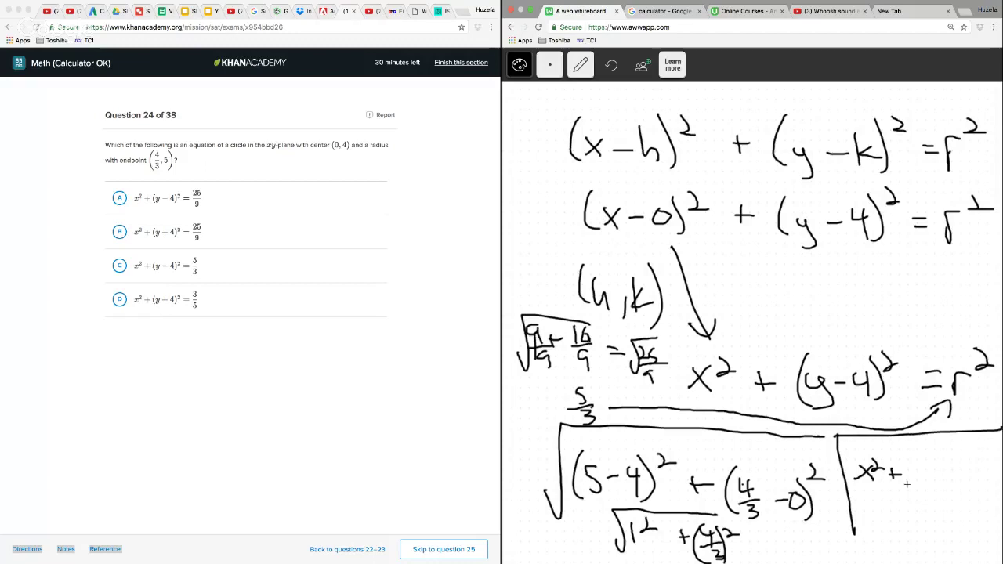
{"action": "mouse_move", "coordinate": [913, 468]}
{"action": "left_mouse_down"}
{"action": "mouse_move", "coordinate": [917, 492]}
{"action": "mouse_move", "coordinate": [947, 470]}
{"action": "mouse_move", "coordinate": [907, 495]}
{"action": "left_mouse_up"}
{"action": "left_click_drag", "start_coordinate": [943, 462], "coordinate": [943, 486]}
{"action": "mouse_move", "coordinate": [948, 457]}
{"action": "left_mouse_down"}
{"action": "mouse_move", "coordinate": [950, 489]}
{"action": "mouse_move", "coordinate": [960, 466]}
{"action": "mouse_move", "coordinate": [970, 470]}
{"action": "left_mouse_up"}
{"action": "left_click_drag", "start_coordinate": [961, 478], "coordinate": [983, 474]}
{"action": "left_click_drag", "start_coordinate": [981, 461], "coordinate": [989, 476]}
{"action": "mouse_move", "coordinate": [980, 481]}
{"action": "left_mouse_down"}
{"action": "mouse_move", "coordinate": [985, 492]}
{"action": "mouse_move", "coordinate": [973, 488]}
{"action": "left_mouse_up"}
{"action": "left_click_drag", "start_coordinate": [985, 483], "coordinate": [993, 490]}
{"action": "left_click_drag", "start_coordinate": [994, 447], "coordinate": [1002, 458]}
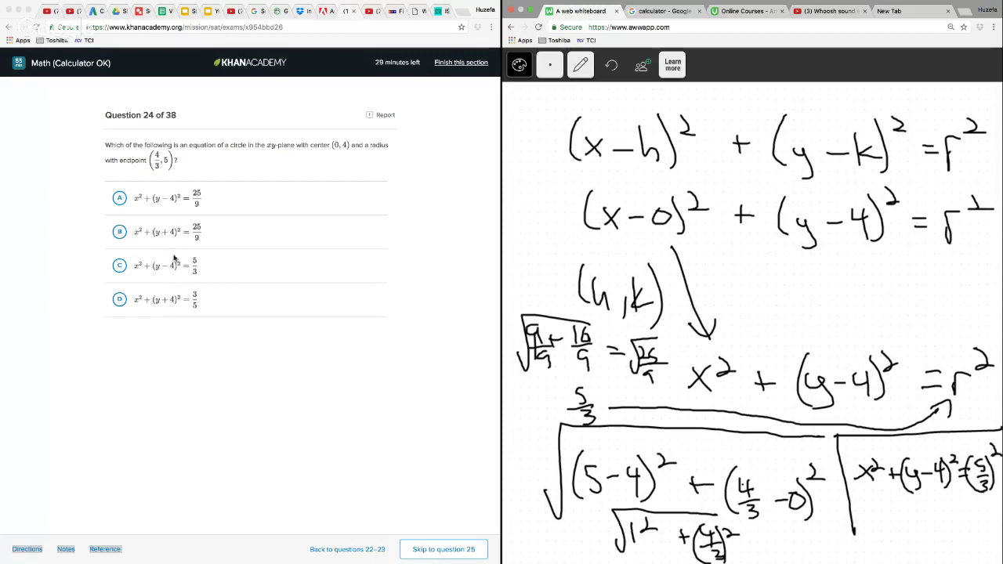
Answer question 24 with choice A, x² + (y − 4)² = 25/9, and continue to question 25
{"action": "left_click", "coordinate": [118, 231]}
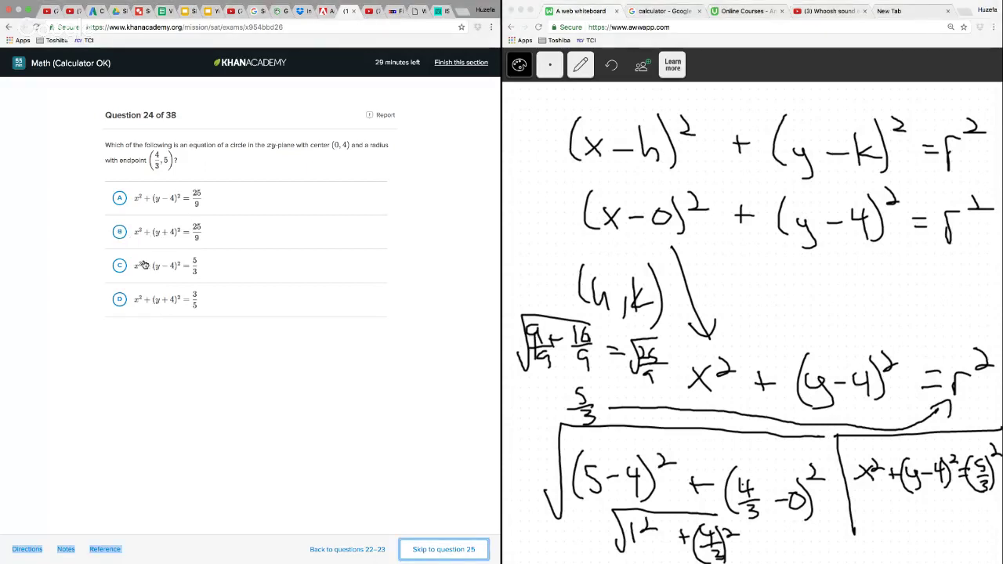
{"action": "left_click", "coordinate": [119, 198]}
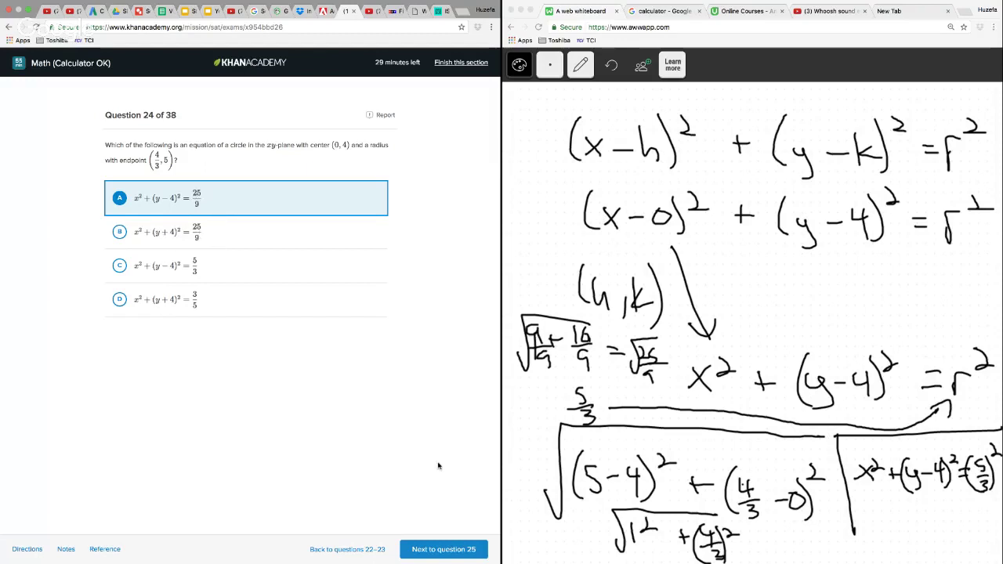
{"action": "left_click", "coordinate": [450, 547]}
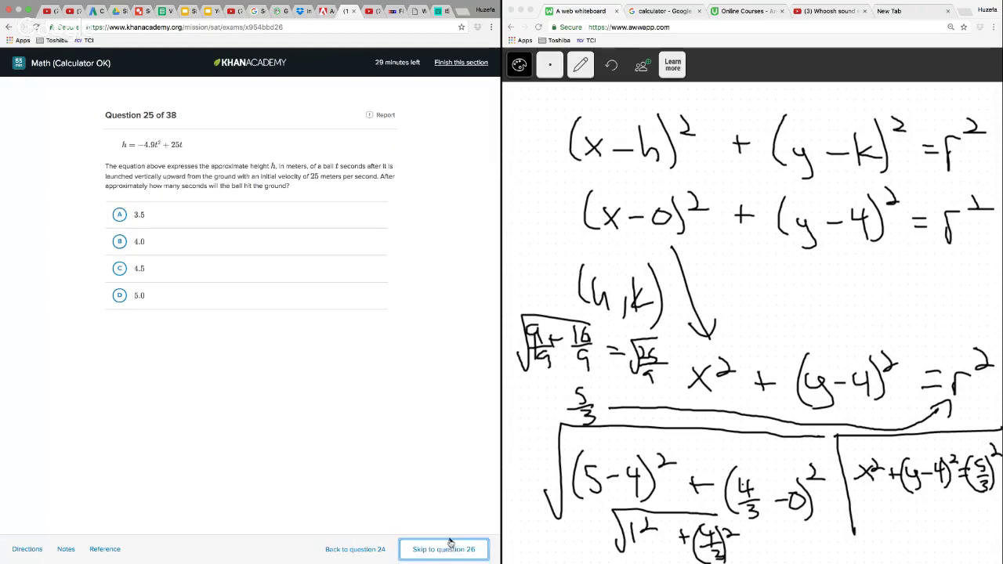
Clear the circle work from the whiteboard page and confirm the clearing
{"action": "left_click", "coordinate": [581, 70]}
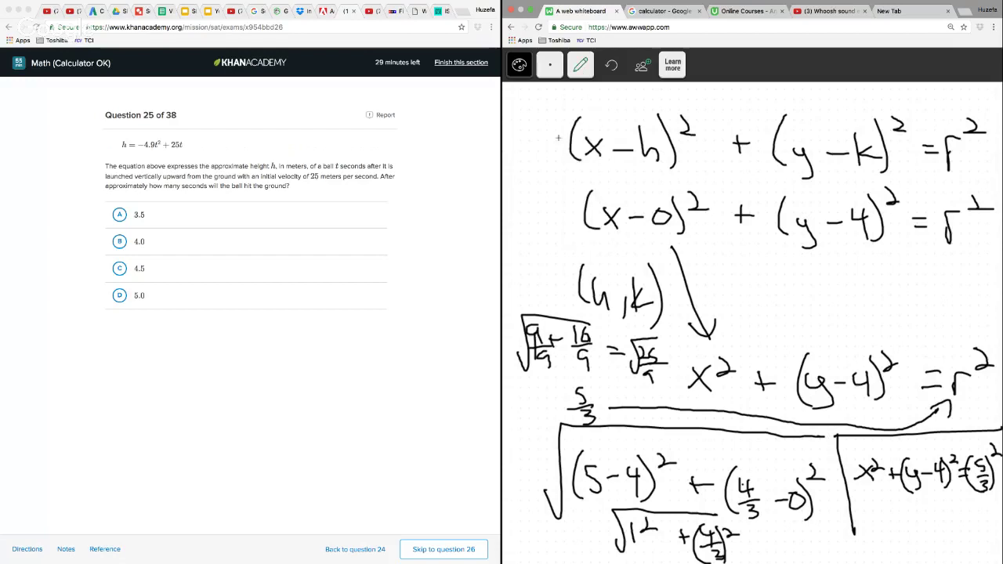
{"action": "mouse_move", "coordinate": [581, 65]}
{"action": "left_click", "coordinate": [581, 258]}
{"action": "left_click", "coordinate": [535, 160]}
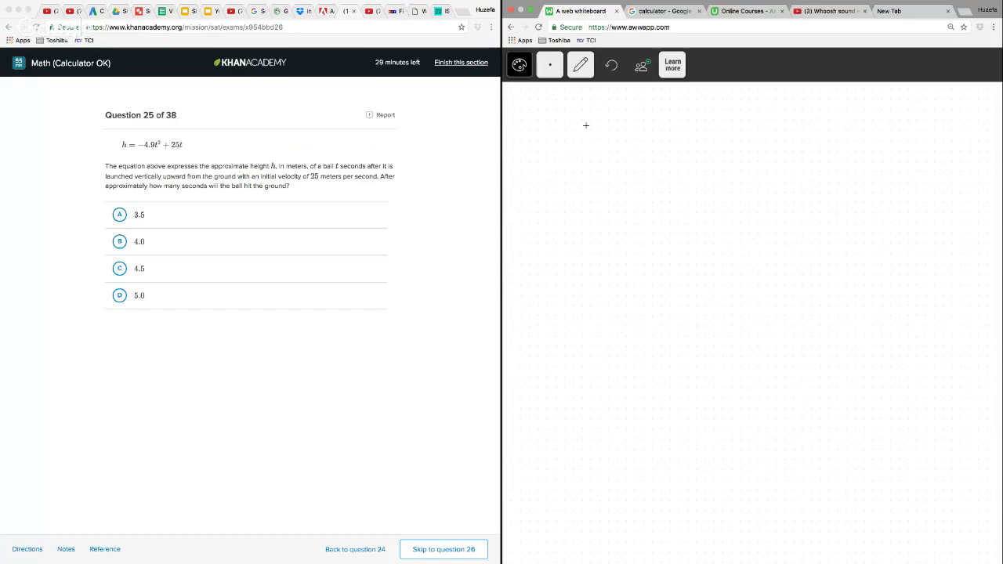
Write the height equation set to zero, 0 = −4.9t² + 25t, across the top of the whiteboard
{"action": "mouse_move", "coordinate": [585, 126]}
{"action": "left_mouse_down"}
{"action": "mouse_move", "coordinate": [584, 164]}
{"action": "mouse_move", "coordinate": [589, 127]}
{"action": "mouse_move", "coordinate": [642, 153]}
{"action": "mouse_move", "coordinate": [674, 149]}
{"action": "left_mouse_up"}
{"action": "mouse_move", "coordinate": [680, 135]}
{"action": "left_mouse_down"}
{"action": "mouse_move", "coordinate": [697, 151]}
{"action": "mouse_move", "coordinate": [690, 166]}
{"action": "mouse_move", "coordinate": [740, 169]}
{"action": "mouse_move", "coordinate": [752, 158]}
{"action": "left_mouse_up"}
{"action": "left_click", "coordinate": [704, 161]}
{"action": "left_click_drag", "start_coordinate": [755, 144], "coordinate": [804, 170]}
{"action": "left_click_drag", "start_coordinate": [795, 158], "coordinate": [815, 158]}
{"action": "left_click_drag", "start_coordinate": [824, 151], "coordinate": [843, 169]}
{"action": "left_click_drag", "start_coordinate": [860, 146], "coordinate": [846, 175]}
{"action": "mouse_move", "coordinate": [877, 150]}
{"action": "left_mouse_down"}
{"action": "mouse_move", "coordinate": [892, 175]}
{"action": "mouse_move", "coordinate": [892, 159]}
{"action": "left_mouse_up"}
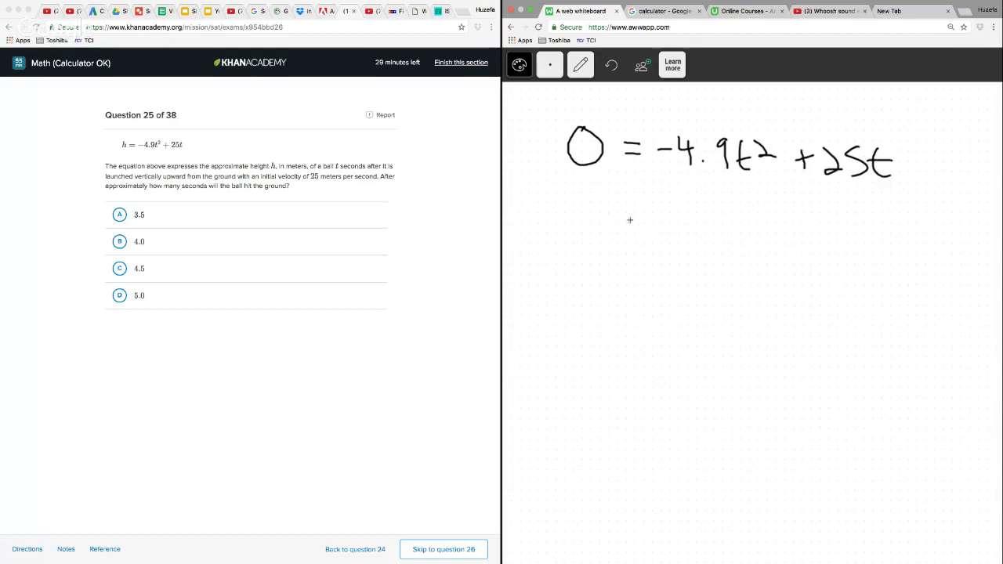
Write the factored form 0 = t(−4.9t + 25) under the height equation
{"action": "mouse_move", "coordinate": [596, 209]}
{"action": "left_mouse_down"}
{"action": "mouse_move", "coordinate": [598, 236]}
{"action": "mouse_move", "coordinate": [594, 209]}
{"action": "left_mouse_up"}
{"action": "left_click_drag", "start_coordinate": [625, 221], "coordinate": [693, 242]}
{"action": "left_click_drag", "start_coordinate": [663, 229], "coordinate": [688, 228]}
{"action": "left_click_drag", "start_coordinate": [708, 236], "coordinate": [746, 232]}
{"action": "left_click_drag", "start_coordinate": [741, 219], "coordinate": [741, 250]}
{"action": "left_click", "coordinate": [759, 242]}
{"action": "mouse_move", "coordinate": [777, 223]}
{"action": "left_mouse_down"}
{"action": "mouse_move", "coordinate": [781, 251]}
{"action": "mouse_move", "coordinate": [808, 249]}
{"action": "left_mouse_up"}
{"action": "mouse_move", "coordinate": [790, 229]}
{"action": "left_mouse_down"}
{"action": "mouse_move", "coordinate": [840, 251]}
{"action": "mouse_move", "coordinate": [848, 237]}
{"action": "left_mouse_up"}
{"action": "left_click_drag", "start_coordinate": [853, 227], "coordinate": [879, 250]}
{"action": "mouse_move", "coordinate": [881, 213]}
{"action": "left_mouse_down"}
{"action": "mouse_move", "coordinate": [899, 210]}
{"action": "mouse_move", "coordinate": [895, 266]}
{"action": "left_mouse_up"}
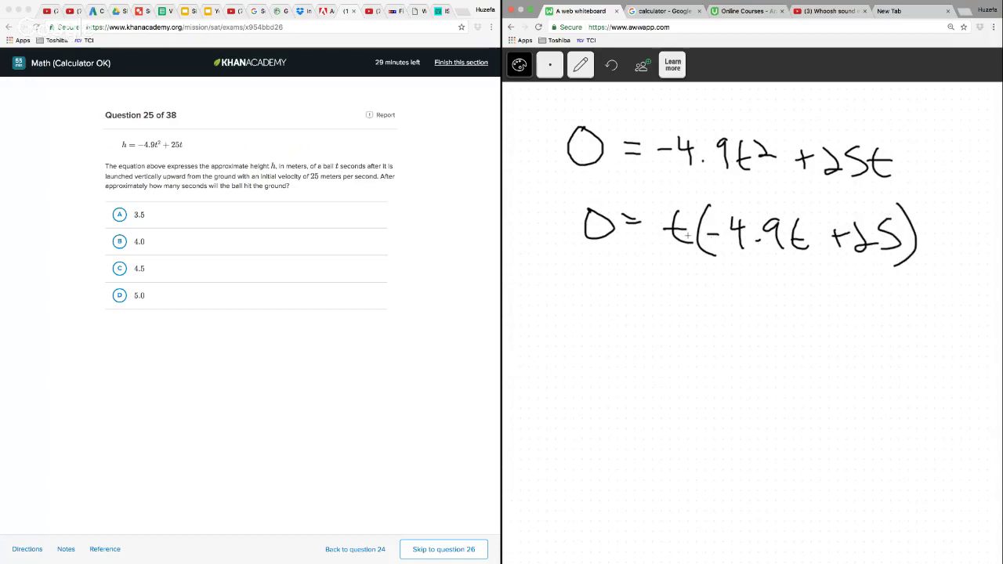
Draw an arrow down from the factored-out t and write its solution 0 below
{"action": "left_click_drag", "start_coordinate": [676, 251], "coordinate": [675, 294]}
{"action": "left_click_drag", "start_coordinate": [671, 283], "coordinate": [688, 287]}
{"action": "left_click_drag", "start_coordinate": [682, 312], "coordinate": [684, 310]}
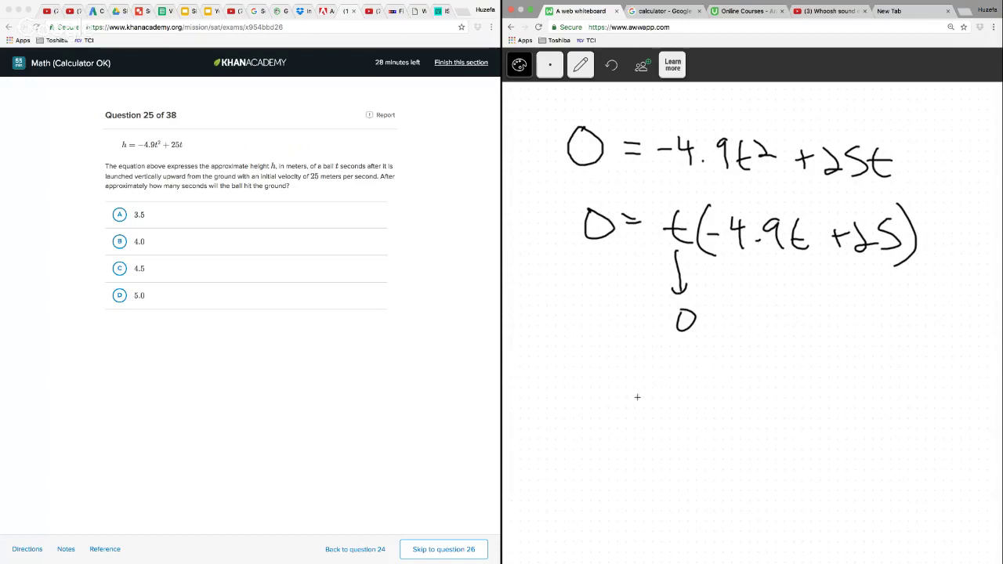
Set the second factor to zero as −4.9t + 25 = 0 and write −25 under both sides
{"action": "left_click_drag", "start_coordinate": [635, 398], "coordinate": [657, 398]}
{"action": "mouse_move", "coordinate": [668, 382]}
{"action": "left_mouse_down"}
{"action": "mouse_move", "coordinate": [687, 402]}
{"action": "mouse_move", "coordinate": [680, 430]}
{"action": "left_mouse_up"}
{"action": "left_click_drag", "start_coordinate": [689, 422], "coordinate": [715, 430]}
{"action": "left_click_drag", "start_coordinate": [738, 392], "coordinate": [750, 428]}
{"action": "mouse_move", "coordinate": [723, 414]}
{"action": "left_mouse_down"}
{"action": "mouse_move", "coordinate": [778, 427]}
{"action": "mouse_move", "coordinate": [793, 413]}
{"action": "left_mouse_up"}
{"action": "left_click_drag", "start_coordinate": [794, 397], "coordinate": [813, 426]}
{"action": "mouse_move", "coordinate": [837, 398]}
{"action": "left_mouse_down"}
{"action": "mouse_move", "coordinate": [818, 426]}
{"action": "mouse_move", "coordinate": [881, 402]}
{"action": "mouse_move", "coordinate": [881, 413]}
{"action": "left_mouse_up"}
{"action": "left_click_drag", "start_coordinate": [900, 398], "coordinate": [903, 398]}
{"action": "left_click_drag", "start_coordinate": [771, 446], "coordinate": [808, 463]}
{"action": "left_click_drag", "start_coordinate": [830, 442], "coordinate": [815, 464]}
{"action": "left_click_drag", "start_coordinate": [875, 449], "coordinate": [911, 462]}
{"action": "left_click_drag", "start_coordinate": [933, 439], "coordinate": [915, 465]}
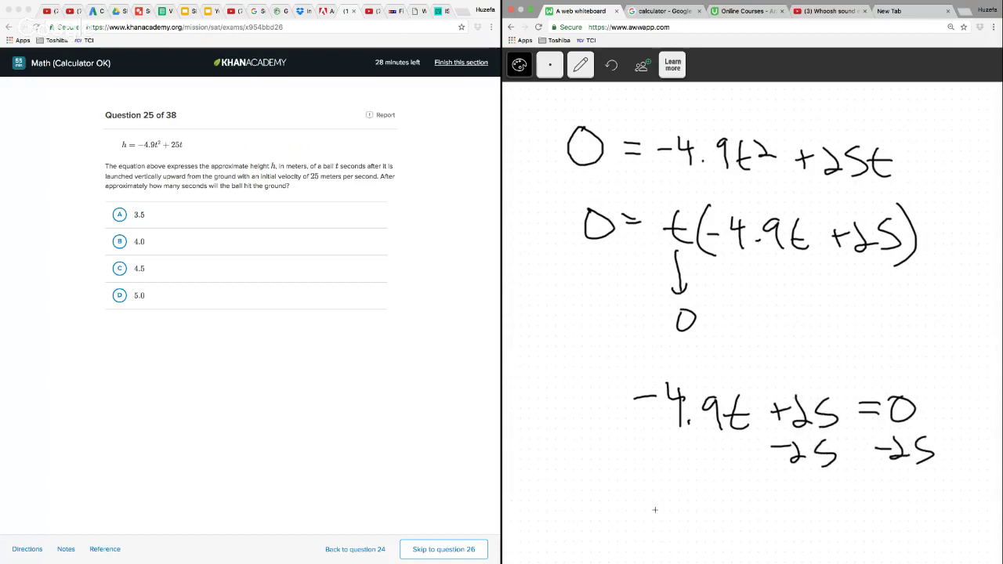
Write the resulting equation −4.9t = −25 below the subtraction
{"action": "left_click_drag", "start_coordinate": [641, 508], "coordinate": [659, 507]}
{"action": "left_click_drag", "start_coordinate": [679, 498], "coordinate": [690, 528]}
{"action": "left_click_drag", "start_coordinate": [710, 514], "coordinate": [723, 524]}
{"action": "mouse_move", "coordinate": [743, 499]}
{"action": "left_mouse_down"}
{"action": "mouse_move", "coordinate": [751, 524]}
{"action": "mouse_move", "coordinate": [754, 511]}
{"action": "mouse_move", "coordinate": [797, 505]}
{"action": "left_mouse_up"}
{"action": "left_click_drag", "start_coordinate": [782, 514], "coordinate": [798, 512]}
{"action": "left_click_drag", "start_coordinate": [810, 504], "coordinate": [841, 512]}
{"action": "mouse_move", "coordinate": [843, 492]}
{"action": "left_mouse_down"}
{"action": "mouse_move", "coordinate": [852, 490]}
{"action": "mouse_move", "coordinate": [841, 517]}
{"action": "left_mouse_up"}
Divide both sides of the last equation by −4.9 and cross out the −4.9 factors beside t
{"action": "left_click_drag", "start_coordinate": [671, 534], "coordinate": [784, 522]}
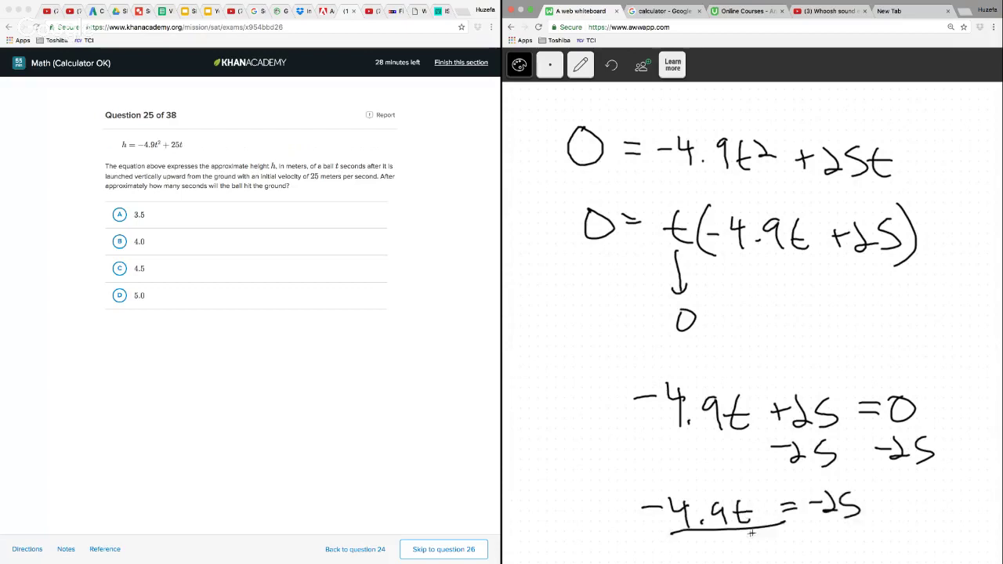
{"action": "left_click_drag", "start_coordinate": [688, 544], "coordinate": [702, 543]}
{"action": "left_click_drag", "start_coordinate": [710, 536], "coordinate": [734, 552]}
{"action": "left_click_drag", "start_coordinate": [749, 540], "coordinate": [751, 552]}
{"action": "mouse_move", "coordinate": [809, 524]}
{"action": "left_mouse_down"}
{"action": "mouse_move", "coordinate": [864, 516]}
{"action": "mouse_move", "coordinate": [836, 533]}
{"action": "mouse_move", "coordinate": [851, 534]}
{"action": "left_mouse_up"}
{"action": "mouse_move", "coordinate": [847, 525]}
{"action": "left_mouse_down"}
{"action": "mouse_move", "coordinate": [847, 547]}
{"action": "mouse_move", "coordinate": [856, 534]}
{"action": "left_mouse_up"}
{"action": "left_click_drag", "start_coordinate": [874, 527], "coordinate": [876, 542]}
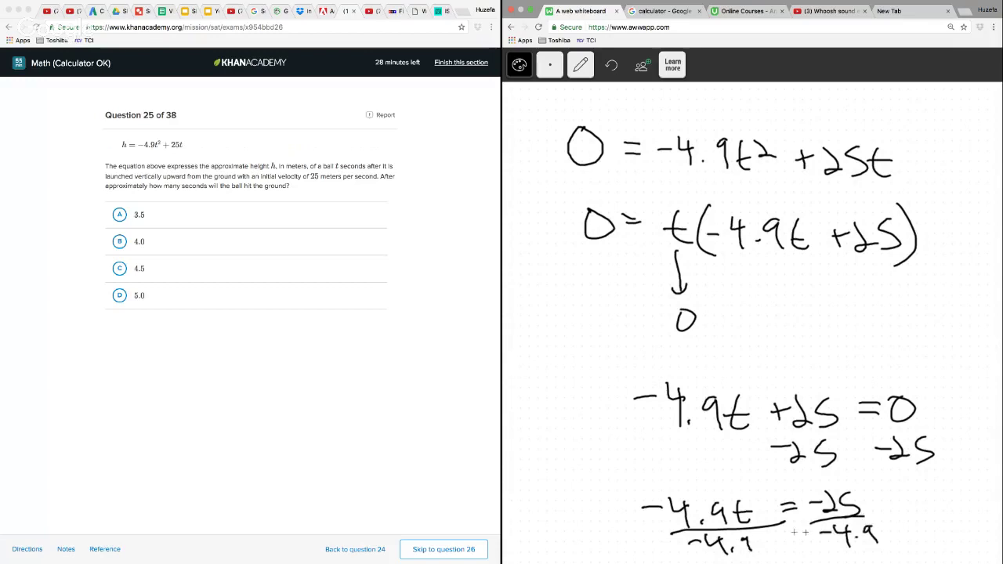
{"action": "left_click_drag", "start_coordinate": [663, 502], "coordinate": [751, 557]}
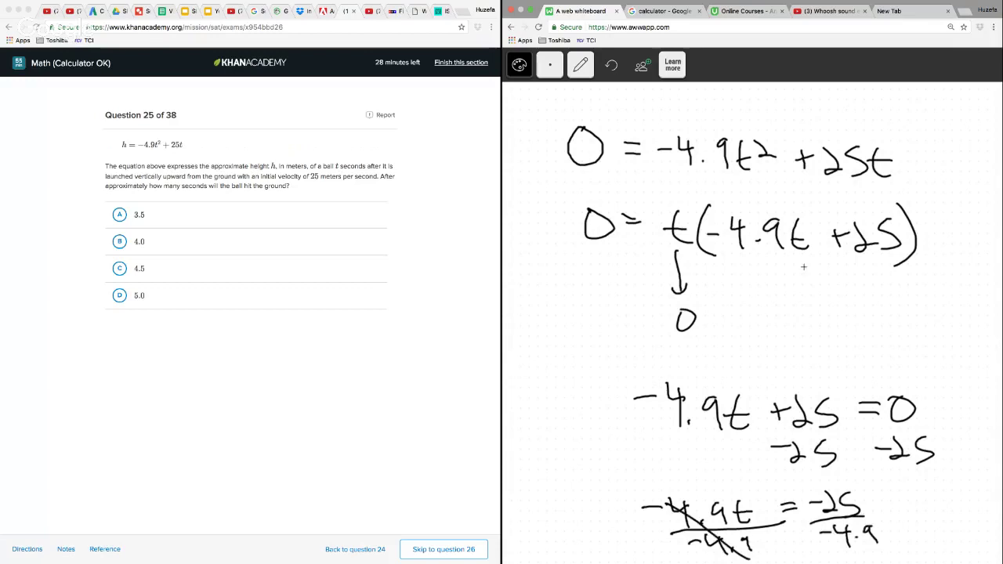
Switch to the Google calculator and compute 25 ÷ 4.9
{"action": "left_click", "coordinate": [666, 13]}
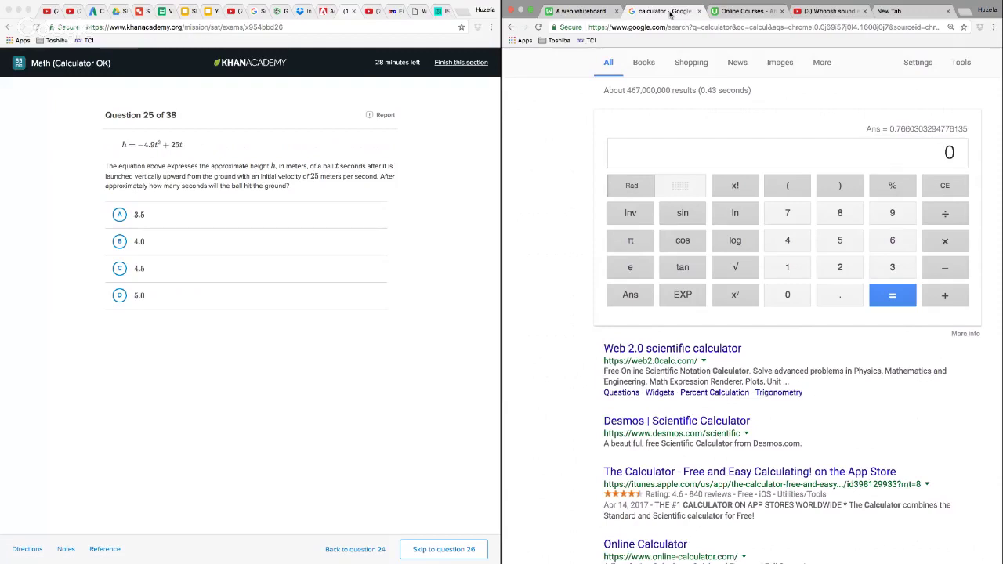
{"action": "type", "text": "25"}
{"action": "left_click", "coordinate": [934, 216]}
{"action": "left_click", "coordinate": [798, 249]}
{"action": "left_click", "coordinate": [841, 288]}
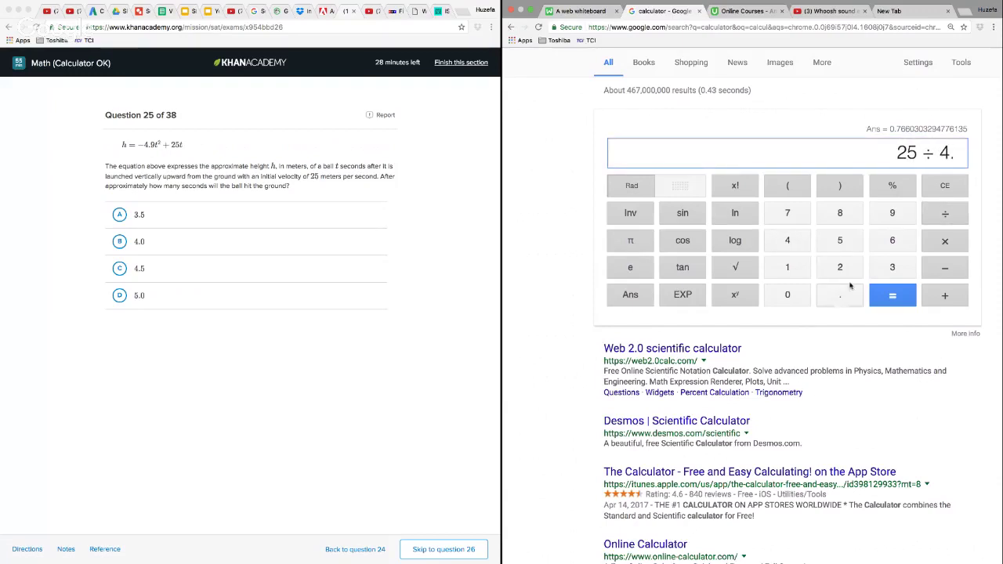
{"action": "left_click", "coordinate": [896, 216]}
{"action": "left_click", "coordinate": [890, 298]}
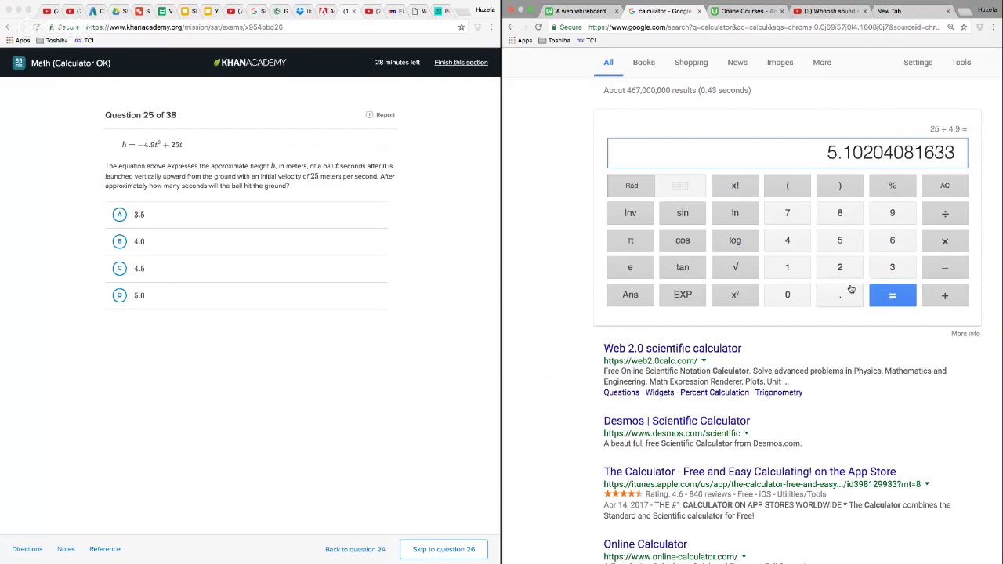
Answer question 25 with choice D, 5.0, and continue to question 26
{"action": "left_click", "coordinate": [123, 295]}
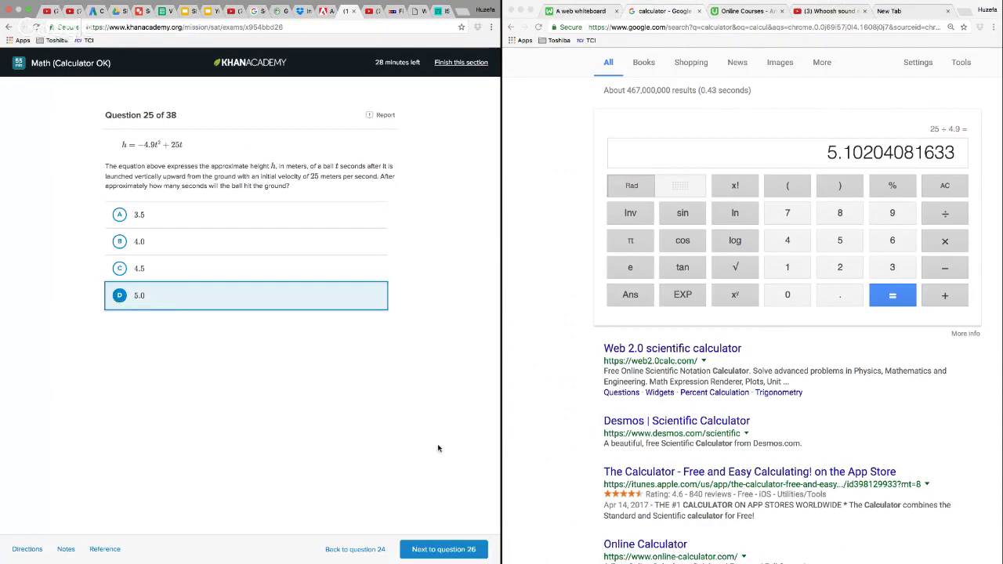
{"action": "left_click", "coordinate": [444, 547]}
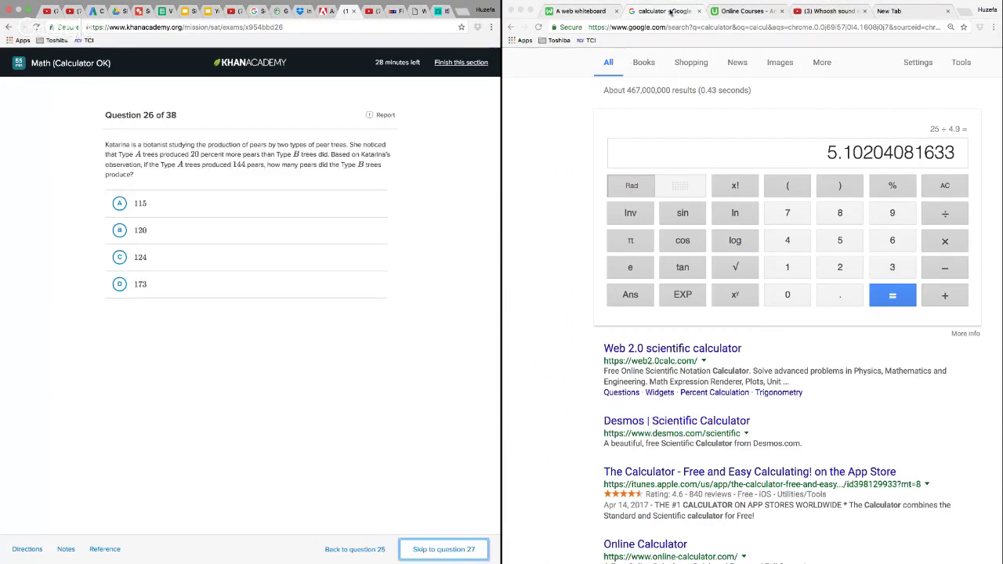
Return to the whiteboard and clear the page of the question 25 work
{"action": "left_click", "coordinate": [586, 12]}
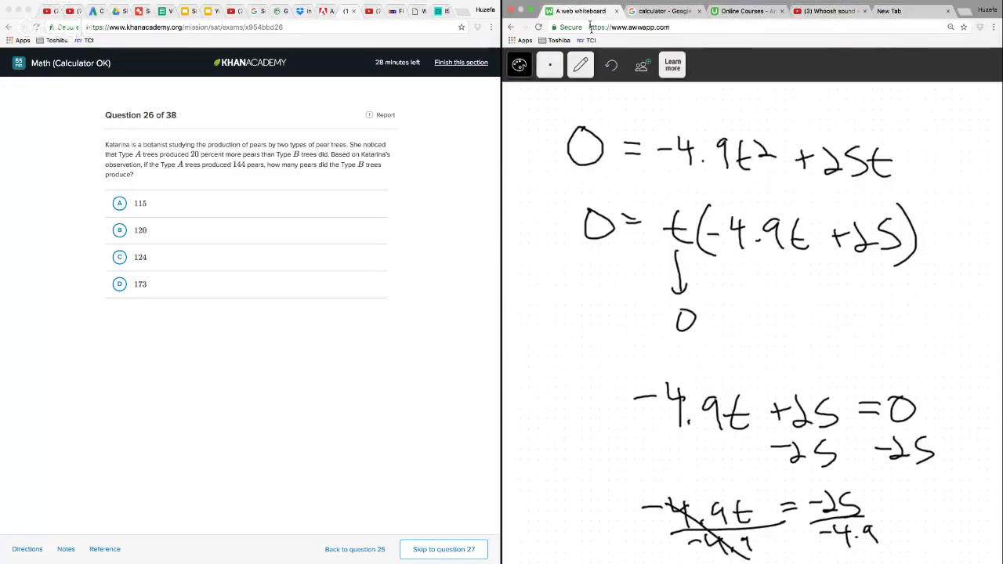
{"action": "left_click", "coordinate": [581, 64]}
{"action": "left_click", "coordinate": [581, 233]}
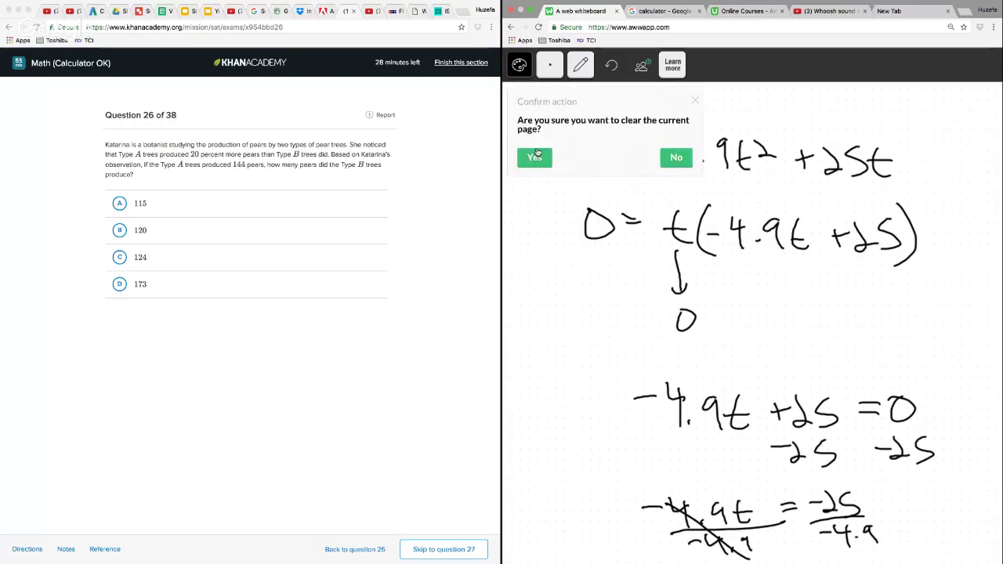
{"action": "left_click", "coordinate": [536, 156]}
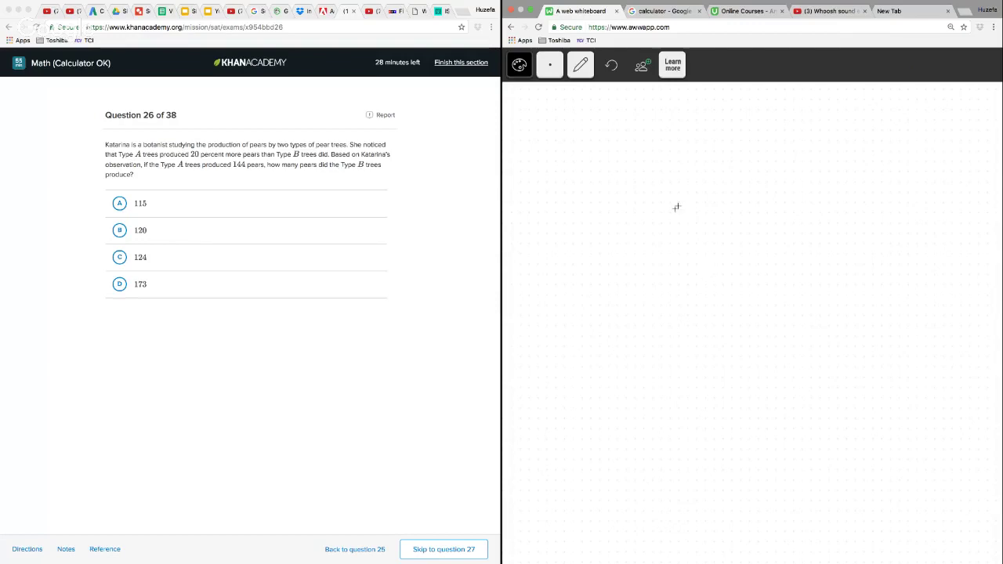
Write the equation A = 1.2B and, beneath it, 144 = 1.2B on the whiteboard
{"action": "mouse_move", "coordinate": [606, 160]}
{"action": "left_mouse_down"}
{"action": "mouse_move", "coordinate": [616, 127]}
{"action": "mouse_move", "coordinate": [635, 161]}
{"action": "mouse_move", "coordinate": [638, 145]}
{"action": "mouse_move", "coordinate": [680, 138]}
{"action": "mouse_move", "coordinate": [726, 169]}
{"action": "mouse_move", "coordinate": [774, 166]}
{"action": "mouse_move", "coordinate": [794, 132]}
{"action": "mouse_move", "coordinate": [797, 163]}
{"action": "left_mouse_up"}
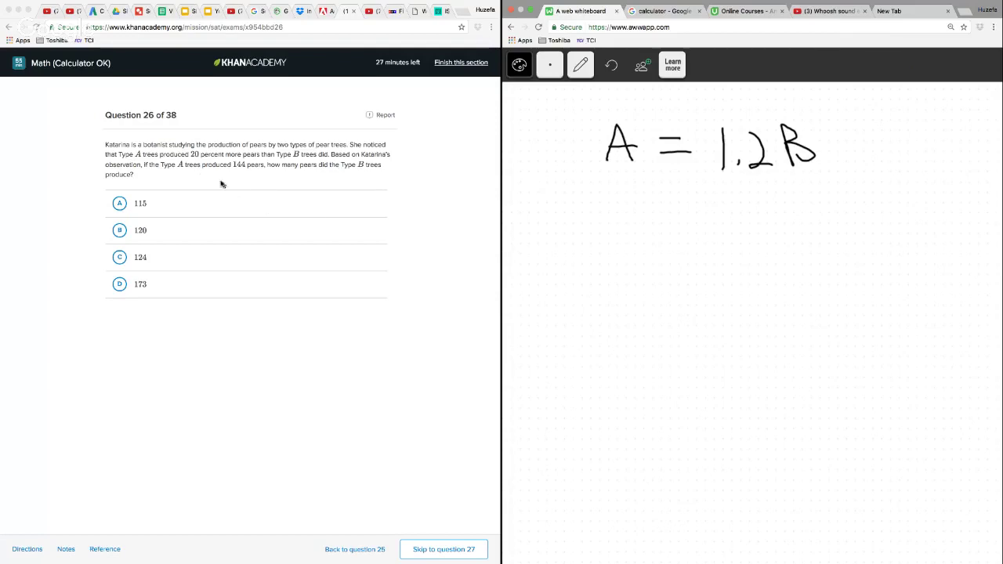
{"action": "left_click_drag", "start_coordinate": [605, 204], "coordinate": [612, 244]}
{"action": "mouse_move", "coordinate": [639, 205]}
{"action": "left_mouse_down"}
{"action": "mouse_move", "coordinate": [652, 225]}
{"action": "mouse_move", "coordinate": [648, 252]}
{"action": "left_mouse_up"}
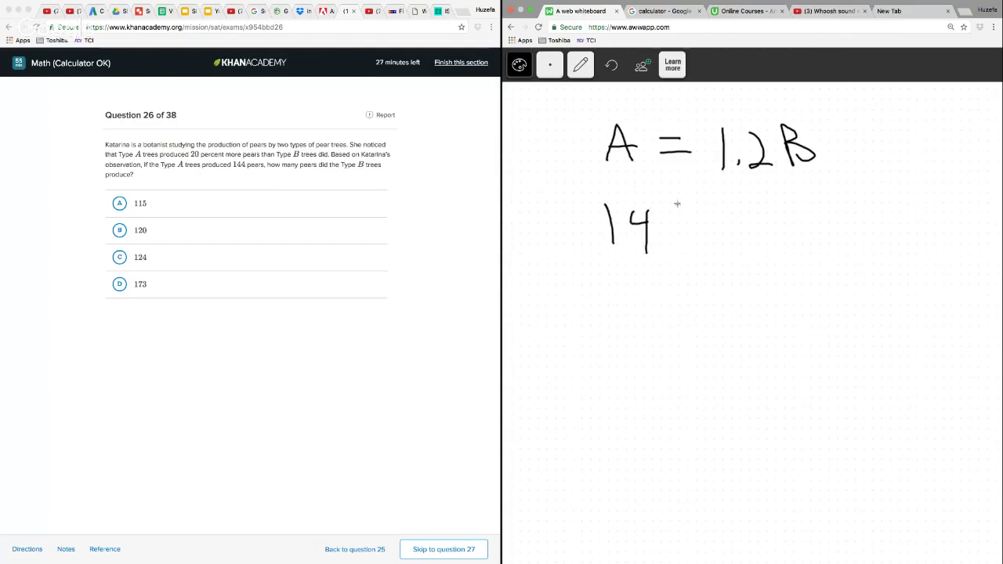
{"action": "left_click_drag", "start_coordinate": [679, 201], "coordinate": [696, 226]}
{"action": "left_click_drag", "start_coordinate": [686, 206], "coordinate": [687, 257]}
{"action": "left_click_drag", "start_coordinate": [719, 222], "coordinate": [746, 224]}
{"action": "mouse_move", "coordinate": [721, 237]}
{"action": "left_mouse_down"}
{"action": "mouse_move", "coordinate": [749, 235]}
{"action": "mouse_move", "coordinate": [777, 259]}
{"action": "left_mouse_up"}
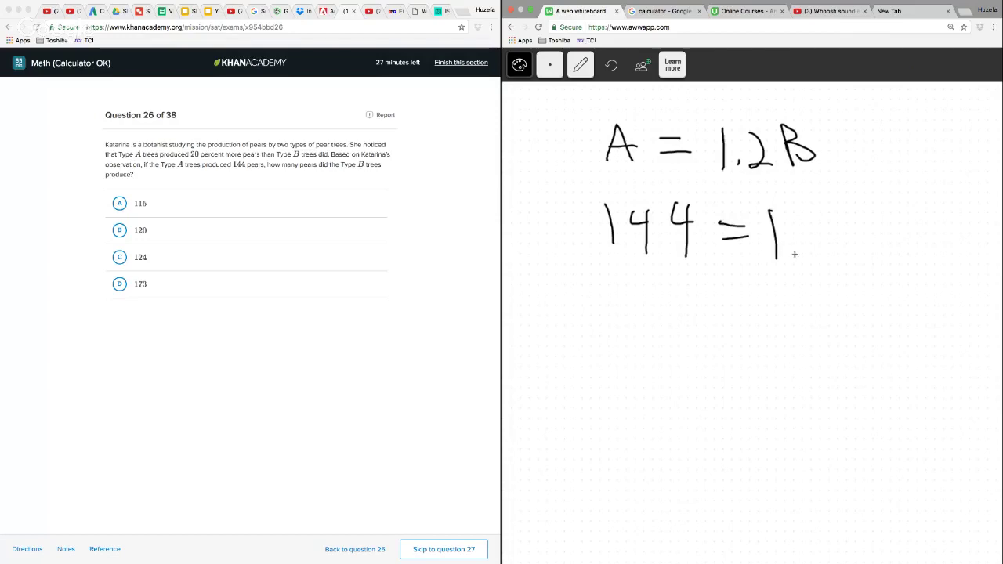
{"action": "left_click_drag", "start_coordinate": [805, 223], "coordinate": [831, 257]}
{"action": "left_click_drag", "start_coordinate": [836, 217], "coordinate": [839, 259]}
{"action": "left_click_drag", "start_coordinate": [838, 215], "coordinate": [842, 257]}
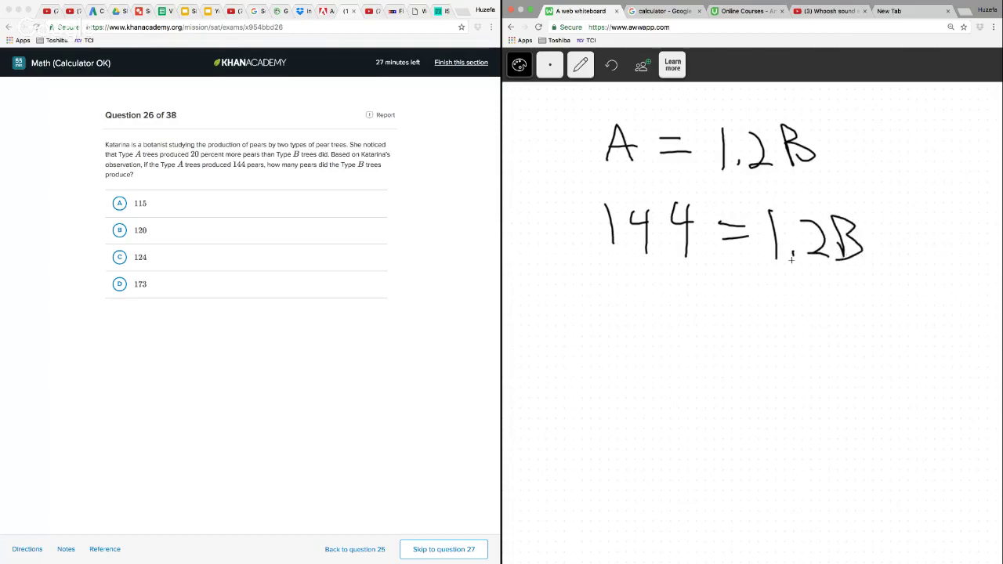
Divide both sides of 144 = 1.2B by 1.2 and cross out the 1.2 factors beside B
{"action": "left_click_drag", "start_coordinate": [756, 269], "coordinate": [873, 272]}
{"action": "left_click", "coordinate": [803, 316]}
{"action": "mouse_move", "coordinate": [784, 287]}
{"action": "left_mouse_down"}
{"action": "mouse_move", "coordinate": [787, 322]}
{"action": "mouse_move", "coordinate": [837, 323]}
{"action": "left_mouse_up"}
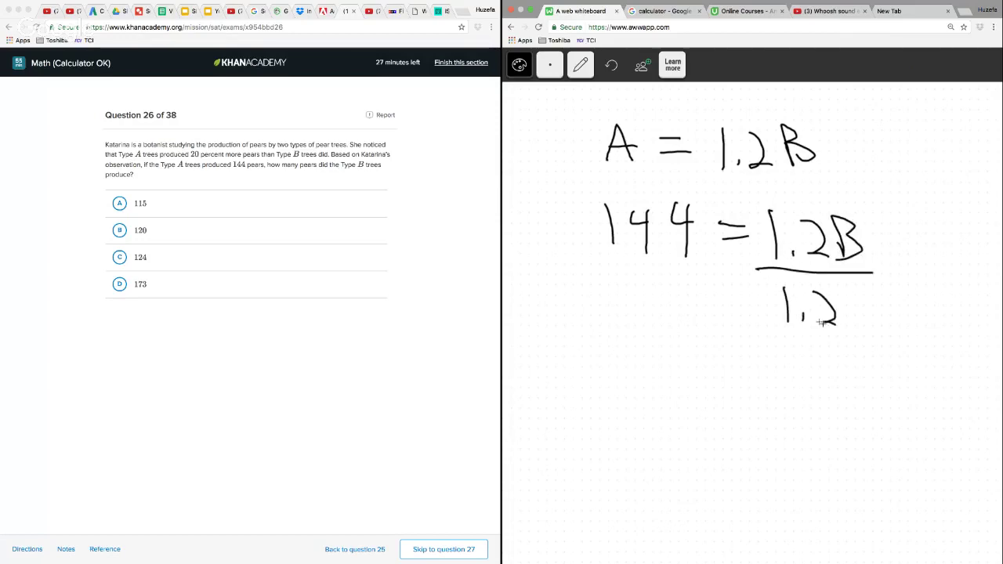
{"action": "left_click_drag", "start_coordinate": [590, 276], "coordinate": [707, 273]}
{"action": "left_click", "coordinate": [646, 322]}
{"action": "mouse_move", "coordinate": [624, 294]}
{"action": "left_mouse_down"}
{"action": "mouse_move", "coordinate": [625, 326]}
{"action": "mouse_move", "coordinate": [704, 323]}
{"action": "left_mouse_up"}
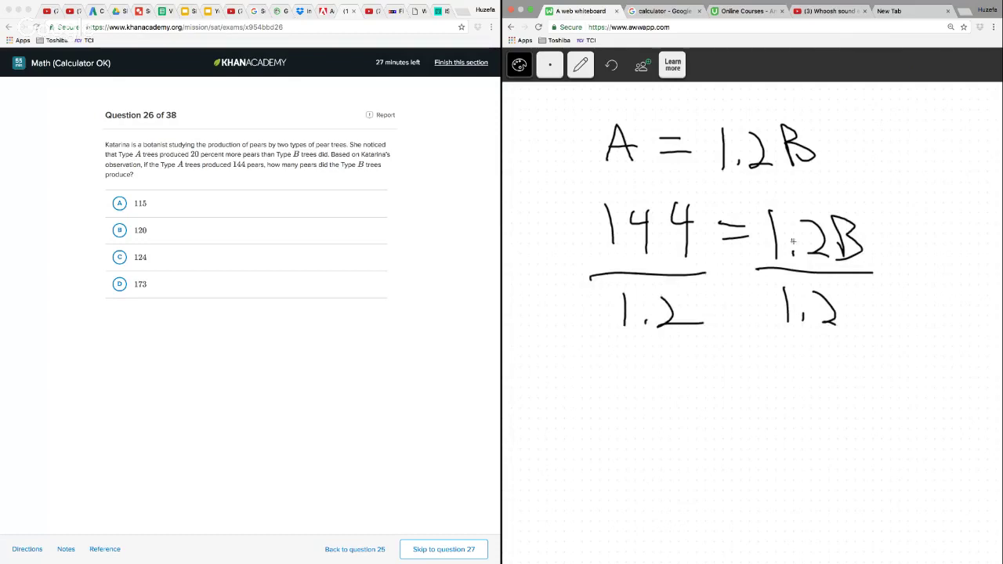
{"action": "left_click_drag", "start_coordinate": [803, 210], "coordinate": [772, 362]}
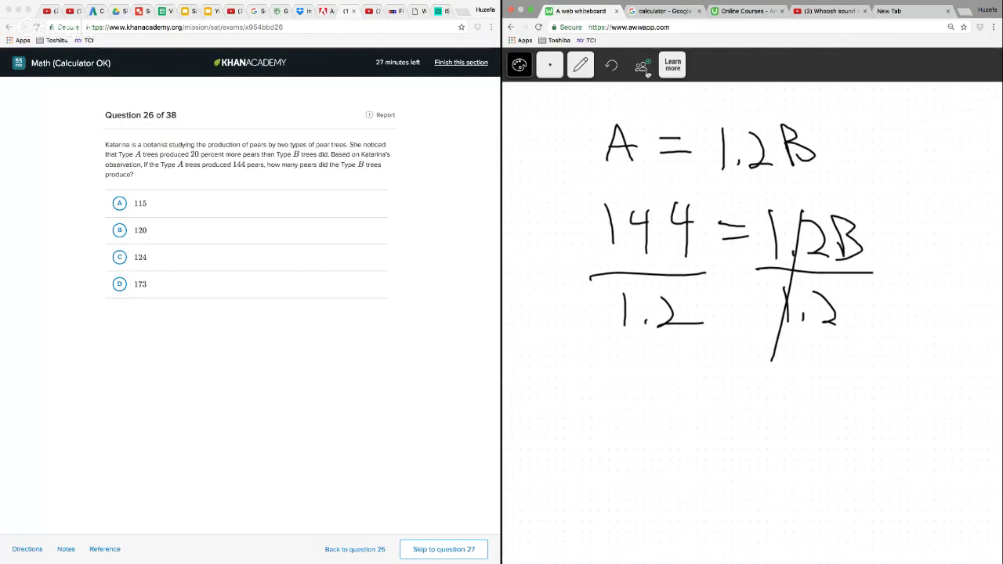
Compute 144 ÷ 1.2 in the Google calculator and return to the whiteboard
{"action": "left_click", "coordinate": [674, 13]}
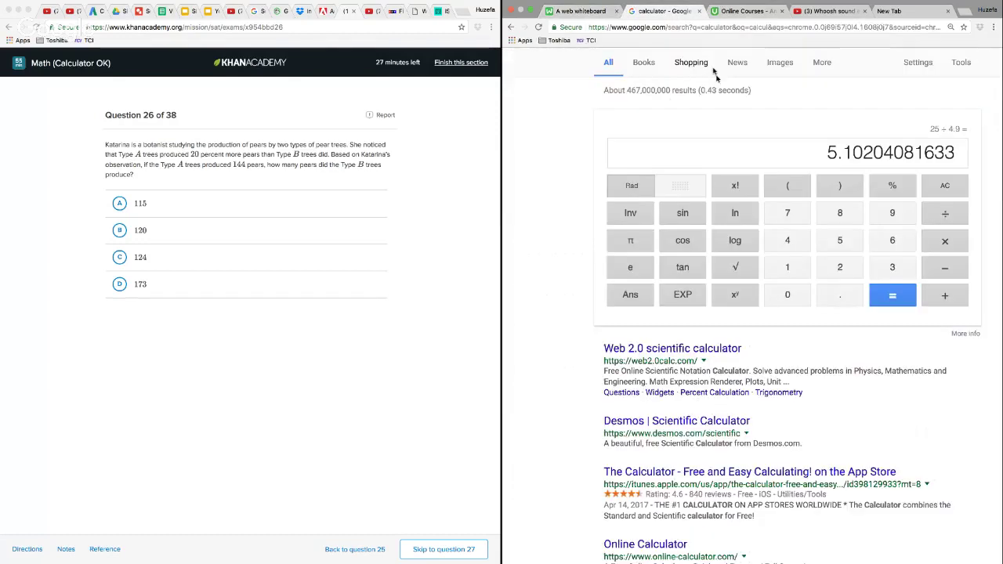
{"action": "type", "text": "144"}
{"action": "left_click", "coordinate": [941, 214]}
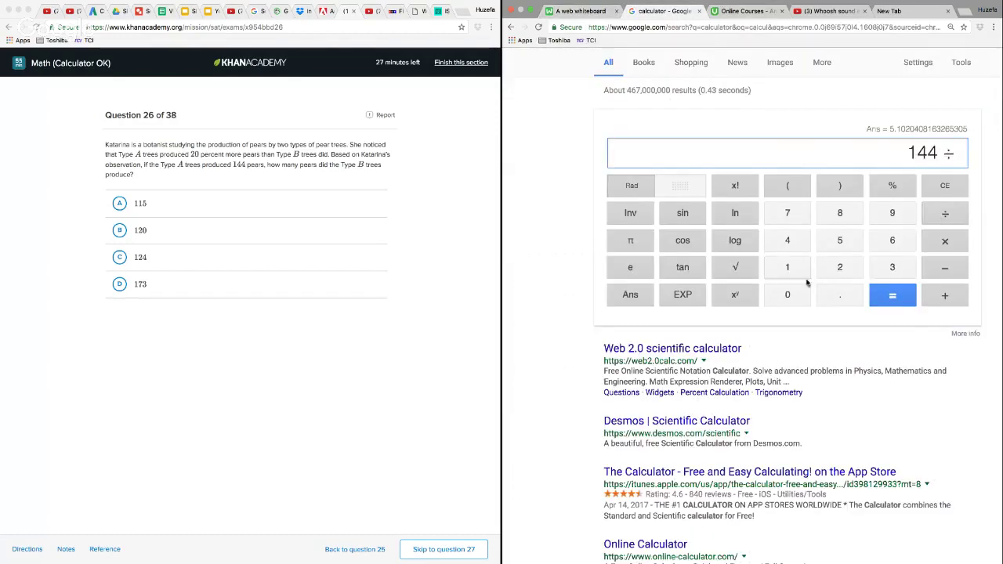
{"action": "left_click", "coordinate": [796, 270]}
{"action": "left_click", "coordinate": [827, 298]}
{"action": "left_click", "coordinate": [825, 272]}
{"action": "left_click", "coordinate": [894, 295]}
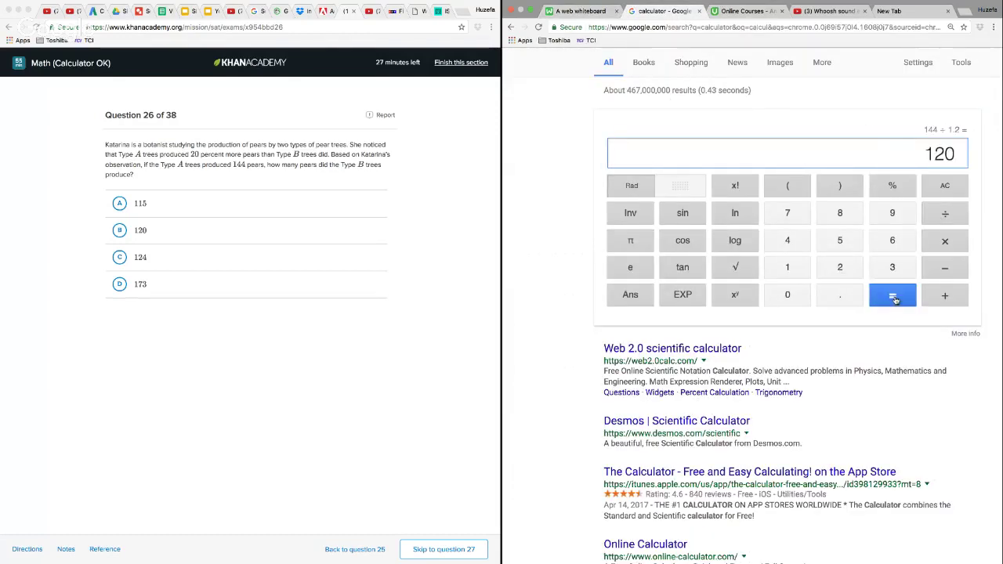
{"action": "left_click", "coordinate": [580, 11]}
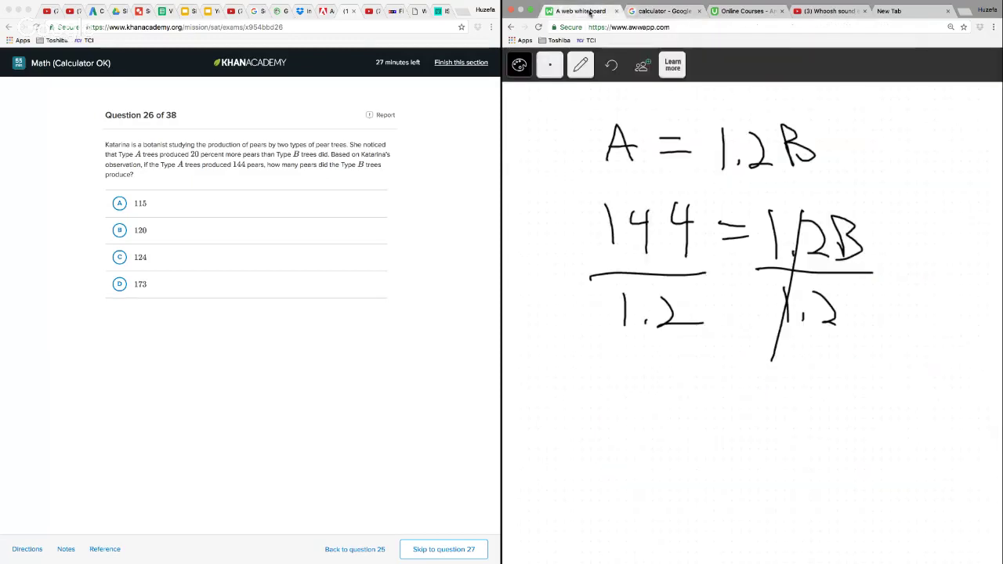
Answer question 26 with choice B, 120, and continue to question 27
{"action": "left_click", "coordinate": [119, 231]}
{"action": "left_click", "coordinate": [120, 231]}
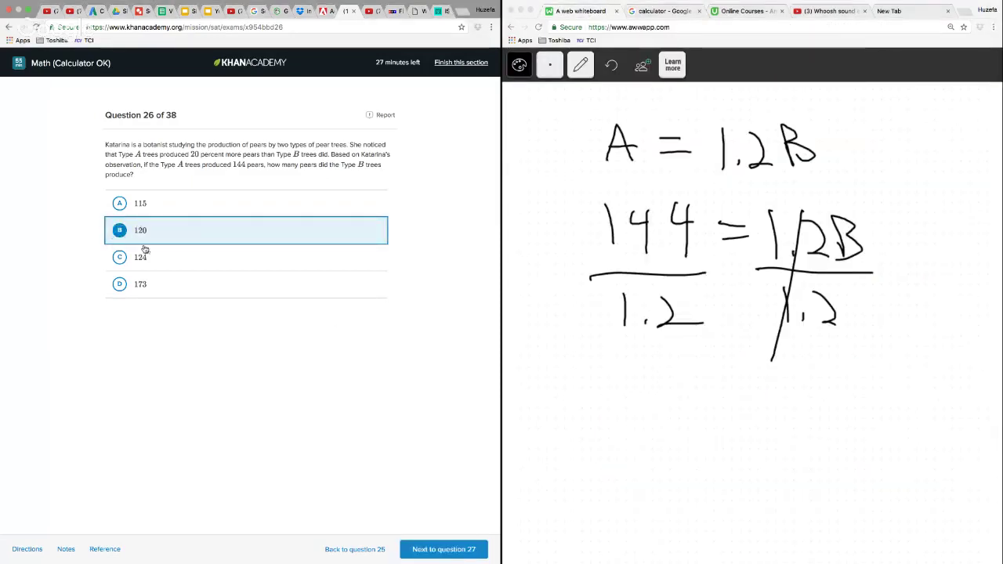
{"action": "left_click", "coordinate": [464, 549]}
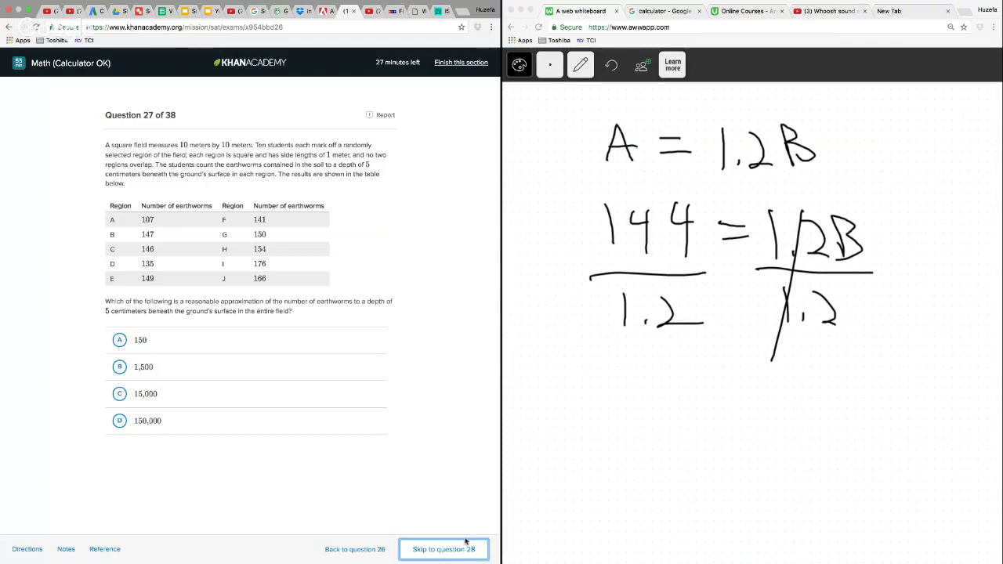
Clear the question 26 work from the whiteboard page
{"action": "left_click", "coordinate": [584, 76]}
{"action": "left_click", "coordinate": [577, 153]}
{"action": "mouse_move", "coordinate": [603, 102]}
{"action": "left_mouse_down"}
{"action": "mouse_move", "coordinate": [541, 212]}
{"action": "mouse_move", "coordinate": [867, 384]}
{"action": "mouse_move", "coordinate": [892, 107]}
{"action": "left_mouse_up"}
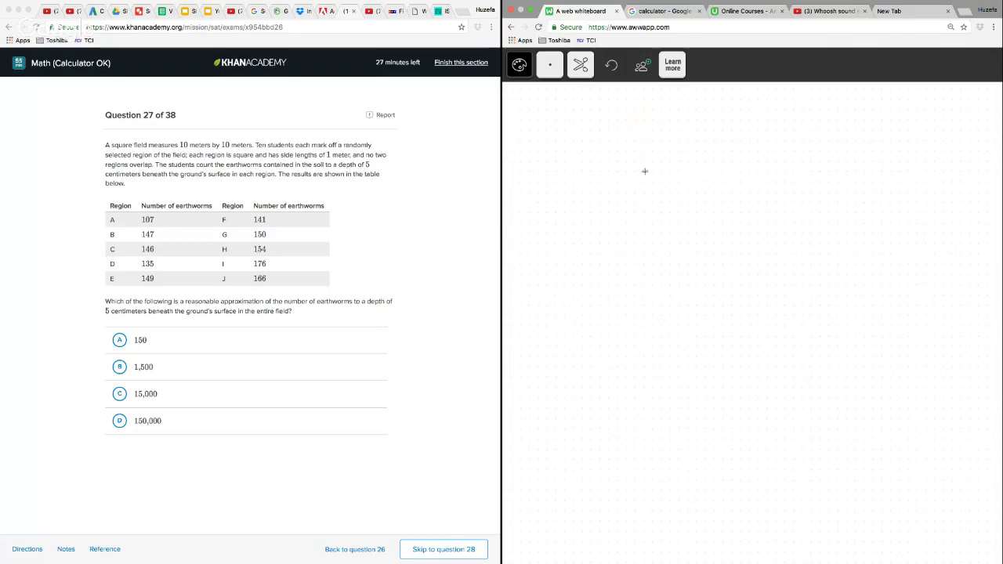
{"action": "left_click_drag", "start_coordinate": [635, 133], "coordinate": [637, 159]}
Draw a large square for the field with the pencil and label its left and bottom sides 10
{"action": "left_click", "coordinate": [581, 64]}
{"action": "left_click", "coordinate": [581, 92]}
{"action": "left_click_drag", "start_coordinate": [615, 123], "coordinate": [618, 275]}
{"action": "mouse_move", "coordinate": [617, 121]}
{"action": "left_mouse_down"}
{"action": "mouse_move", "coordinate": [785, 125]}
{"action": "mouse_move", "coordinate": [779, 277]}
{"action": "mouse_move", "coordinate": [618, 275]}
{"action": "left_mouse_up"}
{"action": "mouse_move", "coordinate": [580, 188]}
{"action": "left_mouse_down"}
{"action": "mouse_move", "coordinate": [580, 214]}
{"action": "mouse_move", "coordinate": [594, 193]}
{"action": "left_mouse_up"}
{"action": "left_click_drag", "start_coordinate": [694, 294], "coordinate": [693, 312]}
{"action": "left_click_drag", "start_coordinate": [708, 297], "coordinate": [709, 297]}
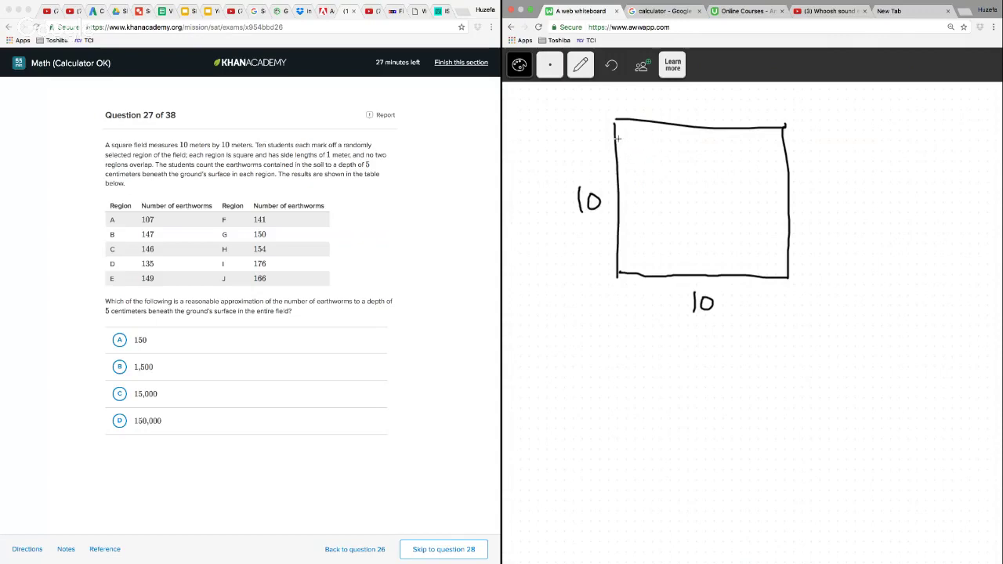
Draw ten small squares scattered inside the field to represent the students' marked regions
{"action": "mouse_move", "coordinate": [617, 139]}
{"action": "left_mouse_down"}
{"action": "mouse_move", "coordinate": [637, 140]}
{"action": "mouse_move", "coordinate": [637, 119]}
{"action": "left_mouse_up"}
{"action": "mouse_move", "coordinate": [743, 168]}
{"action": "left_mouse_down"}
{"action": "mouse_move", "coordinate": [748, 186]}
{"action": "mouse_move", "coordinate": [759, 174]}
{"action": "mouse_move", "coordinate": [743, 166]}
{"action": "left_mouse_up"}
{"action": "mouse_move", "coordinate": [634, 208]}
{"action": "left_mouse_down"}
{"action": "mouse_move", "coordinate": [654, 228]}
{"action": "mouse_move", "coordinate": [635, 210]}
{"action": "left_mouse_up"}
{"action": "mouse_move", "coordinate": [693, 247]}
{"action": "left_mouse_down"}
{"action": "mouse_move", "coordinate": [693, 263]}
{"action": "mouse_move", "coordinate": [709, 244]}
{"action": "mouse_move", "coordinate": [693, 246]}
{"action": "left_mouse_up"}
{"action": "mouse_move", "coordinate": [758, 250]}
{"action": "left_mouse_down"}
{"action": "mouse_move", "coordinate": [758, 264]}
{"action": "mouse_move", "coordinate": [780, 260]}
{"action": "mouse_move", "coordinate": [757, 253]}
{"action": "left_mouse_up"}
{"action": "mouse_move", "coordinate": [725, 223]}
{"action": "left_mouse_down"}
{"action": "mouse_move", "coordinate": [726, 239]}
{"action": "mouse_move", "coordinate": [725, 222]}
{"action": "left_mouse_up"}
{"action": "mouse_move", "coordinate": [694, 180]}
{"action": "left_mouse_down"}
{"action": "mouse_move", "coordinate": [716, 194]}
{"action": "mouse_move", "coordinate": [694, 182]}
{"action": "left_mouse_up"}
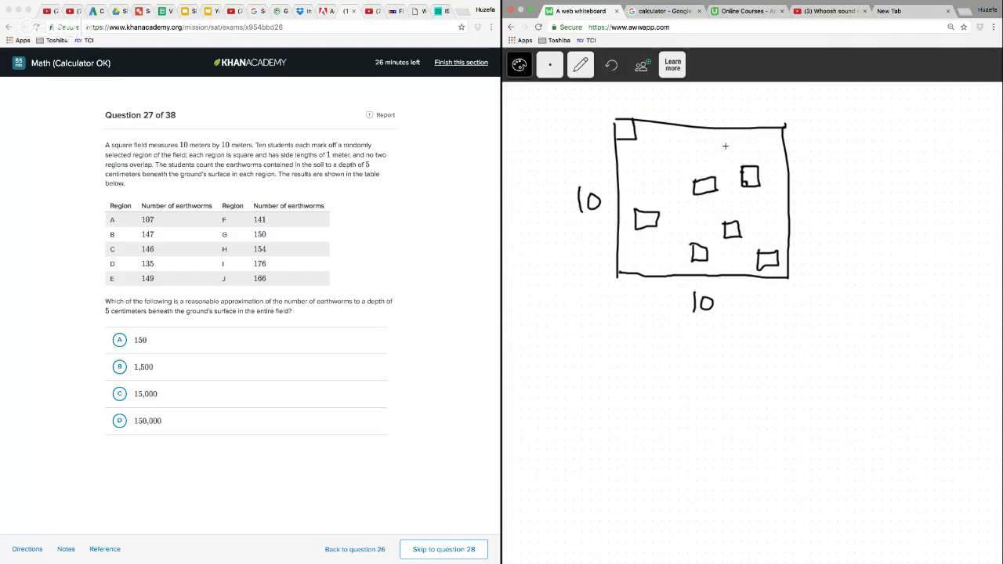
{"action": "mouse_move", "coordinate": [725, 146]}
{"action": "left_mouse_down"}
{"action": "mouse_move", "coordinate": [740, 159]}
{"action": "mouse_move", "coordinate": [726, 146]}
{"action": "left_mouse_up"}
{"action": "mouse_move", "coordinate": [678, 147]}
{"action": "left_mouse_down"}
{"action": "mouse_move", "coordinate": [678, 159]}
{"action": "mouse_move", "coordinate": [677, 149]}
{"action": "mouse_move", "coordinate": [632, 189]}
{"action": "mouse_move", "coordinate": [644, 174]}
{"action": "mouse_move", "coordinate": [631, 174]}
{"action": "left_mouse_up"}
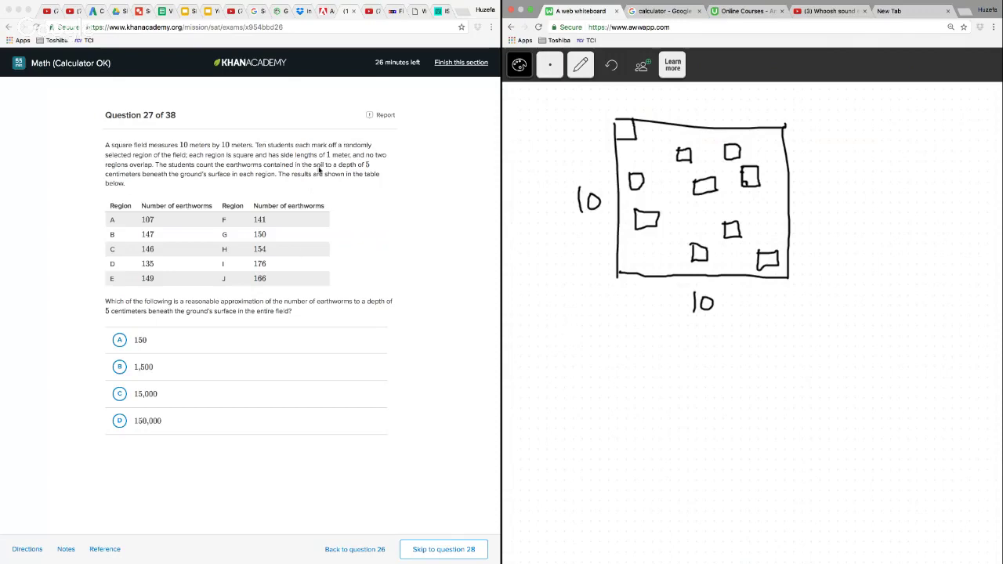
Note the −5 cm depth below the field and add the unit m to both 10 side labels
{"action": "left_click_drag", "start_coordinate": [558, 357], "coordinate": [602, 373]}
{"action": "left_click_drag", "start_coordinate": [606, 365], "coordinate": [622, 377]}
{"action": "left_click_drag", "start_coordinate": [721, 313], "coordinate": [739, 314]}
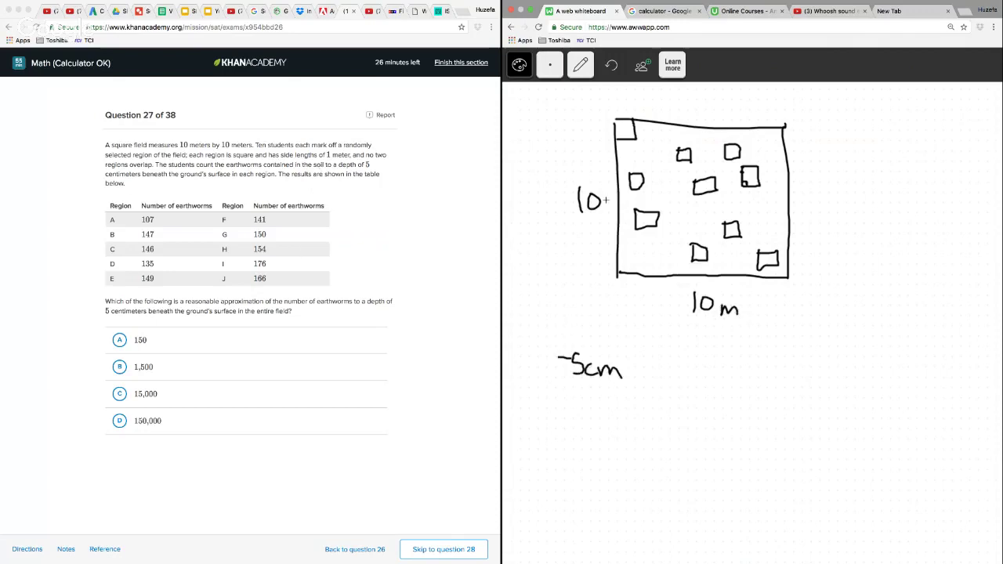
{"action": "left_click_drag", "start_coordinate": [601, 206], "coordinate": [615, 212]}
Write 10 m² with 100 m² beneath it and link them with an arrow labelled ×10
{"action": "mouse_move", "coordinate": [716, 375]}
{"action": "left_mouse_down"}
{"action": "mouse_move", "coordinate": [719, 412]}
{"action": "mouse_move", "coordinate": [734, 382]}
{"action": "mouse_move", "coordinate": [803, 403]}
{"action": "left_mouse_up"}
{"action": "mouse_move", "coordinate": [803, 365]}
{"action": "left_mouse_down"}
{"action": "mouse_move", "coordinate": [805, 385]}
{"action": "mouse_move", "coordinate": [823, 384]}
{"action": "left_mouse_up"}
{"action": "left_click_drag", "start_coordinate": [722, 473], "coordinate": [735, 497]}
{"action": "mouse_move", "coordinate": [749, 473]}
{"action": "left_mouse_down"}
{"action": "mouse_move", "coordinate": [826, 481]}
{"action": "mouse_move", "coordinate": [869, 464]}
{"action": "left_mouse_up"}
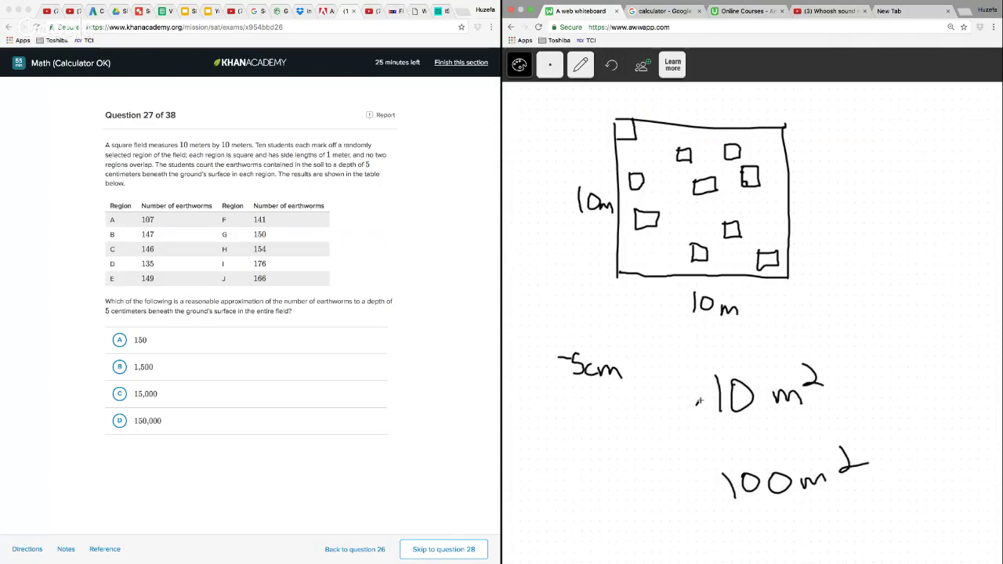
{"action": "mouse_move", "coordinate": [701, 400]}
{"action": "left_mouse_down"}
{"action": "mouse_move", "coordinate": [679, 462]}
{"action": "mouse_move", "coordinate": [709, 474]}
{"action": "left_mouse_up"}
{"action": "left_click_drag", "start_coordinate": [633, 434], "coordinate": [652, 451]}
{"action": "mouse_move", "coordinate": [649, 431]}
{"action": "left_mouse_down"}
{"action": "mouse_move", "coordinate": [638, 461]}
{"action": "mouse_move", "coordinate": [662, 432]}
{"action": "left_mouse_up"}
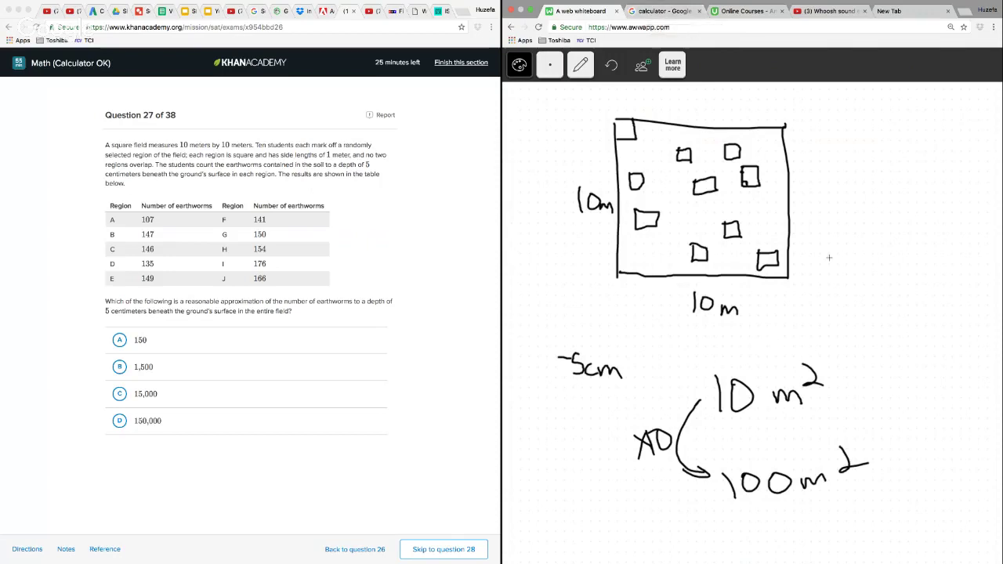
Switch to the Google calculator and enter the earthworm counts of regions A to D as 107 + 147 + 146 + 135
{"action": "left_click", "coordinate": [661, 13]}
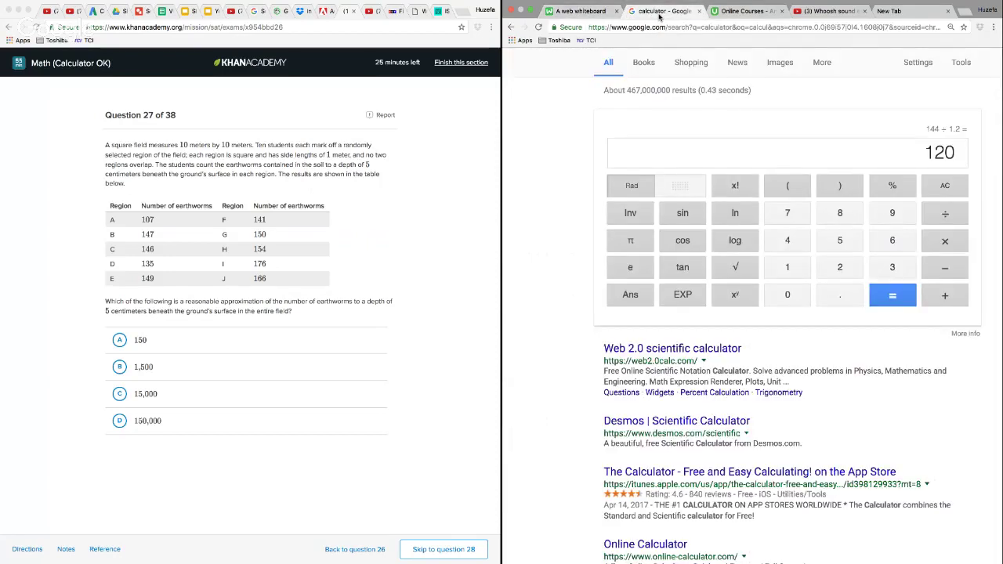
{"action": "type", "text": "107 "}
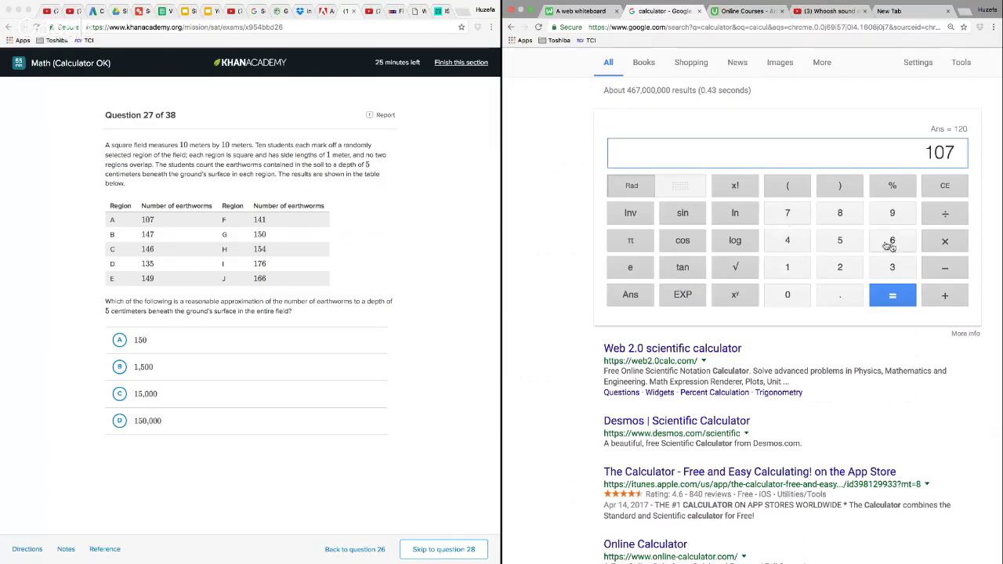
{"action": "type", "text": "+ 147"}
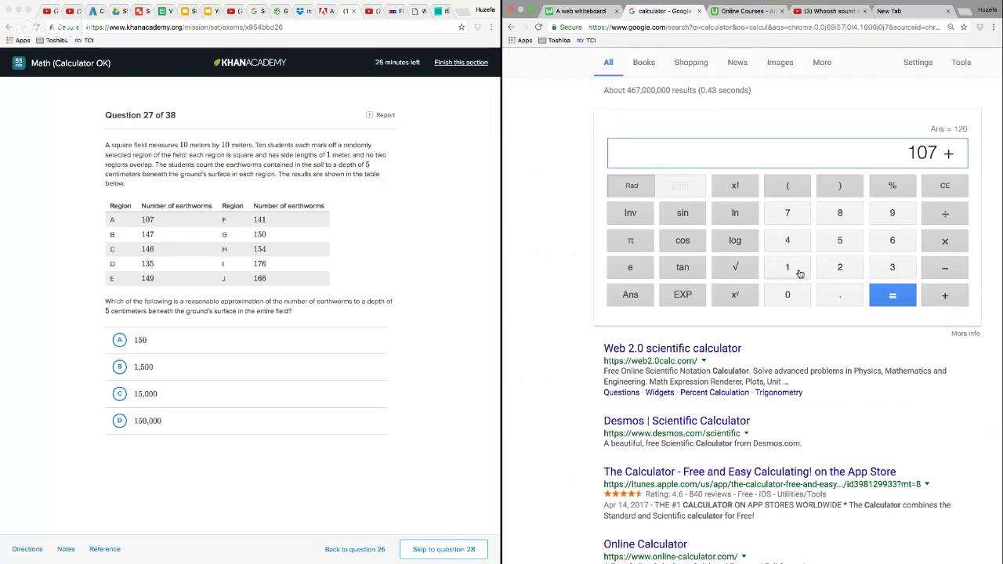
{"action": "left_click", "coordinate": [943, 297]}
{"action": "left_click", "coordinate": [788, 267]}
{"action": "left_click", "coordinate": [788, 240]}
{"action": "left_click", "coordinate": [895, 241]}
{"action": "left_click", "coordinate": [949, 297]}
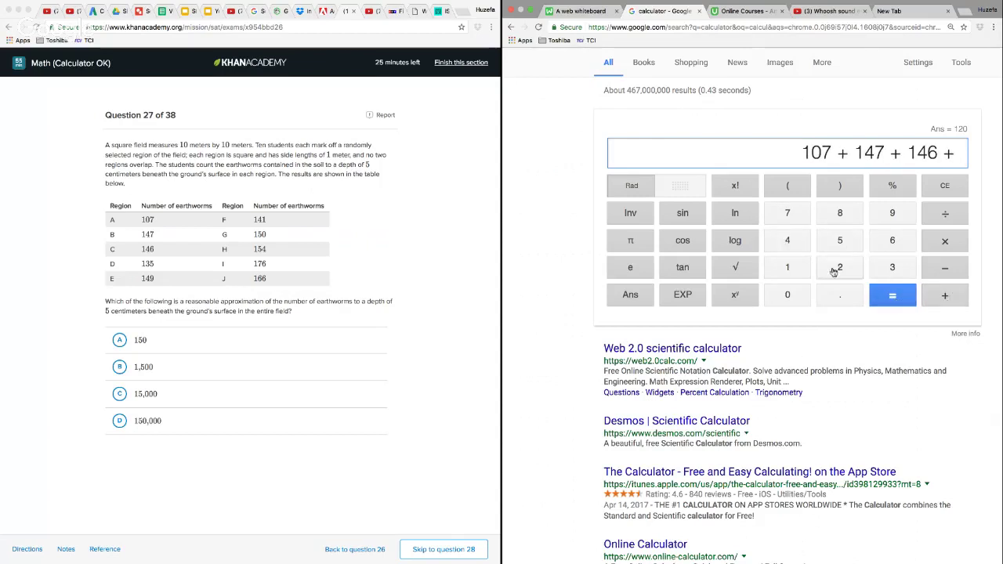
{"action": "left_click", "coordinate": [798, 270]}
{"action": "left_click", "coordinate": [892, 267]}
{"action": "left_click", "coordinate": [841, 241]}
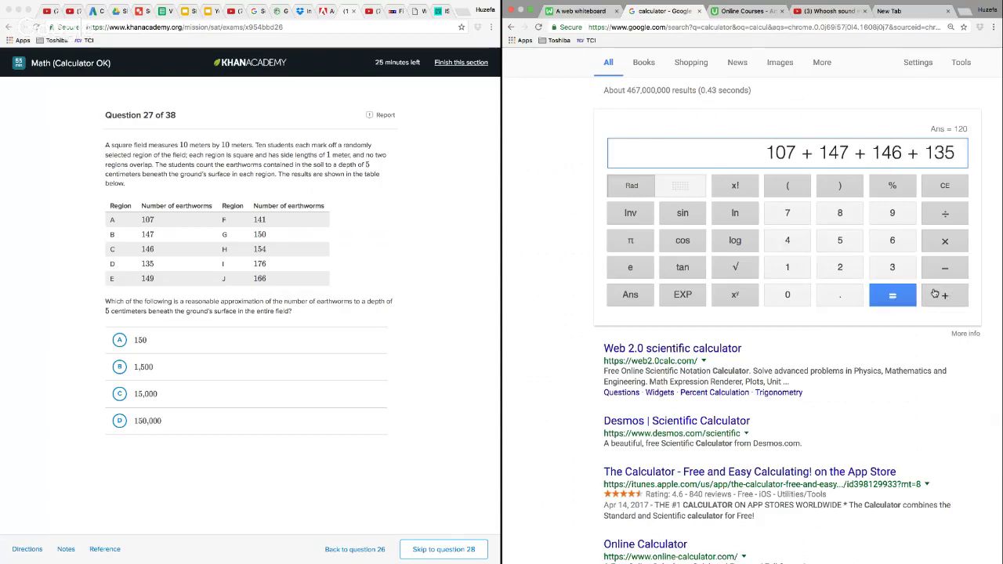
Extend the sum with the counts of regions E to G: 149, 141 and 150
{"action": "left_click", "coordinate": [944, 295]}
{"action": "left_click", "coordinate": [796, 268]}
{"action": "left_click", "coordinate": [789, 240]}
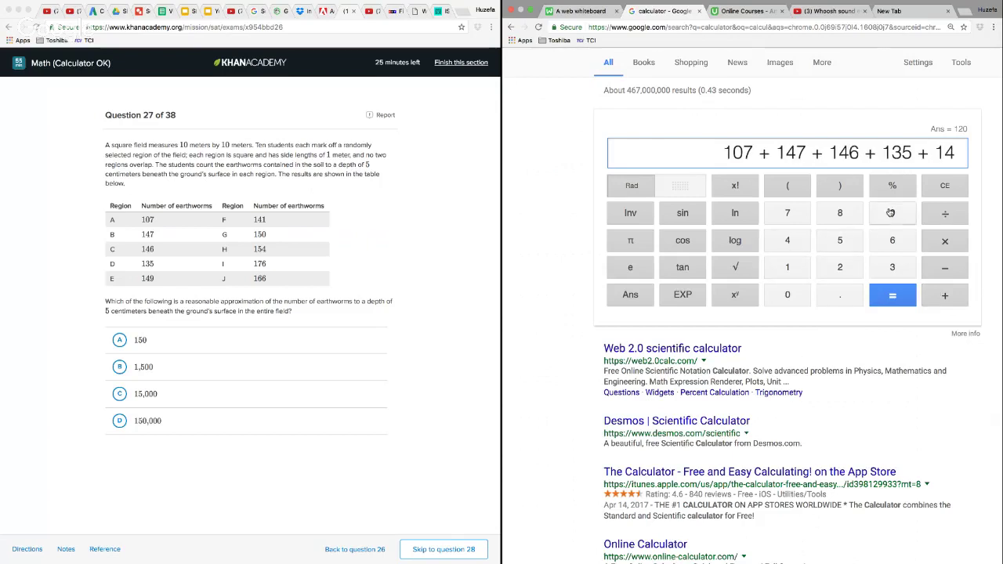
{"action": "left_click", "coordinate": [891, 212]}
{"action": "left_click", "coordinate": [955, 301]}
{"action": "left_click", "coordinate": [788, 269]}
{"action": "left_click", "coordinate": [789, 243]}
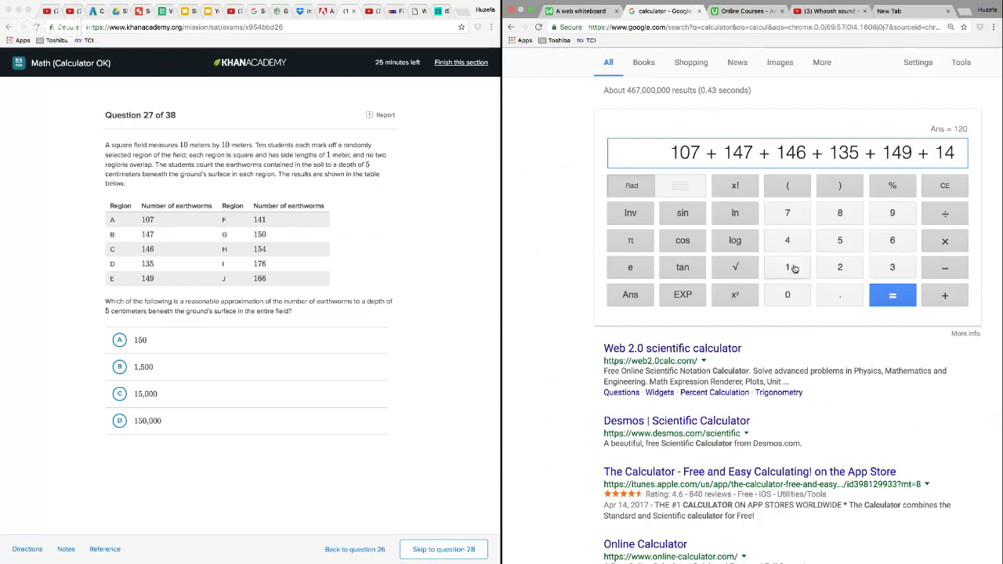
{"action": "left_click", "coordinate": [789, 268]}
{"action": "left_click", "coordinate": [945, 297]}
{"action": "left_click", "coordinate": [787, 268]}
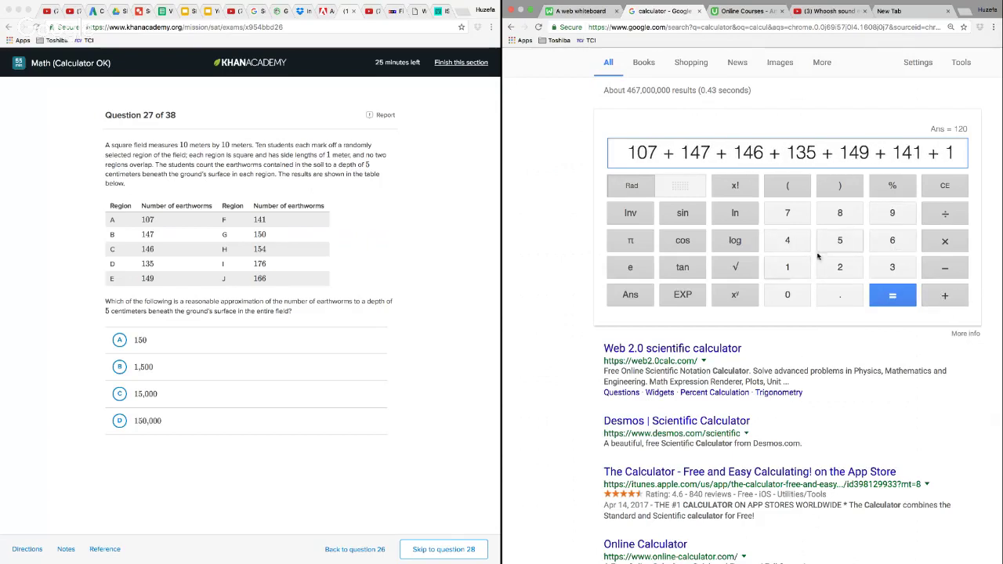
{"action": "left_click", "coordinate": [839, 241]}
{"action": "left_click", "coordinate": [788, 295]}
Add the counts of regions H to J, 154, 176 and 166, and calculate the total
{"action": "left_click", "coordinate": [947, 298]}
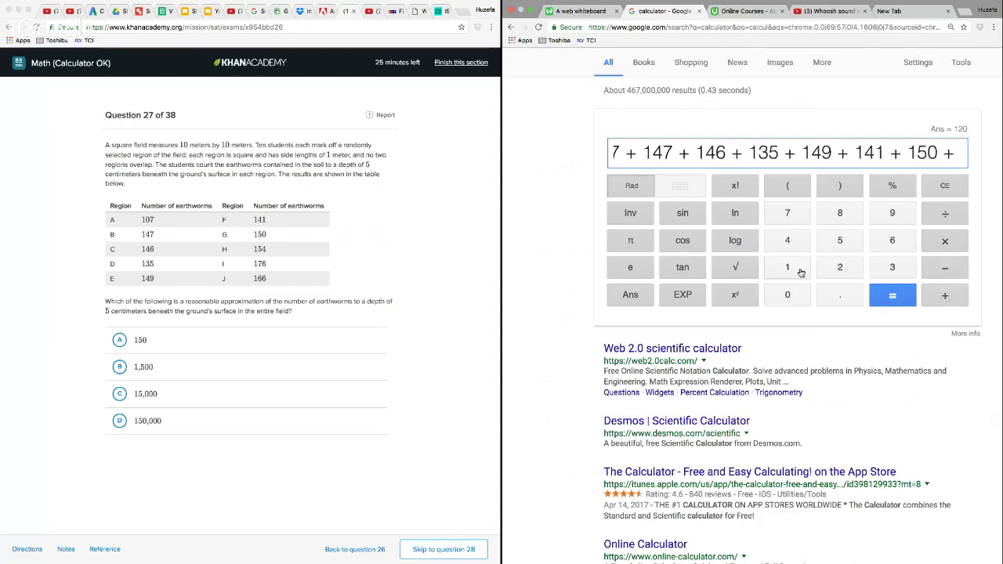
{"action": "left_click", "coordinate": [798, 270]}
{"action": "left_click", "coordinate": [839, 241]}
{"action": "left_click", "coordinate": [788, 243]}
{"action": "left_click", "coordinate": [945, 297]}
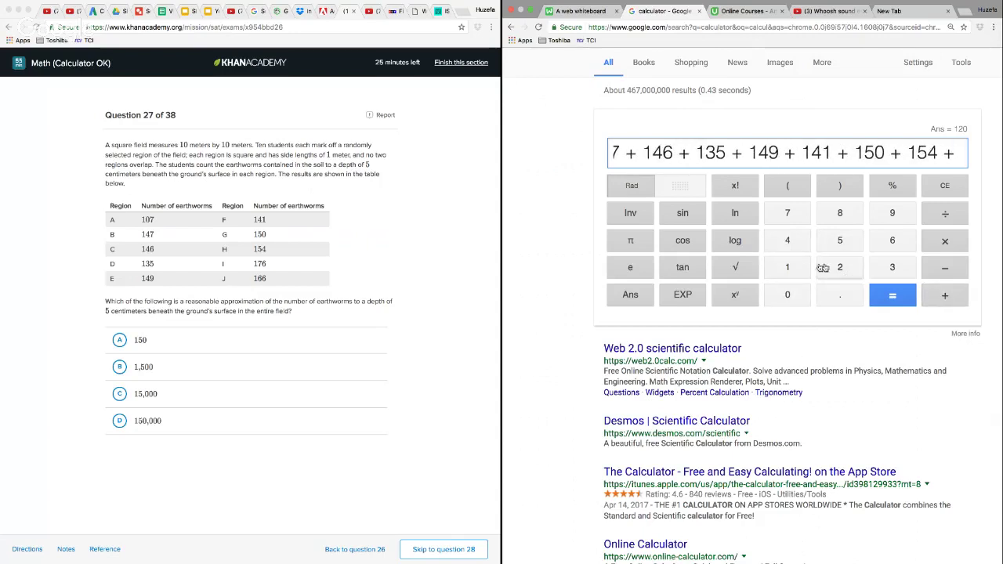
{"action": "left_click", "coordinate": [791, 267]}
{"action": "left_click", "coordinate": [794, 217]}
{"action": "left_click", "coordinate": [892, 241]}
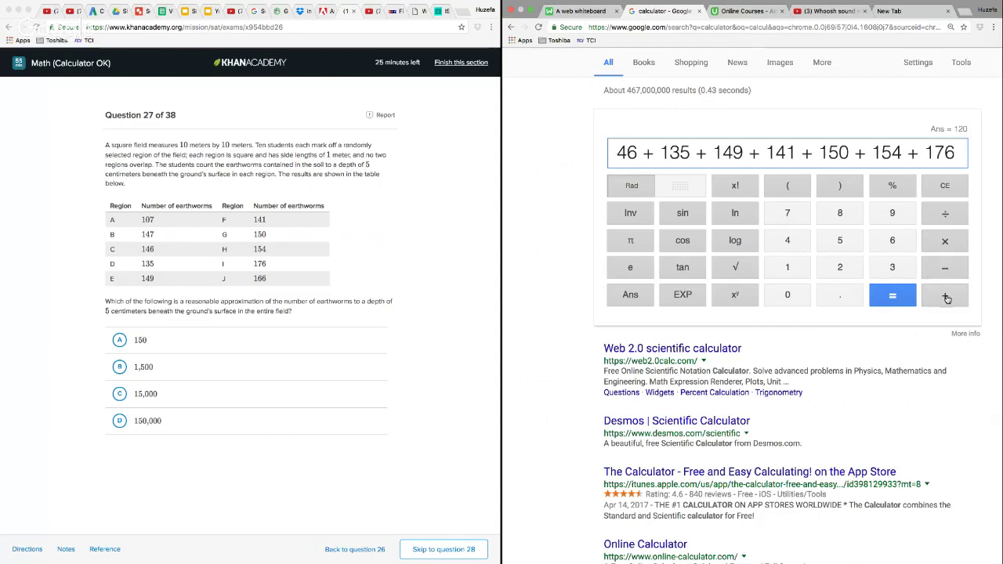
{"action": "left_click", "coordinate": [945, 297]}
{"action": "left_click", "coordinate": [808, 267]}
{"action": "left_click", "coordinate": [892, 241]}
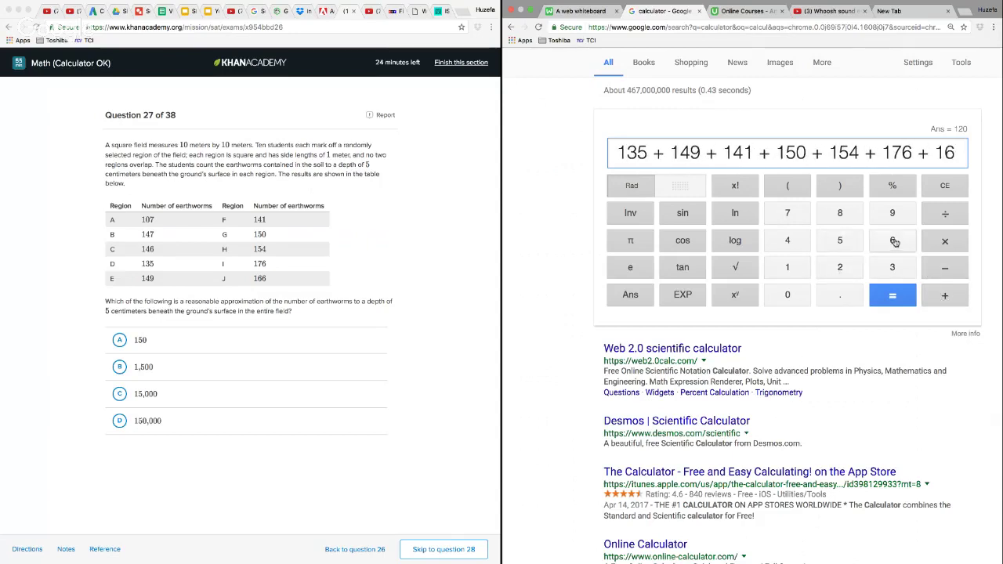
{"action": "left_click", "coordinate": [893, 242]}
{"action": "left_click", "coordinate": [892, 295]}
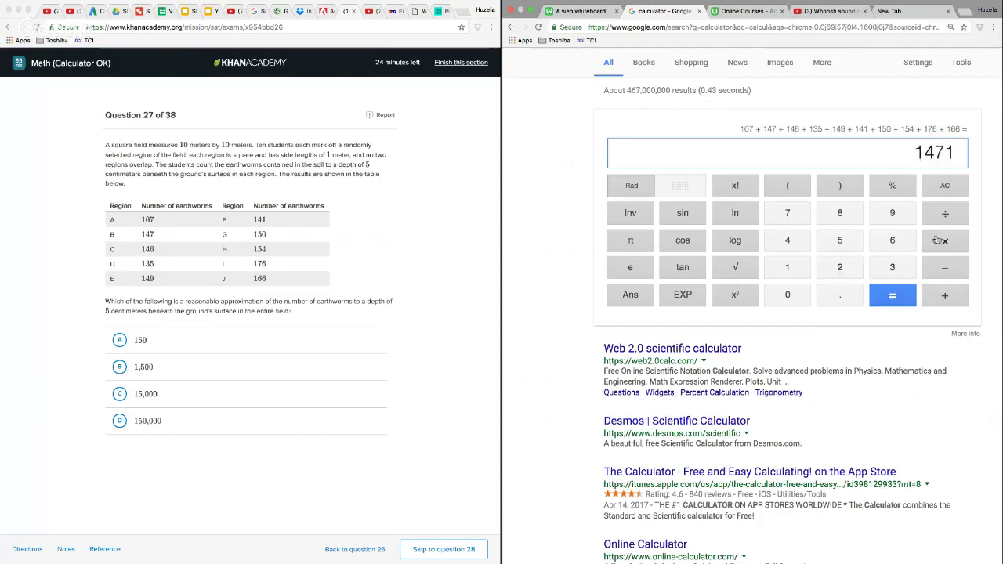
Multiply the earthworm total by 10 to estimate the count for the entire field
{"action": "left_click", "coordinate": [944, 243]}
{"action": "left_click", "coordinate": [788, 268]}
{"action": "left_click", "coordinate": [788, 296]}
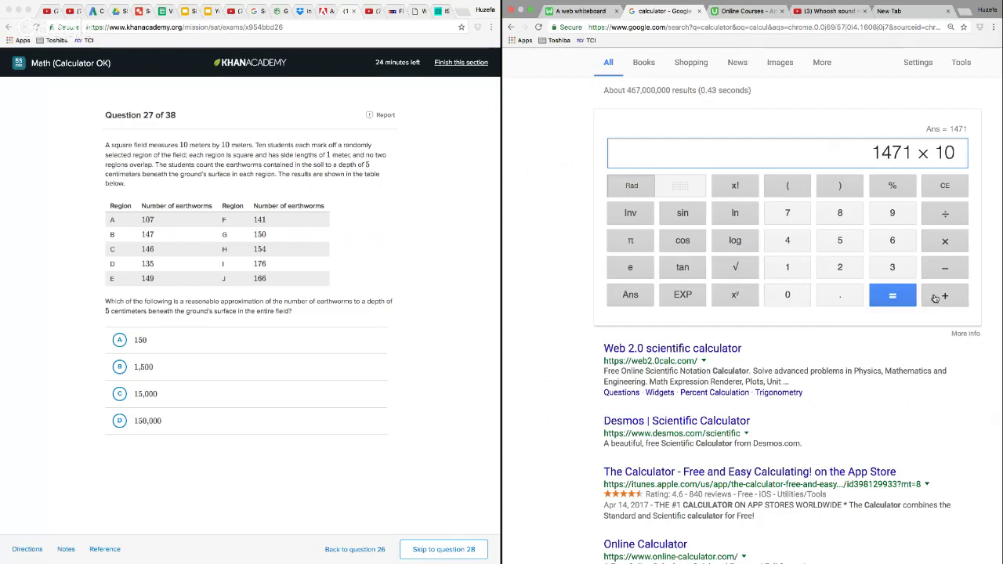
{"action": "left_click", "coordinate": [893, 295]}
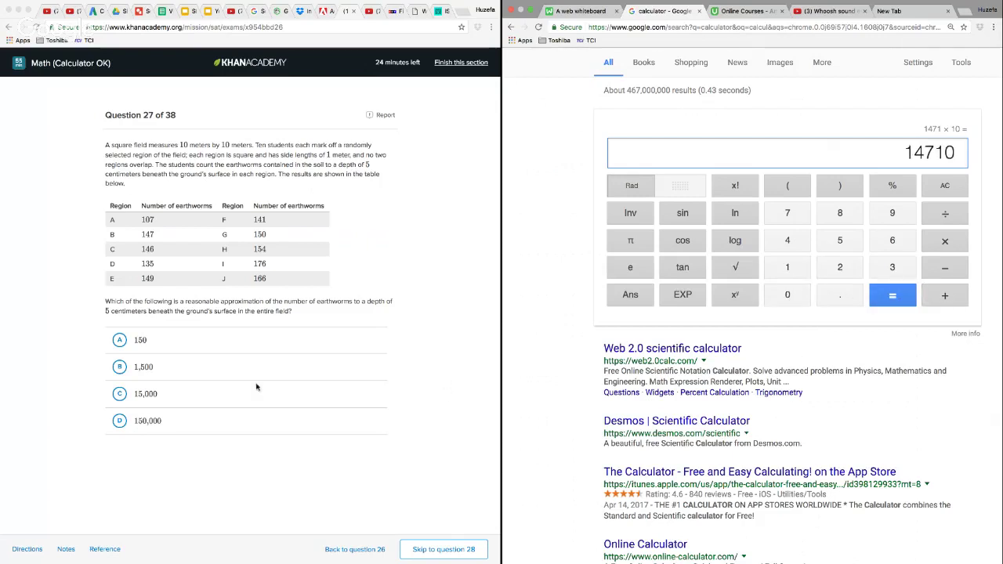
Answer question 27 with choice C, 15,000, and advance to question 28
{"action": "left_click", "coordinate": [133, 395]}
{"action": "left_click", "coordinate": [123, 397]}
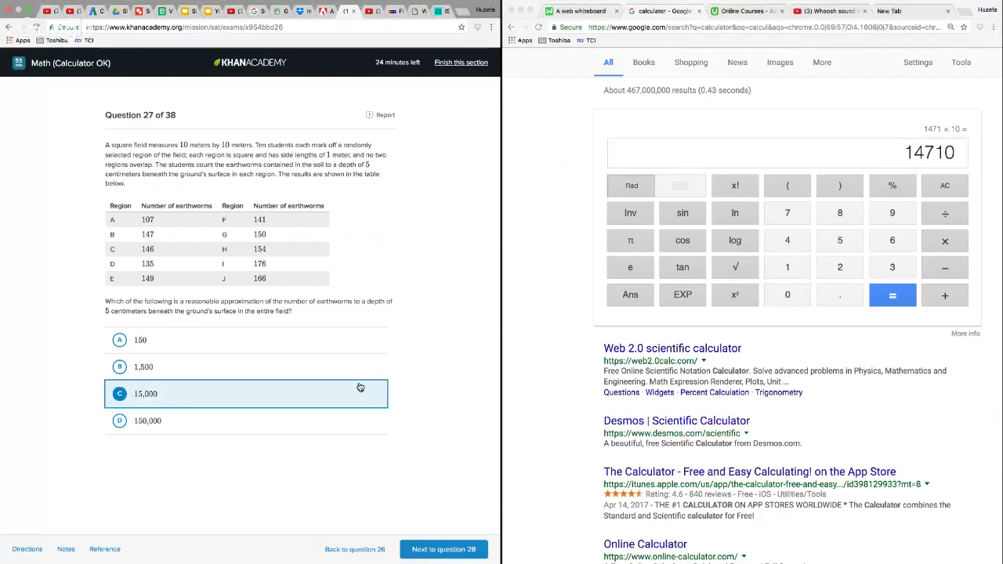
{"action": "left_click", "coordinate": [439, 546]}
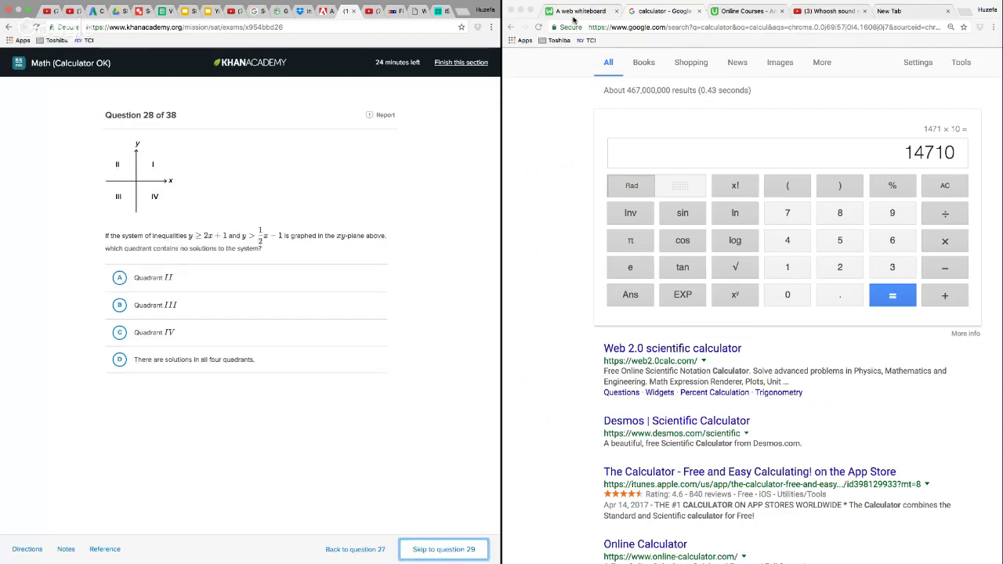
Switch to the web whiteboard, erase the whole field sketch with its area notes, and reselect the pencil
{"action": "left_click", "coordinate": [578, 11]}
{"action": "left_click", "coordinate": [580, 64]}
{"action": "left_click", "coordinate": [582, 227]}
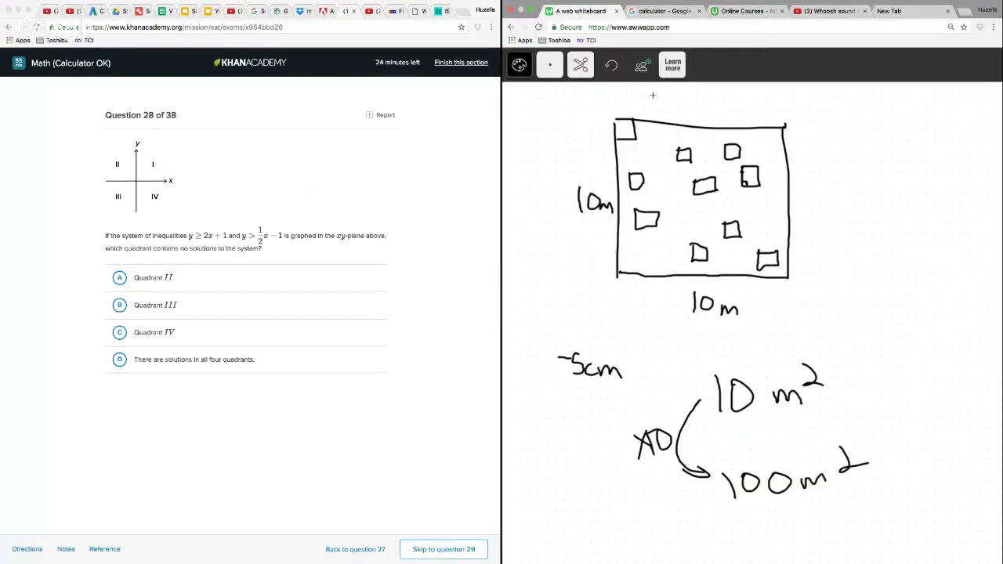
{"action": "mouse_move", "coordinate": [653, 94]}
{"action": "left_mouse_down"}
{"action": "mouse_move", "coordinate": [528, 261]}
{"action": "mouse_move", "coordinate": [767, 557]}
{"action": "mouse_move", "coordinate": [752, 561]}
{"action": "left_mouse_up"}
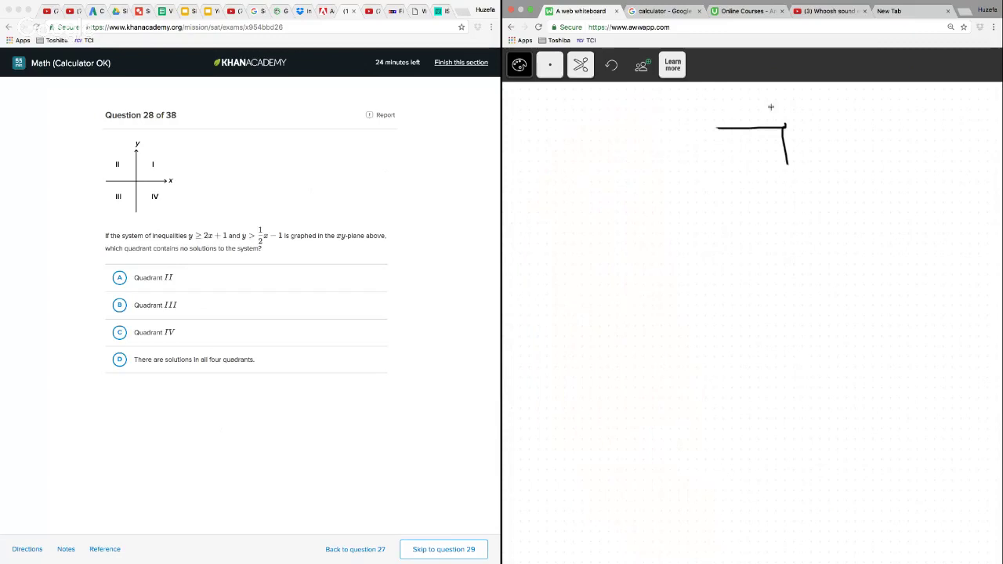
{"action": "mouse_move", "coordinate": [771, 92]}
{"action": "left_mouse_down"}
{"action": "mouse_move", "coordinate": [901, 180]}
{"action": "mouse_move", "coordinate": [772, 90]}
{"action": "left_mouse_up"}
{"action": "left_click", "coordinate": [580, 64]}
{"action": "left_click", "coordinate": [581, 128]}
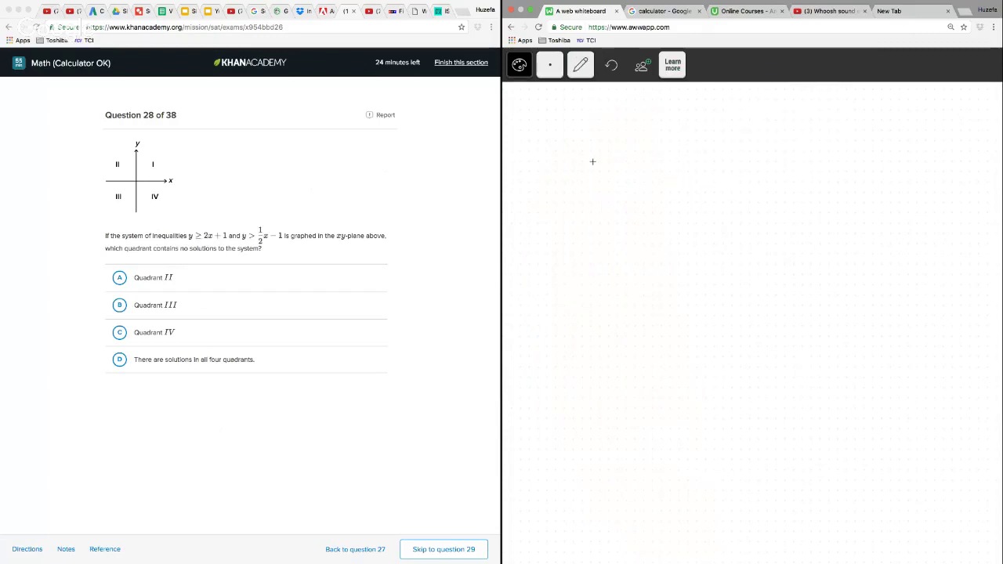
Handwrite the first inequality, y ≥ 2x + 1, near the upper edge of the blank whiteboard
{"action": "mouse_move", "coordinate": [575, 128]}
{"action": "left_mouse_down"}
{"action": "mouse_move", "coordinate": [598, 159]}
{"action": "mouse_move", "coordinate": [582, 168]}
{"action": "left_mouse_up"}
{"action": "mouse_move", "coordinate": [617, 128]}
{"action": "left_mouse_down"}
{"action": "mouse_move", "coordinate": [639, 140]}
{"action": "mouse_move", "coordinate": [618, 149]}
{"action": "left_mouse_up"}
{"action": "left_click_drag", "start_coordinate": [617, 157], "coordinate": [714, 156]}
{"action": "left_click_drag", "start_coordinate": [711, 139], "coordinate": [691, 156]}
{"action": "mouse_move", "coordinate": [730, 130]}
{"action": "left_mouse_down"}
{"action": "mouse_move", "coordinate": [731, 152]}
{"action": "mouse_move", "coordinate": [742, 140]}
{"action": "mouse_move", "coordinate": [777, 157]}
{"action": "left_mouse_up"}
Handwrite the second inequality as y ≥ 1/2 x − 1 below the first one
{"action": "mouse_move", "coordinate": [586, 212]}
{"action": "left_mouse_down"}
{"action": "mouse_move", "coordinate": [607, 220]}
{"action": "mouse_move", "coordinate": [609, 246]}
{"action": "left_mouse_up"}
{"action": "mouse_move", "coordinate": [632, 213]}
{"action": "left_mouse_down"}
{"action": "mouse_move", "coordinate": [635, 229]}
{"action": "mouse_move", "coordinate": [657, 235]}
{"action": "left_mouse_up"}
{"action": "left_click_drag", "start_coordinate": [684, 199], "coordinate": [689, 220]}
{"action": "mouse_move", "coordinate": [679, 228]}
{"action": "left_mouse_down"}
{"action": "mouse_move", "coordinate": [698, 228]}
{"action": "mouse_move", "coordinate": [707, 255]}
{"action": "mouse_move", "coordinate": [734, 242]}
{"action": "left_mouse_up"}
{"action": "mouse_move", "coordinate": [733, 224]}
{"action": "left_mouse_down"}
{"action": "mouse_move", "coordinate": [715, 243]}
{"action": "mouse_move", "coordinate": [767, 229]}
{"action": "left_mouse_up"}
{"action": "left_click_drag", "start_coordinate": [771, 213], "coordinate": [781, 246]}
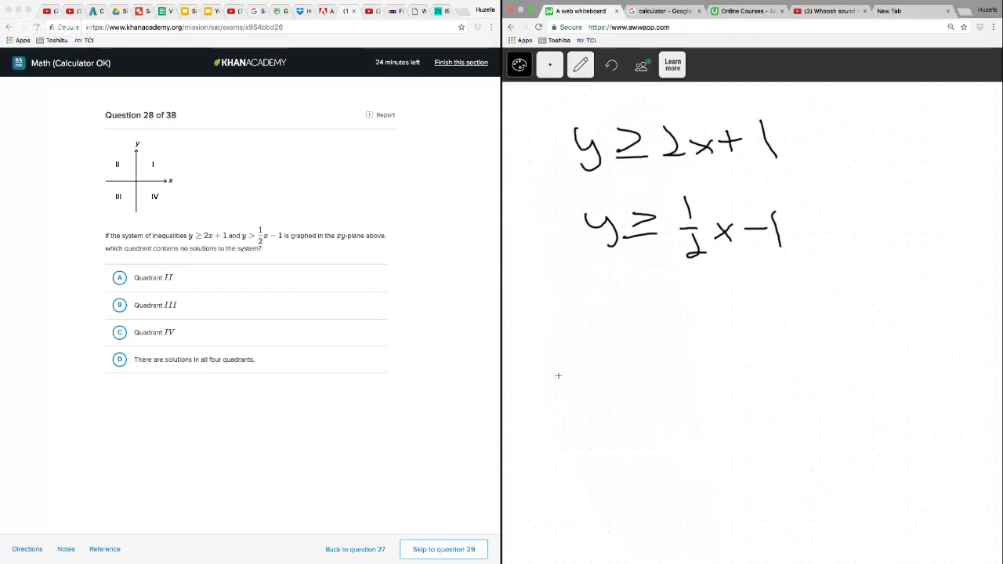
Sketch vertical and horizontal coordinate axes with arrowheads below the inequalities, marking 1 on the y-axis
{"action": "mouse_move", "coordinate": [670, 316]}
{"action": "left_mouse_down"}
{"action": "mouse_move", "coordinate": [682, 318]}
{"action": "mouse_move", "coordinate": [693, 533]}
{"action": "mouse_move", "coordinate": [703, 525]}
{"action": "left_mouse_up"}
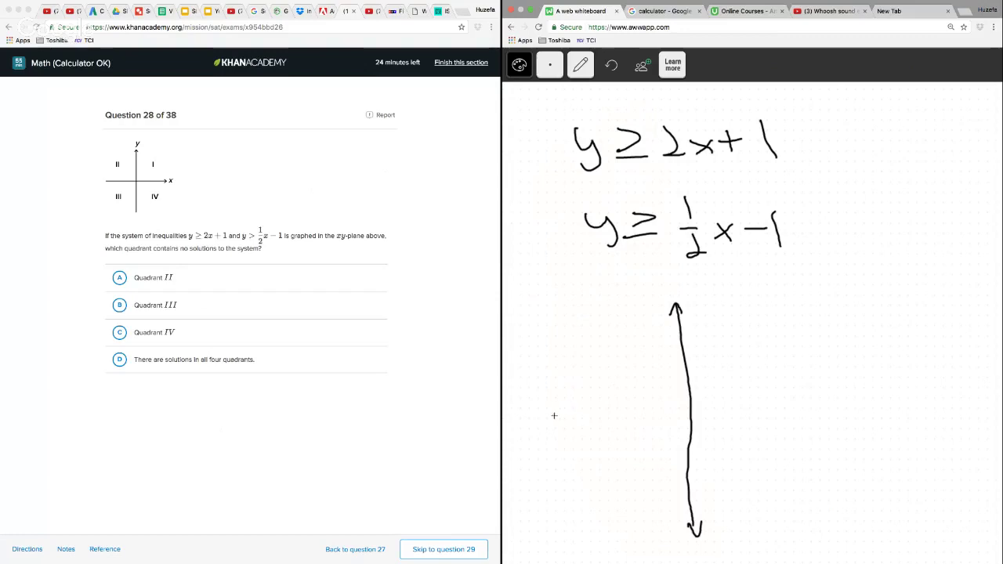
{"action": "mouse_move", "coordinate": [554, 416]}
{"action": "left_mouse_down"}
{"action": "mouse_move", "coordinate": [831, 392]}
{"action": "mouse_move", "coordinate": [819, 404]}
{"action": "left_mouse_up"}
{"action": "left_click_drag", "start_coordinate": [573, 399], "coordinate": [576, 431]}
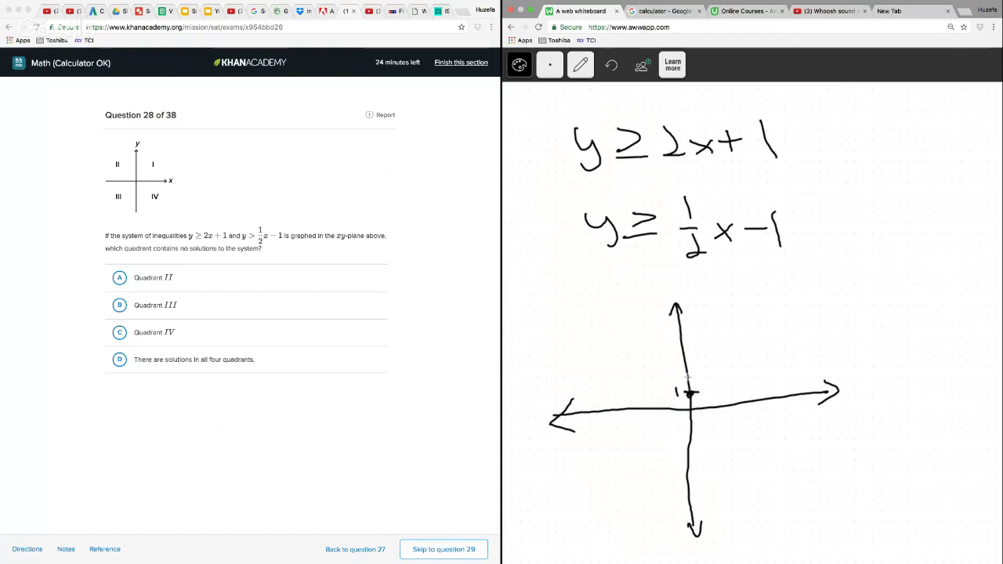
Add tick marks to the axes and draw the line y = 2x + 1 with arrowheads at both ends
{"action": "left_click_drag", "start_coordinate": [679, 362], "coordinate": [695, 360]}
{"action": "left_click_drag", "start_coordinate": [710, 402], "coordinate": [710, 414]}
{"action": "mouse_move", "coordinate": [658, 463]}
{"action": "left_mouse_down"}
{"action": "mouse_move", "coordinate": [751, 274]}
{"action": "mouse_move", "coordinate": [750, 291]}
{"action": "left_mouse_up"}
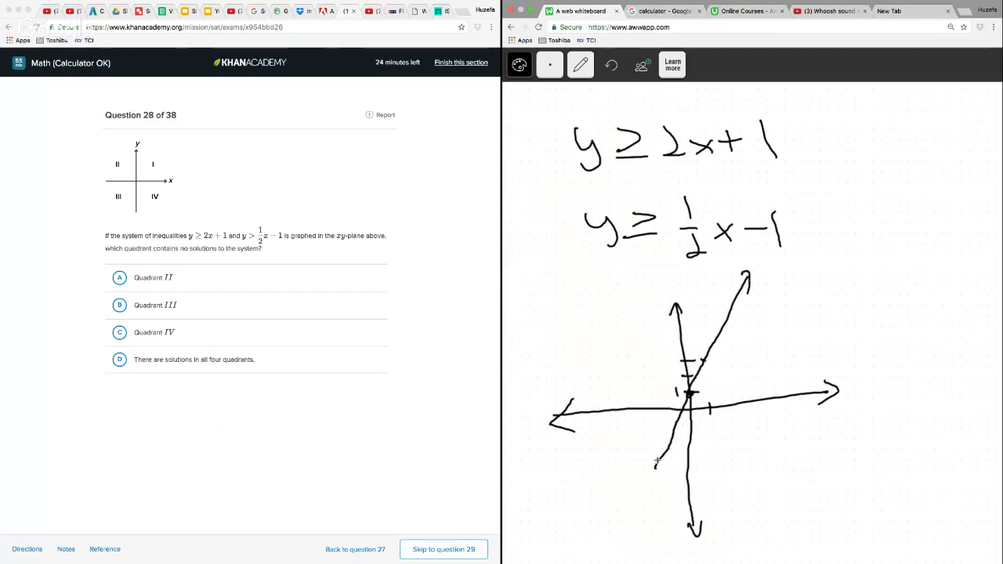
{"action": "left_click_drag", "start_coordinate": [657, 462], "coordinate": [669, 464]}
Shade the region above the line y = 2x + 1 with a thick red brush
{"action": "left_click", "coordinate": [553, 75]}
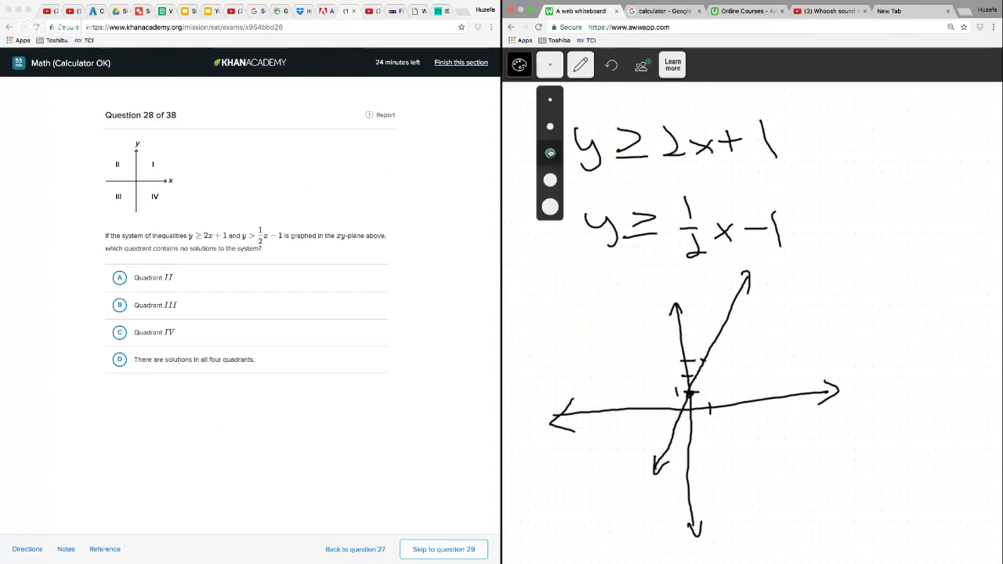
{"action": "left_click", "coordinate": [551, 153]}
{"action": "left_click", "coordinate": [519, 64]}
{"action": "left_click", "coordinate": [519, 139]}
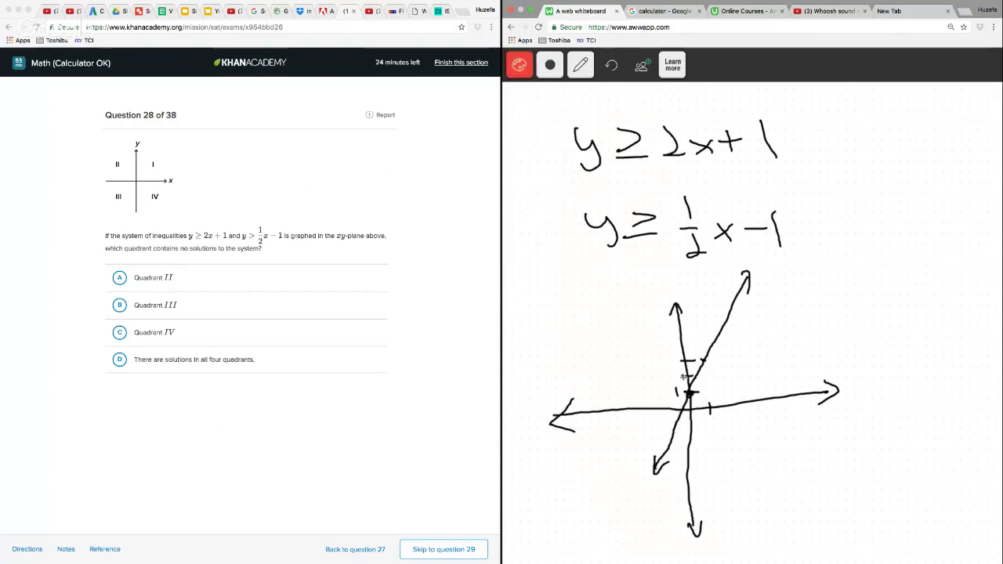
{"action": "mouse_move", "coordinate": [733, 274]}
{"action": "left_mouse_down"}
{"action": "mouse_move", "coordinate": [684, 344]}
{"action": "mouse_move", "coordinate": [649, 458]}
{"action": "mouse_move", "coordinate": [683, 345]}
{"action": "mouse_move", "coordinate": [638, 448]}
{"action": "mouse_move", "coordinate": [690, 306]}
{"action": "mouse_move", "coordinate": [643, 377]}
{"action": "mouse_move", "coordinate": [619, 392]}
{"action": "mouse_move", "coordinate": [632, 311]}
{"action": "mouse_move", "coordinate": [598, 399]}
{"action": "left_mouse_up"}
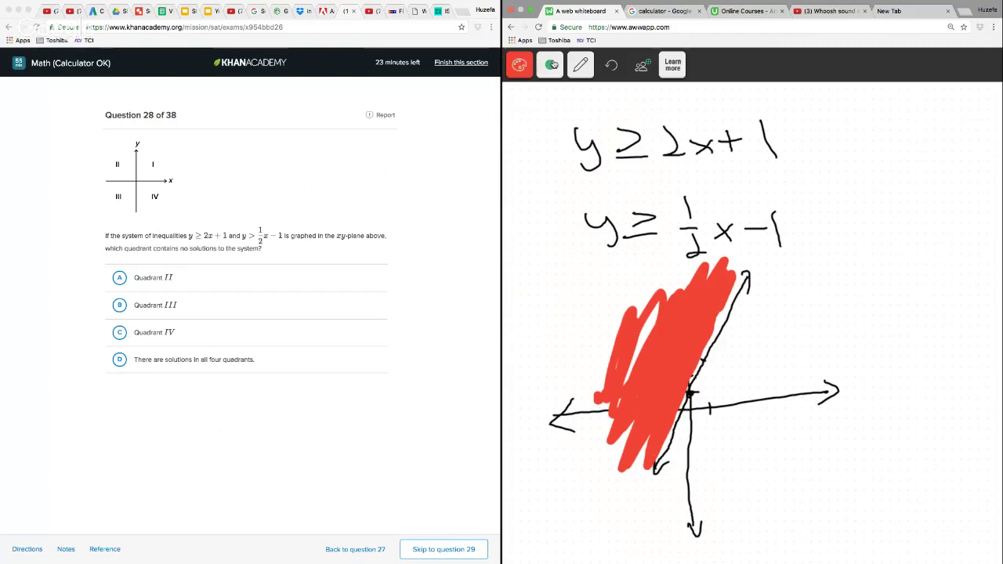
Return to a thin black pen and mark −1 on the negative y-axis
{"action": "left_click", "coordinate": [551, 65]}
{"action": "left_click", "coordinate": [552, 95]}
{"action": "left_click", "coordinate": [520, 65]}
{"action": "left_click", "coordinate": [520, 94]}
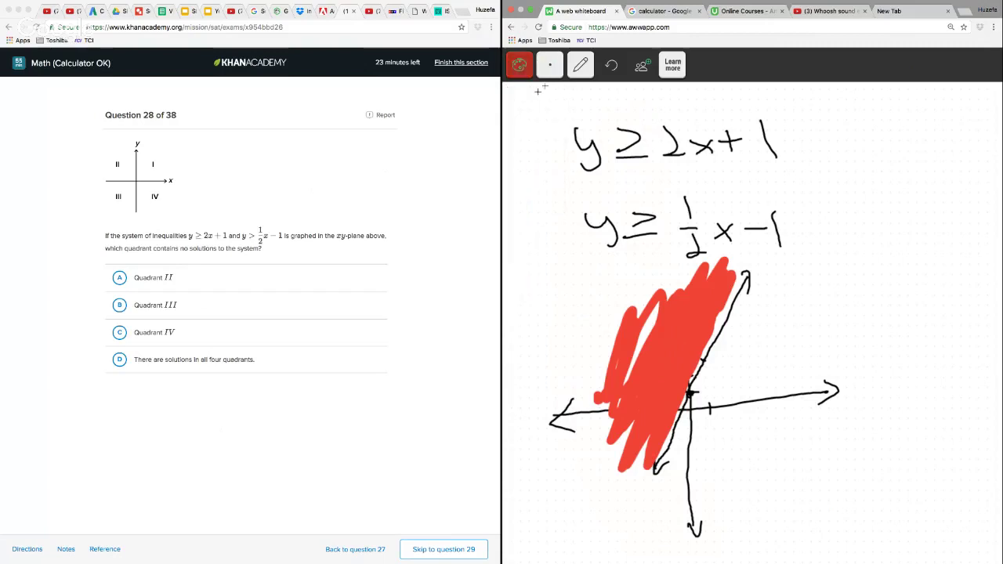
{"action": "left_click", "coordinate": [550, 65]}
{"action": "left_click", "coordinate": [550, 126]}
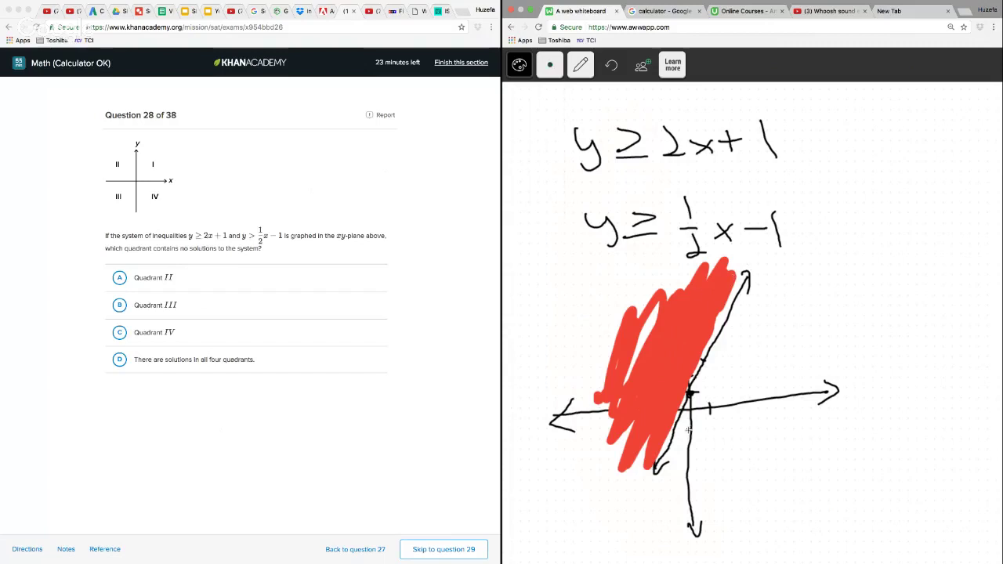
{"action": "left_click", "coordinate": [550, 65]}
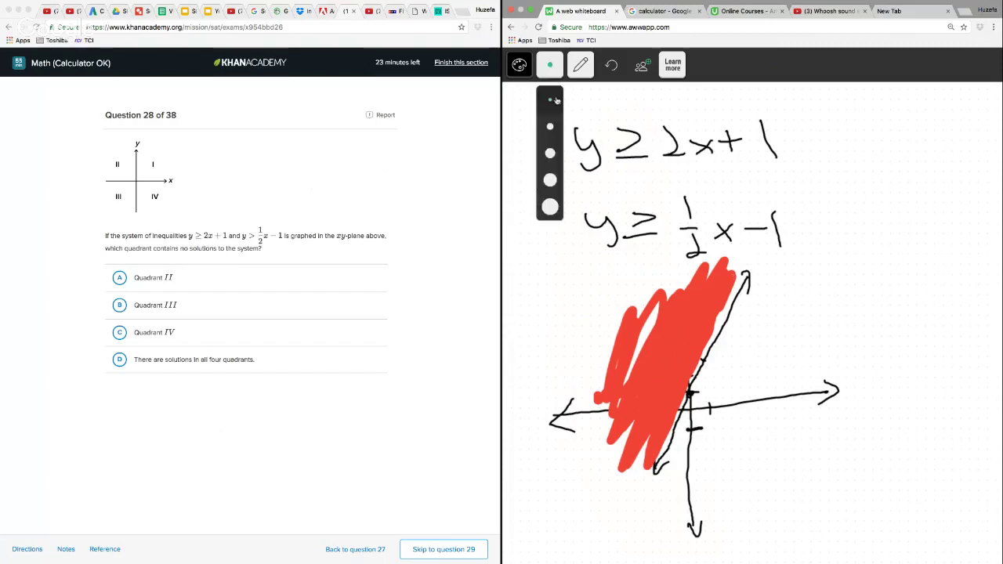
{"action": "left_click", "coordinate": [551, 95]}
{"action": "left_click_drag", "start_coordinate": [724, 424], "coordinate": [724, 437]}
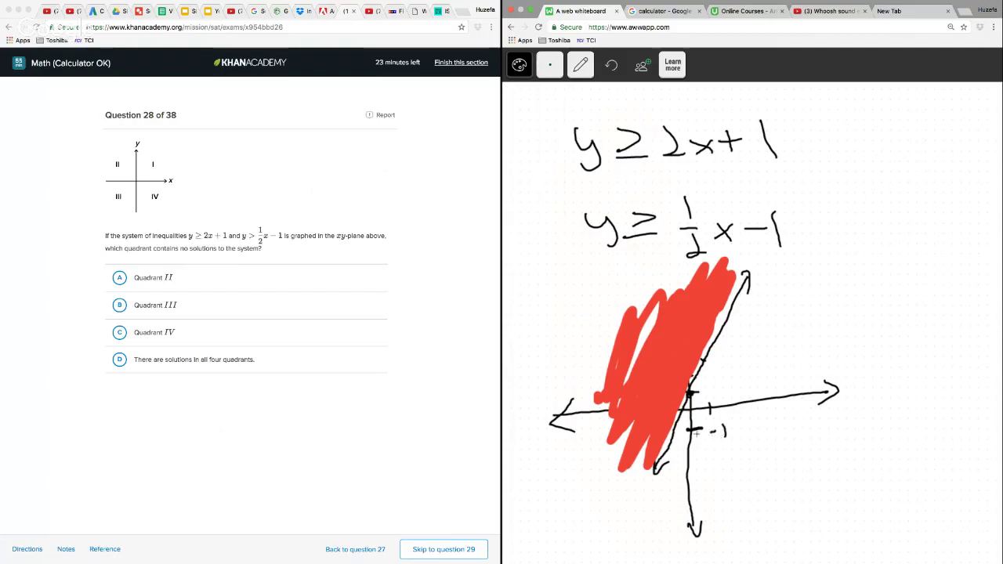
Draw the line y = 1/2 x − 1 through −1 on the y-axis and extend the steeper line downward
{"action": "left_click", "coordinate": [691, 430]}
{"action": "mouse_move", "coordinate": [644, 465]}
{"action": "left_mouse_down"}
{"action": "mouse_move", "coordinate": [864, 317]}
{"action": "mouse_move", "coordinate": [846, 339]}
{"action": "left_mouse_up"}
{"action": "mouse_move", "coordinate": [643, 466]}
{"action": "left_mouse_down"}
{"action": "mouse_move", "coordinate": [570, 538]}
{"action": "mouse_move", "coordinate": [603, 532]}
{"action": "left_mouse_up"}
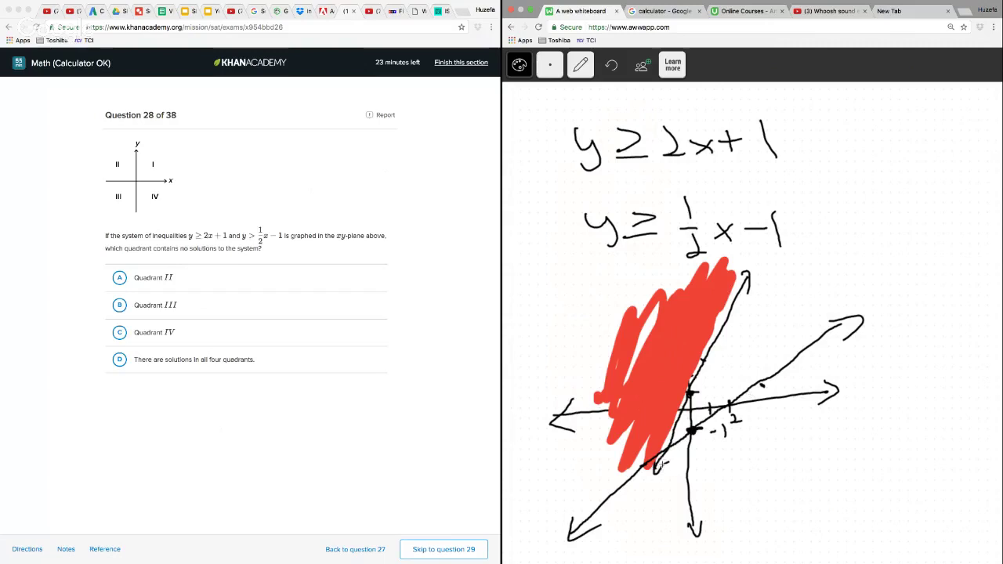
{"action": "mouse_move", "coordinate": [657, 464]}
{"action": "left_mouse_down"}
{"action": "mouse_move", "coordinate": [619, 558]}
{"action": "mouse_move", "coordinate": [638, 537]}
{"action": "left_mouse_up"}
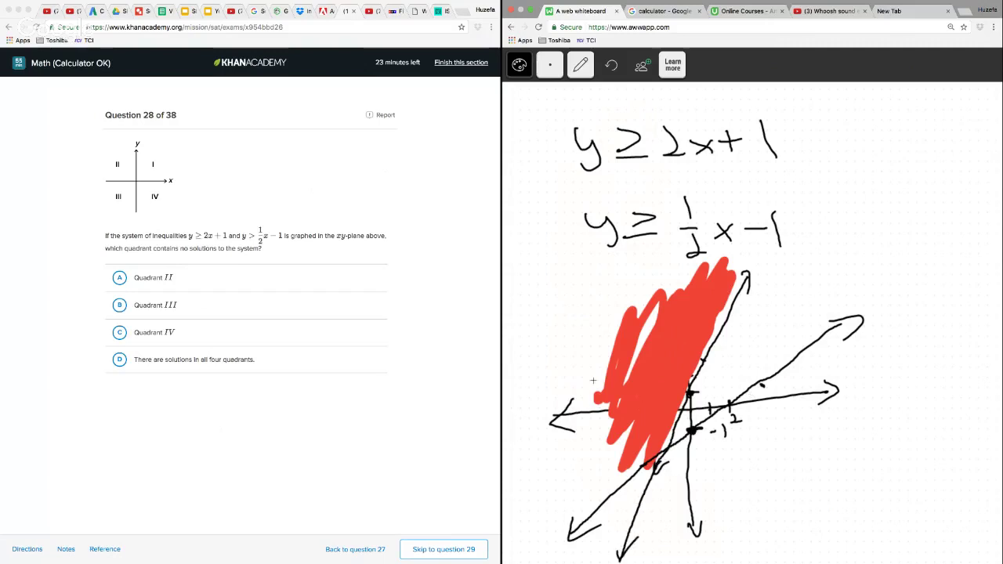
Shade the region above the line y = 1/2 x − 1 with a thick green brush
{"action": "left_click", "coordinate": [549, 66]}
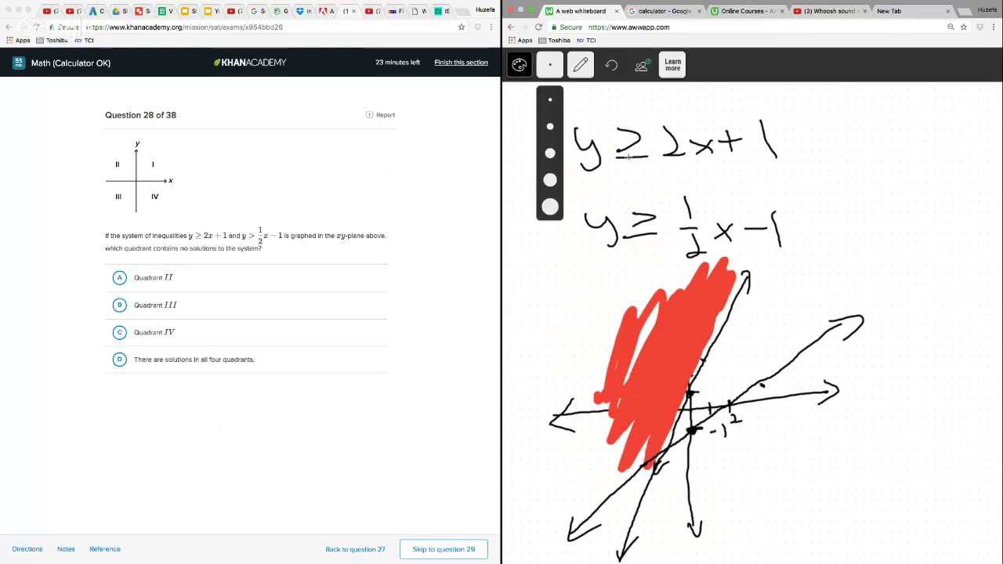
{"action": "left_click", "coordinate": [550, 206]}
{"action": "left_click", "coordinate": [519, 65]}
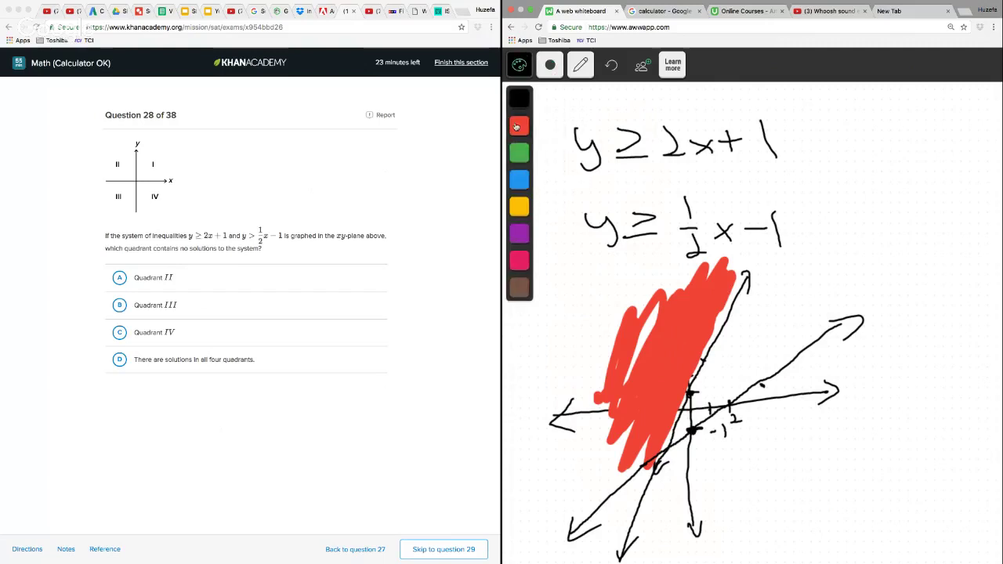
{"action": "left_click", "coordinate": [519, 152]}
{"action": "left_click", "coordinate": [550, 65]}
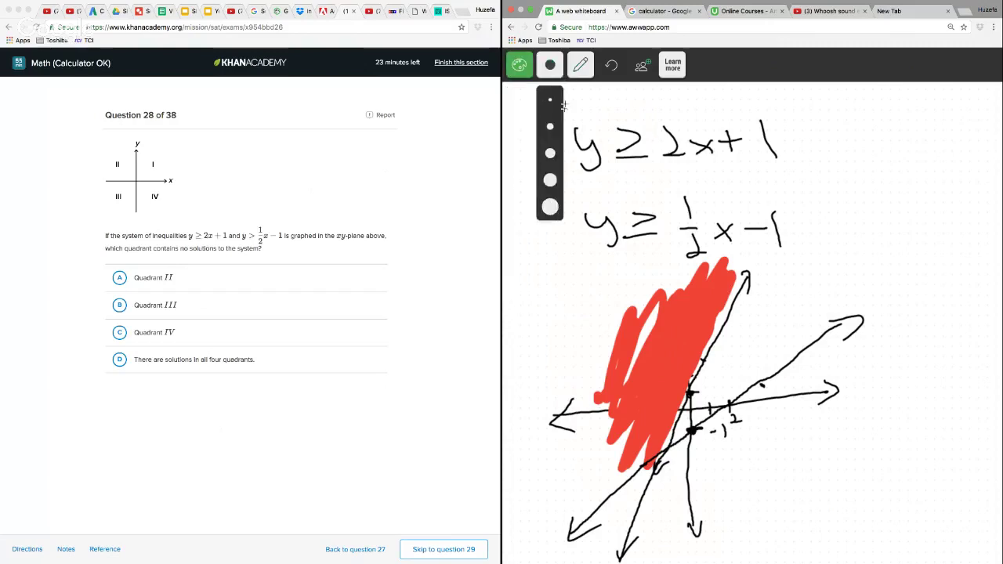
{"action": "left_click", "coordinate": [550, 179]}
{"action": "mouse_move", "coordinate": [620, 515]}
{"action": "left_mouse_down"}
{"action": "mouse_move", "coordinate": [635, 493]}
{"action": "mouse_move", "coordinate": [627, 523]}
{"action": "mouse_move", "coordinate": [607, 494]}
{"action": "mouse_move", "coordinate": [609, 524]}
{"action": "mouse_move", "coordinate": [596, 536]}
{"action": "mouse_move", "coordinate": [626, 501]}
{"action": "mouse_move", "coordinate": [599, 508]}
{"action": "mouse_move", "coordinate": [633, 450]}
{"action": "mouse_move", "coordinate": [603, 478]}
{"action": "mouse_move", "coordinate": [578, 414]}
{"action": "mouse_move", "coordinate": [633, 355]}
{"action": "mouse_move", "coordinate": [658, 392]}
{"action": "mouse_move", "coordinate": [654, 415]}
{"action": "mouse_move", "coordinate": [684, 313]}
{"action": "mouse_move", "coordinate": [638, 343]}
{"action": "left_mouse_up"}
Shade the overlap of the red and green regions in blue
{"action": "left_click", "coordinate": [518, 65]}
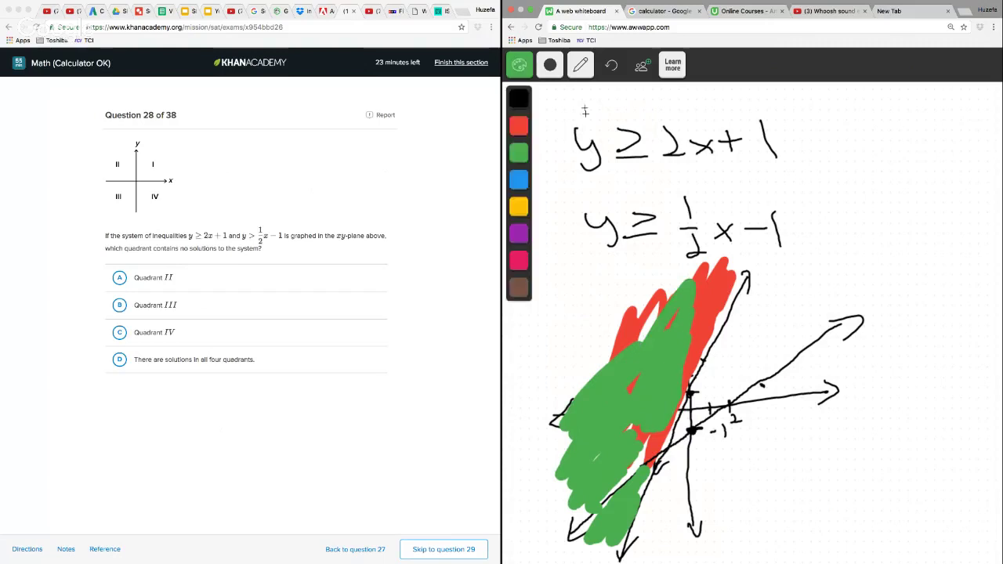
{"action": "left_click", "coordinate": [518, 189]}
{"action": "mouse_move", "coordinate": [636, 433]}
{"action": "left_mouse_down"}
{"action": "mouse_move", "coordinate": [647, 413]}
{"action": "mouse_move", "coordinate": [644, 448]}
{"action": "mouse_move", "coordinate": [596, 490]}
{"action": "mouse_move", "coordinate": [608, 415]}
{"action": "mouse_move", "coordinate": [664, 364]}
{"action": "mouse_move", "coordinate": [670, 439]}
{"action": "mouse_move", "coordinate": [662, 376]}
{"action": "mouse_move", "coordinate": [718, 279]}
{"action": "mouse_move", "coordinate": [687, 308]}
{"action": "left_mouse_up"}
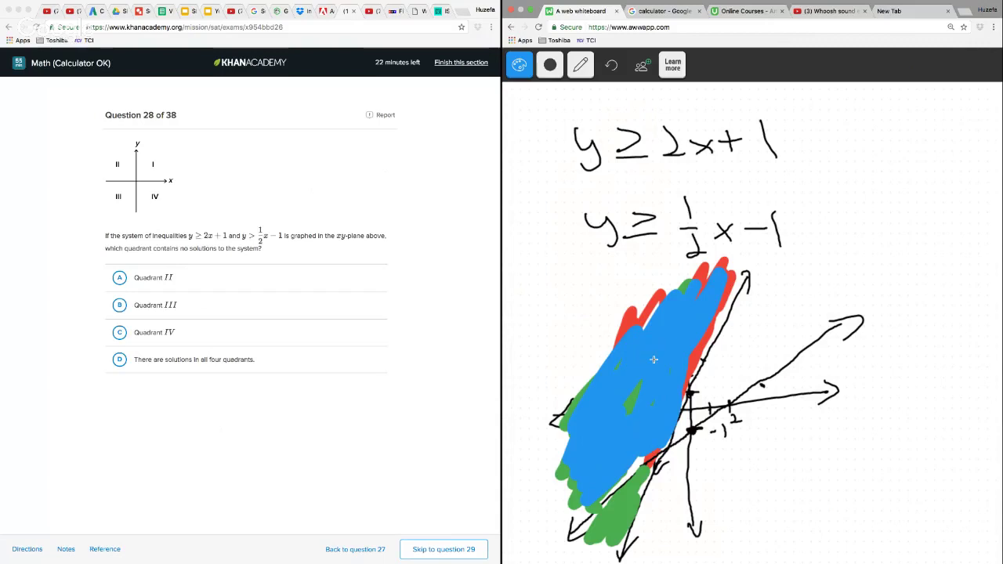
{"action": "left_click_drag", "start_coordinate": [708, 290], "coordinate": [725, 337]}
Reset the drawing tool to black with the smallest brush size
{"action": "left_click", "coordinate": [518, 65]}
{"action": "left_click", "coordinate": [519, 152]}
{"action": "left_click", "coordinate": [550, 64]}
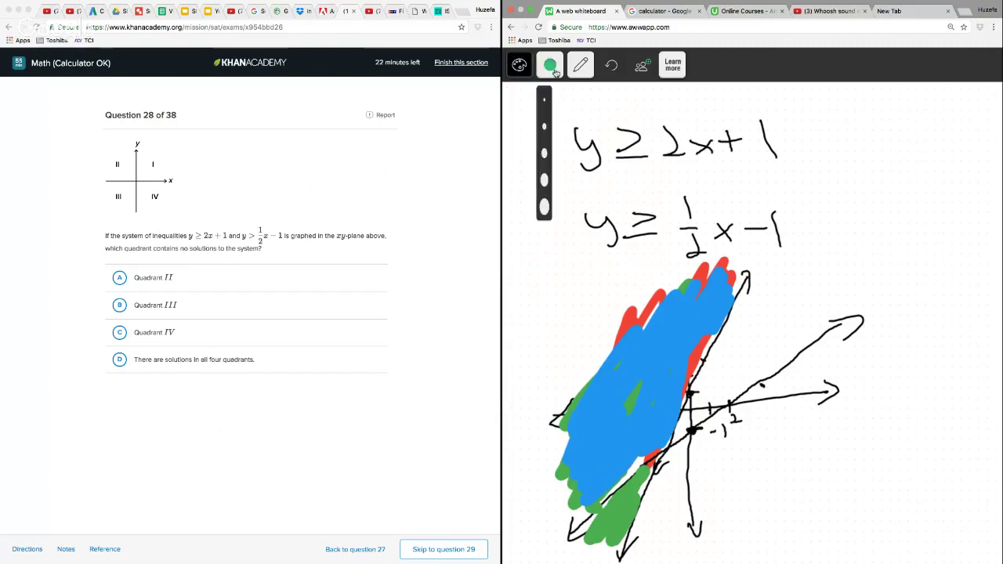
{"action": "left_click", "coordinate": [551, 102]}
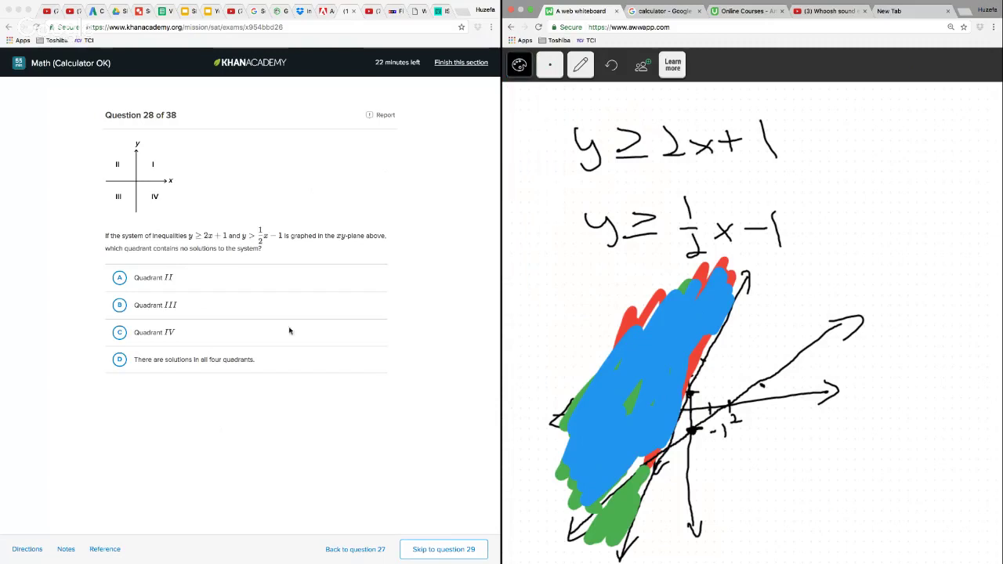
Answer question 28 with choice C, Quadrant IV, and advance to question 29
{"action": "left_click", "coordinate": [118, 336]}
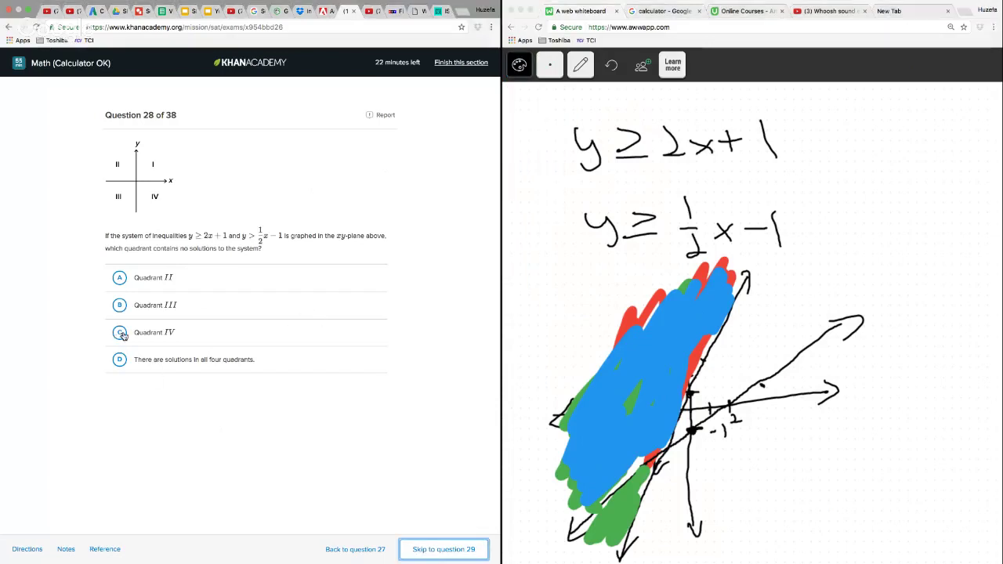
{"action": "left_click", "coordinate": [117, 334]}
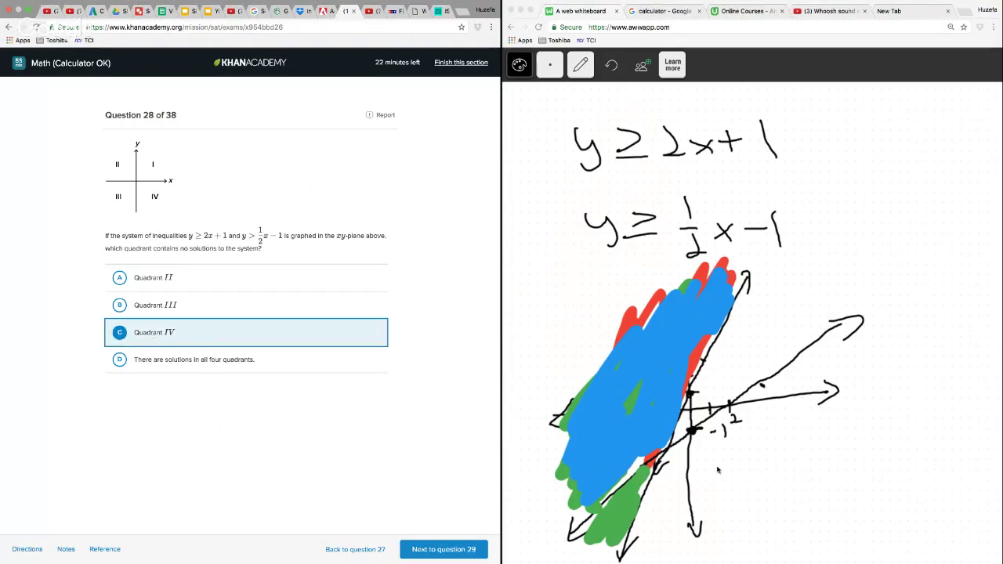
{"action": "left_click", "coordinate": [459, 551]}
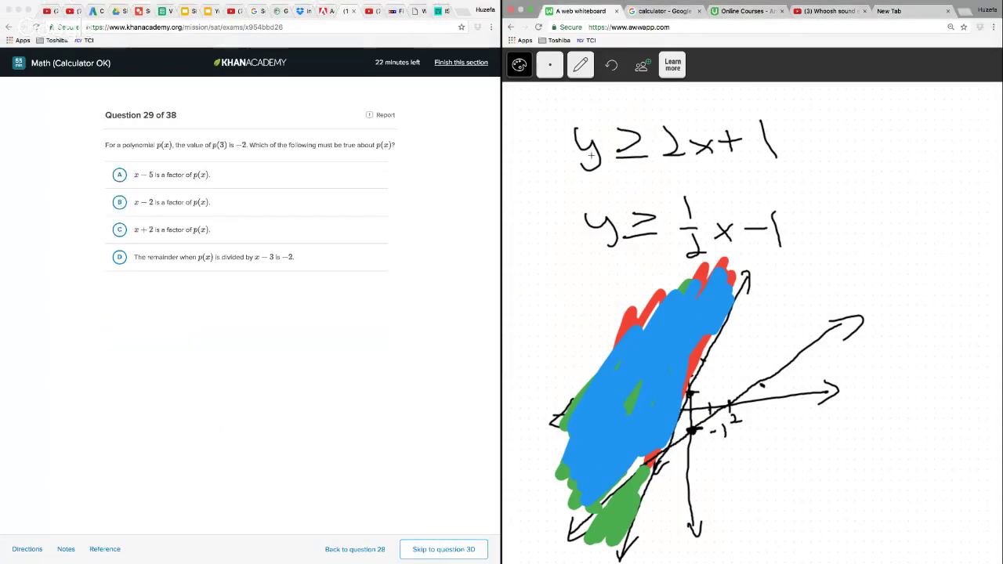
Erase the inequalities and the shaded graph from the whiteboard, and reselect the pencil
{"action": "left_click", "coordinate": [580, 68]}
{"action": "left_click", "coordinate": [581, 250]}
{"action": "mouse_move", "coordinate": [634, 100]}
{"action": "left_mouse_down"}
{"action": "mouse_move", "coordinate": [534, 144]}
{"action": "mouse_move", "coordinate": [553, 439]}
{"action": "mouse_move", "coordinate": [596, 549]}
{"action": "mouse_move", "coordinate": [870, 431]}
{"action": "mouse_move", "coordinate": [698, 340]}
{"action": "left_mouse_up"}
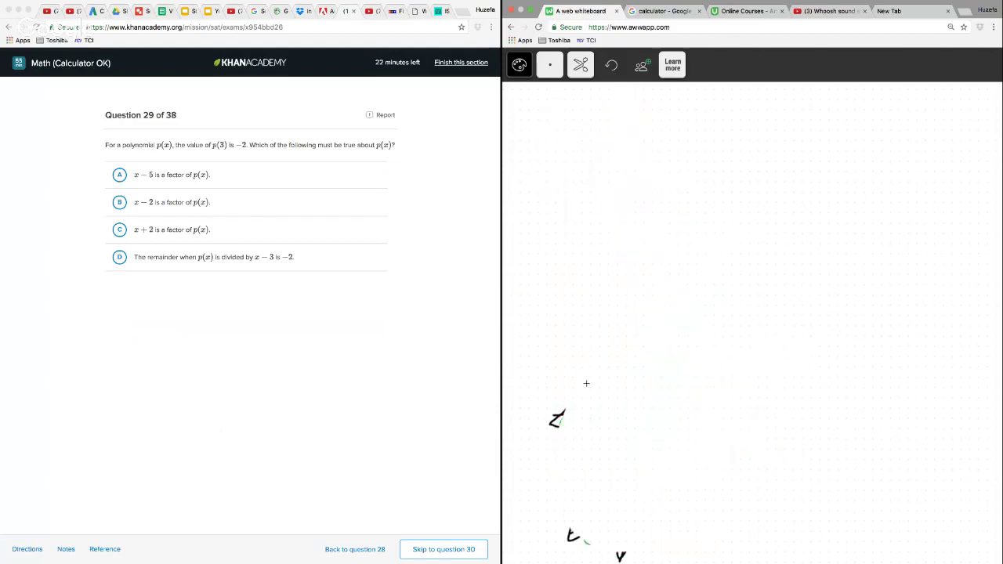
{"action": "mouse_move", "coordinate": [586, 383]}
{"action": "left_mouse_down"}
{"action": "mouse_move", "coordinate": [619, 555]}
{"action": "mouse_move", "coordinate": [658, 470]}
{"action": "left_mouse_up"}
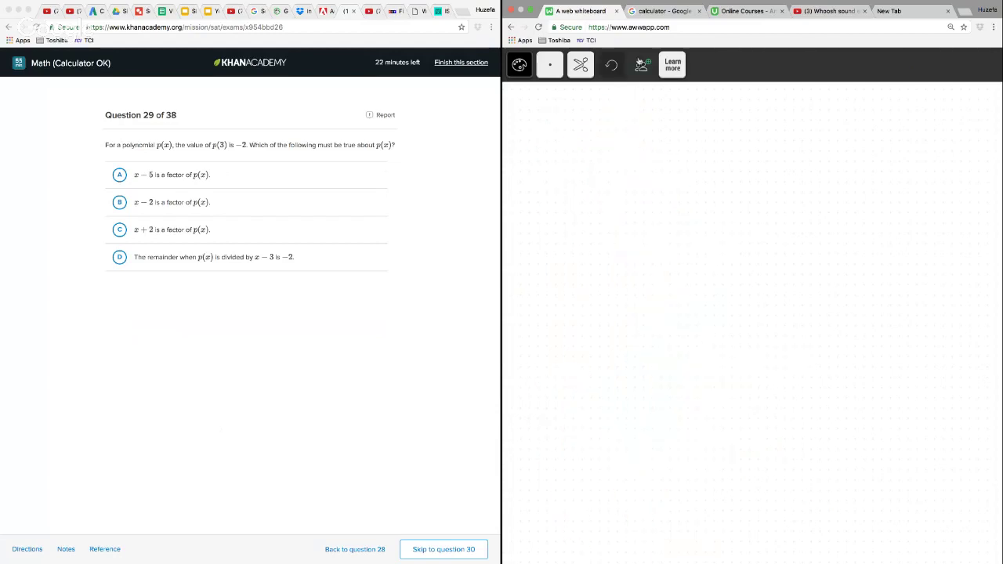
{"action": "left_click", "coordinate": [580, 65]}
{"action": "left_click", "coordinate": [578, 99]}
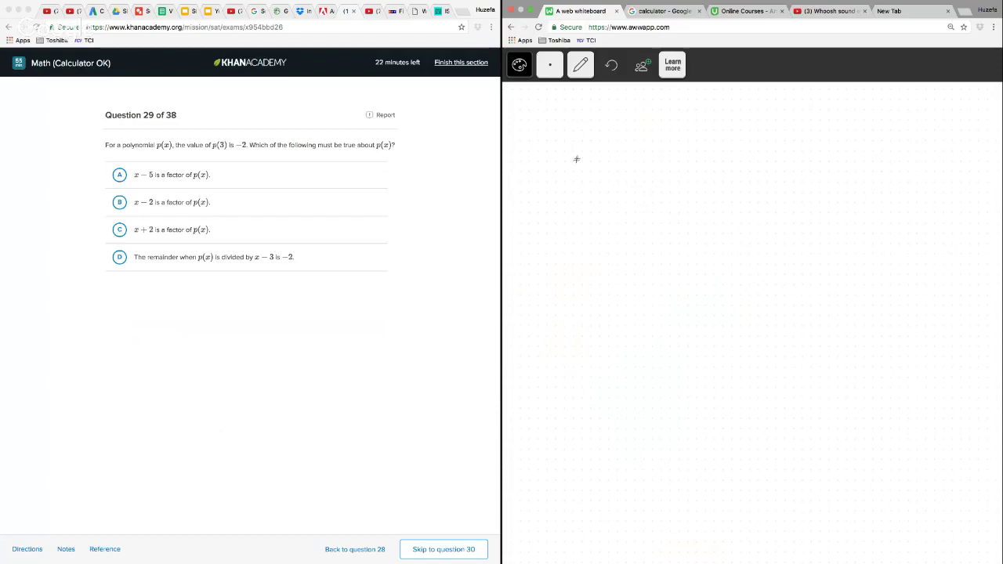
Handwrite the factor (x + 2) in parentheses near the upper edge of the whiteboard
{"action": "left_click_drag", "start_coordinate": [573, 148], "coordinate": [597, 174]}
{"action": "mouse_move", "coordinate": [596, 147]}
{"action": "left_mouse_down"}
{"action": "mouse_move", "coordinate": [574, 174]}
{"action": "mouse_move", "coordinate": [626, 171]}
{"action": "mouse_move", "coordinate": [637, 158]}
{"action": "left_mouse_up"}
{"action": "mouse_move", "coordinate": [646, 144]}
{"action": "left_mouse_down"}
{"action": "mouse_move", "coordinate": [659, 174]}
{"action": "mouse_move", "coordinate": [672, 172]}
{"action": "left_mouse_up"}
{"action": "left_click_drag", "start_coordinate": [551, 140], "coordinate": [576, 208]}
{"action": "left_click_drag", "start_coordinate": [679, 120], "coordinate": [705, 196]}
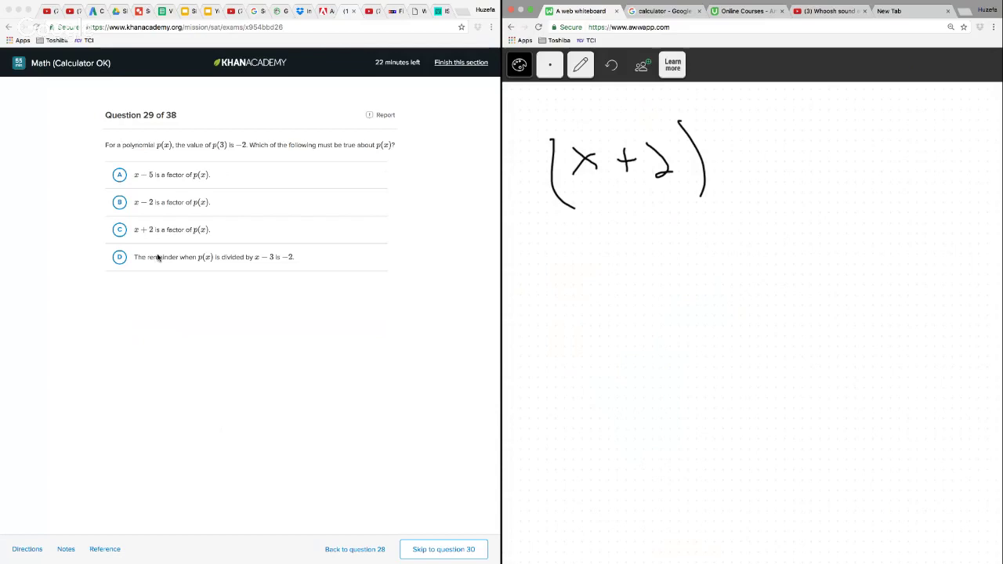
Erase the (x + 2) expression and go back to the pencil
{"action": "left_click", "coordinate": [581, 66]}
{"action": "left_click", "coordinate": [580, 153]}
{"action": "mouse_move", "coordinate": [616, 113]}
{"action": "left_mouse_down"}
{"action": "mouse_move", "coordinate": [528, 254]}
{"action": "mouse_move", "coordinate": [619, 110]}
{"action": "left_mouse_up"}
{"action": "left_click", "coordinate": [580, 65]}
{"action": "left_click", "coordinate": [580, 99]}
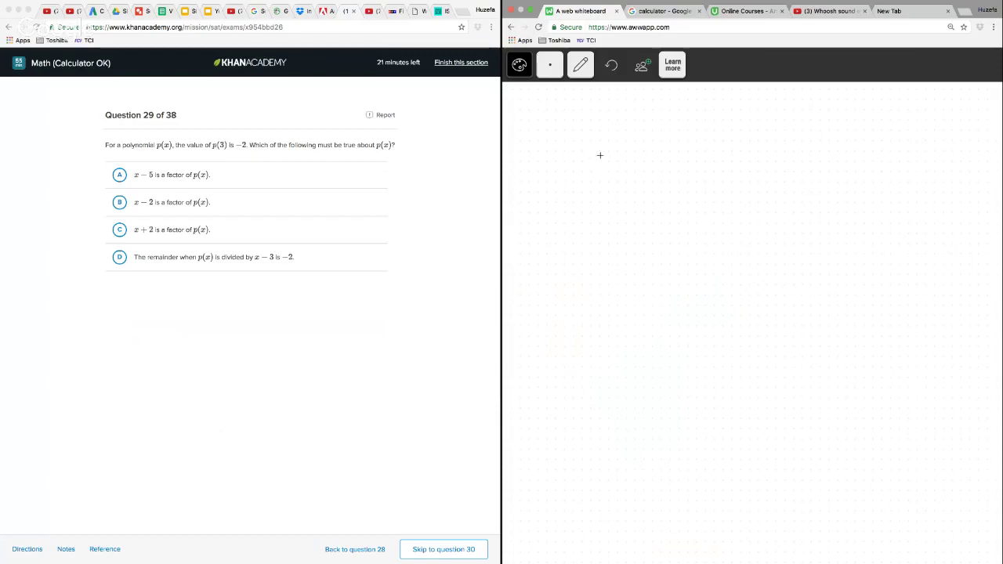
Handwrite 3 on the whiteboard with the equation p(x) = −2 below it
{"action": "left_click_drag", "start_coordinate": [605, 153], "coordinate": [600, 178]}
{"action": "mouse_move", "coordinate": [569, 256]}
{"action": "left_mouse_down"}
{"action": "mouse_move", "coordinate": [623, 258]}
{"action": "mouse_move", "coordinate": [622, 275]}
{"action": "mouse_move", "coordinate": [684, 236]}
{"action": "left_mouse_up"}
{"action": "left_click_drag", "start_coordinate": [686, 230], "coordinate": [724, 252]}
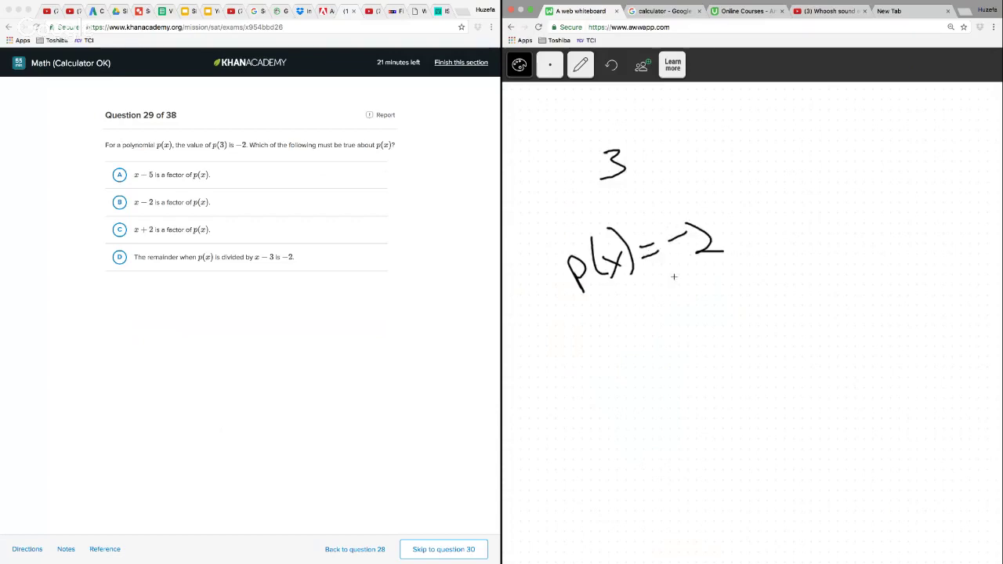
Complete the 3 above the equation into the parenthesised factor (x − 3)
{"action": "left_click_drag", "start_coordinate": [535, 157], "coordinate": [555, 184]}
{"action": "mouse_move", "coordinate": [552, 158]}
{"action": "left_mouse_down"}
{"action": "mouse_move", "coordinate": [533, 186]}
{"action": "mouse_move", "coordinate": [585, 166]}
{"action": "left_mouse_up"}
{"action": "left_click_drag", "start_coordinate": [538, 142], "coordinate": [544, 210]}
{"action": "left_click_drag", "start_coordinate": [624, 135], "coordinate": [634, 194]}
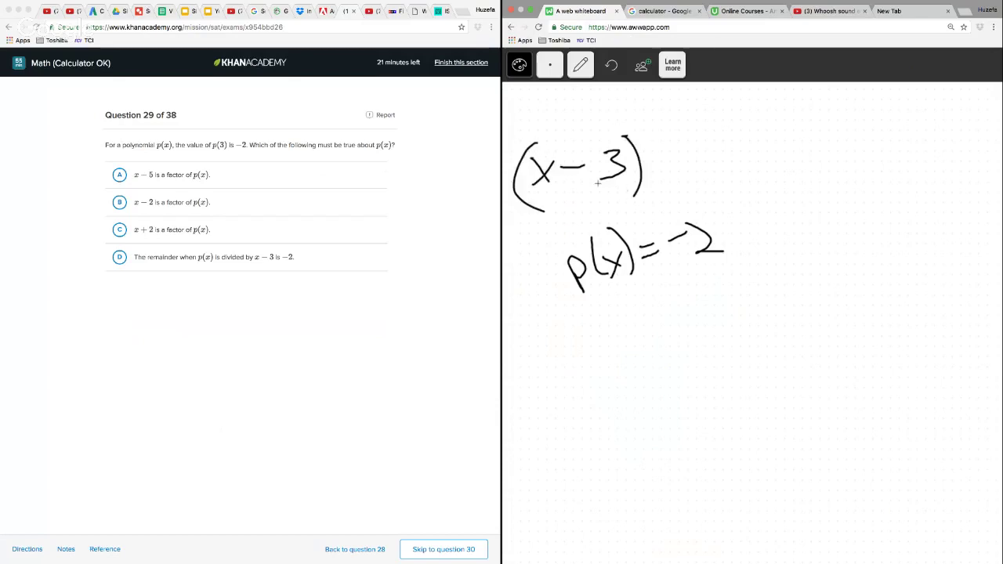
Handwrite an underlined, boxed-in 3 and a separate −2 beside the equation, and draw a box around (x − 3)
{"action": "mouse_move", "coordinate": [719, 146]}
{"action": "left_mouse_down"}
{"action": "mouse_move", "coordinate": [752, 147]}
{"action": "mouse_move", "coordinate": [742, 100]}
{"action": "mouse_move", "coordinate": [722, 144]}
{"action": "left_mouse_up"}
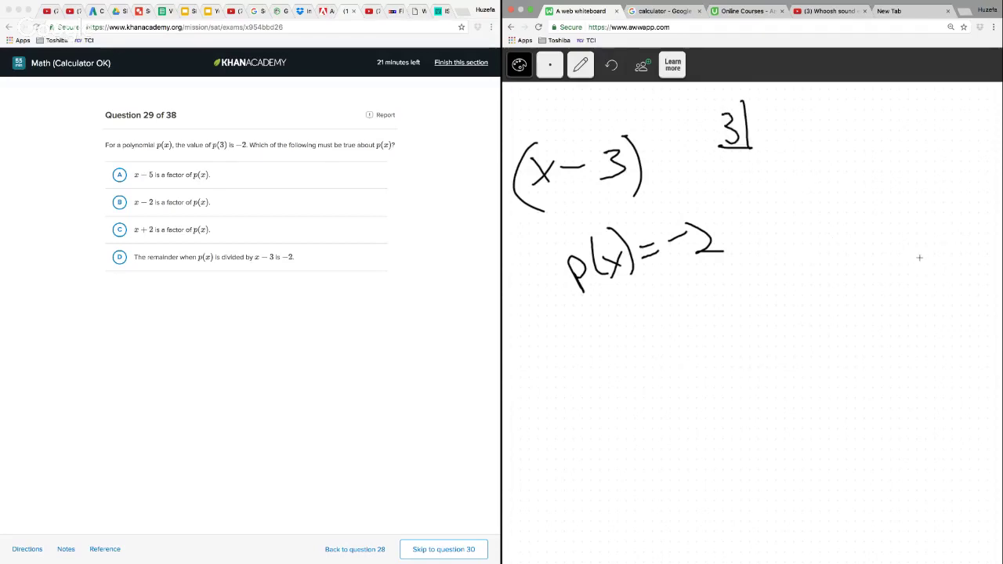
{"action": "left_click_drag", "start_coordinate": [906, 245], "coordinate": [919, 243]}
{"action": "mouse_move", "coordinate": [925, 229]}
{"action": "left_mouse_down"}
{"action": "mouse_move", "coordinate": [933, 254]}
{"action": "mouse_move", "coordinate": [950, 261]}
{"action": "left_mouse_up"}
{"action": "mouse_move", "coordinate": [510, 123]}
{"action": "left_mouse_down"}
{"action": "mouse_move", "coordinate": [558, 228]}
{"action": "mouse_move", "coordinate": [510, 129]}
{"action": "left_mouse_up"}
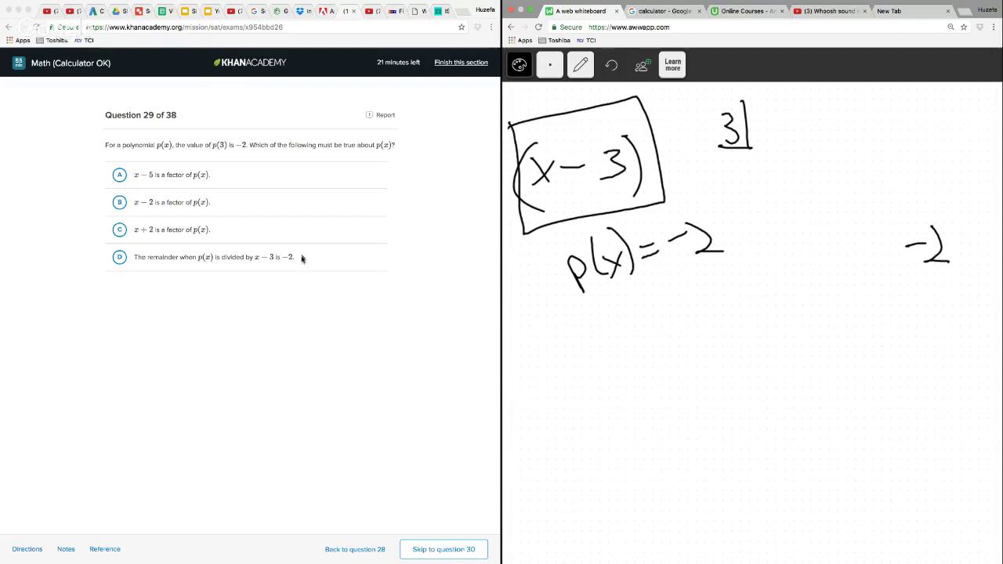
Answer question 29 with choice D, the remainder statement, and go on to question 30
{"action": "left_click", "coordinate": [119, 260]}
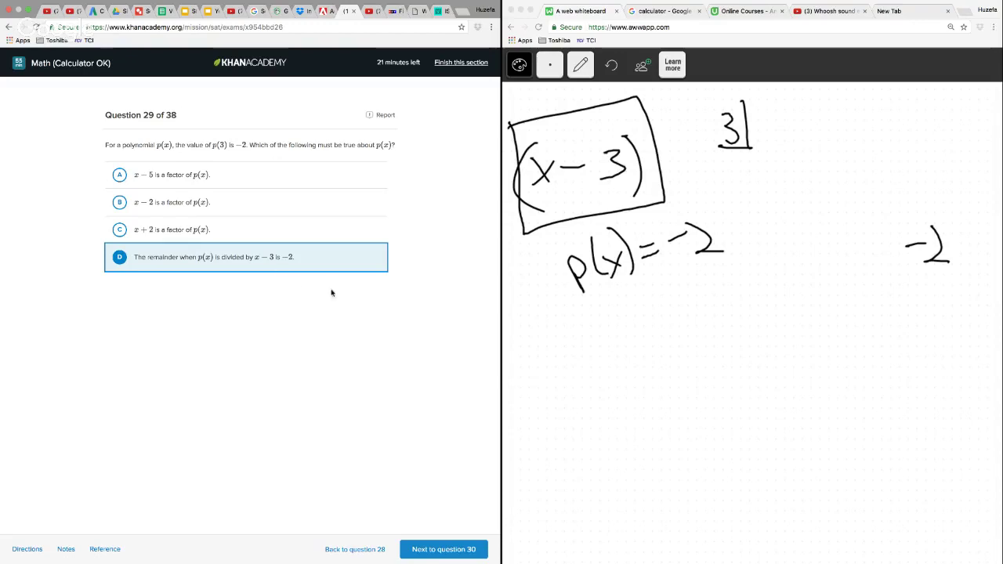
{"action": "left_click", "coordinate": [444, 550]}
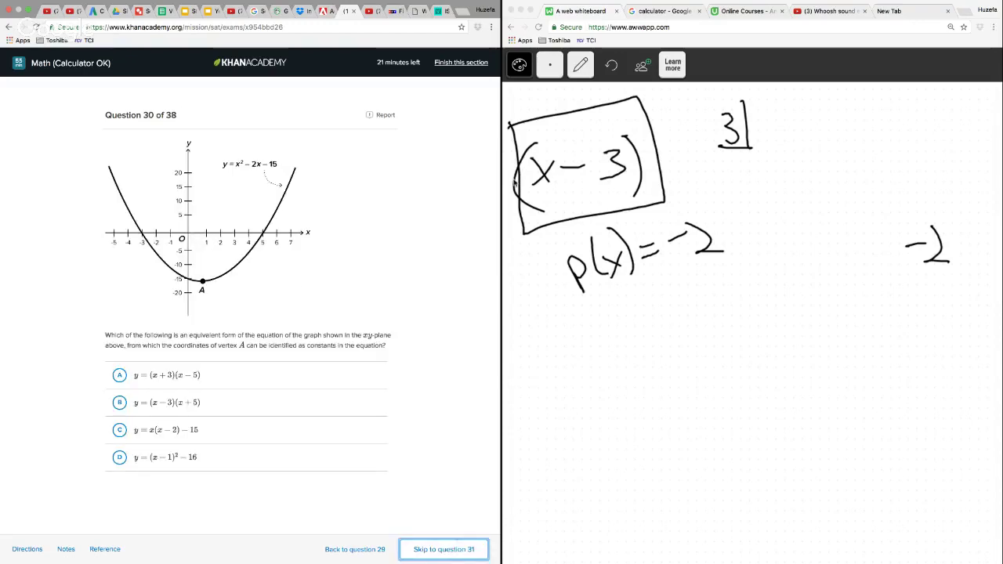
Clear the whiteboard and handwrite the expression x² − 2x − 15 near its upper edge
{"action": "left_click", "coordinate": [580, 66]}
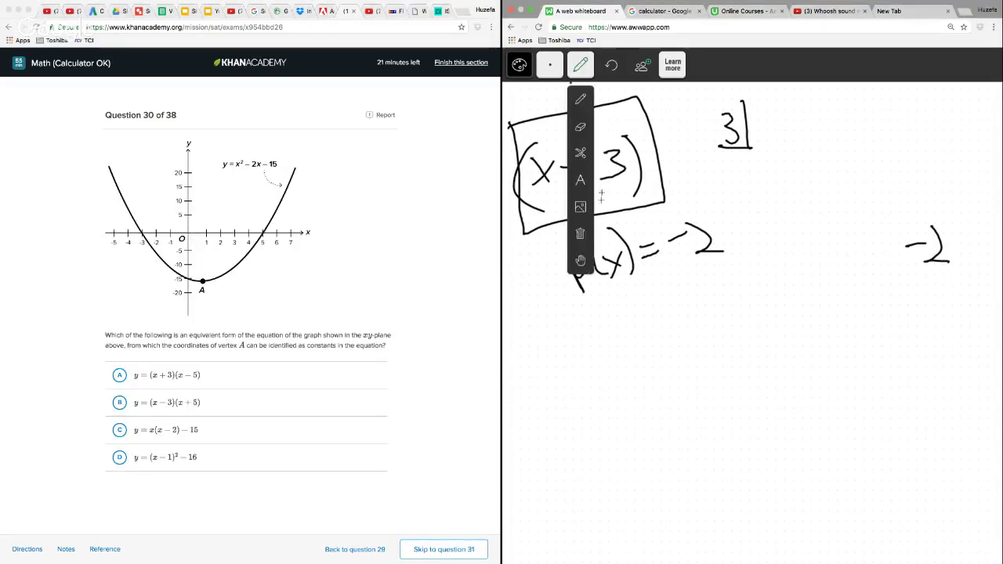
{"action": "left_click", "coordinate": [581, 235]}
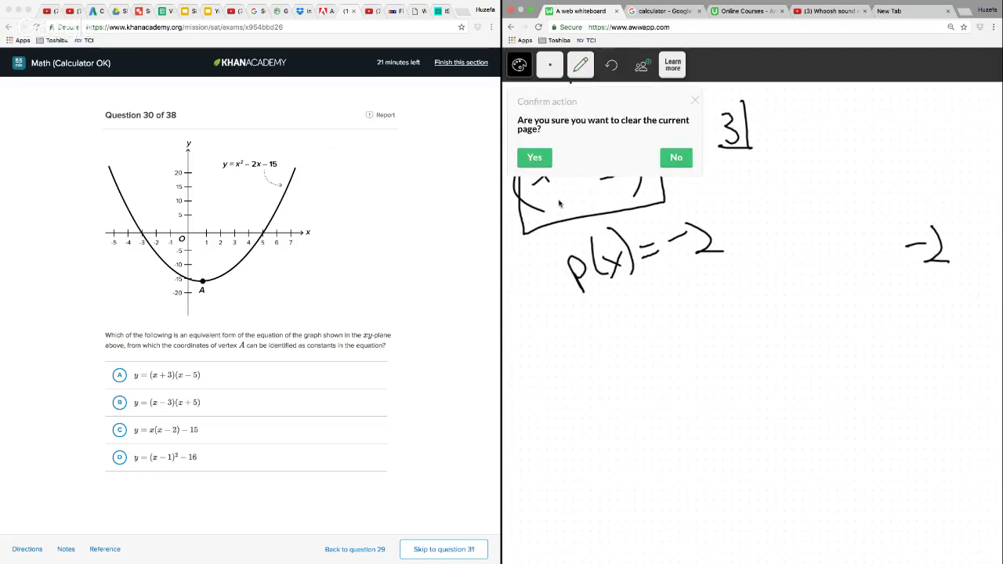
{"action": "left_click", "coordinate": [534, 157]}
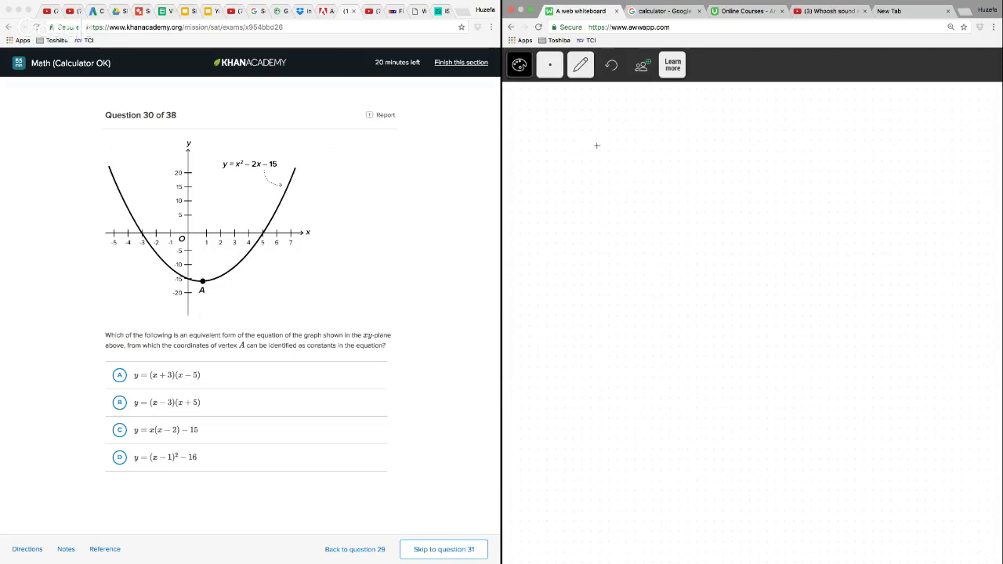
{"action": "mouse_move", "coordinate": [609, 149]}
{"action": "left_mouse_down"}
{"action": "mouse_move", "coordinate": [629, 168]}
{"action": "mouse_move", "coordinate": [612, 168]}
{"action": "mouse_move", "coordinate": [648, 145]}
{"action": "mouse_move", "coordinate": [707, 171]}
{"action": "left_mouse_up"}
{"action": "mouse_move", "coordinate": [715, 159]}
{"action": "left_mouse_down"}
{"action": "mouse_move", "coordinate": [732, 174]}
{"action": "mouse_move", "coordinate": [705, 179]}
{"action": "mouse_move", "coordinate": [774, 167]}
{"action": "mouse_move", "coordinate": [792, 179]}
{"action": "left_mouse_up"}
{"action": "left_click_drag", "start_coordinate": [814, 150], "coordinate": [801, 177]}
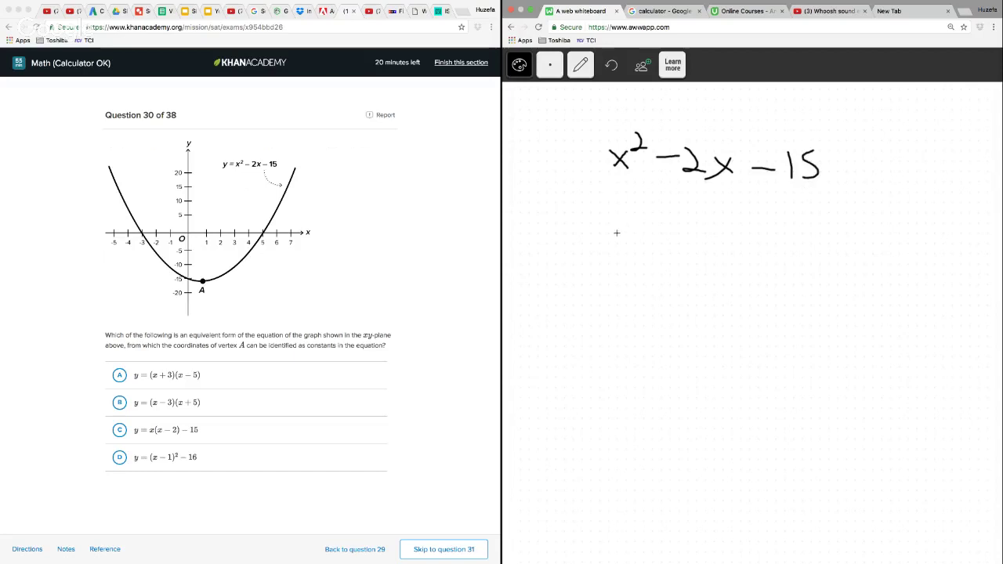
Handwrite the perfect-square trinomial (x² − 2x + 1) in parentheses below the original expression
{"action": "left_click_drag", "start_coordinate": [617, 230], "coordinate": [632, 249]}
{"action": "left_click_drag", "start_coordinate": [631, 232], "coordinate": [617, 250]}
{"action": "left_click_drag", "start_coordinate": [636, 222], "coordinate": [682, 241]}
{"action": "mouse_move", "coordinate": [686, 229]}
{"action": "left_mouse_down"}
{"action": "mouse_move", "coordinate": [687, 254]}
{"action": "mouse_move", "coordinate": [699, 259]}
{"action": "left_mouse_up"}
{"action": "left_click_drag", "start_coordinate": [707, 245], "coordinate": [726, 264]}
{"action": "left_click_drag", "start_coordinate": [724, 244], "coordinate": [704, 264]}
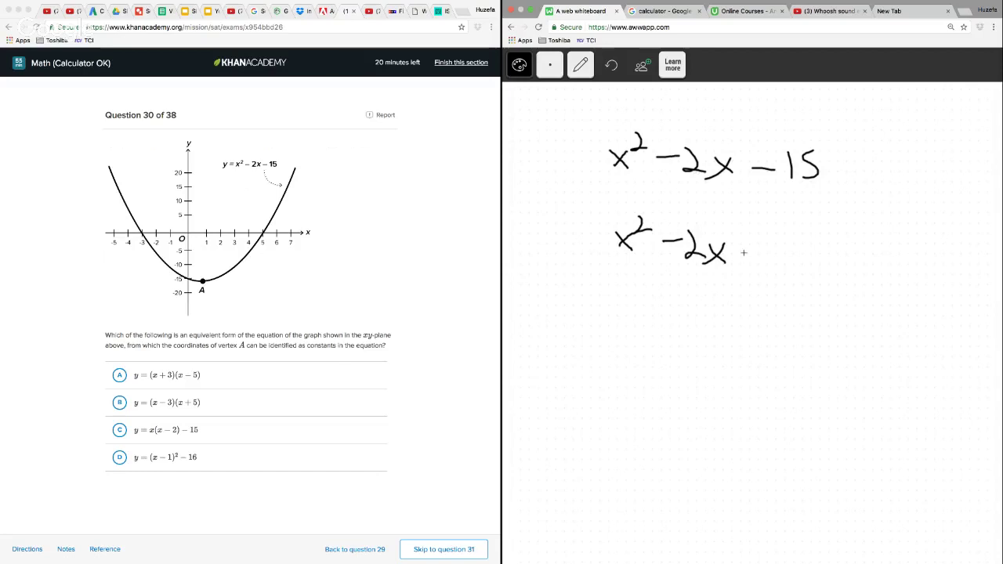
{"action": "mouse_move", "coordinate": [748, 240]}
{"action": "left_mouse_down"}
{"action": "mouse_move", "coordinate": [749, 264]}
{"action": "mouse_move", "coordinate": [759, 252]}
{"action": "mouse_move", "coordinate": [782, 264]}
{"action": "left_mouse_up"}
{"action": "left_click_drag", "start_coordinate": [620, 207], "coordinate": [629, 287]}
{"action": "left_click_drag", "start_coordinate": [781, 216], "coordinate": [796, 283]}
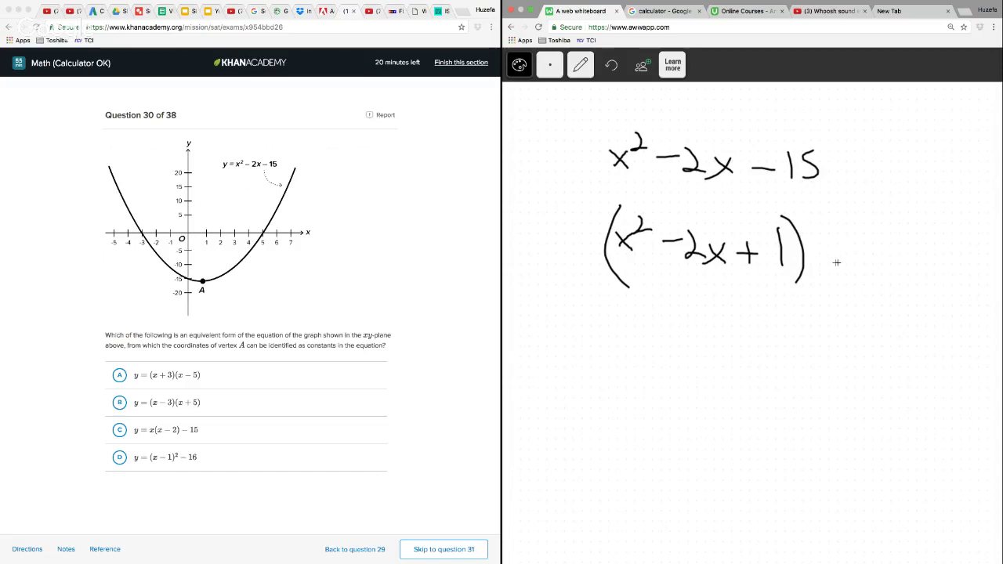
Add − 15 − 1 after the parenthesised trinomial and bracket these terms with −16 written underneath
{"action": "mouse_move", "coordinate": [828, 252]}
{"action": "left_mouse_down"}
{"action": "mouse_move", "coordinate": [845, 251]}
{"action": "mouse_move", "coordinate": [863, 271]}
{"action": "left_mouse_up"}
{"action": "left_click_drag", "start_coordinate": [871, 241], "coordinate": [867, 270]}
{"action": "mouse_move", "coordinate": [871, 239]}
{"action": "left_mouse_down"}
{"action": "mouse_move", "coordinate": [922, 252]}
{"action": "mouse_move", "coordinate": [940, 276]}
{"action": "left_mouse_up"}
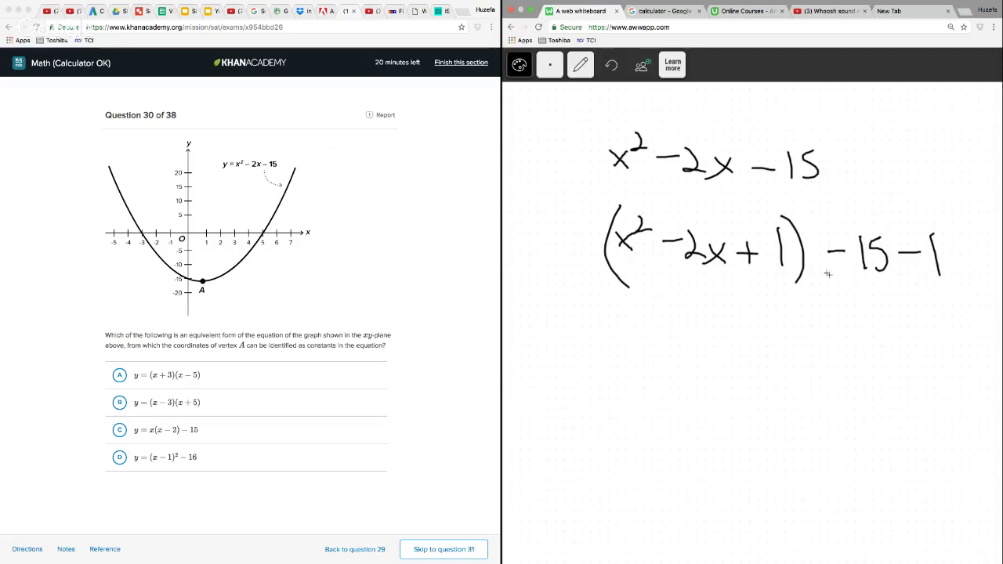
{"action": "mouse_move", "coordinate": [836, 279]}
{"action": "left_mouse_down"}
{"action": "mouse_move", "coordinate": [857, 298]}
{"action": "mouse_move", "coordinate": [947, 284]}
{"action": "left_mouse_up"}
{"action": "left_click_drag", "start_coordinate": [861, 357], "coordinate": [879, 357]}
{"action": "mouse_move", "coordinate": [888, 342]}
{"action": "left_mouse_down"}
{"action": "mouse_move", "coordinate": [893, 372]}
{"action": "mouse_move", "coordinate": [901, 359]}
{"action": "left_mouse_up"}
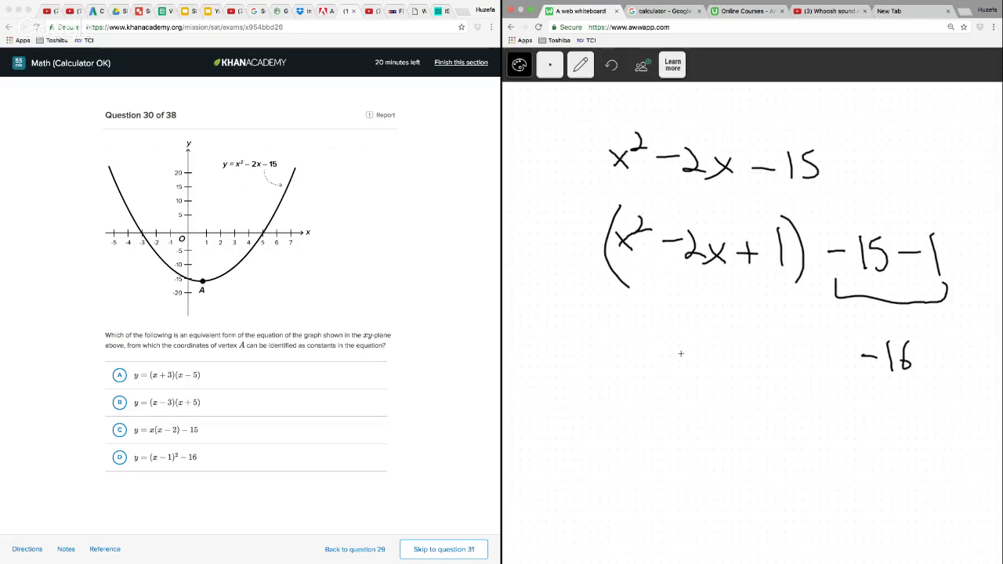
Handwrite (x − 1)² in front of −16 and the vertex (1, −16) on the line below
{"action": "mouse_move", "coordinate": [682, 332]}
{"action": "left_mouse_down"}
{"action": "mouse_move", "coordinate": [672, 384]}
{"action": "mouse_move", "coordinate": [704, 383]}
{"action": "left_mouse_up"}
{"action": "mouse_move", "coordinate": [704, 362]}
{"action": "left_mouse_down"}
{"action": "mouse_move", "coordinate": [686, 384]}
{"action": "mouse_move", "coordinate": [746, 365]}
{"action": "mouse_move", "coordinate": [776, 384]}
{"action": "left_mouse_up"}
{"action": "left_click_drag", "start_coordinate": [778, 329], "coordinate": [792, 386]}
{"action": "left_click_drag", "start_coordinate": [811, 336], "coordinate": [839, 345]}
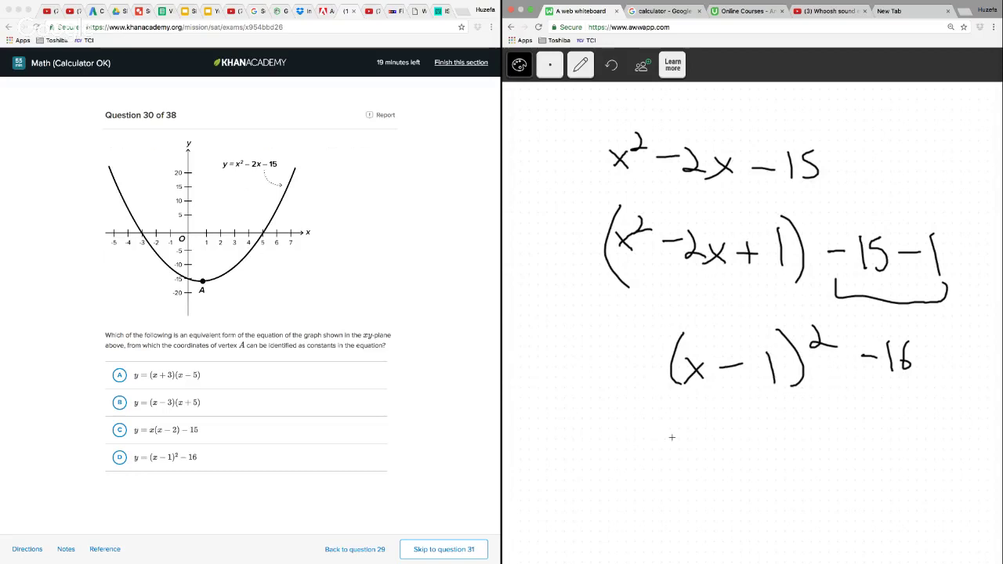
{"action": "left_click_drag", "start_coordinate": [701, 431], "coordinate": [695, 485]}
{"action": "mouse_move", "coordinate": [717, 444]}
{"action": "left_mouse_down"}
{"action": "mouse_move", "coordinate": [719, 485]}
{"action": "mouse_move", "coordinate": [735, 502]}
{"action": "left_mouse_up"}
{"action": "left_click_drag", "start_coordinate": [766, 458], "coordinate": [784, 456]}
{"action": "mouse_move", "coordinate": [812, 437]}
{"action": "left_mouse_down"}
{"action": "mouse_move", "coordinate": [813, 467]}
{"action": "mouse_move", "coordinate": [820, 456]}
{"action": "mouse_move", "coordinate": [832, 490]}
{"action": "left_mouse_up"}
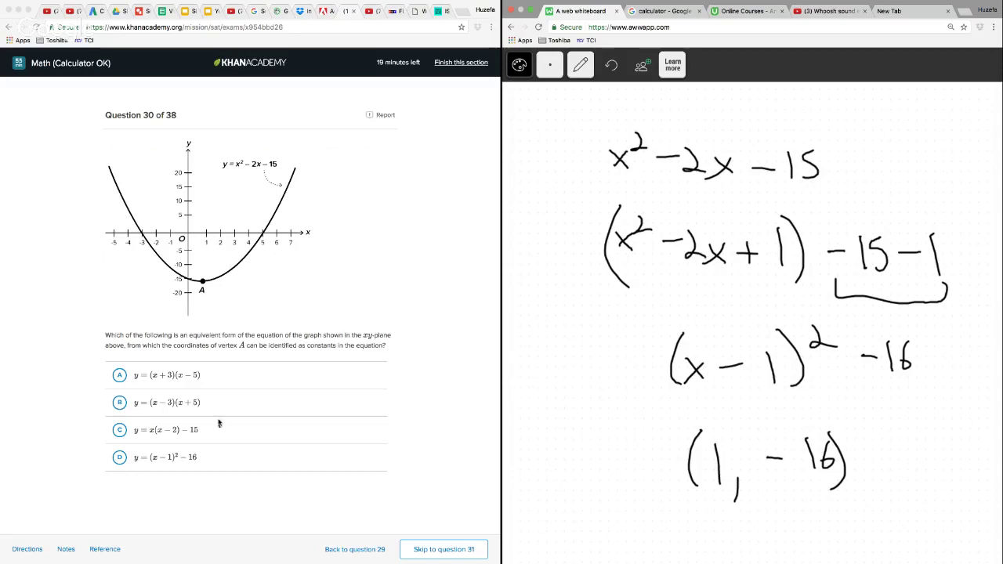
Answer question 30 with choice D, y = (x − 1)² − 16, and go on to question 31
{"action": "left_click", "coordinate": [119, 462]}
{"action": "left_click", "coordinate": [119, 461]}
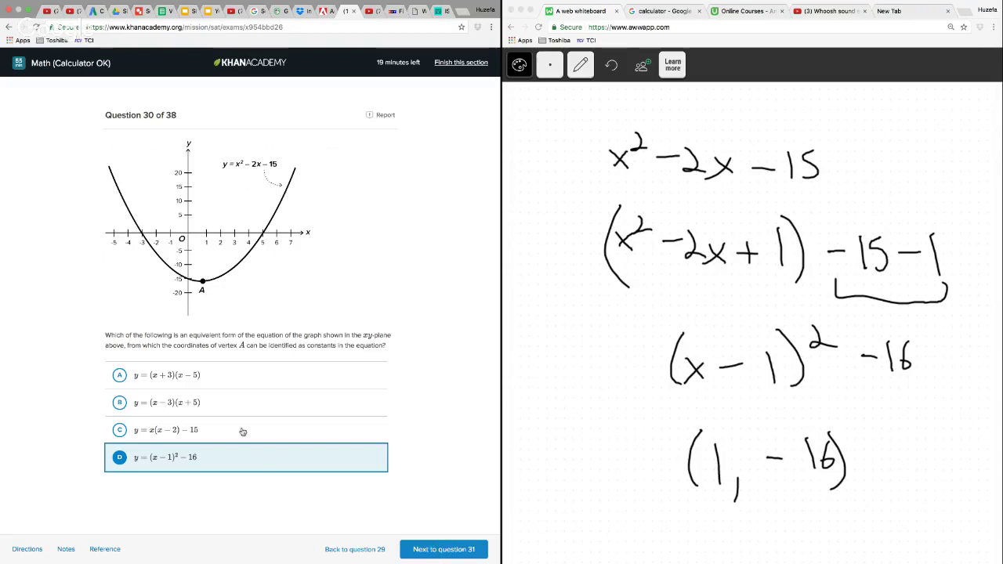
{"action": "left_click", "coordinate": [454, 548]}
{"action": "left_click", "coordinate": [454, 550]}
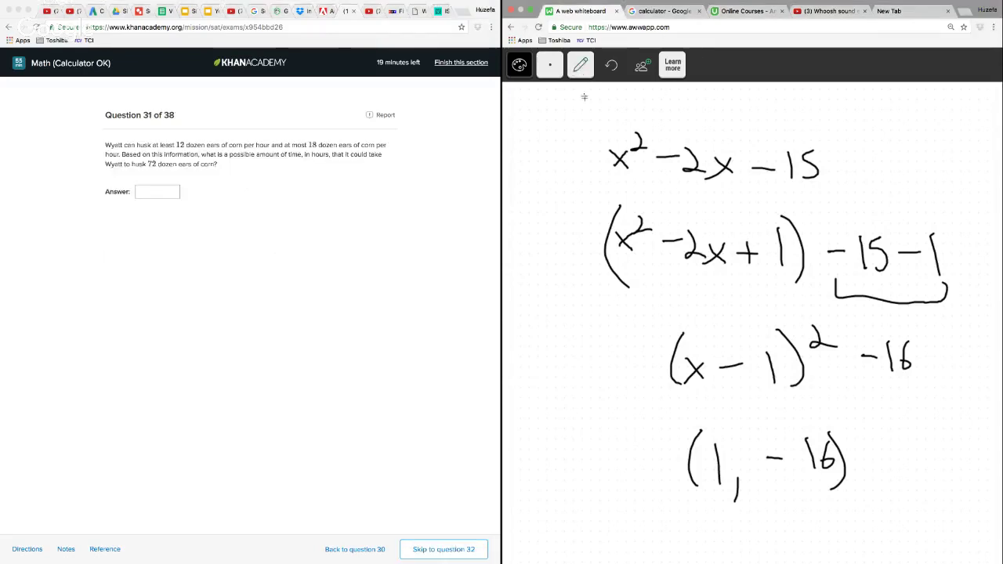
Clear the whiteboard and handwrite the hourly rates 12 and 18 side by side near its upper edge
{"action": "left_click", "coordinate": [581, 65]}
{"action": "left_click", "coordinate": [581, 227]}
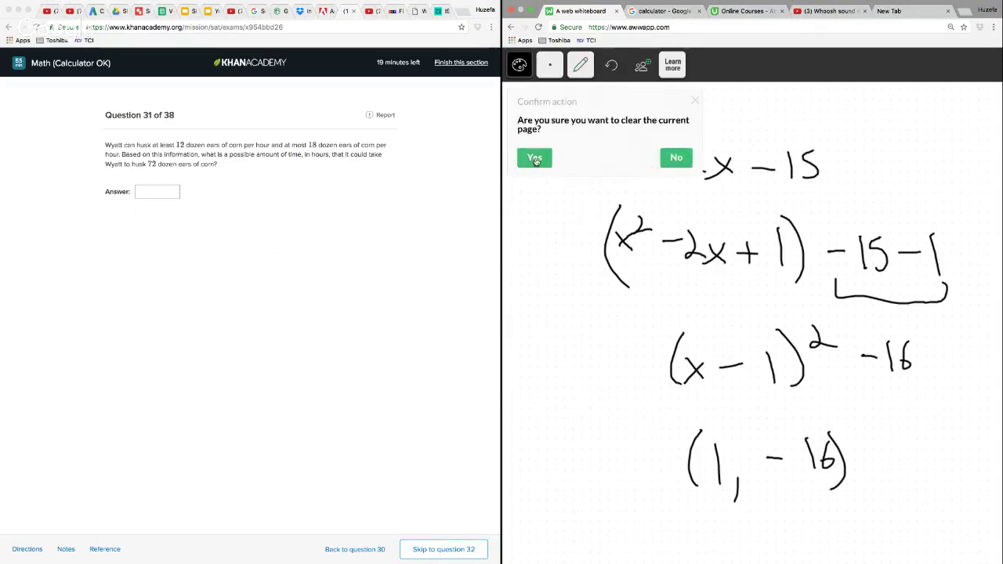
{"action": "left_click", "coordinate": [537, 161]}
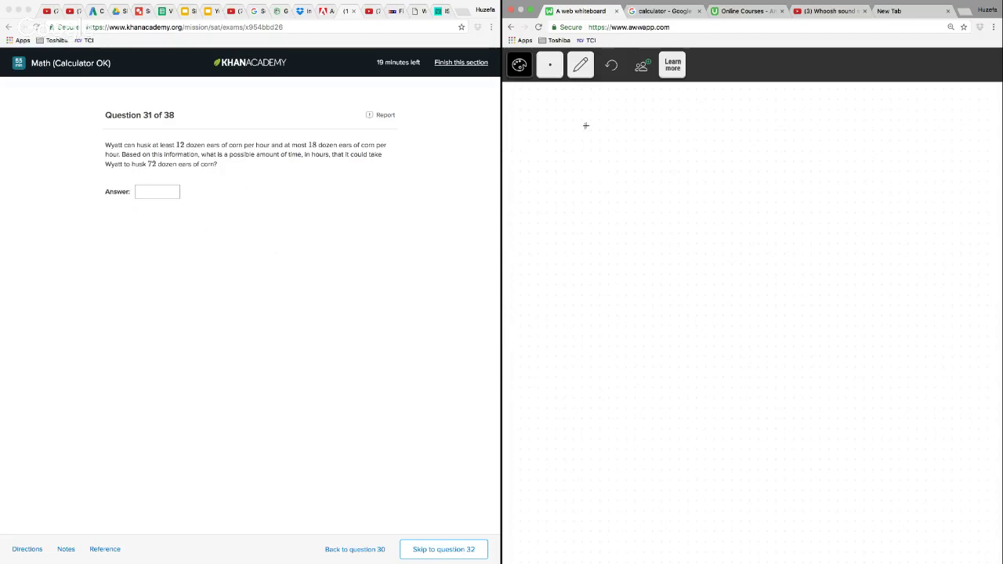
{"action": "mouse_move", "coordinate": [577, 120]}
{"action": "left_mouse_down"}
{"action": "mouse_move", "coordinate": [577, 160]}
{"action": "mouse_move", "coordinate": [624, 163]}
{"action": "left_mouse_up"}
{"action": "left_click_drag", "start_coordinate": [760, 120], "coordinate": [766, 165]}
{"action": "left_click_drag", "start_coordinate": [793, 129], "coordinate": [796, 128]}
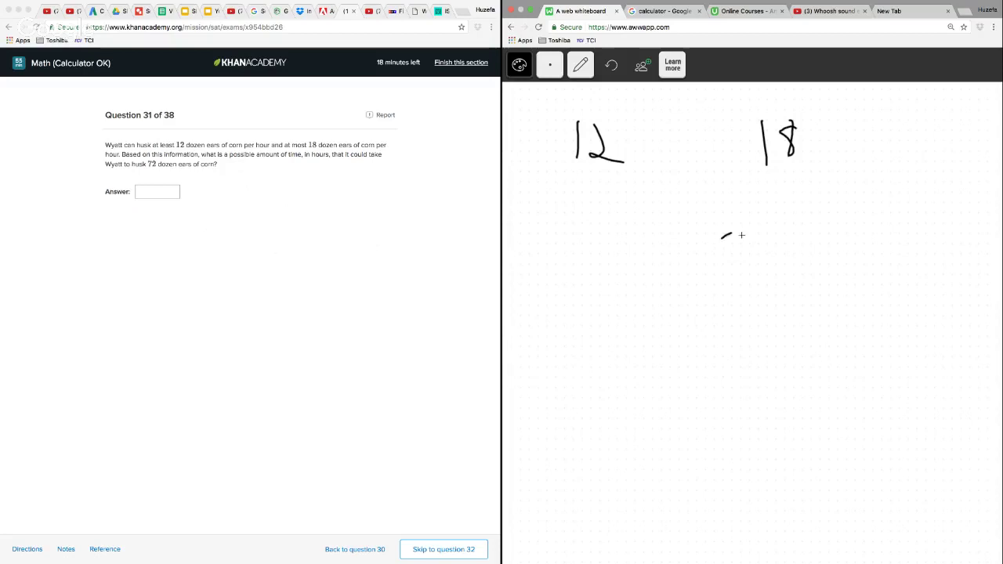
Handwrite the long division of 72 by 12 with quotient 6 and remainder 0
{"action": "mouse_move", "coordinate": [714, 235]}
{"action": "left_mouse_down"}
{"action": "mouse_move", "coordinate": [741, 234]}
{"action": "mouse_move", "coordinate": [737, 271]}
{"action": "mouse_move", "coordinate": [776, 275]}
{"action": "left_mouse_up"}
{"action": "left_click_drag", "start_coordinate": [695, 272], "coordinate": [794, 207]}
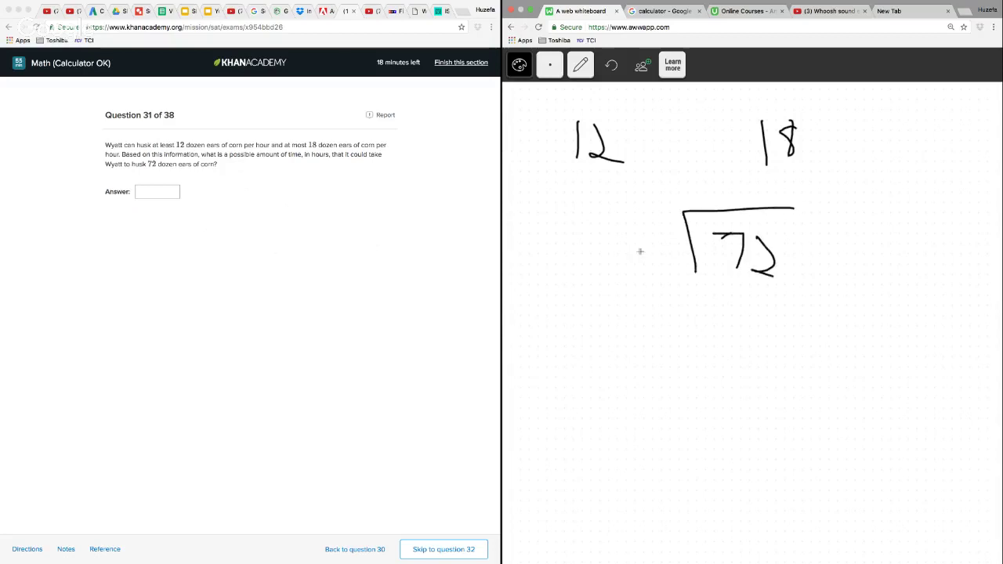
{"action": "left_click_drag", "start_coordinate": [639, 230], "coordinate": [641, 272]}
{"action": "mouse_move", "coordinate": [651, 235]}
{"action": "left_mouse_down"}
{"action": "mouse_move", "coordinate": [668, 264]}
{"action": "mouse_move", "coordinate": [682, 263]}
{"action": "left_mouse_up"}
{"action": "left_click_drag", "start_coordinate": [751, 176], "coordinate": [747, 196]}
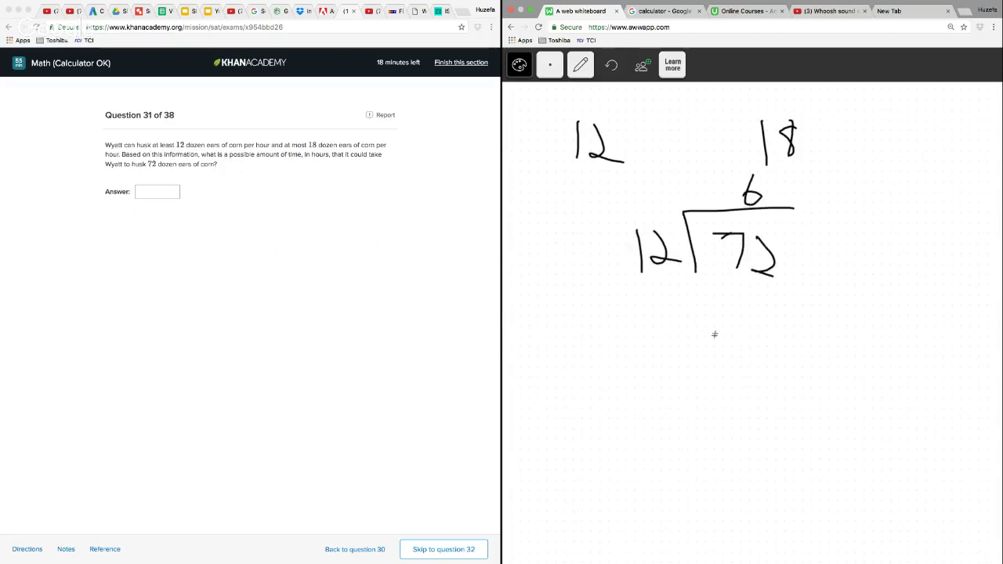
{"action": "mouse_move", "coordinate": [735, 283]}
{"action": "left_mouse_down"}
{"action": "mouse_move", "coordinate": [754, 279]}
{"action": "mouse_move", "coordinate": [748, 320]}
{"action": "left_mouse_up"}
{"action": "mouse_move", "coordinate": [765, 291]}
{"action": "left_mouse_down"}
{"action": "mouse_move", "coordinate": [771, 315]}
{"action": "mouse_move", "coordinate": [789, 322]}
{"action": "left_mouse_up"}
{"action": "mouse_move", "coordinate": [729, 338]}
{"action": "left_mouse_down"}
{"action": "mouse_move", "coordinate": [833, 338]}
{"action": "mouse_move", "coordinate": [784, 348]}
{"action": "left_mouse_up"}
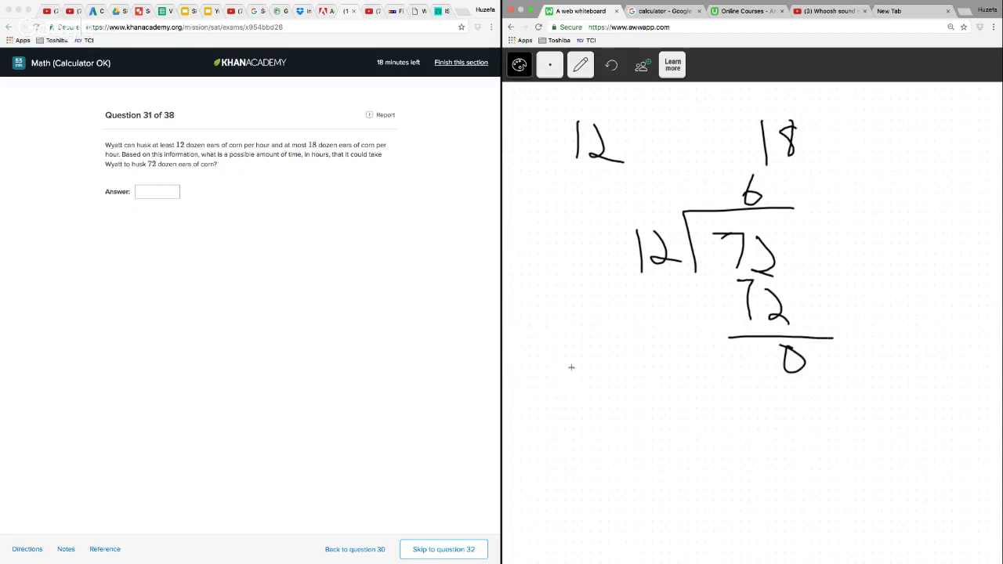
Handwrite the range of possible hours, 4 – 6, beside the end of the long division
{"action": "mouse_move", "coordinate": [571, 365]}
{"action": "left_mouse_down"}
{"action": "mouse_move", "coordinate": [566, 376]}
{"action": "mouse_move", "coordinate": [591, 378]}
{"action": "left_mouse_up"}
{"action": "left_click_drag", "start_coordinate": [586, 366], "coordinate": [587, 408]}
{"action": "left_click_drag", "start_coordinate": [603, 387], "coordinate": [676, 395]}
Enter 5 as the answer to question 31 and go on to question 32
{"action": "left_click", "coordinate": [162, 192]}
{"action": "left_click", "coordinate": [161, 193]}
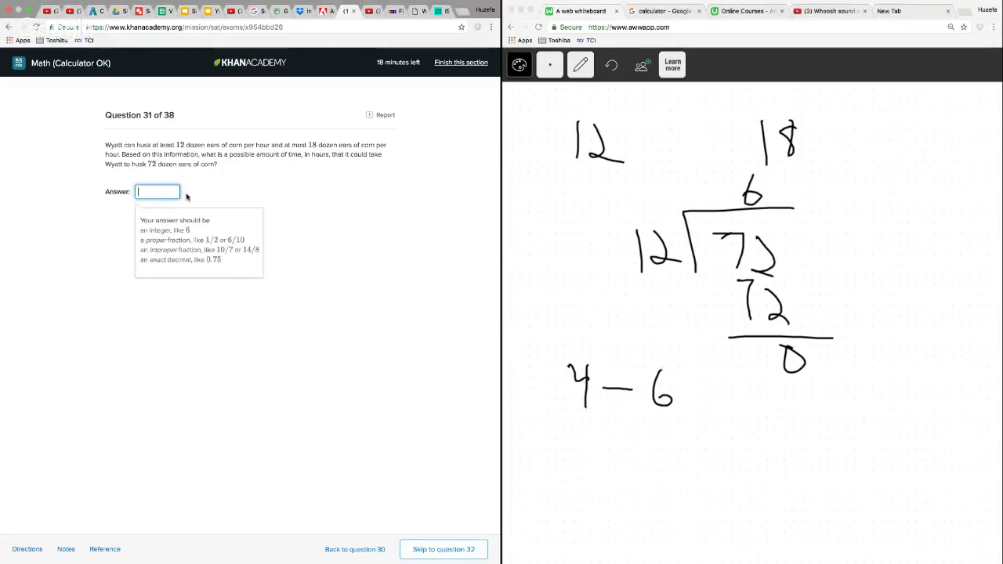
{"action": "type", "text": "5"}
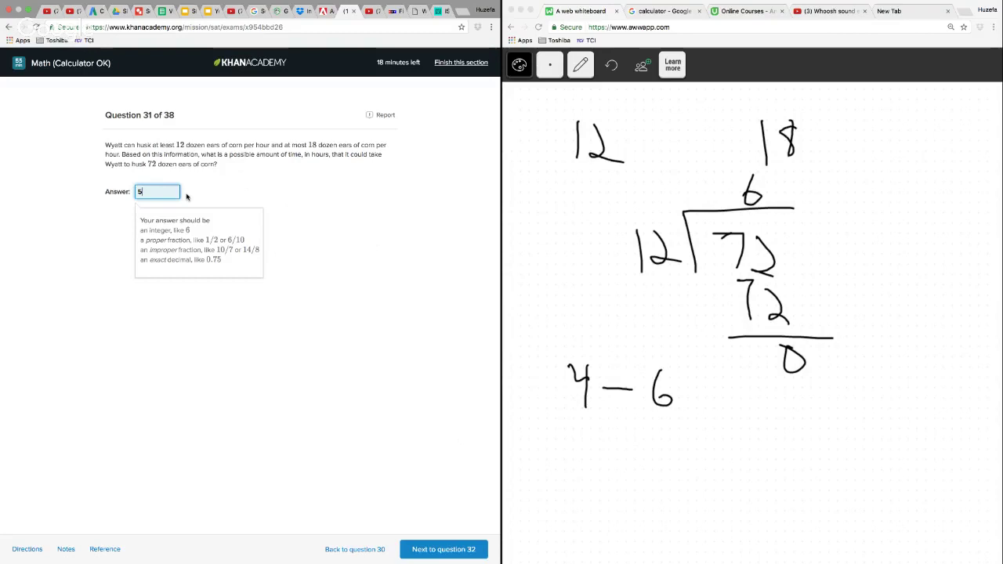
{"action": "left_click", "coordinate": [295, 342]}
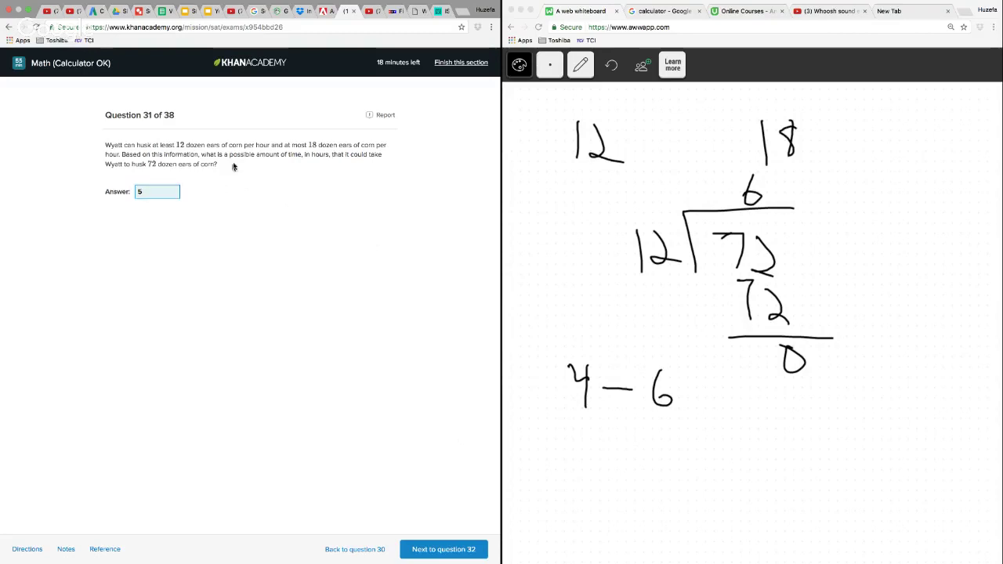
{"action": "left_click", "coordinate": [458, 558]}
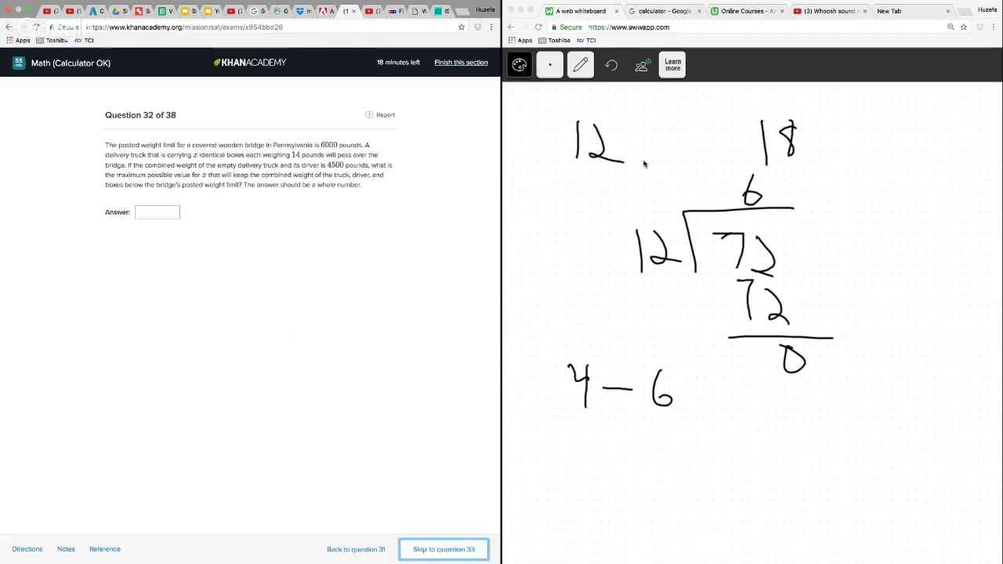
Clear the whiteboard and handwrite the weight limit 6000 near its upper edge with the pencil
{"action": "left_click", "coordinate": [580, 65]}
{"action": "left_click", "coordinate": [582, 151]}
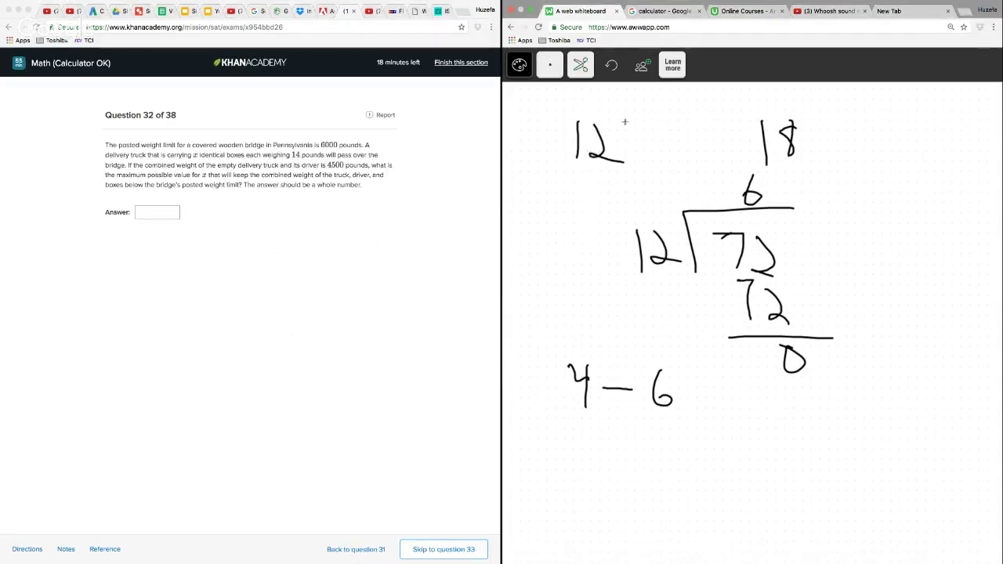
{"action": "mouse_move", "coordinate": [625, 121]}
{"action": "left_mouse_down"}
{"action": "mouse_move", "coordinate": [541, 129]}
{"action": "mouse_move", "coordinate": [537, 313]}
{"action": "mouse_move", "coordinate": [714, 470]}
{"action": "mouse_move", "coordinate": [735, 122]}
{"action": "left_mouse_up"}
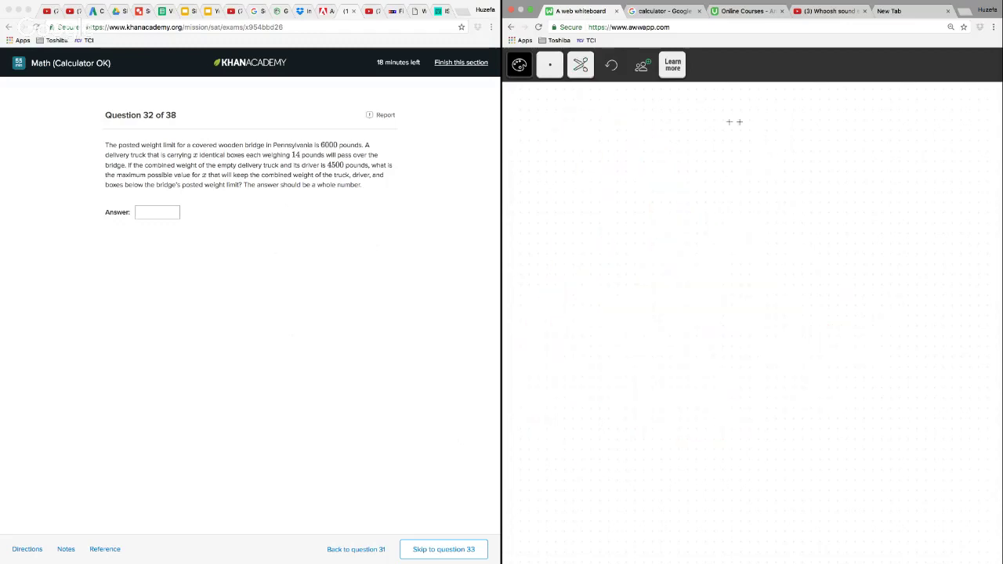
{"action": "left_click", "coordinate": [580, 65]}
{"action": "left_click", "coordinate": [580, 128]}
{"action": "mouse_move", "coordinate": [632, 151]}
{"action": "left_mouse_down"}
{"action": "mouse_move", "coordinate": [636, 176]}
{"action": "mouse_move", "coordinate": [668, 160]}
{"action": "left_mouse_up"}
{"action": "mouse_move", "coordinate": [702, 155]}
{"action": "left_mouse_down"}
{"action": "mouse_move", "coordinate": [706, 174]}
{"action": "mouse_move", "coordinate": [711, 157]}
{"action": "left_mouse_up"}
{"action": "mouse_move", "coordinate": [737, 157]}
{"action": "left_mouse_down"}
{"action": "mouse_move", "coordinate": [741, 167]}
{"action": "mouse_move", "coordinate": [736, 158]}
{"action": "left_mouse_up"}
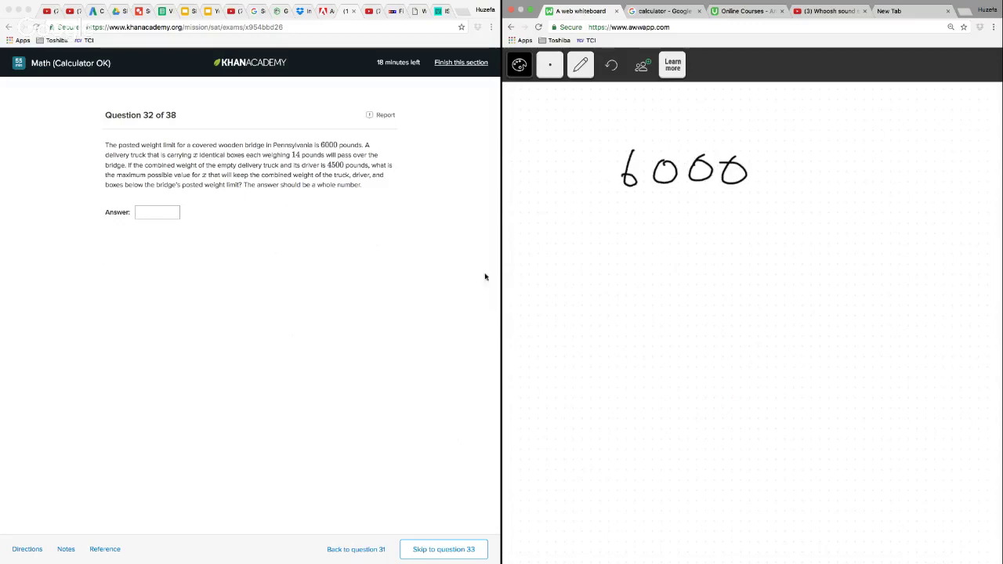
Handwrite the inequality 14x + 4500 < 6000 below the weight limit
{"action": "left_click_drag", "start_coordinate": [604, 230], "coordinate": [603, 274]}
{"action": "left_click_drag", "start_coordinate": [616, 235], "coordinate": [636, 256]}
{"action": "mouse_move", "coordinate": [629, 235]}
{"action": "left_mouse_down"}
{"action": "mouse_move", "coordinate": [630, 280]}
{"action": "mouse_move", "coordinate": [666, 275]}
{"action": "mouse_move", "coordinate": [639, 282]}
{"action": "left_mouse_up"}
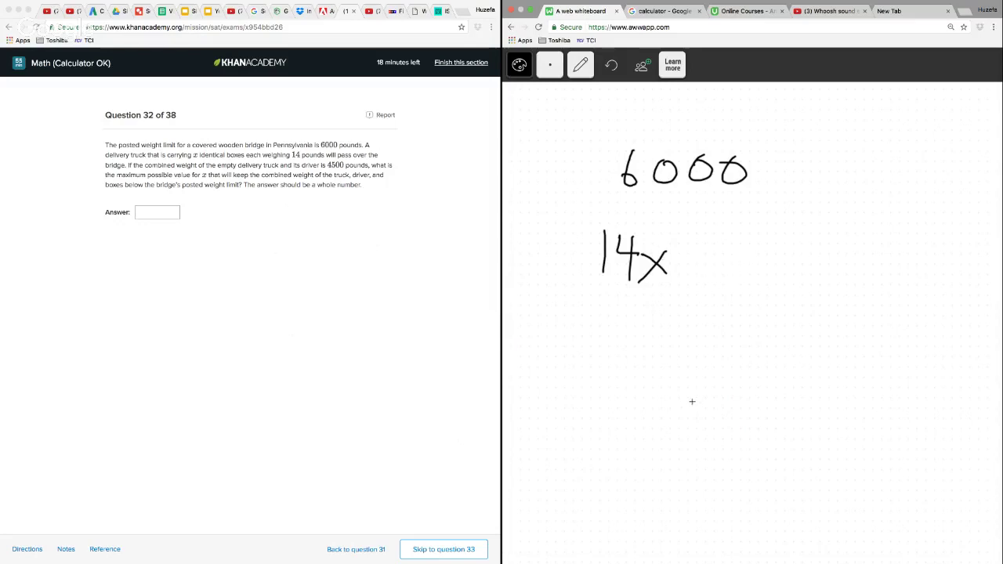
{"action": "mouse_move", "coordinate": [713, 249]}
{"action": "left_mouse_down"}
{"action": "mouse_move", "coordinate": [714, 276]}
{"action": "mouse_move", "coordinate": [729, 266]}
{"action": "left_mouse_up"}
{"action": "mouse_move", "coordinate": [757, 245]}
{"action": "left_mouse_down"}
{"action": "mouse_move", "coordinate": [769, 257]}
{"action": "mouse_move", "coordinate": [762, 278]}
{"action": "left_mouse_up"}
{"action": "left_click_drag", "start_coordinate": [796, 243], "coordinate": [781, 274]}
{"action": "mouse_move", "coordinate": [820, 246]}
{"action": "left_mouse_down"}
{"action": "mouse_move", "coordinate": [807, 268]}
{"action": "mouse_move", "coordinate": [819, 248]}
{"action": "left_mouse_up"}
{"action": "mouse_move", "coordinate": [846, 248]}
{"action": "left_mouse_down"}
{"action": "mouse_move", "coordinate": [836, 270]}
{"action": "mouse_move", "coordinate": [847, 246]}
{"action": "left_mouse_up"}
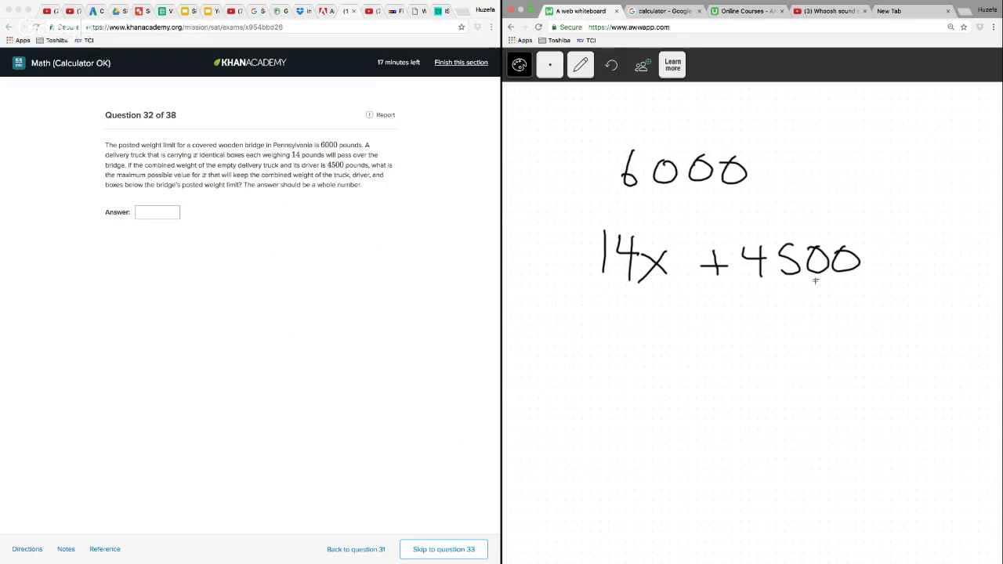
{"action": "left_click_drag", "start_coordinate": [901, 243], "coordinate": [911, 268]}
{"action": "mouse_move", "coordinate": [944, 238]}
{"action": "left_mouse_down"}
{"action": "mouse_move", "coordinate": [933, 269]}
{"action": "mouse_move", "coordinate": [935, 257]}
{"action": "left_mouse_up"}
{"action": "mouse_move", "coordinate": [951, 249]}
{"action": "left_mouse_down"}
{"action": "mouse_move", "coordinate": [953, 269]}
{"action": "mouse_move", "coordinate": [1000, 261]}
{"action": "mouse_move", "coordinate": [992, 269]}
{"action": "left_mouse_up"}
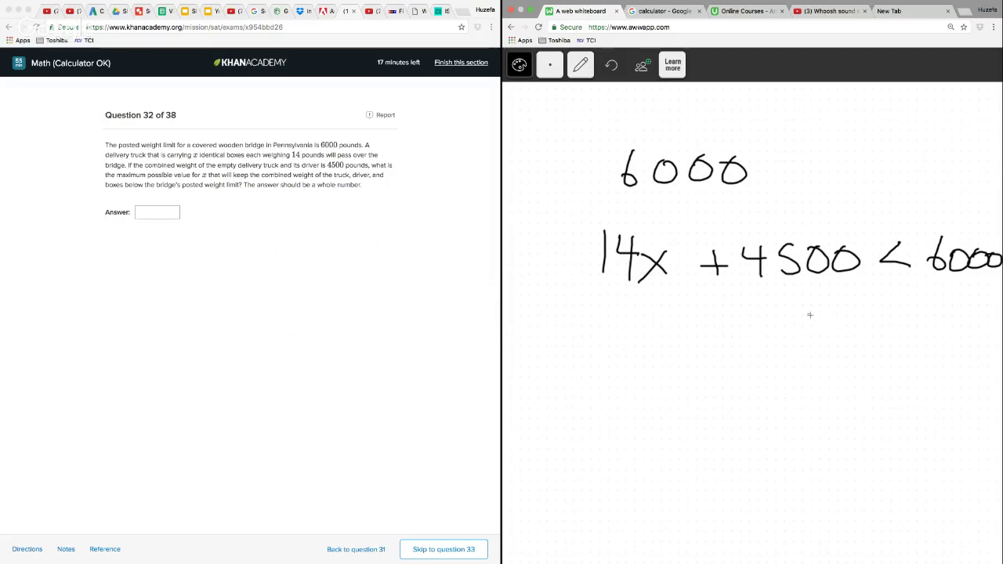
Write −4500 under both sides of the inequality and strike out the 4500 terms on the side with x
{"action": "mouse_move", "coordinate": [734, 305]}
{"action": "left_mouse_down"}
{"action": "mouse_move", "coordinate": [784, 323]}
{"action": "mouse_move", "coordinate": [853, 306]}
{"action": "mouse_move", "coordinate": [931, 312]}
{"action": "mouse_move", "coordinate": [950, 332]}
{"action": "left_mouse_up"}
{"action": "left_click_drag", "start_coordinate": [967, 299], "coordinate": [964, 329]}
{"action": "left_click_drag", "start_coordinate": [975, 312], "coordinate": [981, 314]}
{"action": "left_click_drag", "start_coordinate": [740, 351], "coordinate": [854, 233]}
Handwrite the reduced inequality 14x < 6000 below the subtraction
{"action": "left_click_drag", "start_coordinate": [650, 404], "coordinate": [653, 446]}
{"action": "mouse_move", "coordinate": [673, 401]}
{"action": "left_mouse_down"}
{"action": "mouse_move", "coordinate": [691, 421]}
{"action": "mouse_move", "coordinate": [686, 449]}
{"action": "left_mouse_up"}
{"action": "mouse_move", "coordinate": [697, 424]}
{"action": "left_mouse_down"}
{"action": "mouse_move", "coordinate": [712, 439]}
{"action": "mouse_move", "coordinate": [697, 448]}
{"action": "left_mouse_up"}
{"action": "left_click_drag", "start_coordinate": [776, 415], "coordinate": [776, 440]}
{"action": "left_click_drag", "start_coordinate": [808, 407], "coordinate": [796, 431]}
{"action": "mouse_move", "coordinate": [831, 414]}
{"action": "left_mouse_down"}
{"action": "mouse_move", "coordinate": [823, 420]}
{"action": "mouse_move", "coordinate": [833, 414]}
{"action": "left_mouse_up"}
{"action": "mouse_move", "coordinate": [863, 414]}
{"action": "left_mouse_down"}
{"action": "mouse_move", "coordinate": [855, 419]}
{"action": "mouse_move", "coordinate": [898, 412]}
{"action": "left_mouse_up"}
Write a division by 14 under both sides of 14x < 6000 and strike out the 14s beside x
{"action": "left_click_drag", "start_coordinate": [630, 454], "coordinate": [744, 453]}
{"action": "left_click_drag", "start_coordinate": [680, 467], "coordinate": [680, 497]}
{"action": "mouse_move", "coordinate": [700, 468]}
{"action": "left_mouse_down"}
{"action": "mouse_move", "coordinate": [692, 473]}
{"action": "mouse_move", "coordinate": [721, 484]}
{"action": "left_mouse_up"}
{"action": "left_click_drag", "start_coordinate": [716, 466], "coordinate": [717, 502]}
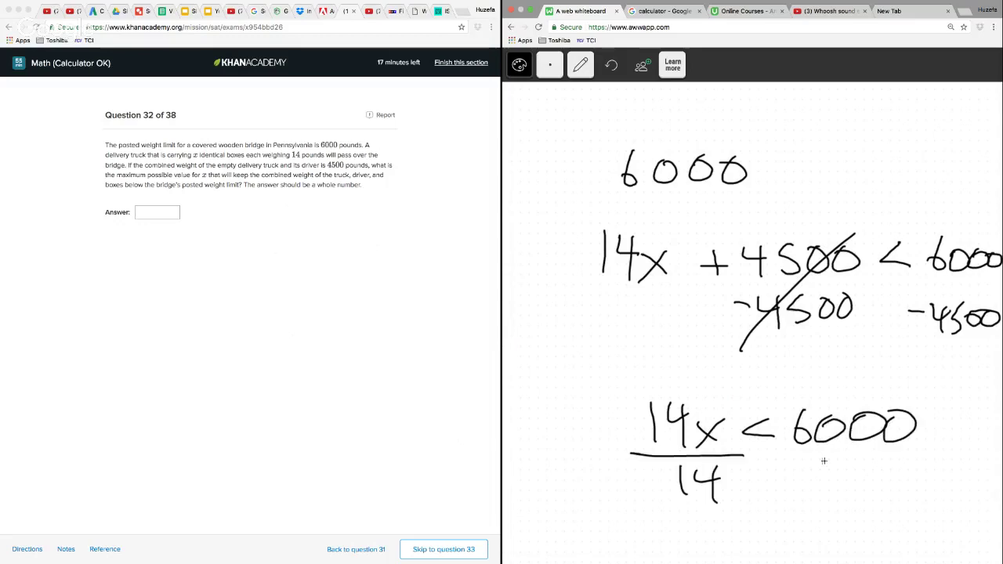
{"action": "left_click_drag", "start_coordinate": [788, 461], "coordinate": [938, 460]}
{"action": "left_click_drag", "start_coordinate": [837, 472], "coordinate": [839, 501]}
{"action": "left_click_drag", "start_coordinate": [862, 472], "coordinate": [889, 483]}
{"action": "left_click_drag", "start_coordinate": [877, 468], "coordinate": [878, 504]}
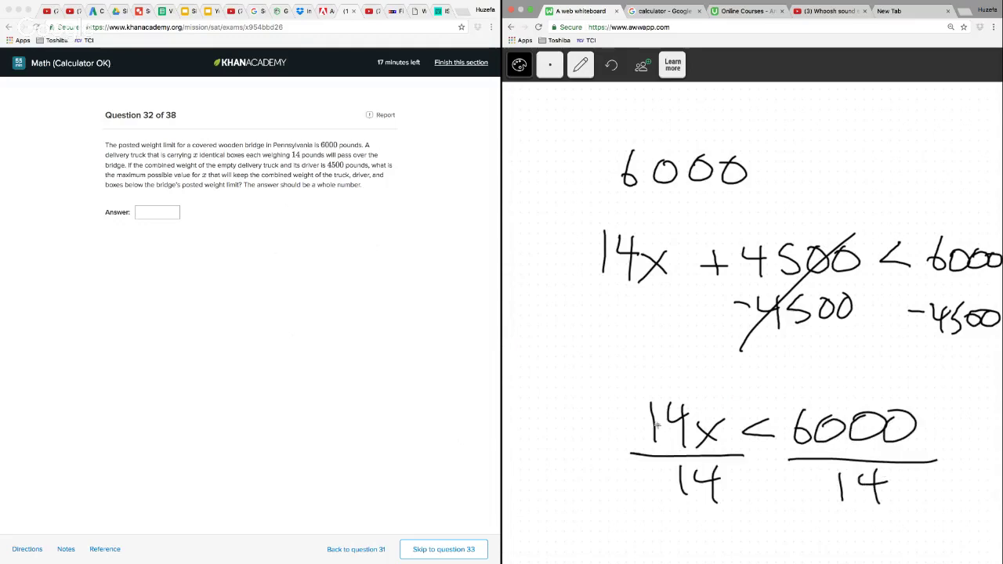
{"action": "left_click_drag", "start_coordinate": [657, 426], "coordinate": [708, 472]}
Switch to the Google calculator and divide 6000 by 14
{"action": "left_click", "coordinate": [659, 12]}
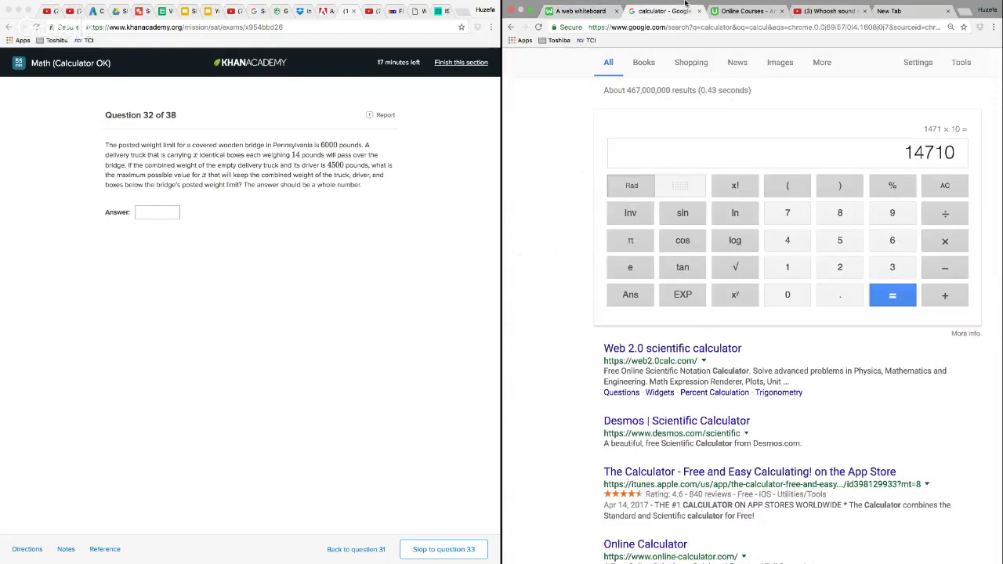
{"action": "type", "text": "6000/14"}
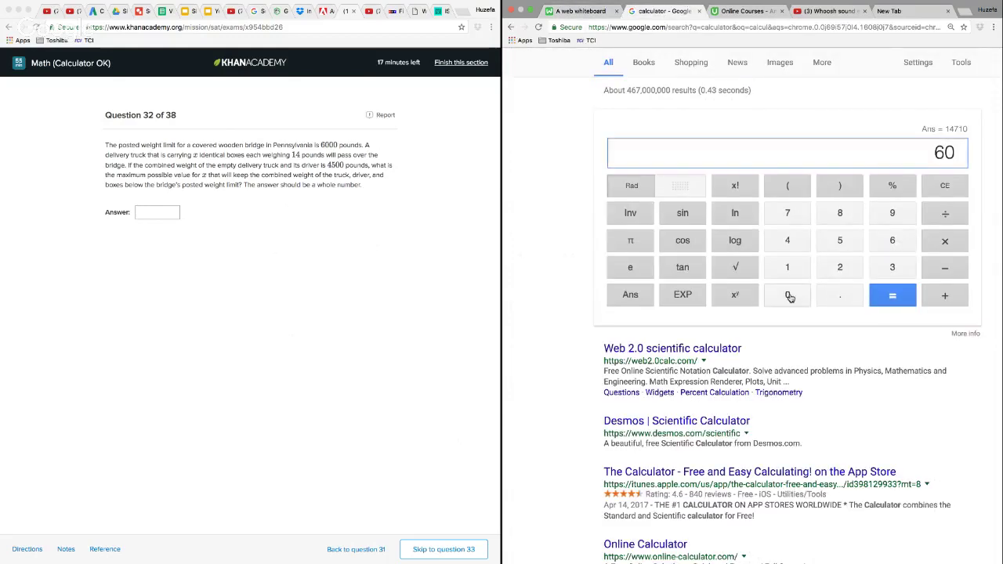
{"action": "left_click", "coordinate": [890, 295]}
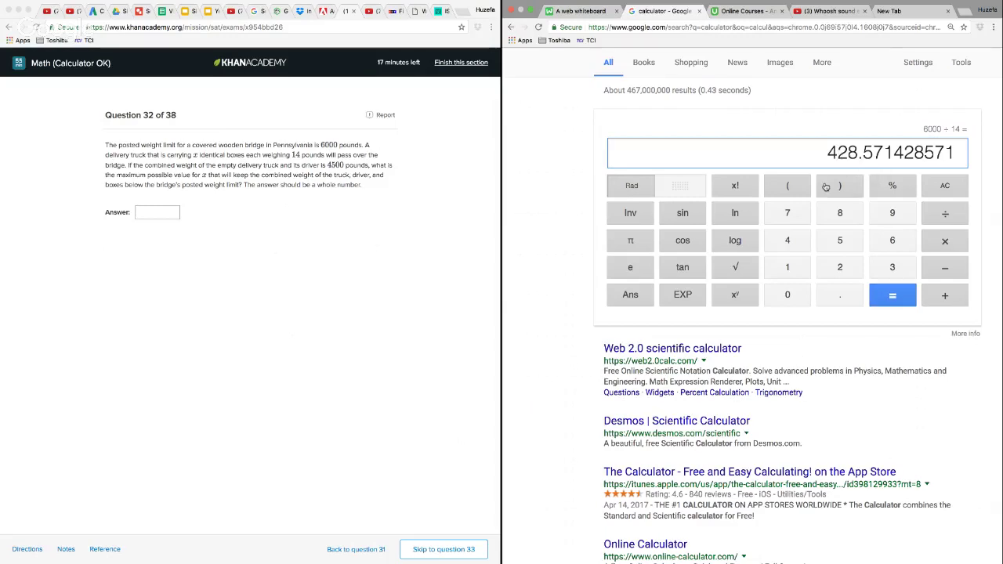
Enter 428 as the answer to question 32 and continue to question 33
{"action": "left_click", "coordinate": [163, 216]}
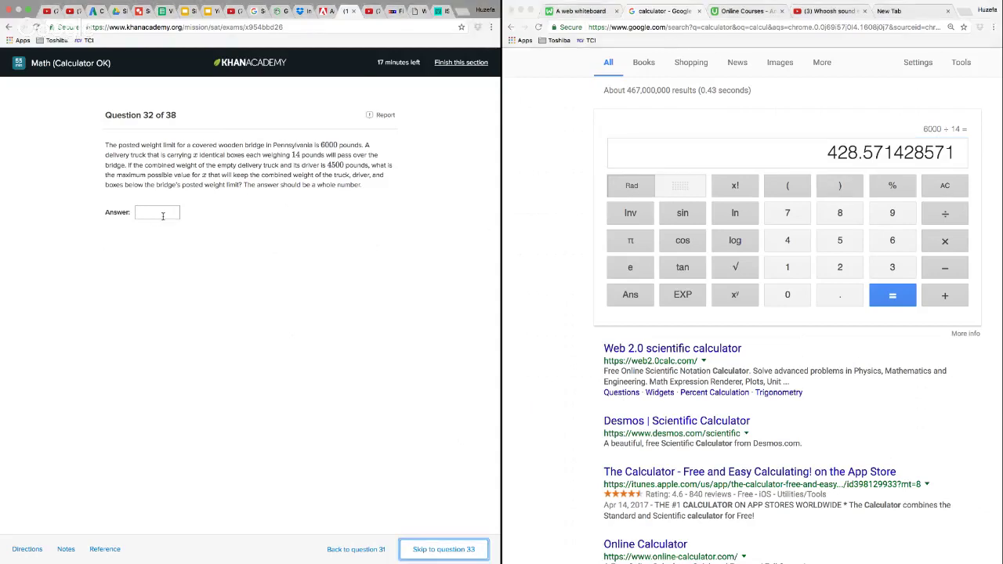
{"action": "left_click", "coordinate": [163, 216]}
{"action": "type", "text": "428"}
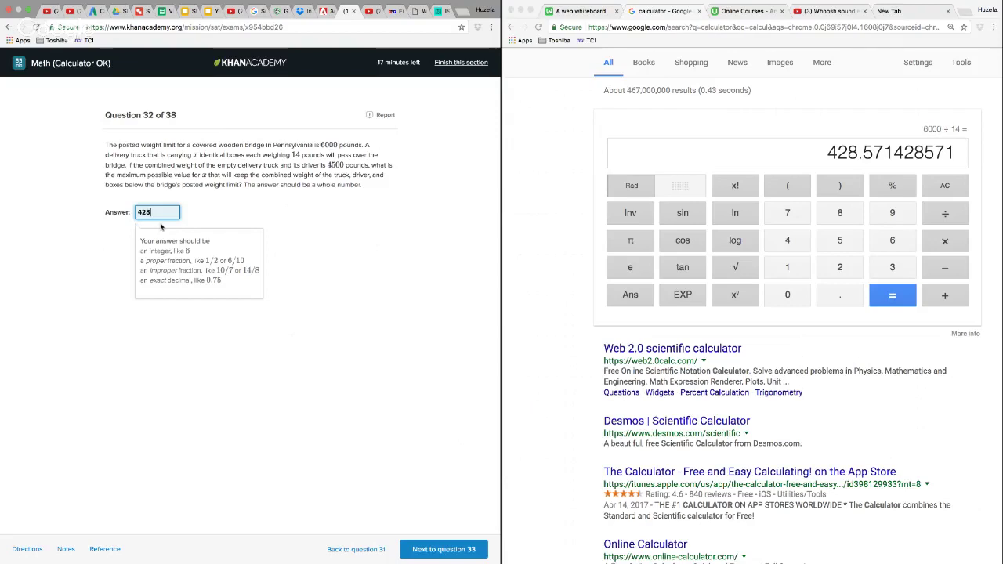
{"action": "left_click", "coordinate": [436, 553]}
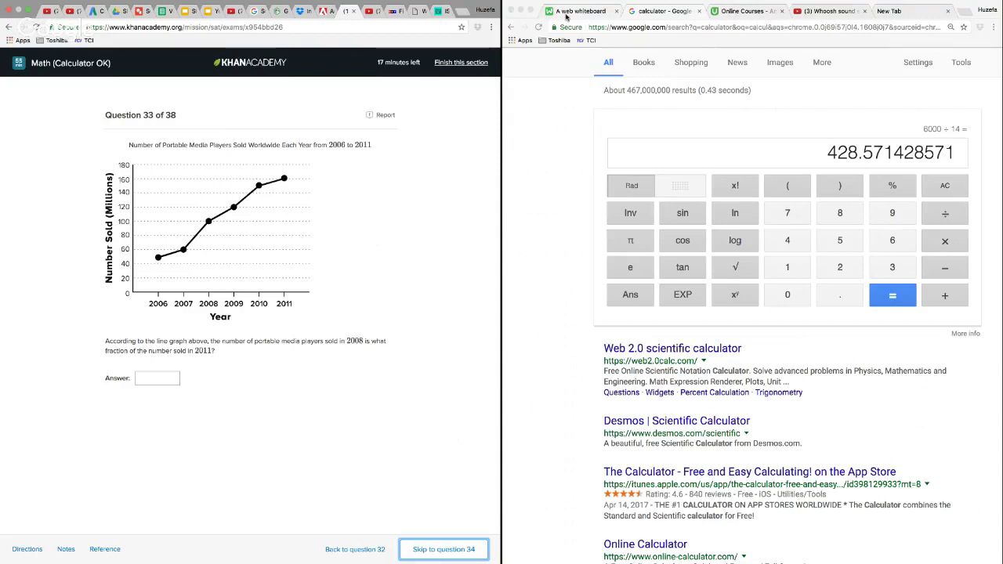
Return to the web whiteboard and clear all the inequality working from it
{"action": "left_click", "coordinate": [567, 13]}
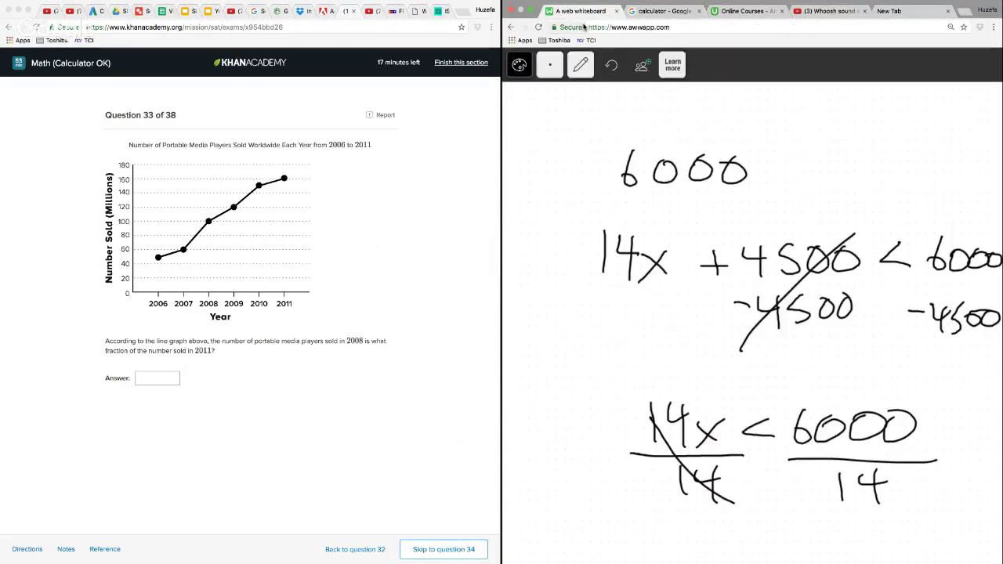
{"action": "left_click", "coordinate": [580, 64]}
{"action": "left_click", "coordinate": [581, 262]}
{"action": "left_click", "coordinate": [675, 160]}
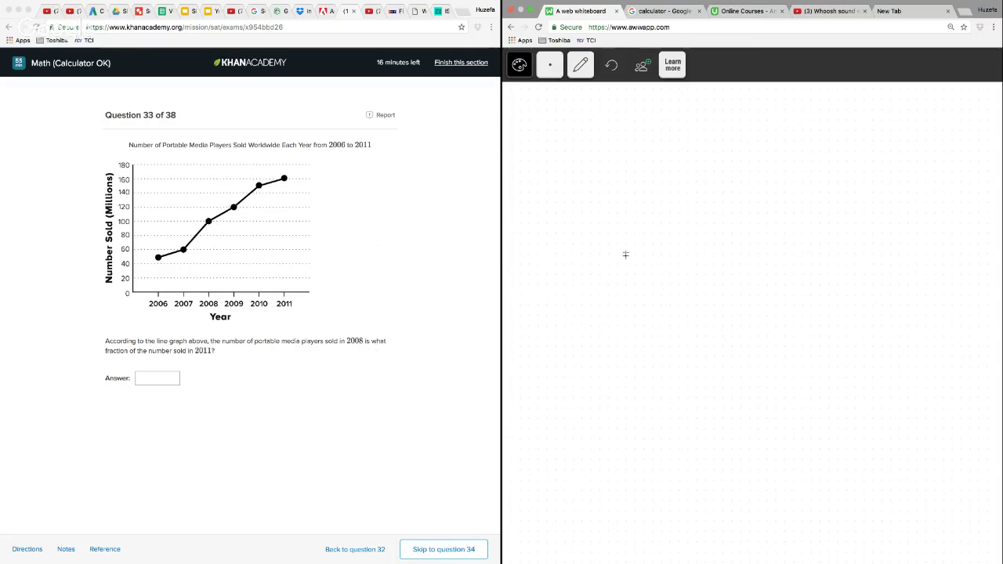
Handwrite the fraction 100/160 followed by an equals sign and strike out the last zeros of both numbers
{"action": "left_click_drag", "start_coordinate": [644, 200], "coordinate": [647, 233]}
{"action": "left_click_drag", "start_coordinate": [671, 205], "coordinate": [697, 207]}
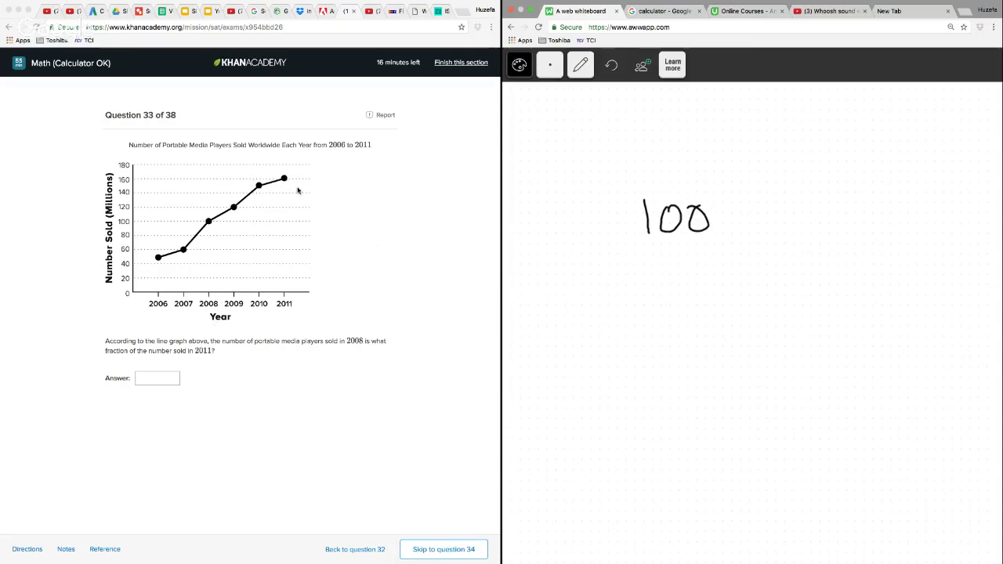
{"action": "left_click_drag", "start_coordinate": [635, 243], "coordinate": [733, 248]}
{"action": "mouse_move", "coordinate": [673, 255]}
{"action": "left_mouse_down"}
{"action": "mouse_move", "coordinate": [672, 295]}
{"action": "mouse_move", "coordinate": [684, 284]}
{"action": "left_mouse_up"}
{"action": "left_click_drag", "start_coordinate": [713, 265], "coordinate": [712, 265]}
{"action": "mouse_move", "coordinate": [754, 235]}
{"action": "left_mouse_down"}
{"action": "mouse_move", "coordinate": [778, 233]}
{"action": "mouse_move", "coordinate": [798, 250]}
{"action": "left_mouse_up"}
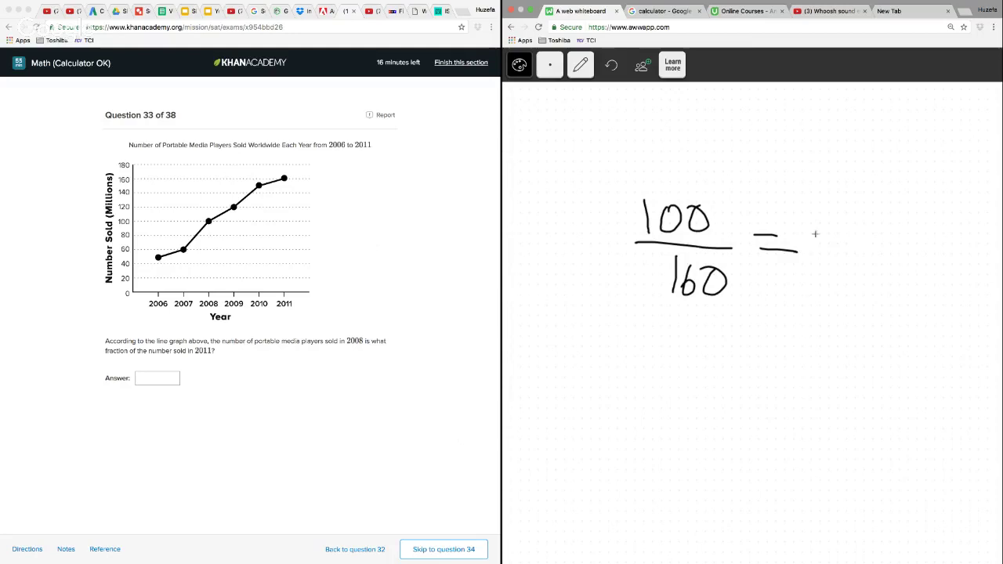
{"action": "left_click_drag", "start_coordinate": [700, 193], "coordinate": [729, 330]}
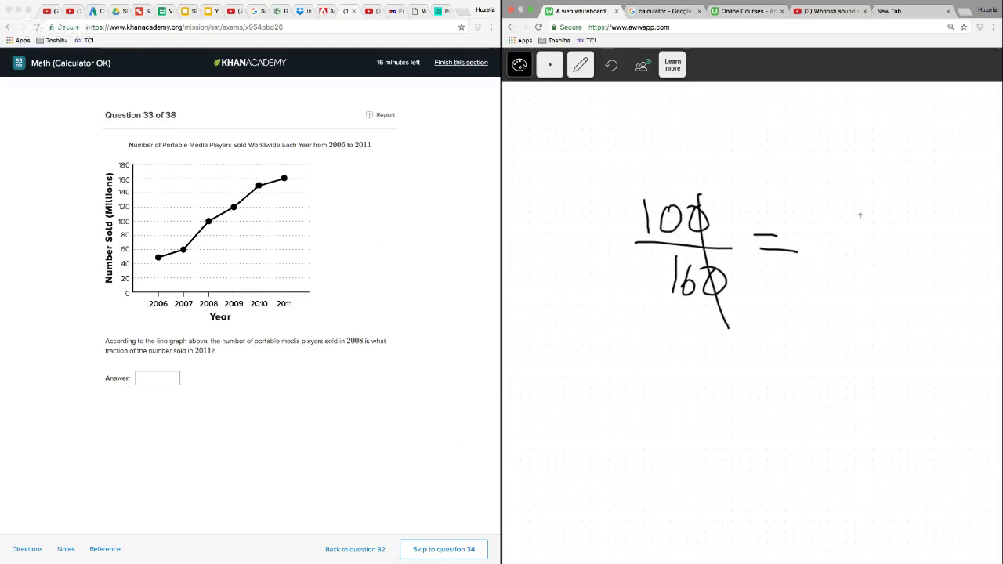
Handwrite the reduced fractions 10/16 = 5/8 after the equals sign
{"action": "left_click_drag", "start_coordinate": [861, 215], "coordinate": [862, 240]}
{"action": "left_click_drag", "start_coordinate": [878, 213], "coordinate": [877, 214]}
{"action": "left_click_drag", "start_coordinate": [842, 253], "coordinate": [892, 253]}
{"action": "mouse_move", "coordinate": [857, 273]}
{"action": "left_mouse_down"}
{"action": "mouse_move", "coordinate": [858, 302]}
{"action": "mouse_move", "coordinate": [867, 292]}
{"action": "left_mouse_up"}
{"action": "left_click_drag", "start_coordinate": [901, 252], "coordinate": [923, 264]}
{"action": "left_click_drag", "start_coordinate": [949, 226], "coordinate": [945, 254]}
{"action": "left_click_drag", "start_coordinate": [947, 227], "coordinate": [961, 227]}
{"action": "mouse_move", "coordinate": [937, 265]}
{"action": "left_mouse_down"}
{"action": "mouse_move", "coordinate": [972, 264]}
{"action": "mouse_move", "coordinate": [957, 275]}
{"action": "left_mouse_up"}
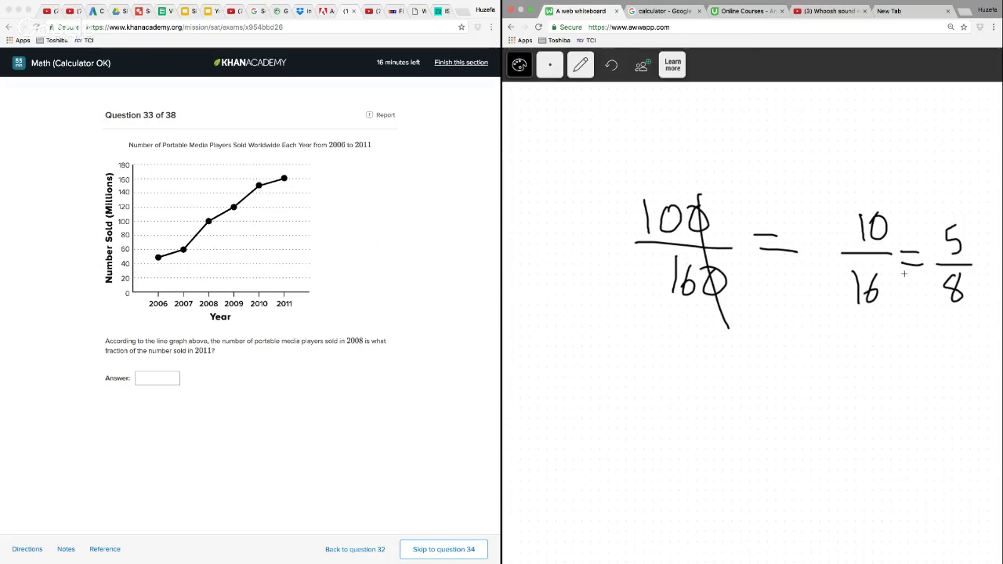
Enter 5/8 as the answer to question 33 and continue to question 34
{"action": "left_click", "coordinate": [173, 378]}
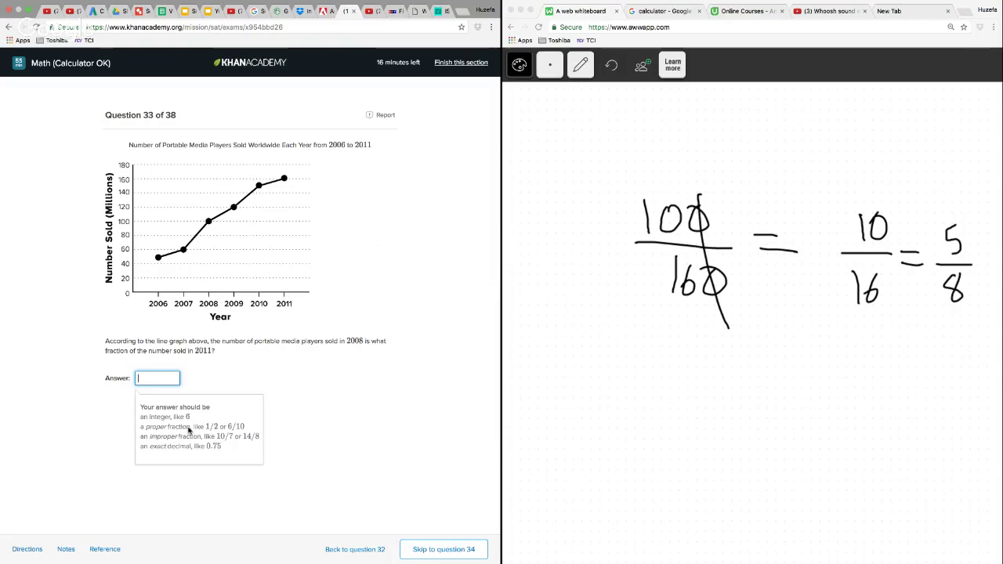
{"action": "type", "text": "5/"}
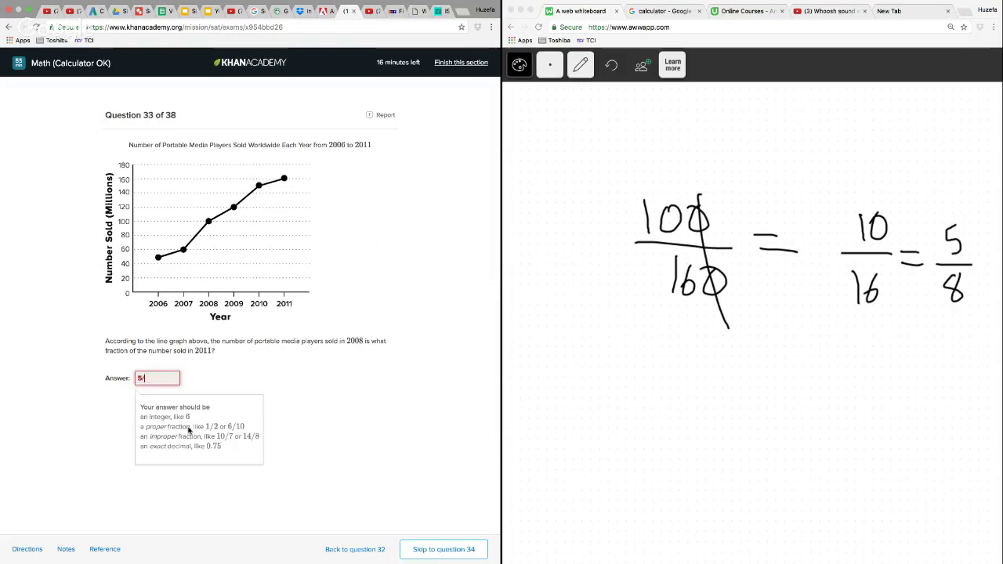
{"action": "type", "text": "8"}
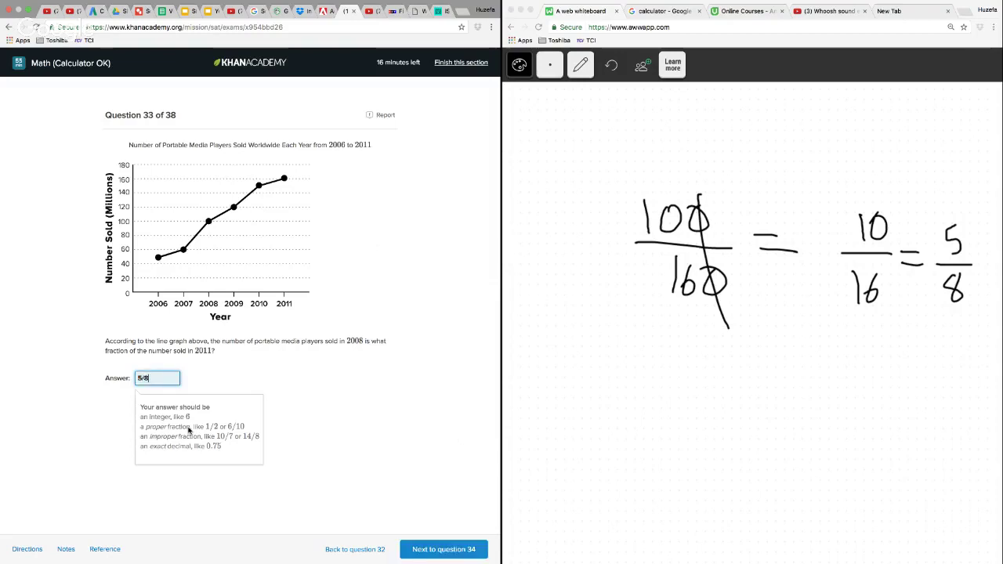
{"action": "left_click", "coordinate": [452, 553]}
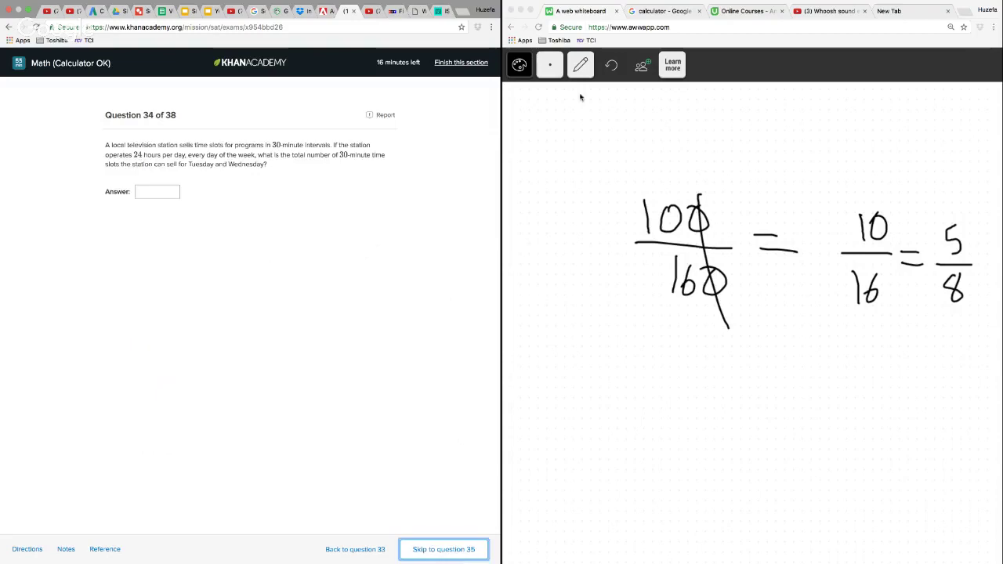
Erase the fraction working from the whiteboard
{"action": "left_click", "coordinate": [581, 65]}
{"action": "left_click", "coordinate": [580, 153]}
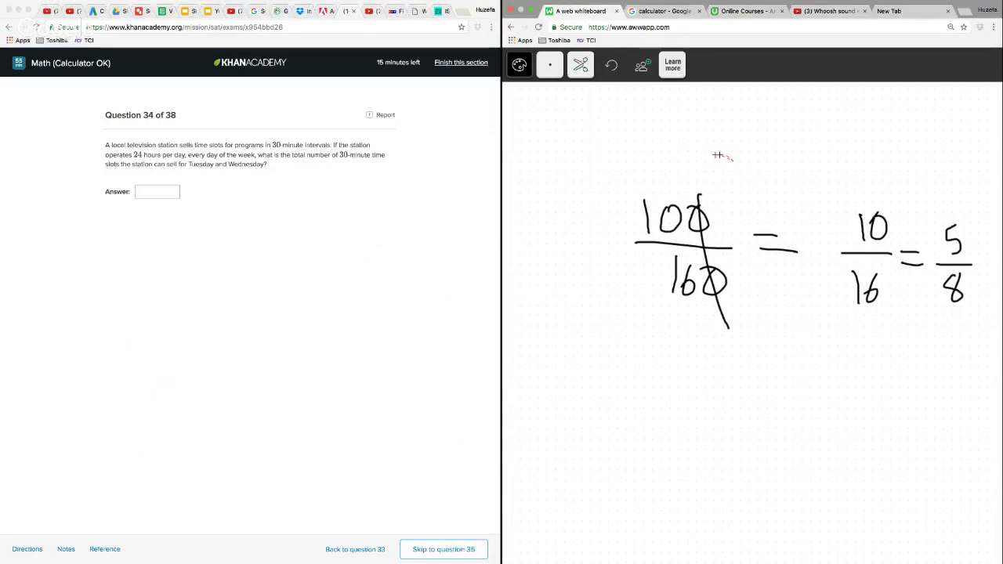
{"action": "mouse_move", "coordinate": [717, 157]}
{"action": "left_mouse_down"}
{"action": "mouse_move", "coordinate": [807, 437]}
{"action": "mouse_move", "coordinate": [768, 176]}
{"action": "mouse_move", "coordinate": [729, 160]}
{"action": "left_mouse_up"}
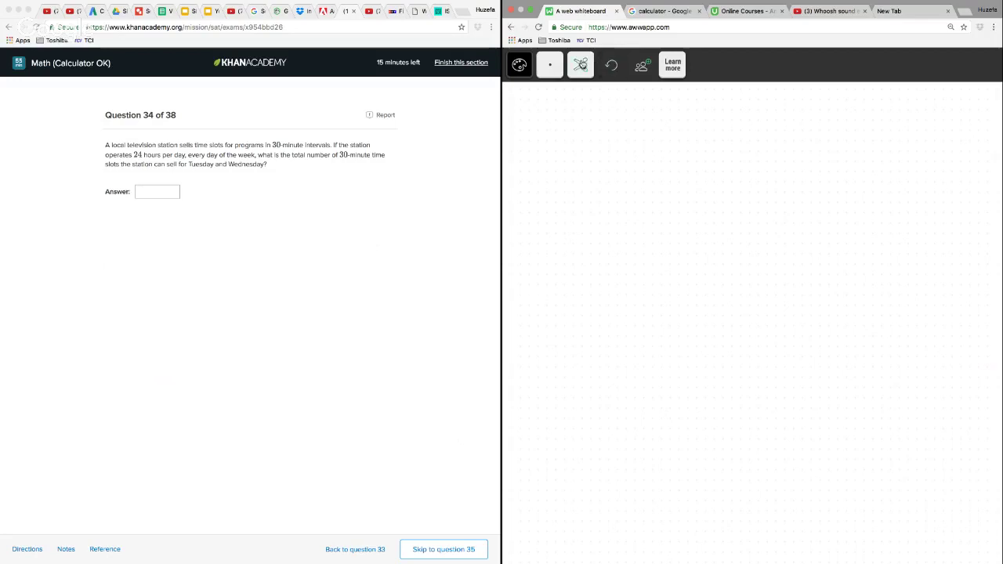
Return to the pencil and handwrite 48 near the upper part of the empty whiteboard
{"action": "left_click", "coordinate": [580, 65]}
{"action": "left_click", "coordinate": [582, 100]}
{"action": "mouse_move", "coordinate": [586, 145]}
{"action": "left_mouse_down"}
{"action": "mouse_move", "coordinate": [616, 158]}
{"action": "mouse_move", "coordinate": [606, 184]}
{"action": "left_mouse_up"}
{"action": "mouse_move", "coordinate": [626, 152]}
{"action": "left_mouse_down"}
{"action": "mouse_move", "coordinate": [641, 150]}
{"action": "mouse_move", "coordinate": [625, 154]}
{"action": "left_mouse_up"}
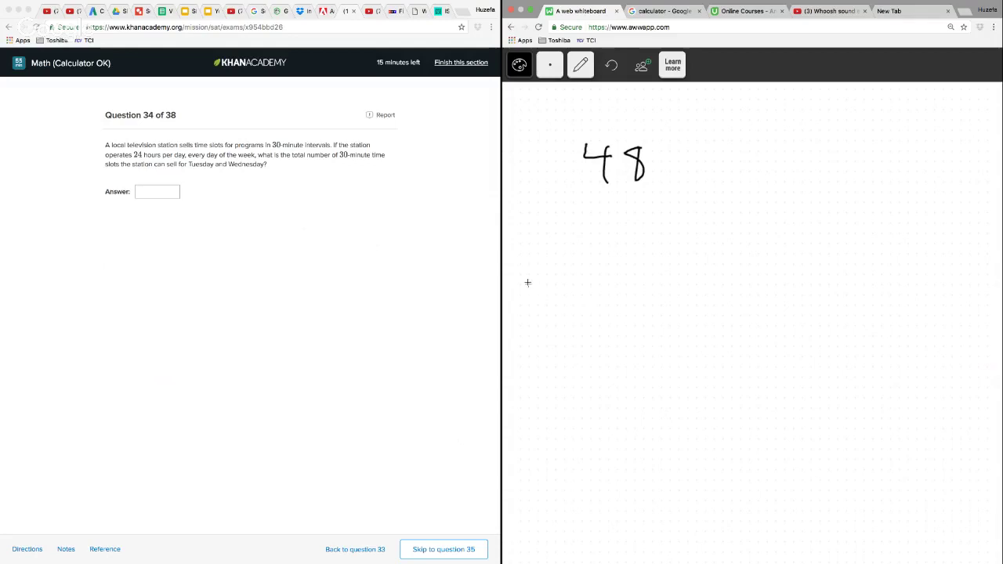
Label the 48 as Tue, add a second 48 labelled Wed, and complete the sum 48 + 48 = 96
{"action": "mouse_move", "coordinate": [584, 110]}
{"action": "left_mouse_down"}
{"action": "mouse_move", "coordinate": [606, 113]}
{"action": "mouse_move", "coordinate": [635, 138]}
{"action": "mouse_move", "coordinate": [700, 127]}
{"action": "mouse_move", "coordinate": [751, 138]}
{"action": "mouse_move", "coordinate": [720, 168]}
{"action": "mouse_move", "coordinate": [799, 168]}
{"action": "left_mouse_up"}
{"action": "left_click_drag", "start_coordinate": [787, 180], "coordinate": [805, 180]}
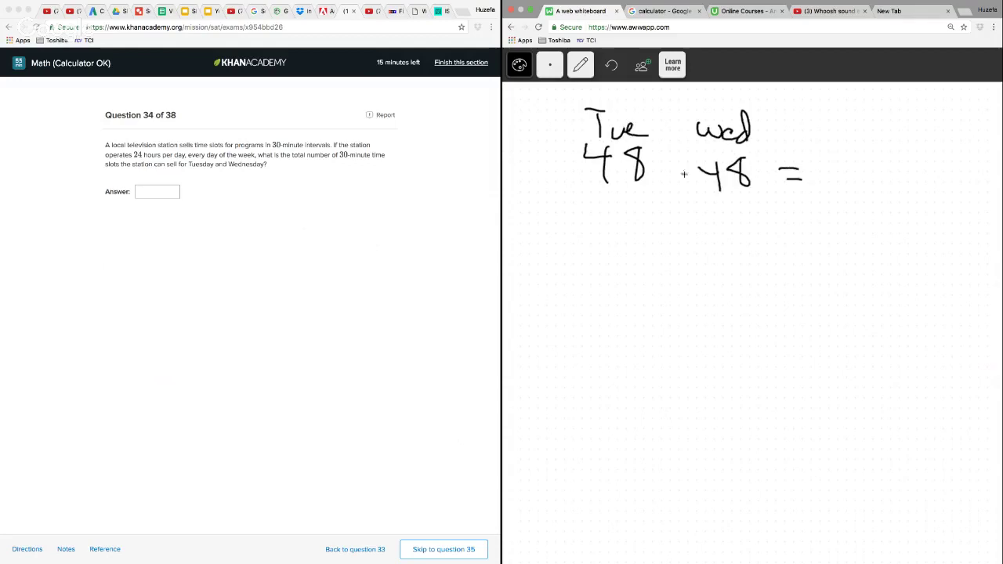
{"action": "left_click_drag", "start_coordinate": [684, 160], "coordinate": [685, 179]}
{"action": "left_click_drag", "start_coordinate": [678, 171], "coordinate": [693, 171]}
{"action": "left_click_drag", "start_coordinate": [862, 160], "coordinate": [856, 202]}
{"action": "left_click_drag", "start_coordinate": [872, 161], "coordinate": [876, 195]}
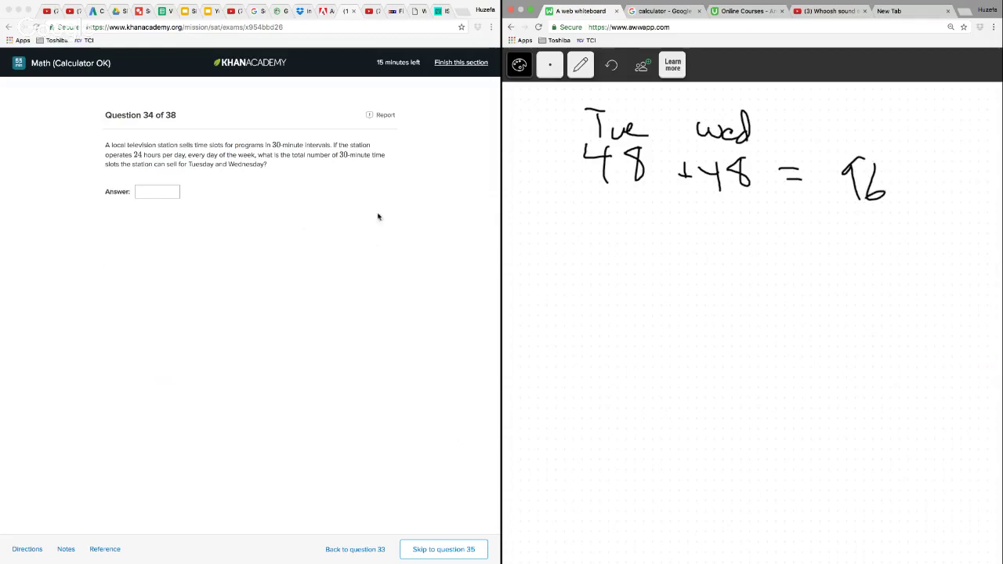
Enter 96 as the answer to question 34 and continue to question 35
{"action": "left_click", "coordinate": [165, 192]}
{"action": "type", "text": "96"}
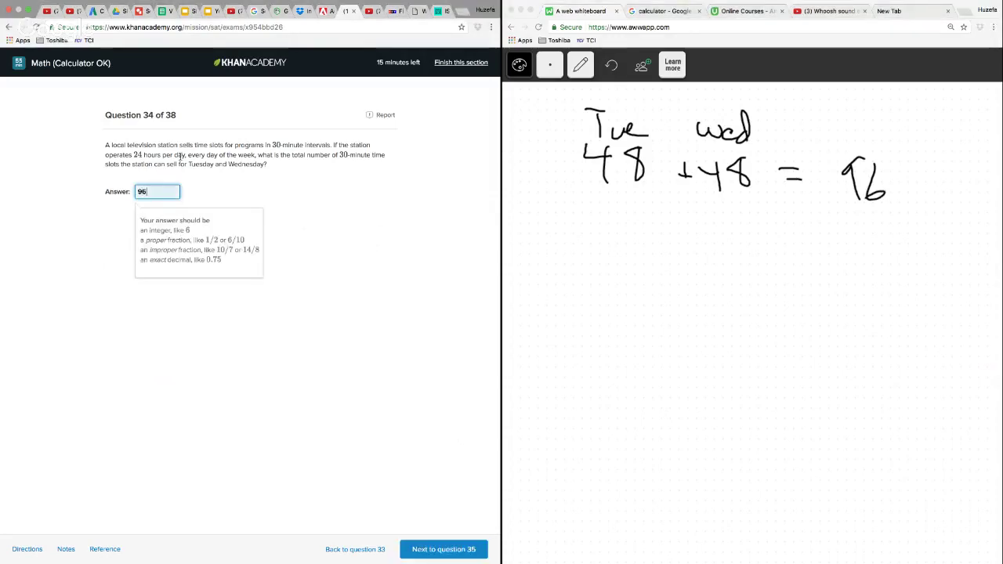
{"action": "left_click", "coordinate": [432, 550]}
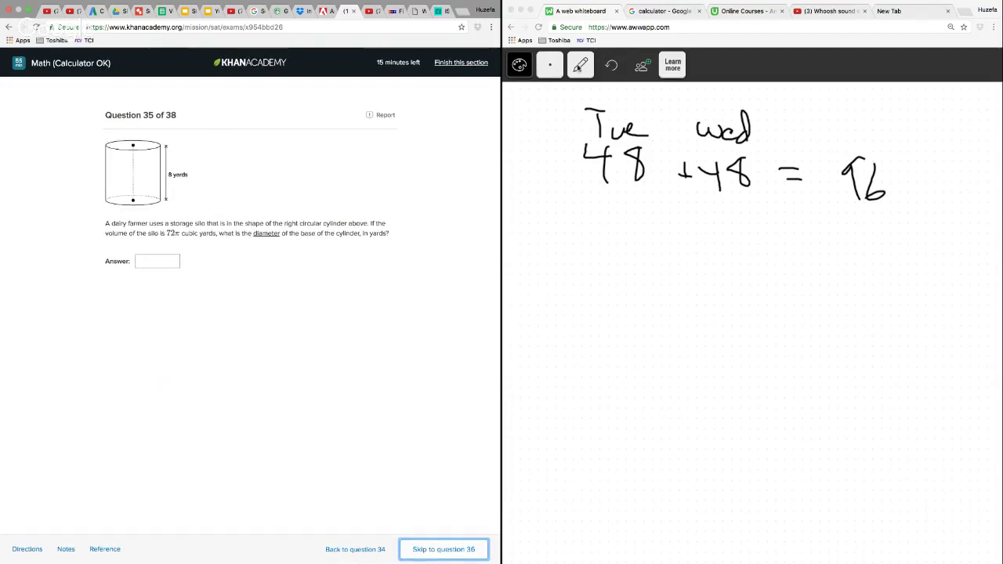
Erase the Tuesday and Wednesday sum from the whiteboard
{"action": "left_click", "coordinate": [580, 64]}
{"action": "left_click", "coordinate": [581, 141]}
{"action": "mouse_move", "coordinate": [618, 99]}
{"action": "left_mouse_down"}
{"action": "mouse_move", "coordinate": [672, 240]}
{"action": "mouse_move", "coordinate": [953, 134]}
{"action": "mouse_move", "coordinate": [743, 114]}
{"action": "left_mouse_up"}
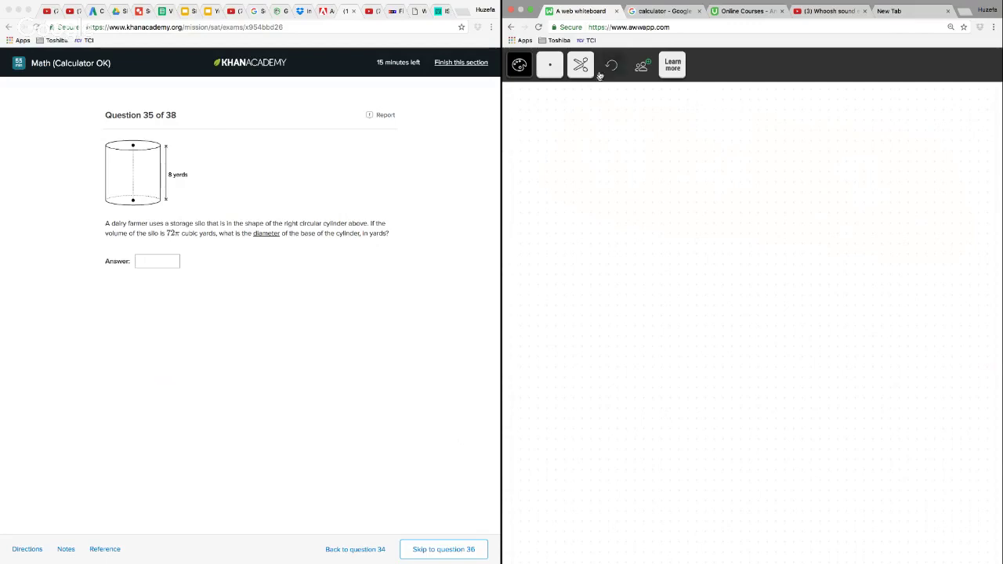
With the pencil, handwrite the cylinder volume formula V = πr²h and the substituted equation 72π = πr² 8 below it
{"action": "left_click", "coordinate": [580, 64]}
{"action": "left_click", "coordinate": [579, 104]}
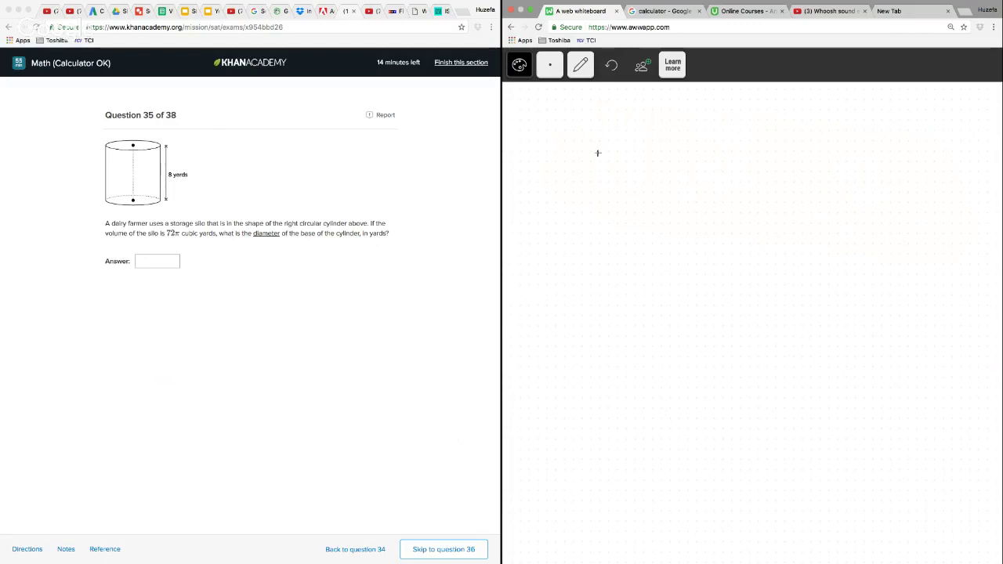
{"action": "mouse_move", "coordinate": [575, 130]}
{"action": "left_mouse_down"}
{"action": "mouse_move", "coordinate": [595, 123]}
{"action": "mouse_move", "coordinate": [635, 148]}
{"action": "left_mouse_up"}
{"action": "mouse_move", "coordinate": [616, 163]}
{"action": "left_mouse_down"}
{"action": "mouse_move", "coordinate": [666, 178]}
{"action": "mouse_move", "coordinate": [693, 157]}
{"action": "left_mouse_up"}
{"action": "mouse_move", "coordinate": [689, 162]}
{"action": "left_mouse_down"}
{"action": "mouse_move", "coordinate": [691, 180]}
{"action": "mouse_move", "coordinate": [715, 158]}
{"action": "mouse_move", "coordinate": [740, 155]}
{"action": "mouse_move", "coordinate": [781, 164]}
{"action": "mouse_move", "coordinate": [790, 182]}
{"action": "left_mouse_up"}
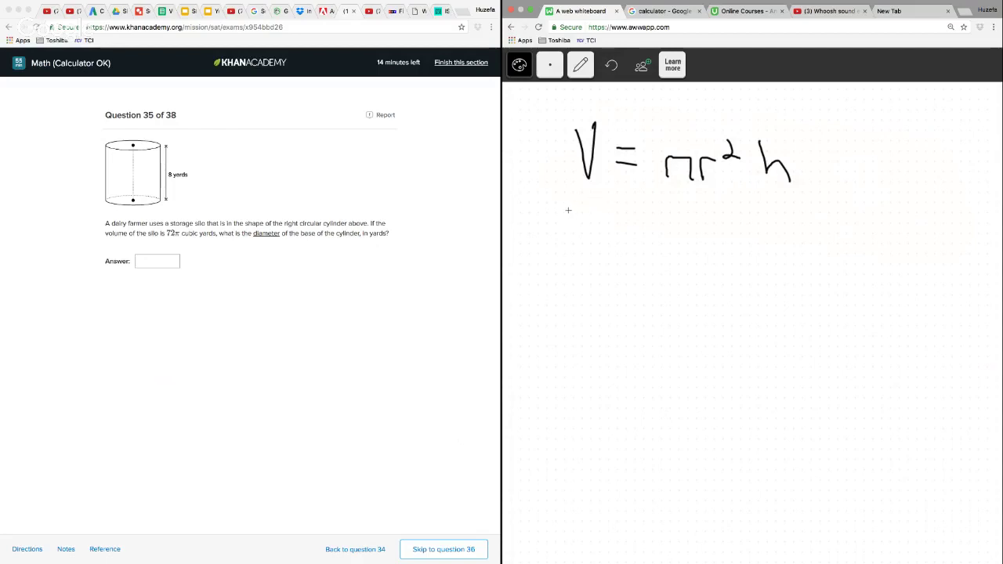
{"action": "mouse_move", "coordinate": [563, 210]}
{"action": "left_mouse_down"}
{"action": "mouse_move", "coordinate": [583, 223]}
{"action": "mouse_move", "coordinate": [577, 247]}
{"action": "mouse_move", "coordinate": [630, 236]}
{"action": "mouse_move", "coordinate": [635, 247]}
{"action": "left_mouse_up"}
{"action": "mouse_move", "coordinate": [646, 234]}
{"action": "left_mouse_down"}
{"action": "mouse_move", "coordinate": [665, 233]}
{"action": "mouse_move", "coordinate": [665, 243]}
{"action": "mouse_move", "coordinate": [702, 229]}
{"action": "mouse_move", "coordinate": [714, 250]}
{"action": "mouse_move", "coordinate": [737, 225]}
{"action": "mouse_move", "coordinate": [790, 220]}
{"action": "left_mouse_up"}
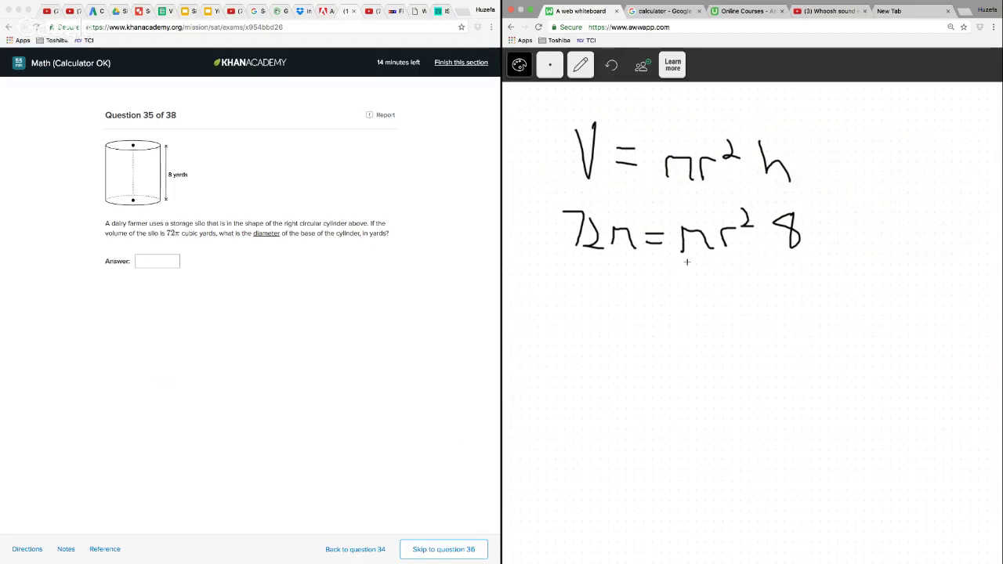
Write a division by 8π under both sides of 72π = πr² 8
{"action": "left_click_drag", "start_coordinate": [686, 261], "coordinate": [822, 262]}
{"action": "mouse_move", "coordinate": [743, 279]}
{"action": "left_mouse_down"}
{"action": "mouse_move", "coordinate": [731, 287]}
{"action": "mouse_move", "coordinate": [742, 280]}
{"action": "left_mouse_up"}
{"action": "mouse_move", "coordinate": [760, 287]}
{"action": "left_mouse_down"}
{"action": "mouse_move", "coordinate": [764, 297]}
{"action": "mouse_move", "coordinate": [790, 295]}
{"action": "left_mouse_up"}
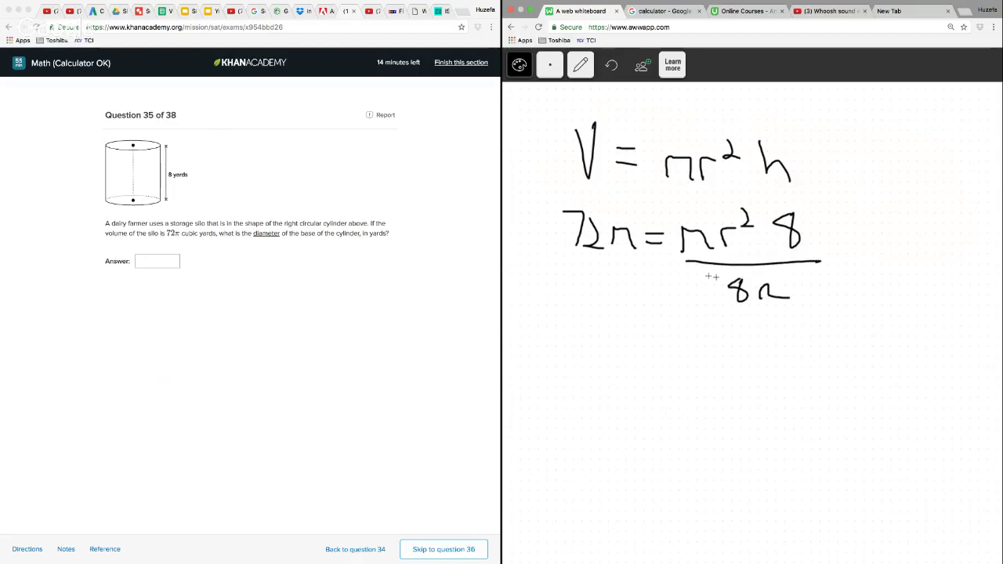
{"action": "mouse_move", "coordinate": [555, 272]}
{"action": "left_mouse_down"}
{"action": "mouse_move", "coordinate": [640, 272]}
{"action": "mouse_move", "coordinate": [584, 292]}
{"action": "mouse_move", "coordinate": [591, 300]}
{"action": "left_mouse_up"}
{"action": "mouse_move", "coordinate": [617, 292]}
{"action": "left_mouse_down"}
{"action": "mouse_move", "coordinate": [625, 309]}
{"action": "mouse_move", "coordinate": [648, 313]}
{"action": "left_mouse_up"}
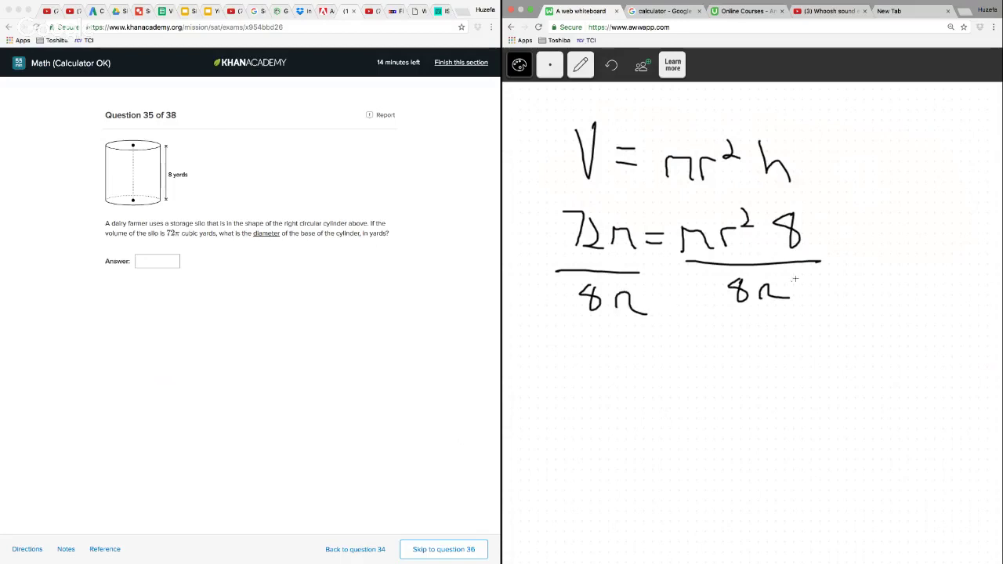
Strike out the matching 8 and π terms on the r² side and the π terms on the 72π side
{"action": "left_click_drag", "start_coordinate": [751, 272], "coordinate": [790, 317]}
{"action": "left_click_drag", "start_coordinate": [680, 225], "coordinate": [704, 253]}
{"action": "left_click_drag", "start_coordinate": [761, 270], "coordinate": [728, 310]}
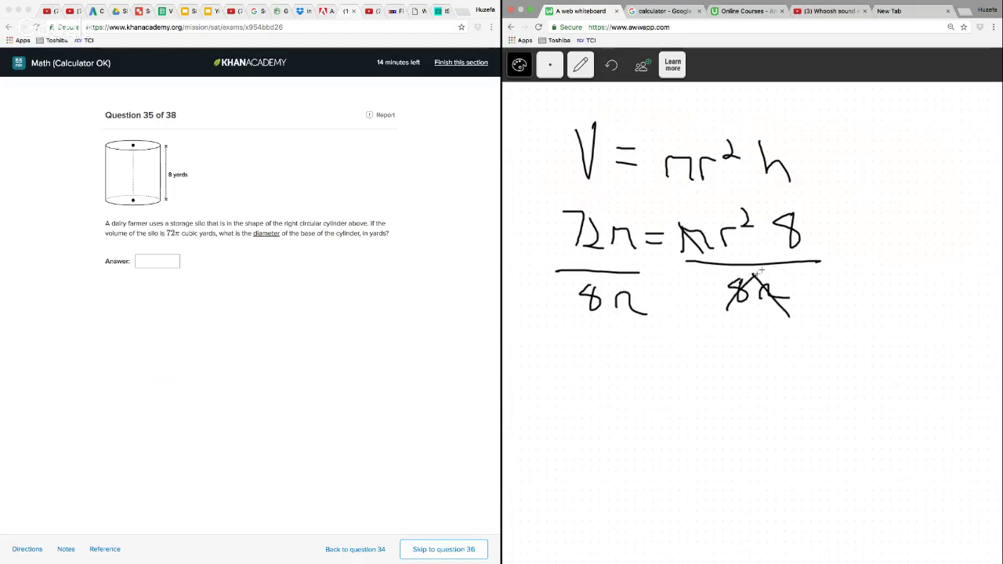
{"action": "left_click_drag", "start_coordinate": [782, 246], "coordinate": [815, 212]}
{"action": "left_click_drag", "start_coordinate": [647, 268], "coordinate": [614, 312]}
{"action": "left_click_drag", "start_coordinate": [635, 223], "coordinate": [616, 247]}
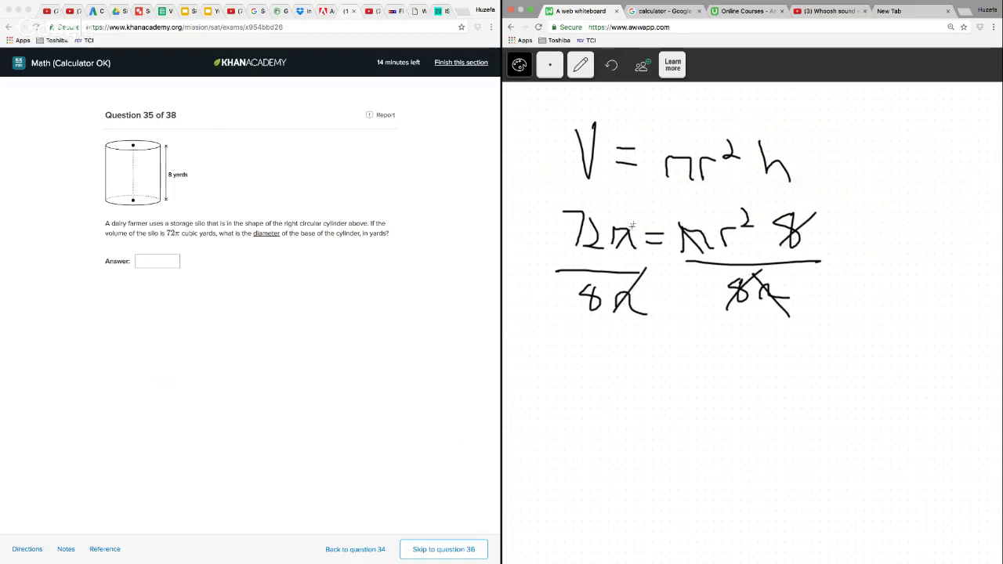
Handwrite 9 = r² below the division and draw square root signs over both sides
{"action": "mouse_move", "coordinate": [649, 371]}
{"action": "left_mouse_down"}
{"action": "mouse_move", "coordinate": [658, 368]}
{"action": "mouse_move", "coordinate": [662, 398]}
{"action": "mouse_move", "coordinate": [696, 372]}
{"action": "left_mouse_up"}
{"action": "left_click_drag", "start_coordinate": [679, 384], "coordinate": [757, 367]}
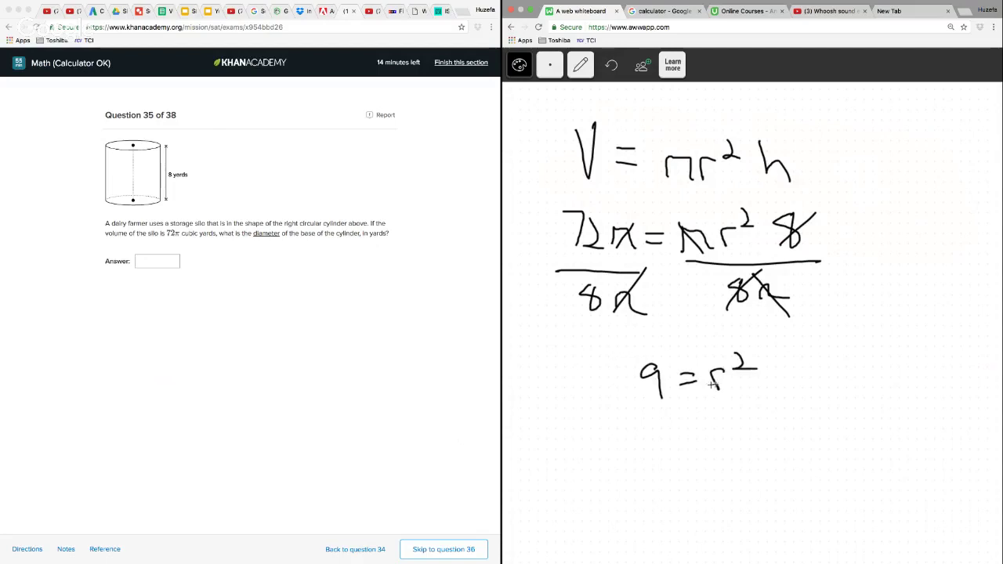
{"action": "left_click_drag", "start_coordinate": [705, 384], "coordinate": [758, 342]}
{"action": "mouse_move", "coordinate": [621, 387]}
{"action": "left_mouse_down"}
{"action": "mouse_move", "coordinate": [637, 353]}
{"action": "mouse_move", "coordinate": [686, 343]}
{"action": "left_mouse_up"}
Handwrite 3 = r below the square roots and circle the 3
{"action": "mouse_move", "coordinate": [730, 427]}
{"action": "left_mouse_down"}
{"action": "mouse_move", "coordinate": [749, 427]}
{"action": "mouse_move", "coordinate": [717, 439]}
{"action": "left_mouse_up"}
{"action": "left_click_drag", "start_coordinate": [697, 451], "coordinate": [718, 446]}
{"action": "left_click_drag", "start_coordinate": [664, 432], "coordinate": [668, 461]}
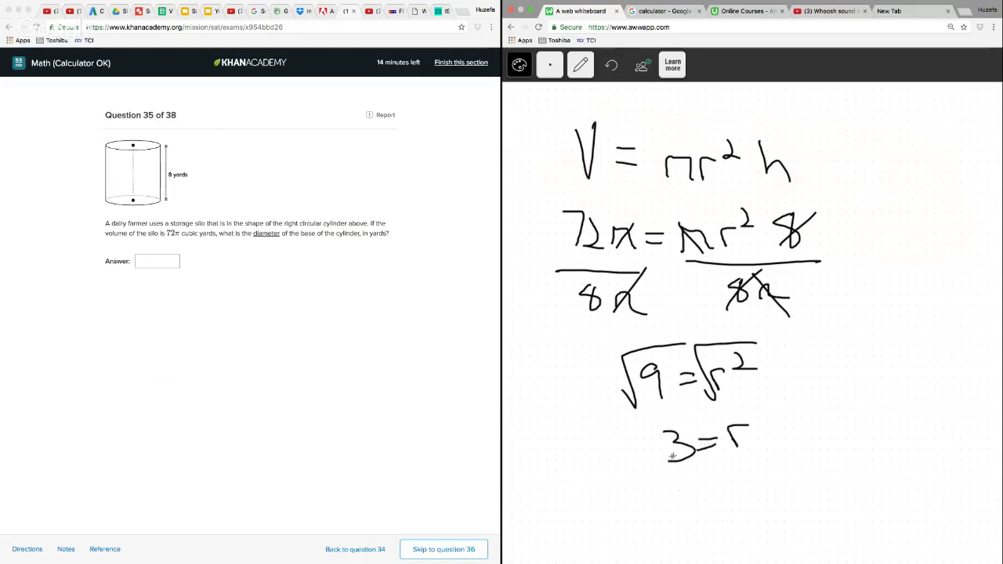
{"action": "left_click_drag", "start_coordinate": [674, 420], "coordinate": [672, 417]}
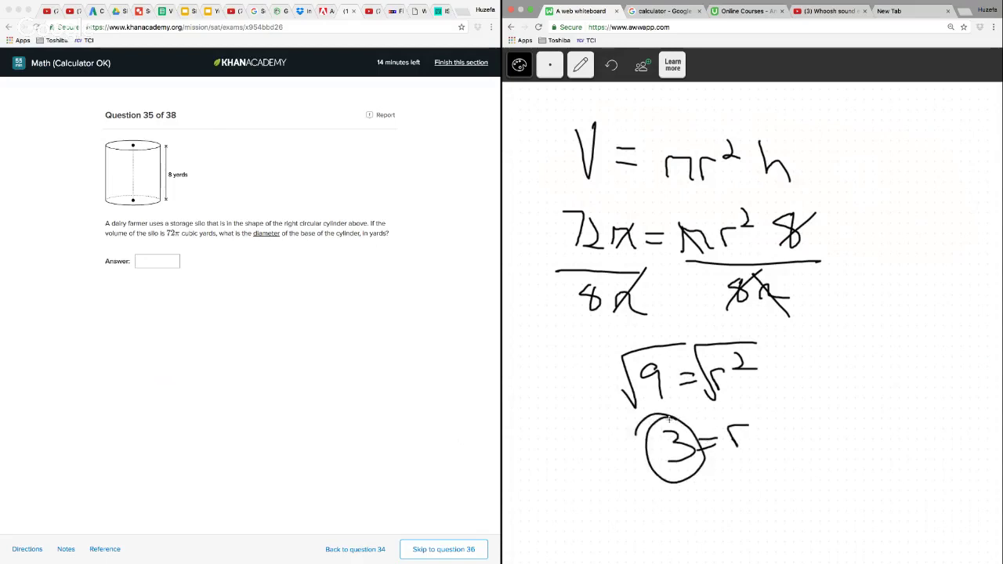
Handwrite 6 = d below the 3 = r line on the whiteboard
{"action": "left_click", "coordinate": [167, 261]}
{"action": "left_click", "coordinate": [167, 261]}
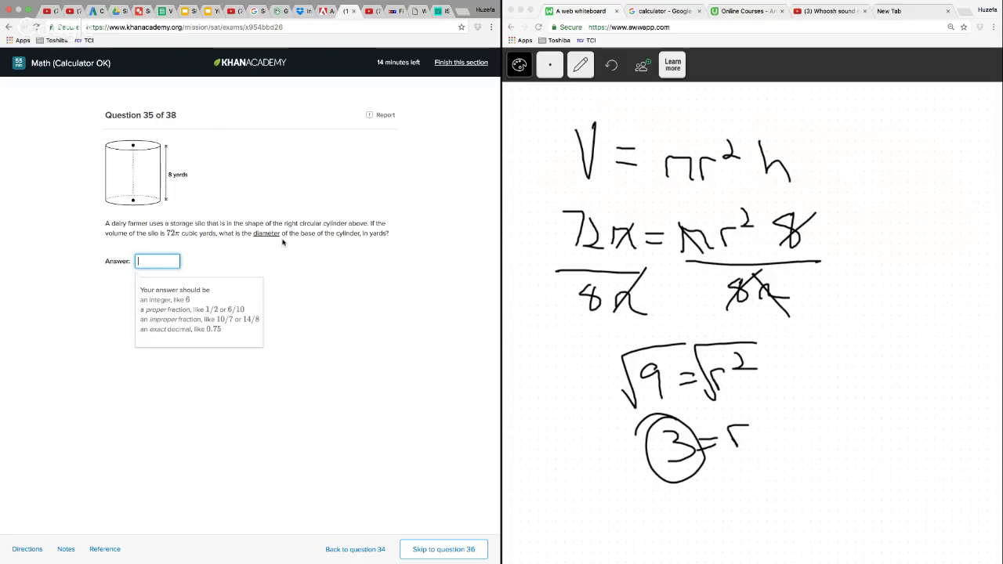
{"action": "left_click", "coordinate": [831, 383]}
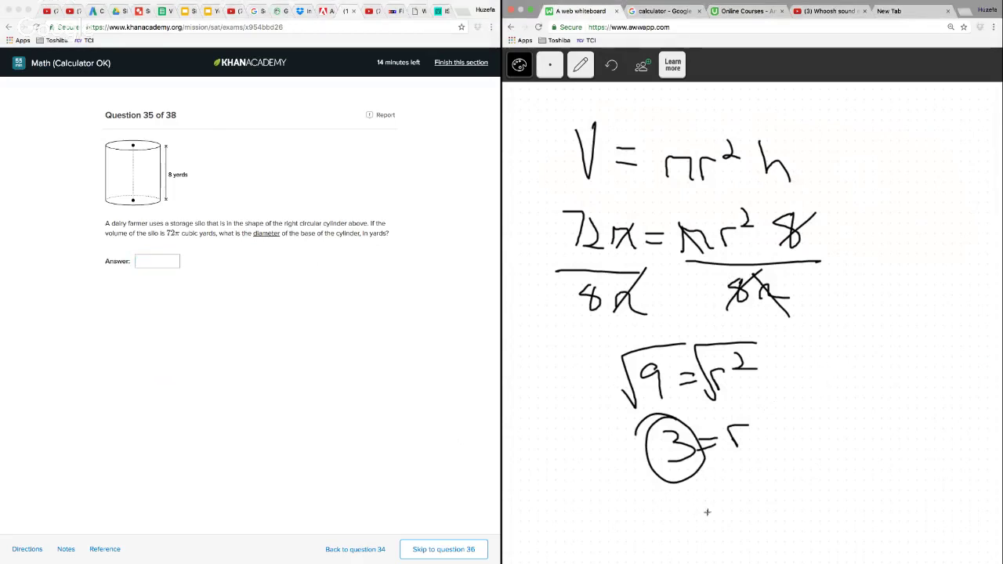
{"action": "left_click_drag", "start_coordinate": [784, 488], "coordinate": [782, 506]}
{"action": "left_click_drag", "start_coordinate": [764, 468], "coordinate": [789, 495]}
{"action": "mouse_move", "coordinate": [733, 509]}
{"action": "left_mouse_down"}
{"action": "mouse_move", "coordinate": [752, 507]}
{"action": "mouse_move", "coordinate": [754, 518]}
{"action": "left_mouse_up"}
{"action": "left_click_drag", "start_coordinate": [728, 506], "coordinate": [715, 527]}
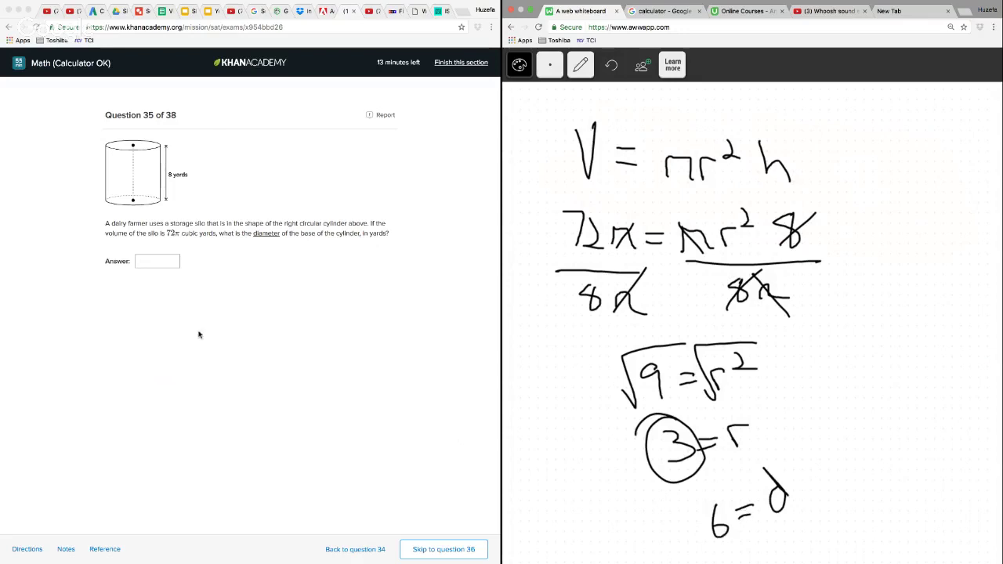
Enter 6 as the answer to question 35 and continue to question 36
{"action": "left_click", "coordinate": [155, 262]}
{"action": "type", "text": "6"}
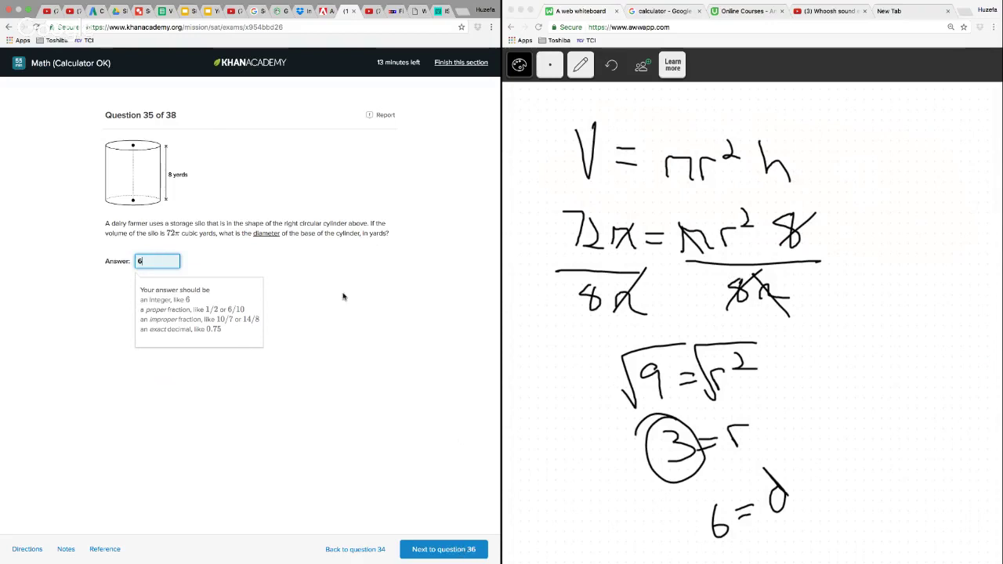
{"action": "left_click", "coordinate": [452, 552]}
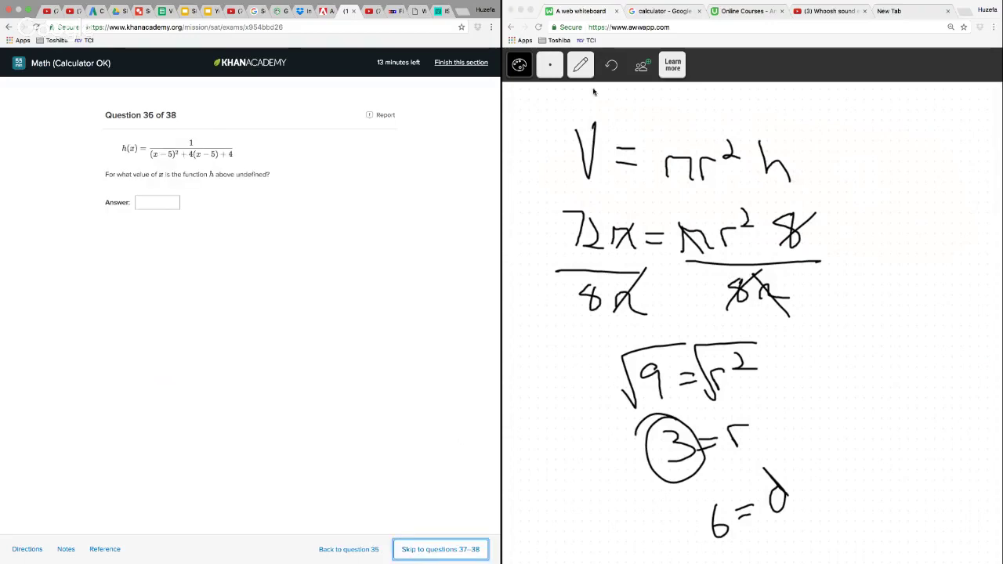
Erase all the cylinder volume work from the whiteboard and switch back to the pencil
{"action": "left_click", "coordinate": [581, 66]}
{"action": "left_click", "coordinate": [588, 150]}
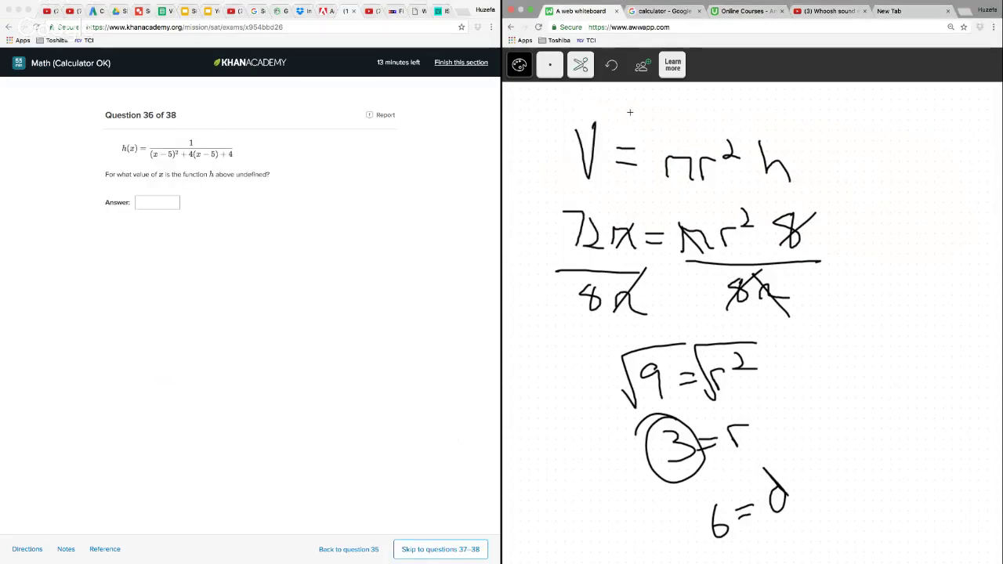
{"action": "mouse_move", "coordinate": [627, 108]}
{"action": "left_mouse_down"}
{"action": "mouse_move", "coordinate": [527, 206]}
{"action": "mouse_move", "coordinate": [566, 410]}
{"action": "mouse_move", "coordinate": [708, 541]}
{"action": "mouse_move", "coordinate": [878, 399]}
{"action": "mouse_move", "coordinate": [784, 109]}
{"action": "left_mouse_up"}
{"action": "left_click", "coordinate": [581, 66]}
{"action": "left_click", "coordinate": [577, 100]}
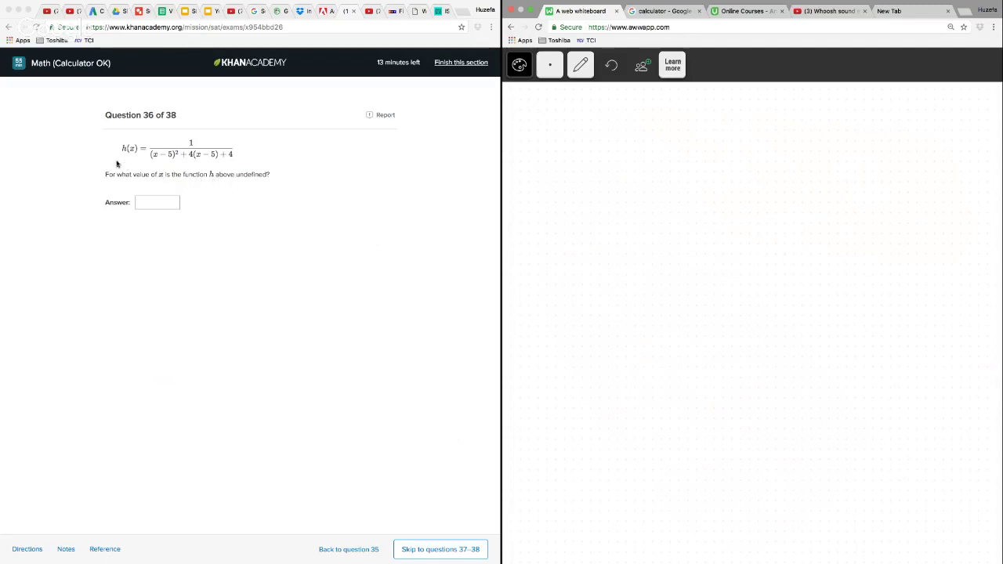
Handwrite a 1 over a long fraction bar and start the denominator with (x − 5
{"action": "left_click_drag", "start_coordinate": [703, 110], "coordinate": [707, 152]}
{"action": "left_click_drag", "start_coordinate": [600, 161], "coordinate": [845, 149]}
{"action": "mouse_move", "coordinate": [607, 183]}
{"action": "left_mouse_down"}
{"action": "mouse_move", "coordinate": [629, 200]}
{"action": "mouse_move", "coordinate": [617, 203]}
{"action": "left_mouse_up"}
{"action": "mouse_move", "coordinate": [612, 164]}
{"action": "left_mouse_down"}
{"action": "mouse_move", "coordinate": [608, 206]}
{"action": "mouse_move", "coordinate": [667, 188]}
{"action": "left_mouse_up"}
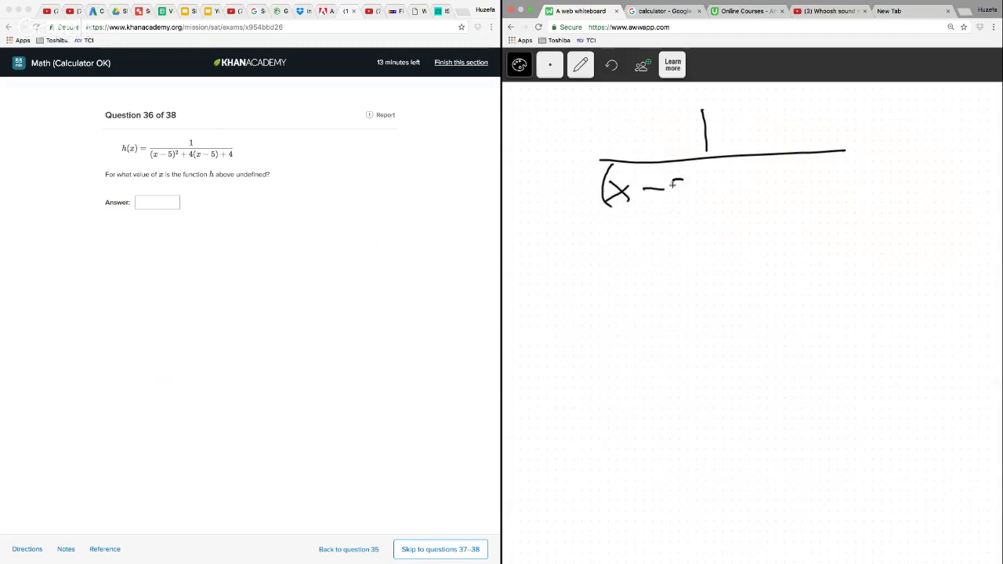